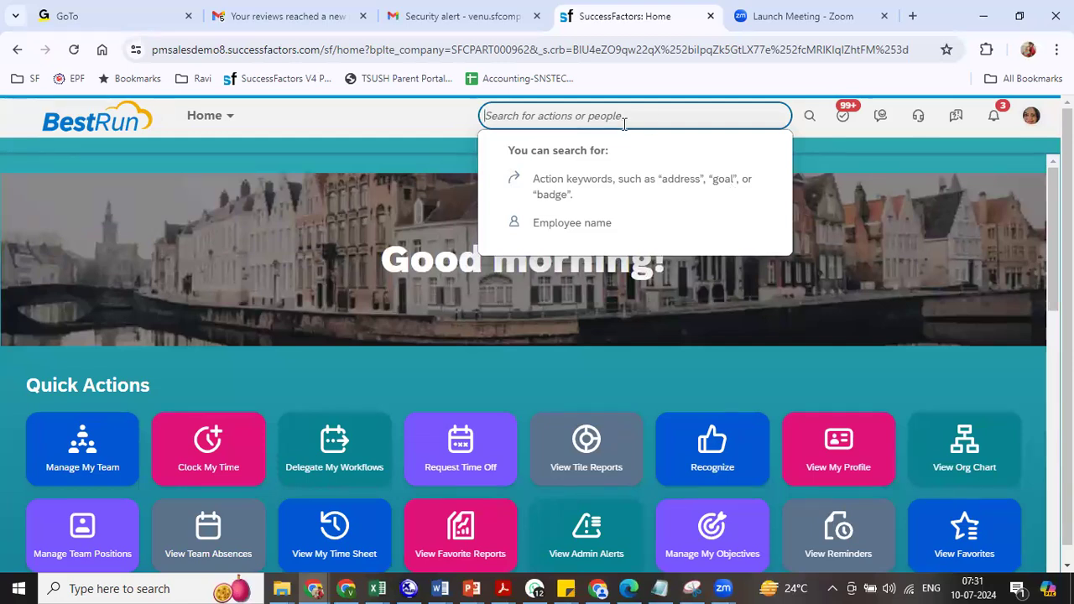
# - Open the Manage Data page via the 'man data' search, then switch to the Excel training workbook
pyautogui.write('man data')
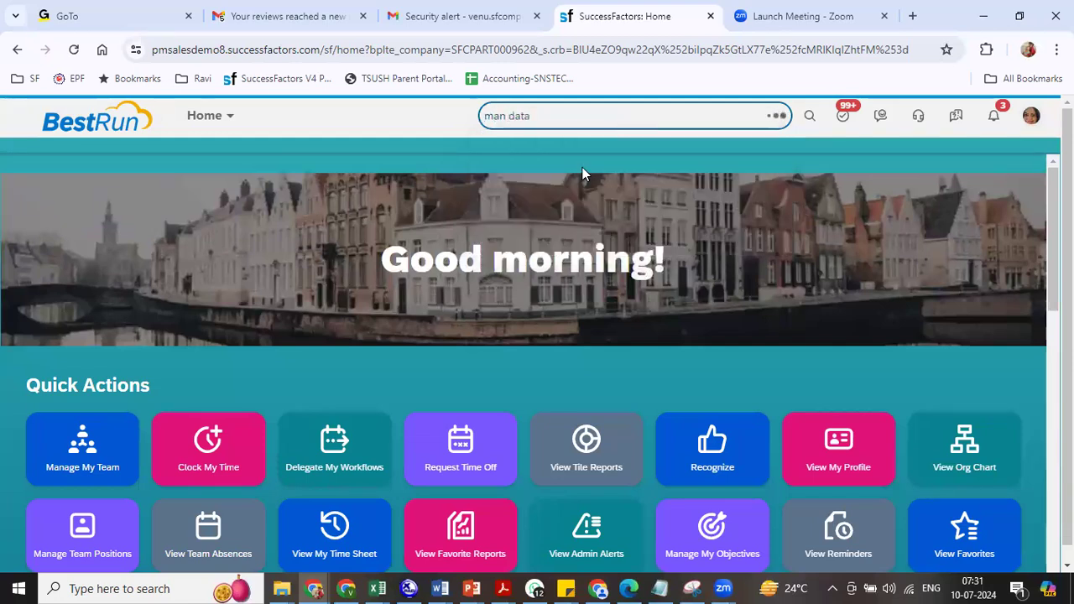
pyautogui.click(500, 179)
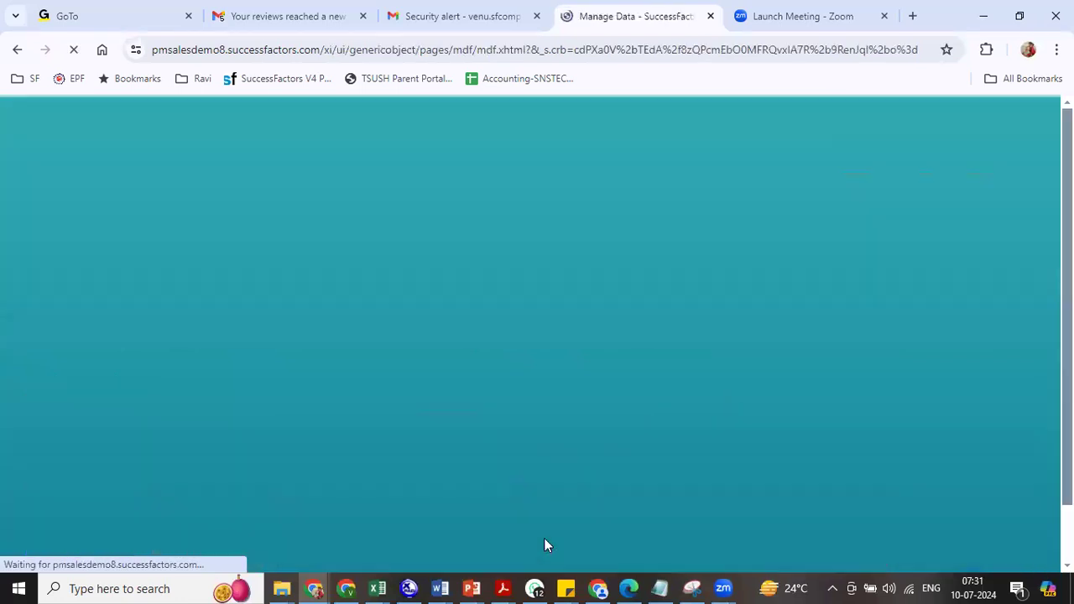
pyautogui.hotkey('alt', 'Tab')
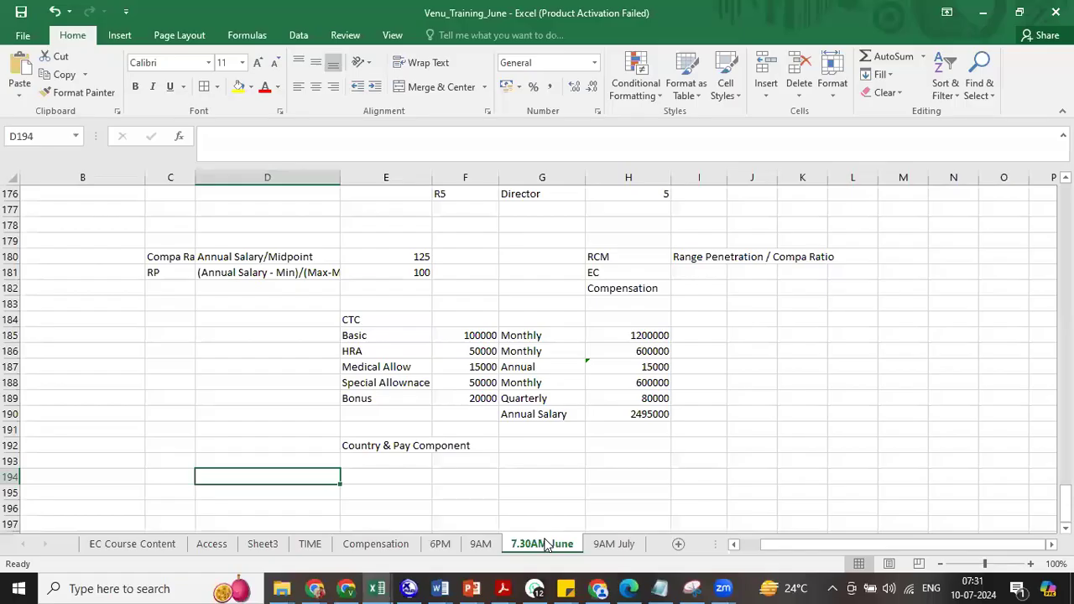
# - Check the CTC breakdown around cells E192–E193 in Excel, then return to SuccessFactors
pyautogui.click(379, 449)
pyautogui.click(370, 462)
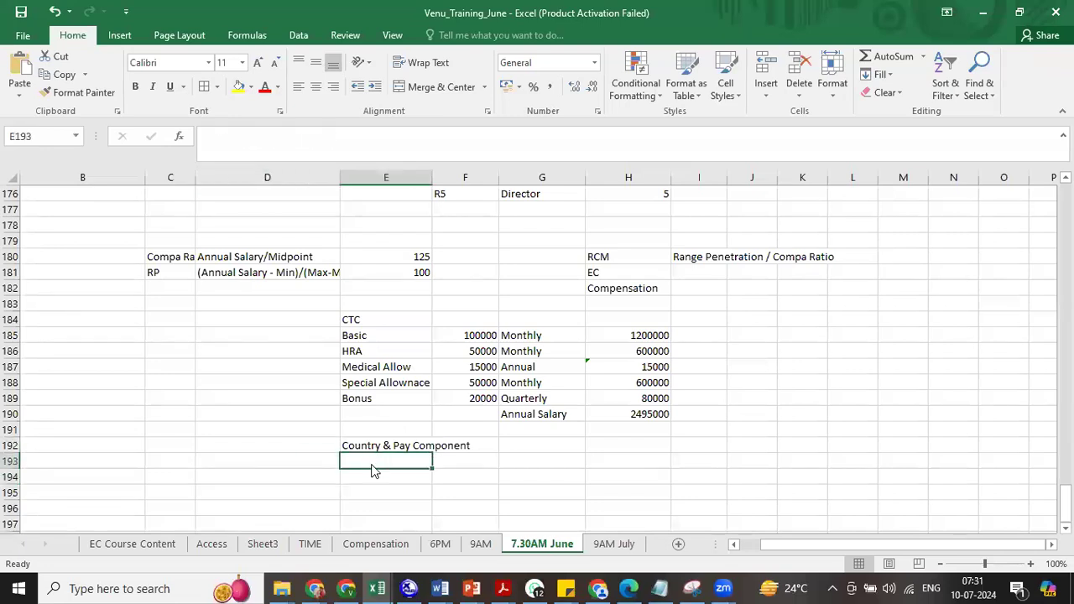
pyautogui.hotkey('alt', 'Tab')
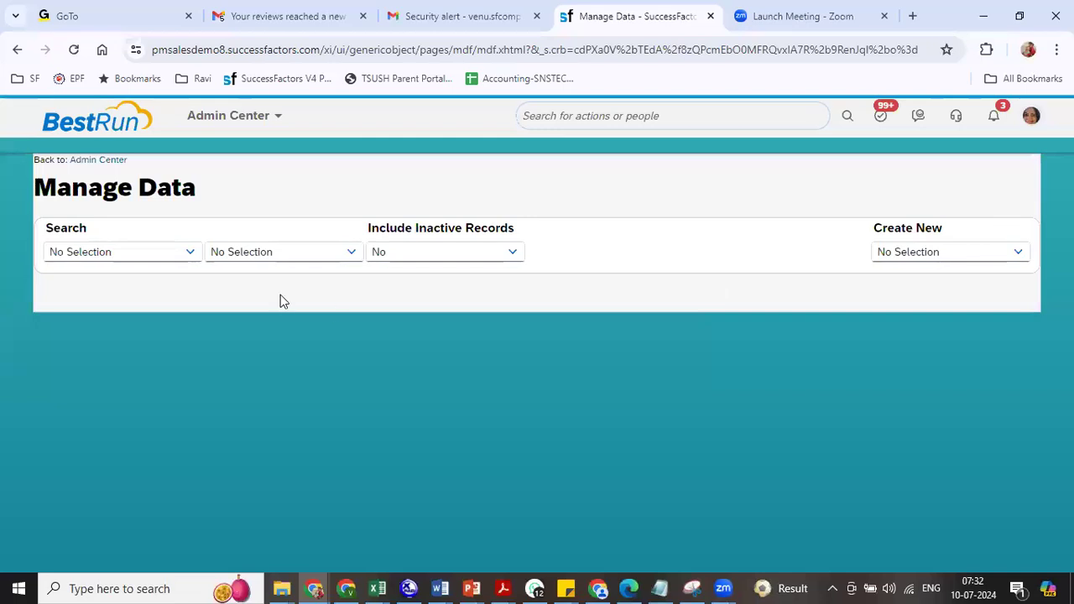
# - Set the Manage Data search object to Job Classification
pyautogui.click(195, 256)
pyautogui.write('ob')
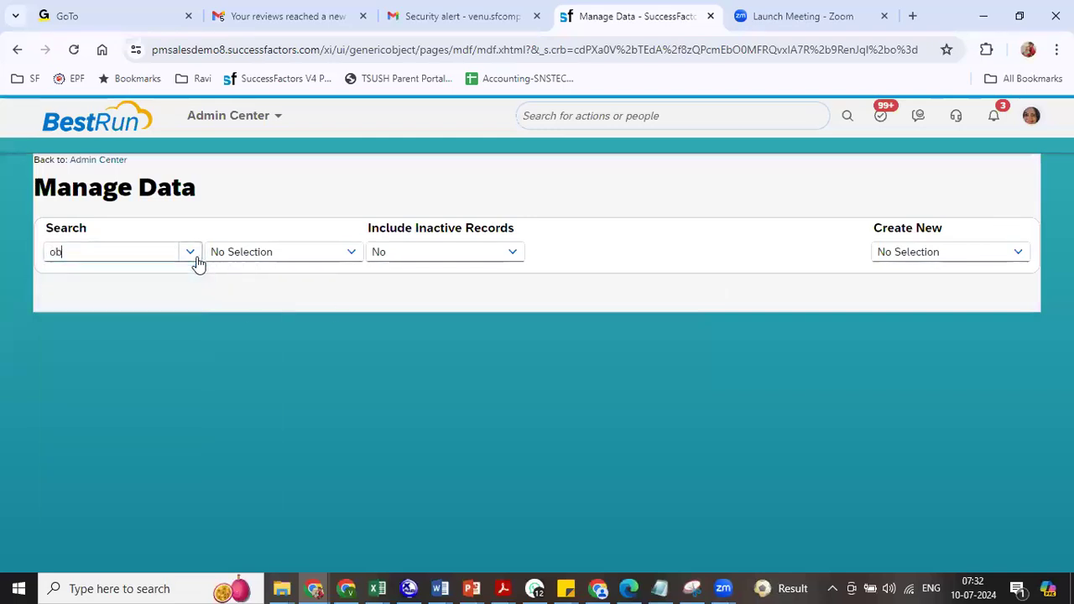
pyautogui.press('BackSpace')
pyautogui.press('BackSpace')
pyautogui.write('job')
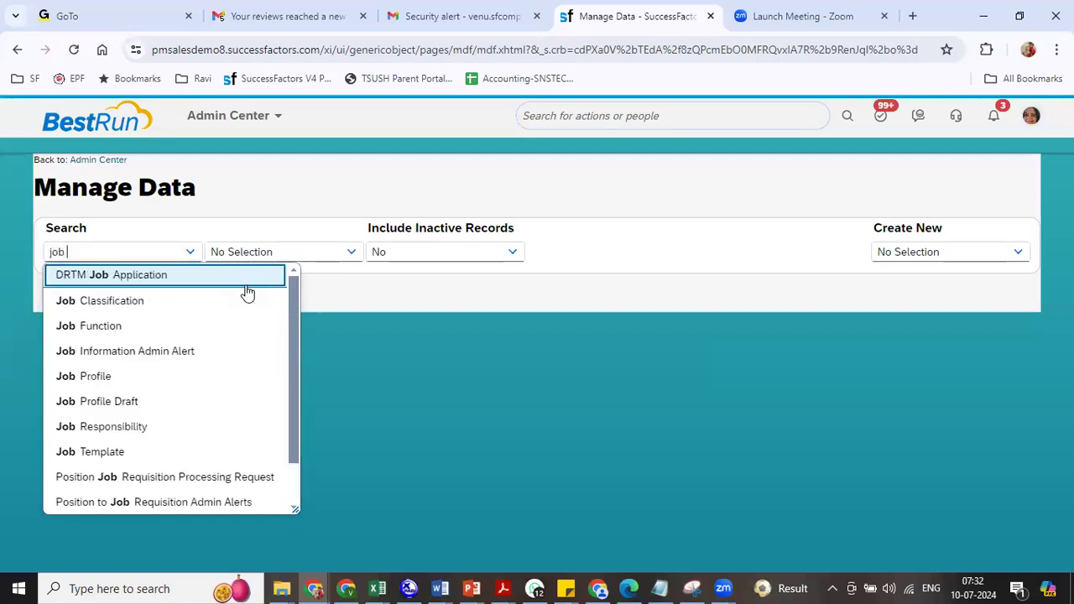
pyautogui.click(246, 295)
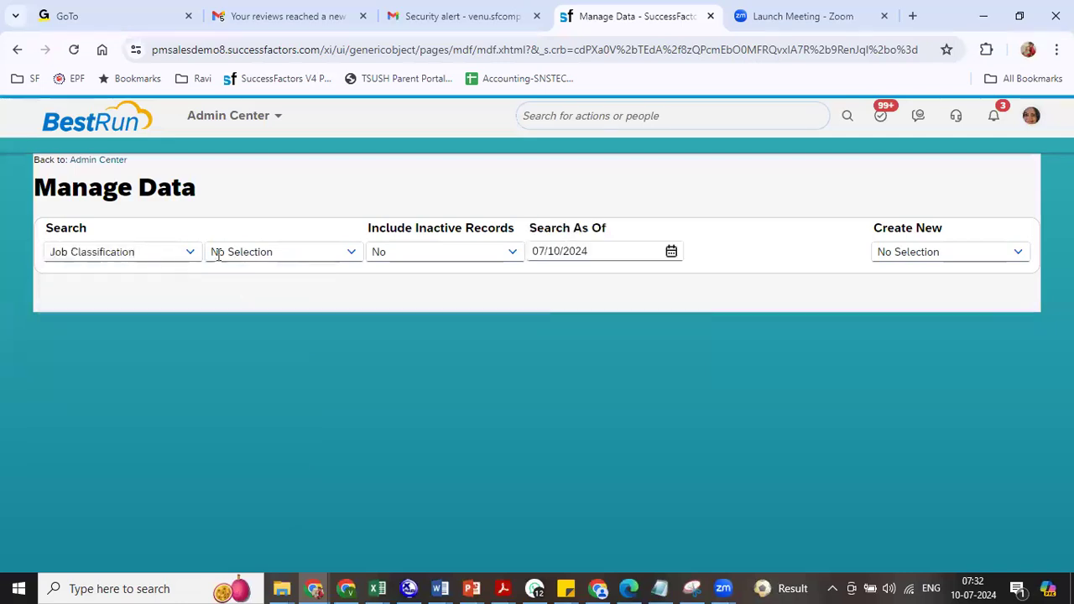
# - Browse job classification codes matching 'director' and 'RIL' without selecting a record
pyautogui.click(228, 250)
pyautogui.write('R')
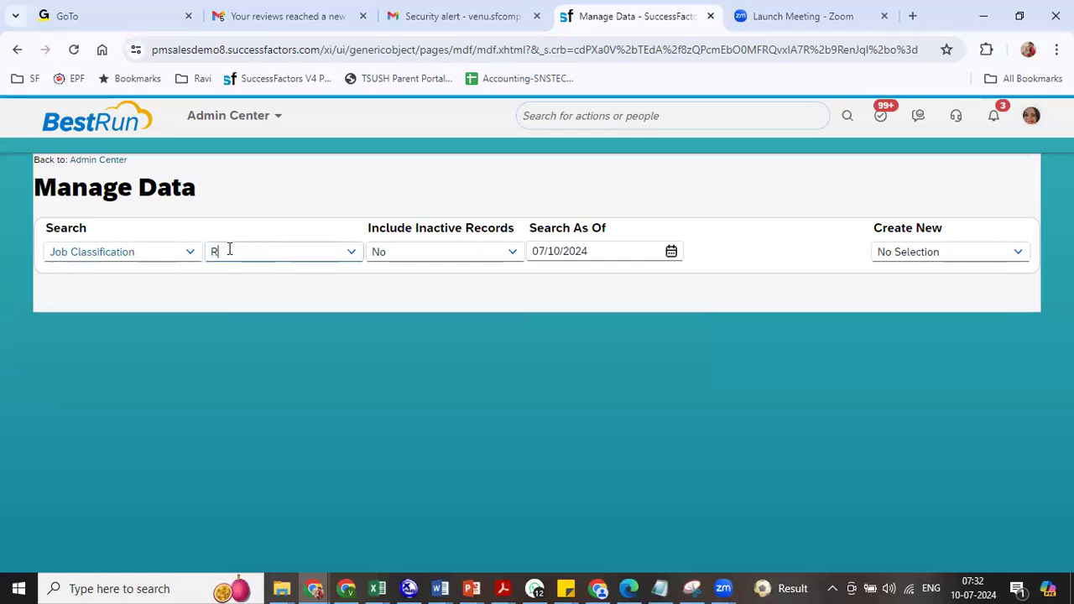
pyautogui.press('BackSpace')
pyautogui.write('director')
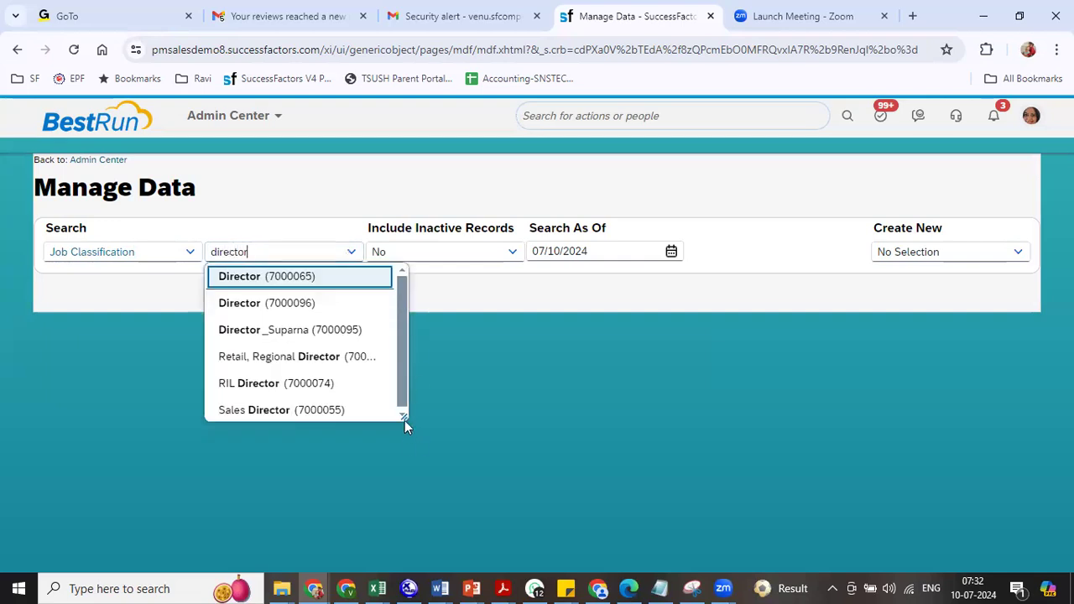
pyautogui.moveTo(403, 417); pyautogui.dragTo(563, 519)
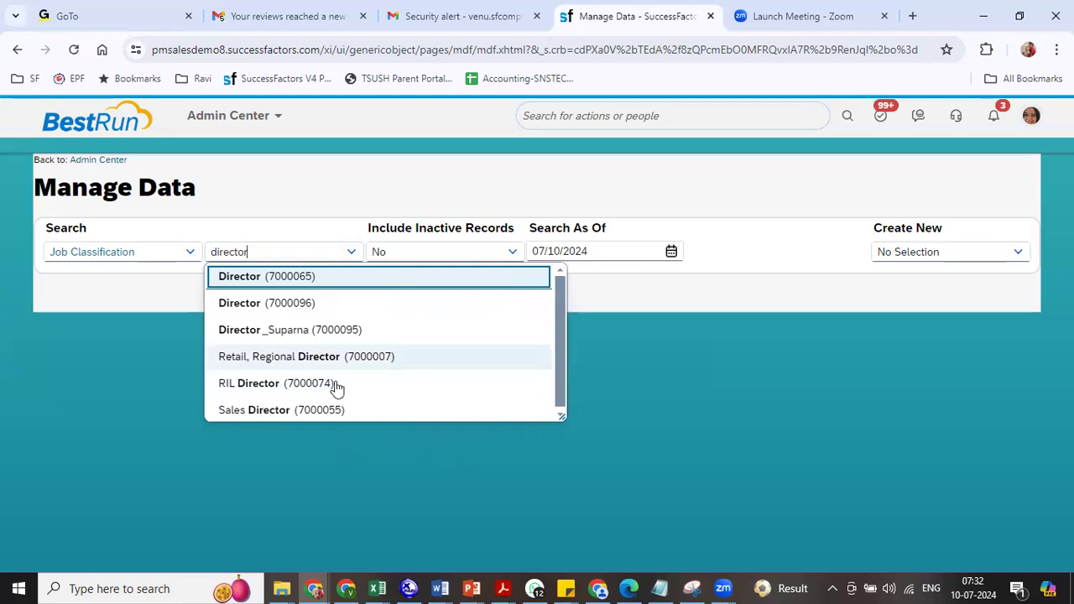
pyautogui.press('BackSpace')
pyautogui.press('BackSpace')
pyautogui.press('BackSpace')
pyautogui.press('BackSpace')
pyautogui.press('BackSpace')
pyautogui.press('BackSpace')
pyautogui.press('BackSpace')
pyautogui.press('BackSpace')
pyautogui.write('RIL')
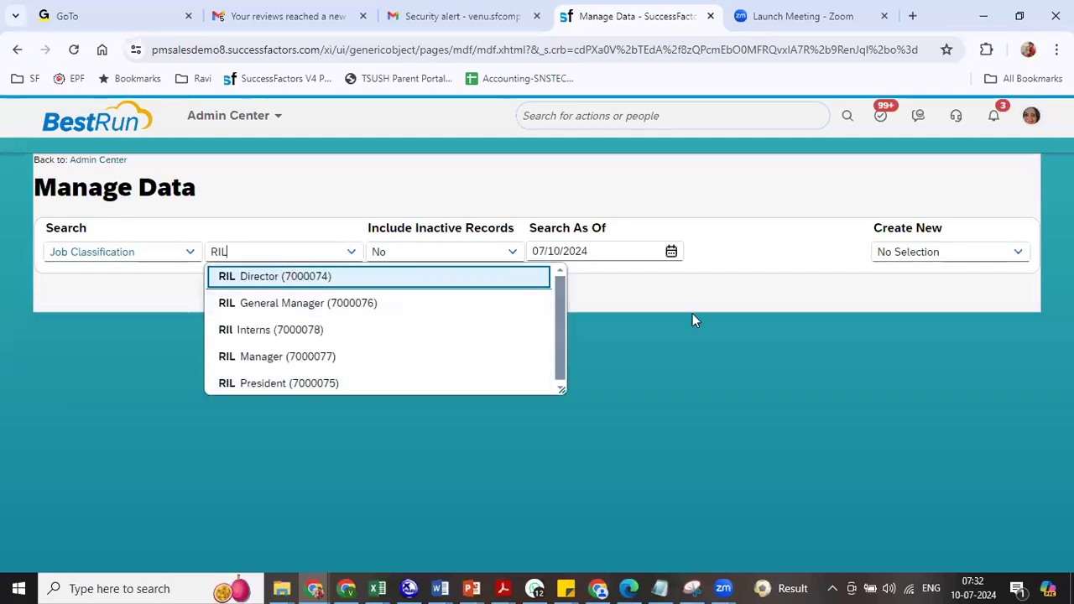
pyautogui.click(679, 359)
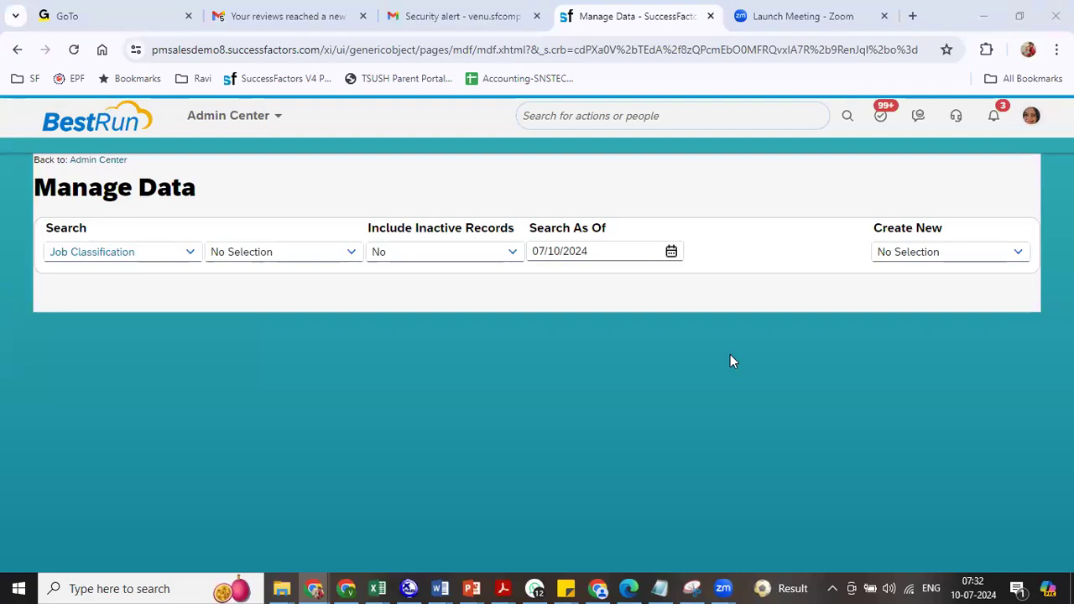
# - Start a new Position record from Create New
pyautogui.click(909, 253)
pyautogui.write('posi')
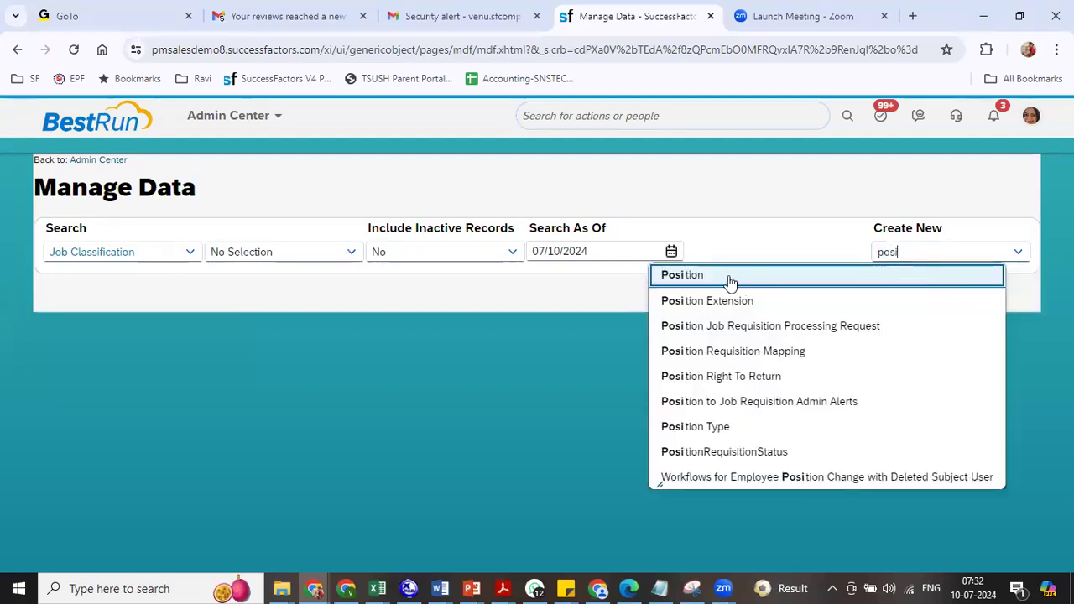
pyautogui.click(729, 275)
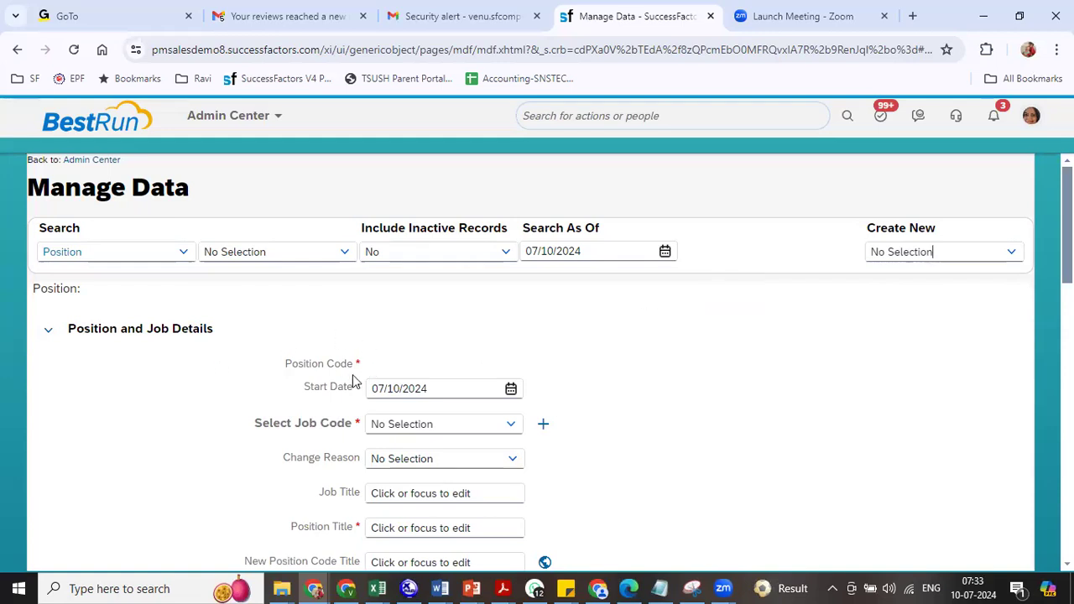
# - Set the start date to 01/01/2024 and the job code to RIL Director (7000074)
pyautogui.click(420, 389)
pyautogui.write('01012024')
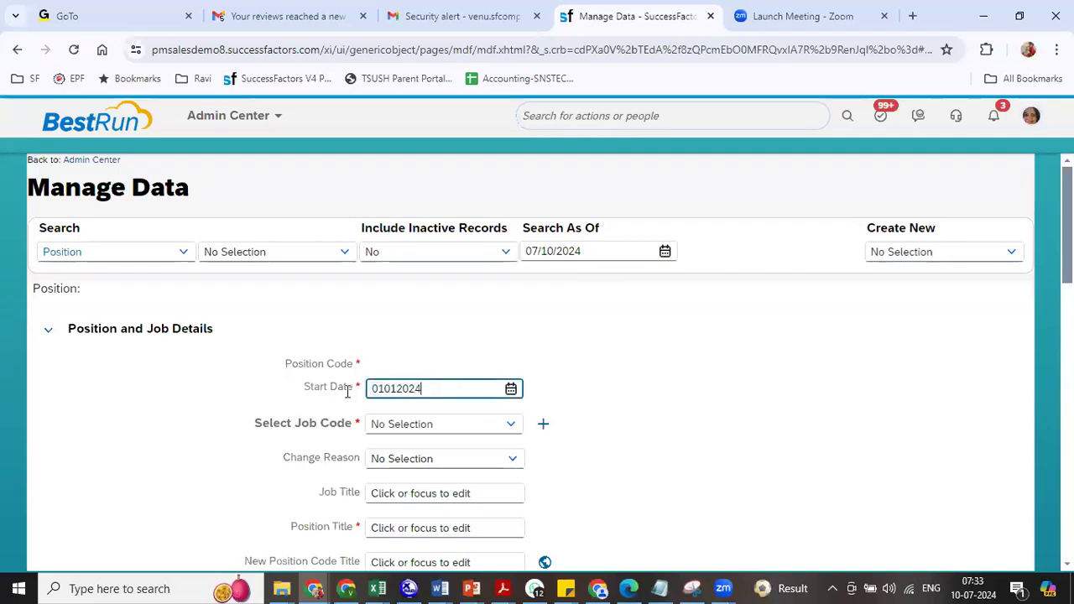
pyautogui.press('Tab')
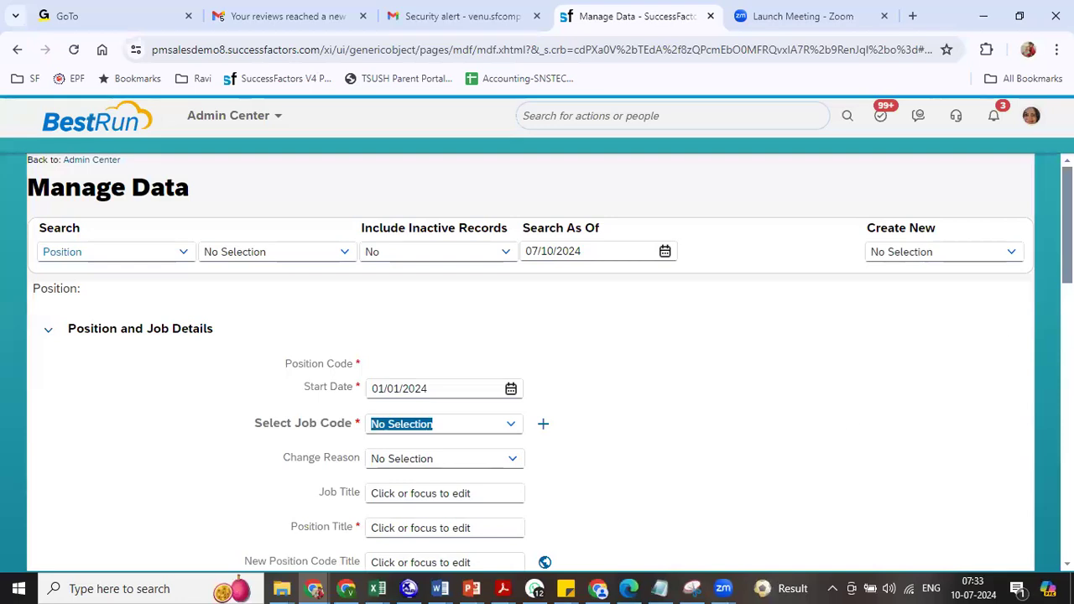
pyautogui.scroll(-1, 537, 361)
pyautogui.write('r')
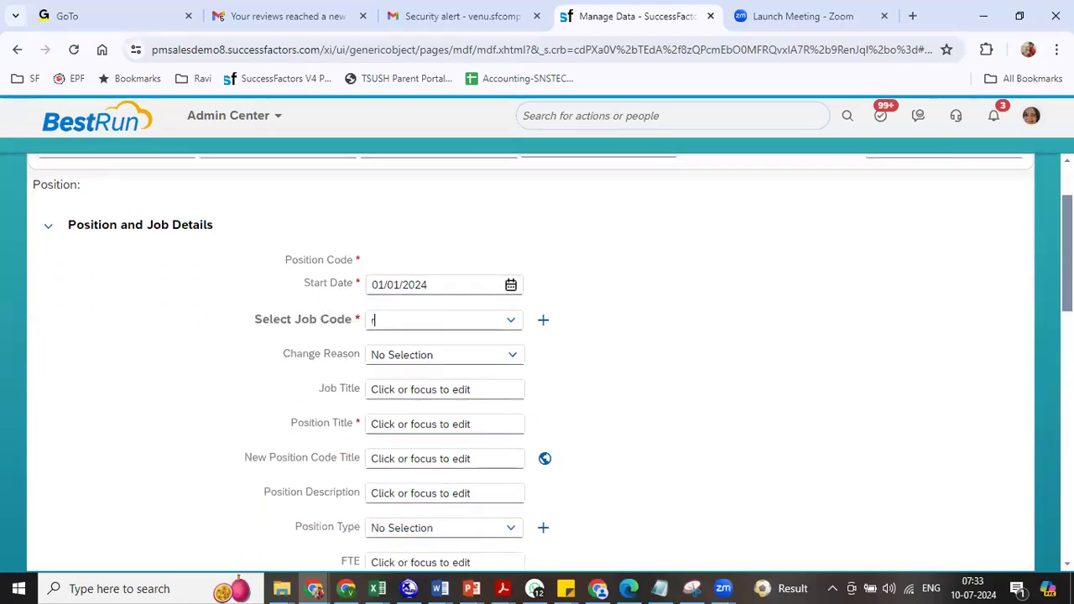
pyautogui.write('il')
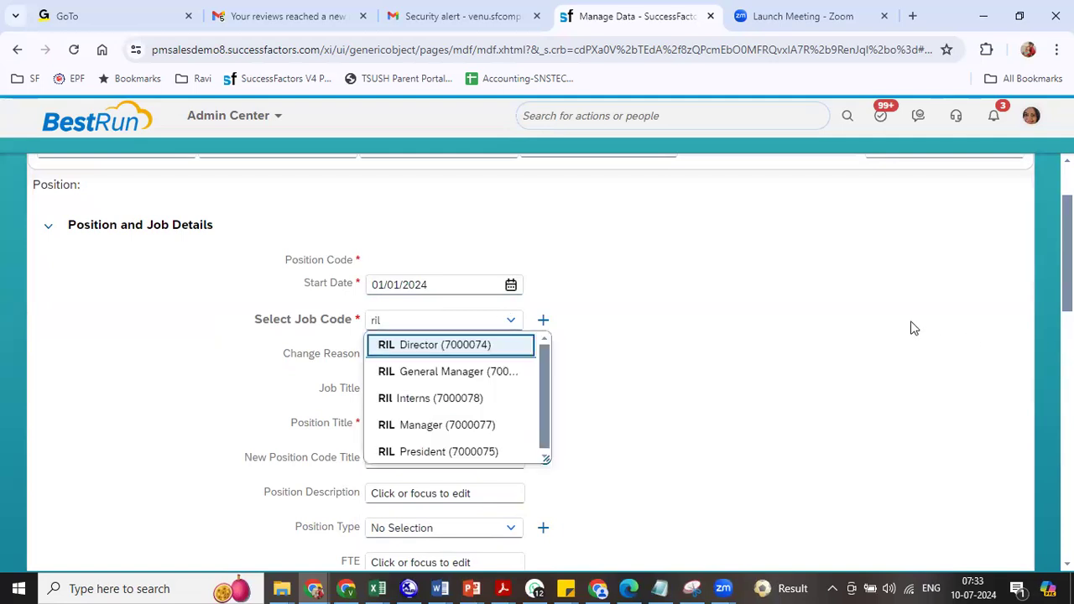
pyautogui.click(482, 344)
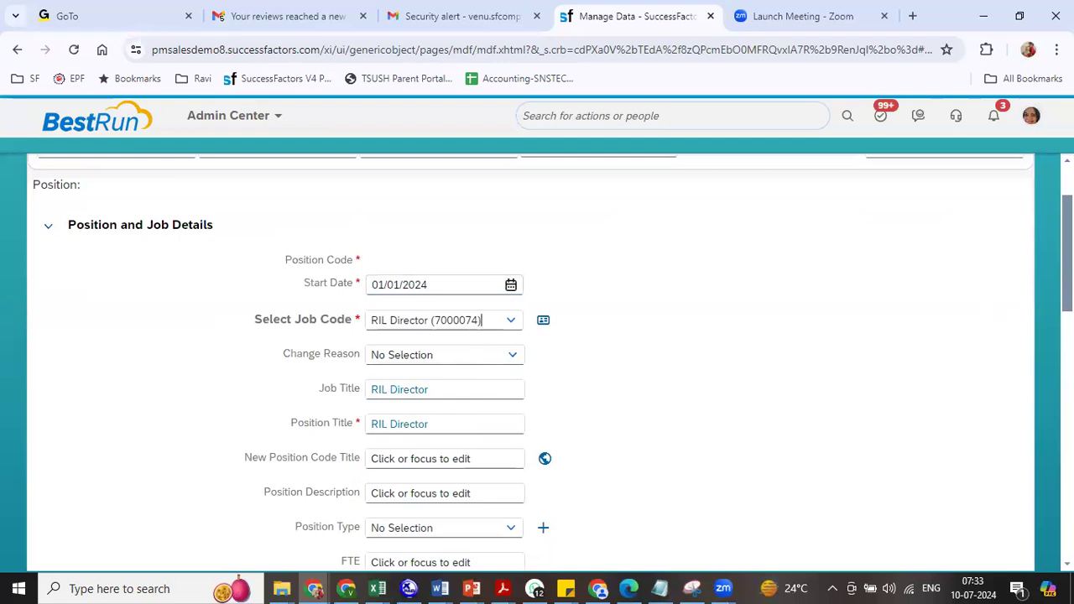
pyautogui.scroll(-2, 482, 320)
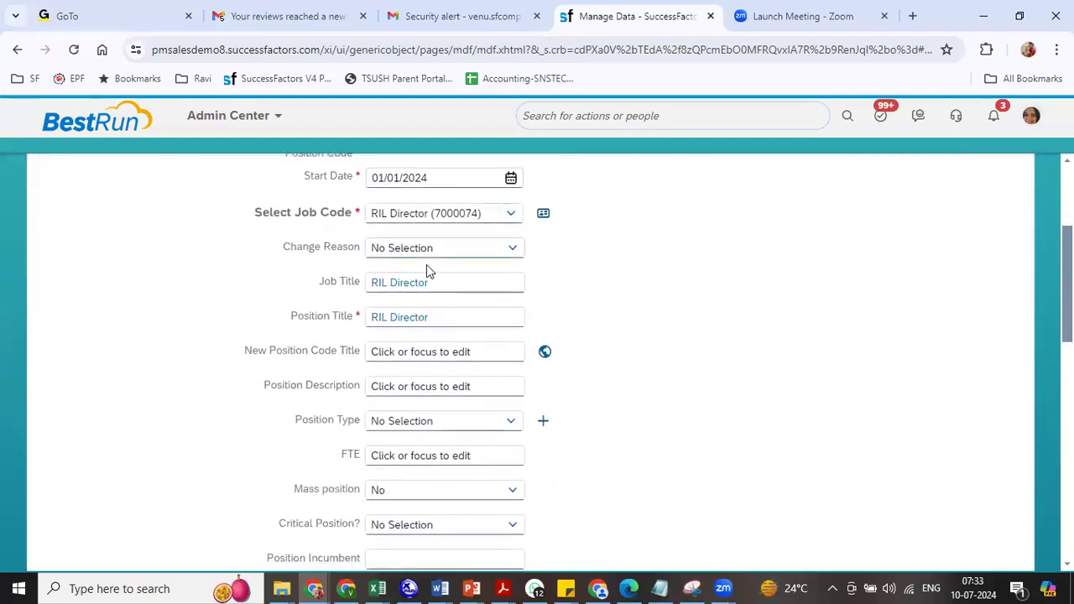
pyautogui.moveTo(321, 284); pyautogui.dragTo(369, 285)
pyautogui.moveTo(292, 317); pyautogui.dragTo(378, 318)
pyautogui.scroll(-5, 445, 352)
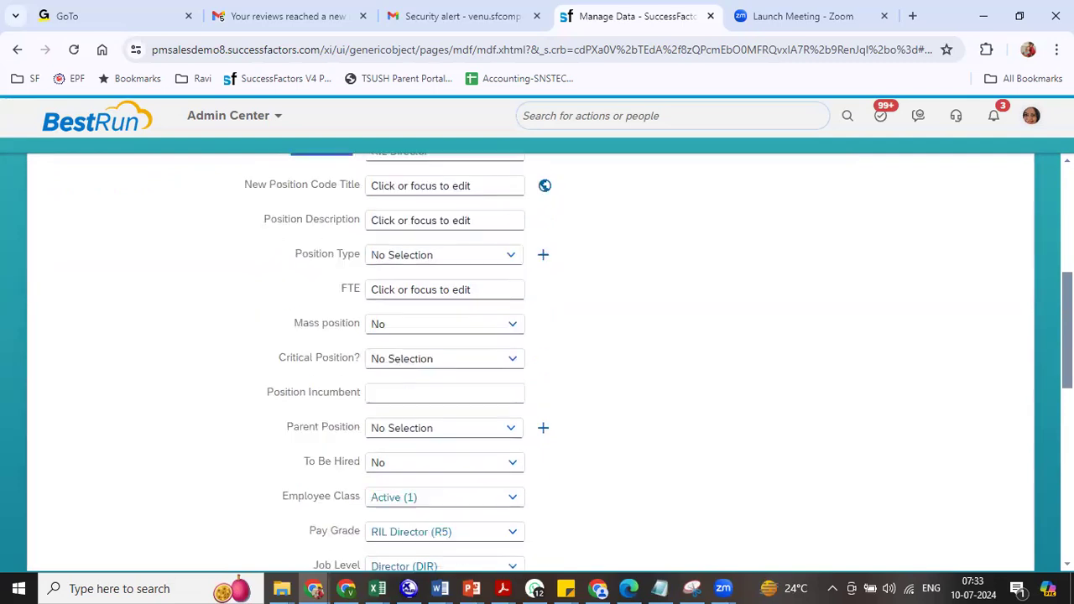
pyautogui.moveTo(284, 409); pyautogui.dragTo(356, 409)
pyautogui.moveTo(309, 442); pyautogui.dragTo(371, 444)
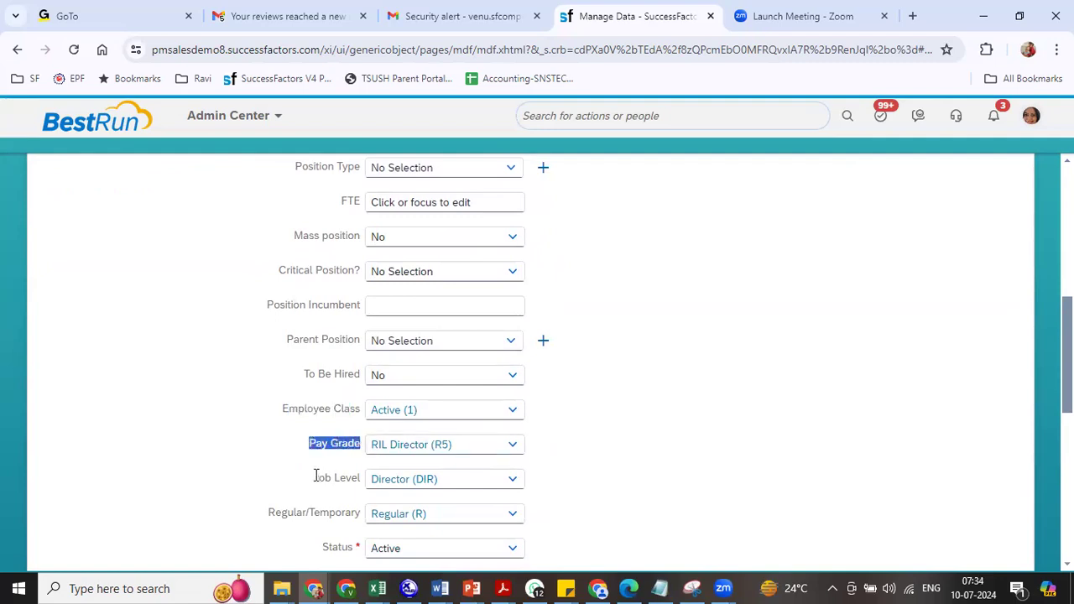
pyautogui.moveTo(314, 477); pyautogui.dragTo(362, 480)
pyautogui.moveTo(287, 513); pyautogui.dragTo(354, 514)
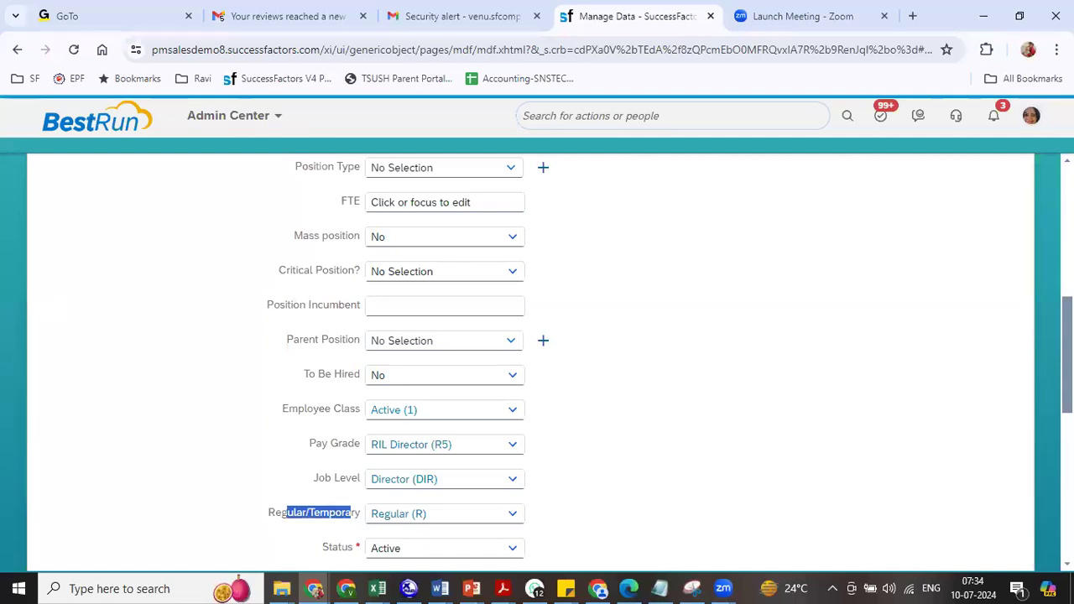
pyautogui.scroll(3, 537, 361)
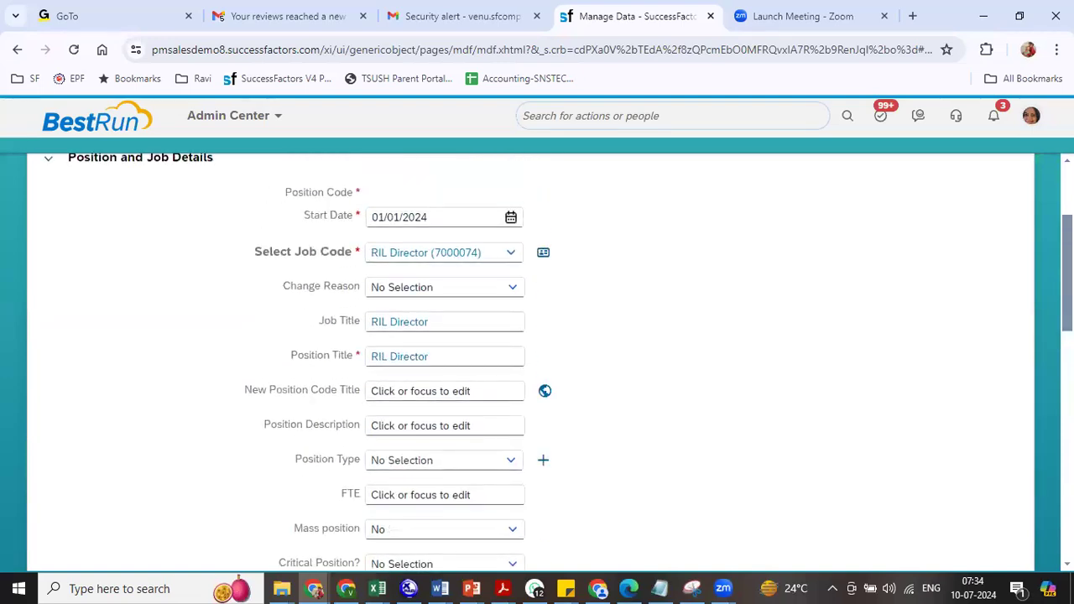
pyautogui.scroll(-1, 537, 360)
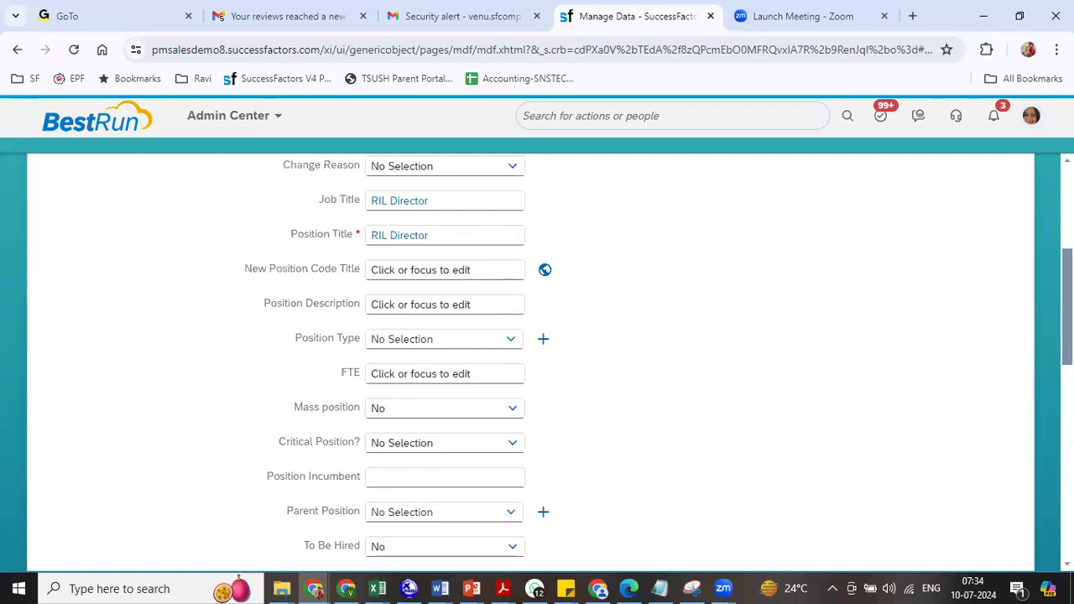
pyautogui.moveTo(249, 269); pyautogui.dragTo(448, 283)
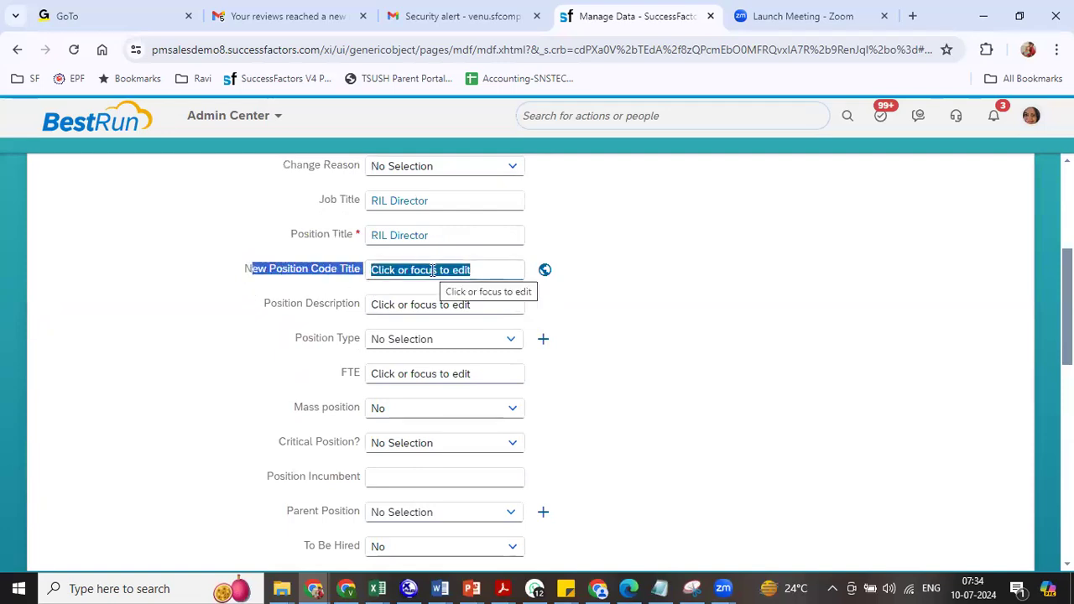
pyautogui.moveTo(281, 312); pyautogui.dragTo(333, 292)
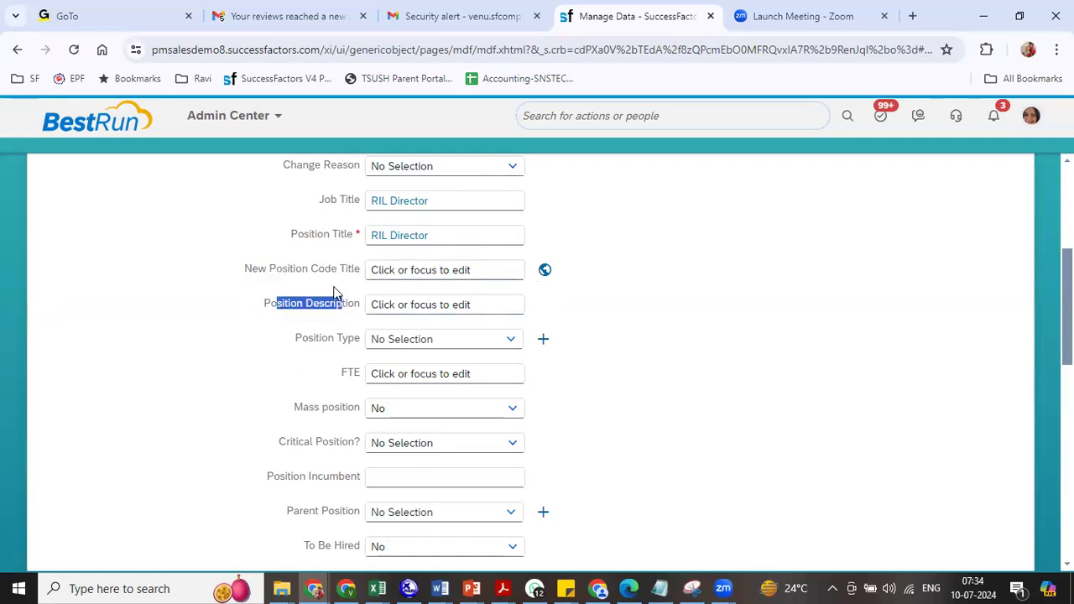
pyautogui.moveTo(316, 332); pyautogui.dragTo(365, 342)
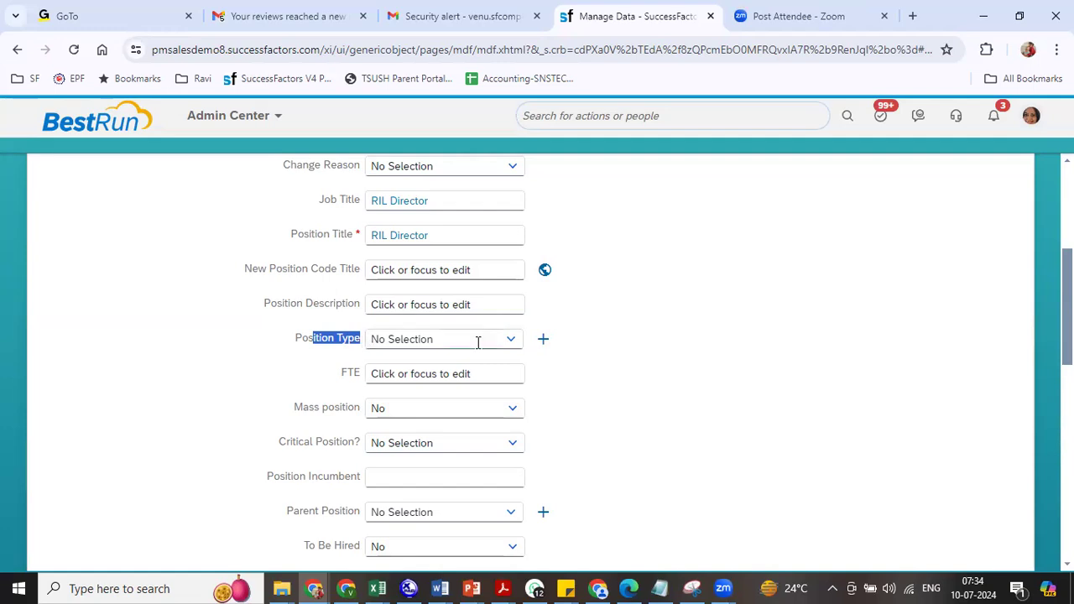
# - Set Position Type to RP and FTE to 1
pyautogui.click(507, 351)
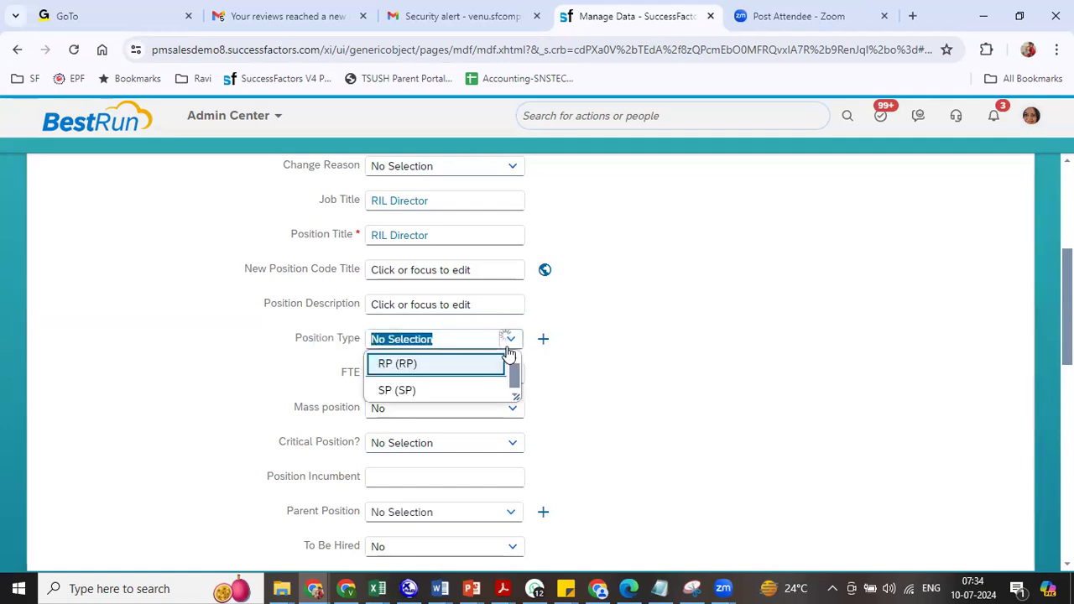
pyautogui.click(408, 370)
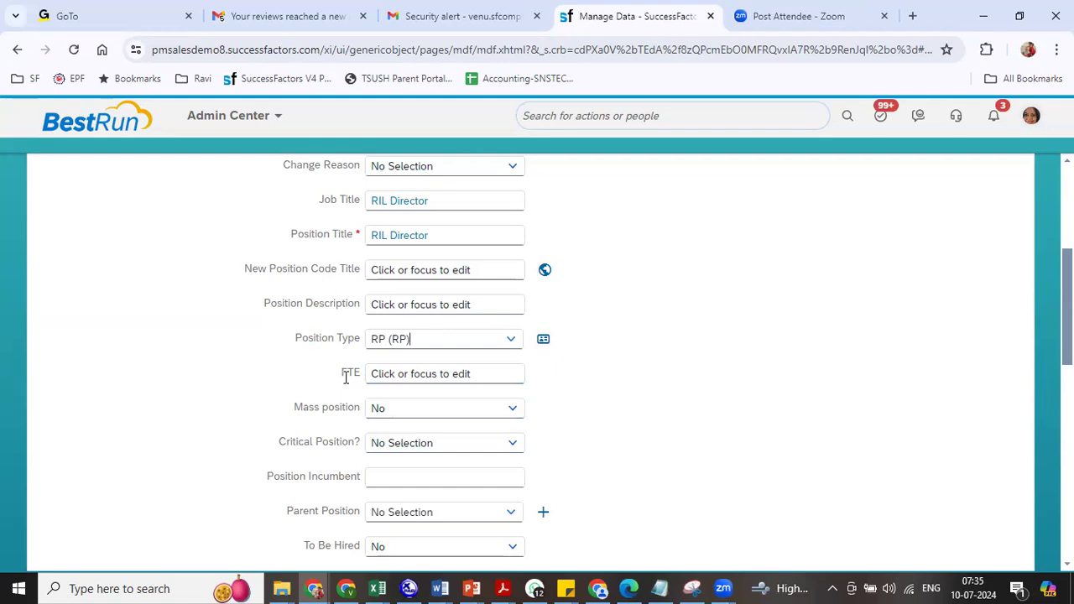
pyautogui.click(403, 373)
pyautogui.write('1')
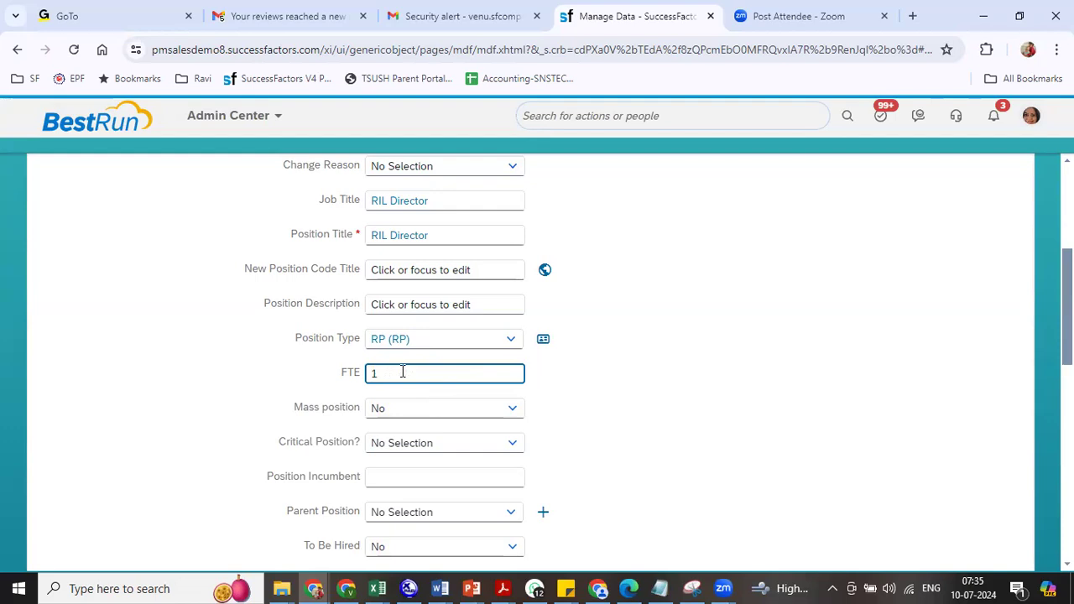
pyautogui.scroll(-1, 403, 372)
pyautogui.click(403, 372)
pyautogui.click(383, 312)
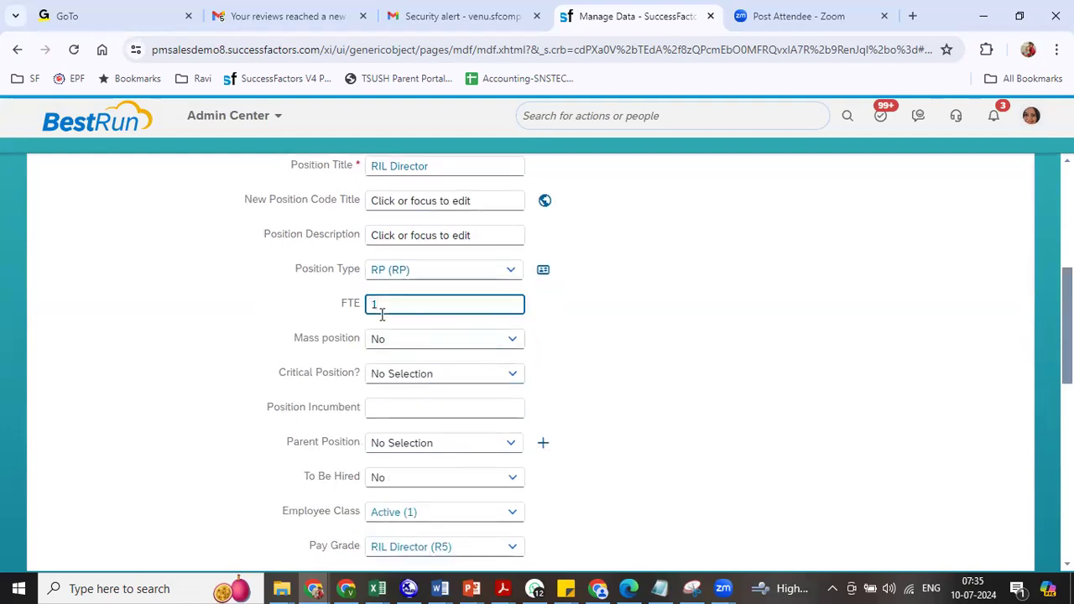
pyautogui.click(331, 330)
# - Flag the position as Critical (1) and point out the Position Incumbent and Parent Position fields
pyautogui.tripleClick(329, 373)
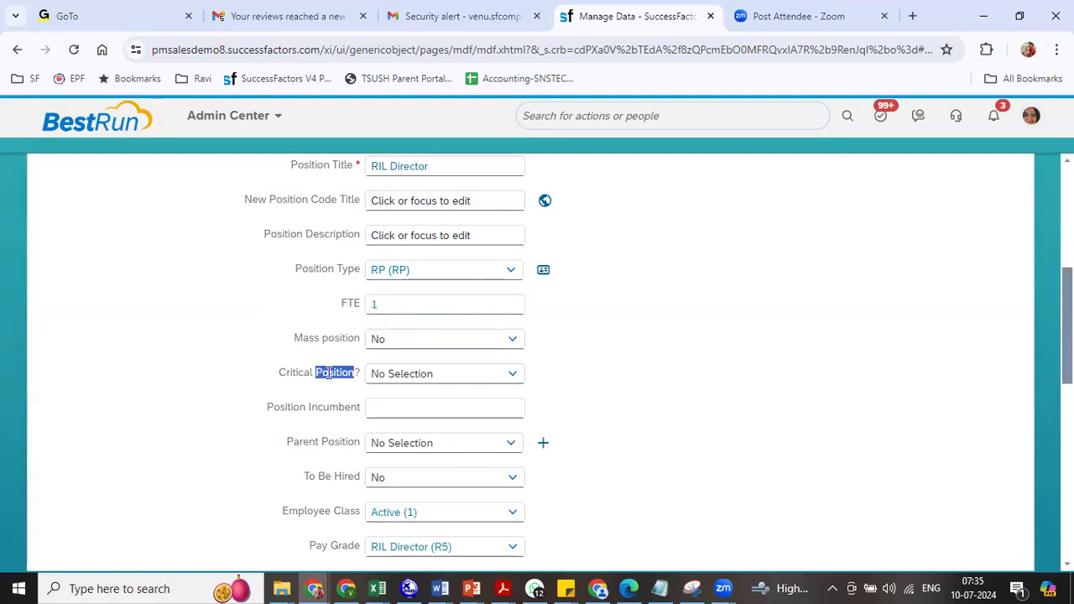
pyautogui.click(517, 378)
pyautogui.click(518, 377)
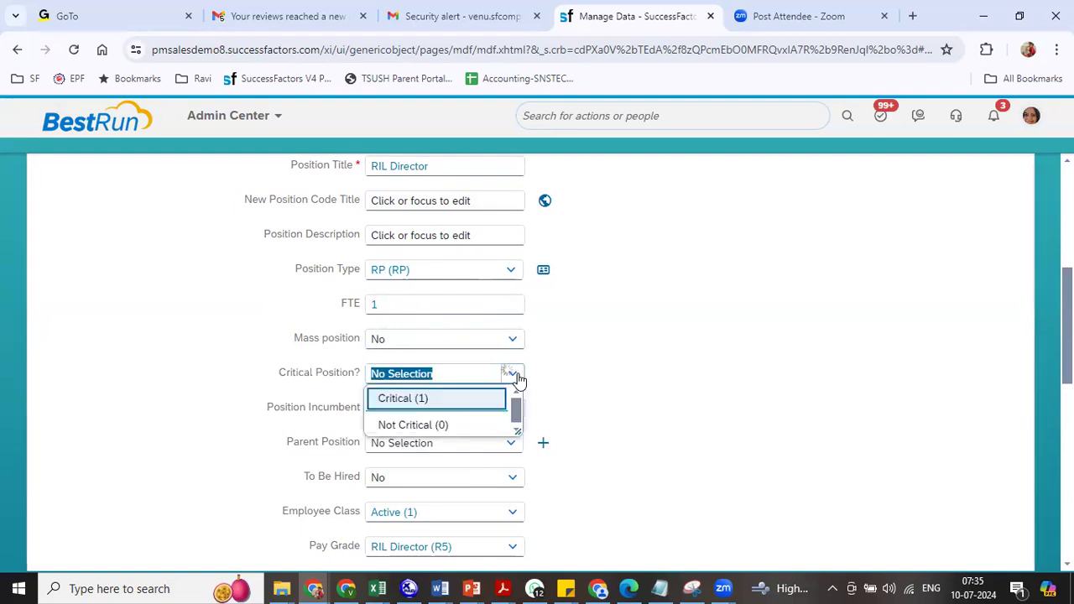
pyautogui.click(456, 404)
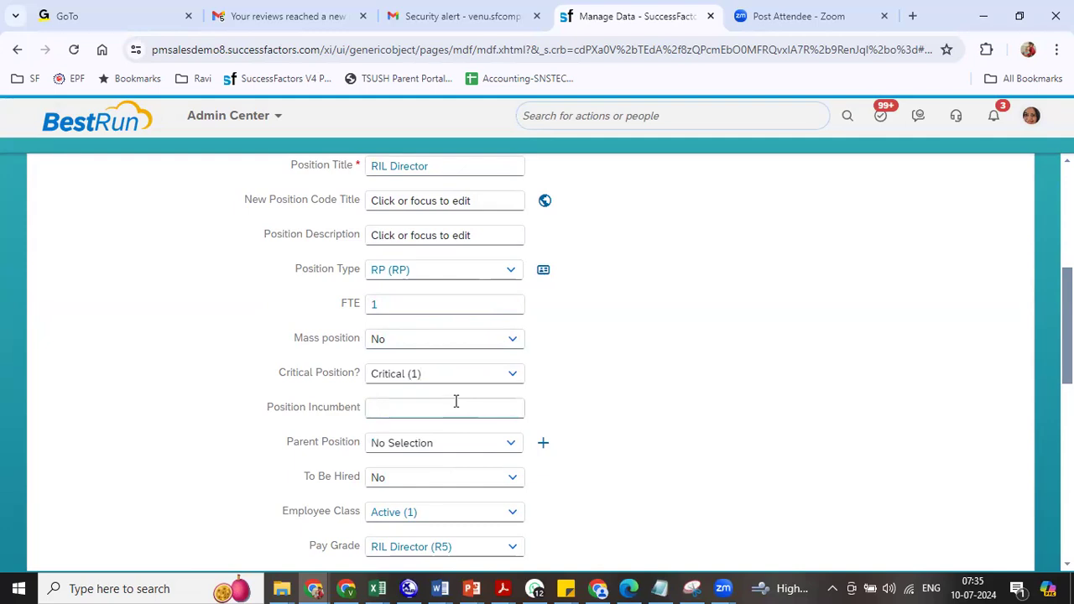
pyautogui.moveTo(286, 407); pyautogui.dragTo(346, 407)
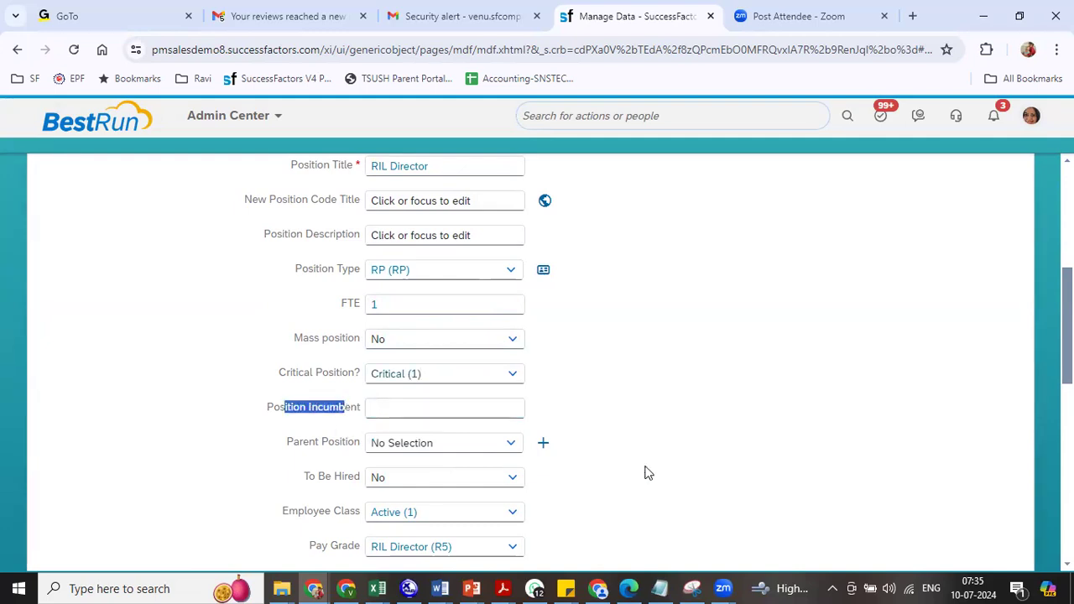
pyautogui.scroll(-1, 336, 357)
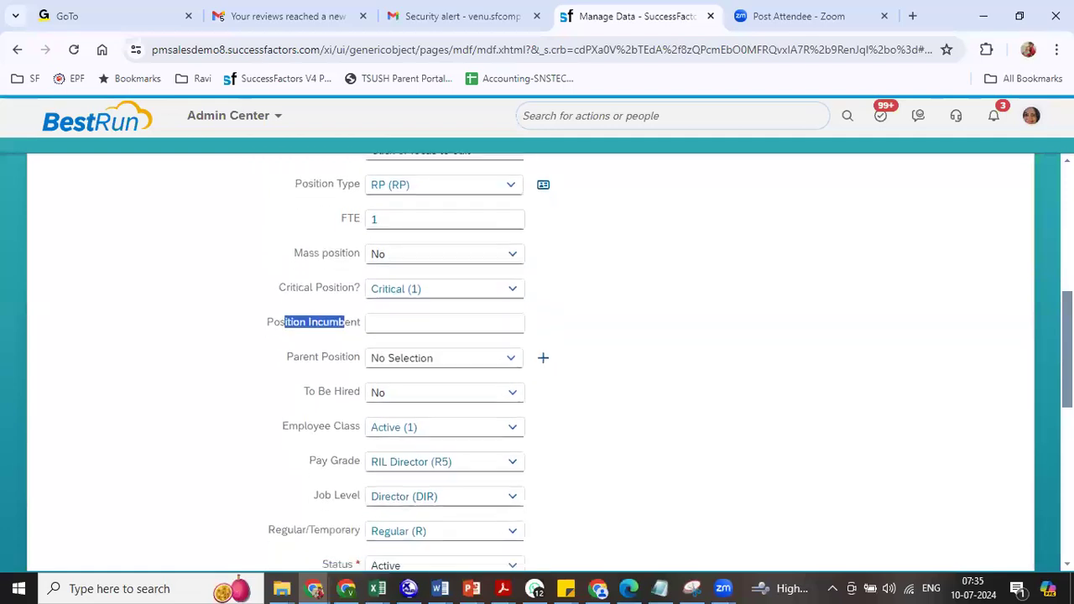
pyautogui.moveTo(283, 363); pyautogui.dragTo(363, 362)
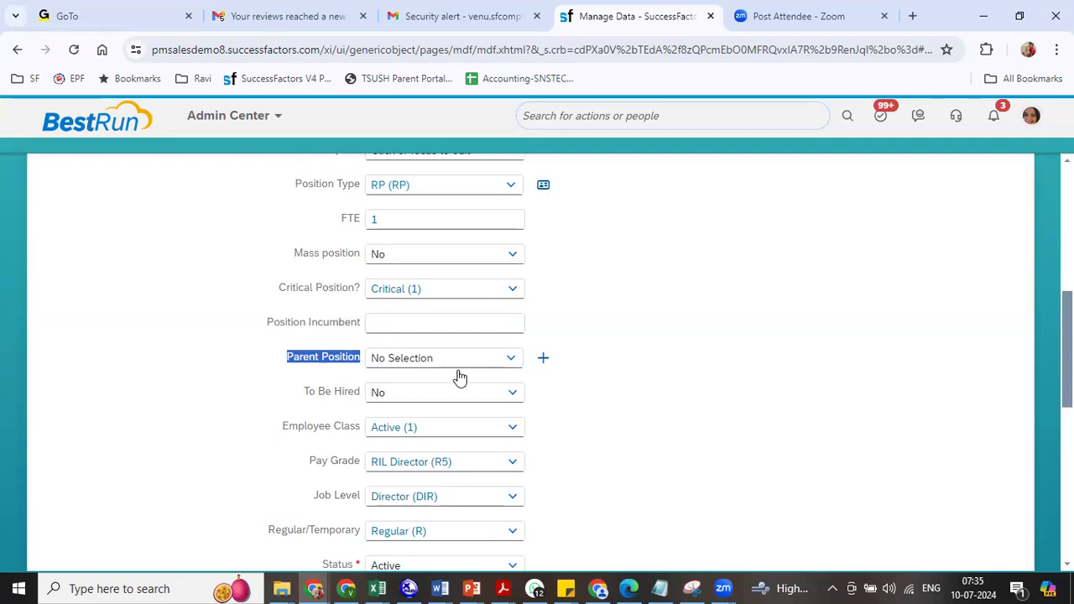
# - Set the parent position to President BestRun EMEA (9999)
pyautogui.click(425, 357)
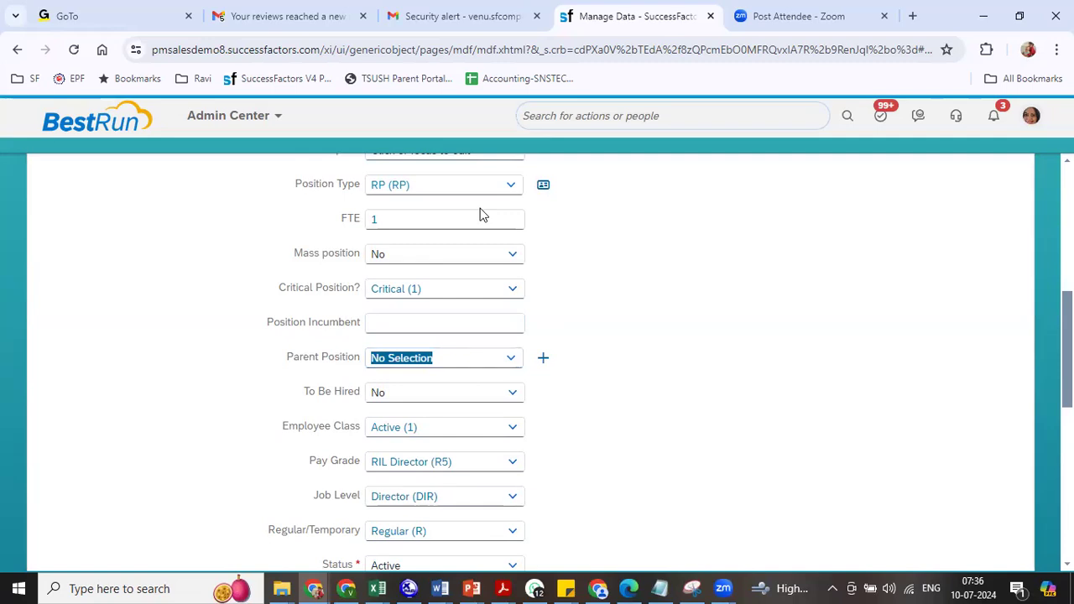
pyautogui.write('3999')
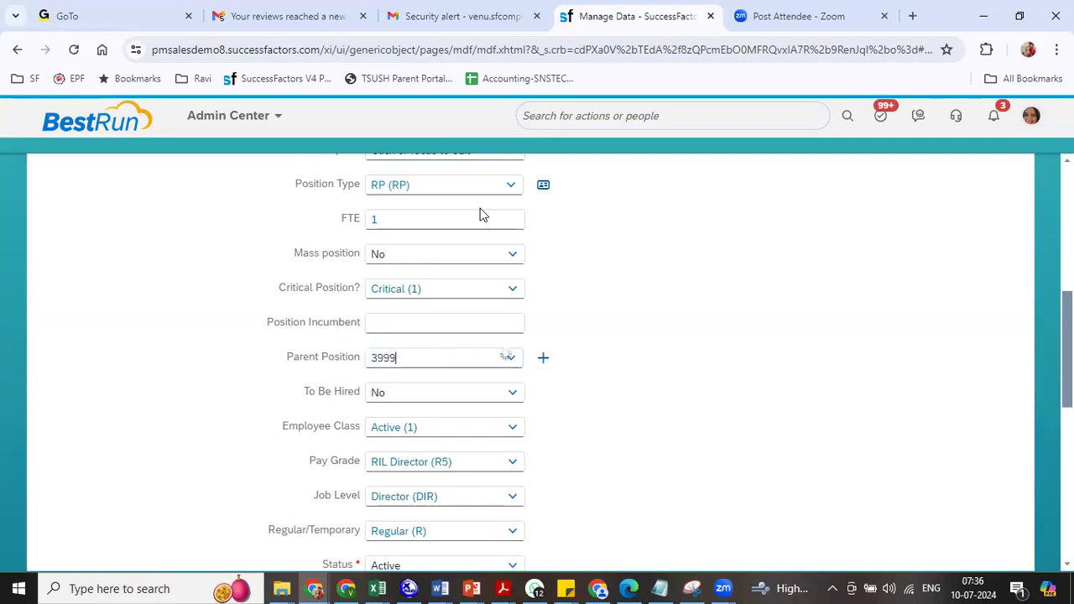
pyautogui.press('BackSpace')
pyautogui.press('BackSpace')
pyautogui.press('BackSpace')
pyautogui.press('BackSpace')
pyautogui.write('9999')
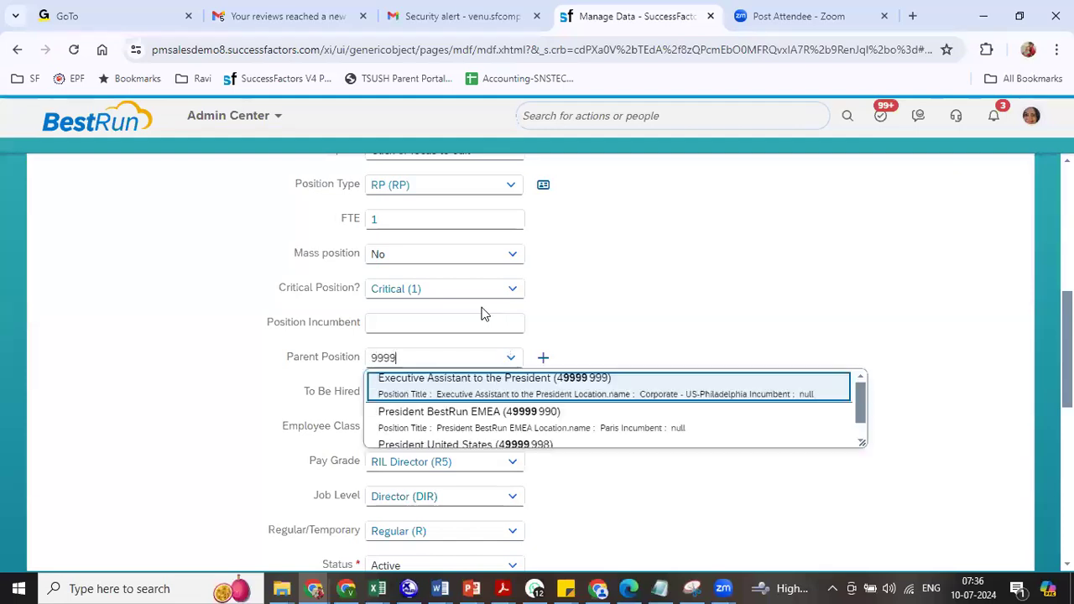
pyautogui.click(532, 426)
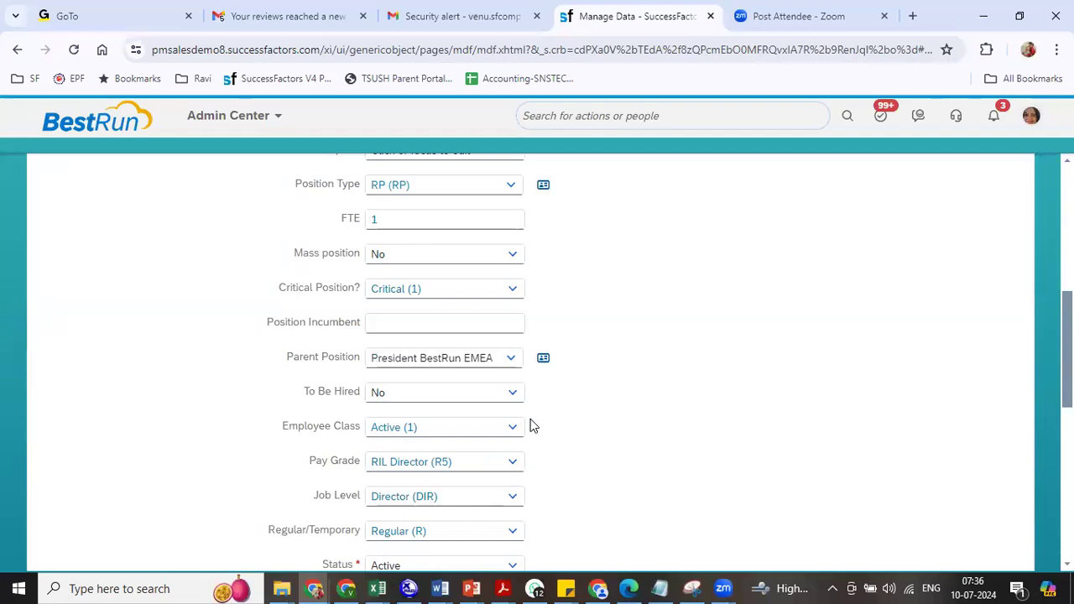
# - Mark the position To Be Hired: Yes and review the Recruiter and Source of Creation fields
pyautogui.moveTo(303, 392); pyautogui.dragTo(366, 395)
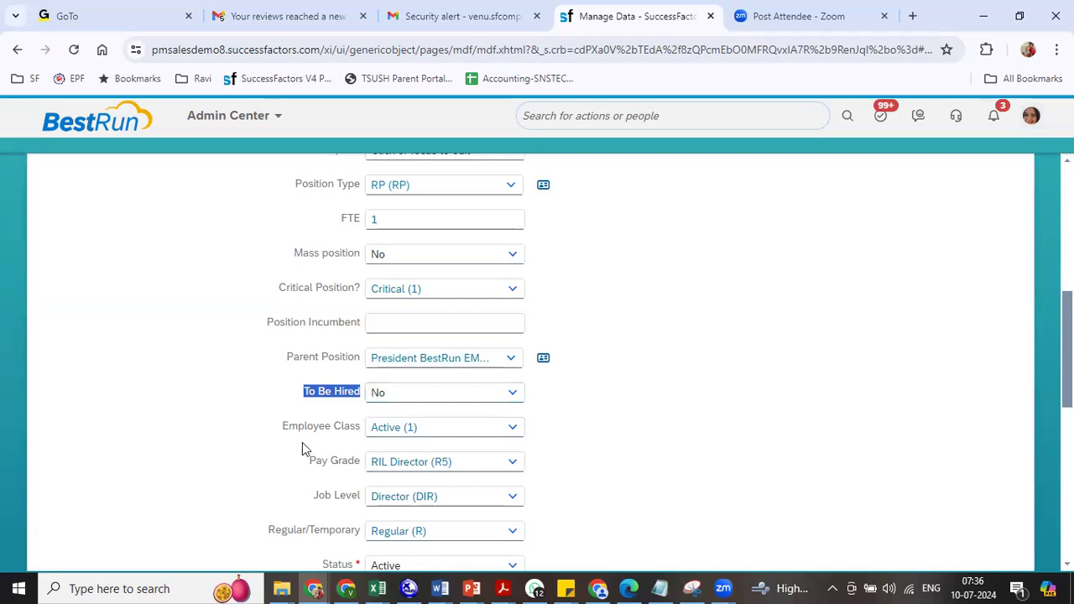
pyautogui.click(511, 395)
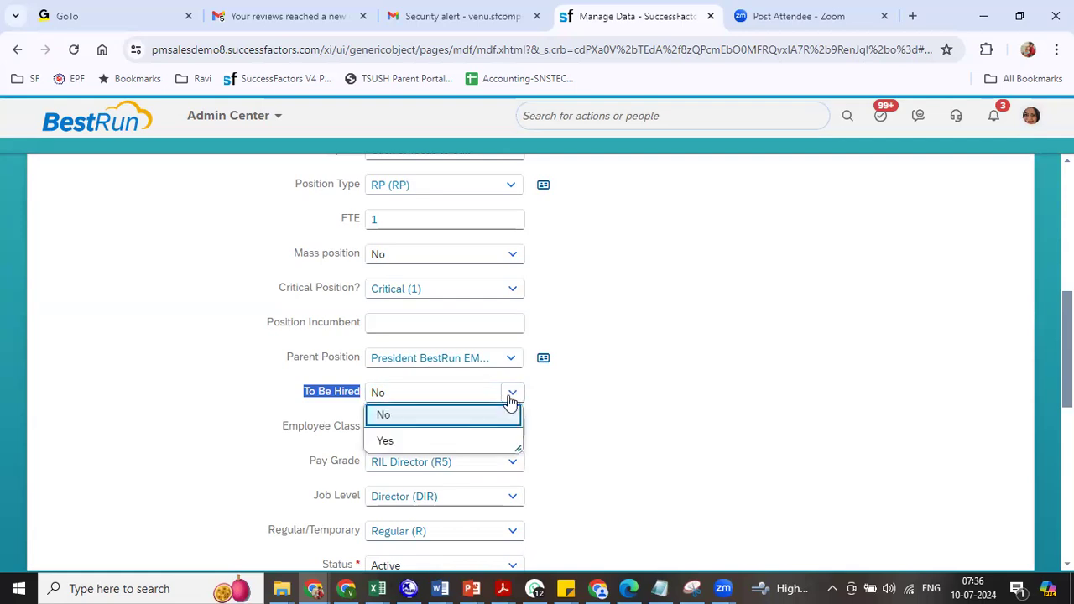
pyautogui.click(417, 442)
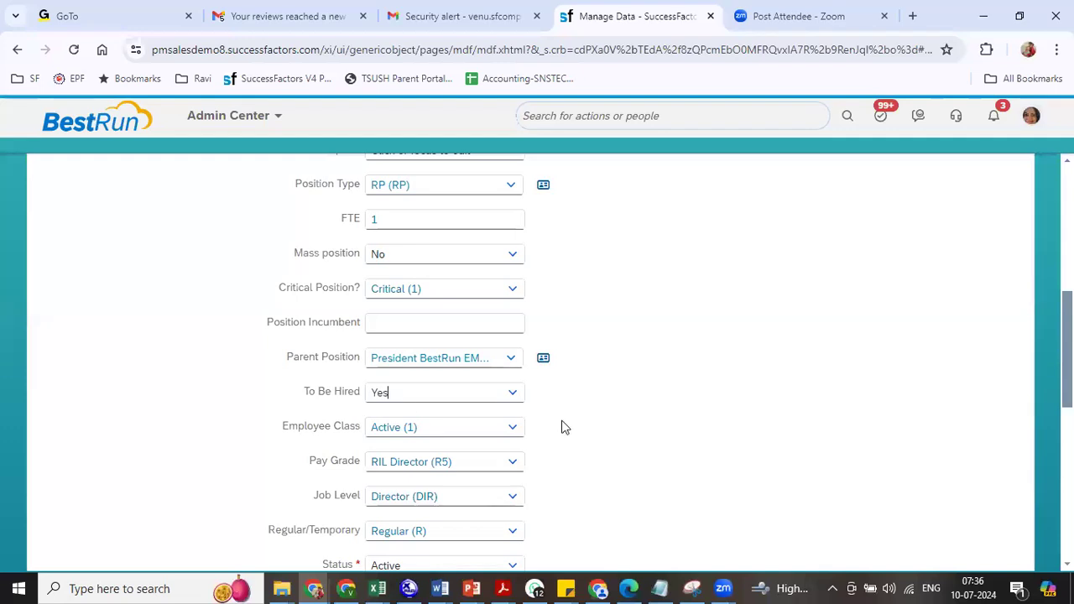
pyautogui.scroll(-3, 1024, 379)
pyautogui.scroll(-4, 537, 361)
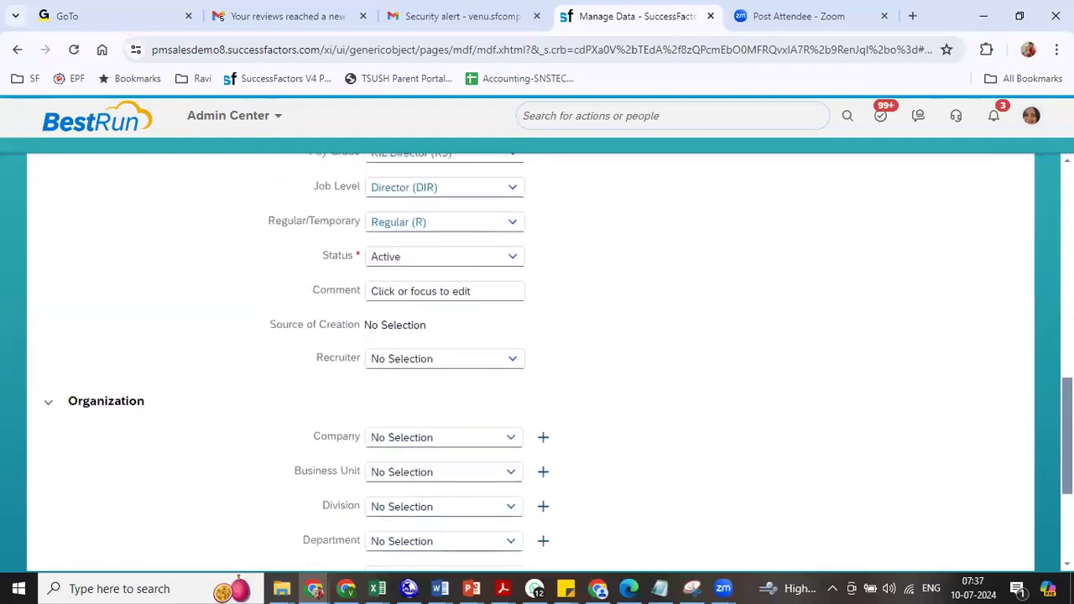
pyautogui.scroll(-1, 760, 382)
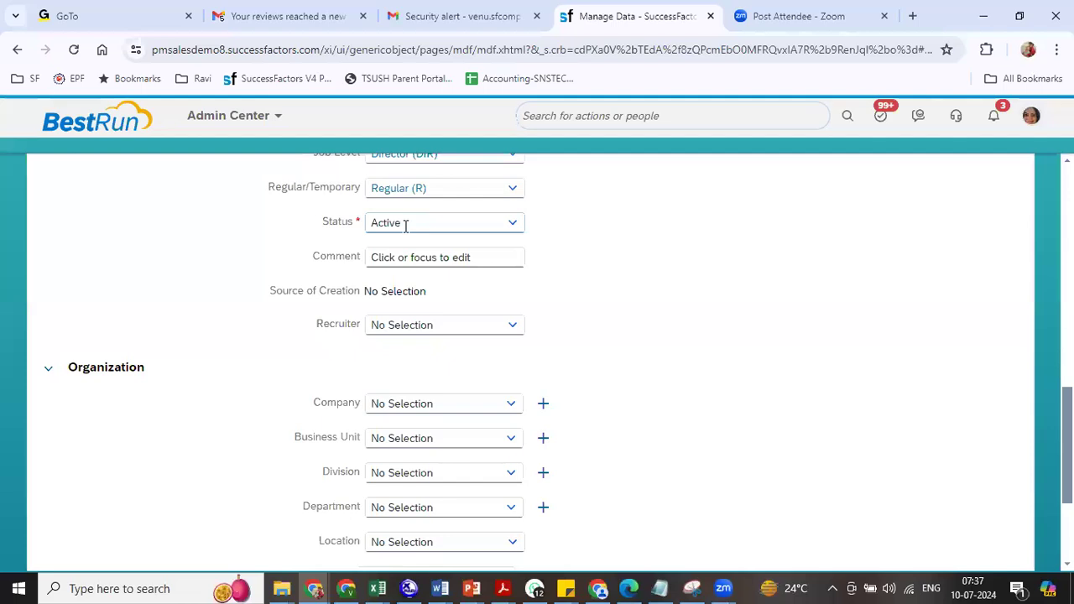
pyautogui.moveTo(324, 324); pyautogui.dragTo(379, 329)
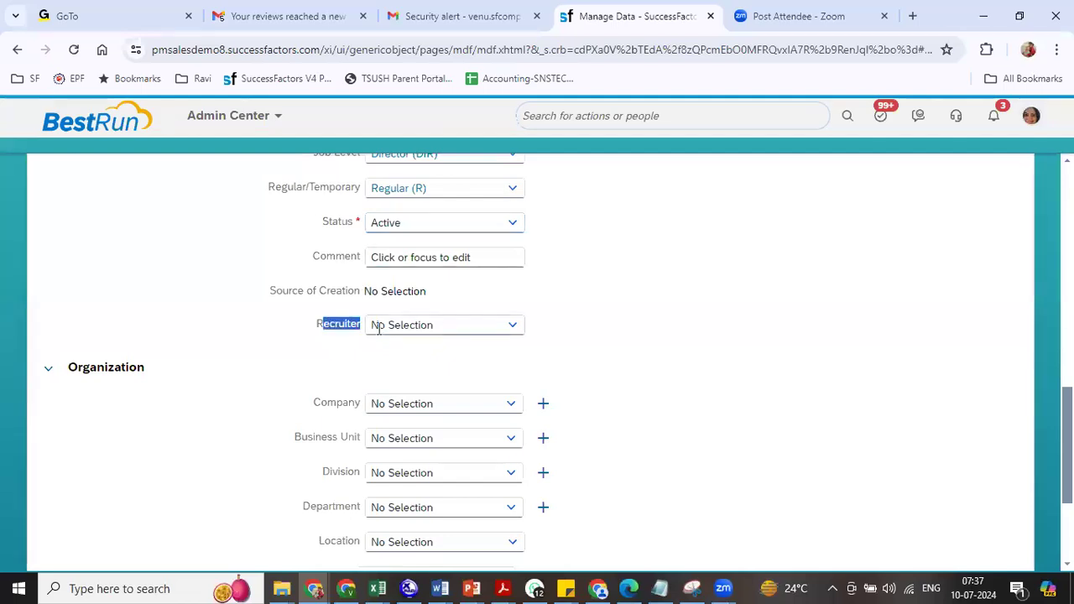
pyautogui.moveTo(277, 291); pyautogui.dragTo(387, 287)
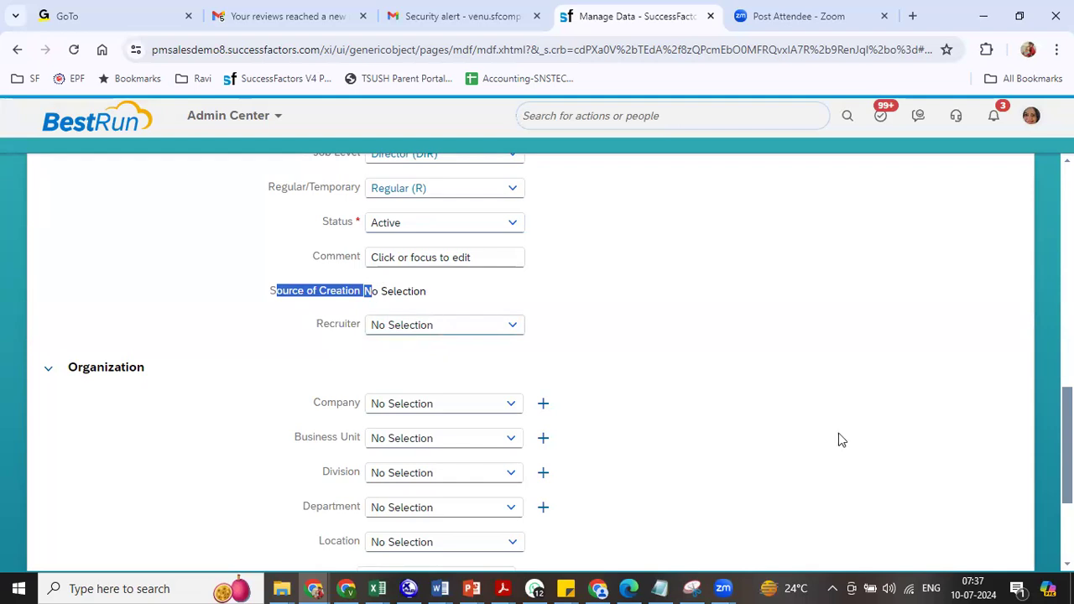
pyautogui.scroll(-2, 291, 307)
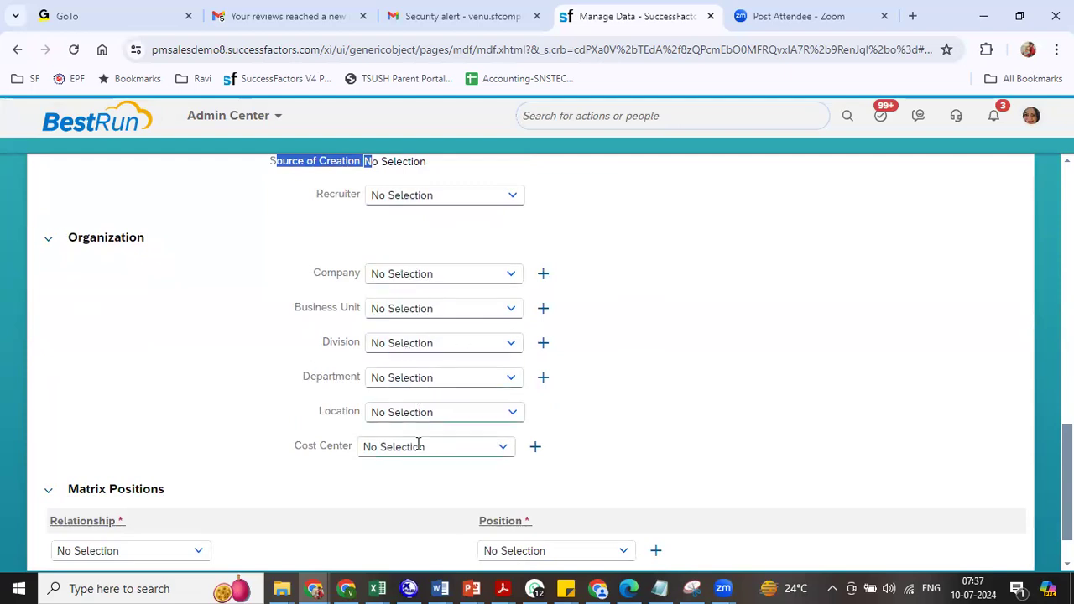
# - Set the company to Reliance Industries Ltd and the business unit to RIL BU1 (8800)
pyautogui.click(406, 274)
pyautogui.write('ril')
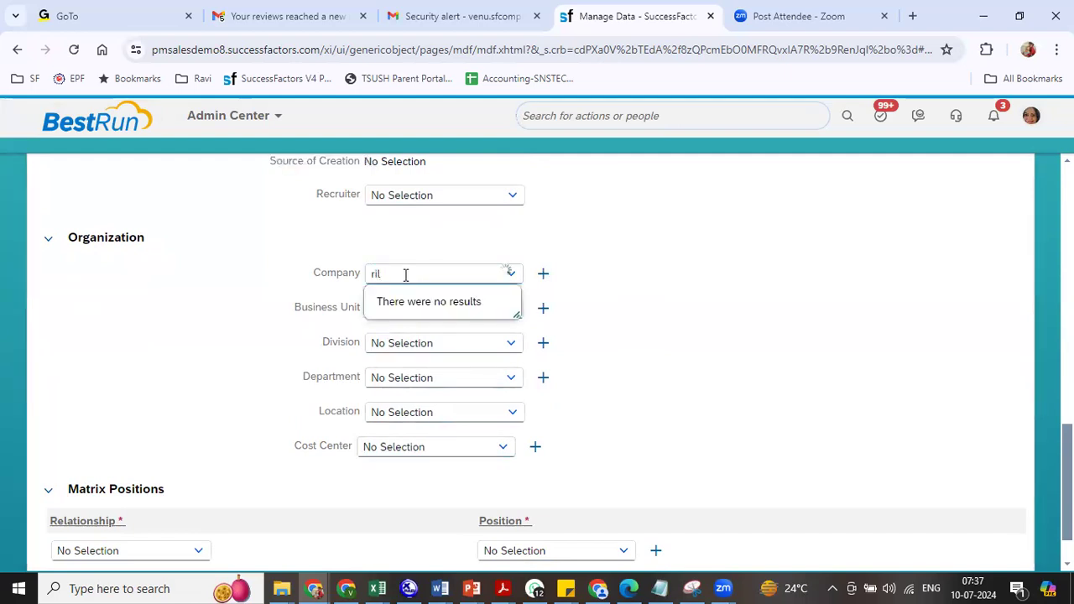
pyautogui.press('BackSpace')
pyautogui.press('BackSpace')
pyautogui.press('BackSpace')
pyautogui.write('relianc')
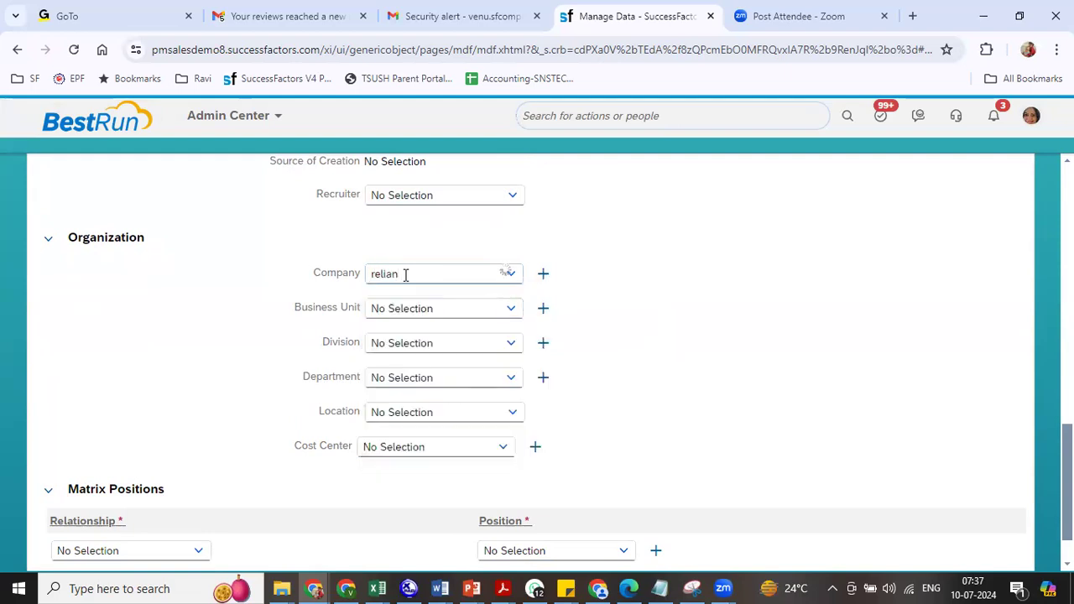
pyautogui.click(427, 301)
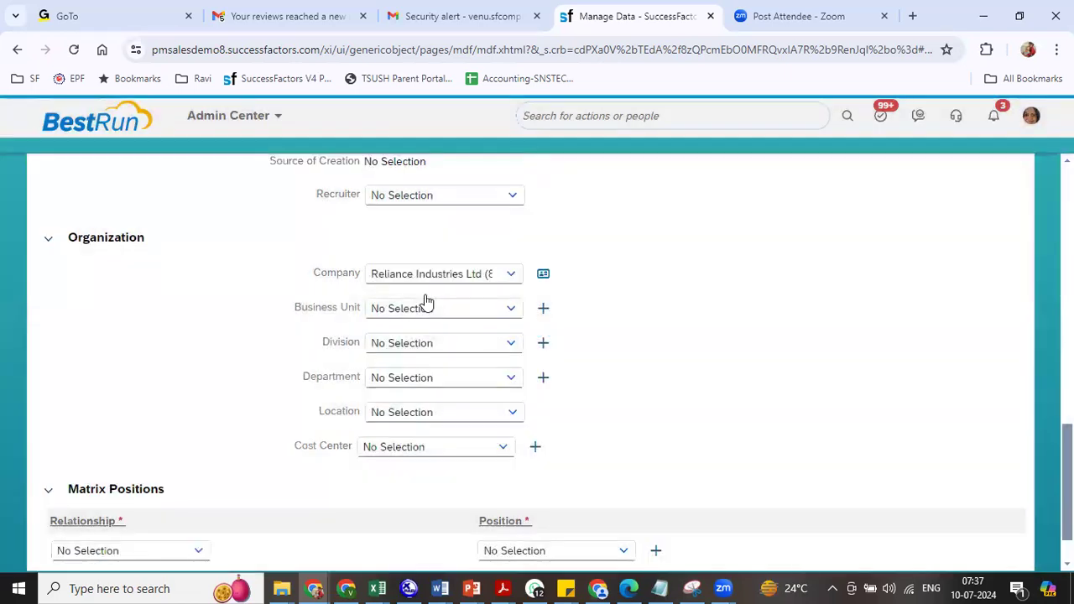
pyautogui.click(511, 308)
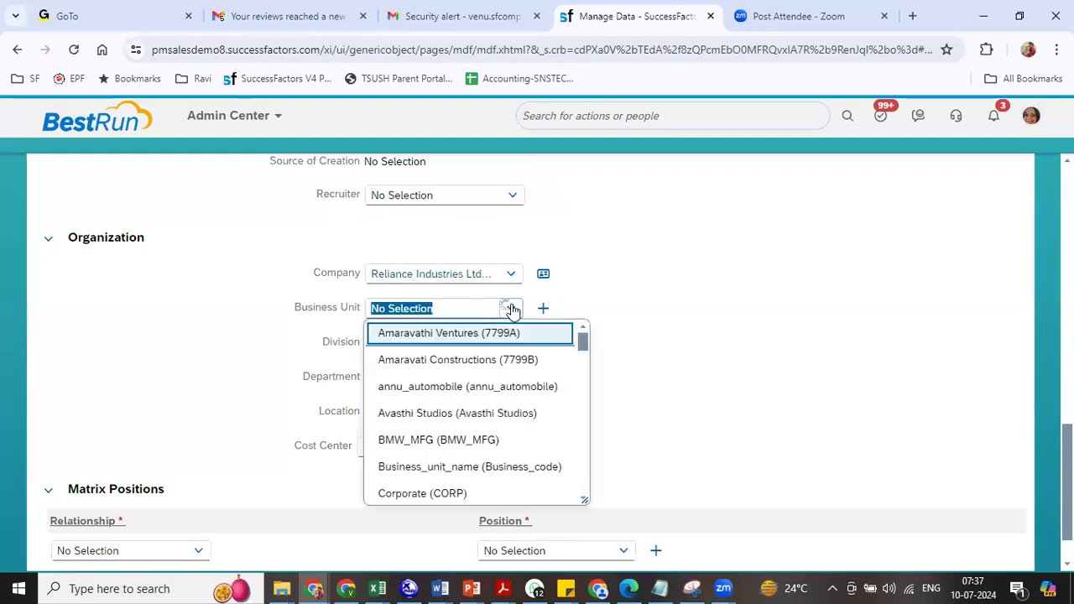
pyautogui.write('r')
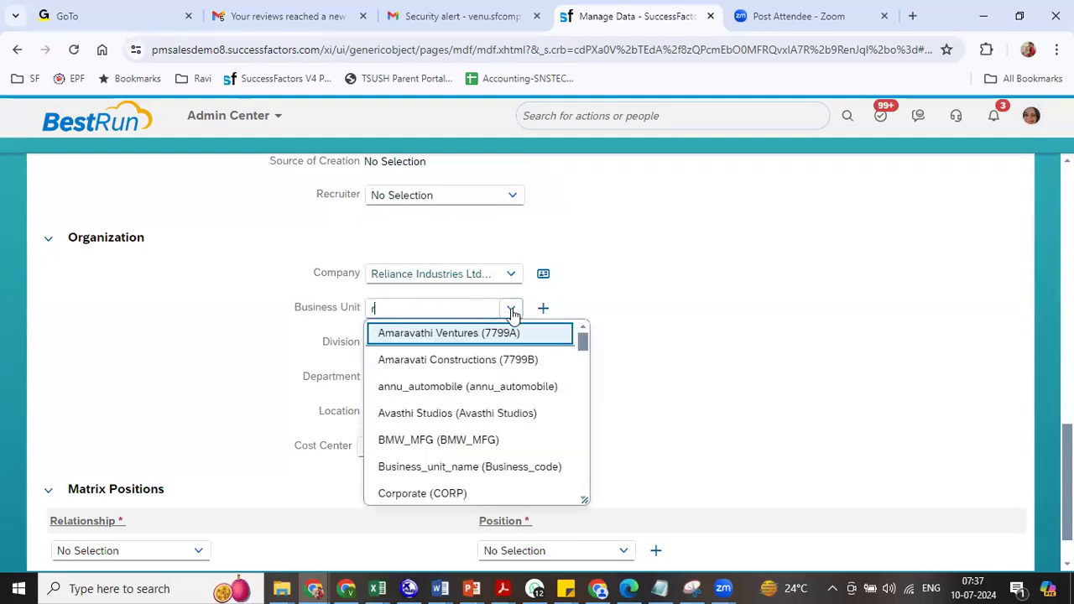
pyautogui.press('BackSpace')
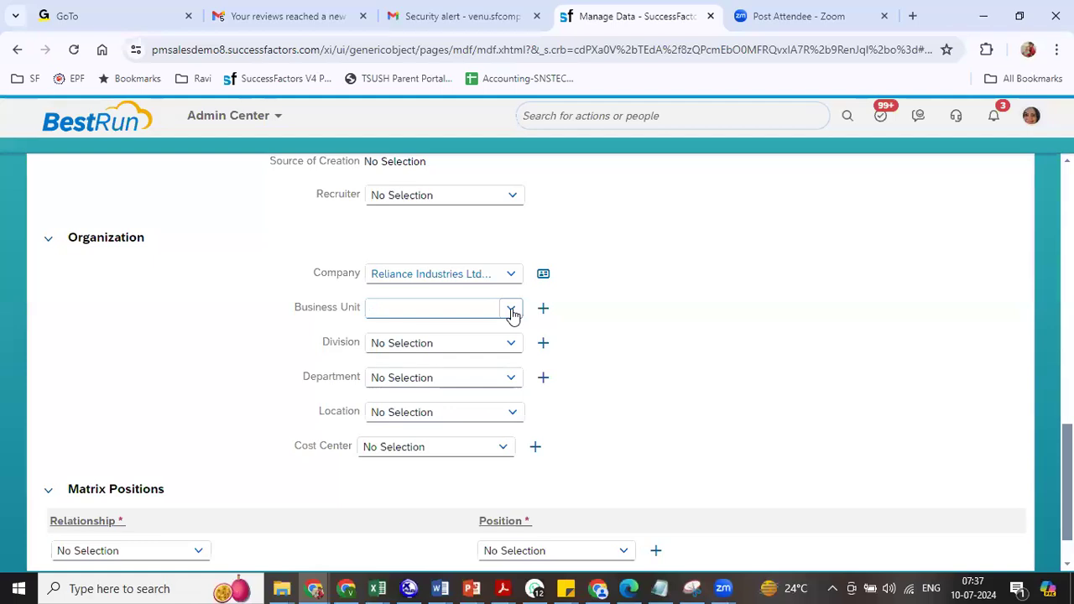
pyautogui.write('88')
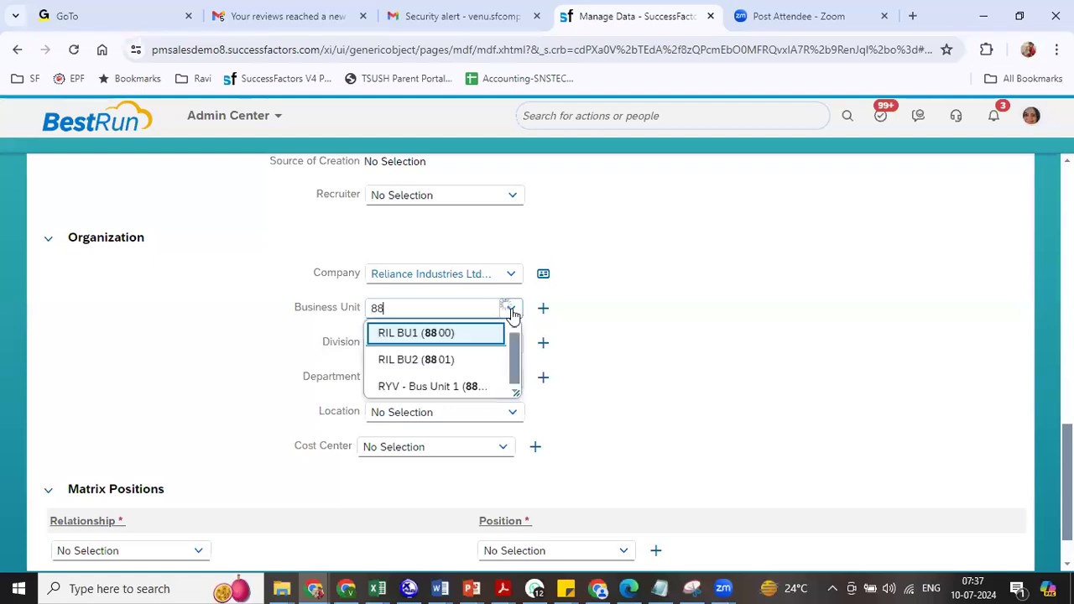
pyautogui.click(443, 334)
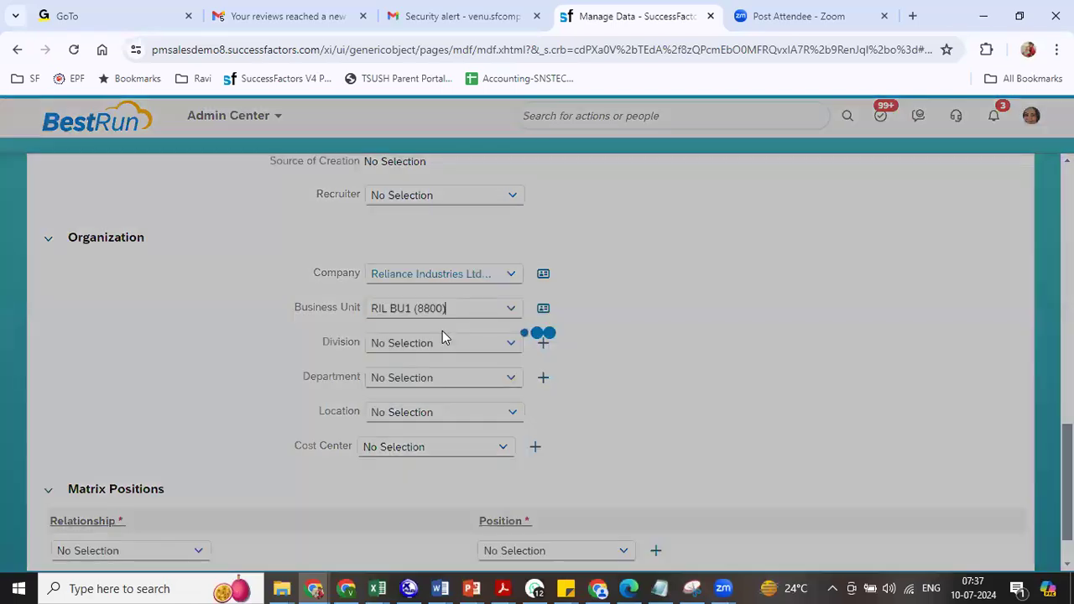
# - Set division RIL DIV1, department RIL Corporate Functions, location RIL Bangalore (8801), cost center RIL Regular
pyautogui.click(506, 349)
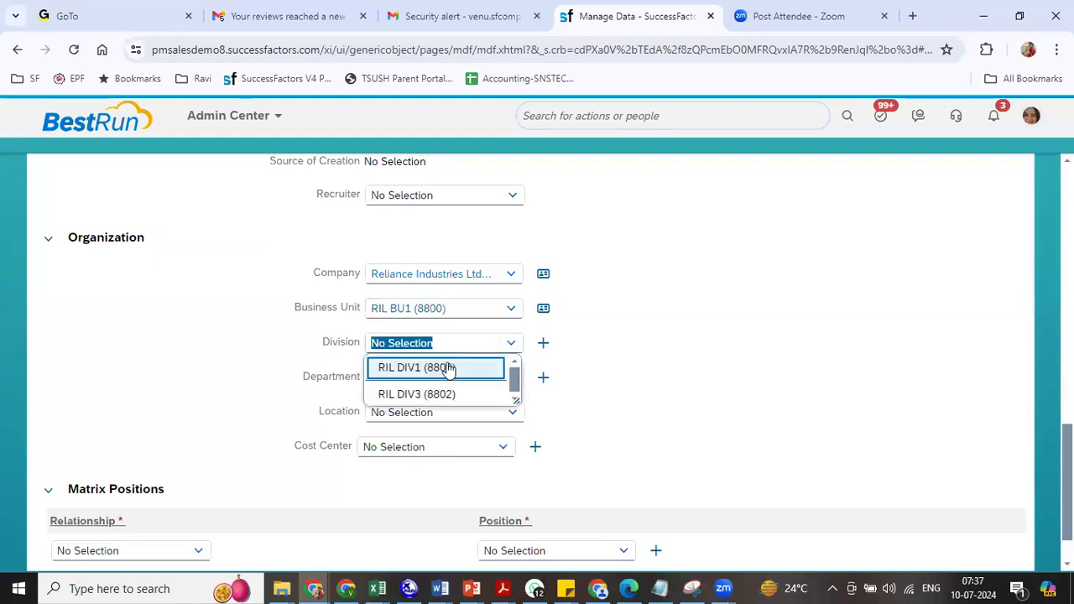
pyautogui.click(449, 367)
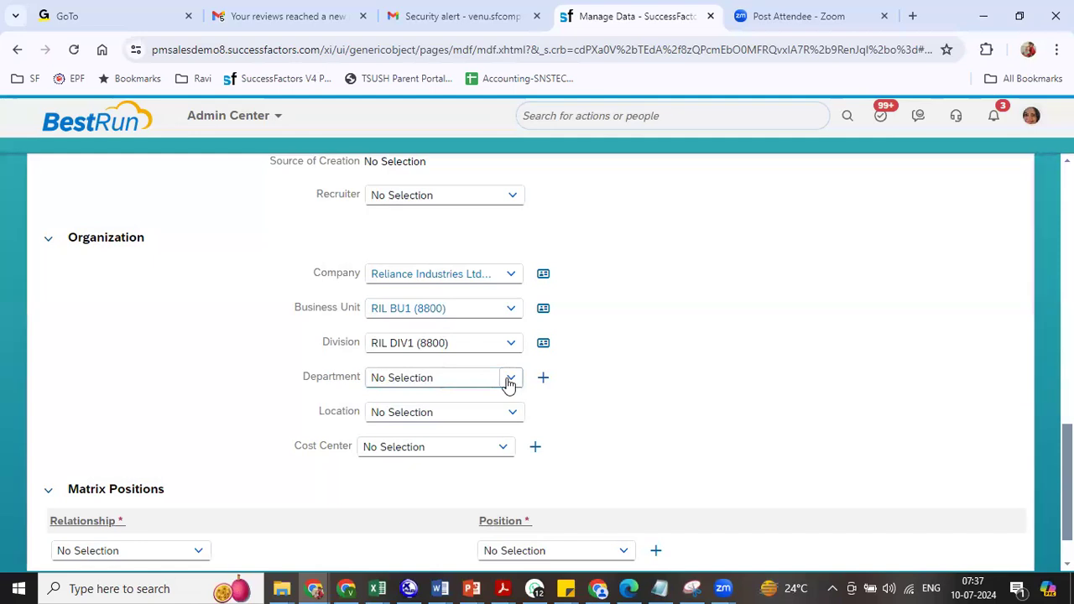
pyautogui.click(506, 380)
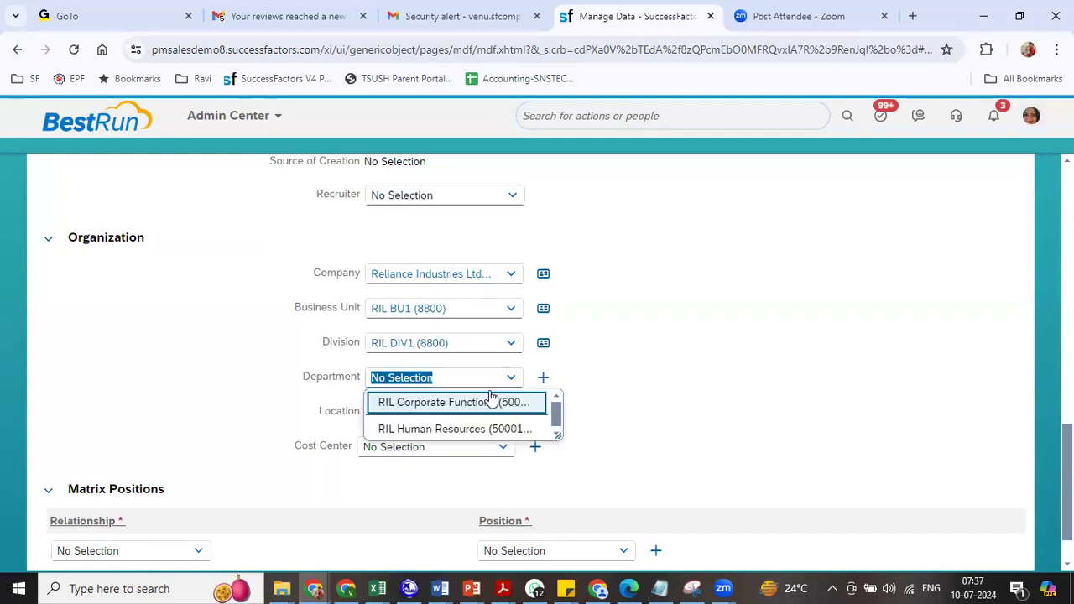
pyautogui.click(487, 401)
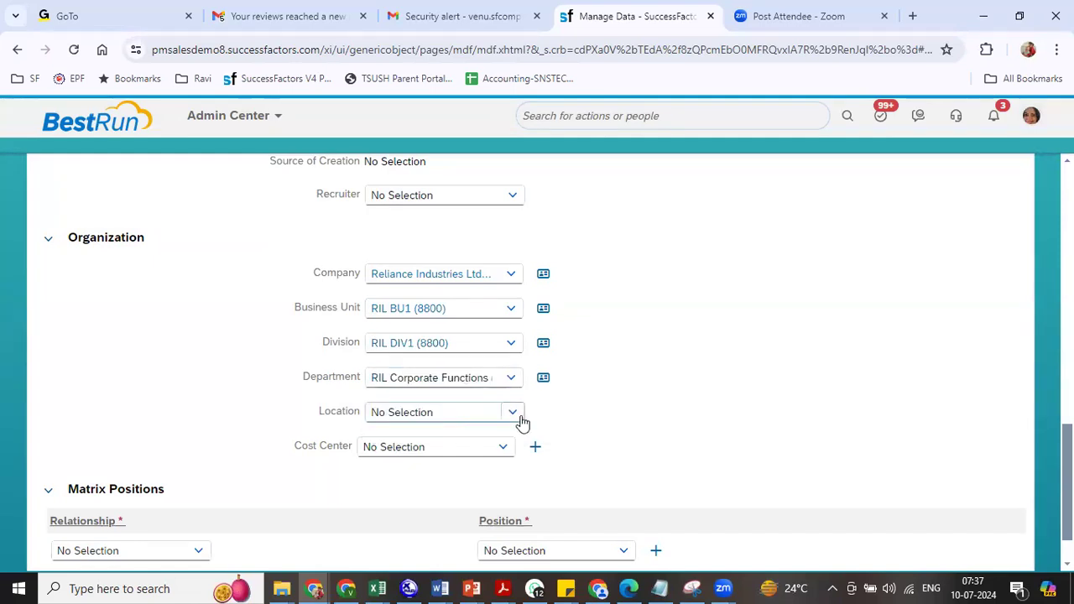
pyautogui.click(470, 412)
pyautogui.write('ril')
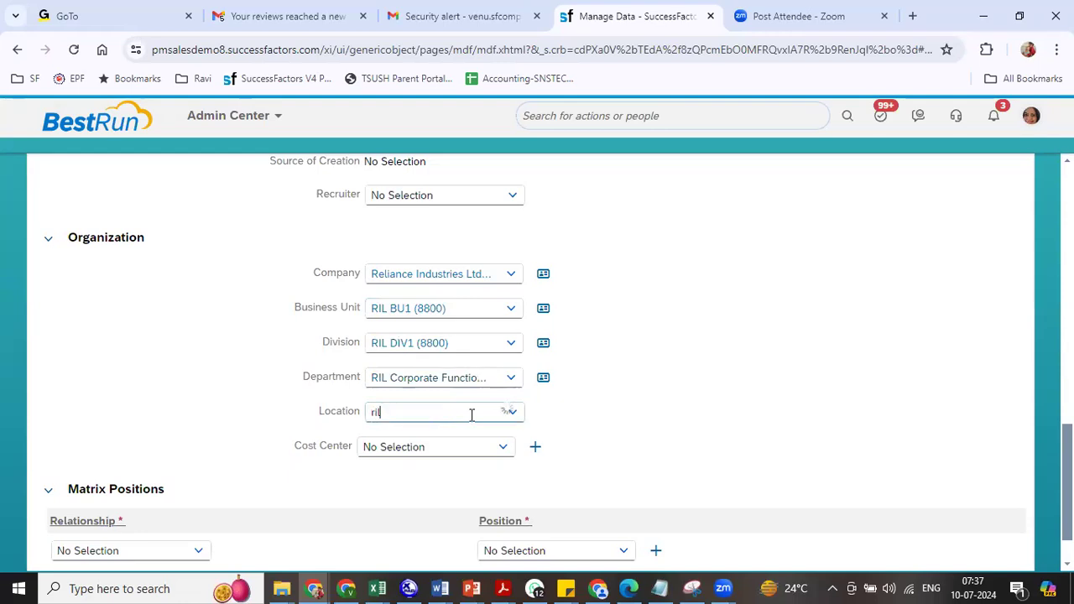
pyautogui.click(468, 445)
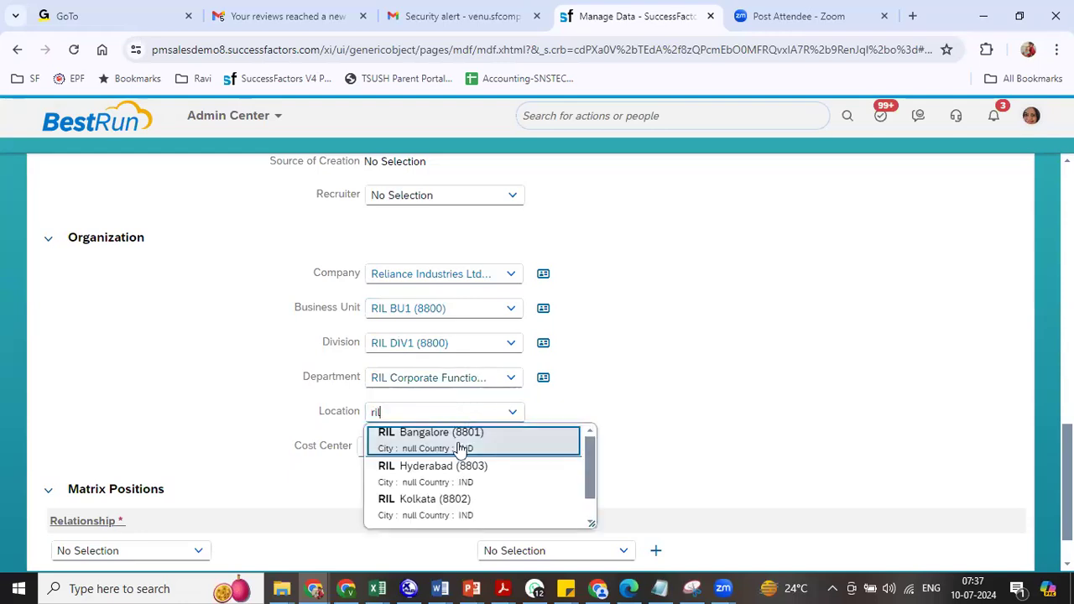
pyautogui.click(427, 447)
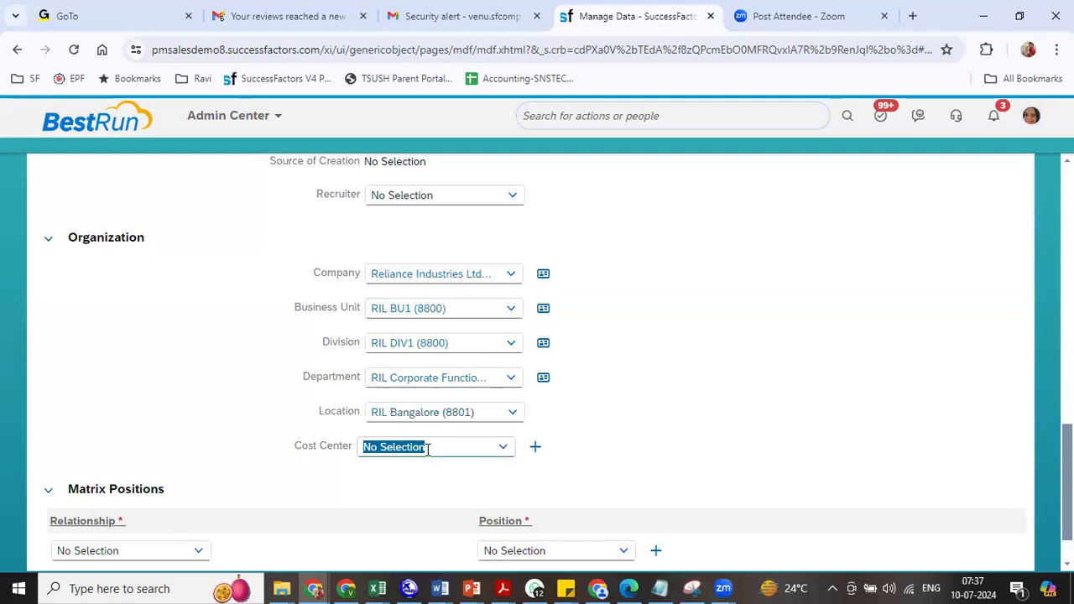
pyautogui.write('ril')
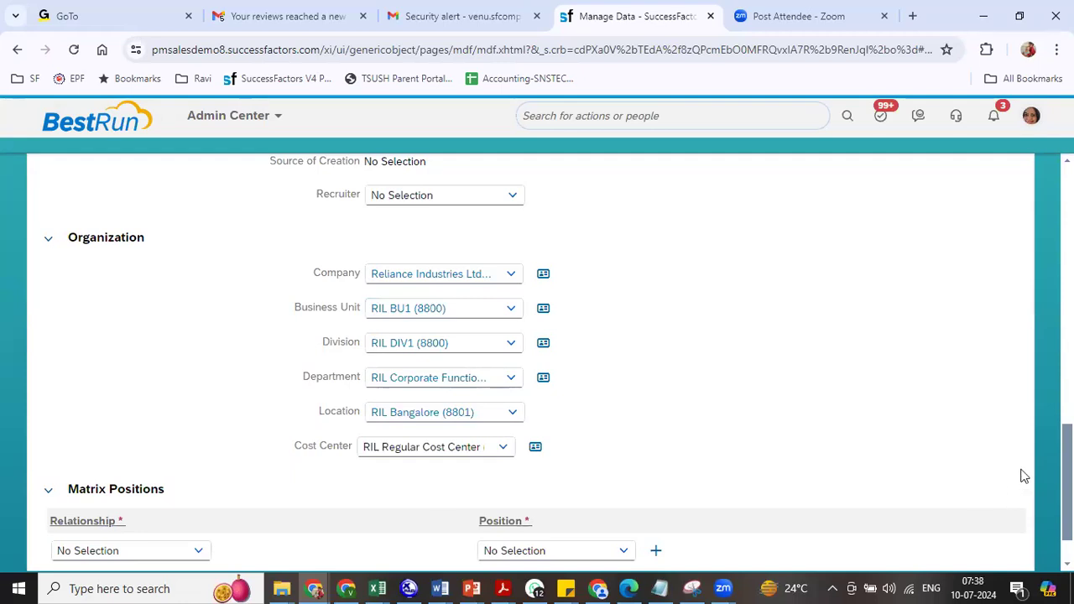
pyautogui.scroll(-1, 537, 352)
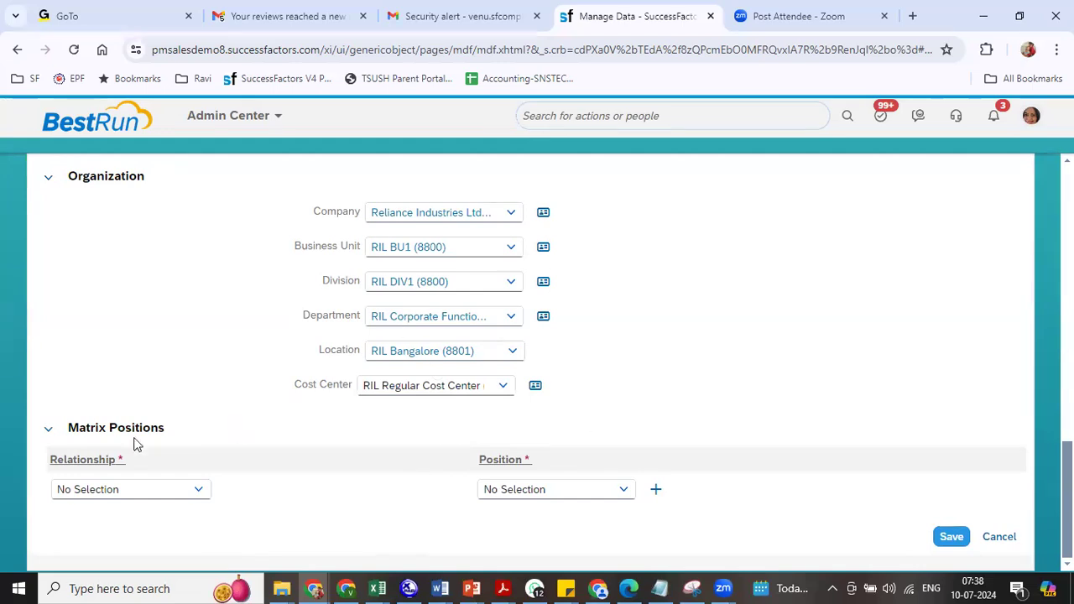
# - Review the Matrix Positions Relationship options, then save the RIL Director position (3001315)
pyautogui.click(196, 491)
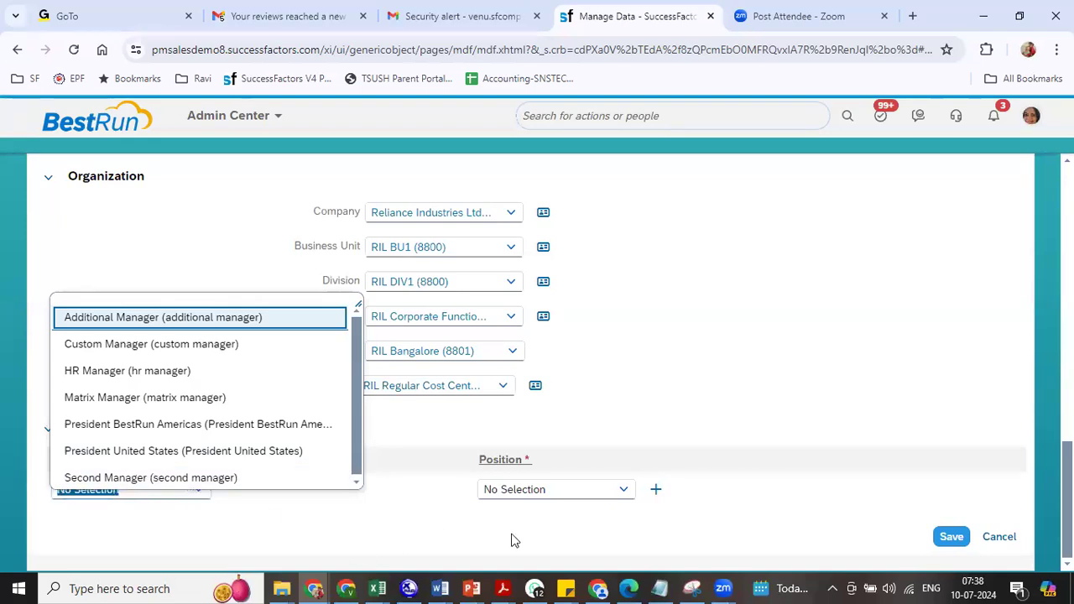
pyautogui.click(637, 506)
pyautogui.click(956, 536)
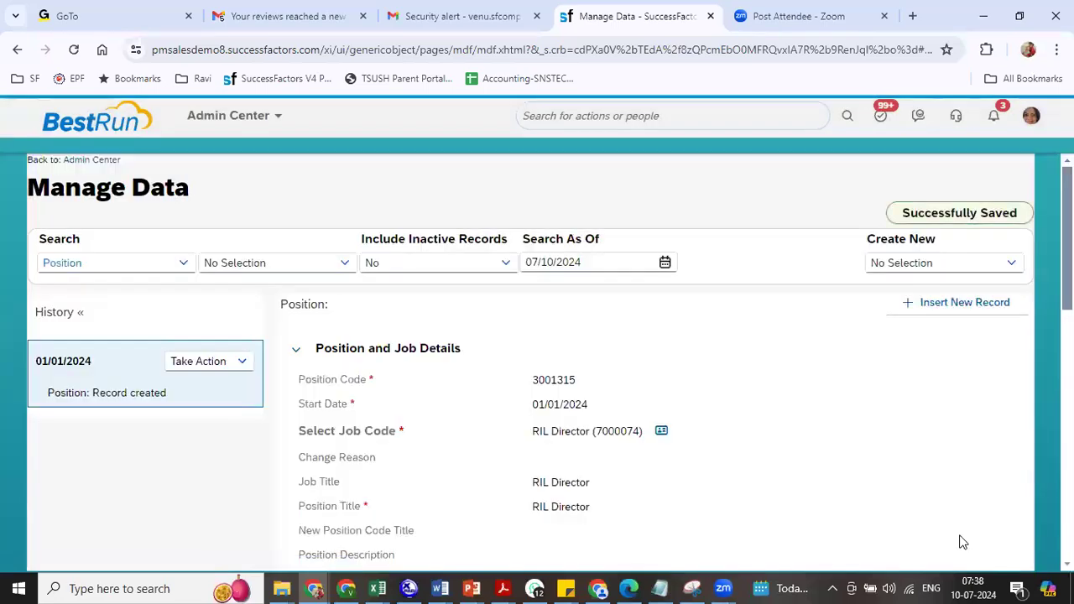
# - Note code 3001315 and start a new Position dated 01/01/2024 with job code RIL President
pyautogui.doubleClick(547, 379)
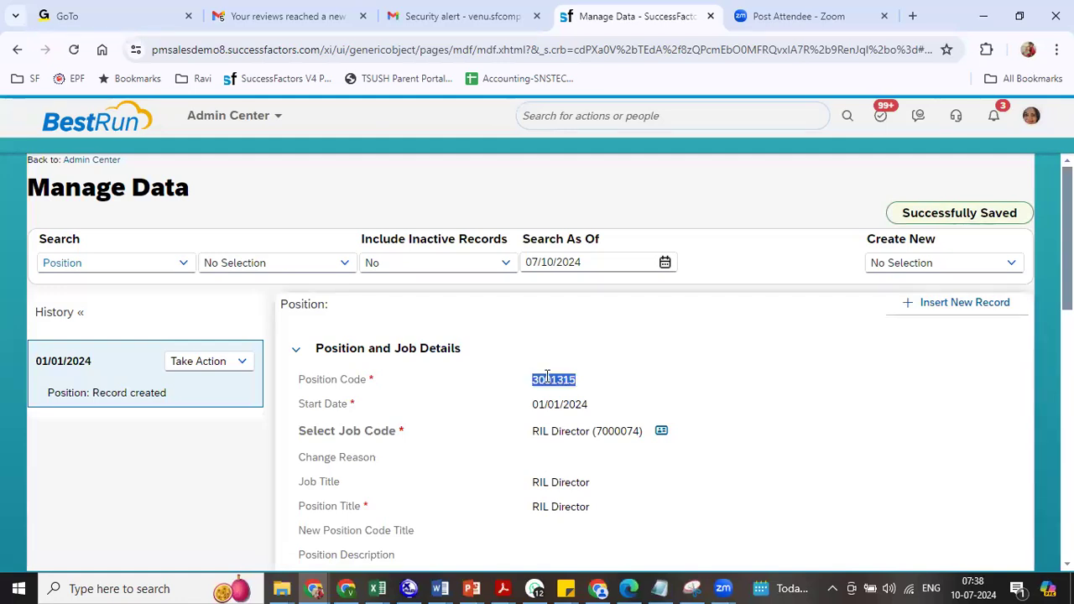
pyautogui.click(893, 262)
pyautogui.write('posi')
pyautogui.click(746, 288)
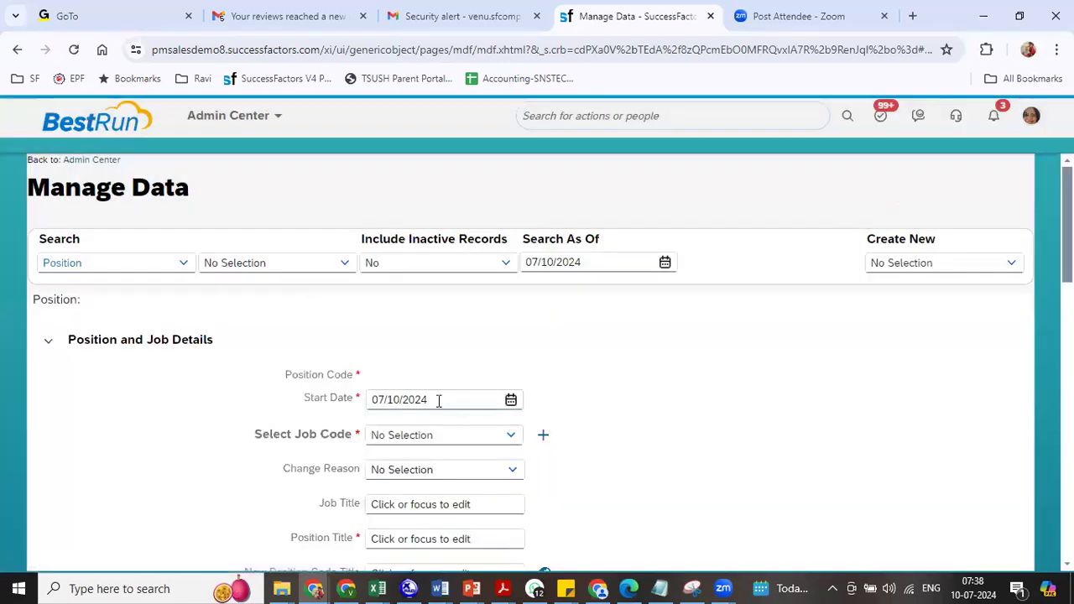
pyautogui.moveTo(439, 401); pyautogui.dragTo(311, 416)
pyautogui.write('01/01/2024')
pyautogui.press('Tab')
pyautogui.write('r')
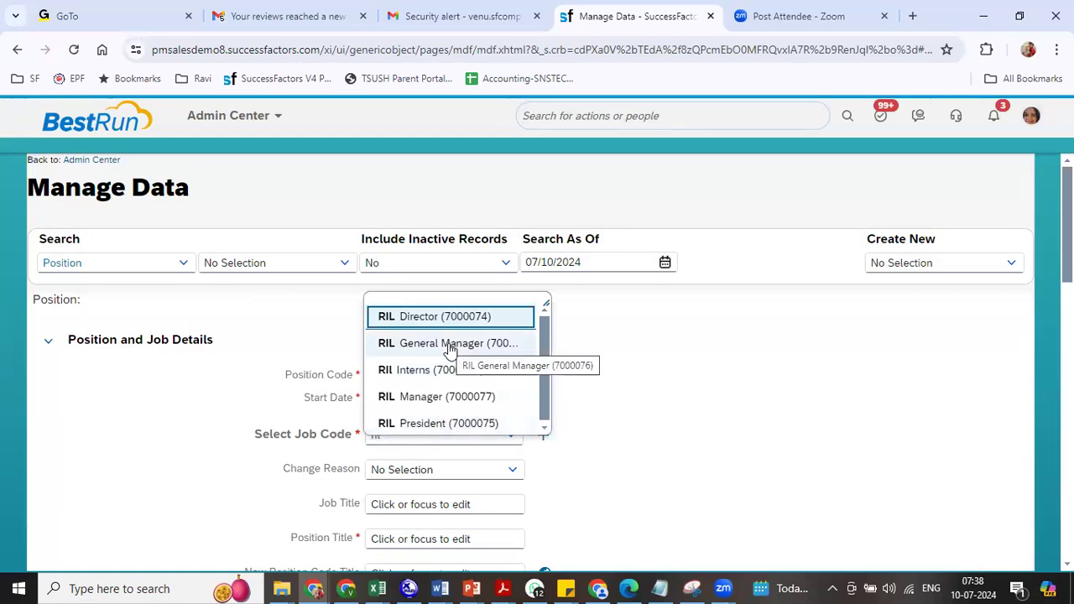
pyautogui.click(434, 424)
# - Set FTE 1, Position Type RP, parent position 3001315, and To Be Hired: Yes
pyautogui.scroll(-5, 537, 361)
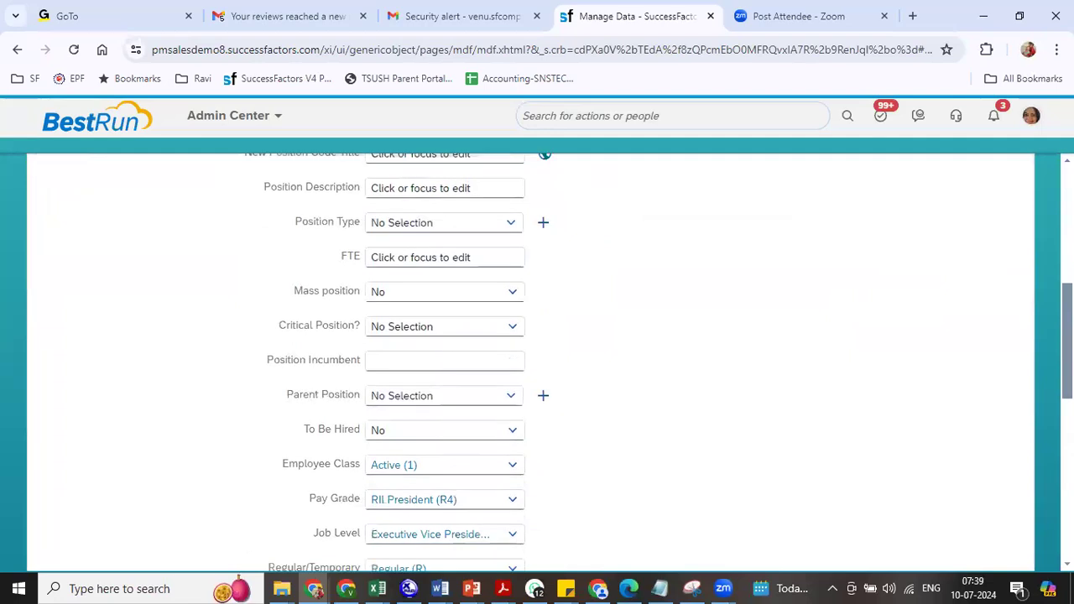
pyautogui.click(469, 256)
pyautogui.write('1')
pyautogui.click(507, 224)
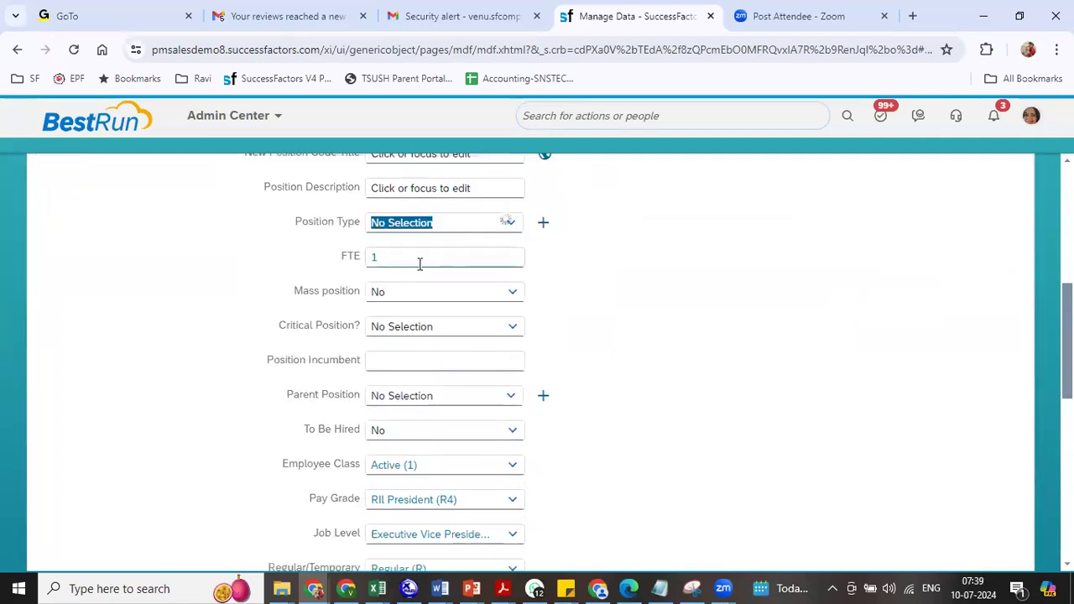
pyautogui.click(405, 248)
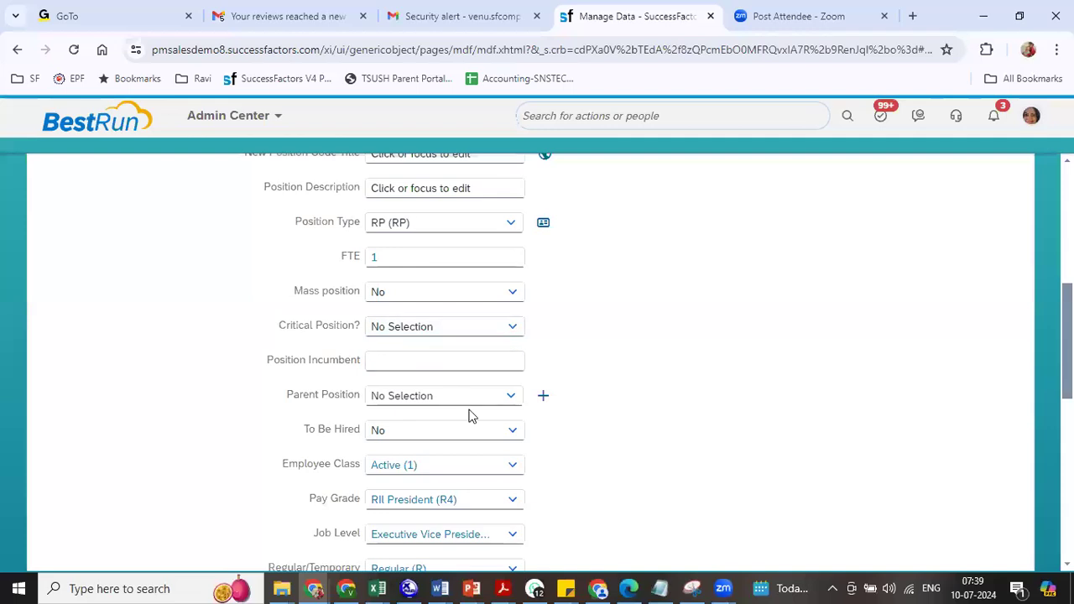
pyautogui.click(409, 396)
pyautogui.write('ril')
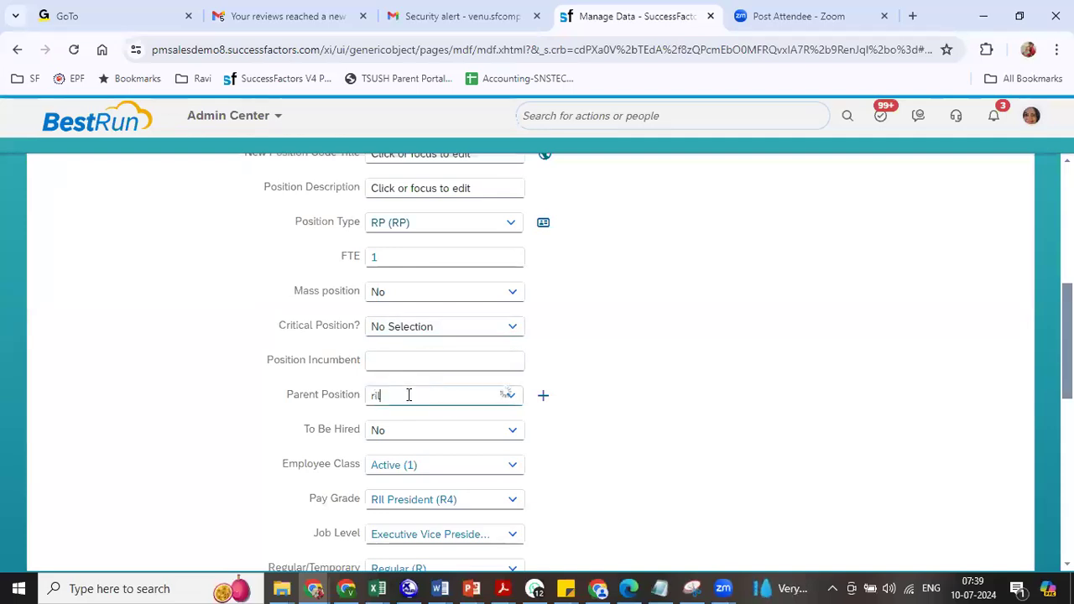
pyautogui.click(437, 424)
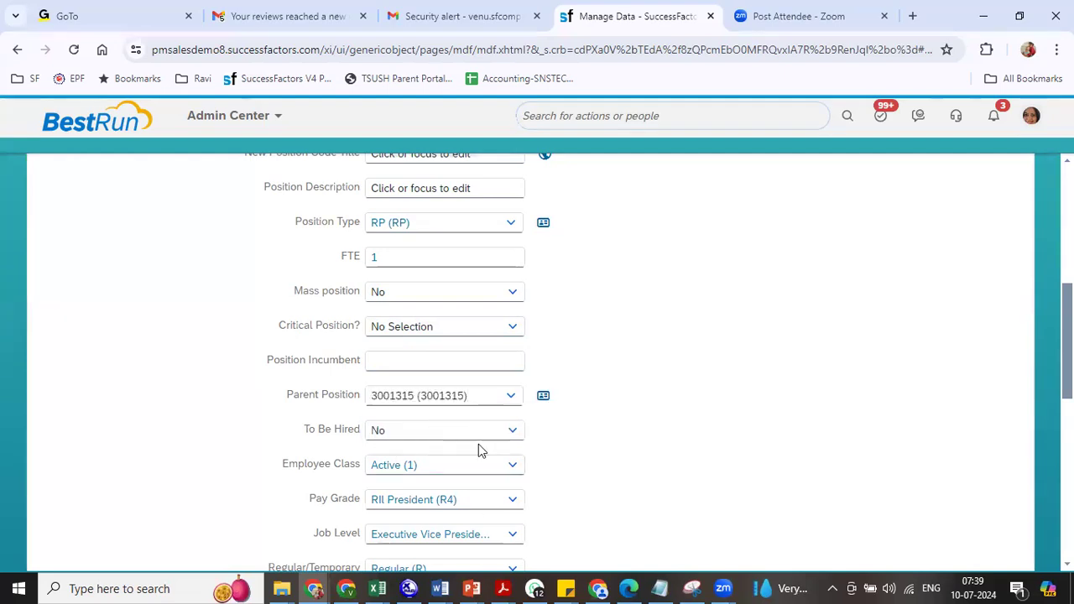
pyautogui.click(507, 433)
pyautogui.click(462, 480)
pyautogui.scroll(-5, 389, 430)
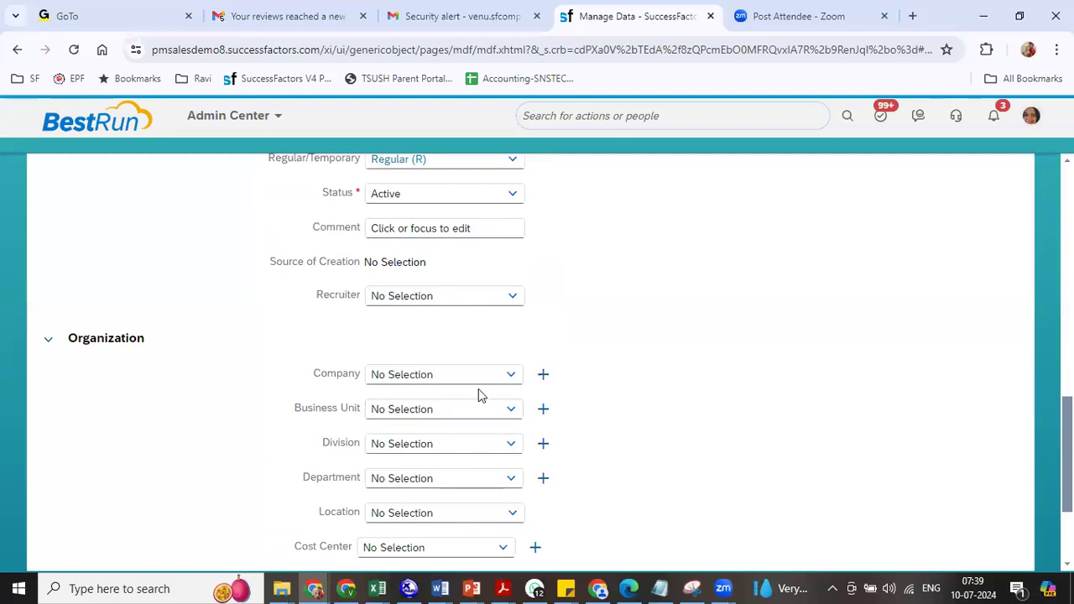
# - Set the company to Reliance Industries and the business unit to RIL BU1 (8800)
pyautogui.click(444, 374)
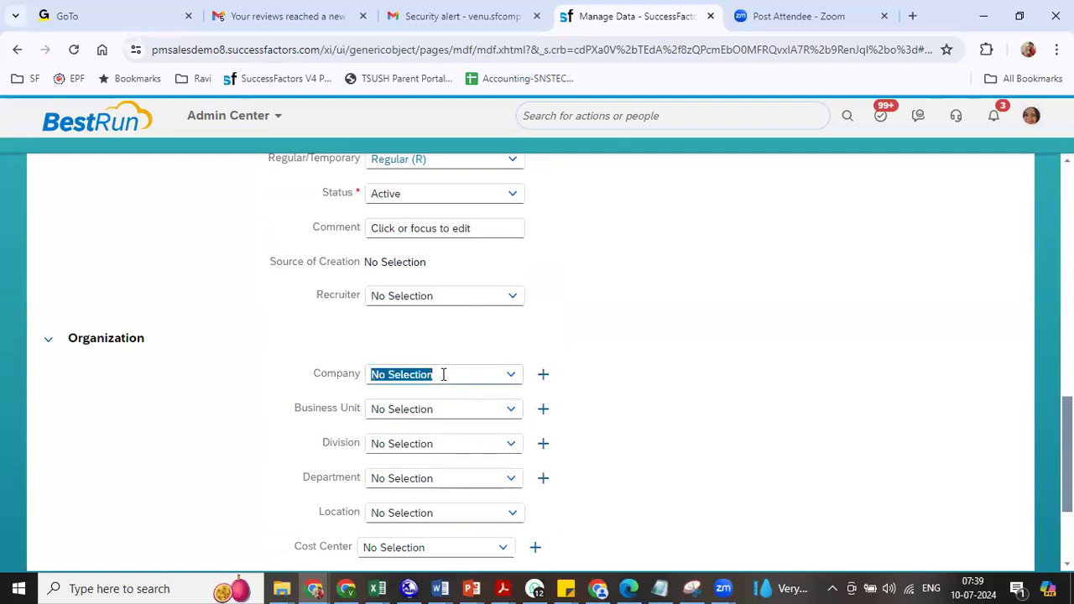
pyautogui.write('reli')
pyautogui.click(432, 399)
pyautogui.click(436, 408)
pyautogui.write('ril')
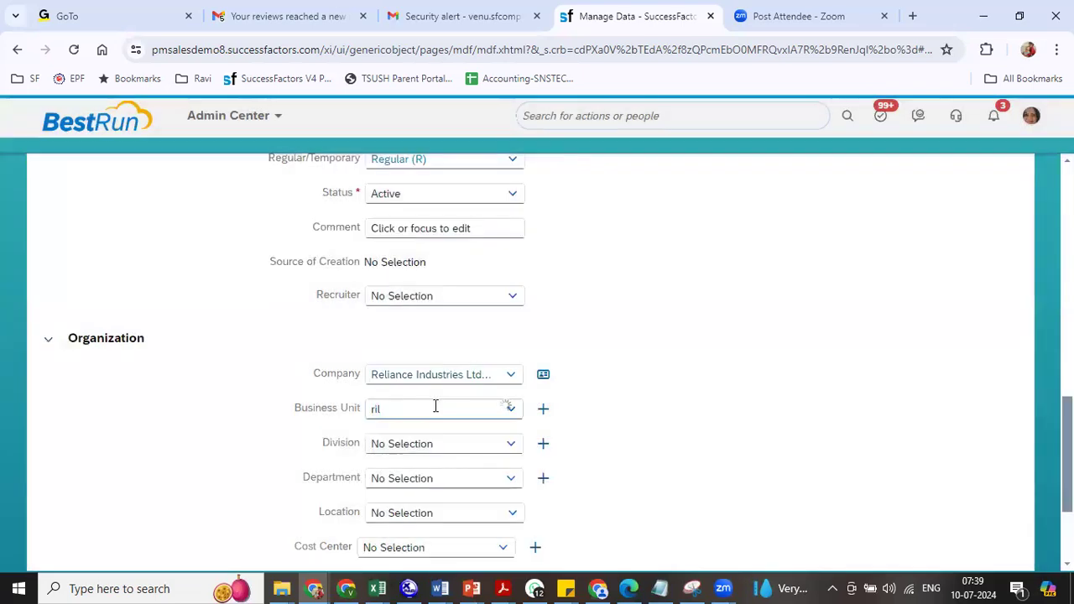
pyautogui.click(428, 434)
# - Set division RIL DIV1, department RIL Corporate Functions, location RIL Kolkata (8802), cost center RIL Regular
pyautogui.click(512, 446)
pyautogui.click(481, 468)
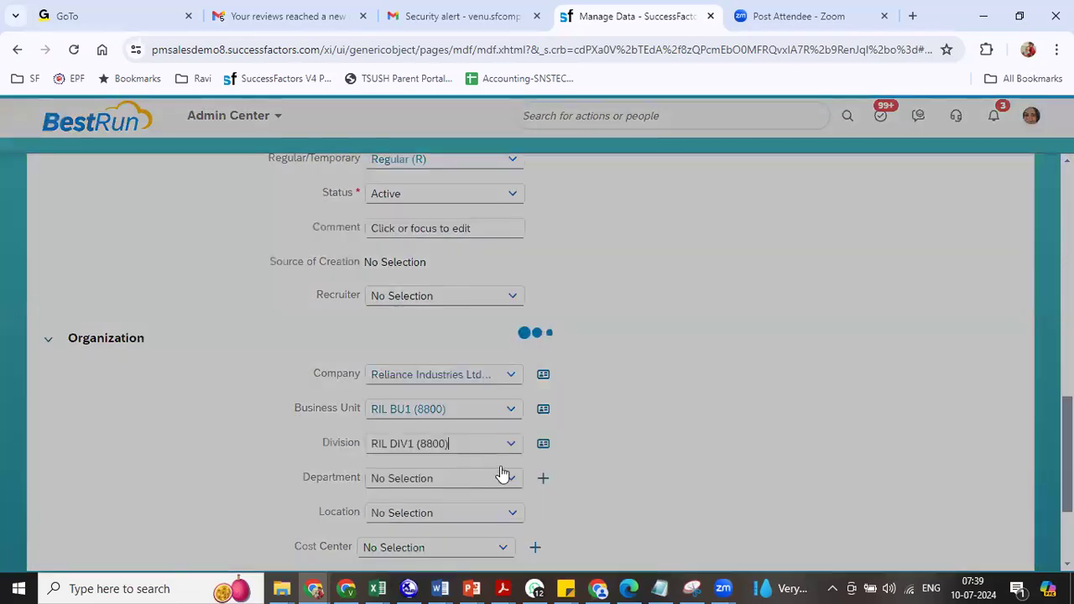
pyautogui.click(506, 477)
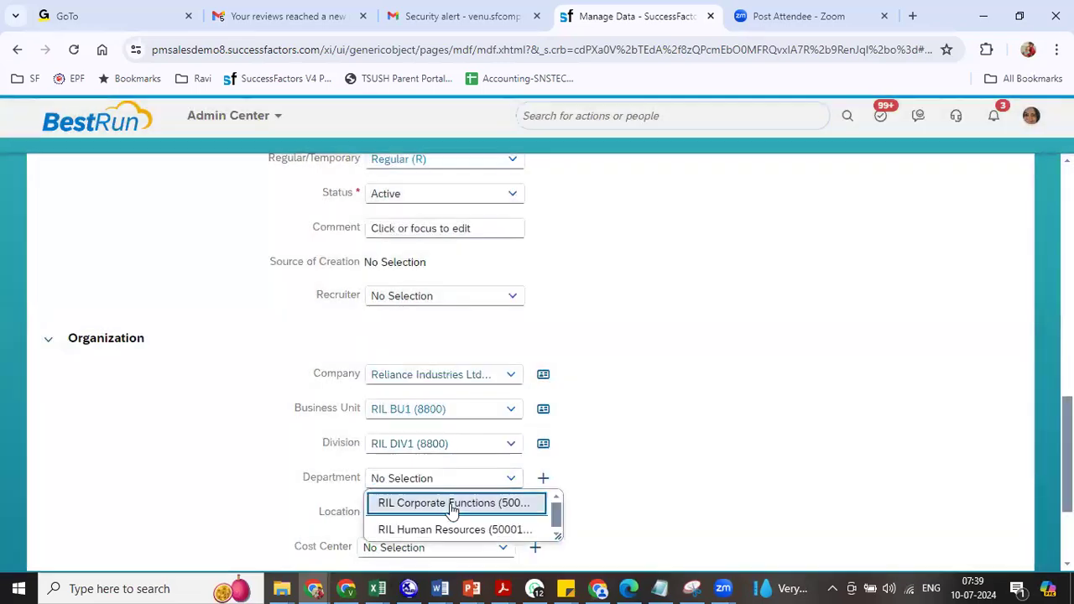
pyautogui.click(453, 505)
pyautogui.click(510, 515)
pyautogui.write('ril')
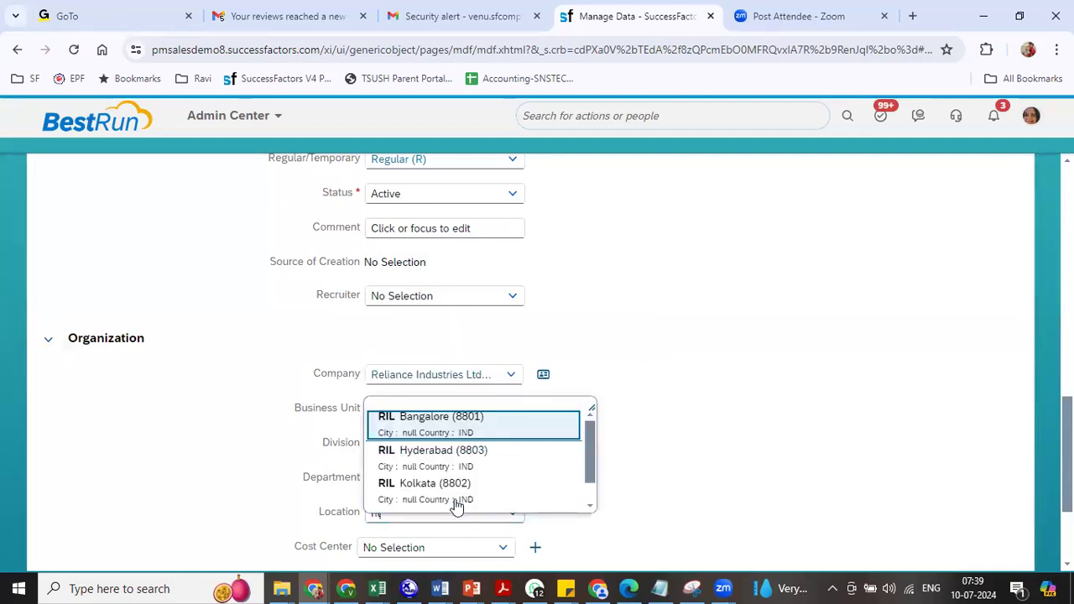
pyautogui.click(456, 506)
pyautogui.click(459, 547)
pyautogui.write('ril')
pyautogui.click(446, 535)
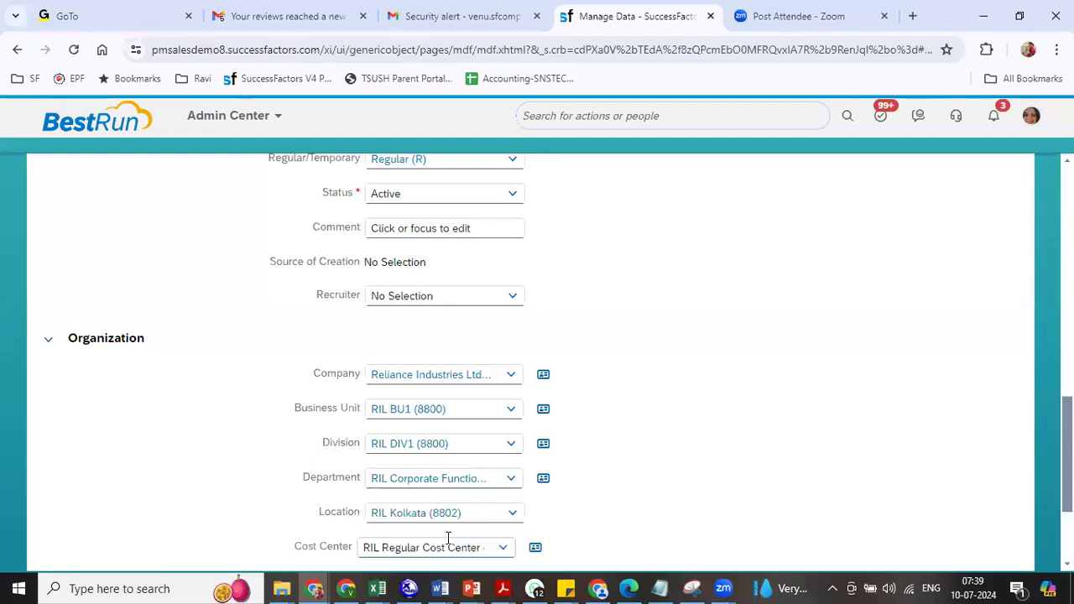
pyautogui.scroll(-2, 918, 478)
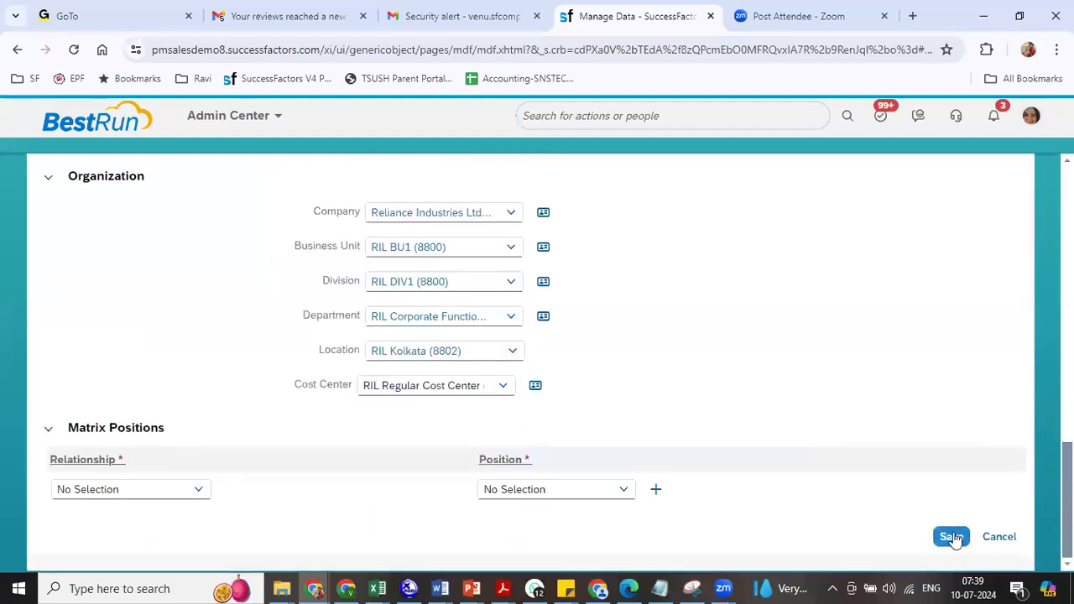
# - Add an HR Manager matrix position, Managing Director Human Resources, and save the RIL President position
pyautogui.click(196, 493)
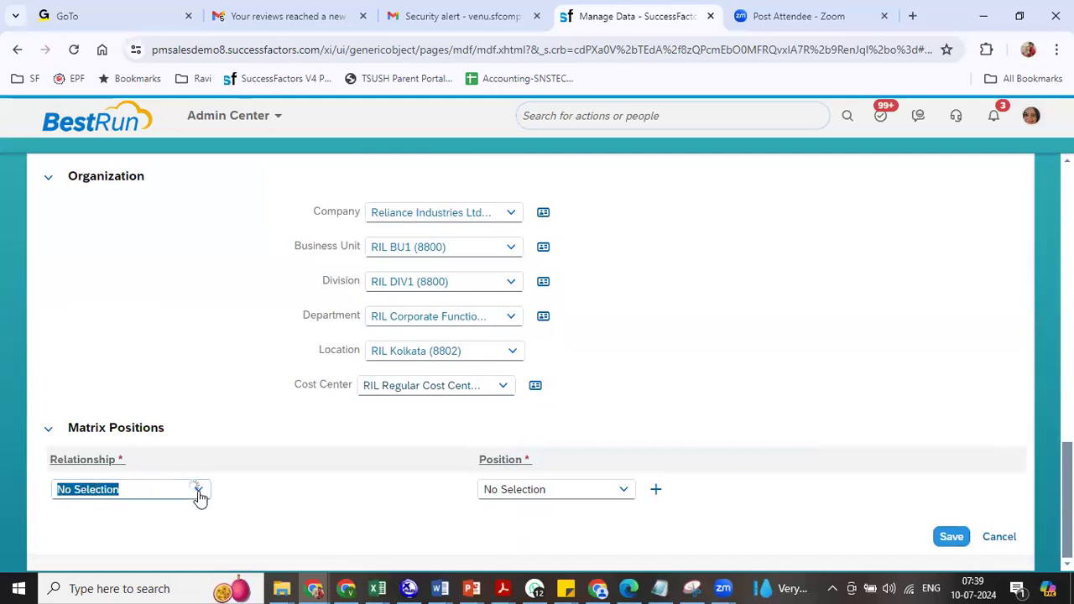
pyautogui.click(128, 371)
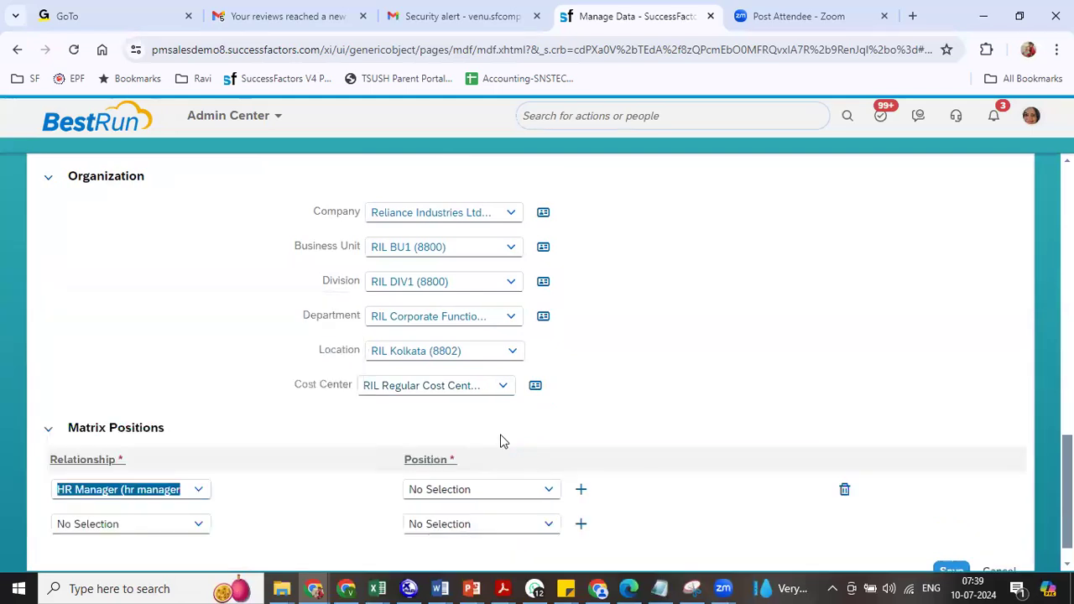
pyautogui.click(491, 491)
pyautogui.write('human resou')
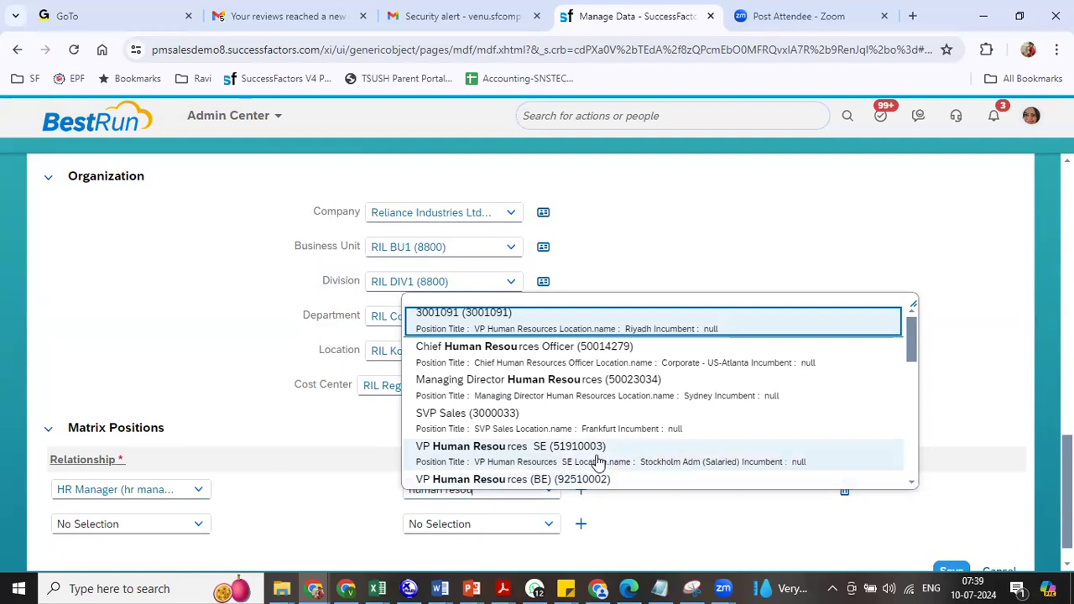
pyautogui.click(591, 391)
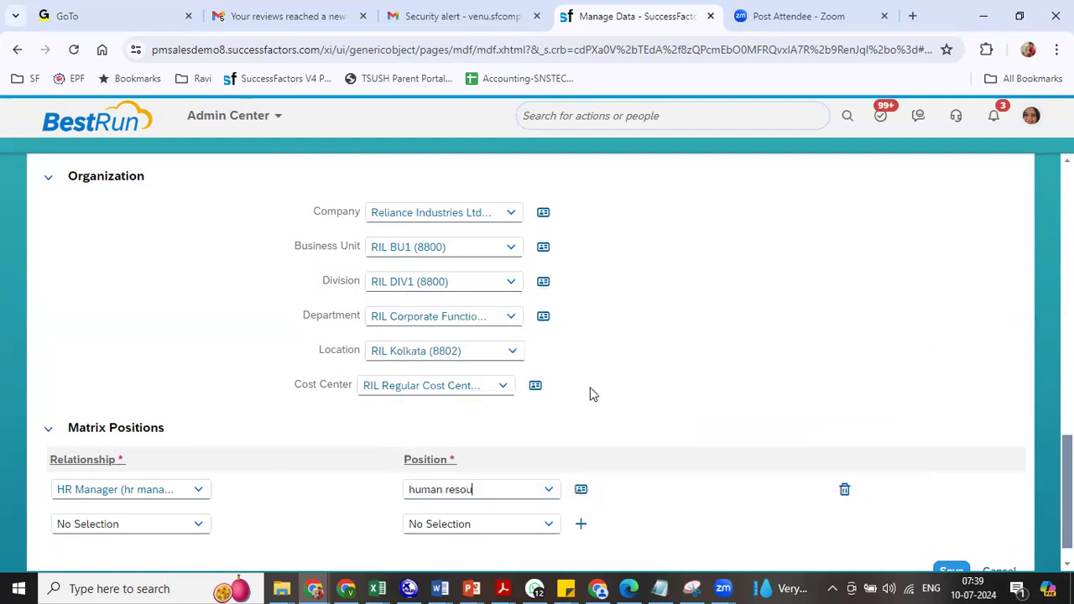
pyautogui.click(955, 571)
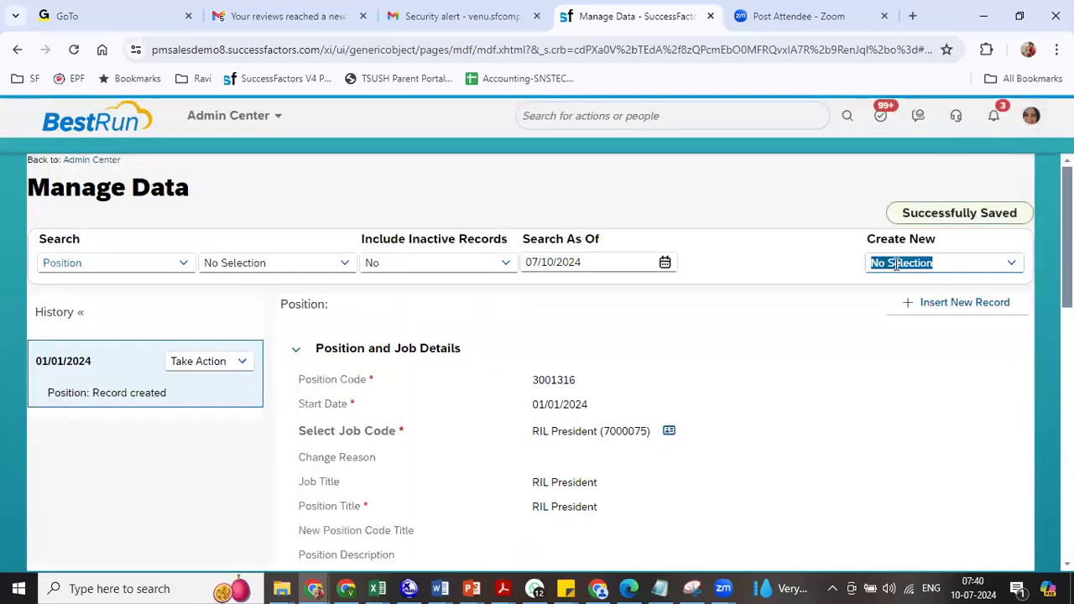
# - Start another new Position with start date 01/01/2024 and job code RIL General Manager
pyautogui.write('posi')
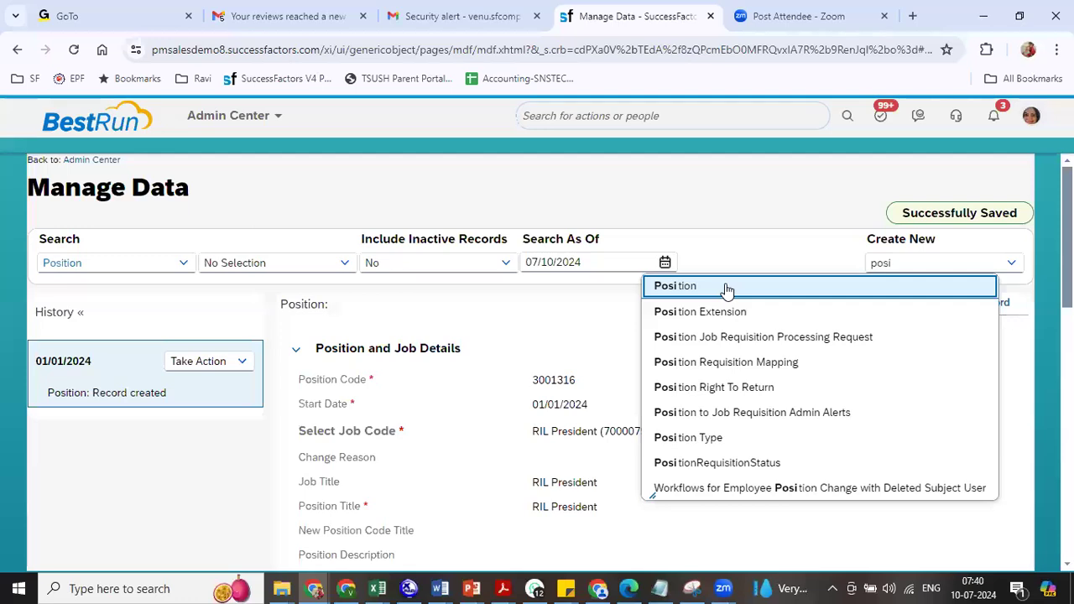
pyautogui.click(726, 289)
pyautogui.moveTo(439, 398); pyautogui.dragTo(336, 403)
pyautogui.write('0')
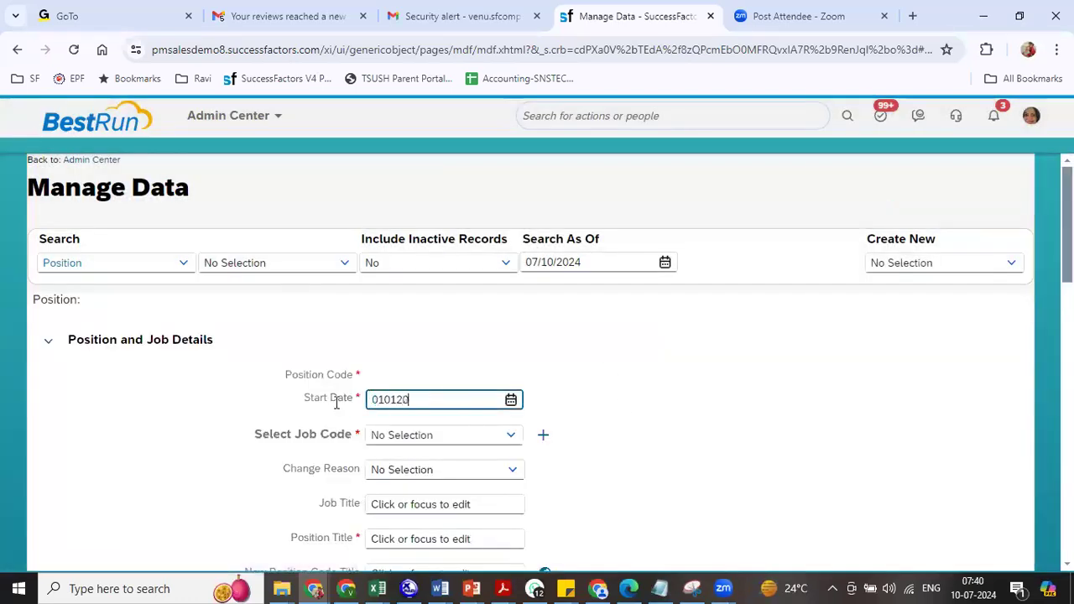
pyautogui.write('1/01/2024')
pyautogui.press('Tab')
pyautogui.write('r')
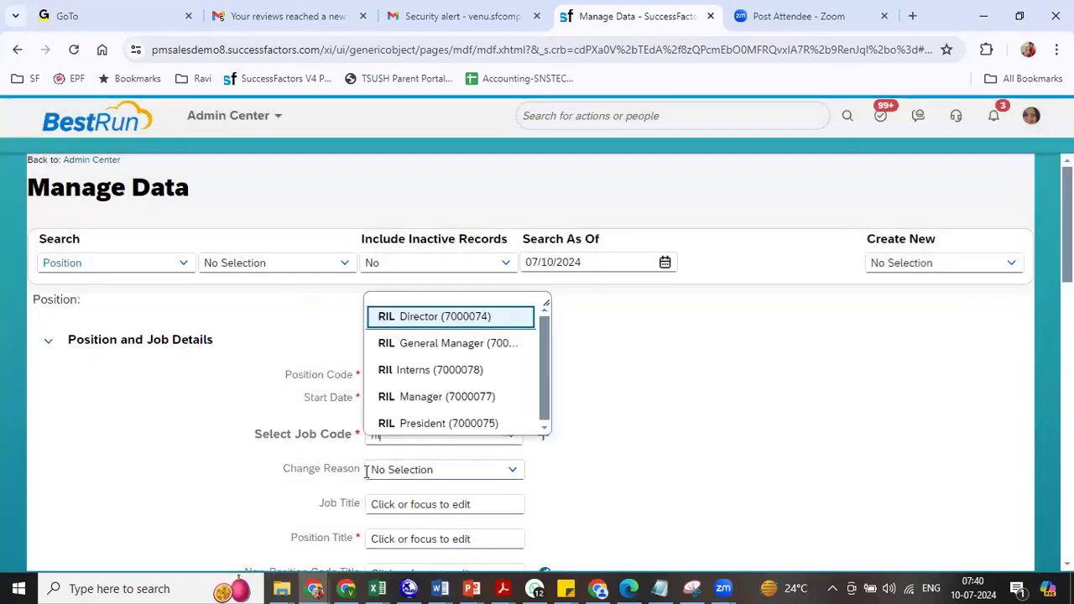
pyautogui.click(433, 345)
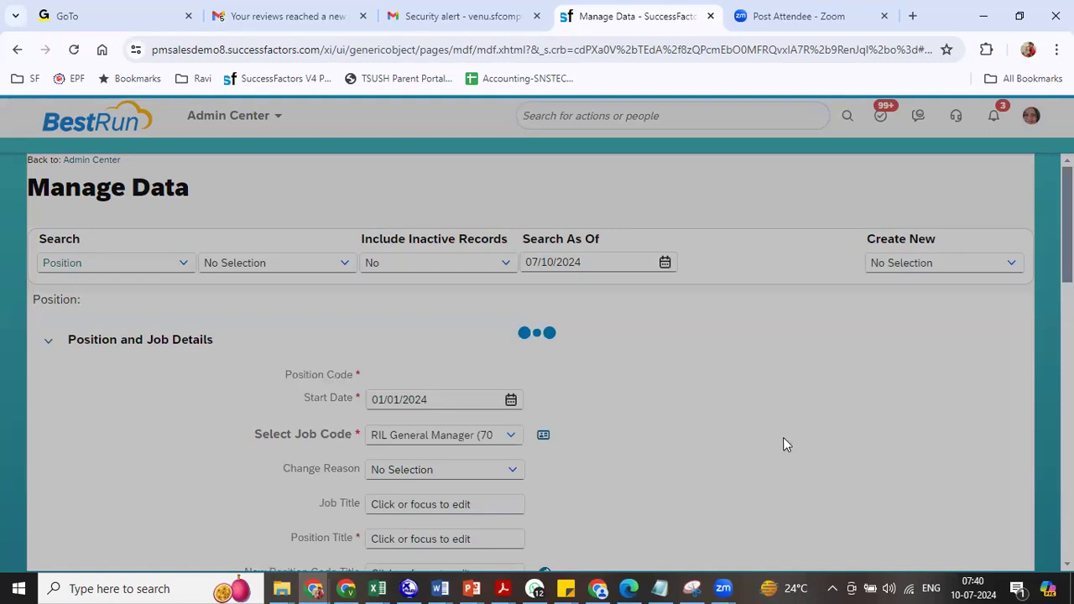
# - Retitle the position RIL HR General Manager with FTE 1 and position type RP
pyautogui.scroll(-3, 783, 437)
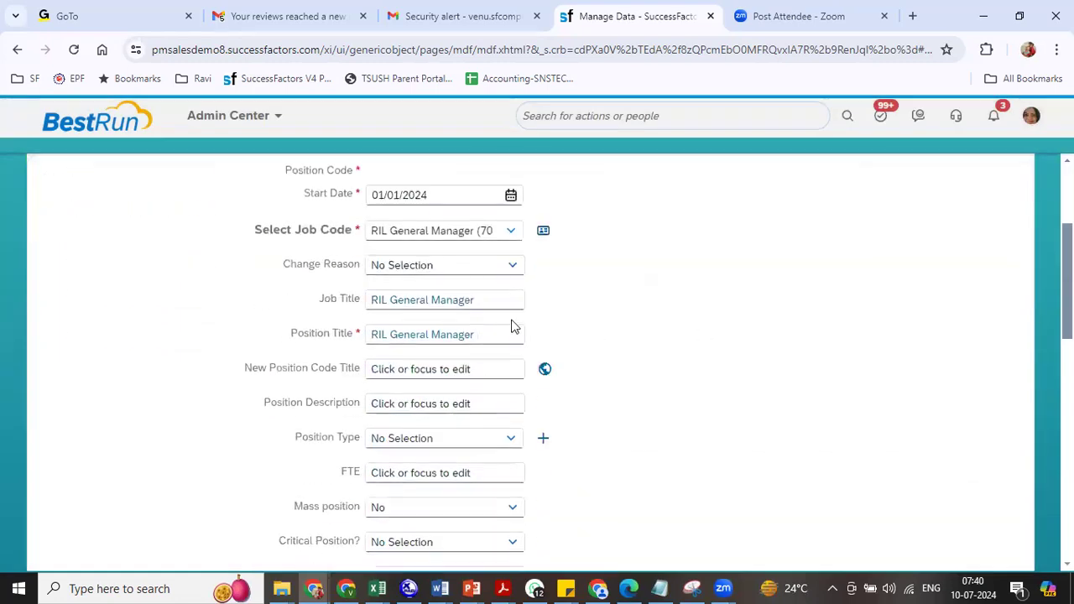
pyautogui.click(388, 333)
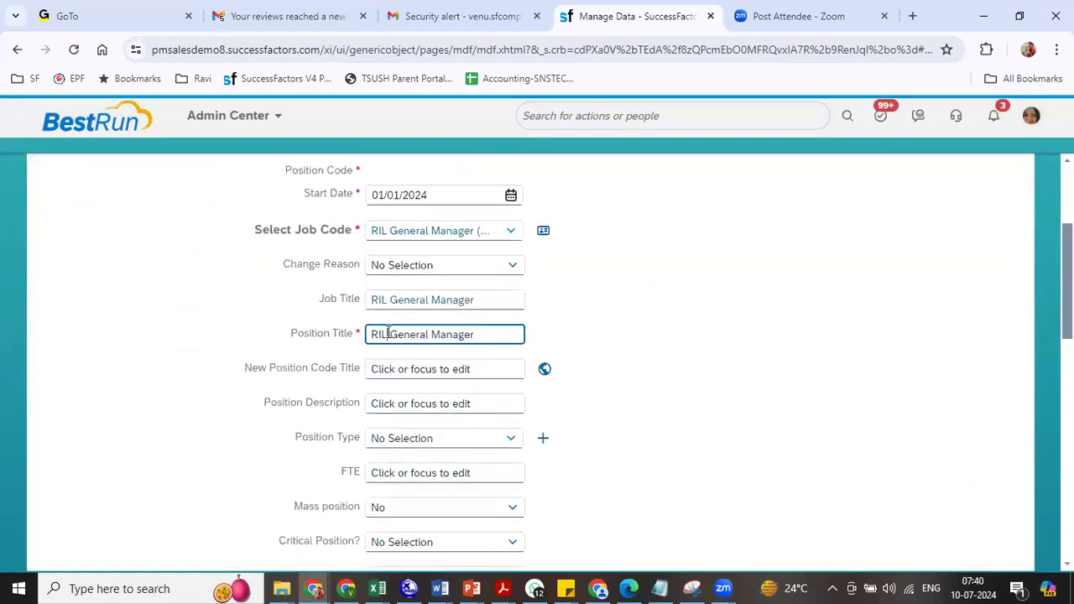
pyautogui.write('HR')
pyautogui.click(696, 367)
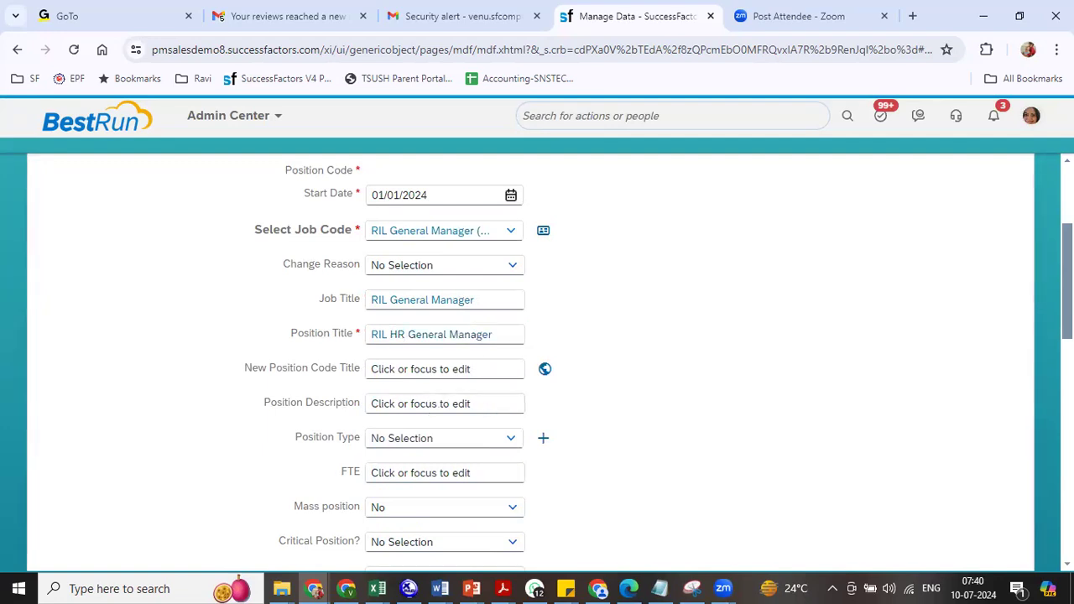
pyautogui.scroll(-1, 436, 193)
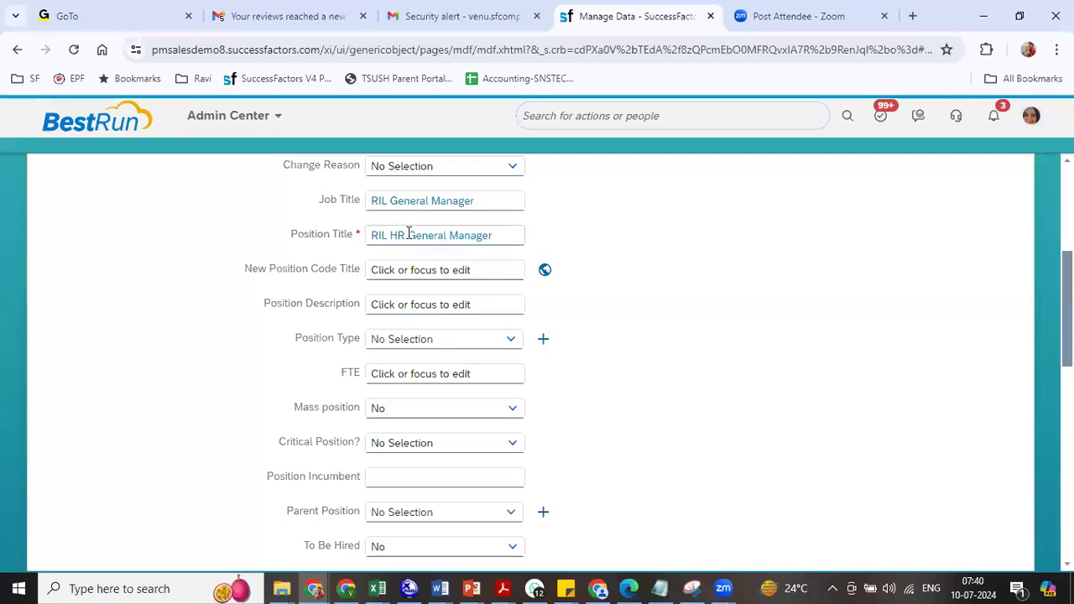
pyautogui.click(449, 370)
pyautogui.write('1')
pyautogui.click(474, 340)
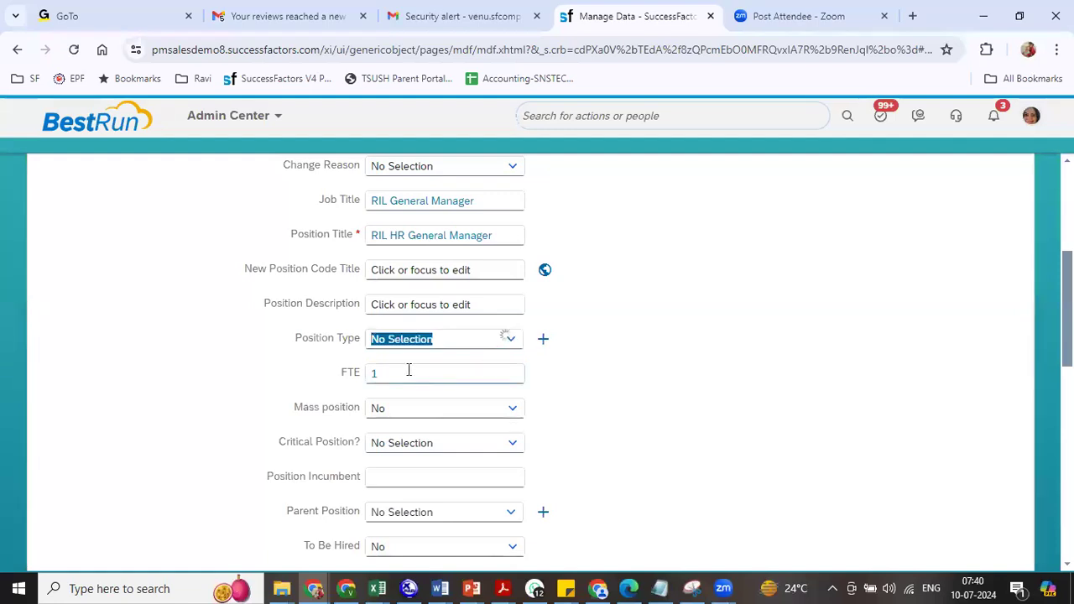
pyautogui.click(403, 366)
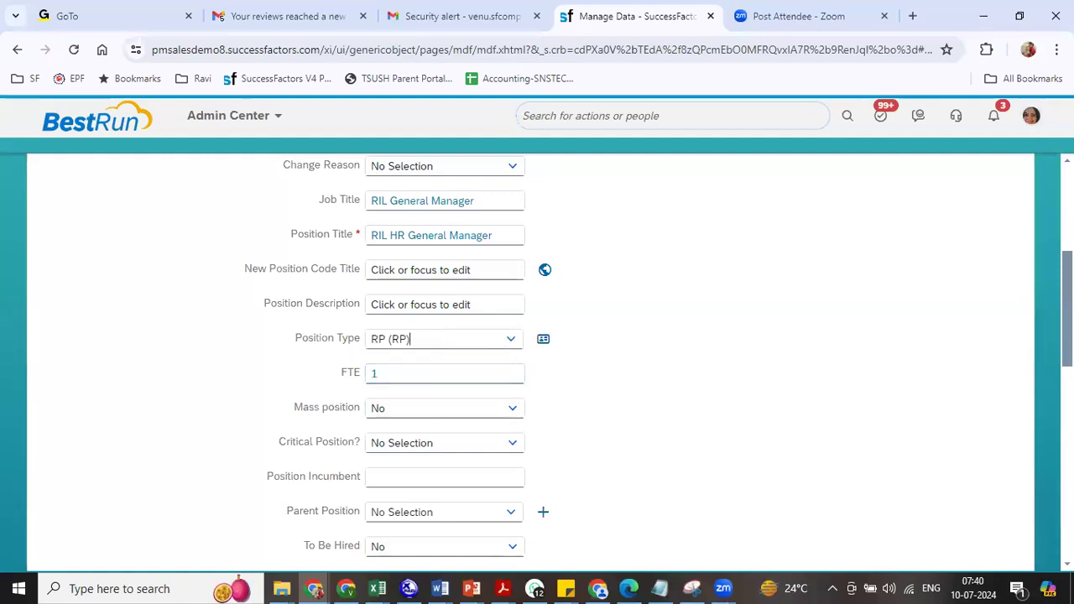
# - Set parent position 3001316 and To Be Hired to Yes
pyautogui.scroll(-4, 537, 361)
pyautogui.scroll(2, 414, 340)
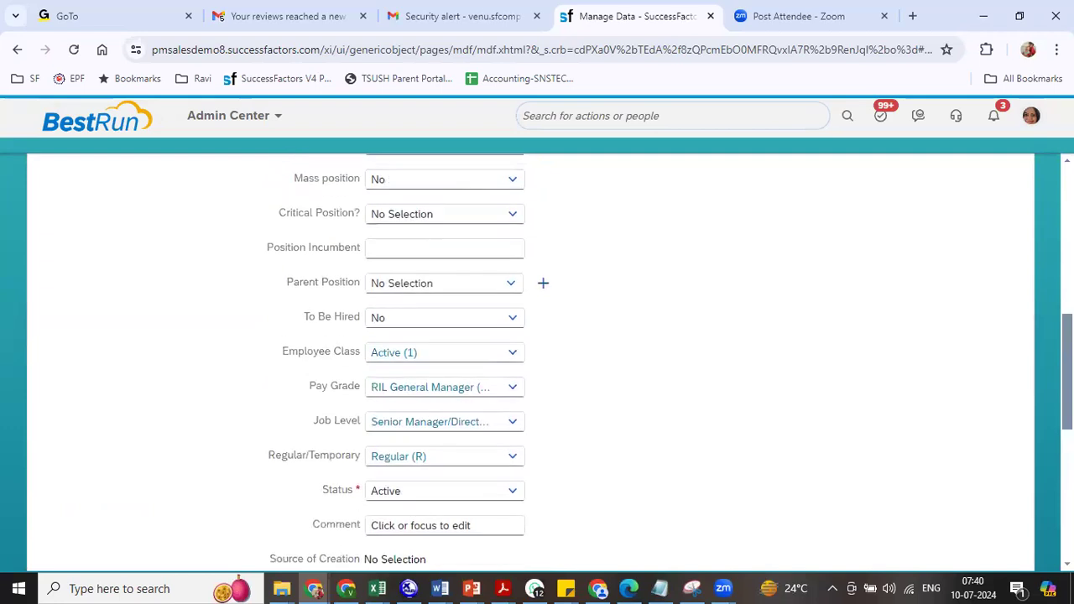
pyautogui.click(405, 297)
pyautogui.write('ril')
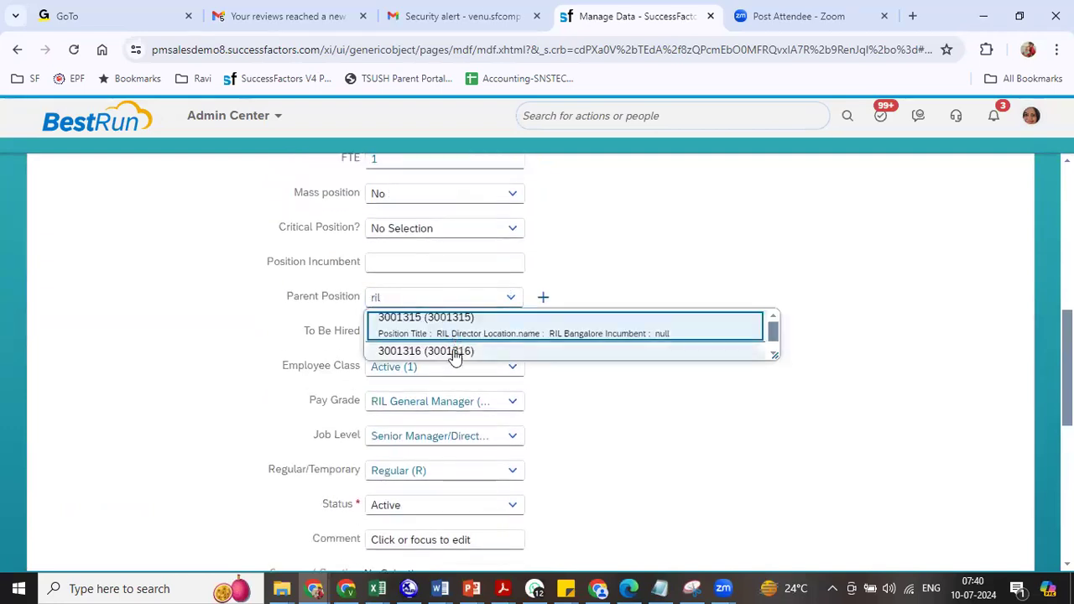
pyautogui.click(454, 353)
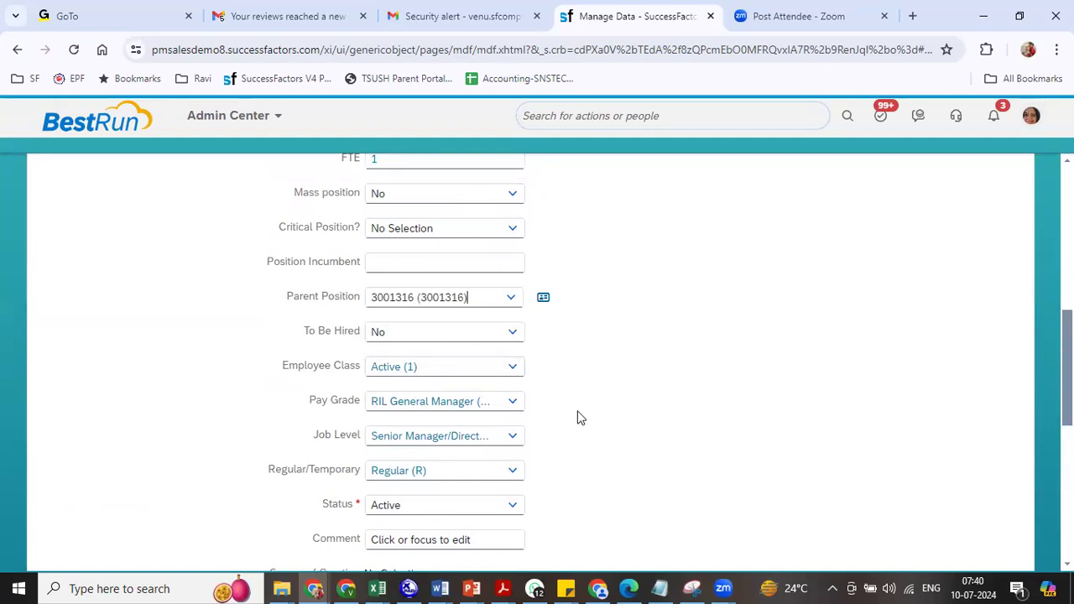
pyautogui.click(512, 332)
pyautogui.click(439, 380)
# - Set company 8800 Reliance Industries, business unit RIL BU1 and division RIL DIV1
pyautogui.scroll(-1, 439, 381)
pyautogui.scroll(-3, 403, 446)
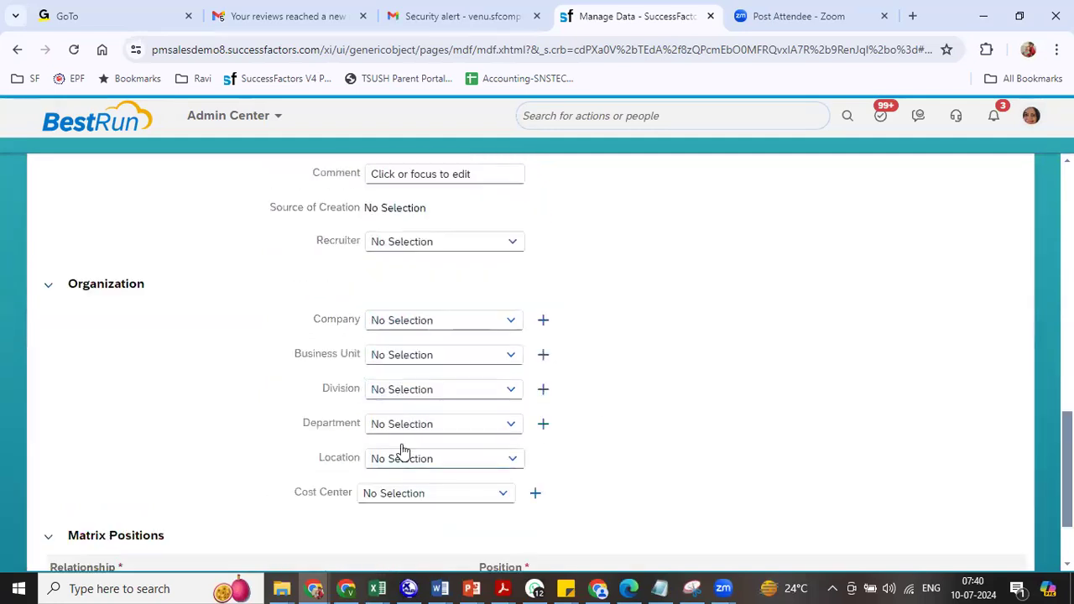
pyautogui.click(395, 318)
pyautogui.write('880')
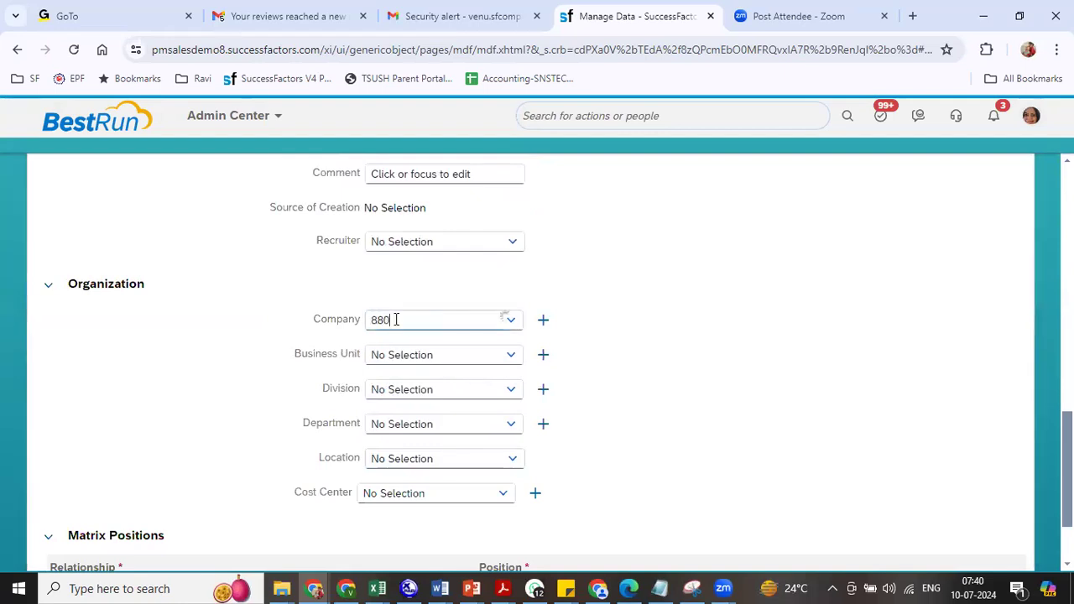
pyautogui.write('0')
pyautogui.click(399, 344)
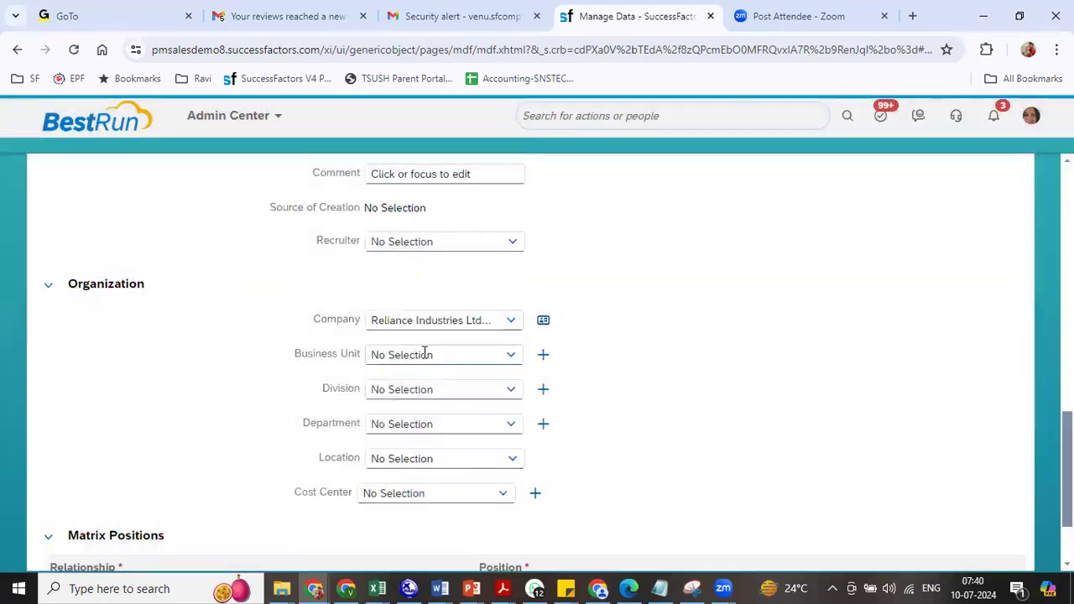
pyautogui.click(425, 352)
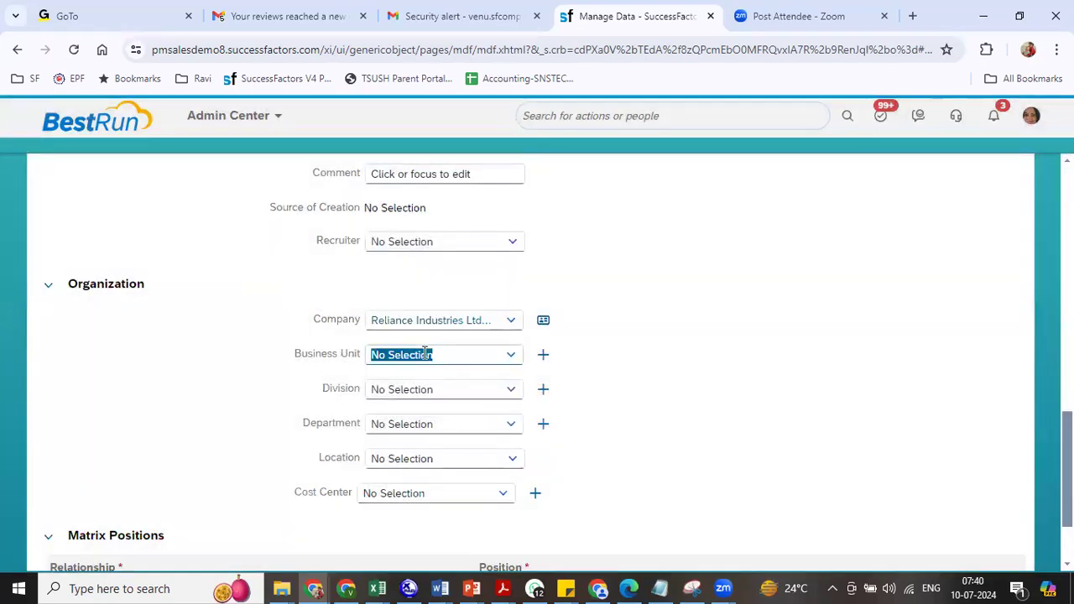
pyautogui.write('ril')
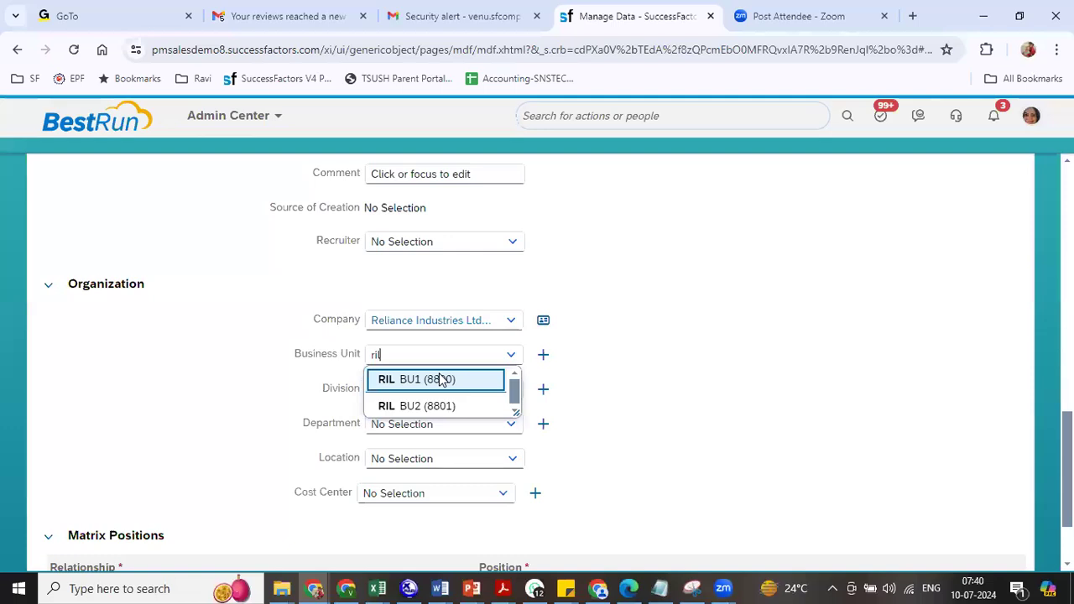
pyautogui.click(439, 378)
pyautogui.click(414, 391)
pyautogui.write('r')
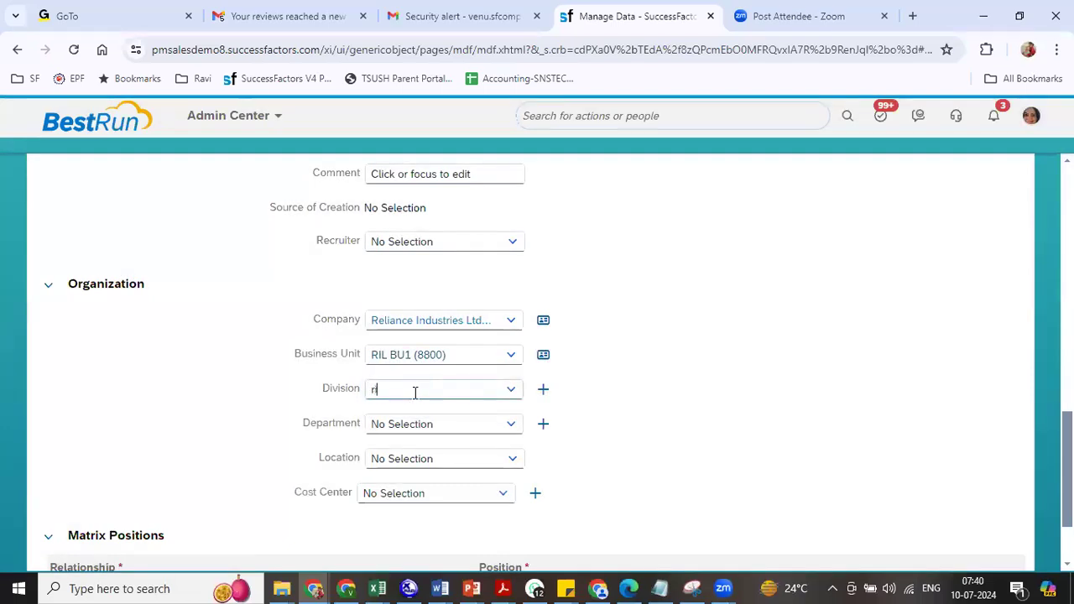
pyautogui.write('il')
pyautogui.click(415, 414)
# - Set department RIL Human Resources, location RIL Hyderabad, cost center RIL Regular, and save the position
pyautogui.click(406, 426)
pyautogui.write('r')
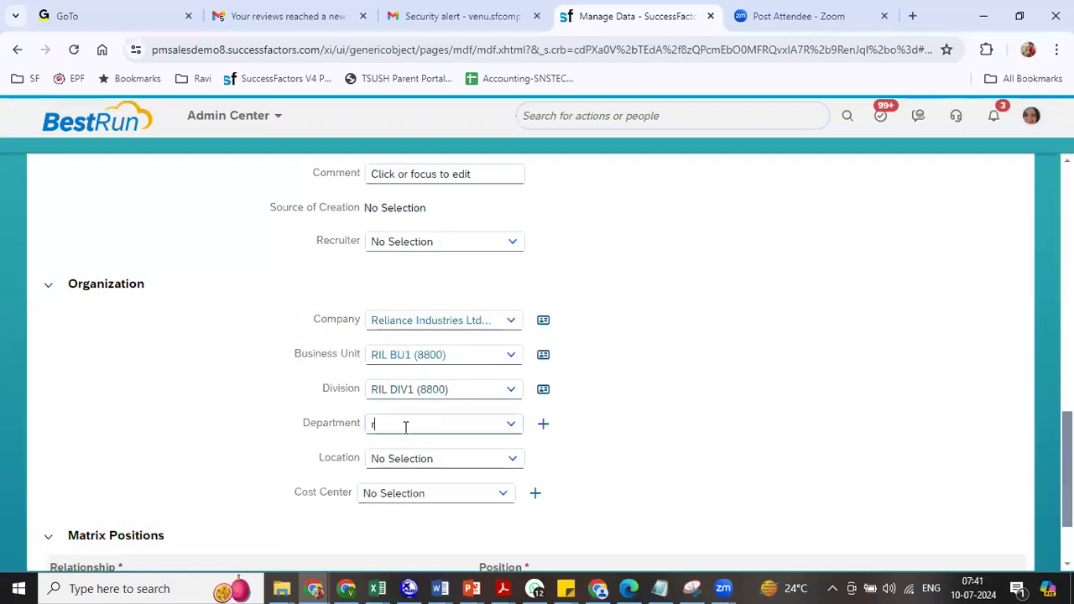
pyautogui.write('il')
pyautogui.click(411, 474)
pyautogui.click(446, 458)
pyautogui.write('ril')
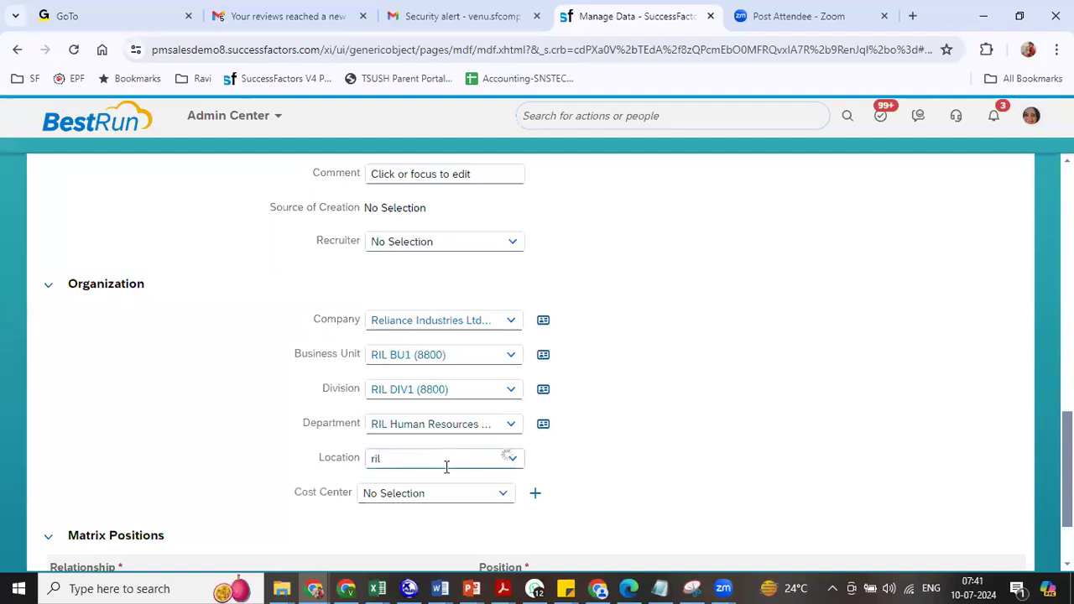
pyautogui.click(434, 407)
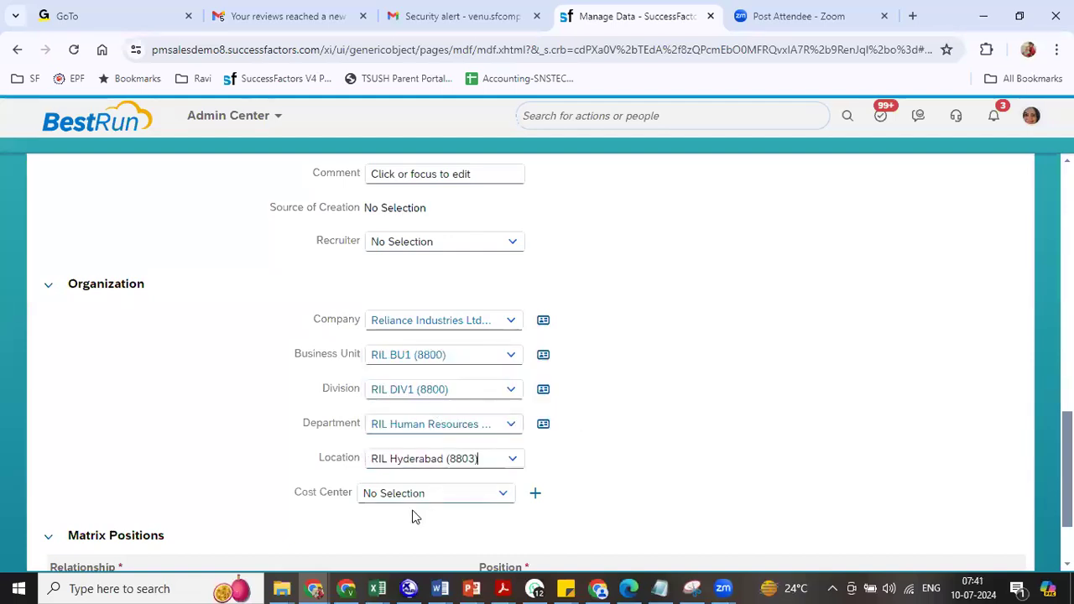
pyautogui.click(403, 492)
pyautogui.write('ril')
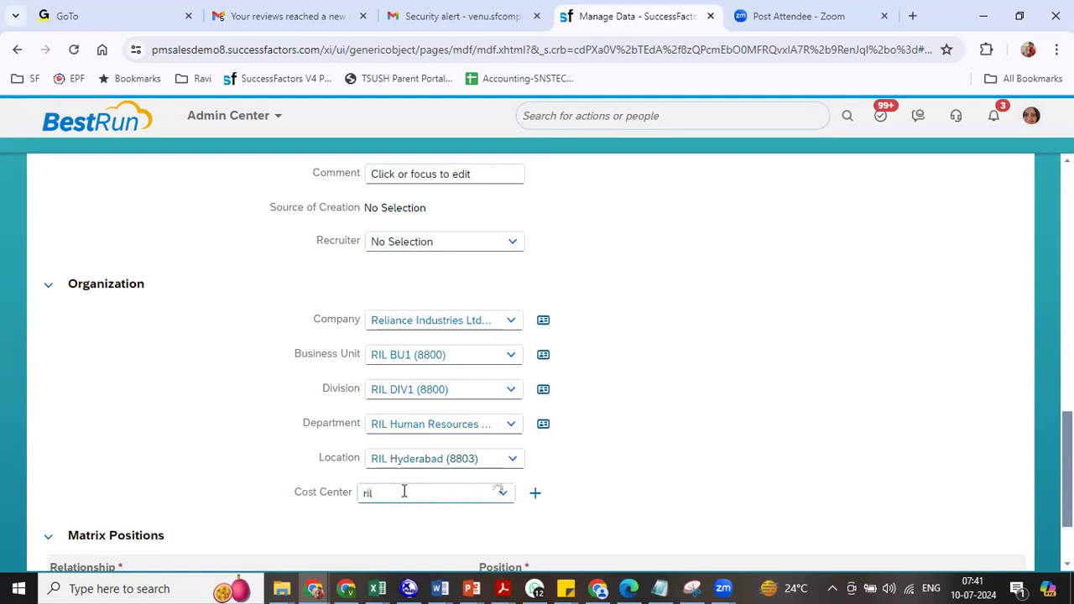
pyautogui.click(423, 544)
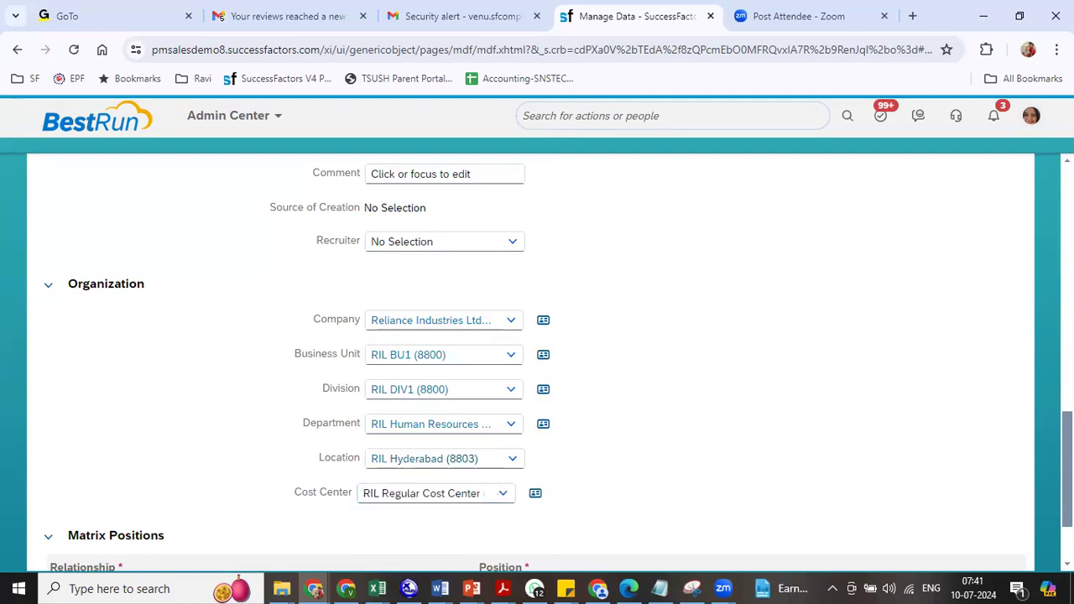
pyautogui.scroll(-2, 995, 537)
pyautogui.click(952, 537)
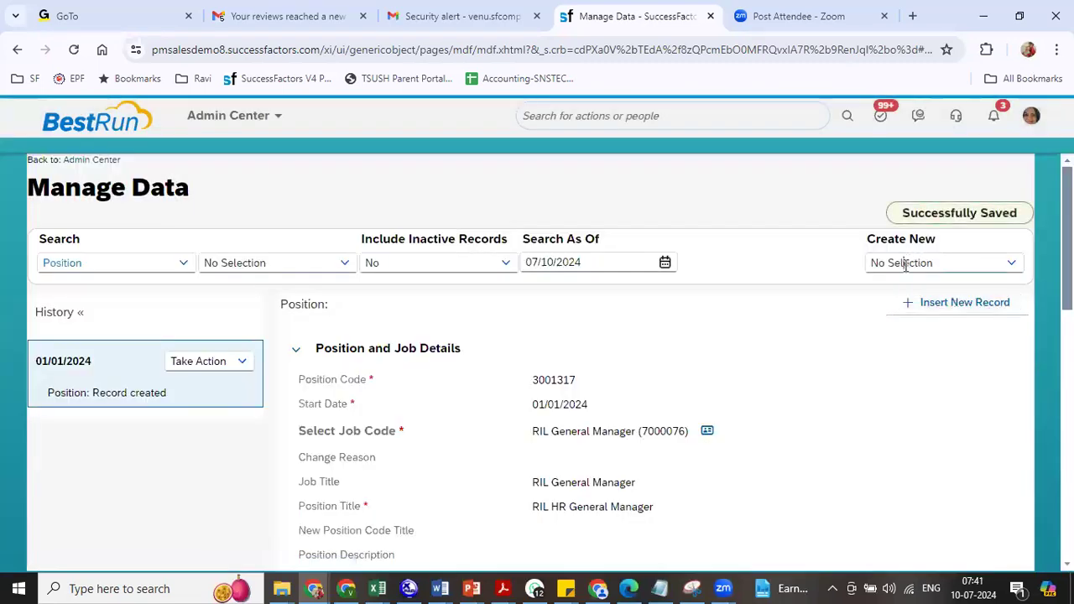
# - Start a new Position with start date 01/01/2024 and job code RIL Manager (7000077)
pyautogui.click(904, 263)
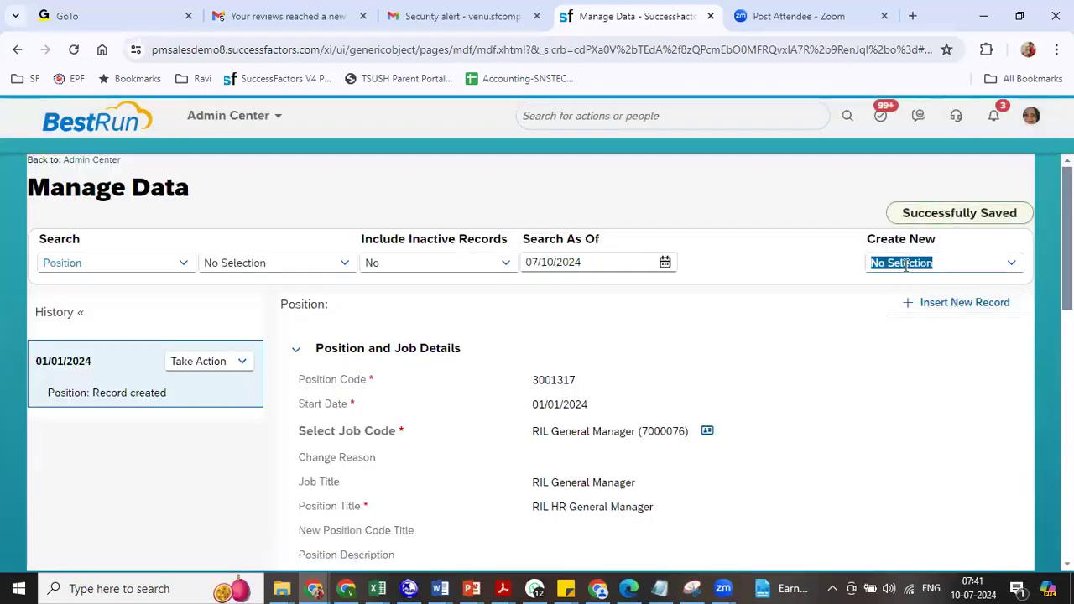
pyautogui.write('posi')
pyautogui.click(681, 292)
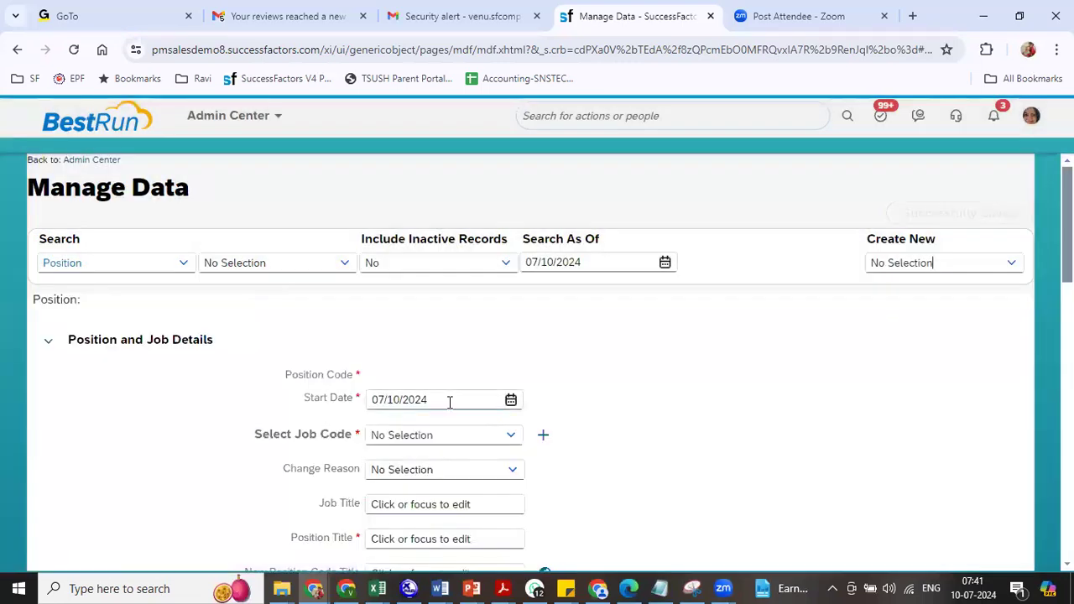
pyautogui.click(450, 402)
pyautogui.press('BackSpace')
pyautogui.write('0101')
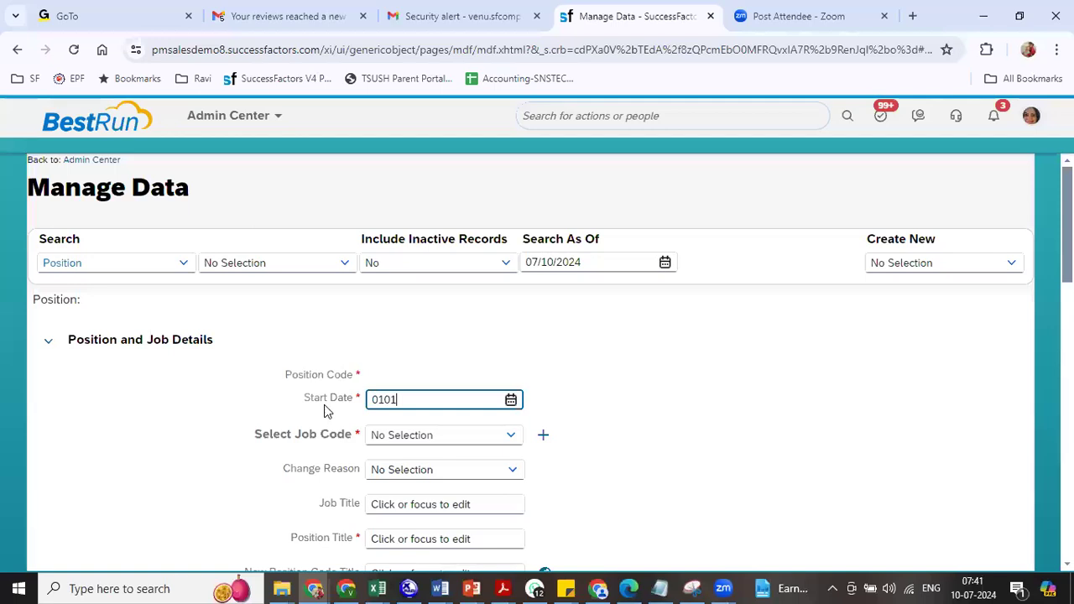
pyautogui.write('20924')
pyautogui.press('Tab')
pyautogui.write('R')
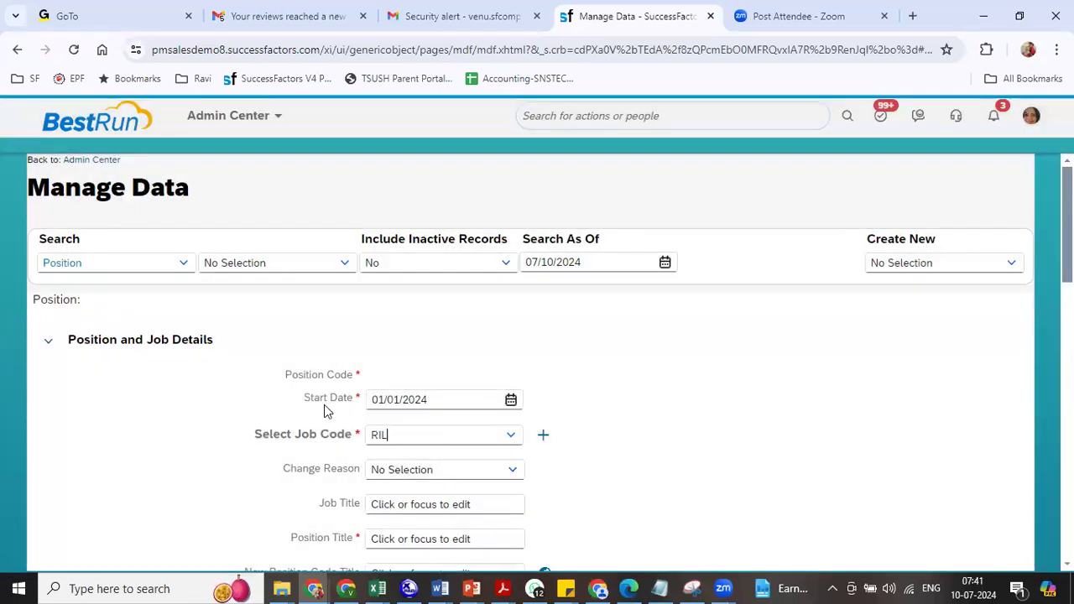
pyautogui.click(415, 392)
# - Retitle the position RIL HR Manager with position type RP and FTE 1
pyautogui.scroll(-2, 515, 280)
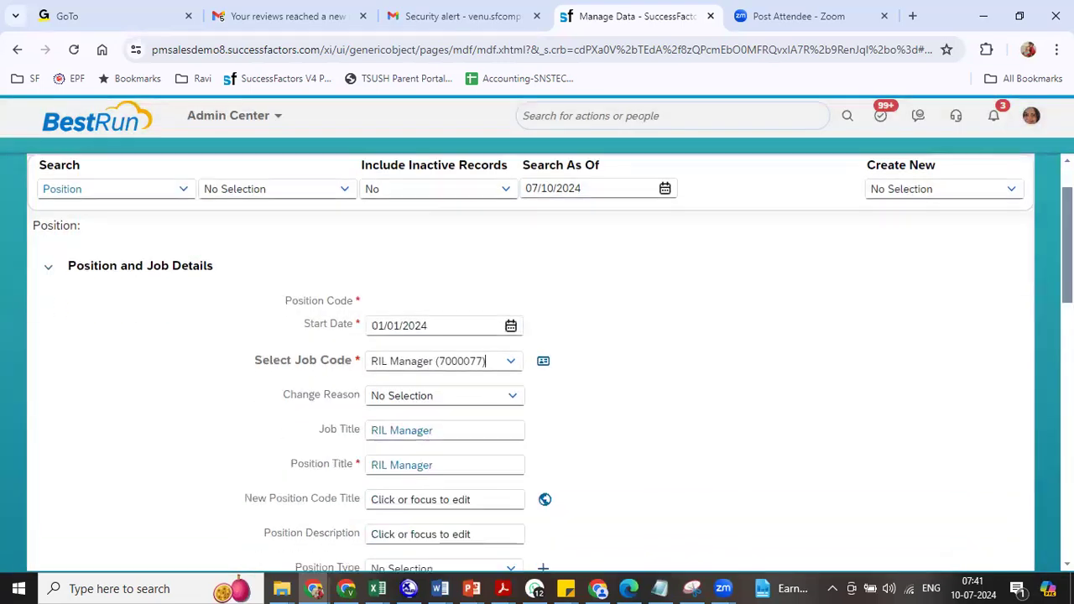
pyautogui.click(390, 332)
pyautogui.write('HR')
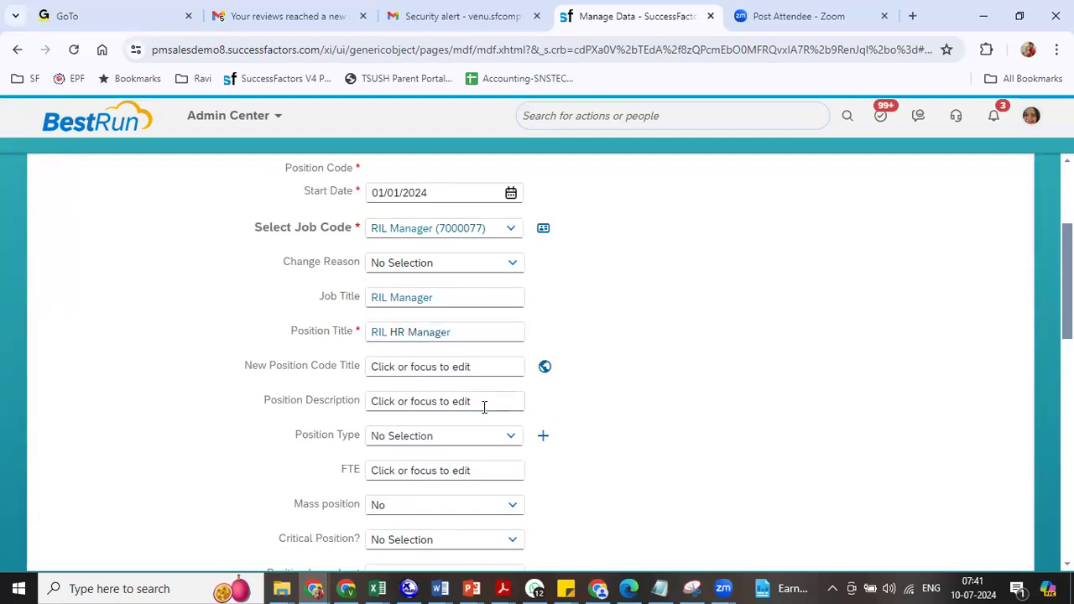
pyautogui.click(456, 435)
pyautogui.write('rp')
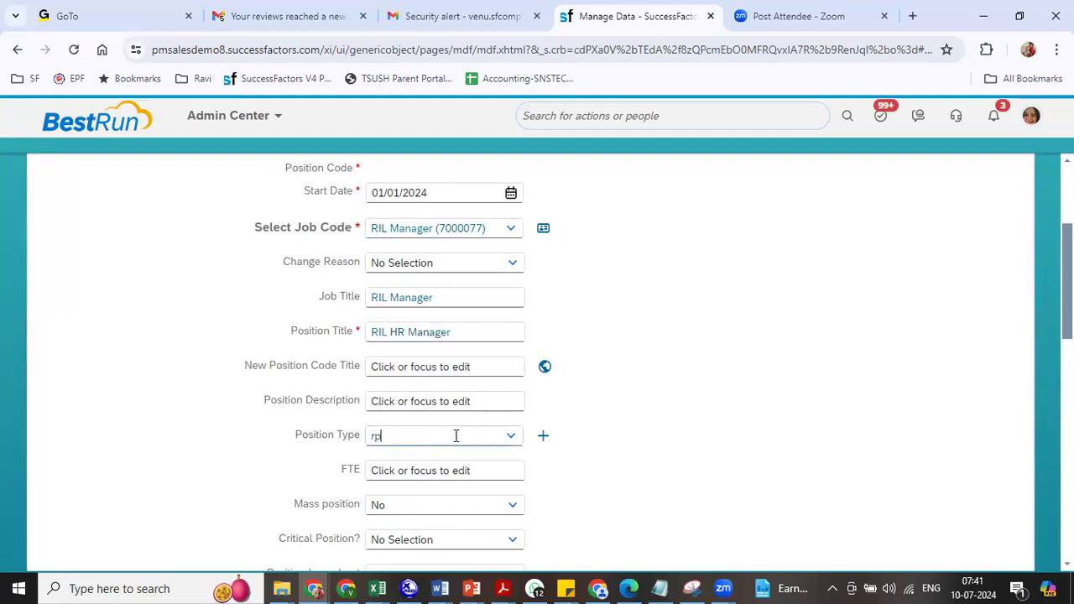
pyautogui.click(416, 462)
pyautogui.click(416, 466)
pyautogui.write('1')
pyautogui.click(689, 491)
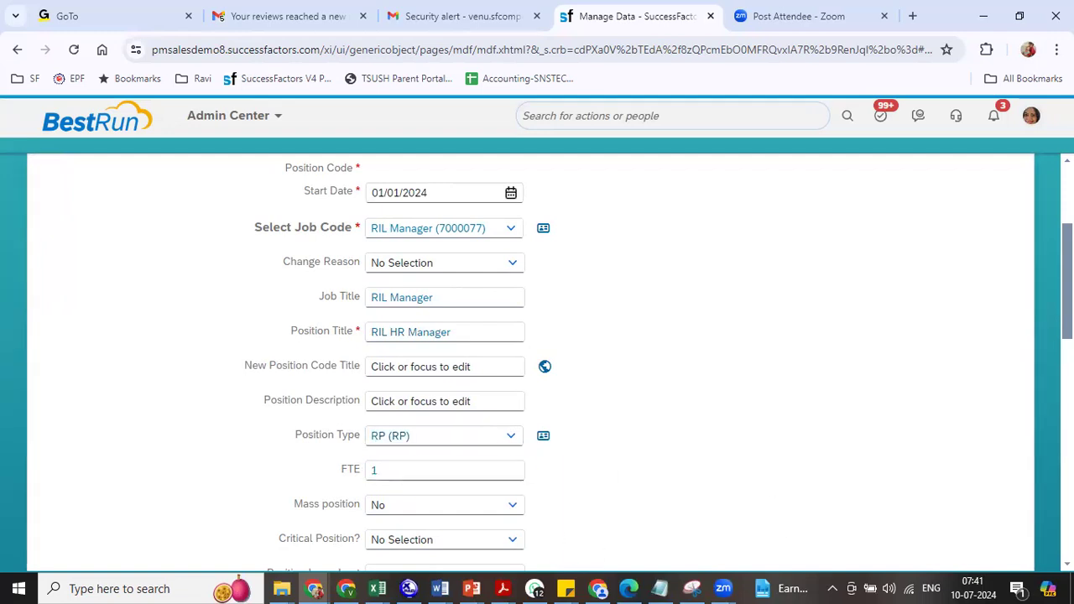
# - Set To Be Hired to Yes and job level to Manager (MGR)
pyautogui.scroll(-4, 583, 326)
pyautogui.click(514, 290)
pyautogui.click(431, 334)
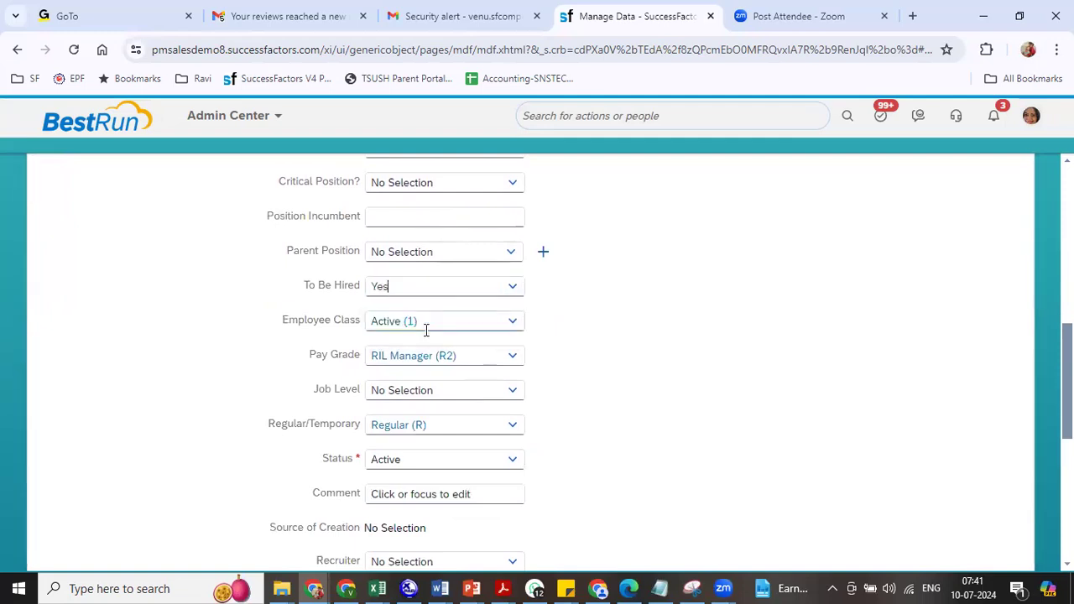
pyautogui.click(508, 393)
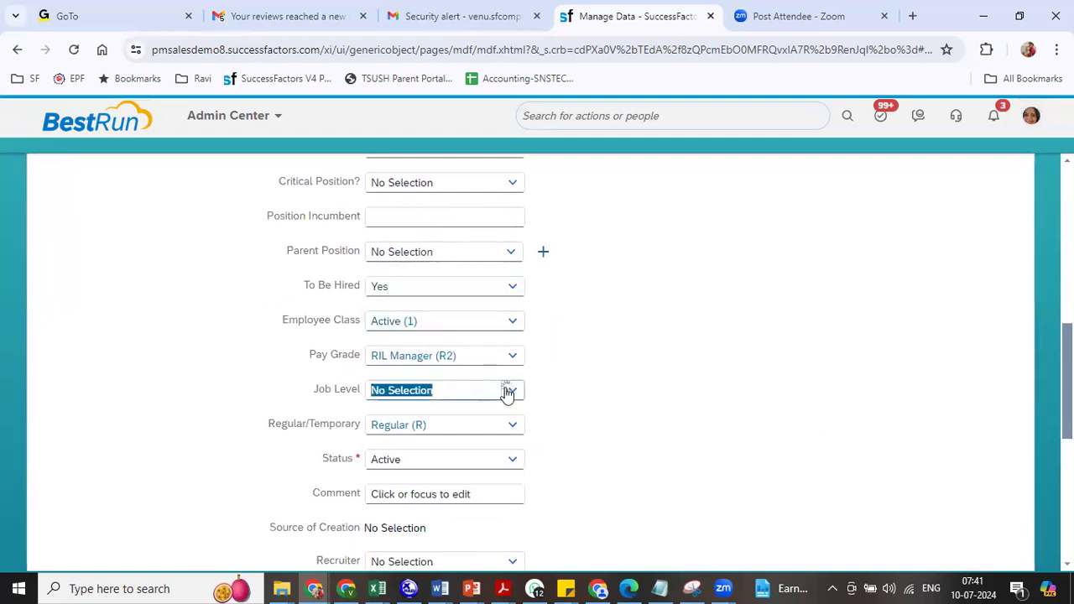
pyautogui.click(508, 392)
pyautogui.click(461, 376)
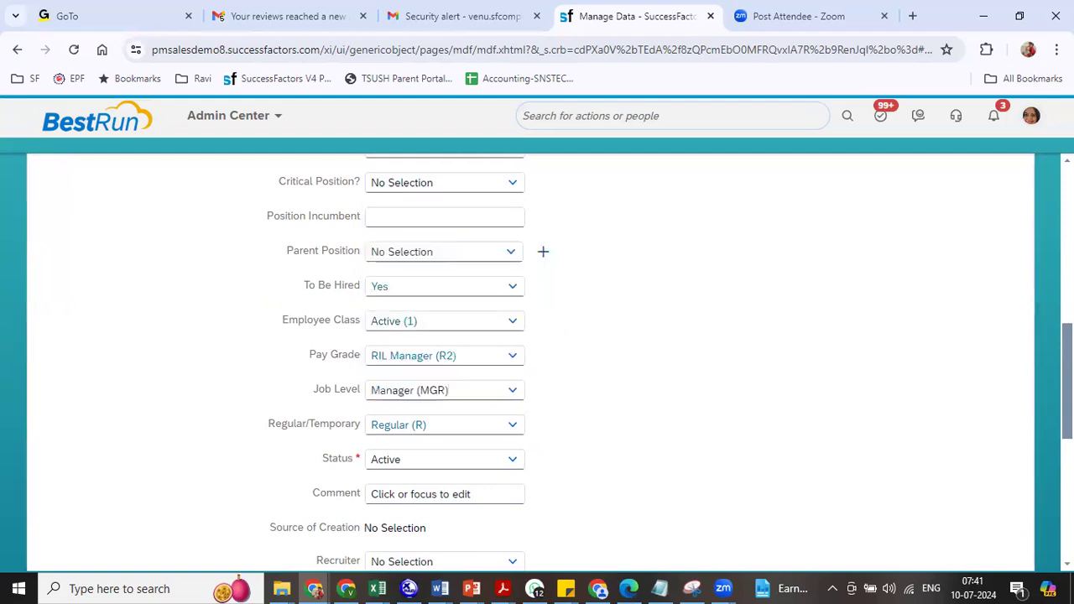
pyautogui.scroll(-3, 537, 361)
# - Set company Reliance Industries Ltd, business unit RIL BU1 (8800) and division RIL DIV1 (8800)
pyautogui.click(453, 422)
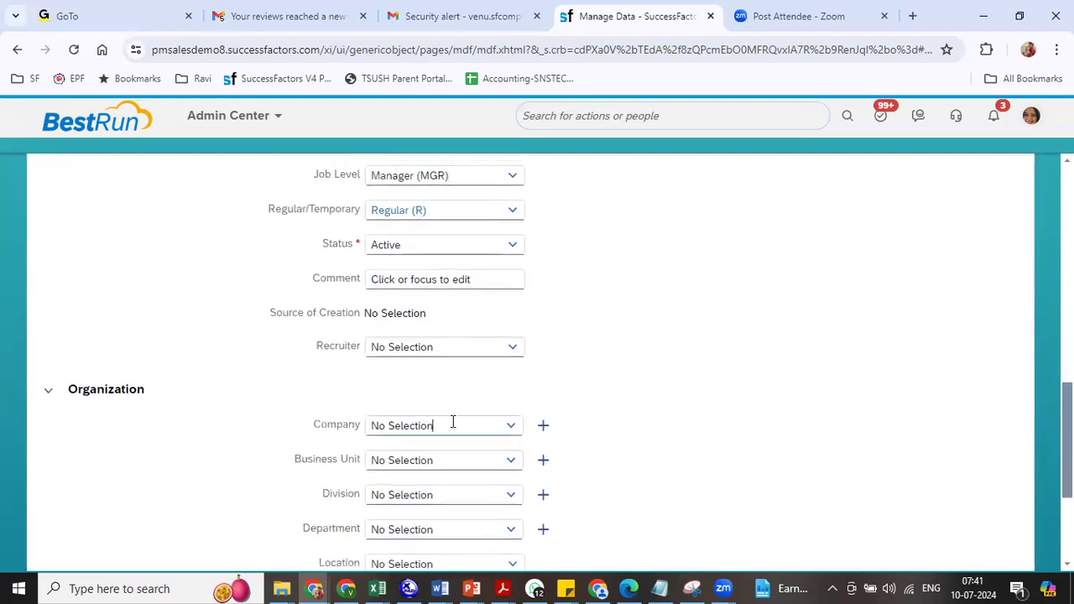
pyautogui.write('8800')
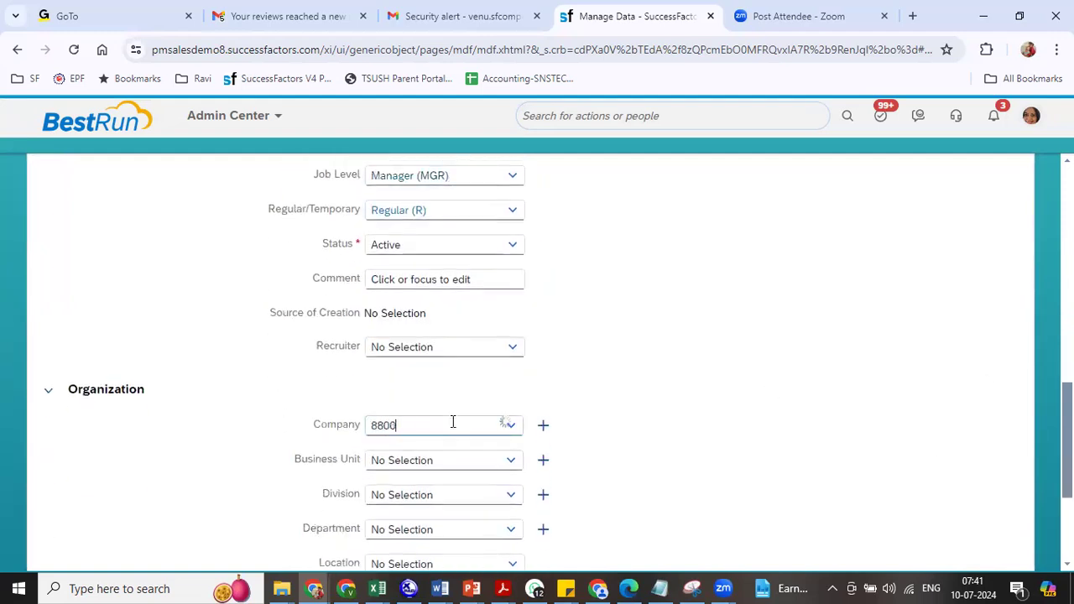
pyautogui.rightClick(452, 424)
pyautogui.click(409, 424)
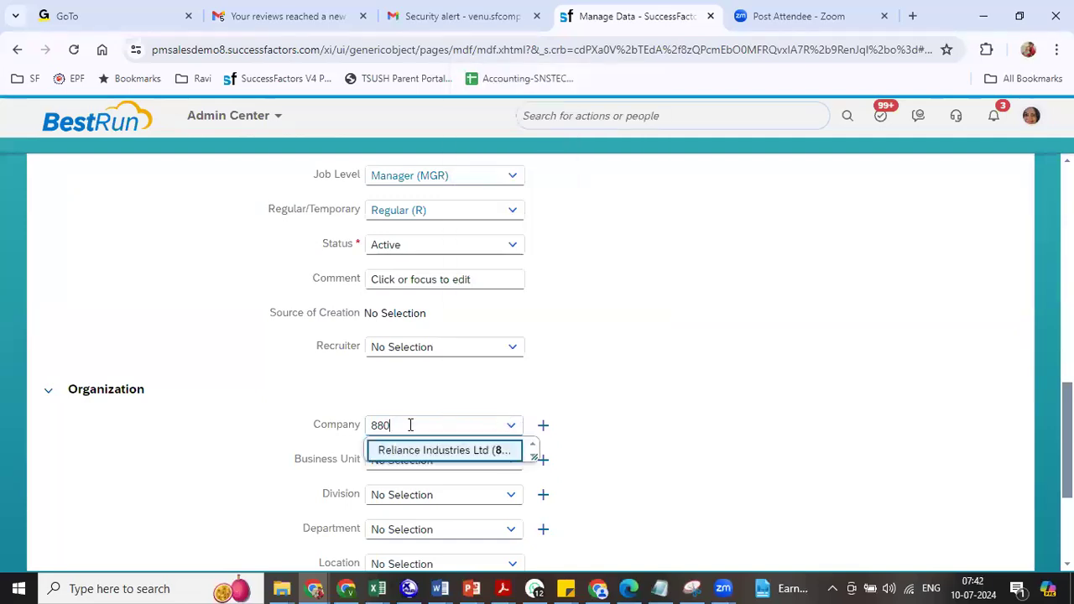
pyautogui.click(413, 455)
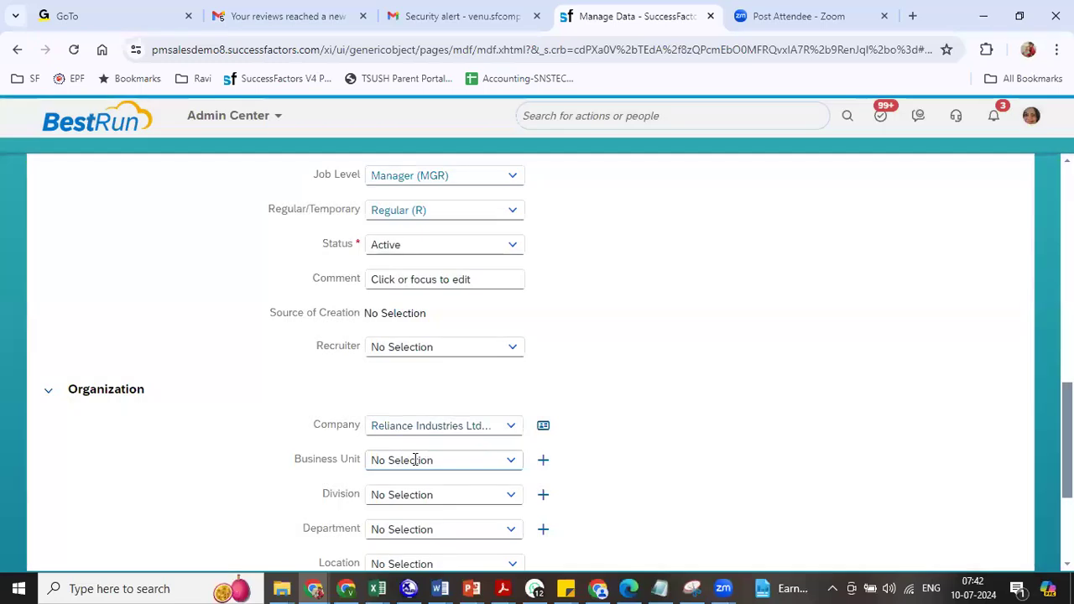
pyautogui.click(415, 460)
pyautogui.write('ril')
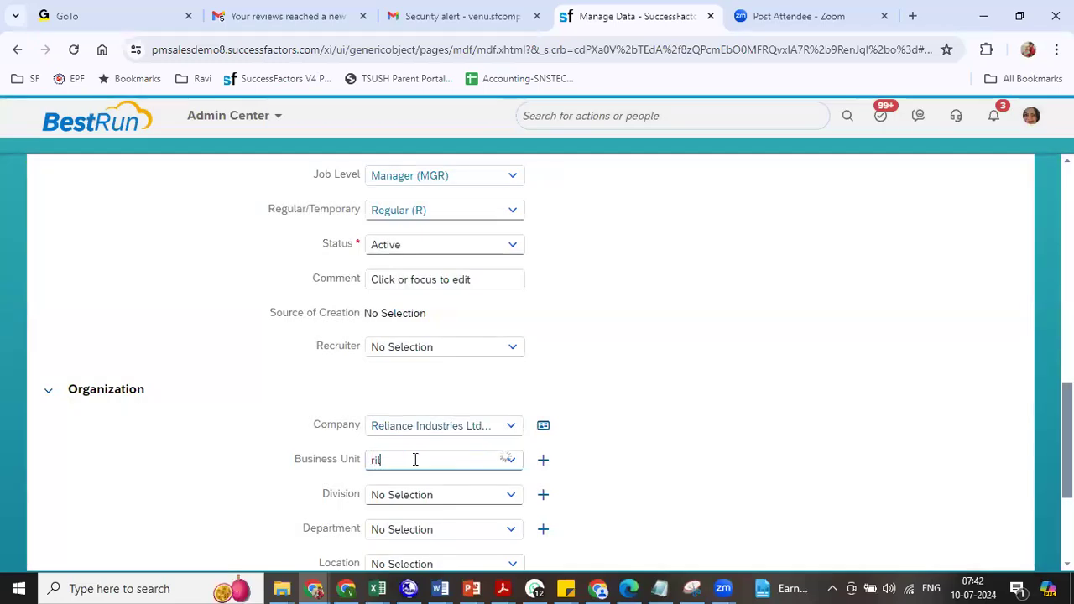
pyautogui.click(428, 485)
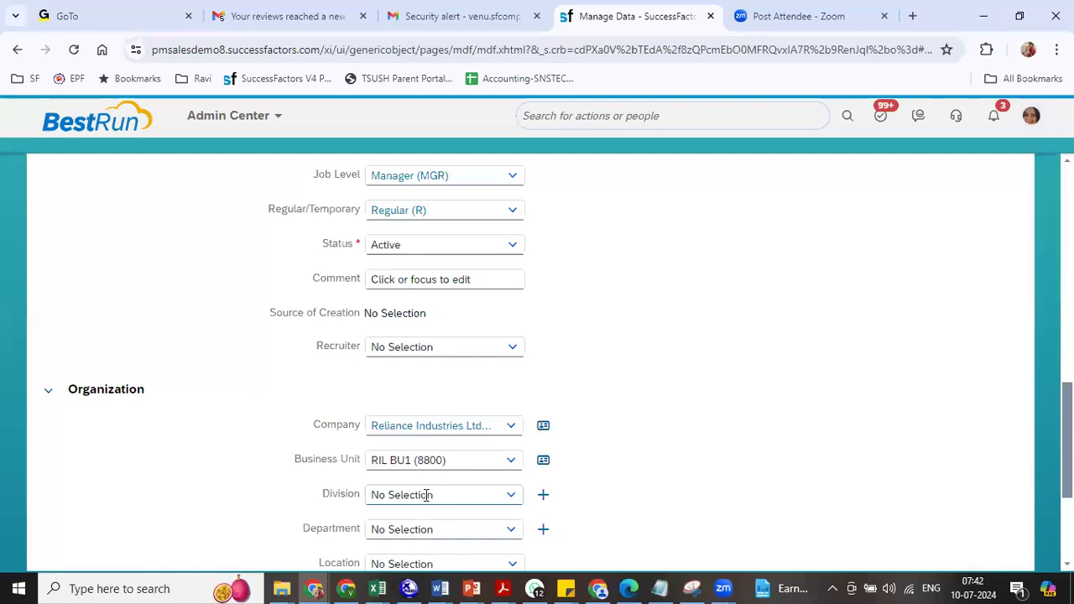
pyautogui.write('r')
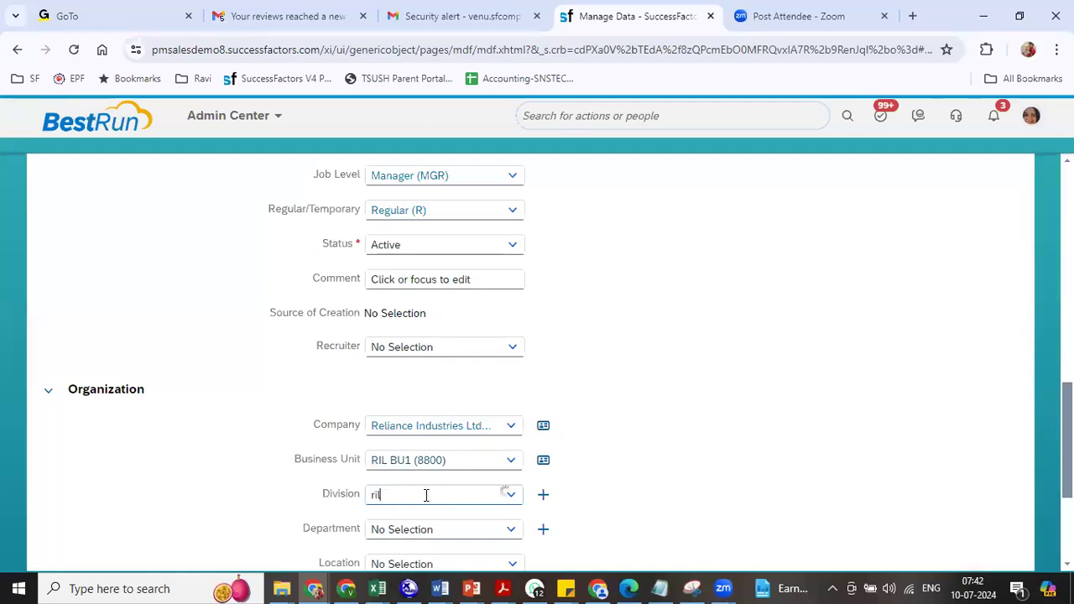
pyautogui.write('il')
pyautogui.click(425, 520)
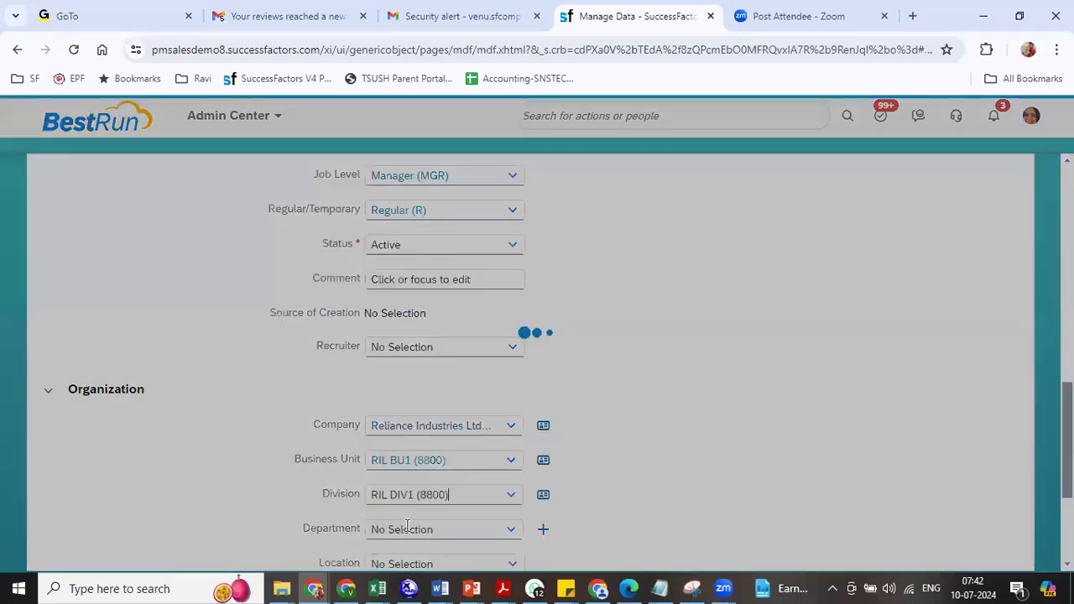
pyautogui.write('ril')
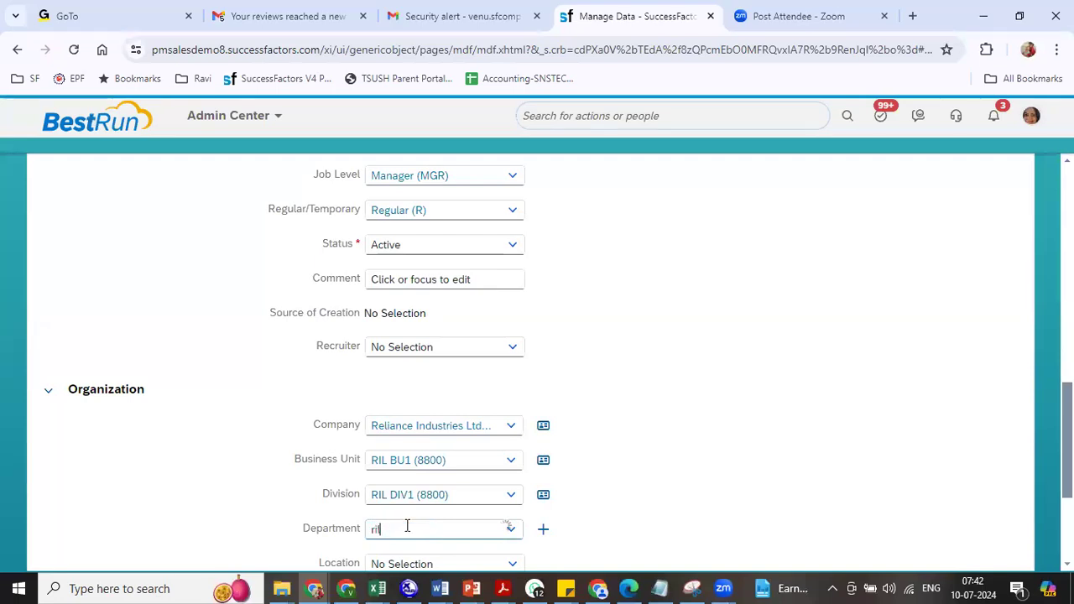
# - Set department RIL Human Resources and location RIL Bangalore (8801), then begin re-entering the cost center
pyautogui.click(445, 517)
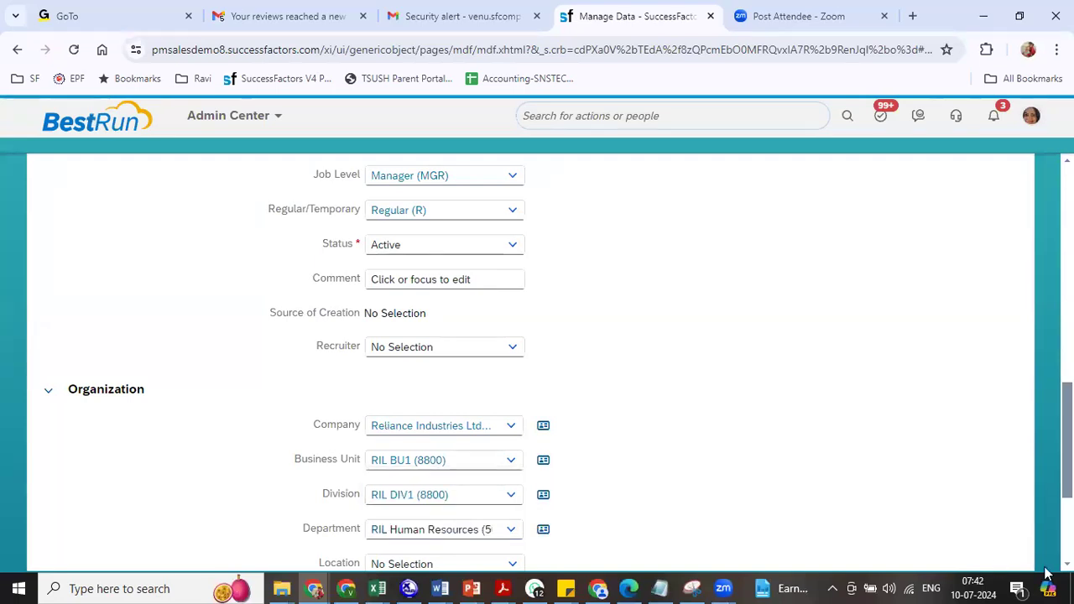
pyautogui.scroll(-3, 583, 482)
pyautogui.click(390, 353)
pyautogui.write('ril')
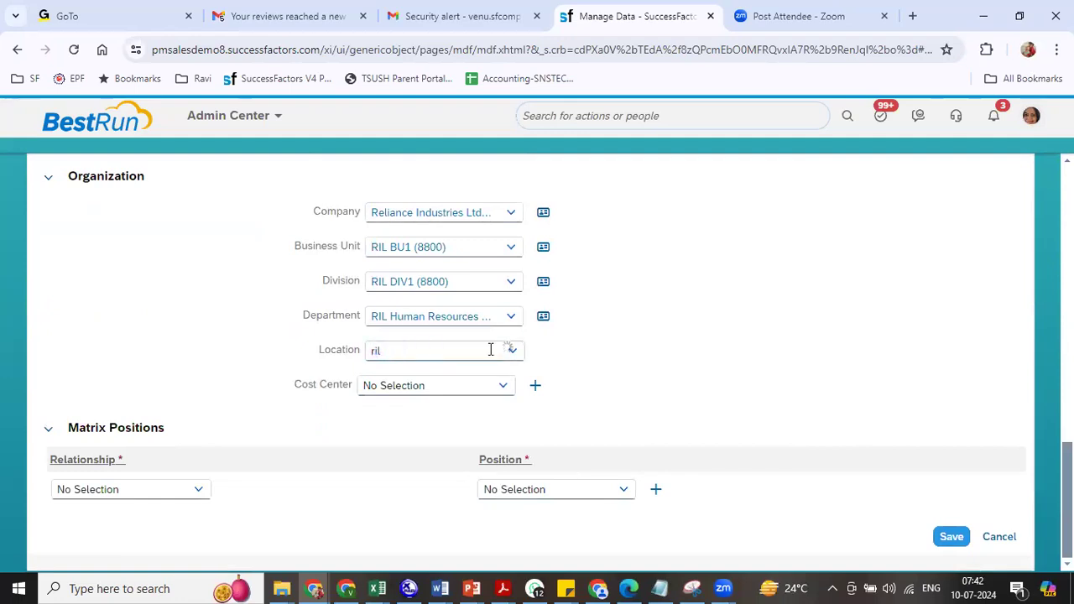
pyautogui.click(446, 377)
pyautogui.click(434, 385)
pyautogui.write('r')
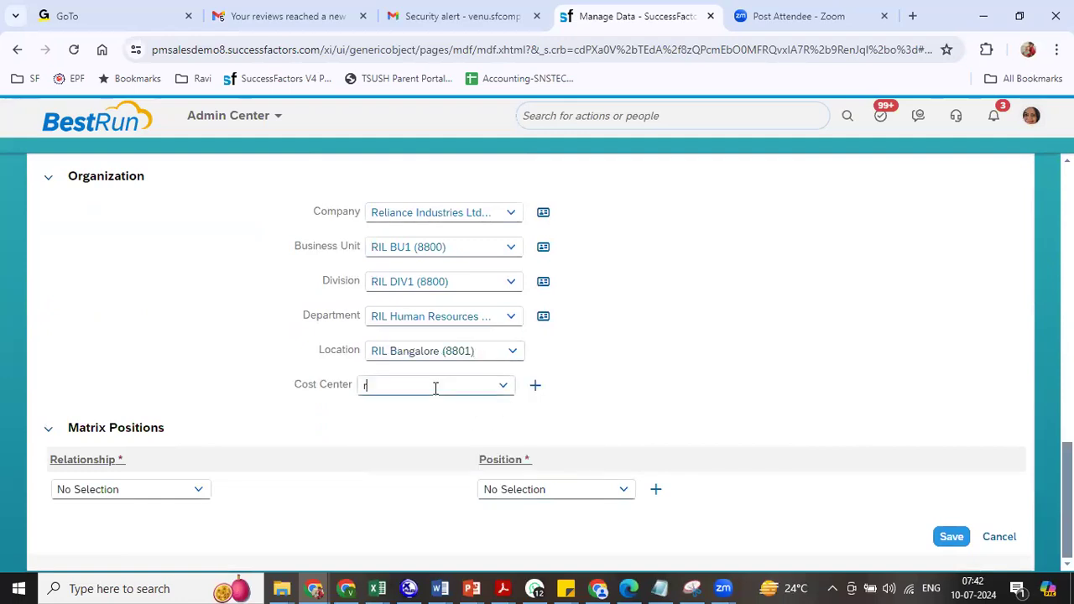
pyautogui.write('il')
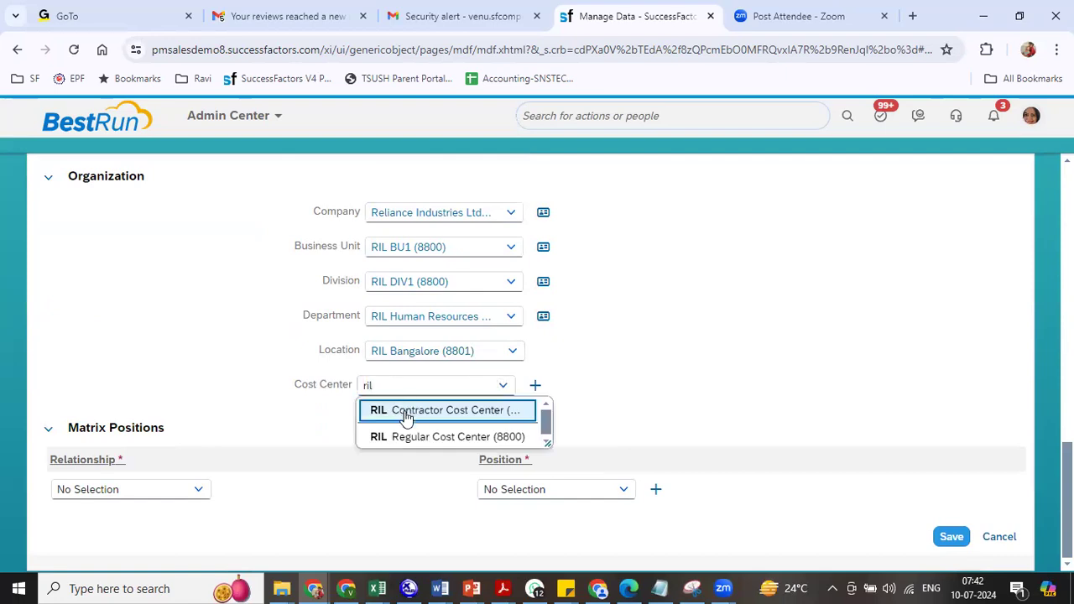
pyautogui.click(404, 410)
pyautogui.click(400, 379)
pyautogui.write('r')
# - Use RIL Regular Cost Center, set parent position 3001317, and save position 3001318
pyautogui.click(403, 436)
pyautogui.scroll(10, 436, 267)
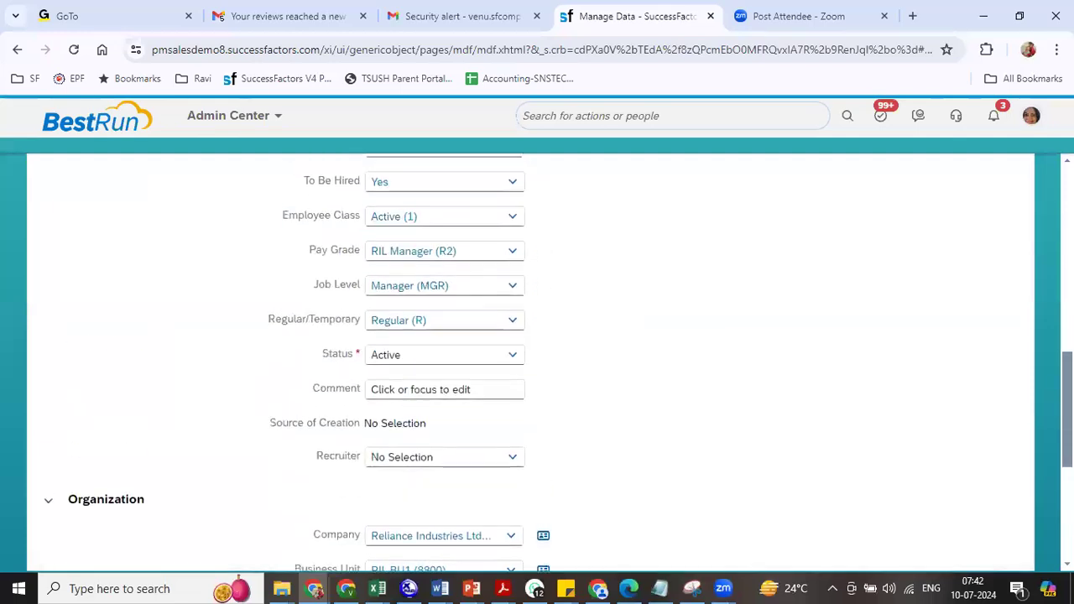
pyautogui.click(434, 266)
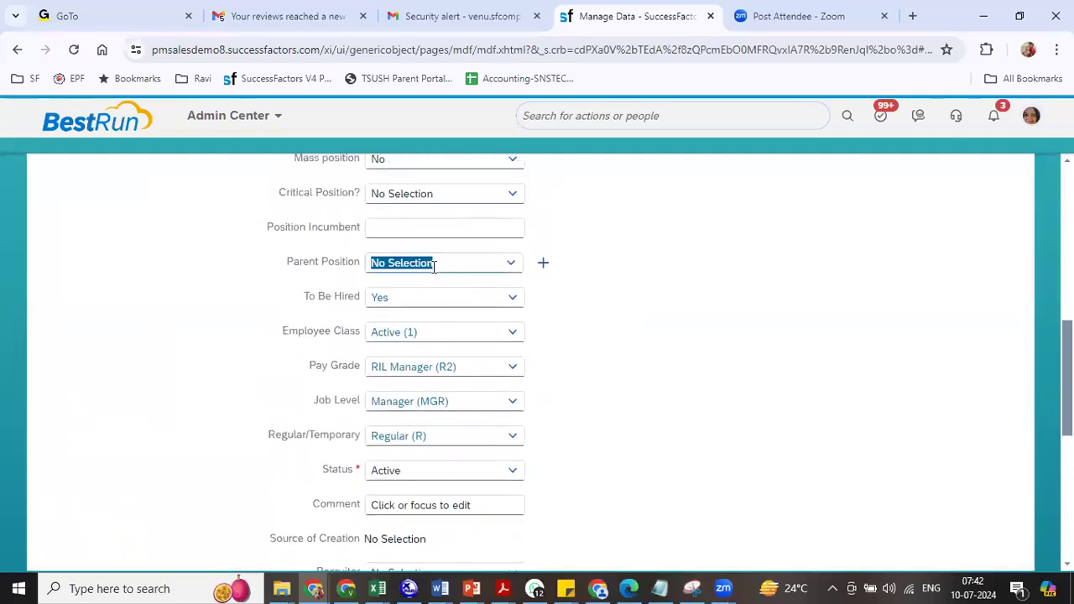
pyautogui.write('ril')
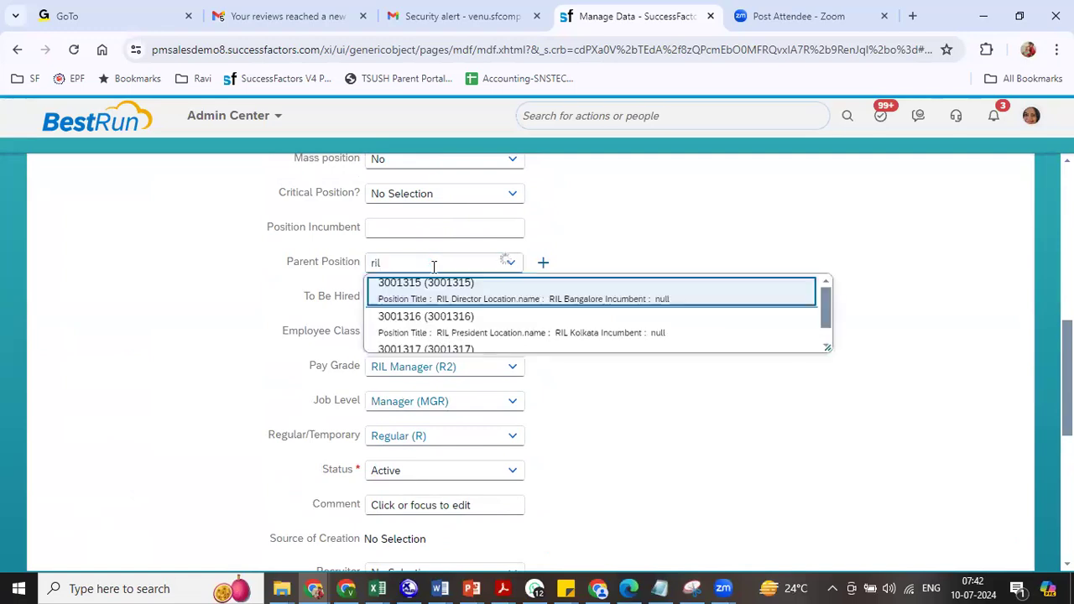
pyautogui.click(509, 350)
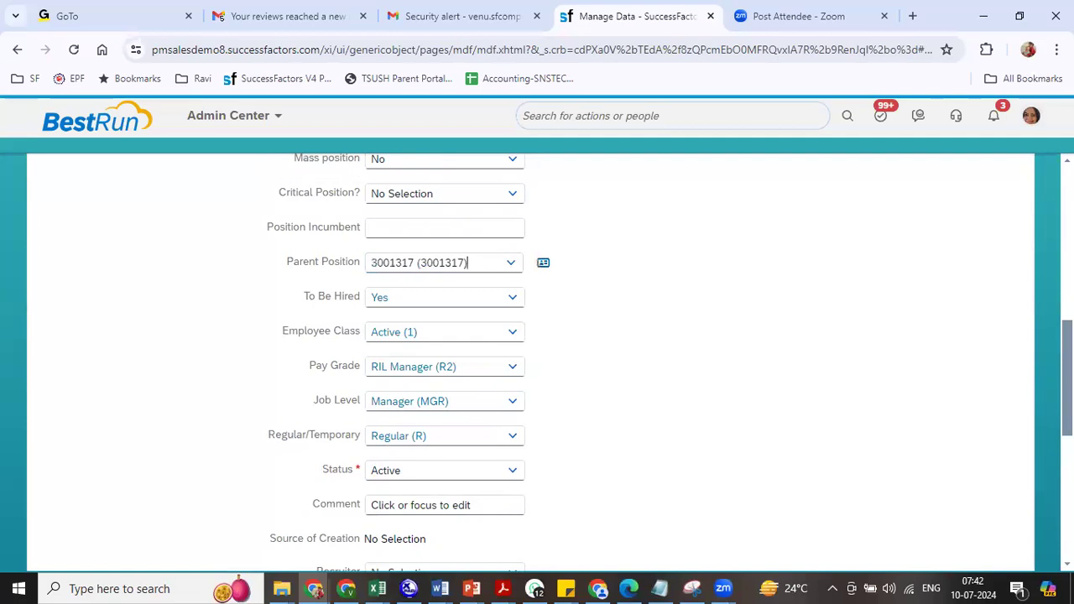
pyautogui.scroll(-4, 537, 353)
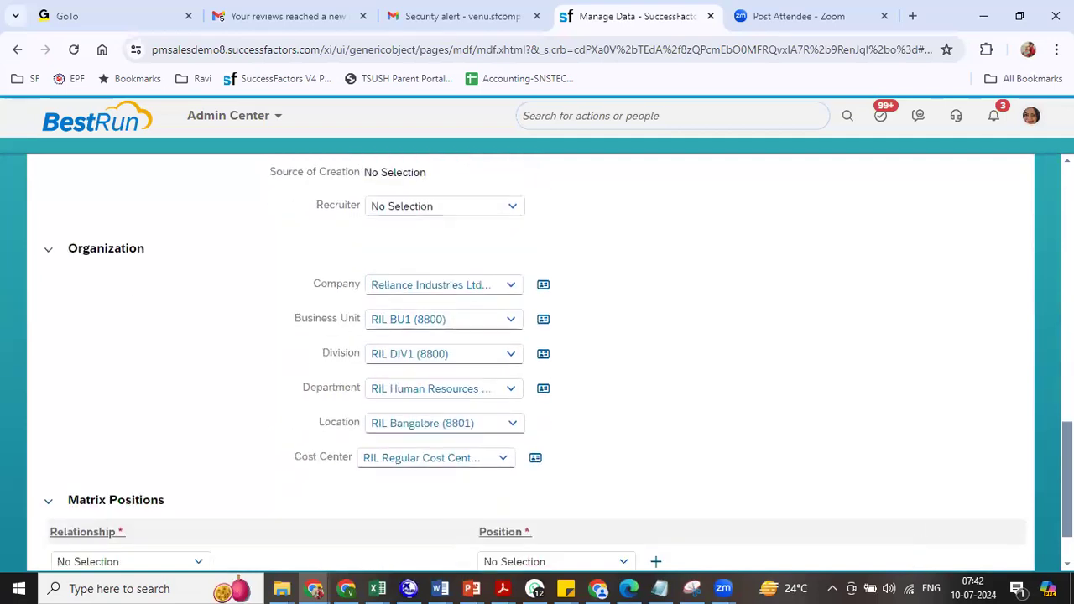
pyautogui.scroll(-1, 853, 532)
pyautogui.click(950, 536)
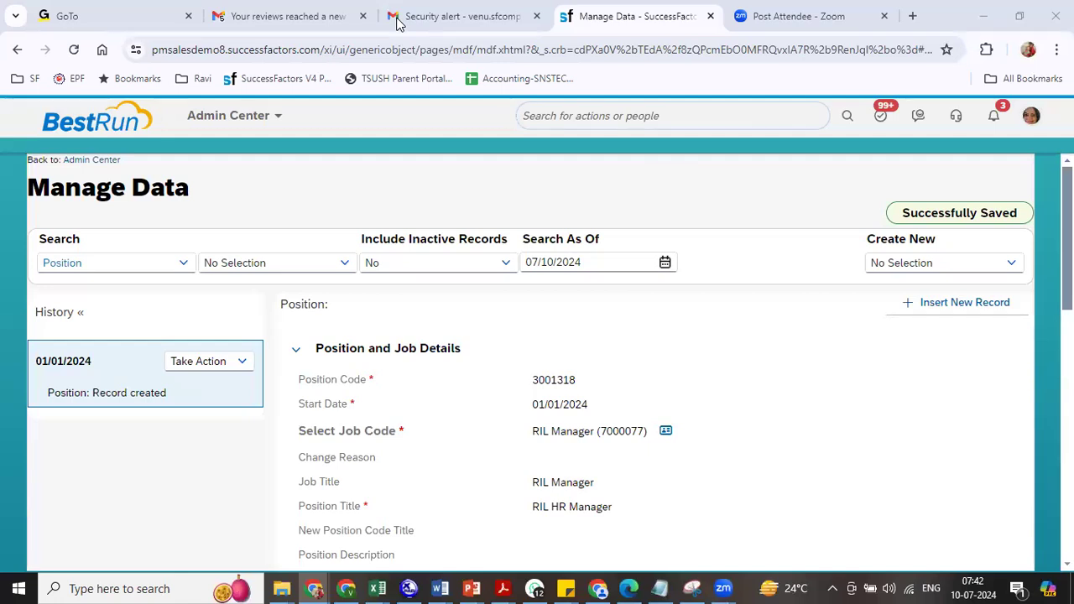
# - Open a new Position form, enter a start date and pick job code RIl Interns (7000078)
pyautogui.click(941, 265)
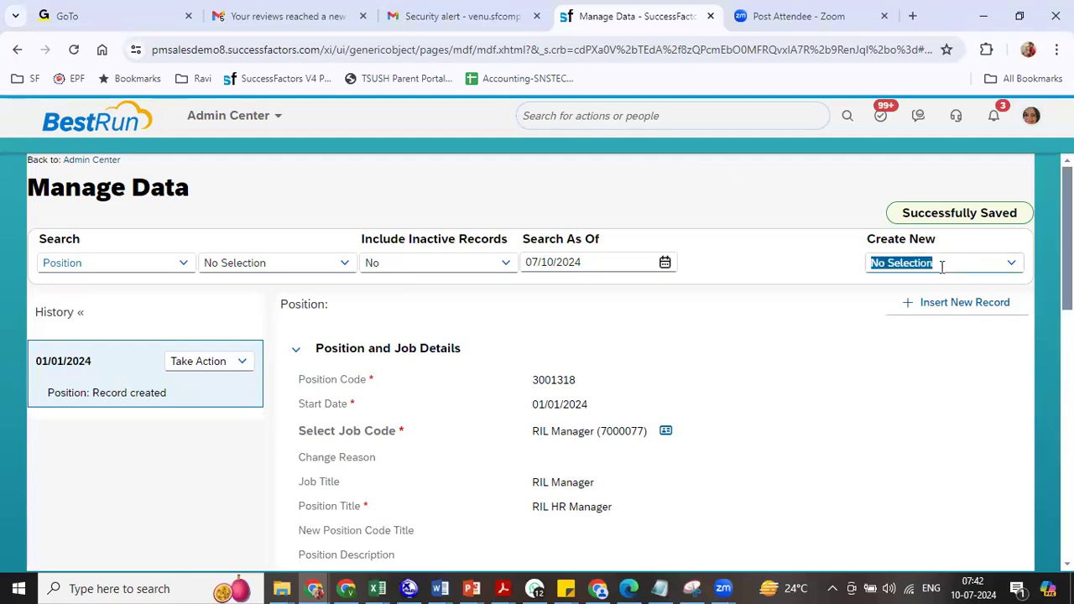
pyautogui.write('posi')
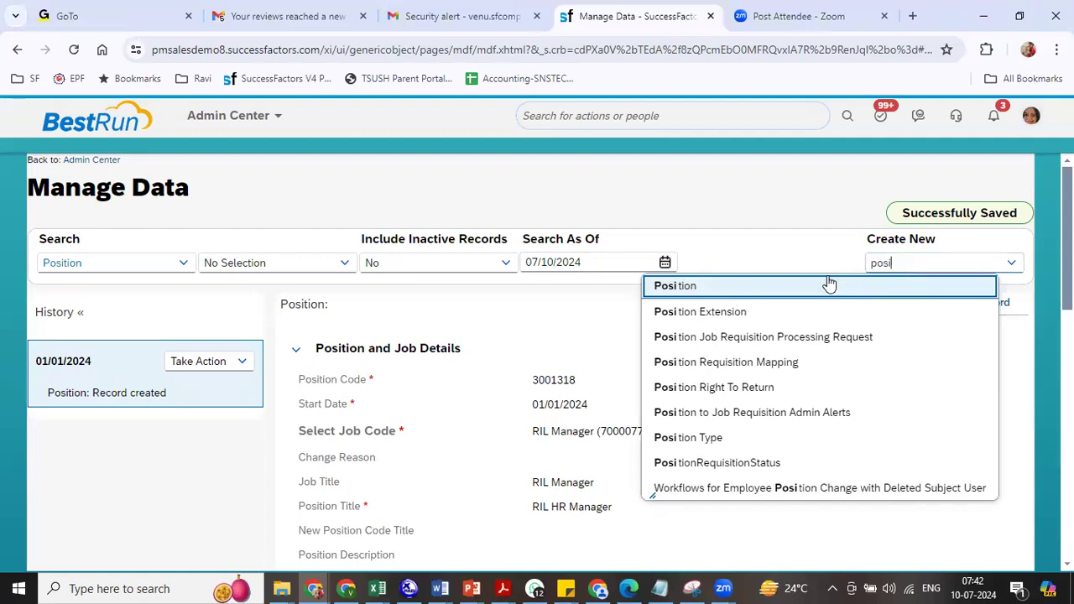
pyautogui.click(827, 281)
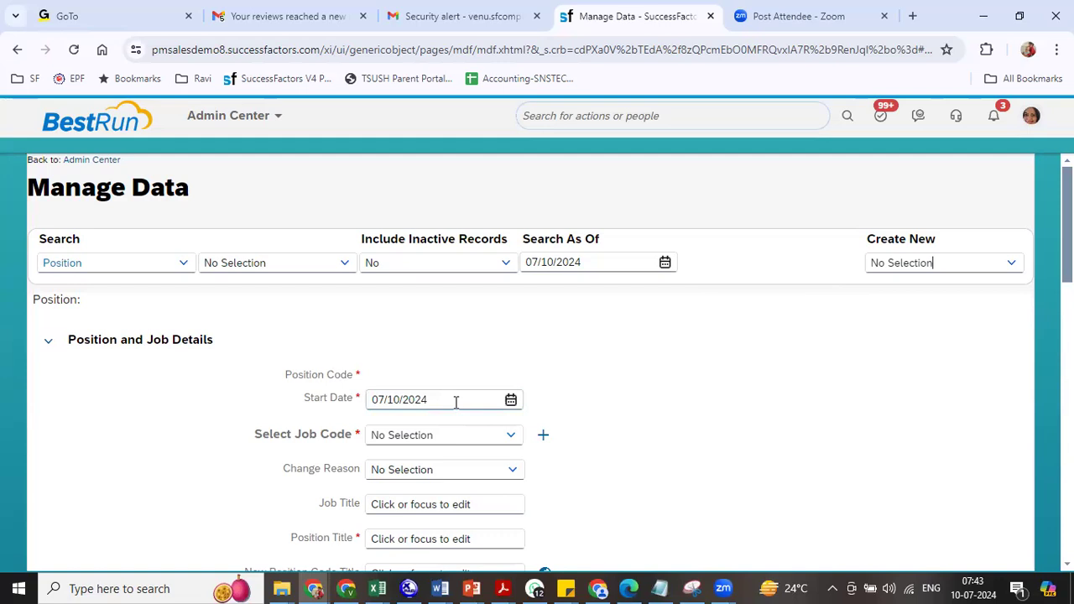
pyautogui.moveTo(456, 403); pyautogui.dragTo(372, 400)
pyautogui.write('0102024')
pyautogui.press('Tab')
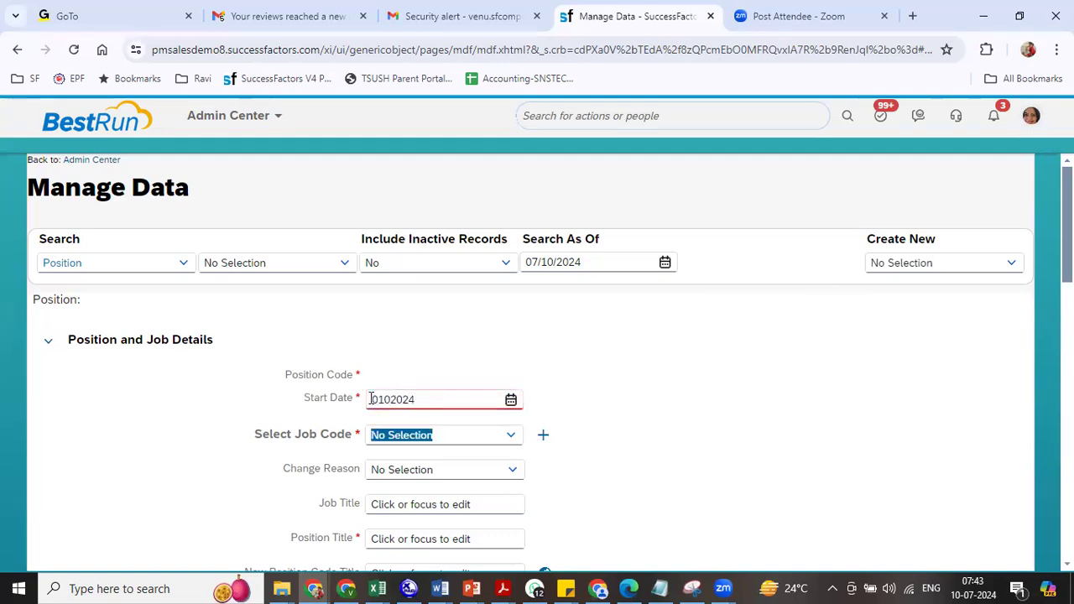
pyautogui.write('ril')
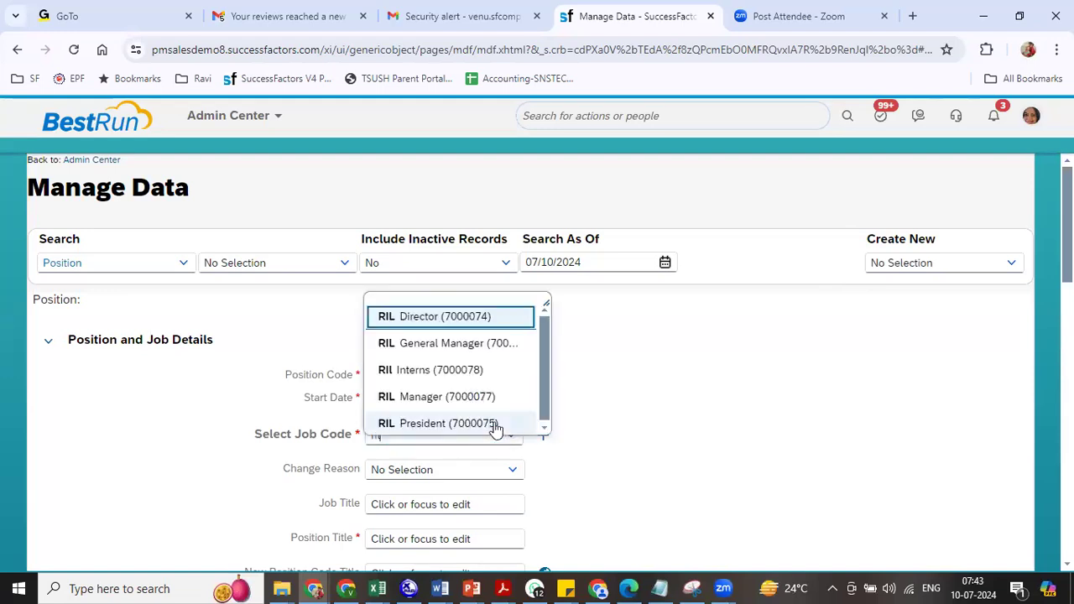
pyautogui.click(451, 370)
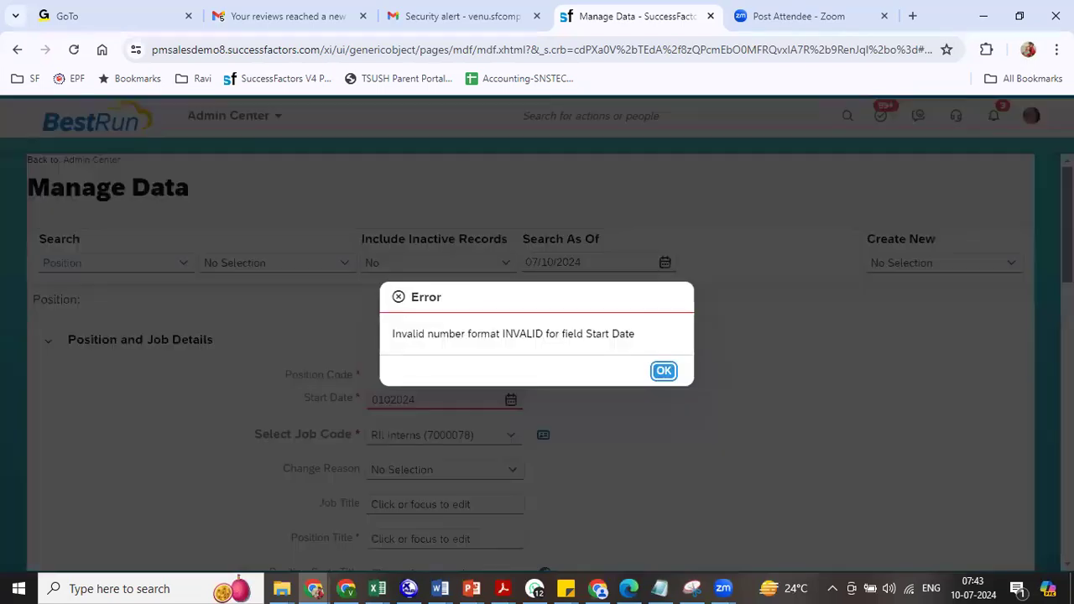
# - Correct the invalid start date to 01/01/2024 and reselect job code RIl Interns (7000078)
pyautogui.click(664, 371)
pyautogui.click(385, 399)
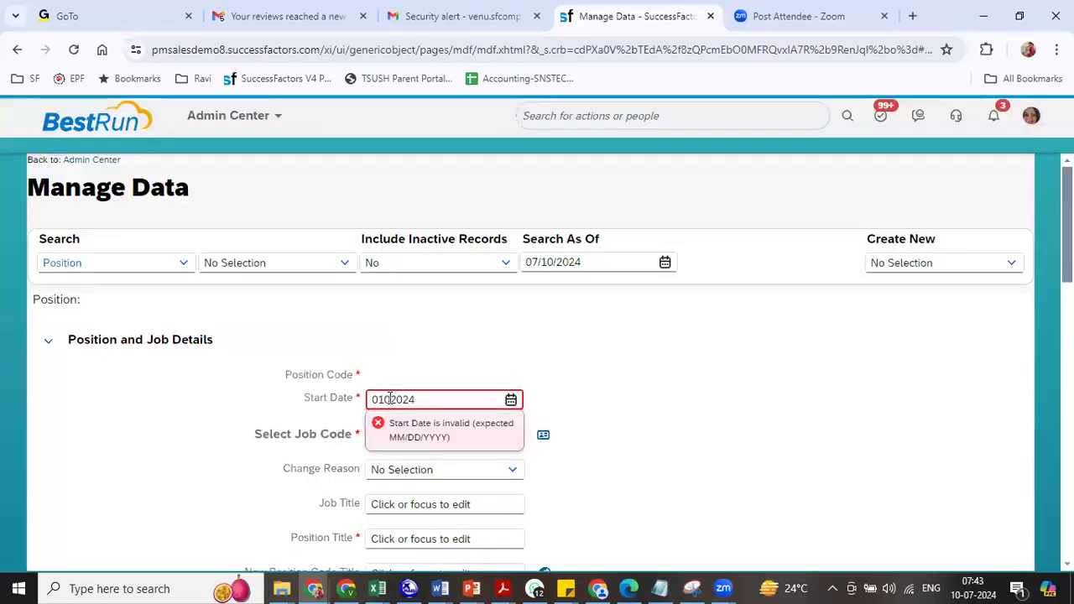
pyautogui.write('01/')
pyautogui.press('Tab')
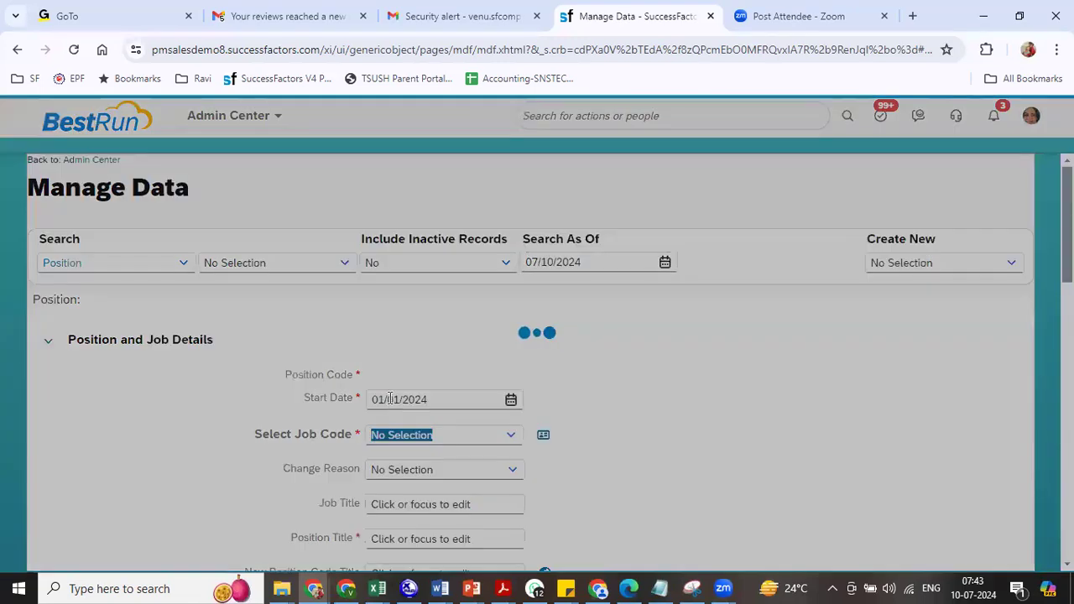
pyautogui.write('r')
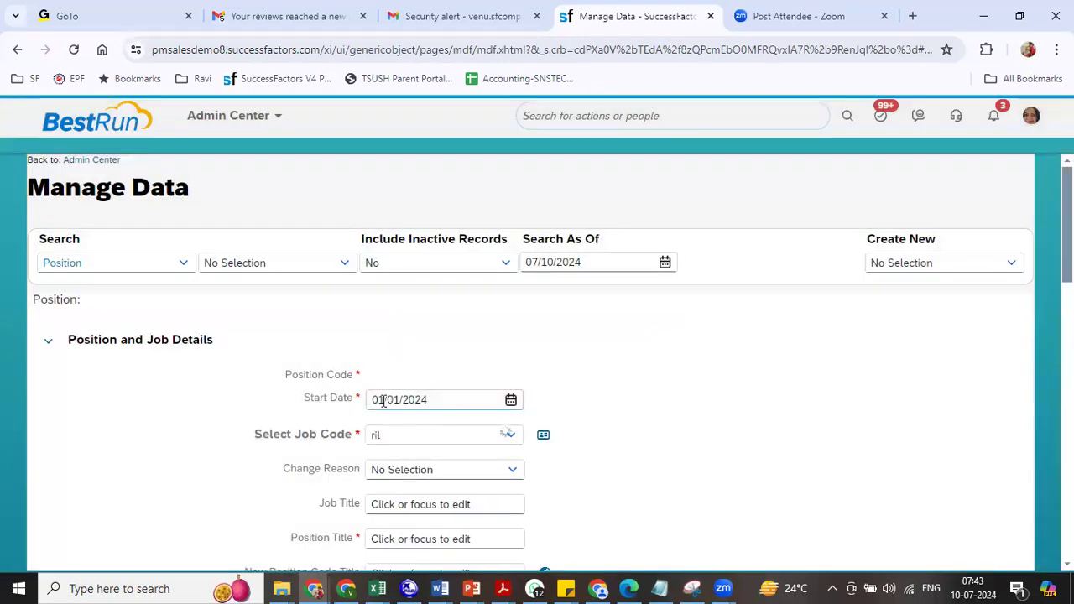
pyautogui.write('il')
pyautogui.click(422, 374)
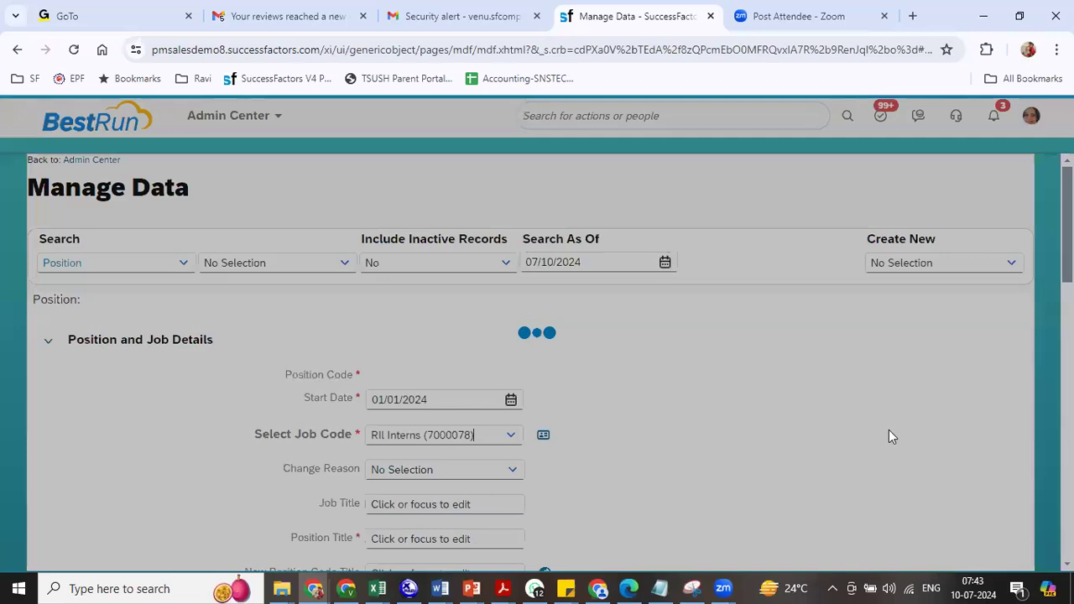
# - Retitle the position RIl HR Interns with type RP, FTE 1 and mass position No
pyautogui.scroll(-3, 511, 367)
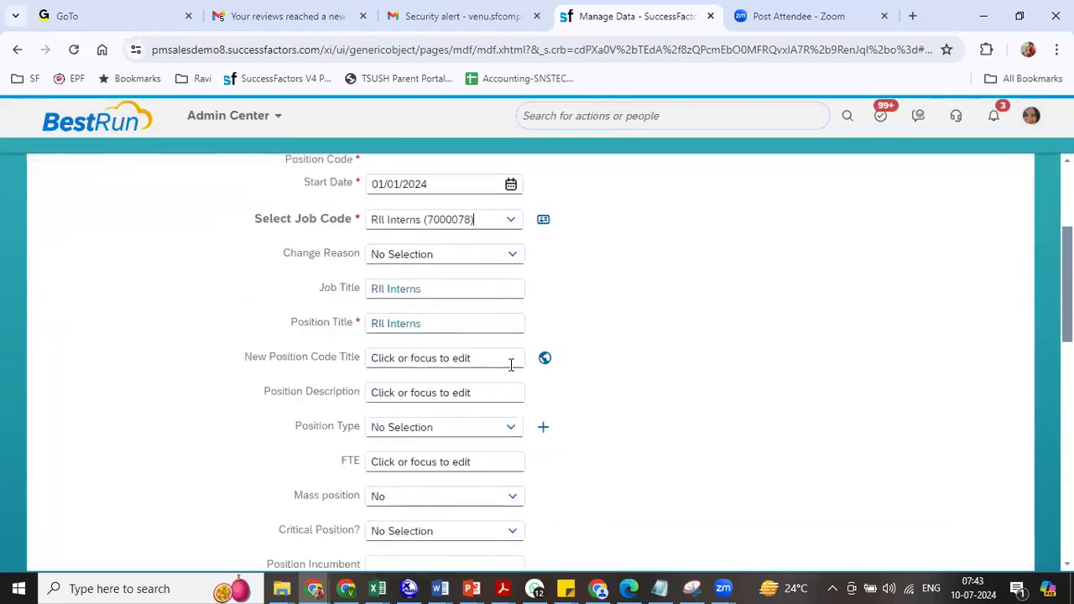
pyautogui.click(388, 324)
pyautogui.write('HR')
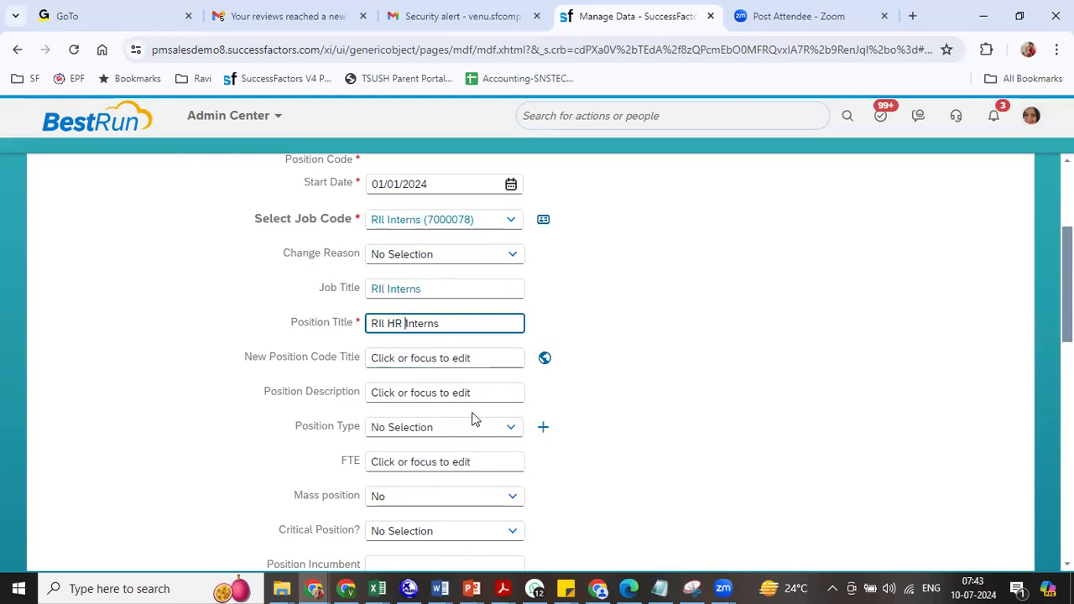
pyautogui.click(617, 415)
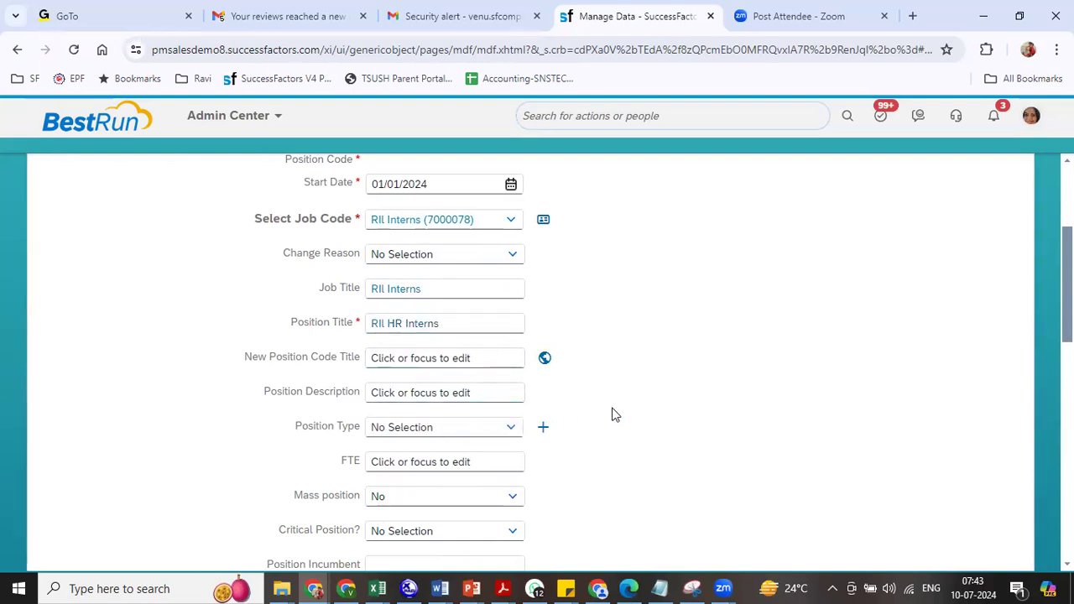
pyautogui.click(437, 426)
pyautogui.write('rp')
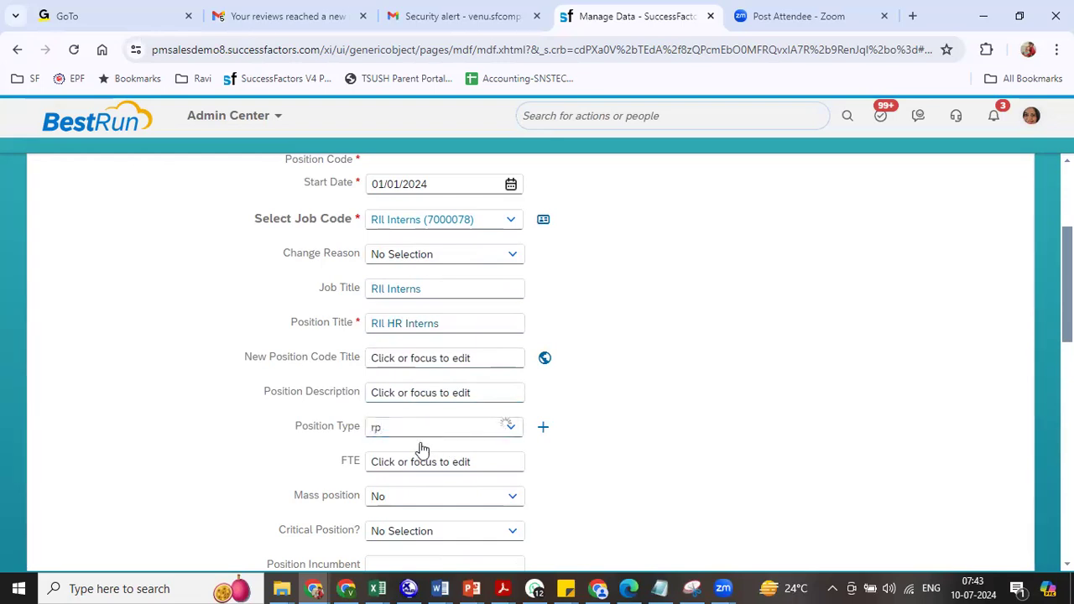
pyautogui.click(416, 450)
pyautogui.click(480, 462)
pyautogui.write('1')
pyautogui.click(506, 496)
pyautogui.click(378, 517)
# - Set parent position 3001318 and To Be Hired to Yes
pyautogui.scroll(-4, 374, 531)
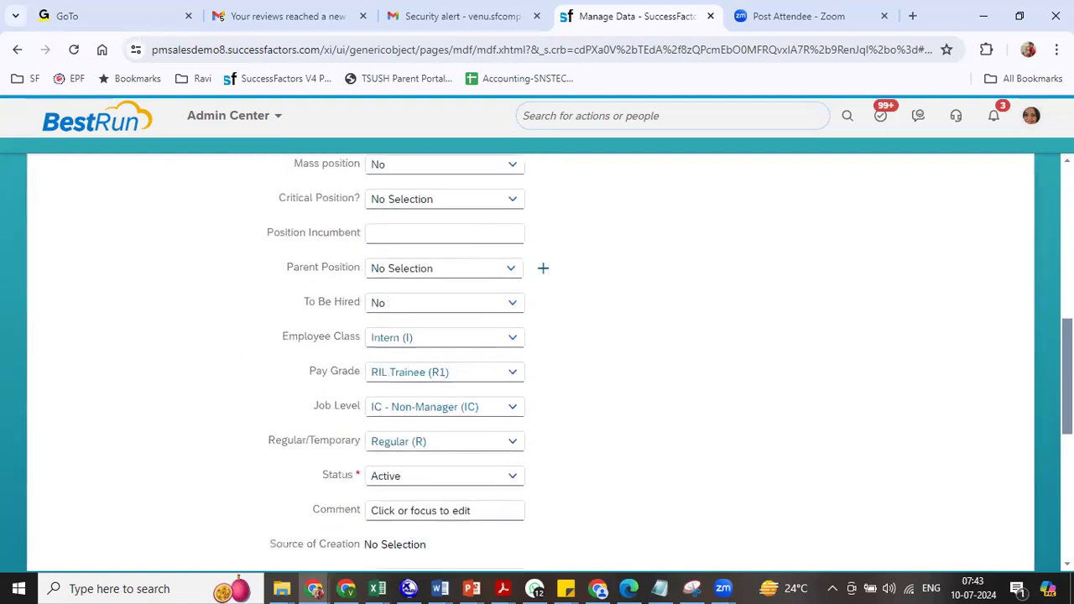
pyautogui.click(408, 266)
pyautogui.write('ril')
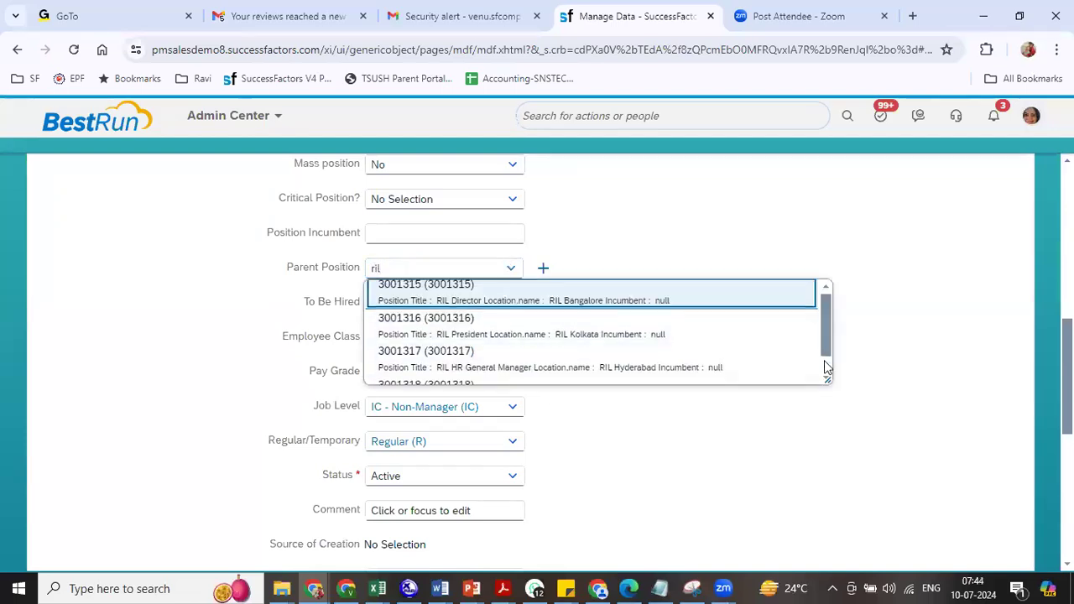
pyautogui.scroll(-1, 826, 363)
pyautogui.click(579, 370)
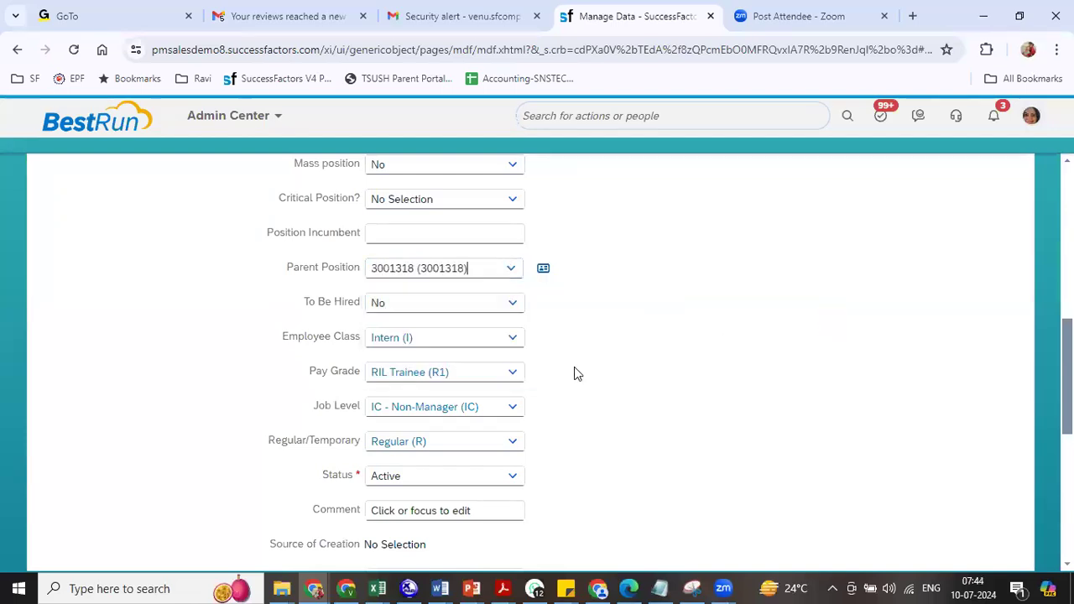
pyautogui.click(512, 303)
pyautogui.click(420, 349)
pyautogui.scroll(-5, 578, 297)
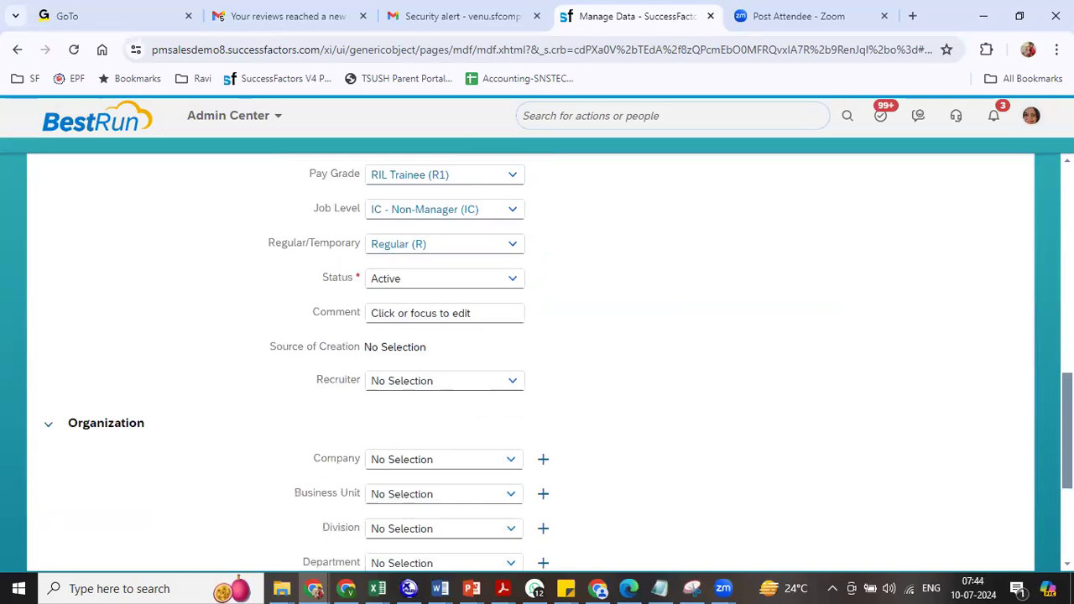
# - Set company Reliance Industries, then try business unit RIL BU2 with divisions RIL DIV2 and RIL DIV3
pyautogui.click(412, 236)
pyautogui.write('r')
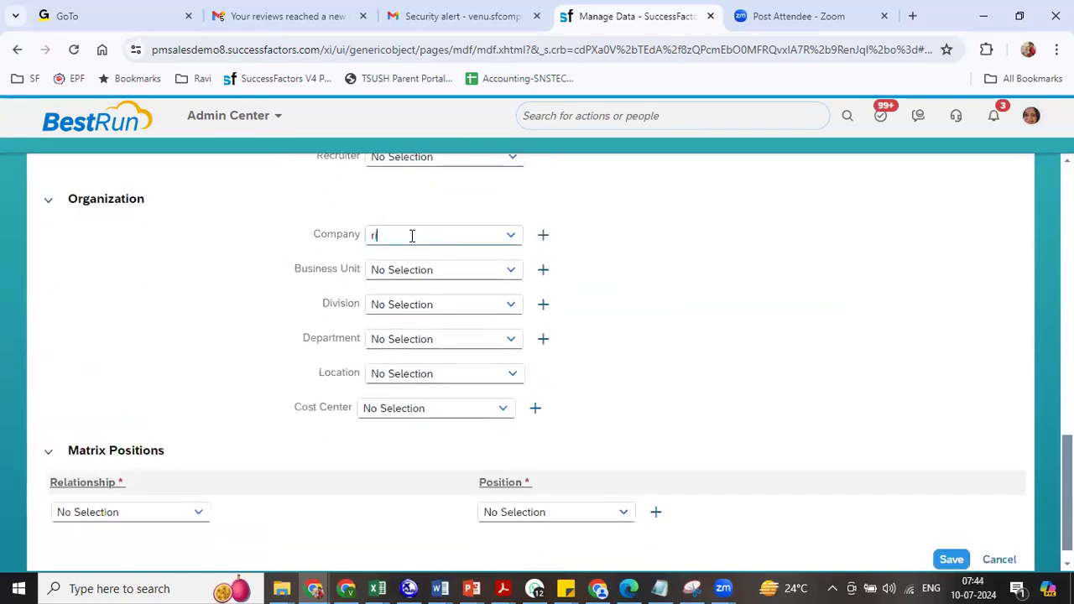
pyautogui.write('eli')
pyautogui.click(420, 262)
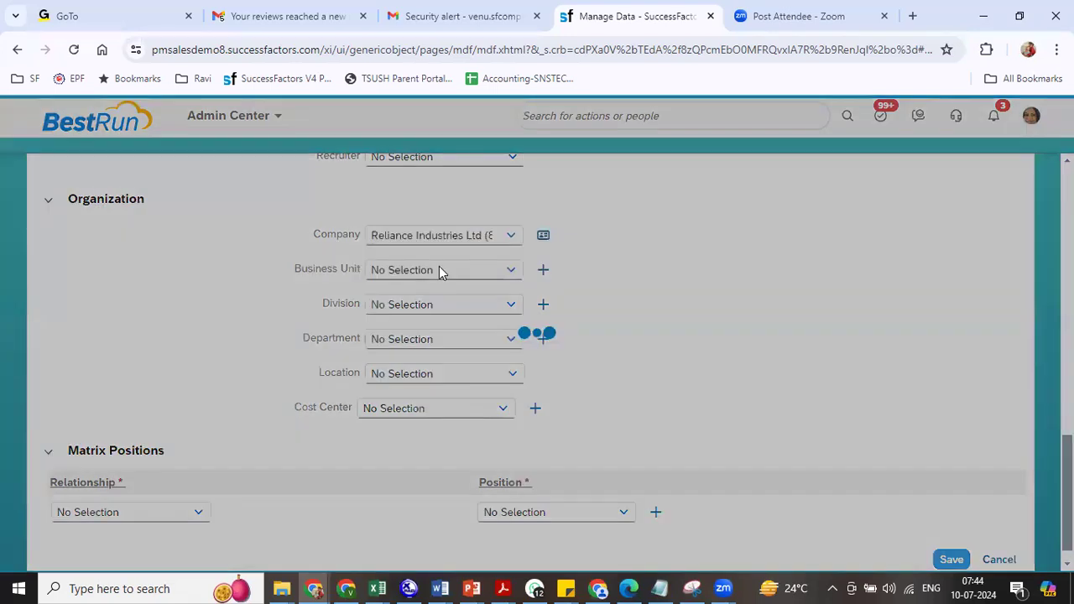
pyautogui.click(442, 267)
pyautogui.write('r')
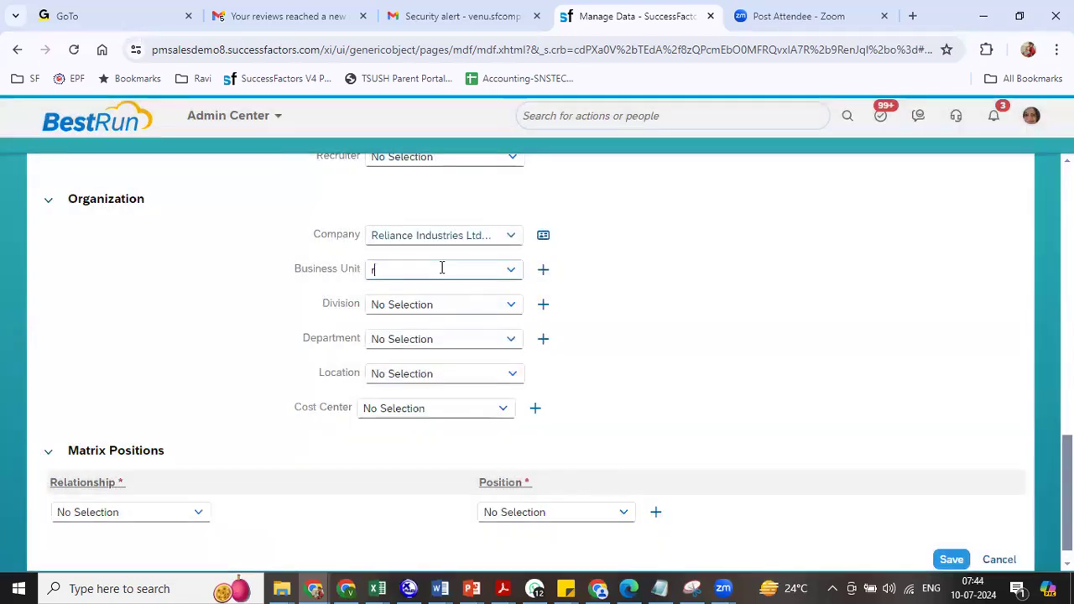
pyautogui.write('il')
pyautogui.click(438, 316)
pyautogui.click(512, 304)
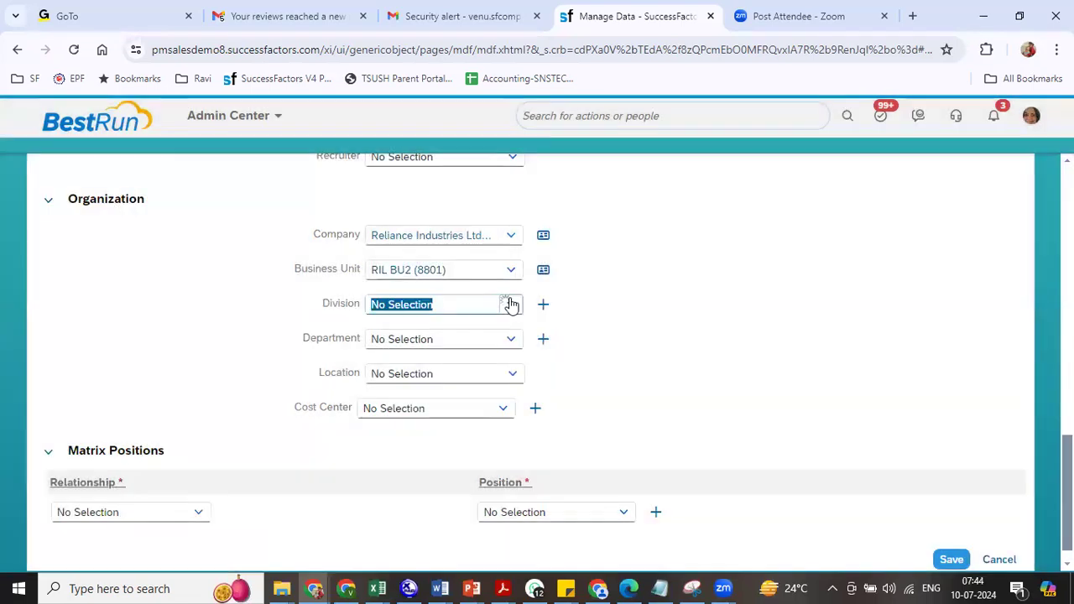
pyautogui.click(501, 330)
pyautogui.click(506, 340)
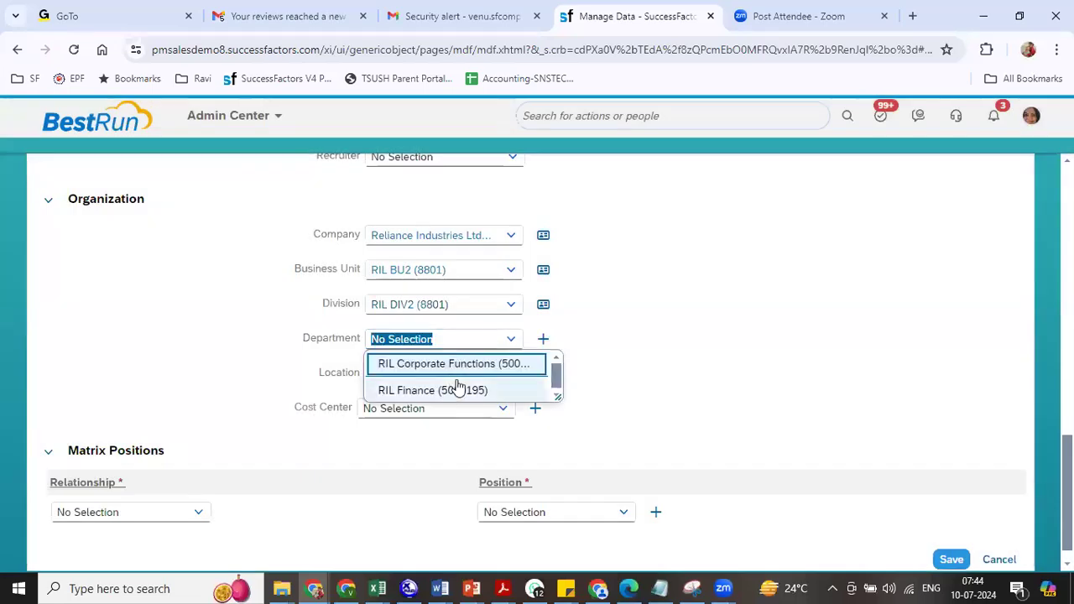
pyautogui.click(522, 300)
pyautogui.click(516, 302)
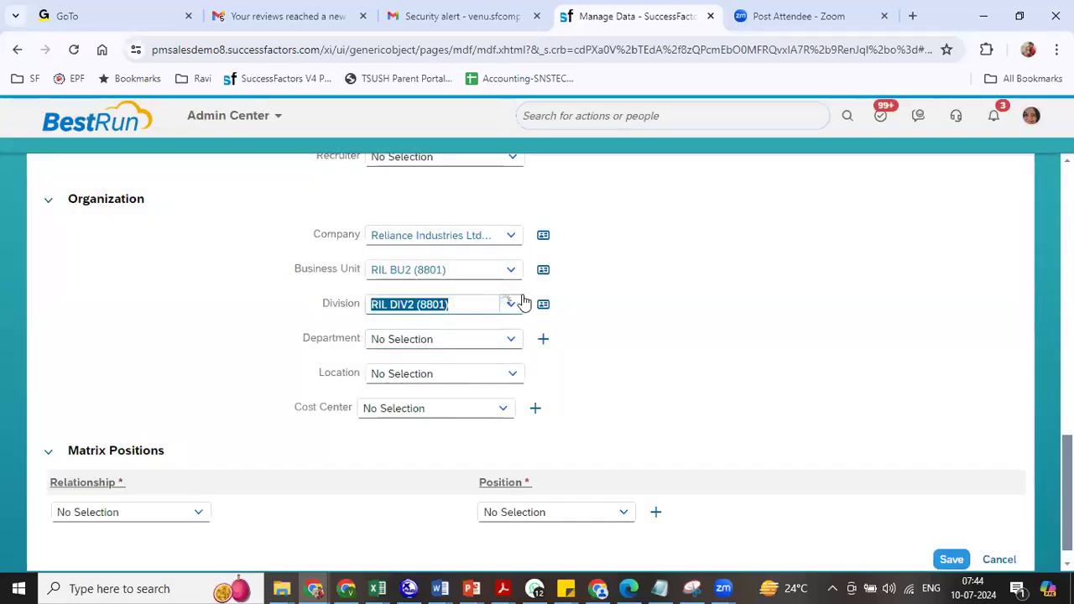
pyautogui.click(499, 356)
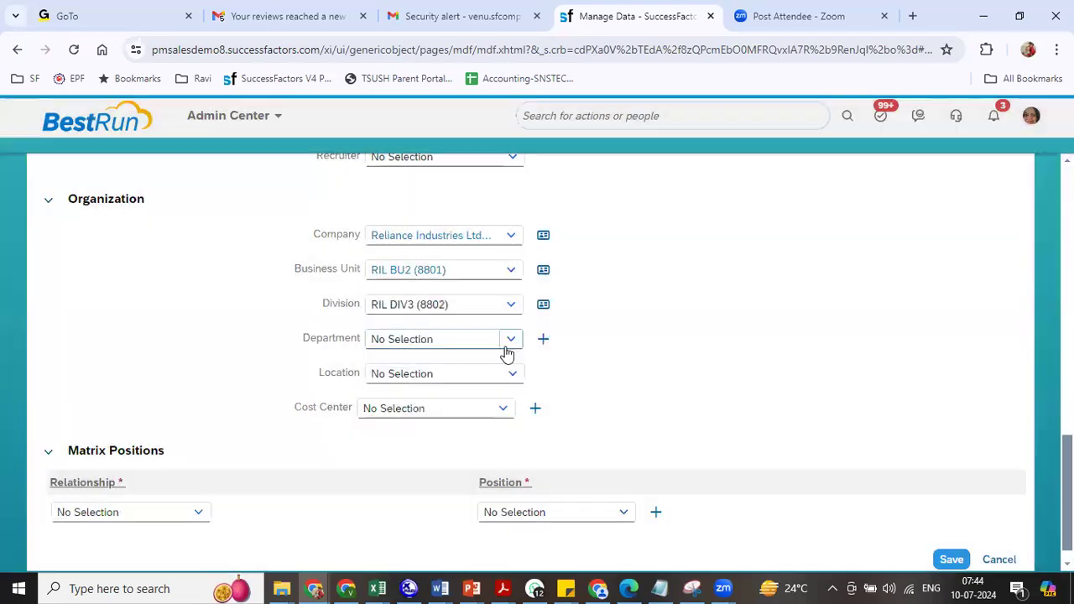
pyautogui.click(511, 341)
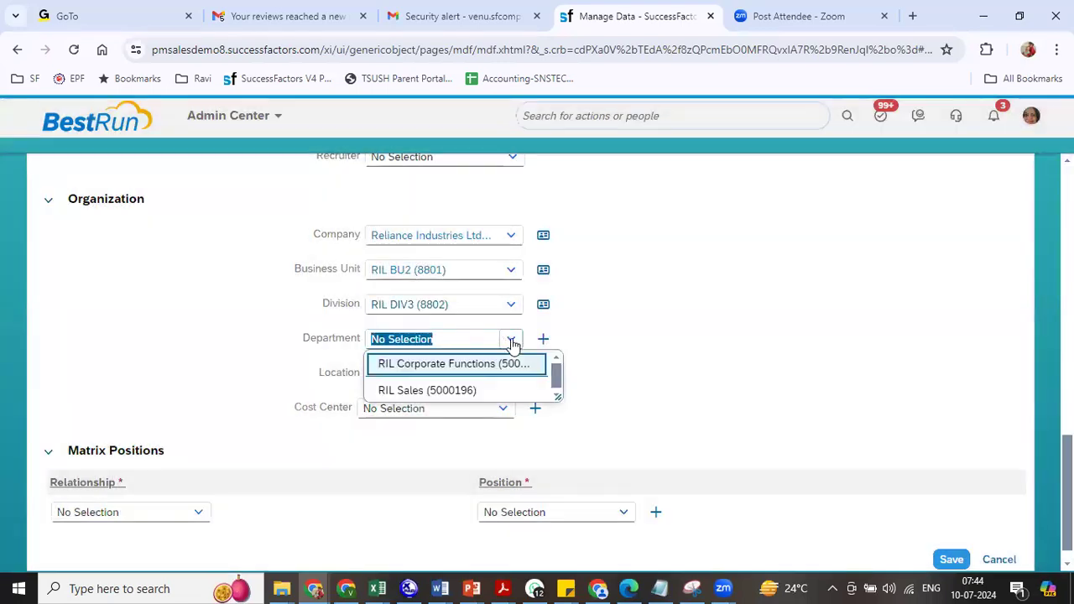
pyautogui.click(509, 307)
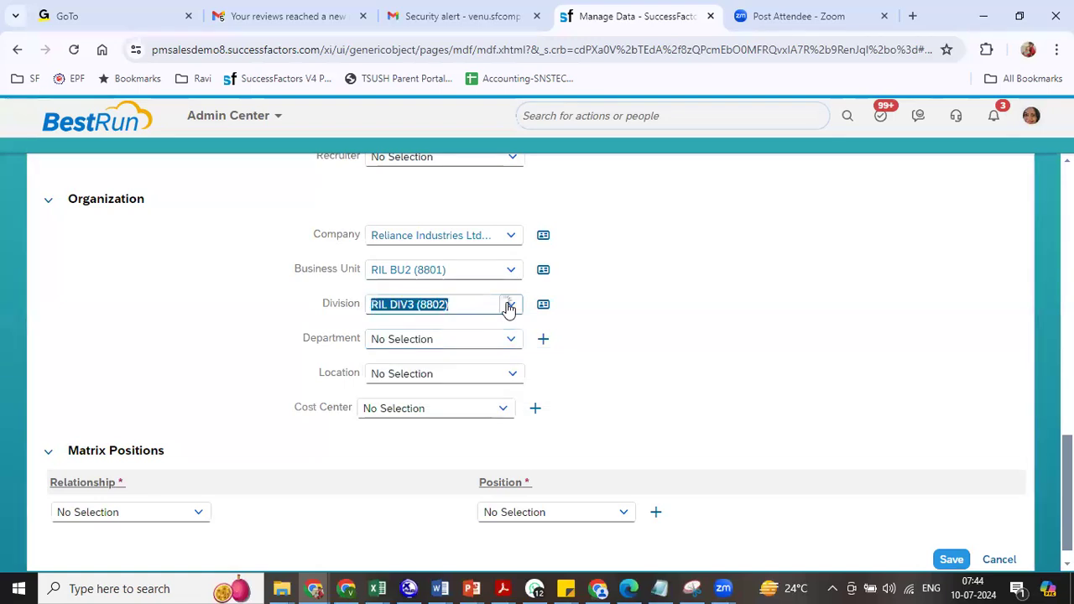
# - Change the business unit to RIL BU1 (8800) and the division to RIL DIV1 (8800)
pyautogui.click(511, 269)
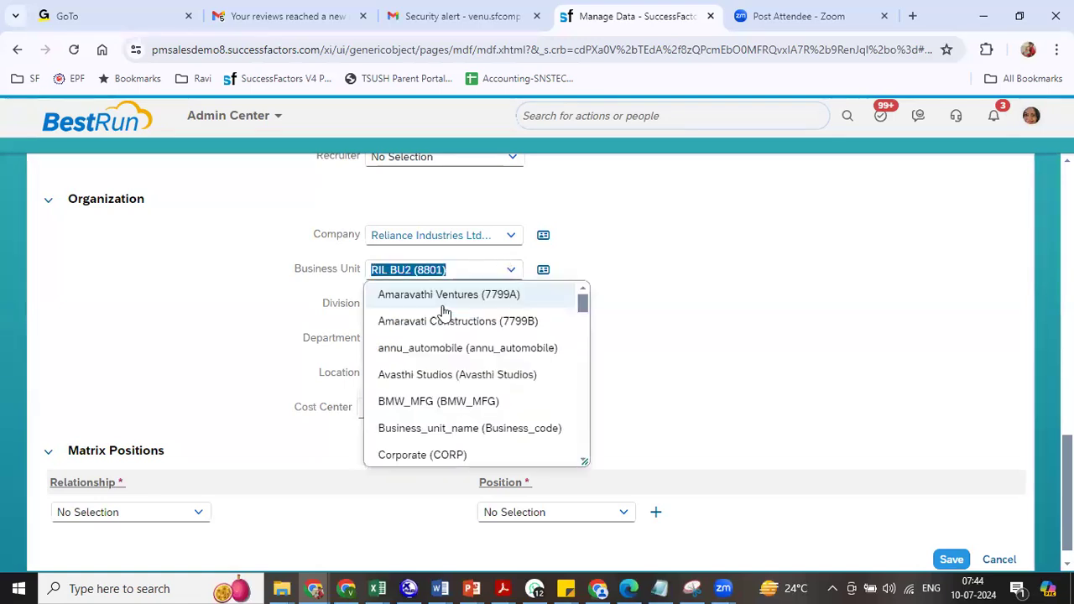
pyautogui.write('ril')
pyautogui.click(424, 294)
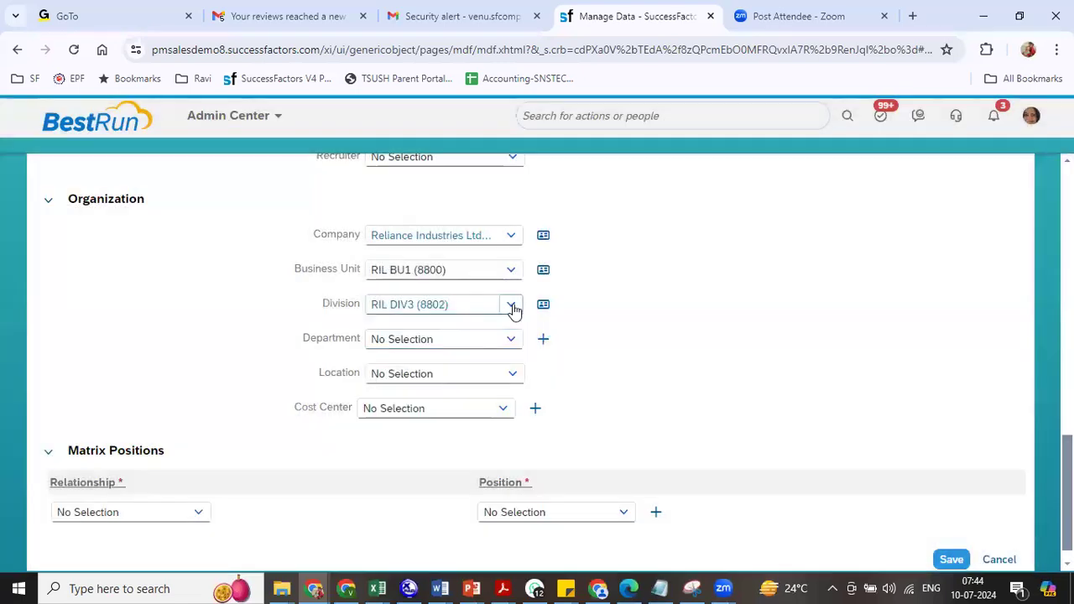
pyautogui.click(511, 305)
pyautogui.click(456, 333)
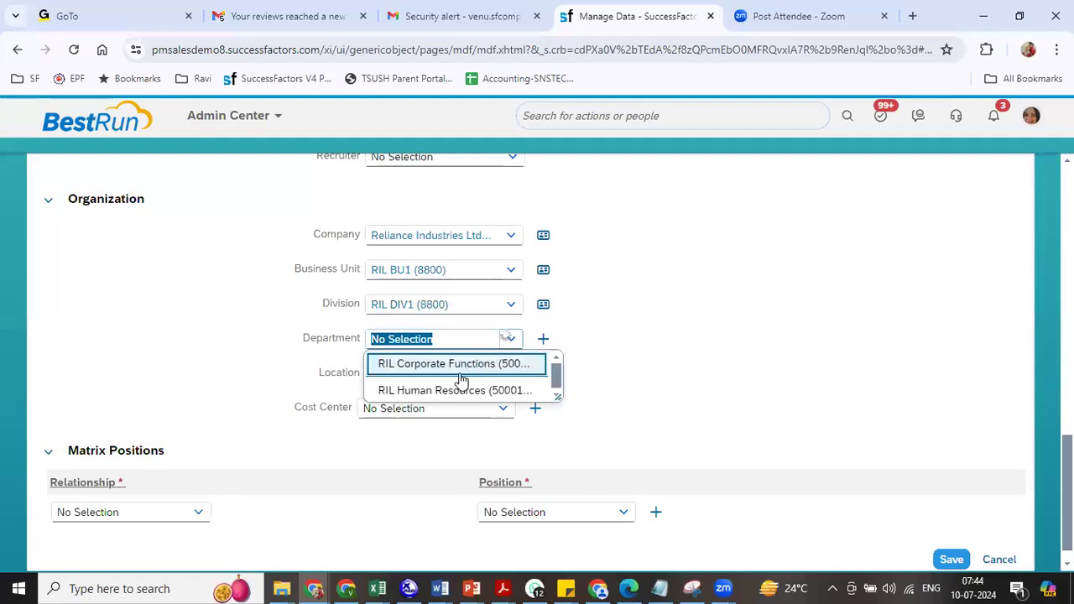
# - Set department RIL Human Resources, location RIL Bangalore, cost center RIL Regular Cost Center, and save
pyautogui.click(445, 391)
pyautogui.click(443, 378)
pyautogui.write('ril')
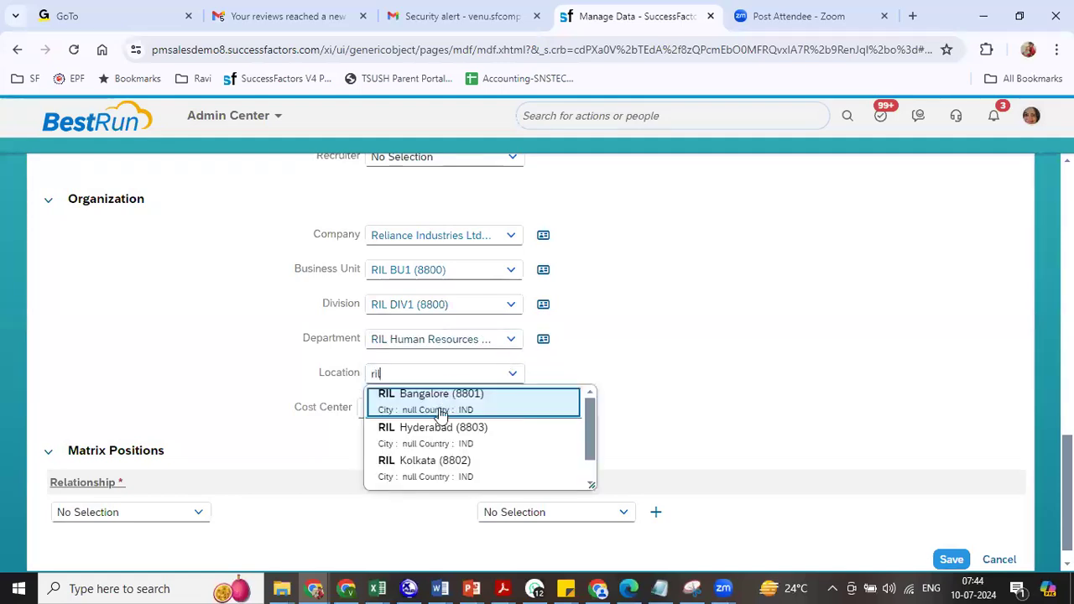
pyautogui.click(509, 410)
pyautogui.click(474, 408)
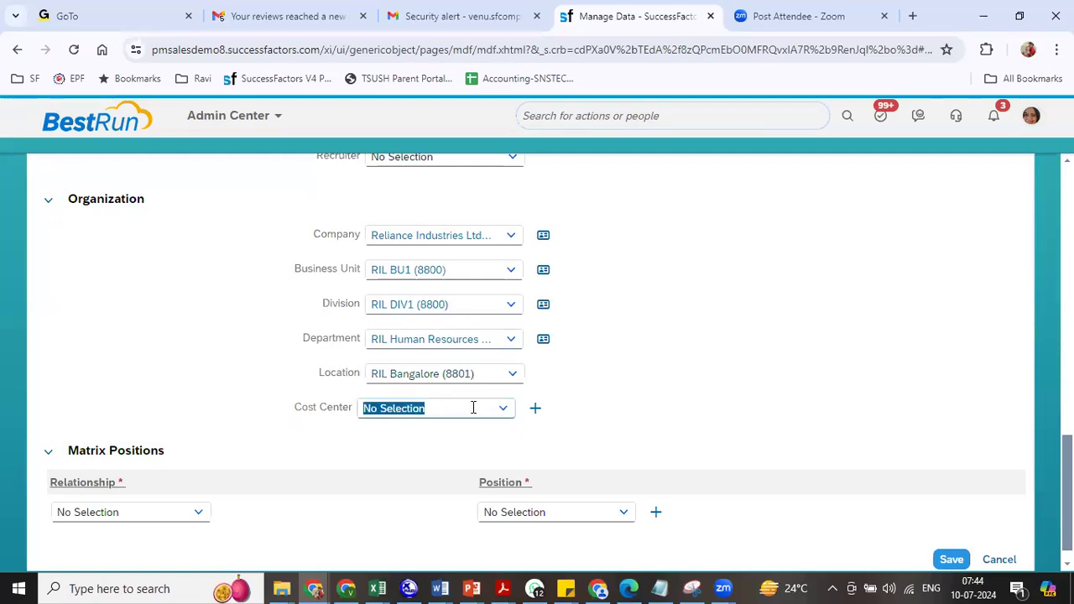
pyautogui.write('ril')
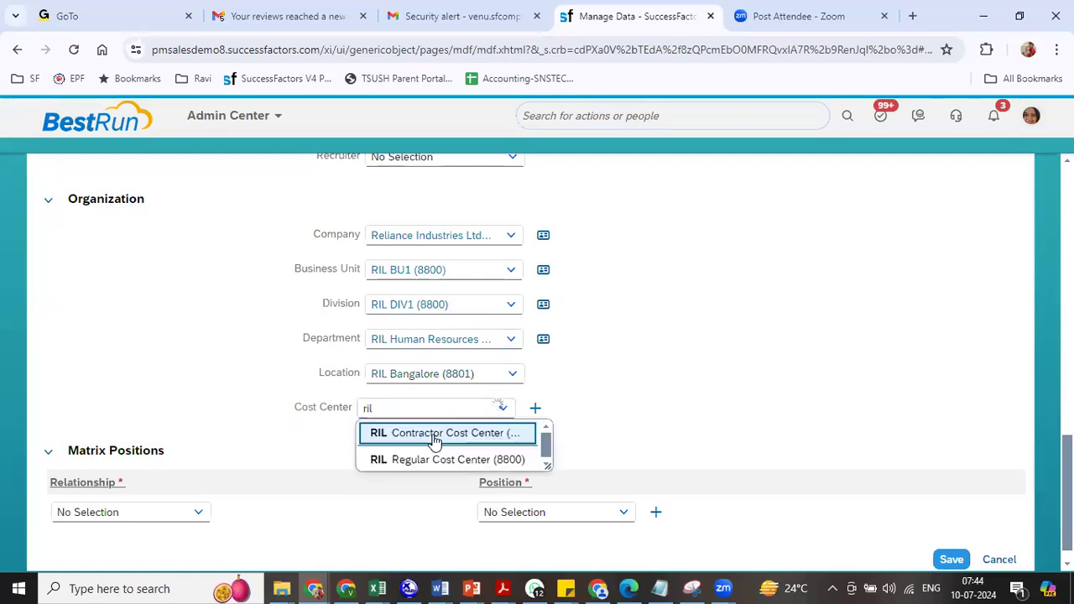
pyautogui.click(430, 456)
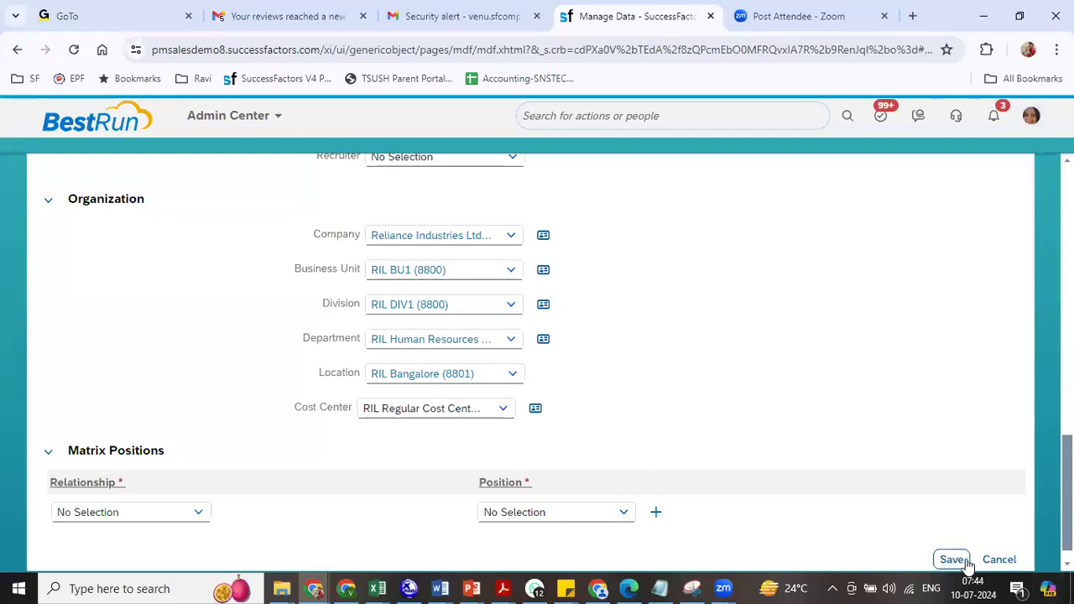
pyautogui.click(952, 560)
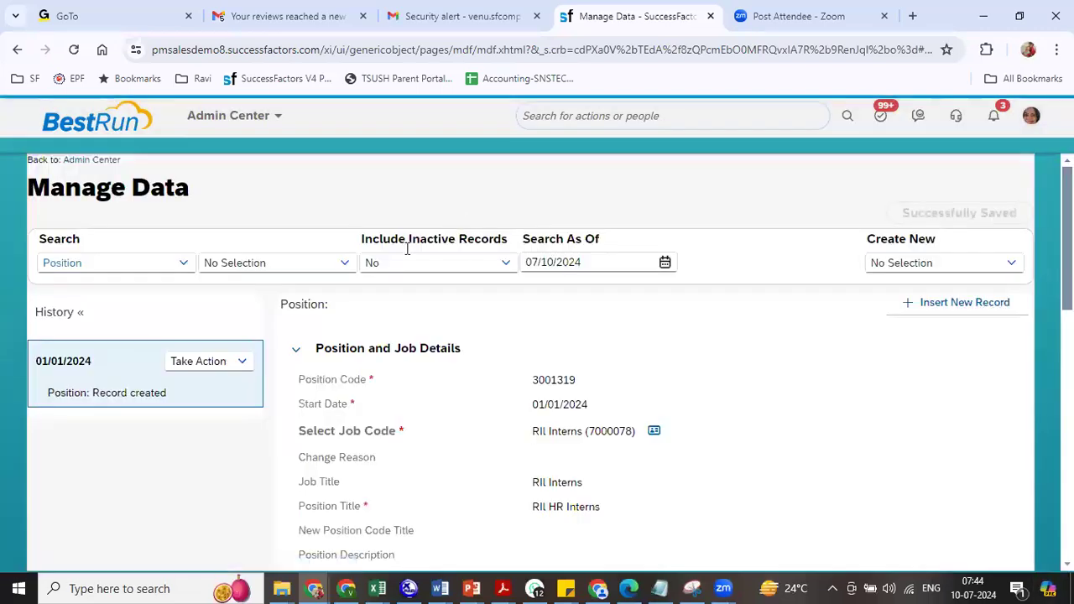
# - Go to the Org Chart module and switch it to the position-based org chart
pyautogui.click(270, 116)
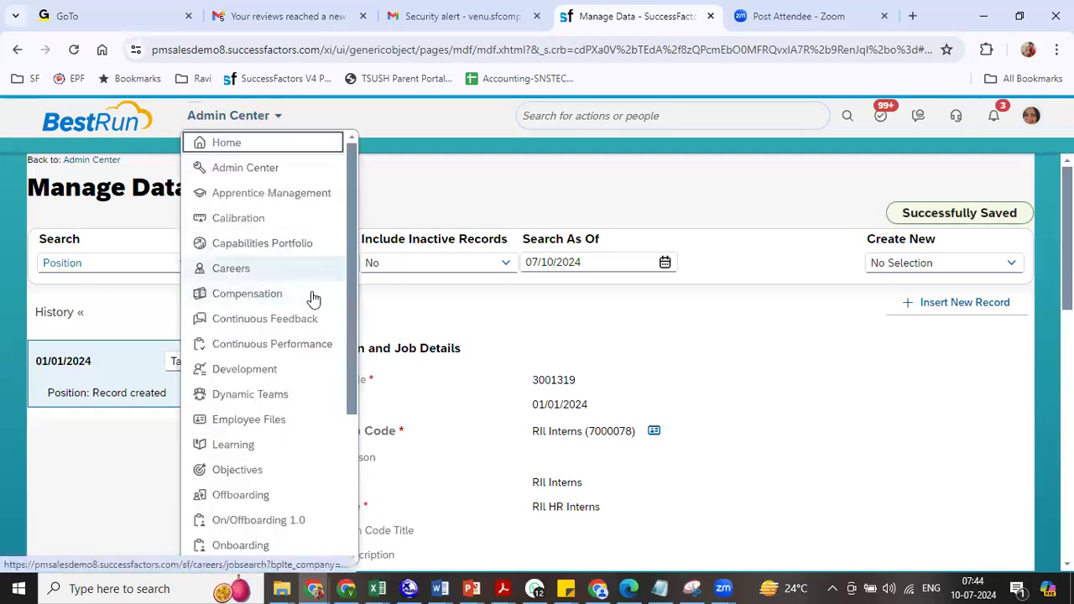
pyautogui.moveTo(348, 286); pyautogui.dragTo(347, 351)
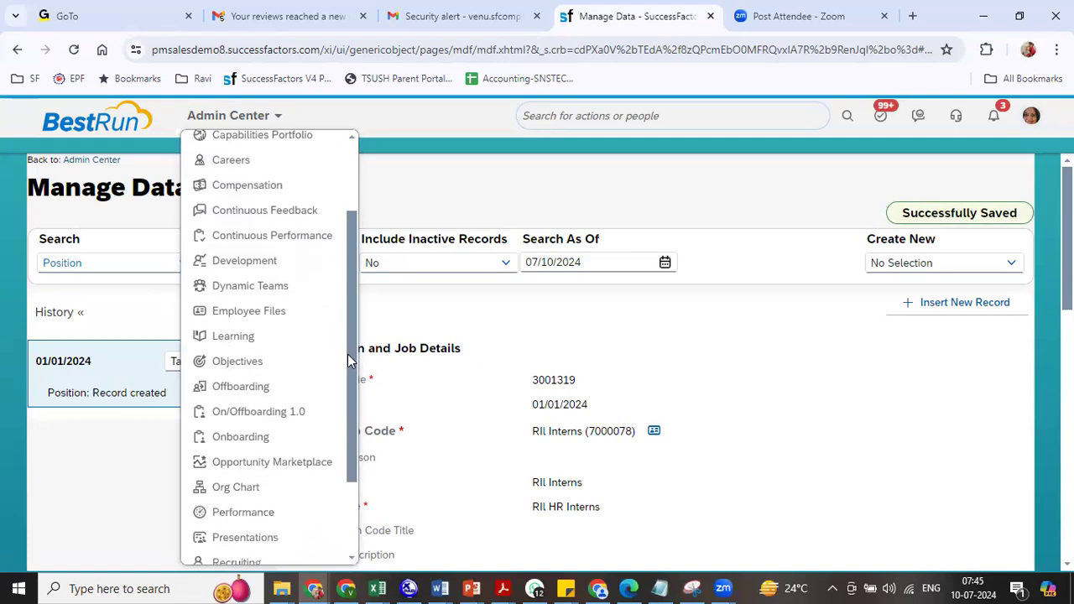
pyautogui.click(249, 474)
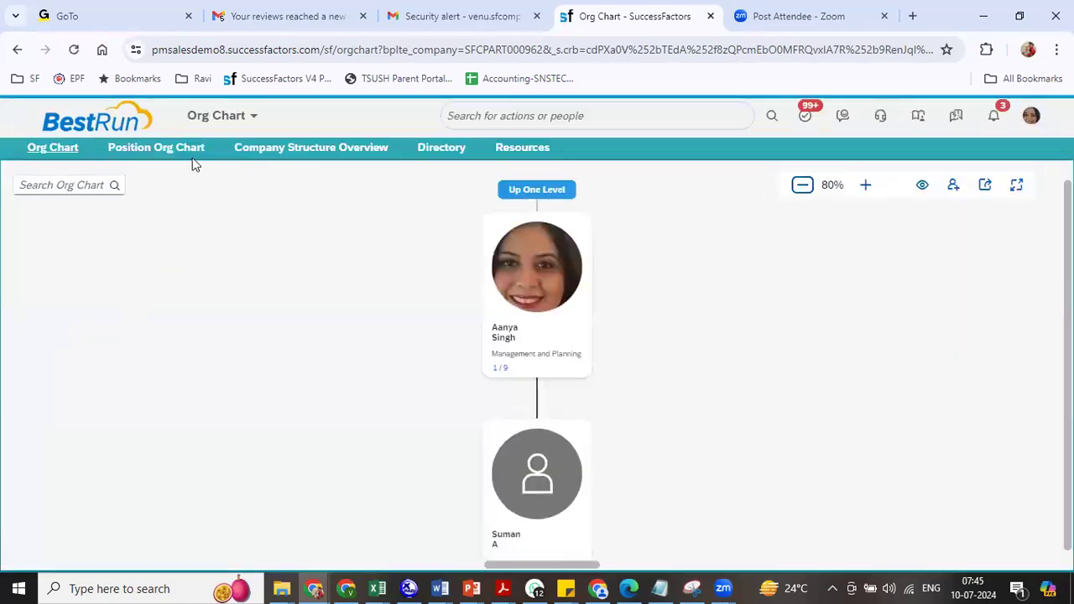
pyautogui.click(171, 149)
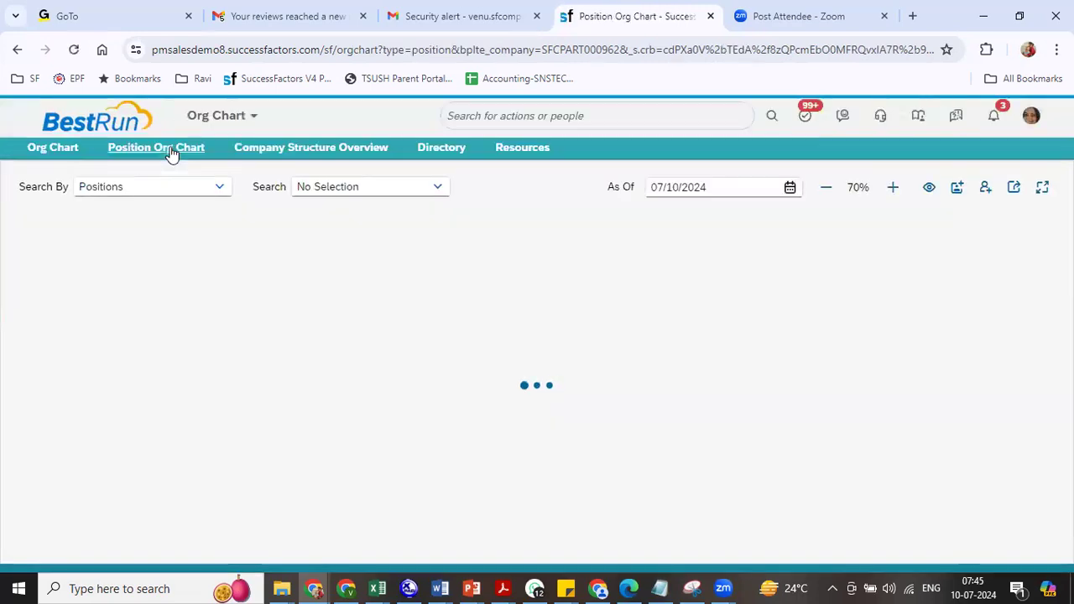
# - Search for the RIL Director position and expand RIL President 3001316, 3001317 and 3001318
pyautogui.click(384, 186)
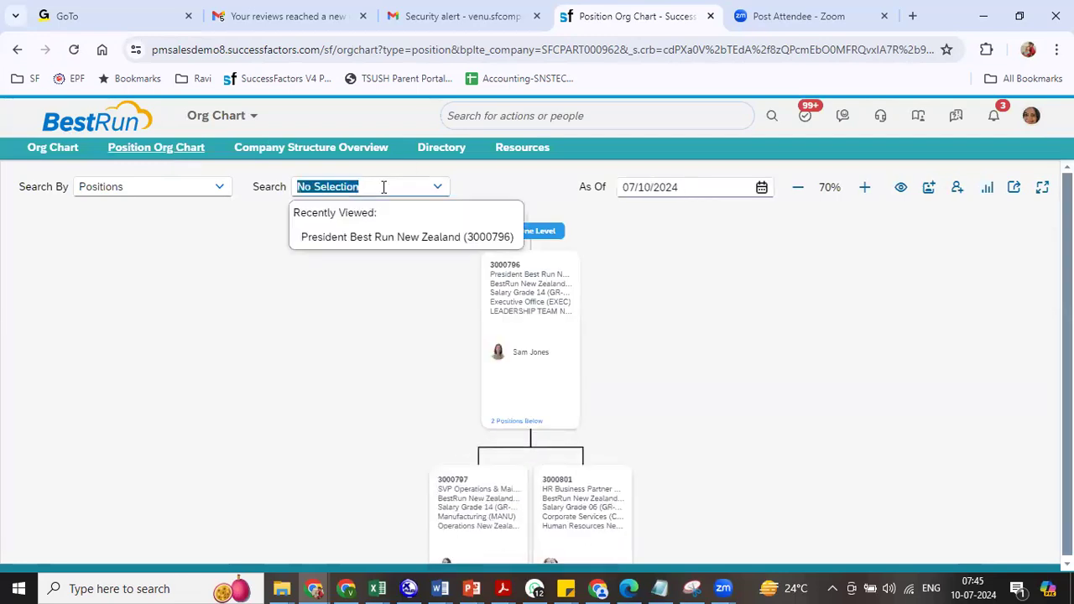
pyautogui.write('ril')
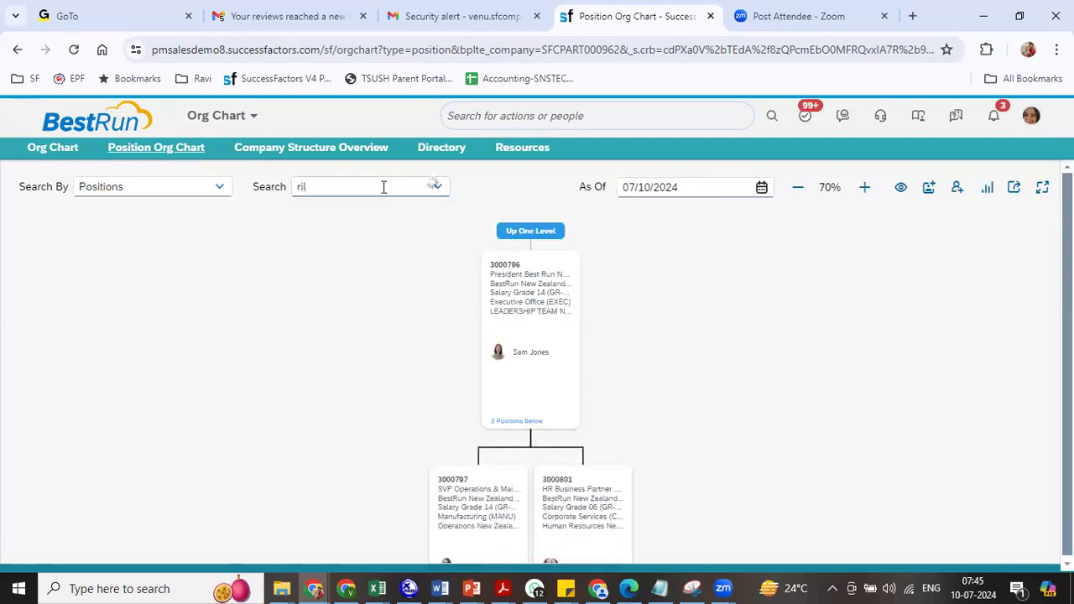
pyautogui.click(456, 218)
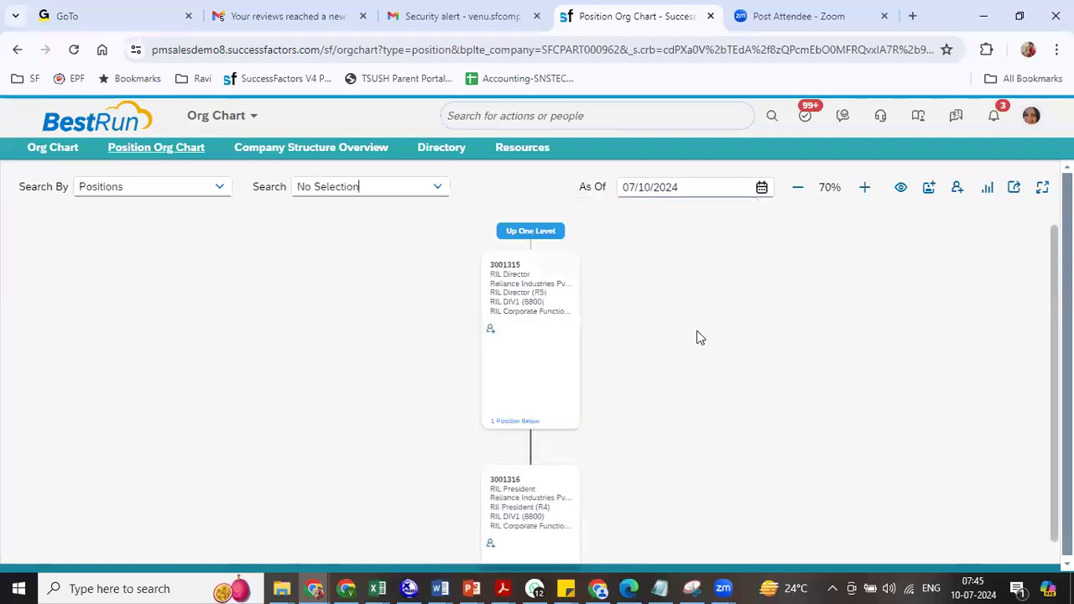
pyautogui.click(535, 231)
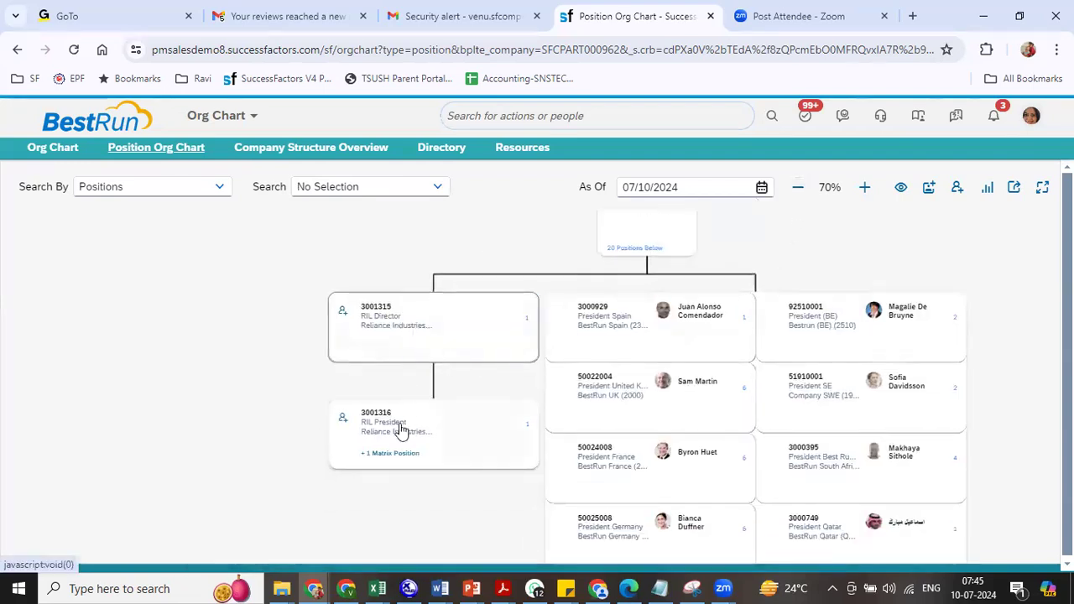
pyautogui.click(528, 427)
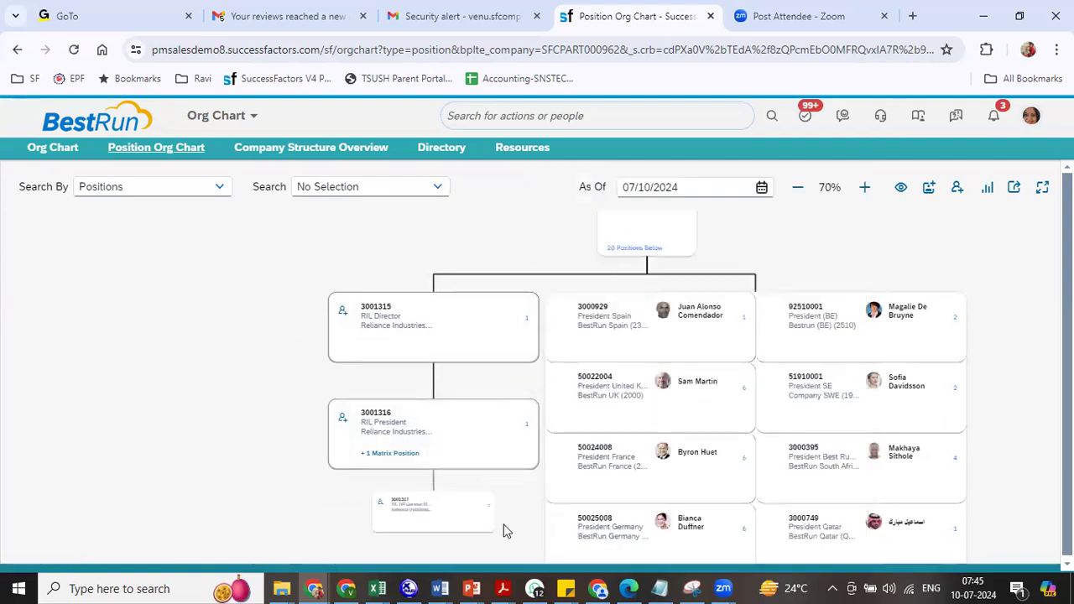
pyautogui.scroll(-3, 266, 299)
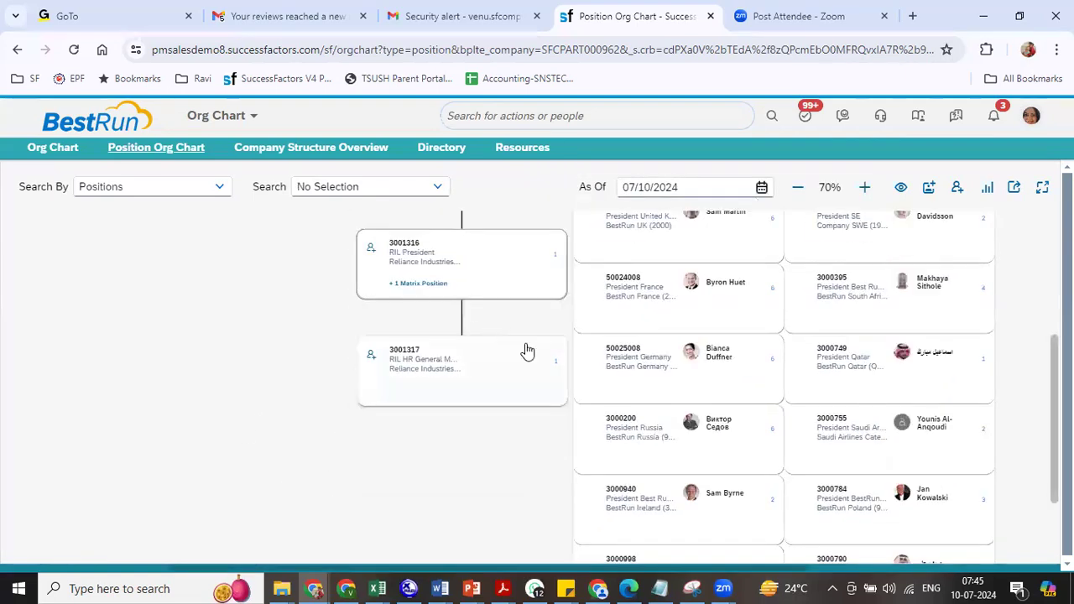
pyautogui.click(556, 363)
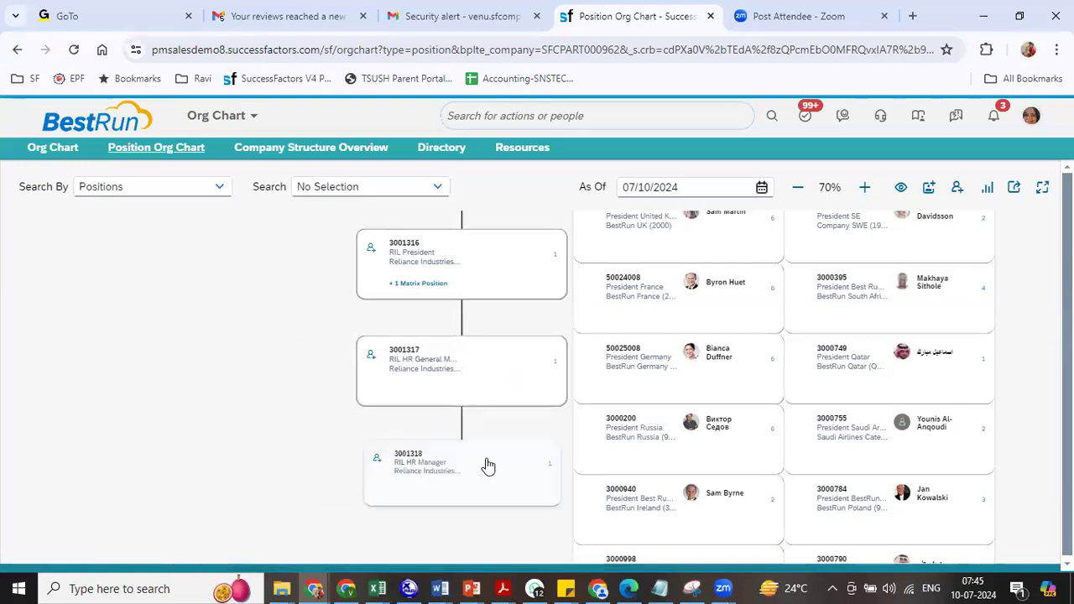
pyautogui.click(557, 479)
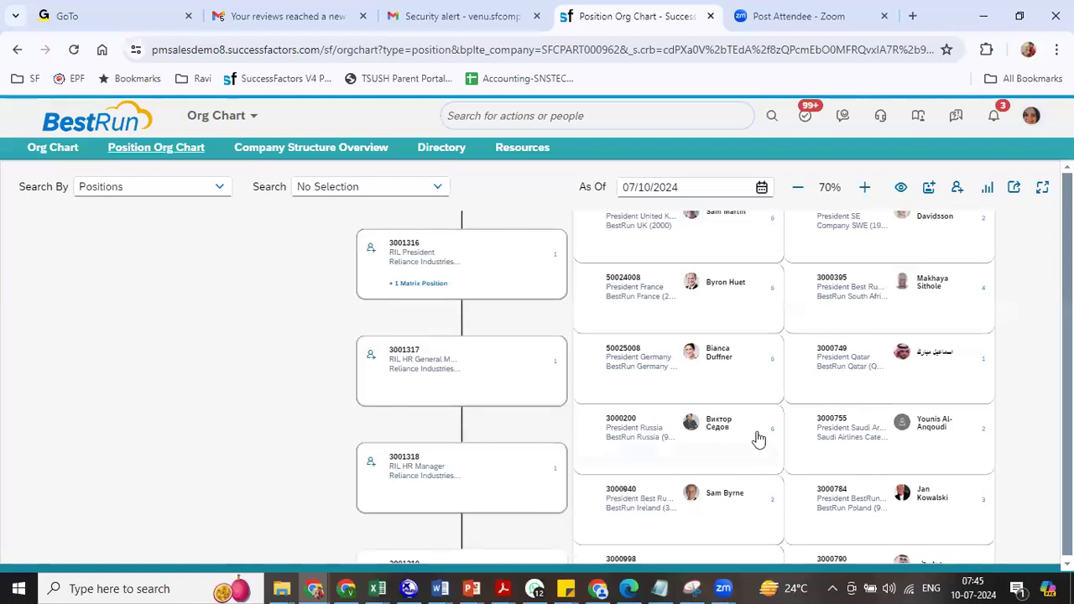
pyautogui.moveTo(222, 489)
pyautogui.mouseDown()
pyautogui.moveTo(278, 353)
pyautogui.moveTo(233, 475)
pyautogui.mouseUp()
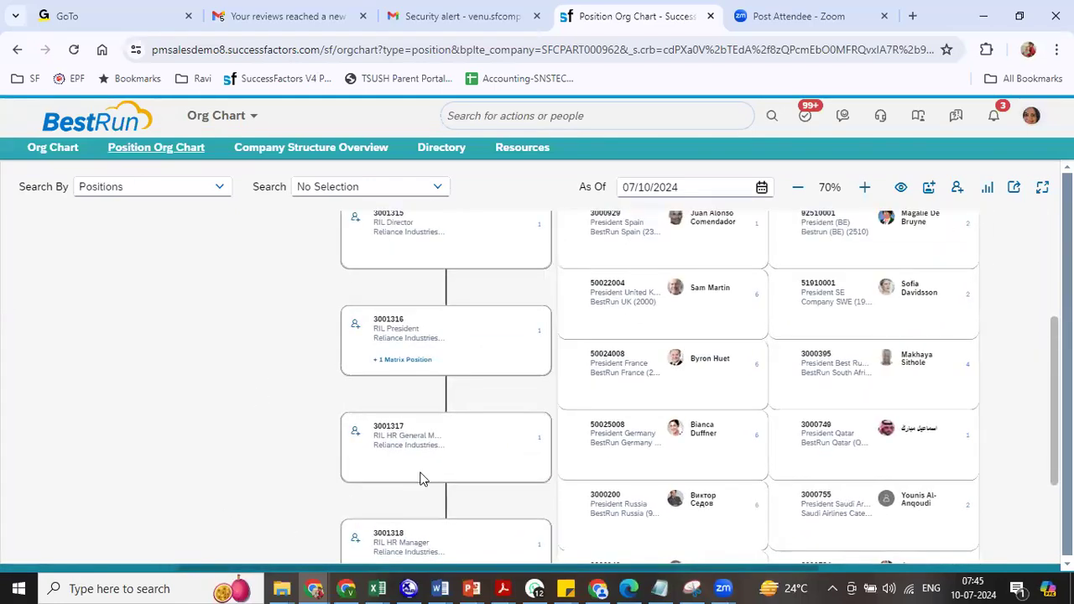
pyautogui.click(623, 249)
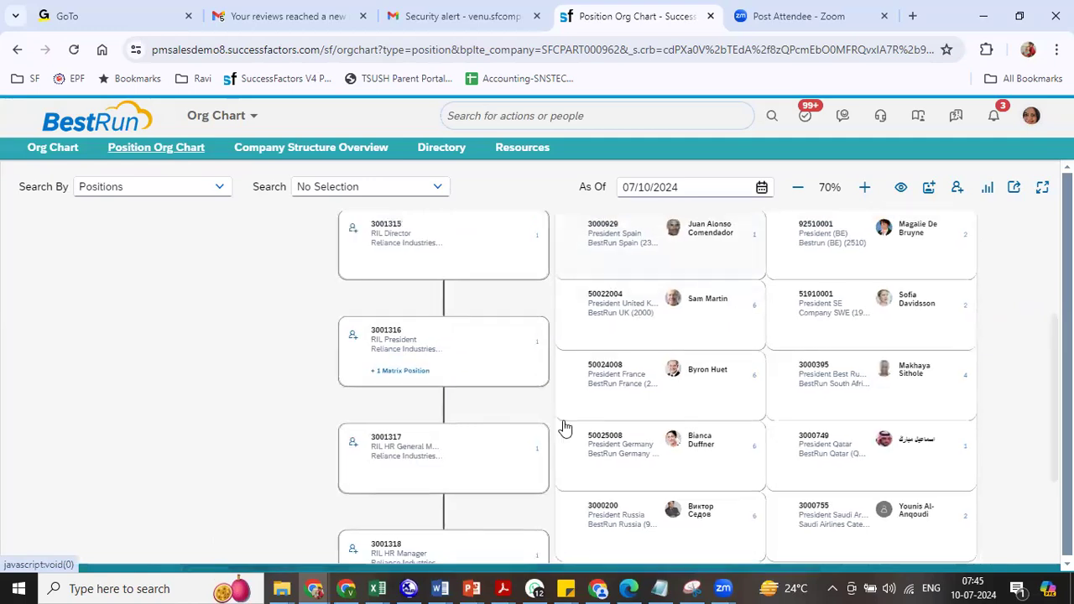
# - Reselect RIL position 3001315 and expand RIL President, HR General Manager and HR Manager down to HR Interns
pyautogui.click(361, 187)
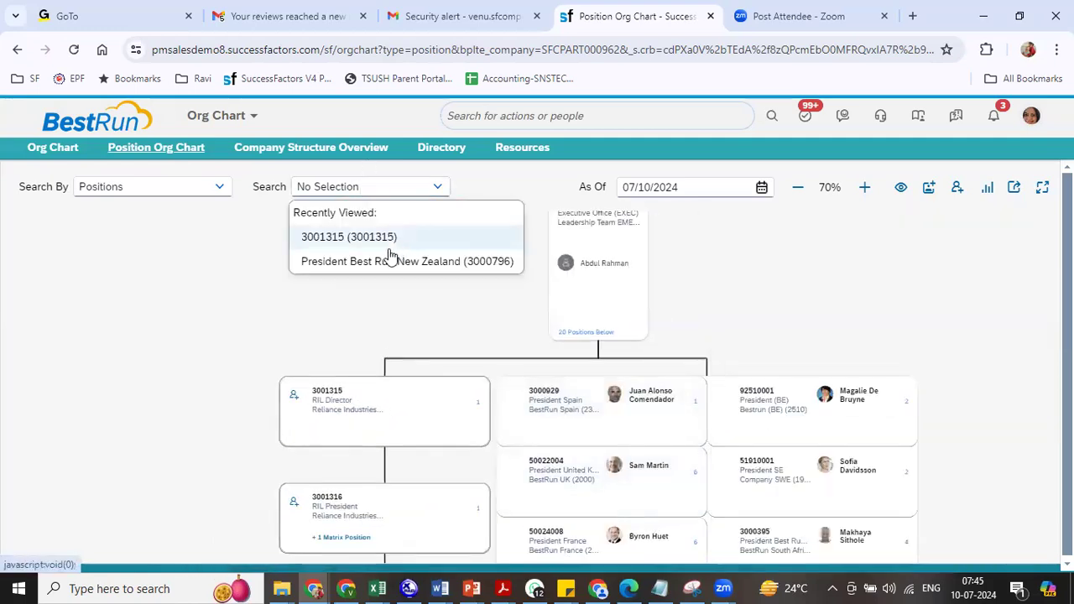
pyautogui.click(353, 186)
pyautogui.write('ril')
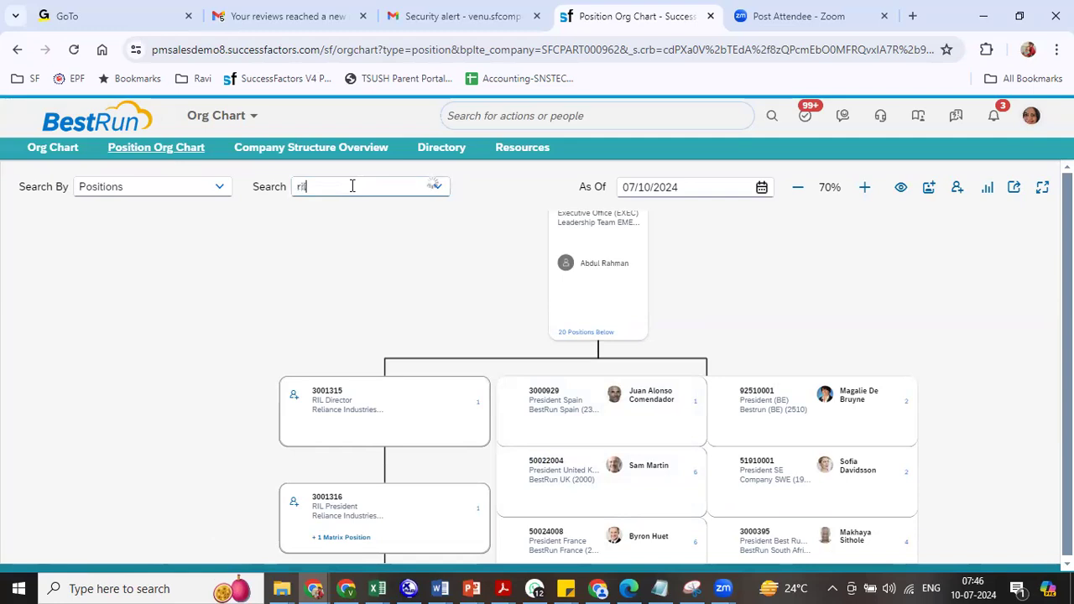
pyautogui.click(356, 221)
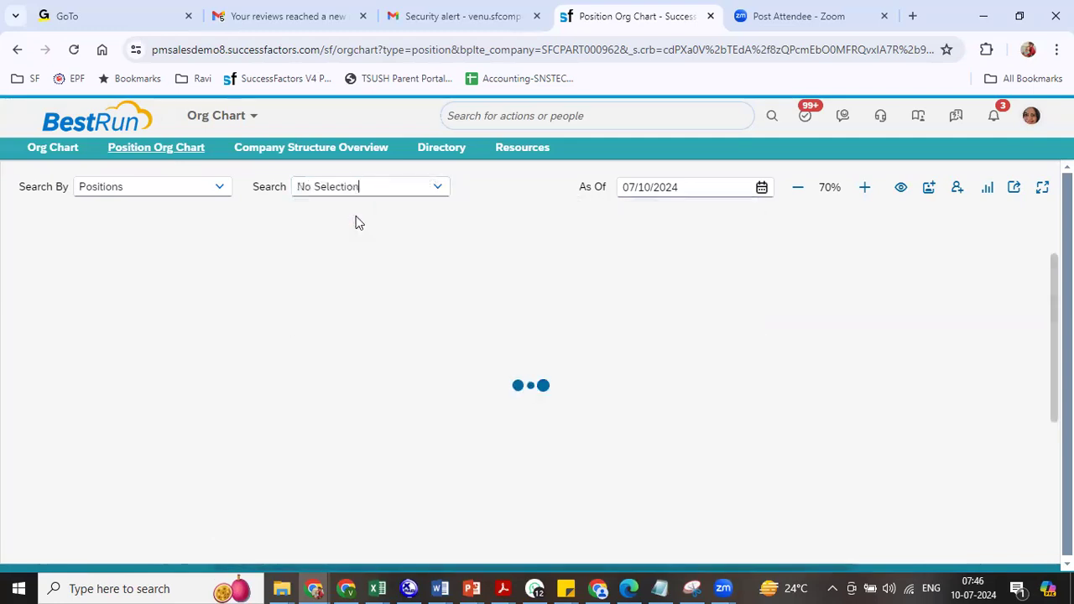
pyautogui.scroll(-3, 684, 330)
pyautogui.click(541, 507)
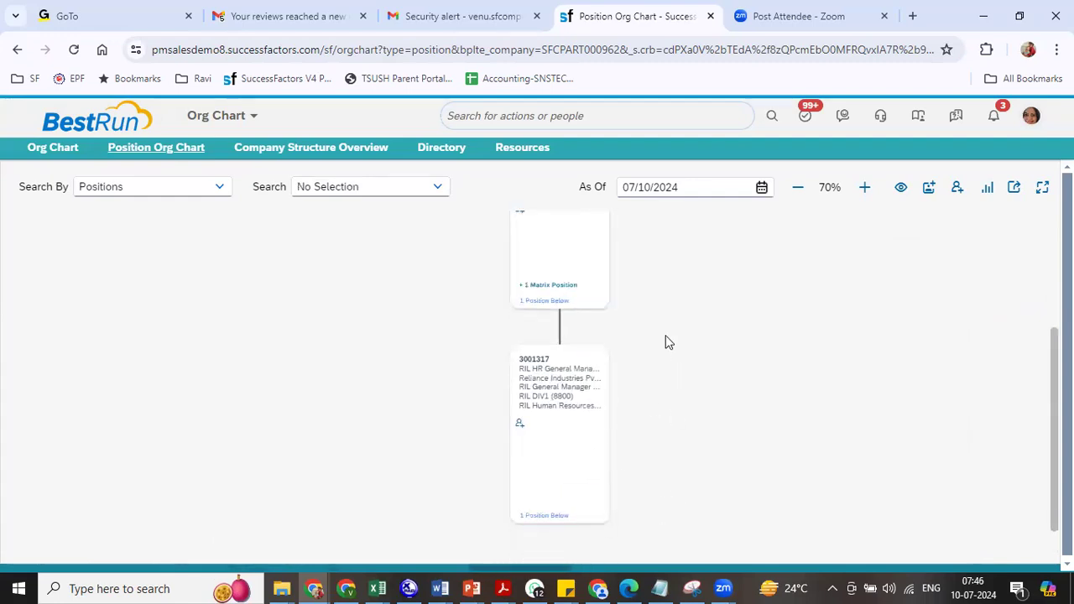
pyautogui.click(555, 517)
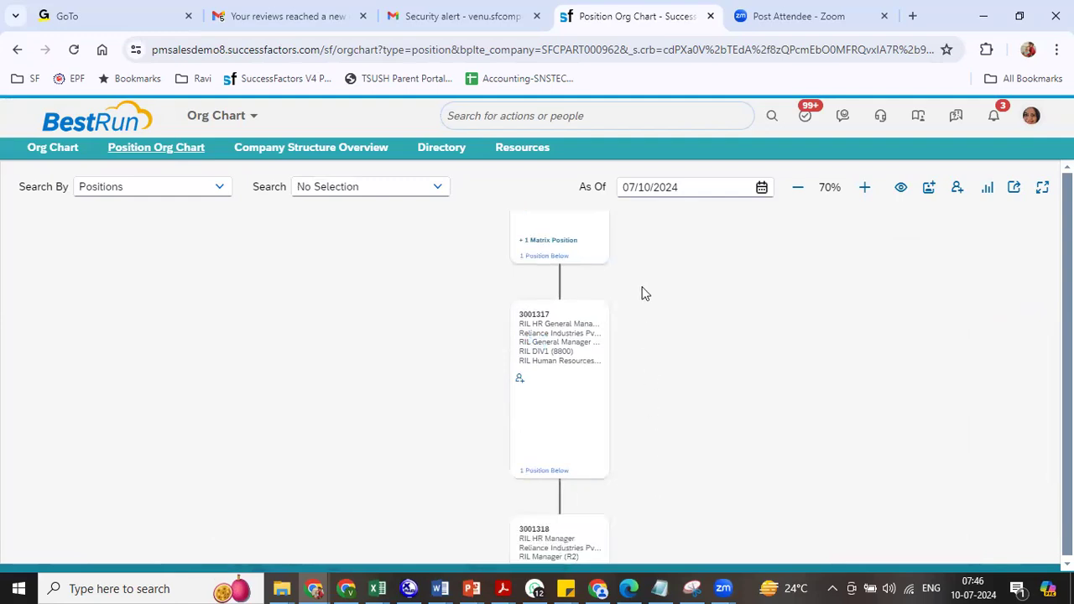
pyautogui.click(537, 547)
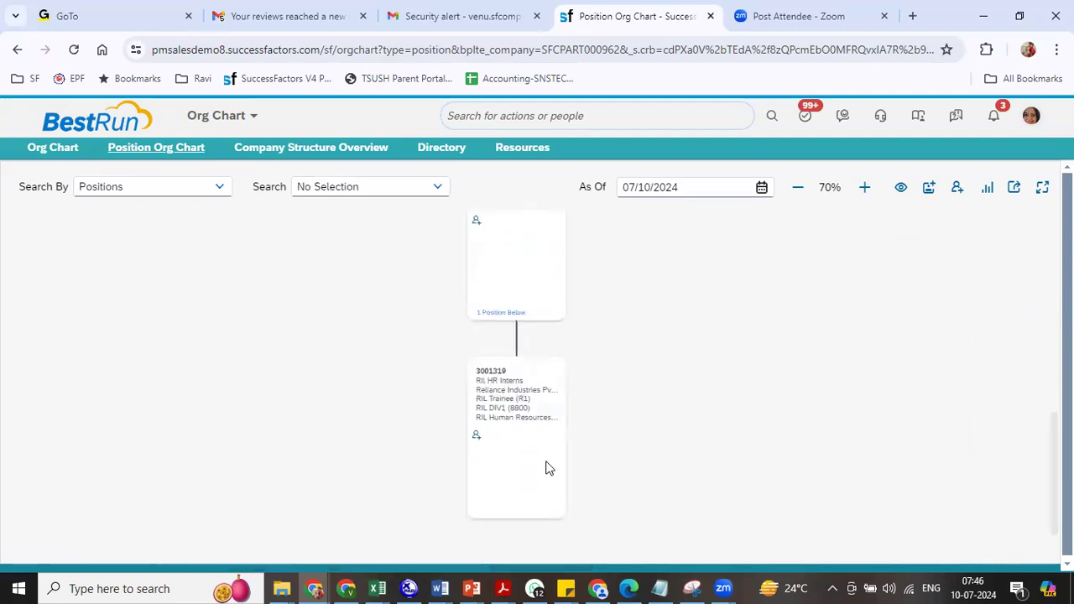
# - Pan the chart back up to RIL President and bring up the org chart tab's options
pyautogui.moveTo(651, 431); pyautogui.dragTo(638, 555)
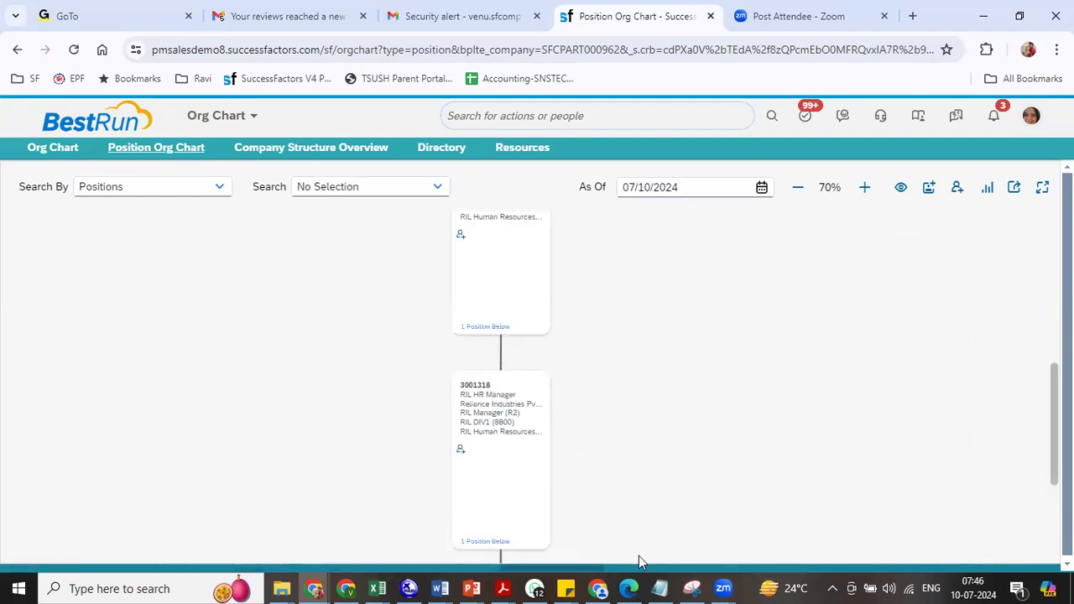
pyautogui.moveTo(631, 404); pyautogui.dragTo(624, 314)
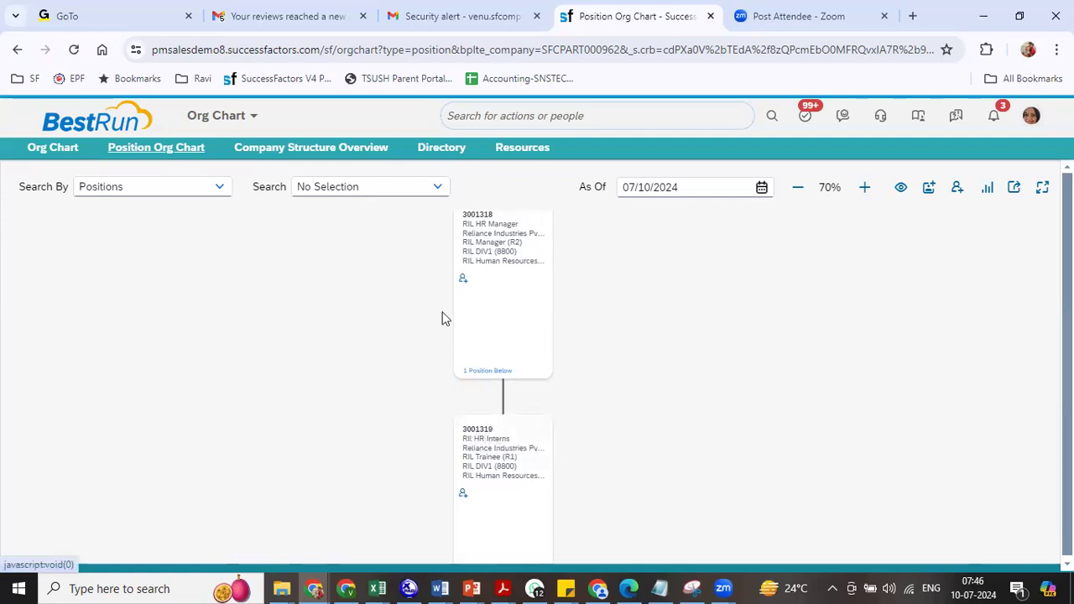
pyautogui.click(485, 239)
pyautogui.click(392, 271)
pyautogui.moveTo(392, 271); pyautogui.dragTo(360, 487)
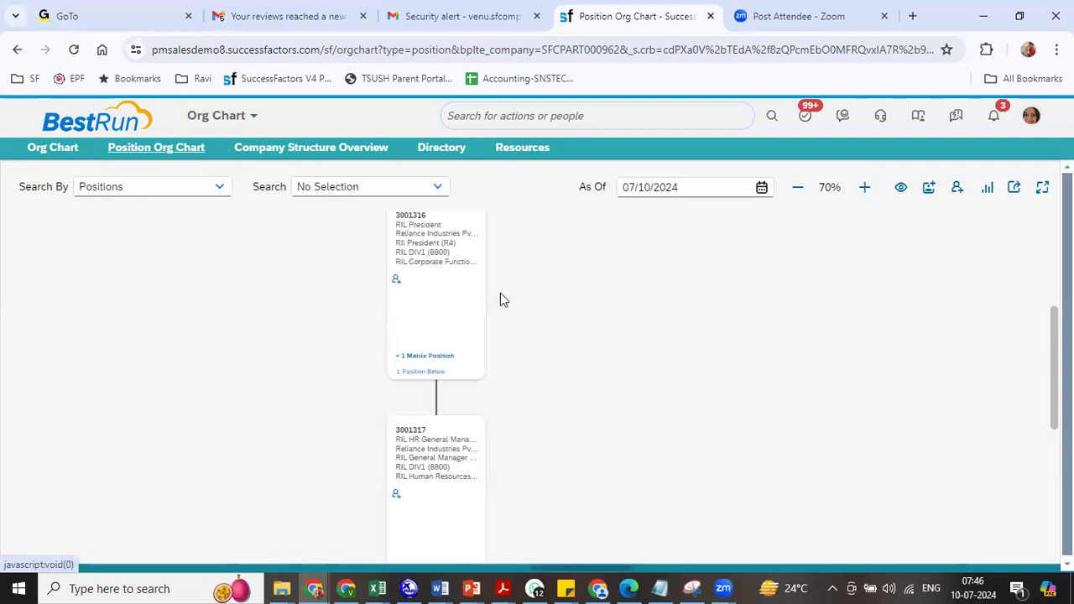
pyautogui.scroll(4, 501, 298)
pyautogui.rightClick(398, 330)
pyautogui.click(296, 406)
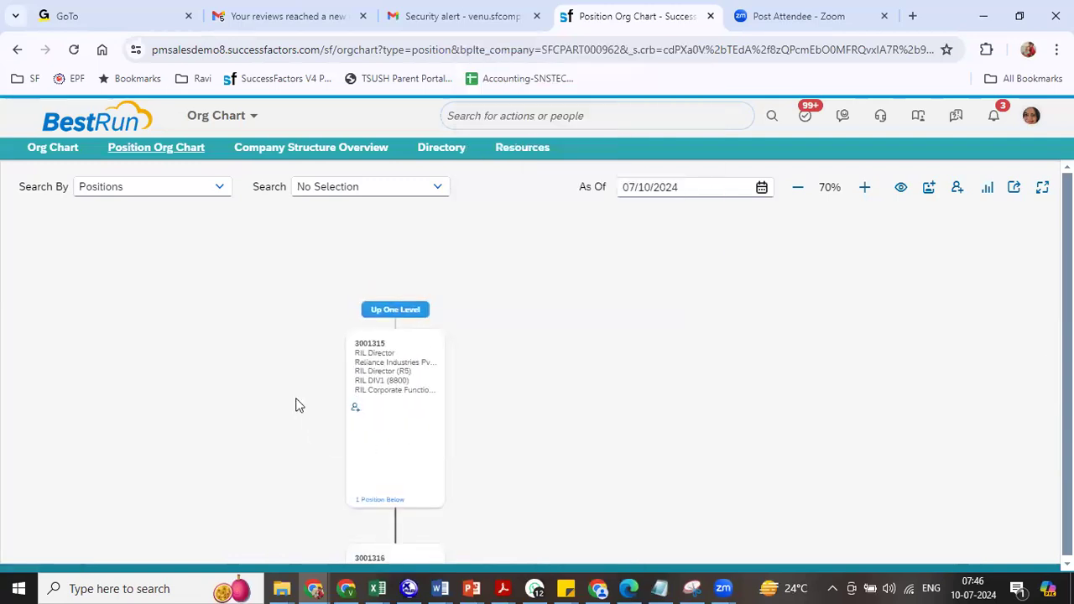
pyautogui.rightClick(635, 25)
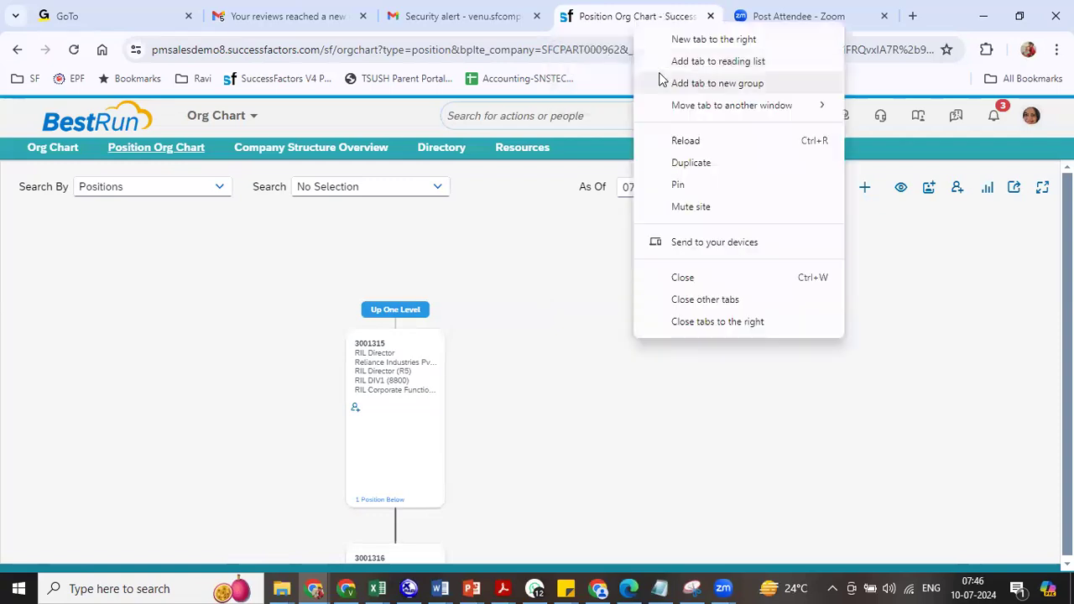
# - Duplicate the Position Org Chart tab and switch to the copy
pyautogui.click(687, 162)
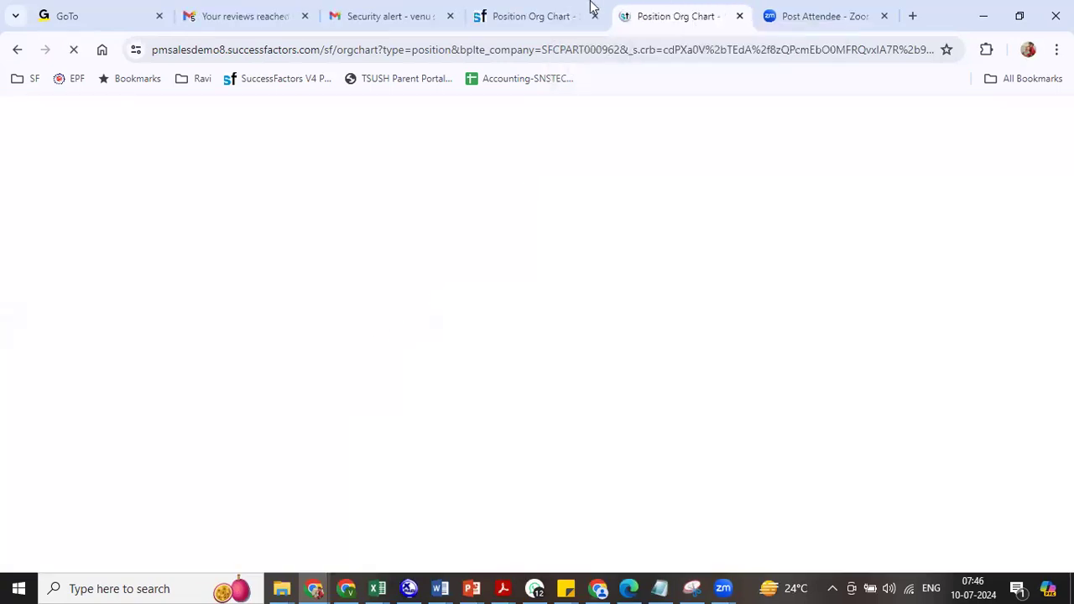
pyautogui.click(546, 13)
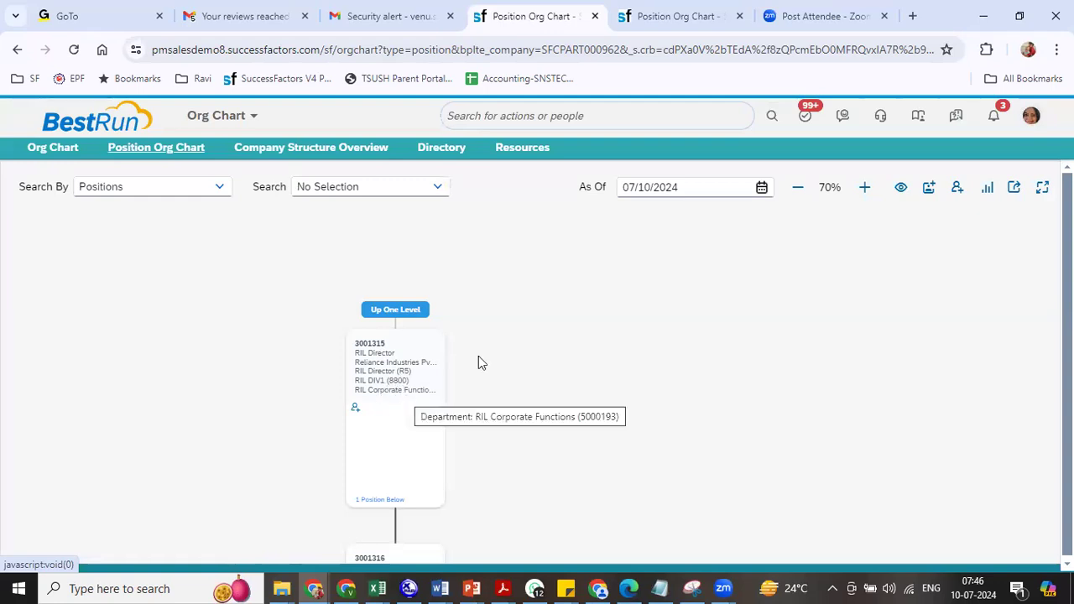
pyautogui.click(666, 21)
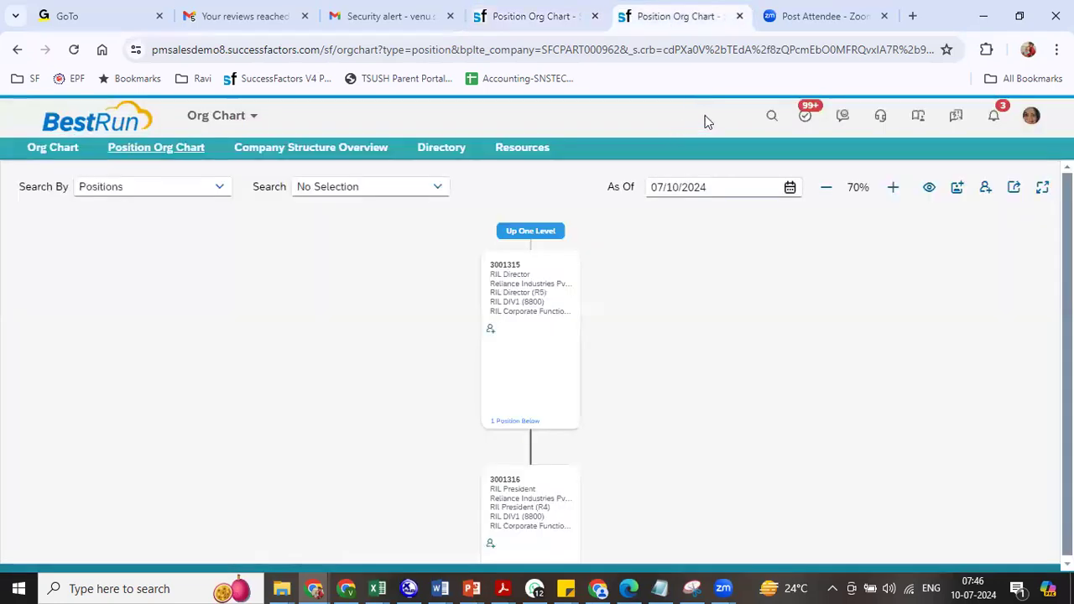
# - Search 'org' in the admin search and open Org Chart Configuration
pyautogui.click(710, 116)
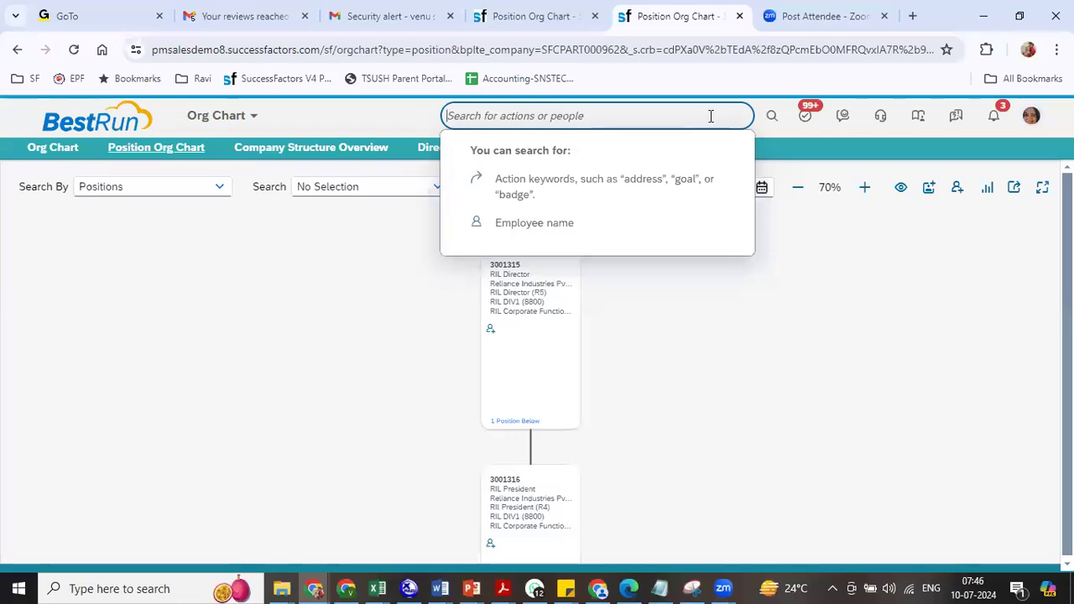
pyautogui.write('org chart con')
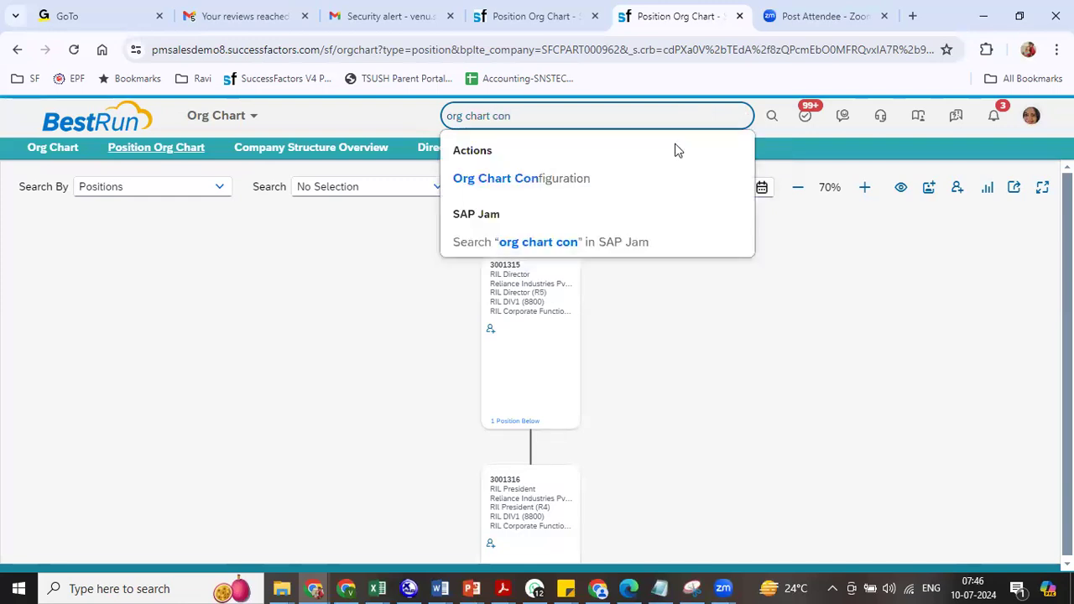
pyautogui.click(552, 180)
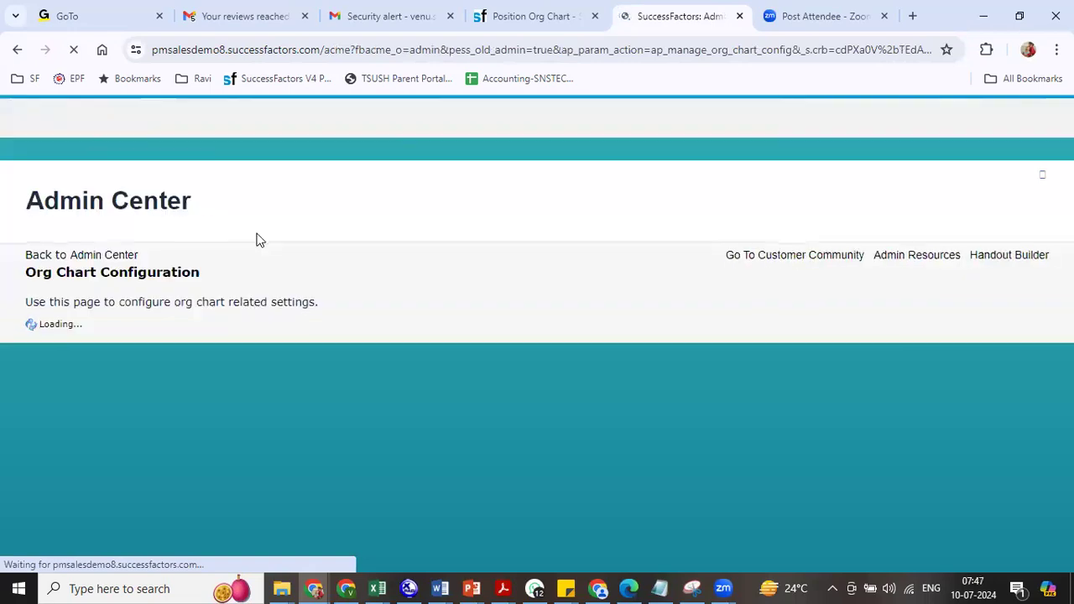
# - Untick Company, Pay Grade, Division and Department on position org chart cards, then return to the Position Org Chart tab
pyautogui.click(319, 320)
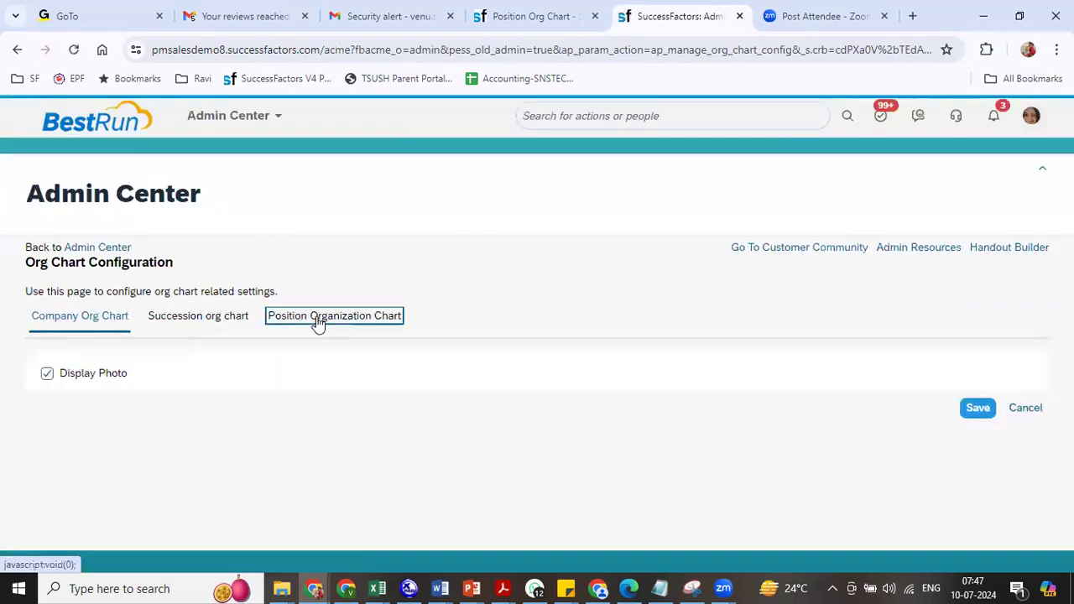
pyautogui.scroll(-3, 175, 217)
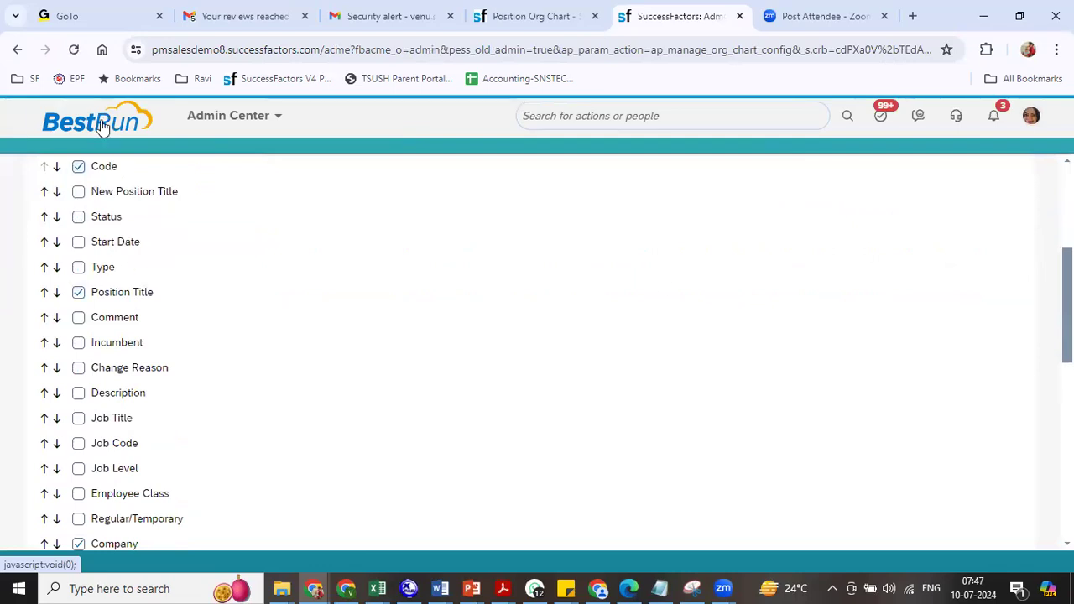
pyautogui.scroll(-3, 1019, 407)
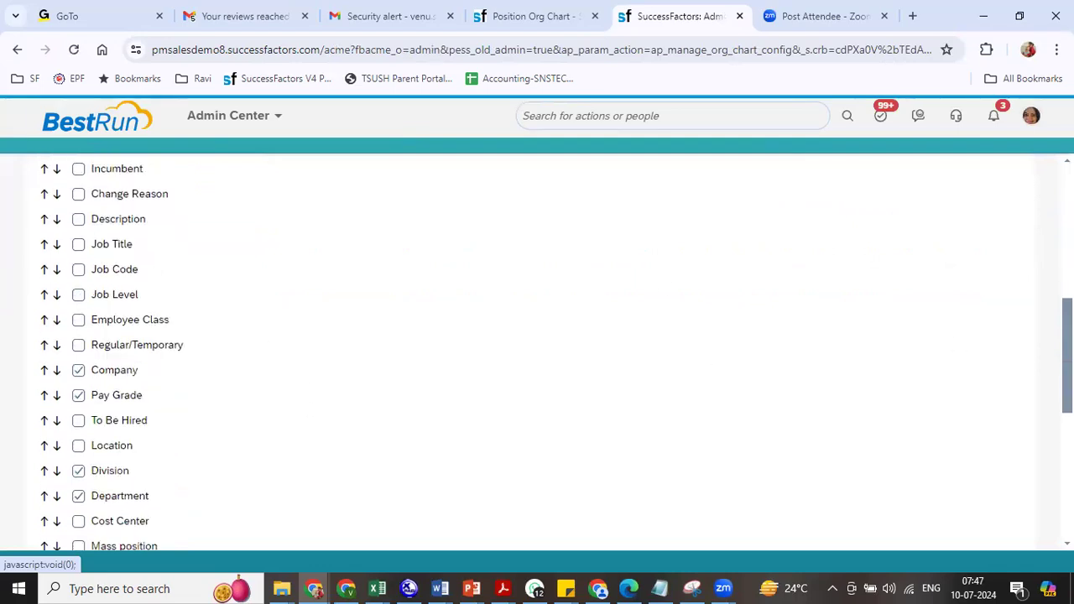
pyautogui.click(128, 245)
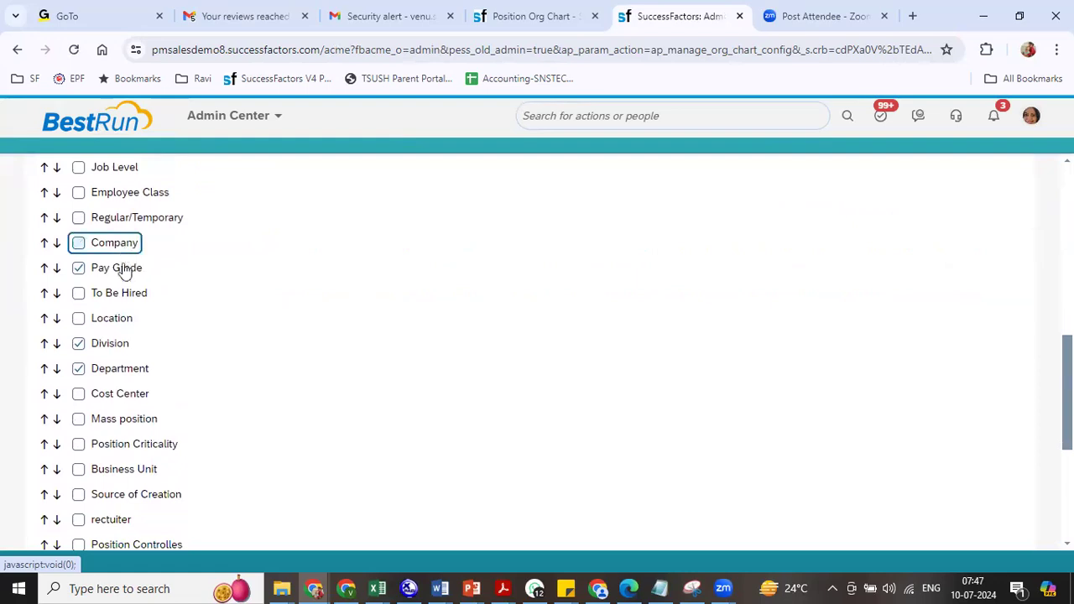
pyautogui.click(120, 269)
pyautogui.click(117, 344)
pyautogui.click(118, 370)
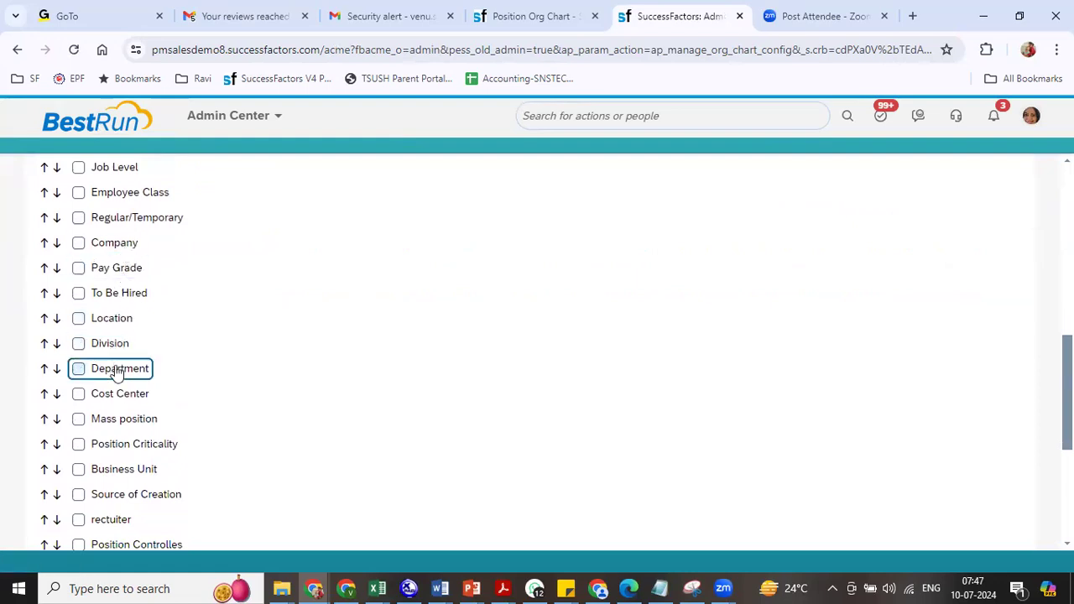
pyautogui.scroll(3, 537, 353)
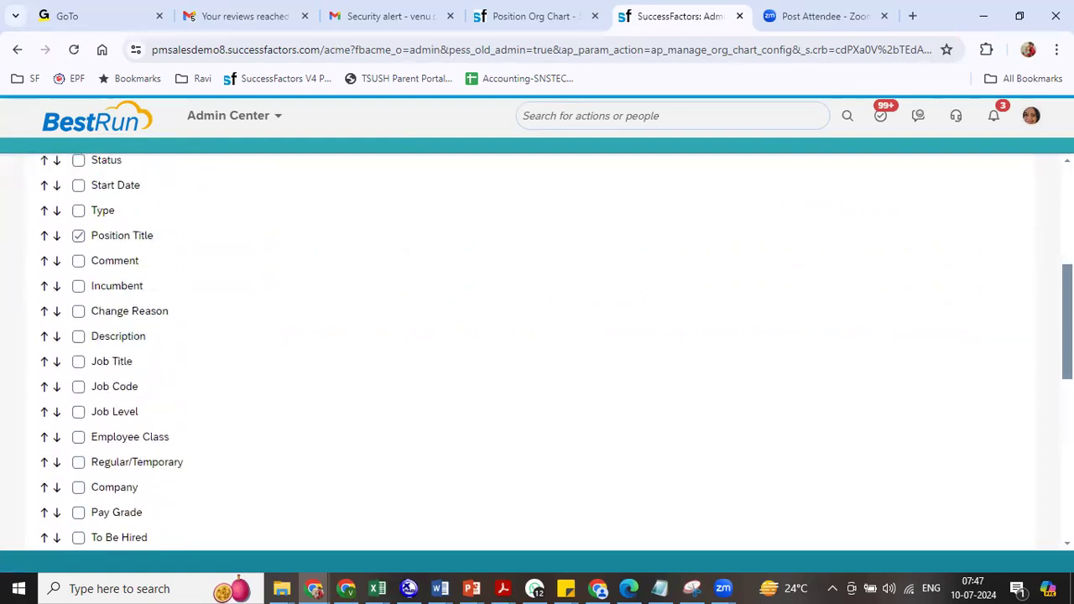
pyautogui.scroll(-1, 537, 353)
pyautogui.scroll(-6, 537, 353)
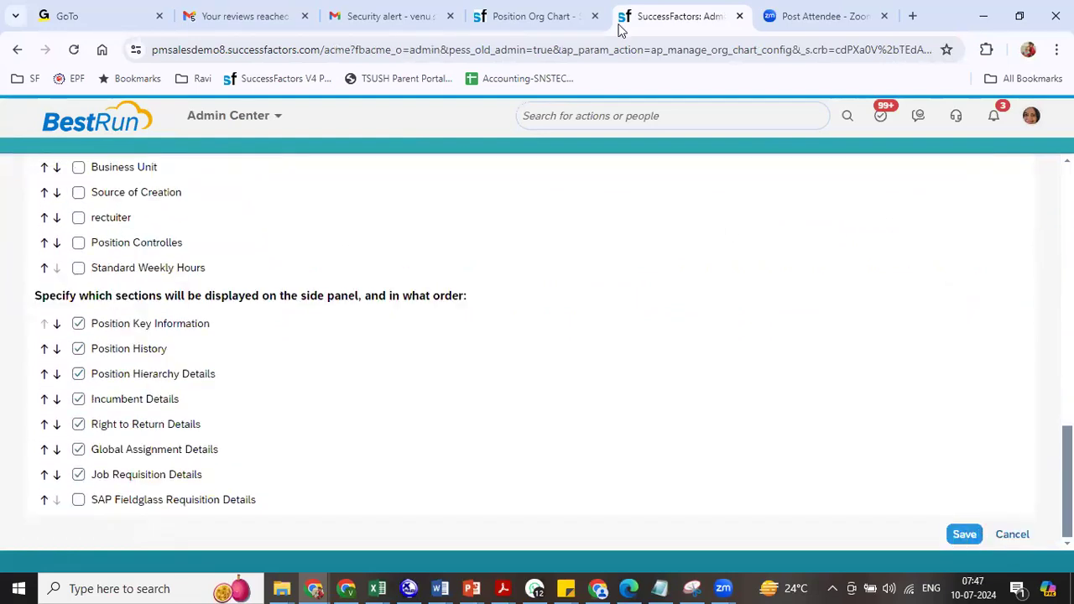
pyautogui.click(504, 15)
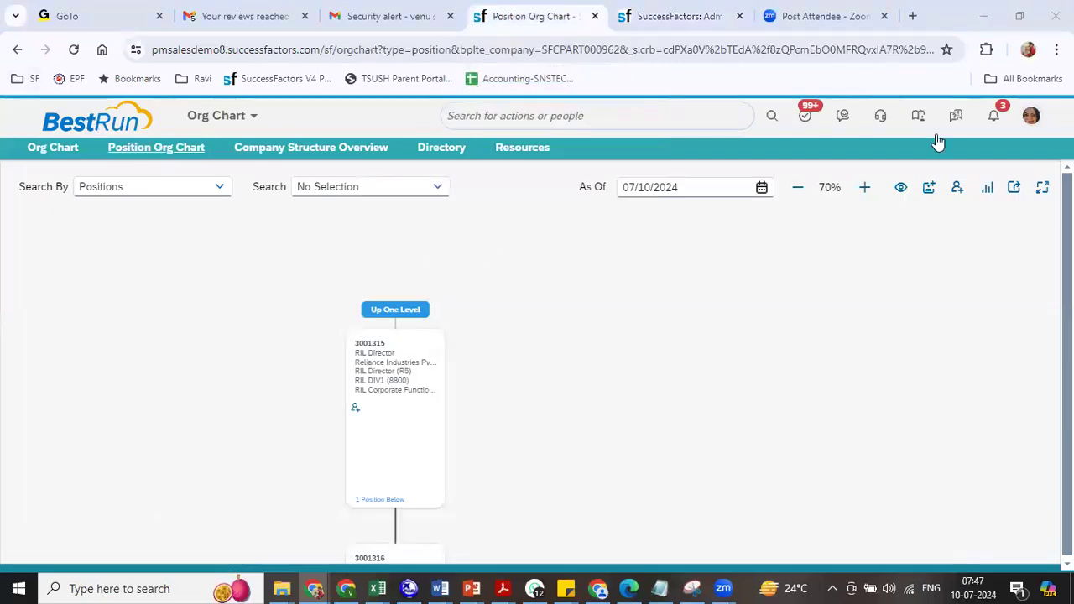
# - Reload the chart, expand below RIL President and HR General Manager, and open 3001316 RIL President's details
pyautogui.click(75, 50)
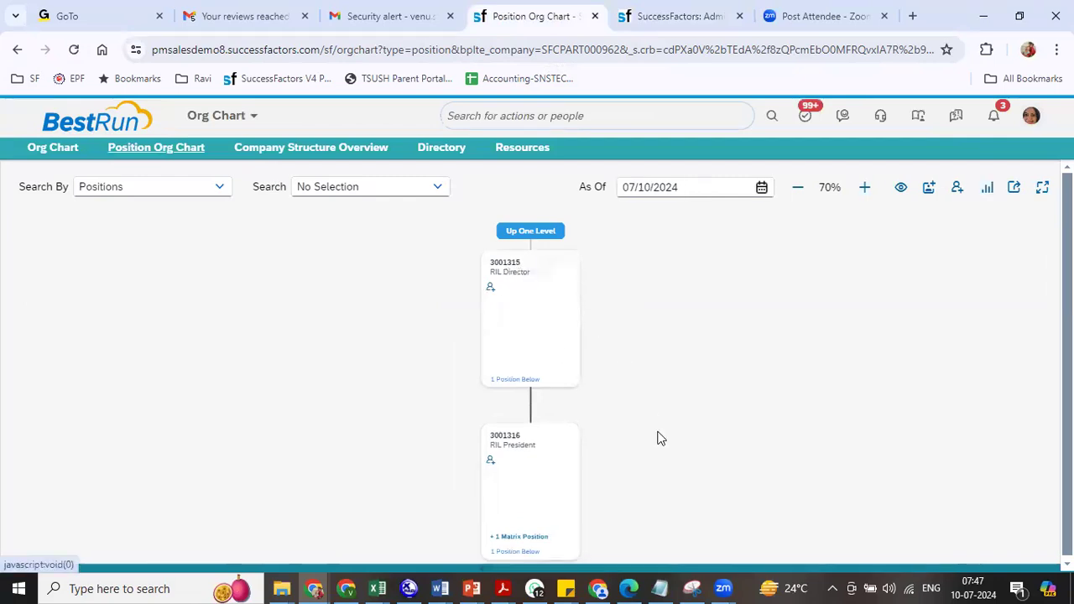
pyautogui.scroll(-3, 659, 437)
pyautogui.click(526, 406)
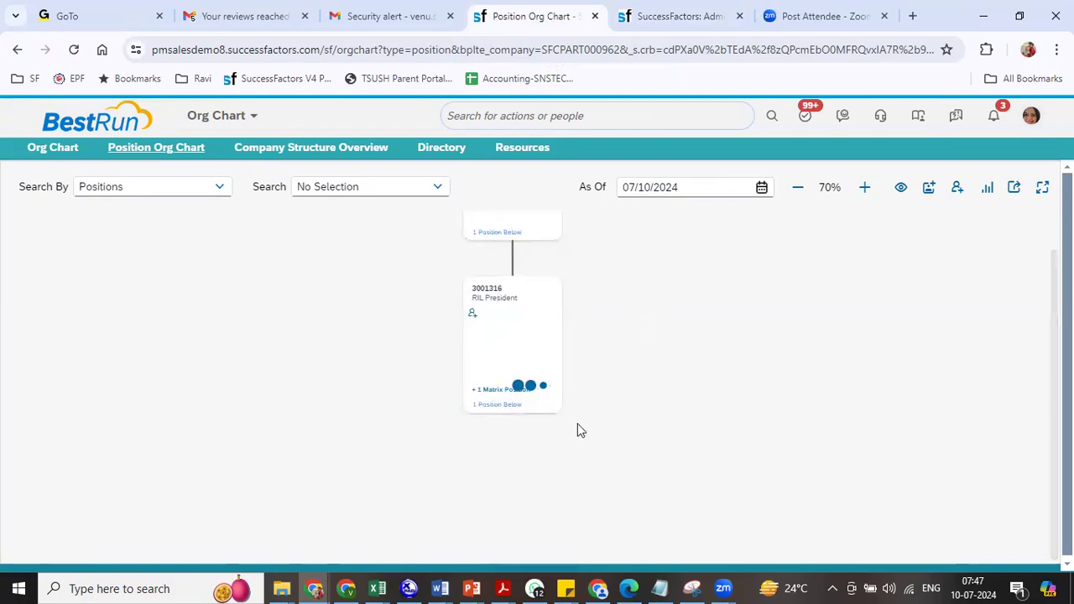
pyautogui.moveTo(651, 451); pyautogui.dragTo(607, 340)
pyautogui.click(492, 472)
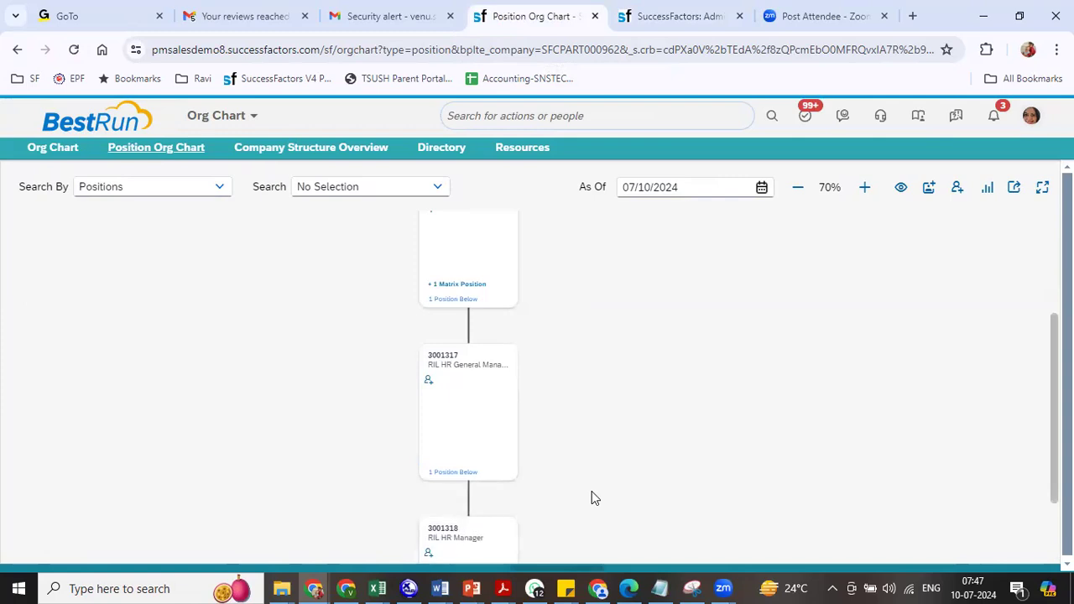
pyautogui.scroll(4, 573, 400)
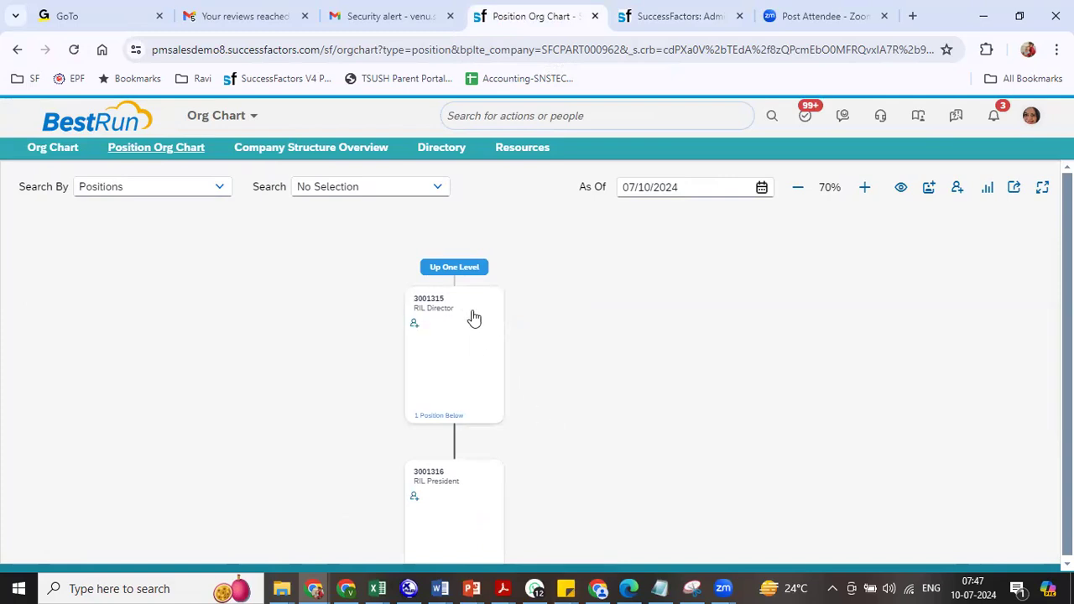
pyautogui.scroll(-3, 601, 477)
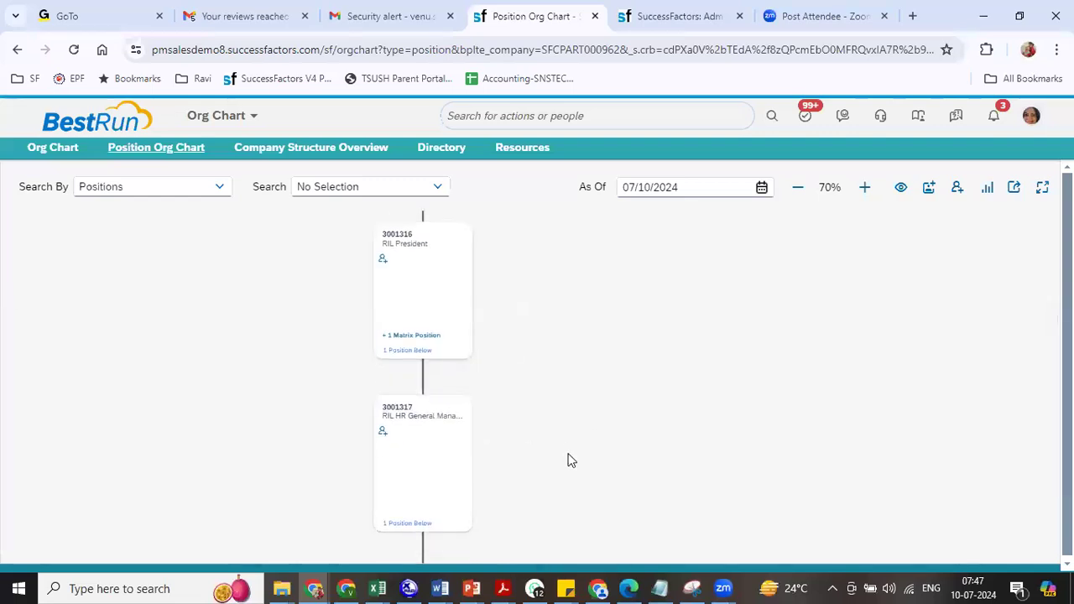
pyautogui.scroll(2, 540, 504)
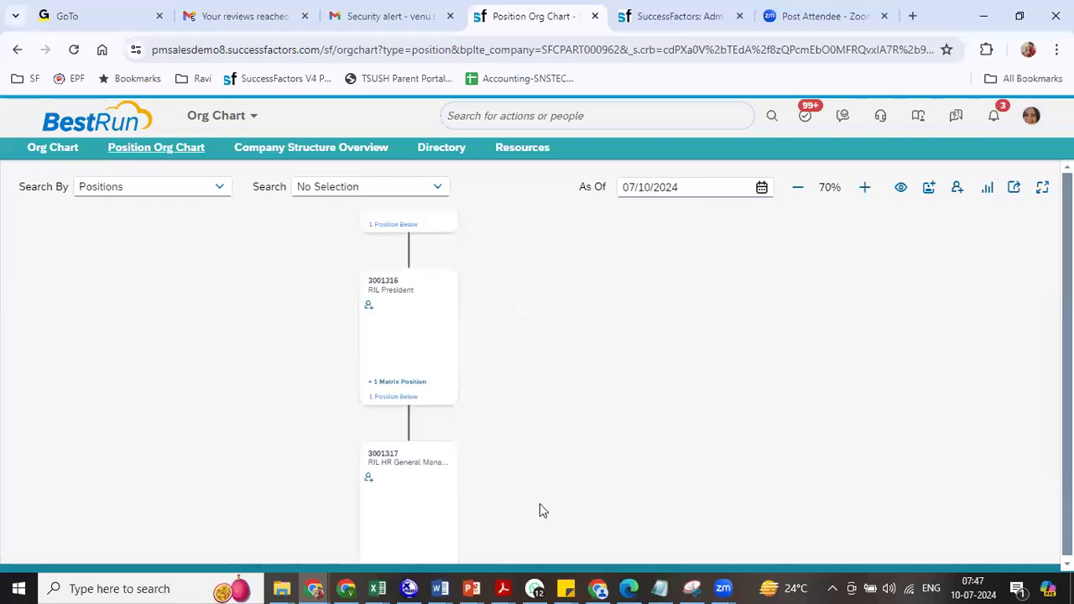
pyautogui.click(409, 365)
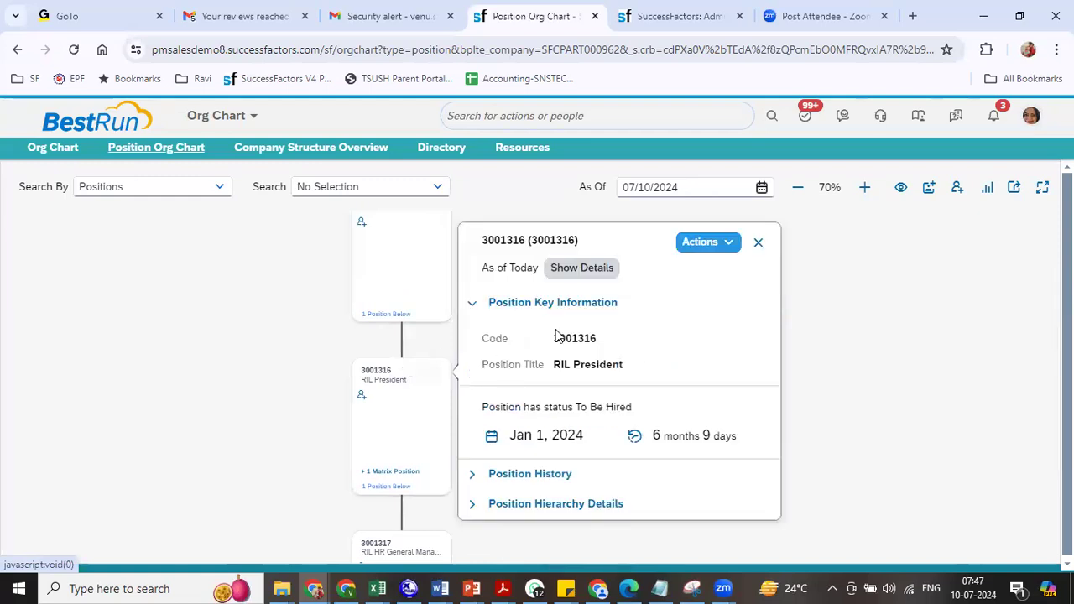
# - Move up from RIL President to RIL Director 3001315 and add a lower-level position under it
pyautogui.click(730, 244)
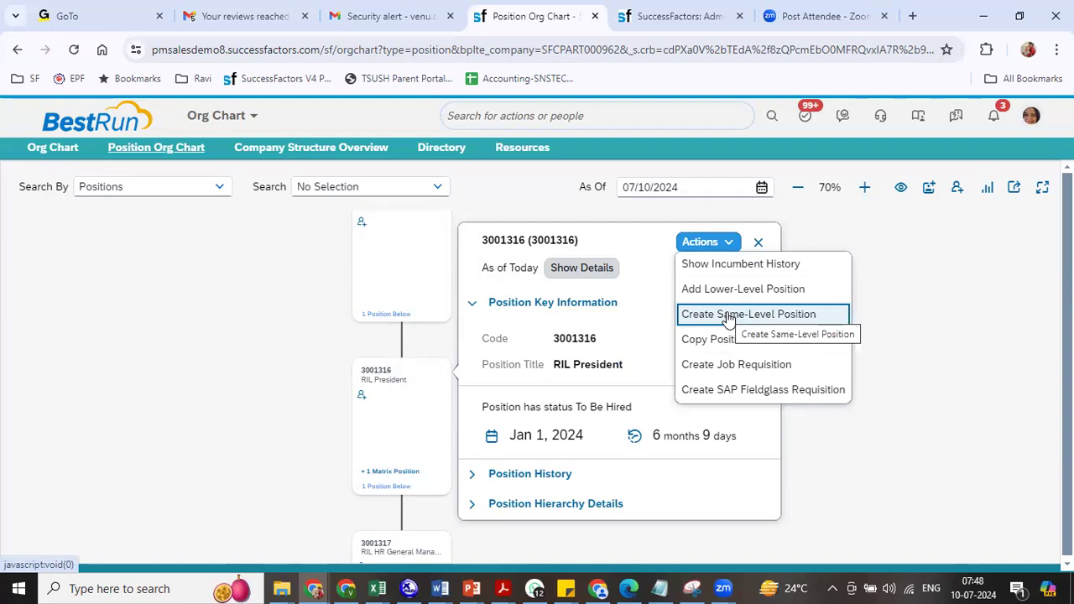
pyautogui.click(266, 279)
pyautogui.click(416, 341)
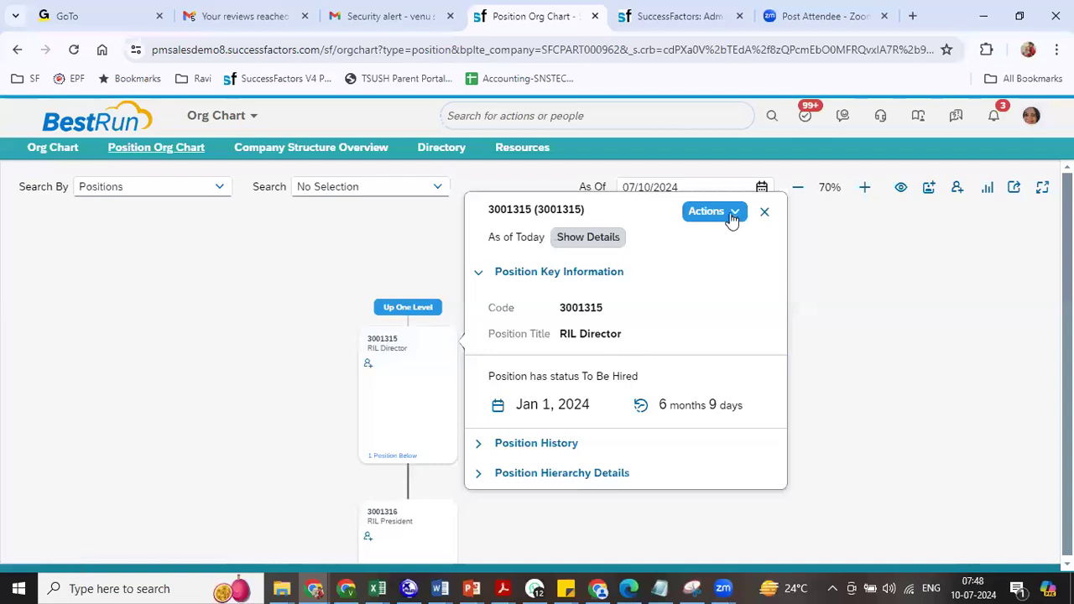
pyautogui.click(733, 214)
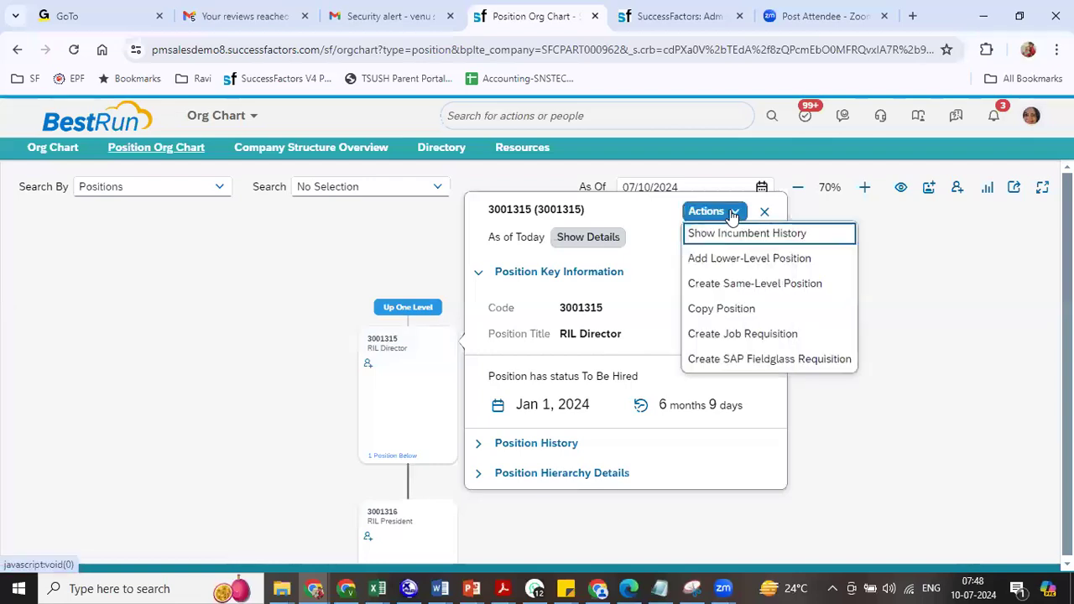
pyautogui.click(719, 262)
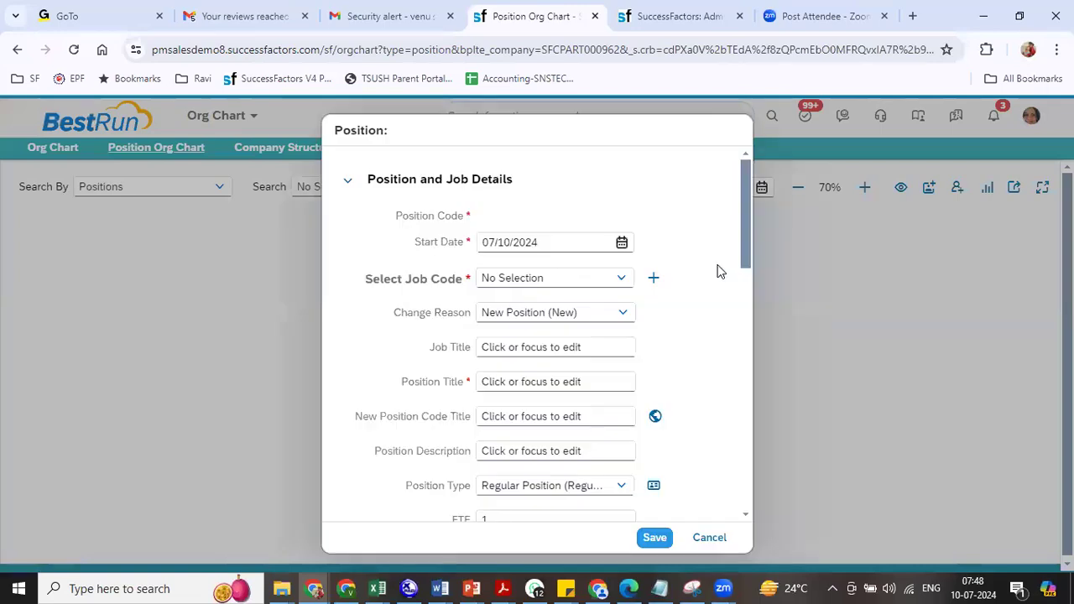
# - Create 'RIL Sr President' with job code RIL President, start date 01/01/2024, and save it
pyautogui.moveTo(543, 243); pyautogui.dragTo(480, 243)
pyautogui.write('0')
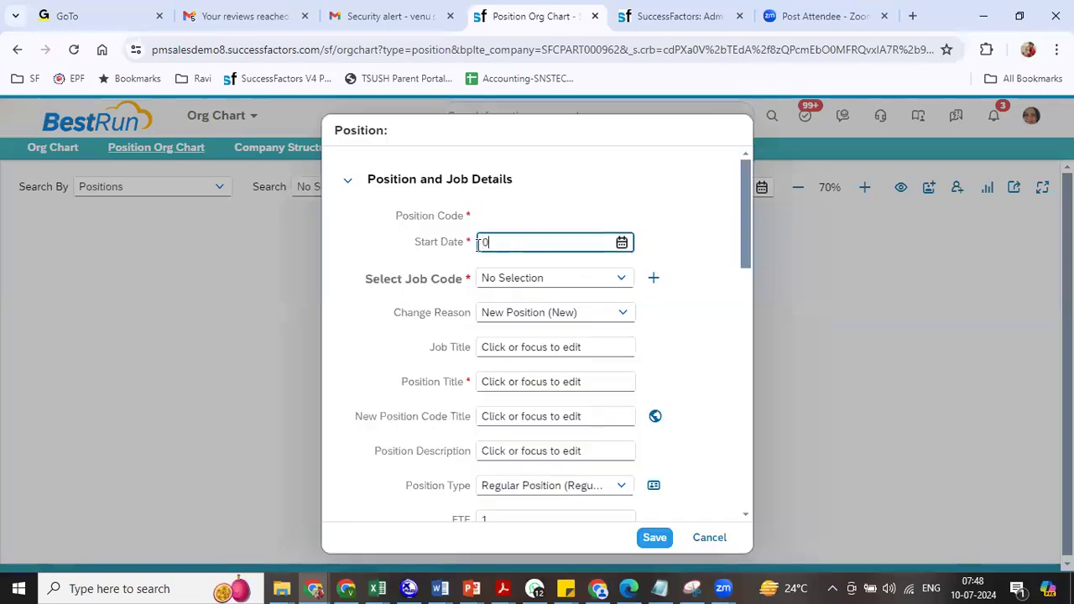
pyautogui.write('1/01/2024')
pyautogui.press('Tab')
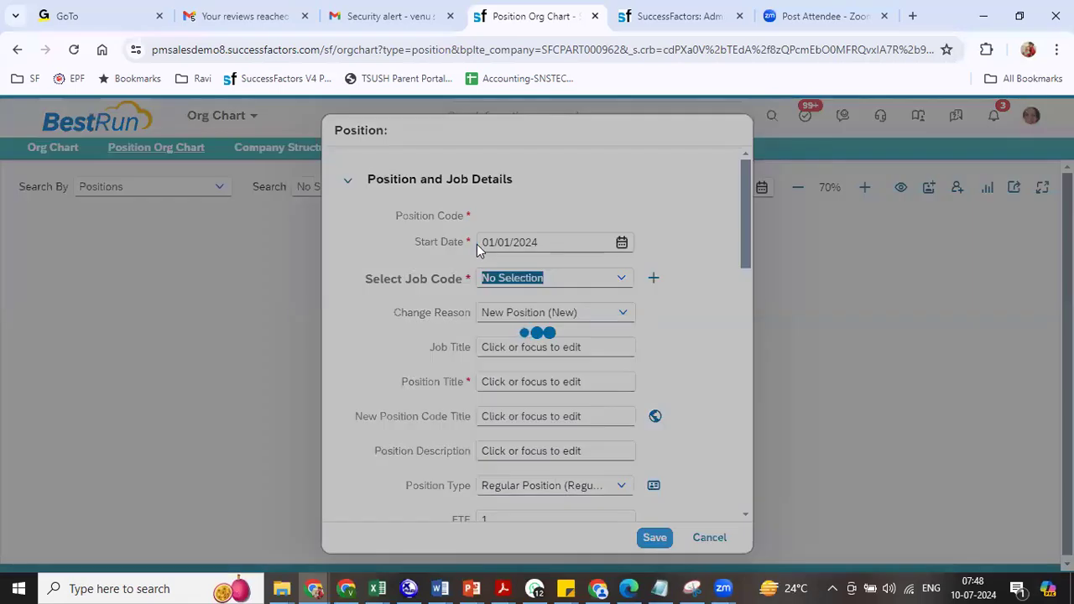
pyautogui.write('ril')
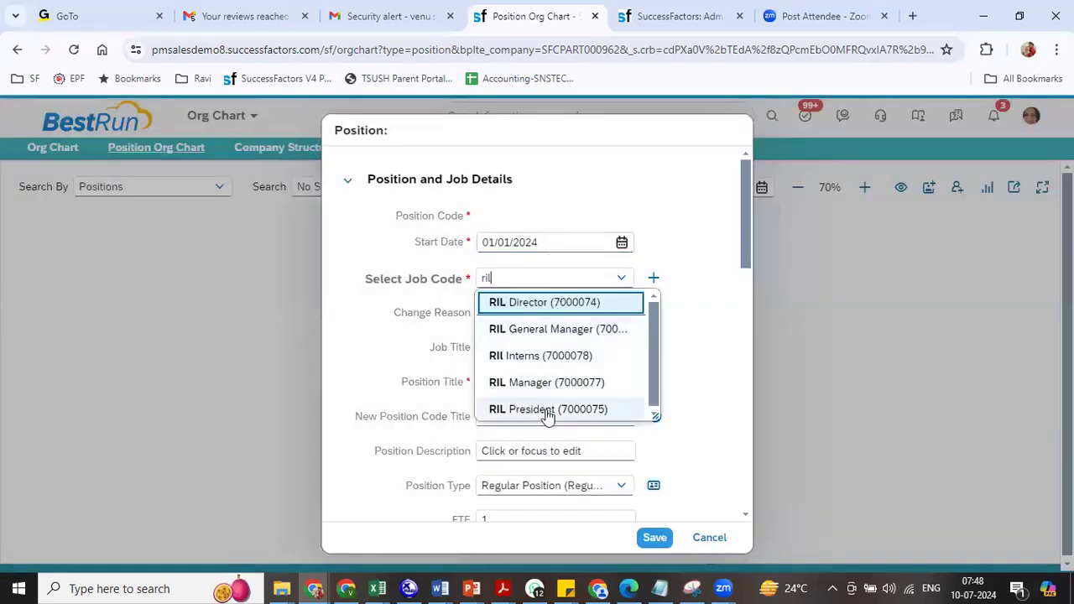
pyautogui.click(552, 409)
pyautogui.click(499, 382)
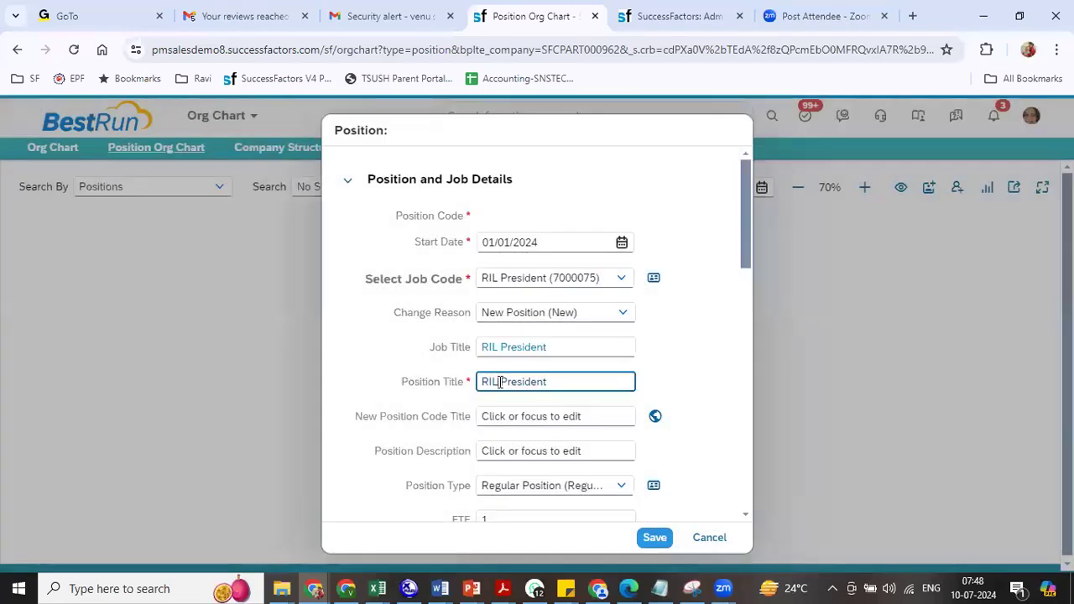
pyautogui.write('Sr')
pyautogui.click(777, 299)
pyautogui.moveTo(752, 266); pyautogui.dragTo(750, 324)
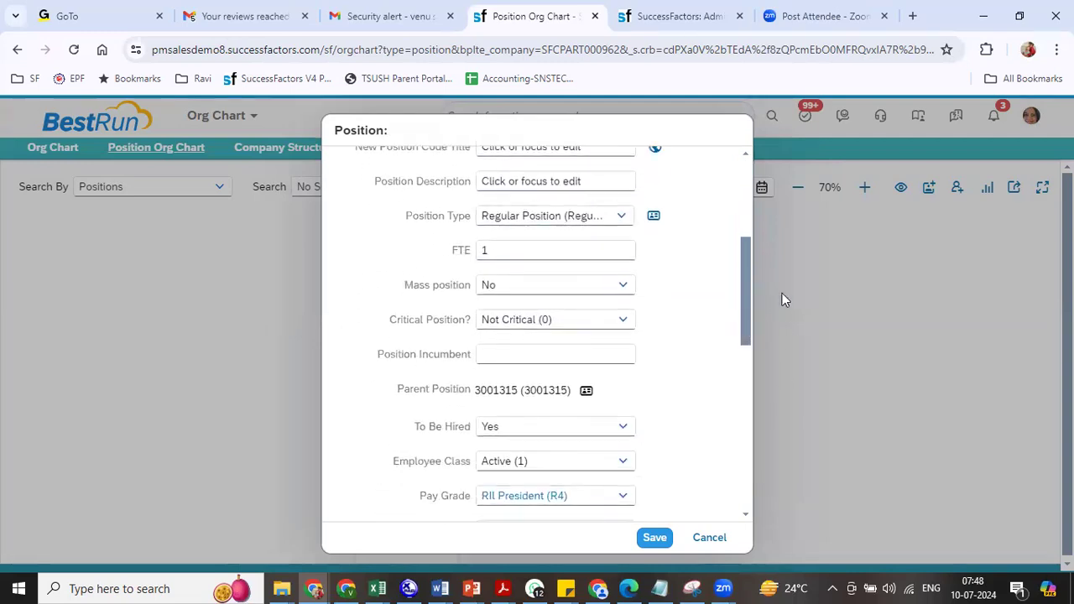
pyautogui.moveTo(750, 290); pyautogui.dragTo(749, 429)
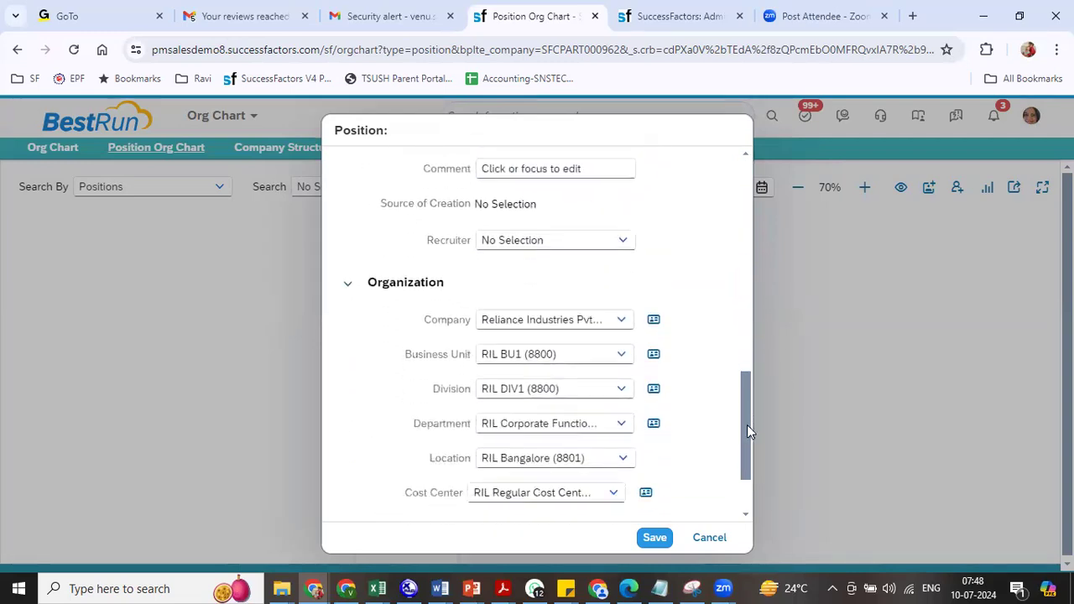
pyautogui.click(657, 538)
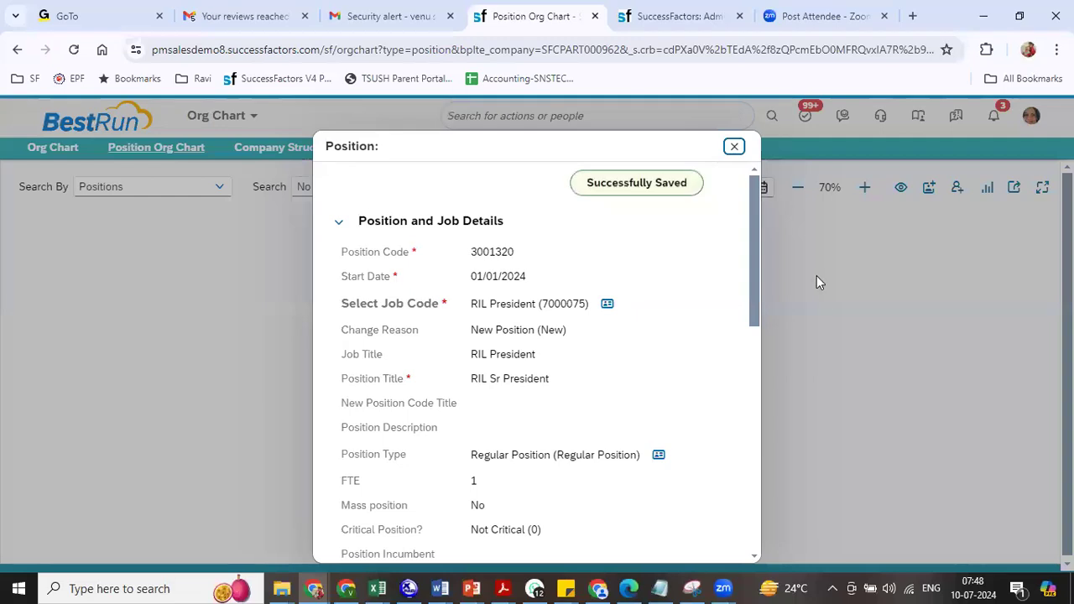
# - Close the saved form and view RIL Director with RIL President and RIL Sr President below
pyautogui.click(731, 153)
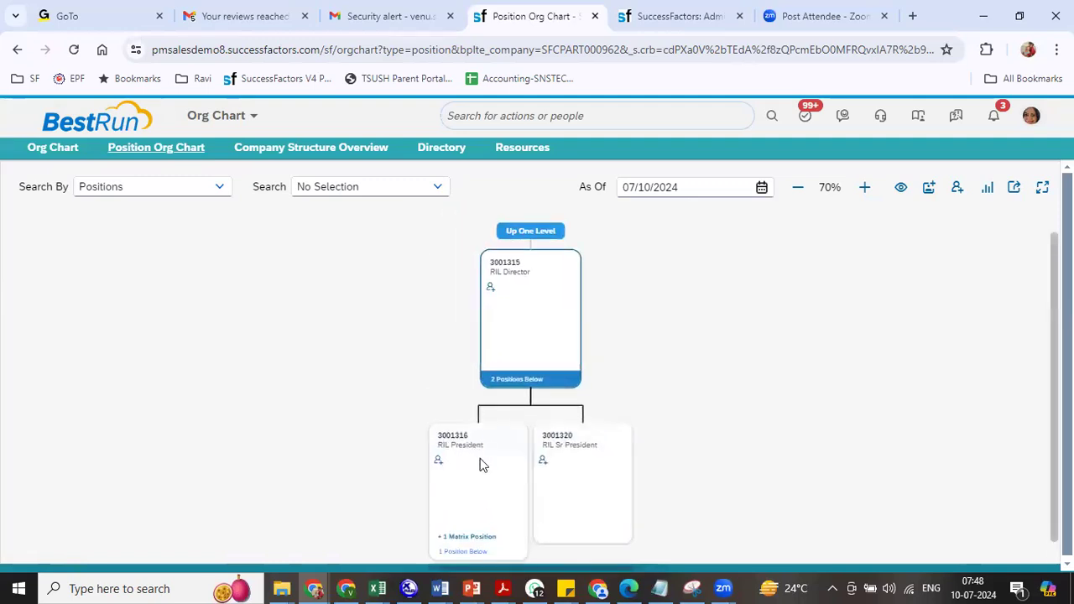
pyautogui.click(523, 269)
pyautogui.click(843, 136)
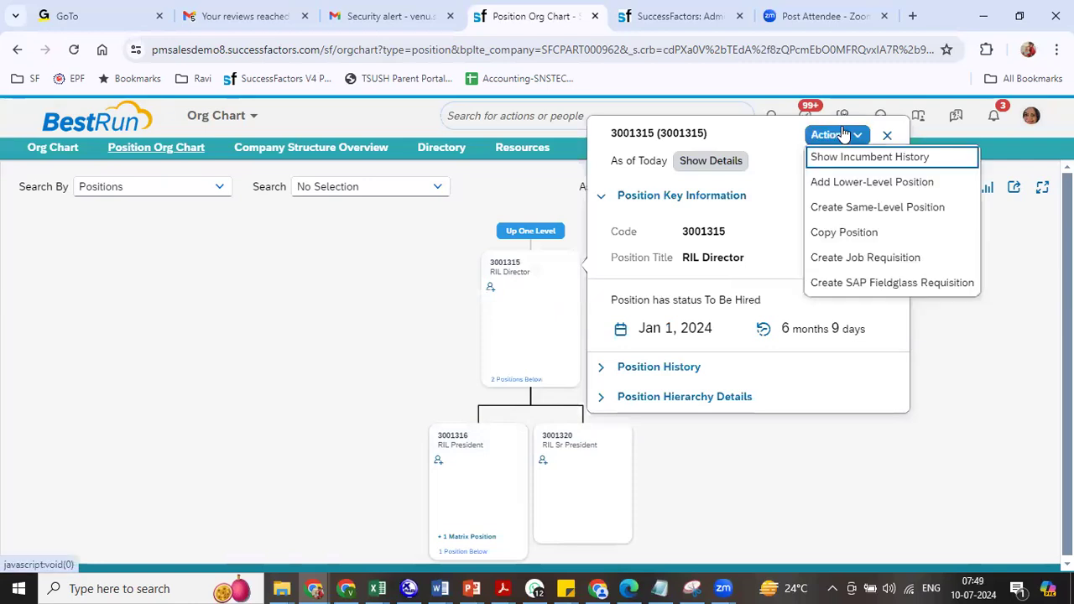
pyautogui.click(283, 335)
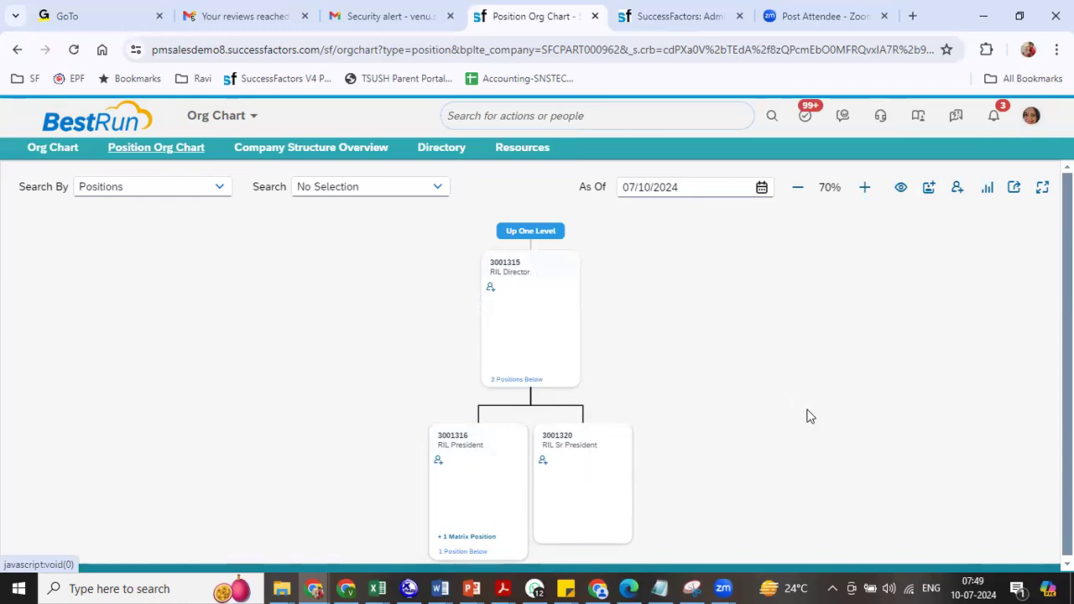
# - Open RIL HR General Manager 3001317 and start a same-level position
pyautogui.scroll(-2, 806, 415)
pyautogui.click(451, 381)
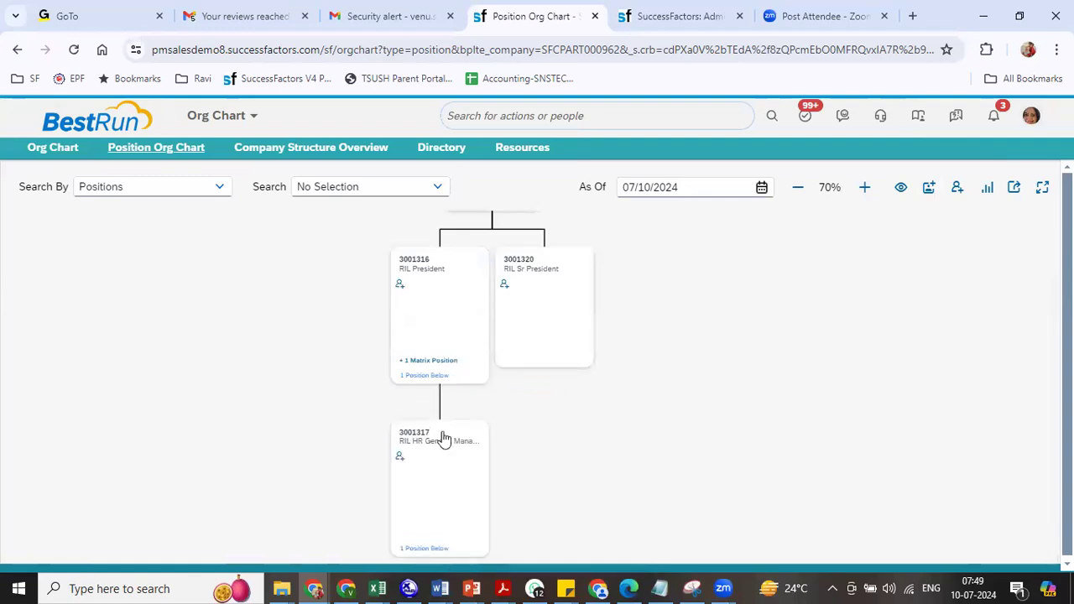
pyautogui.click(443, 438)
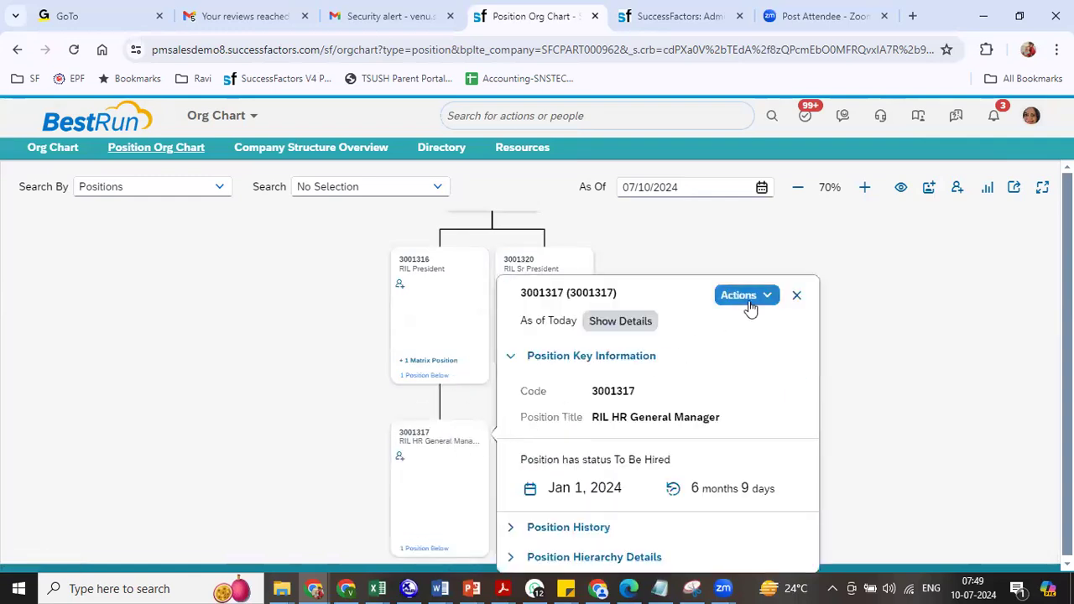
pyautogui.click(747, 302)
pyautogui.click(774, 369)
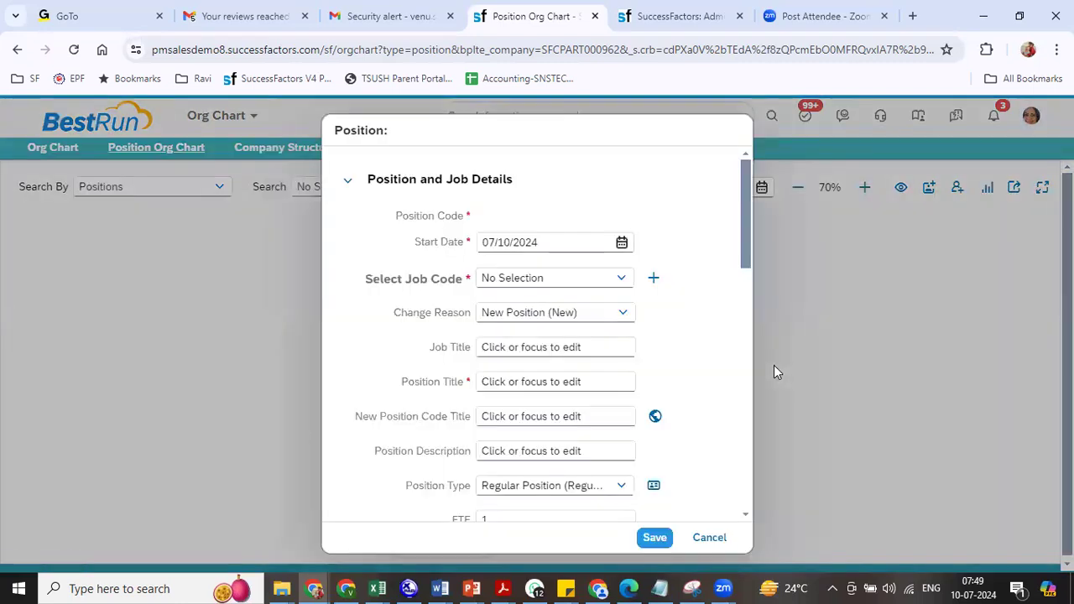
# - Set start date 01/01/2024, job code RIL General Manager and title RIL Sales General Manager
pyautogui.moveTo(558, 245); pyautogui.dragTo(458, 258)
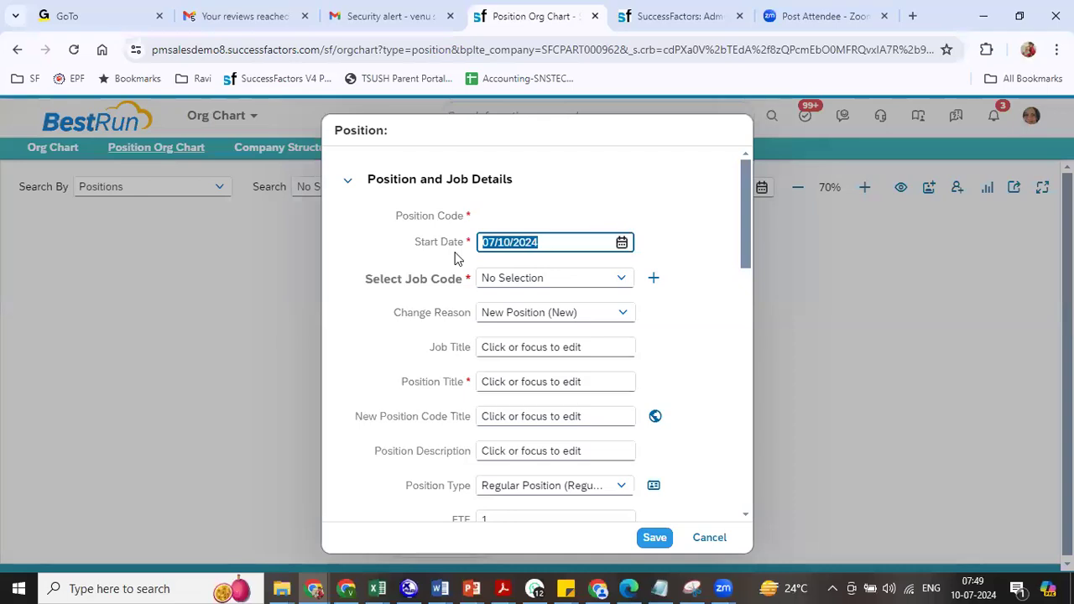
pyautogui.write('0101202')
pyautogui.press('Tab')
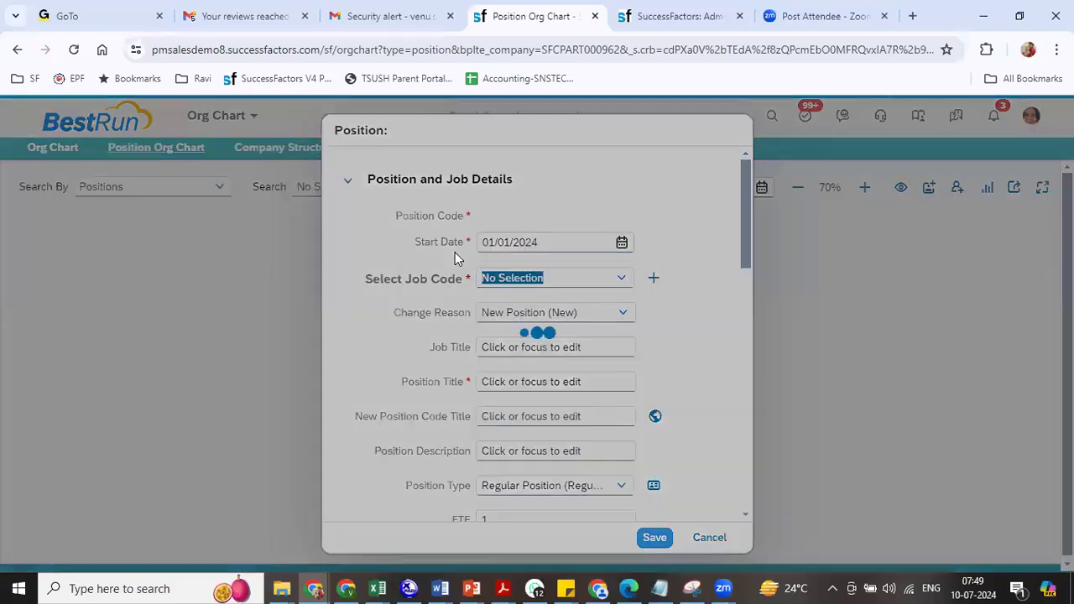
pyautogui.write('ril')
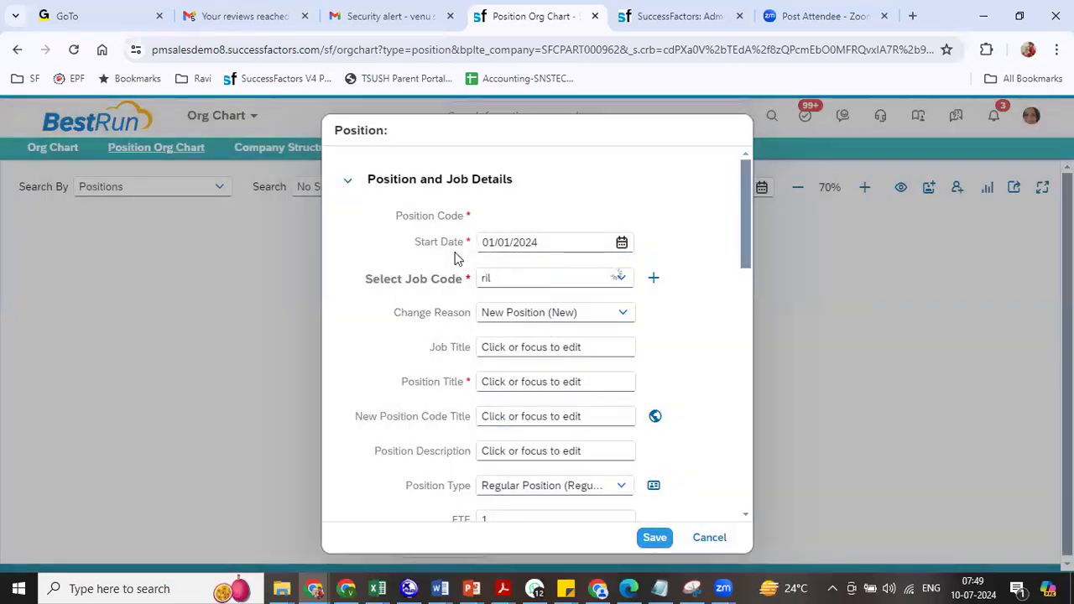
pyautogui.click(569, 328)
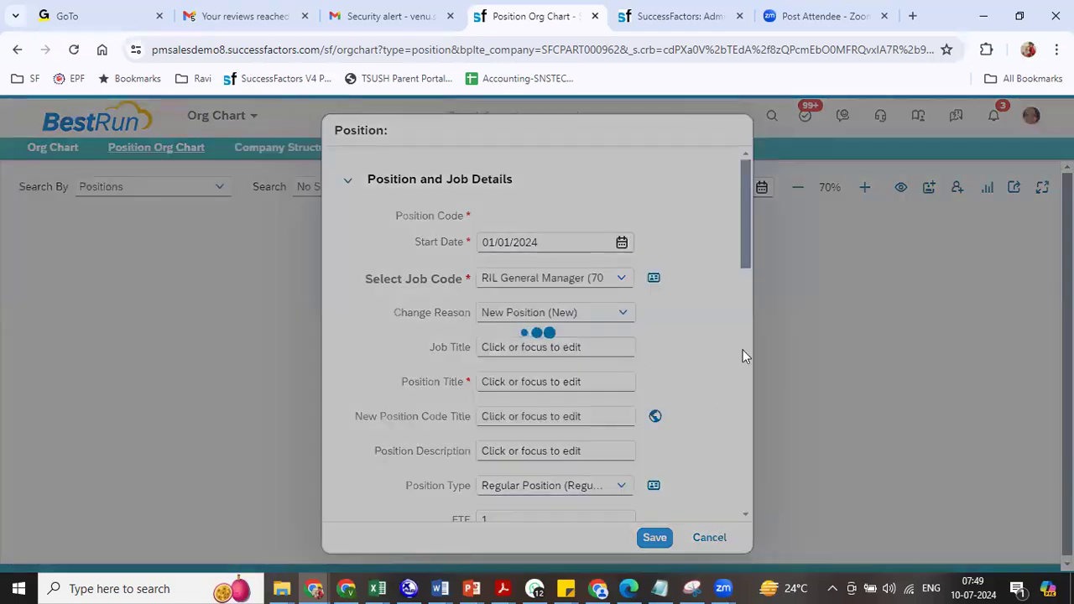
pyautogui.click(502, 382)
pyautogui.write('Sales')
pyautogui.moveTo(745, 249); pyautogui.dragTo(747, 488)
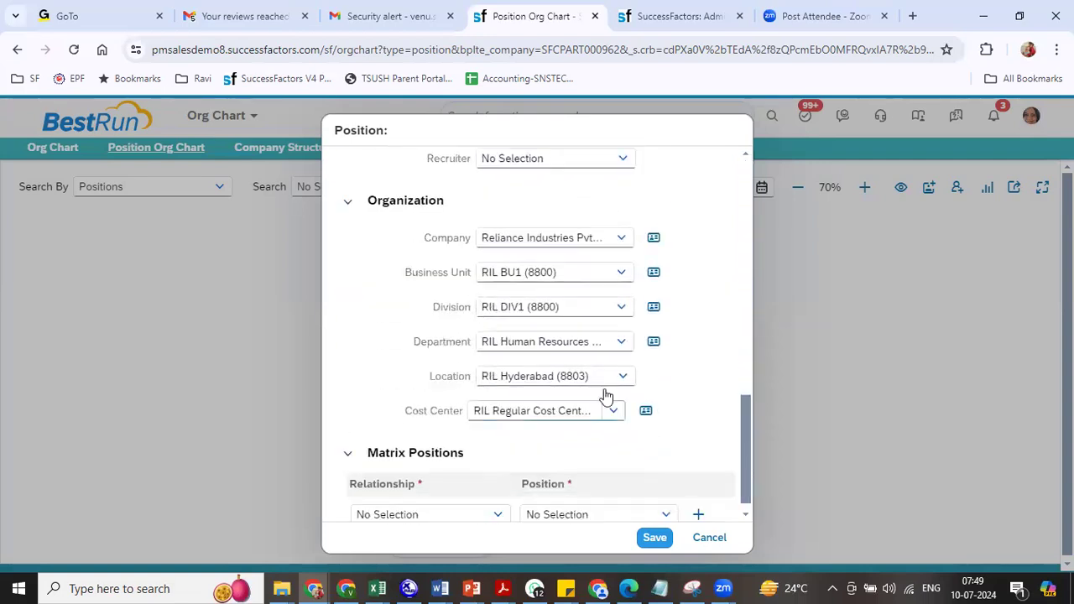
# - Assign business unit RIL BU2, division RIL DIV3 and department RIL Sales, then save
pyautogui.click(622, 281)
pyautogui.write('ril')
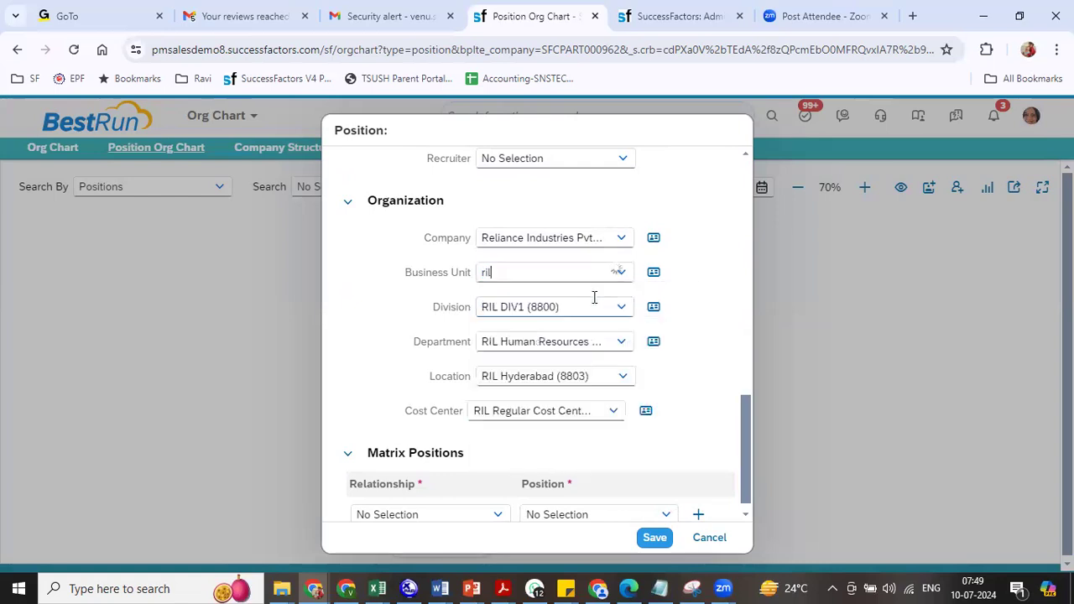
pyautogui.click(494, 319)
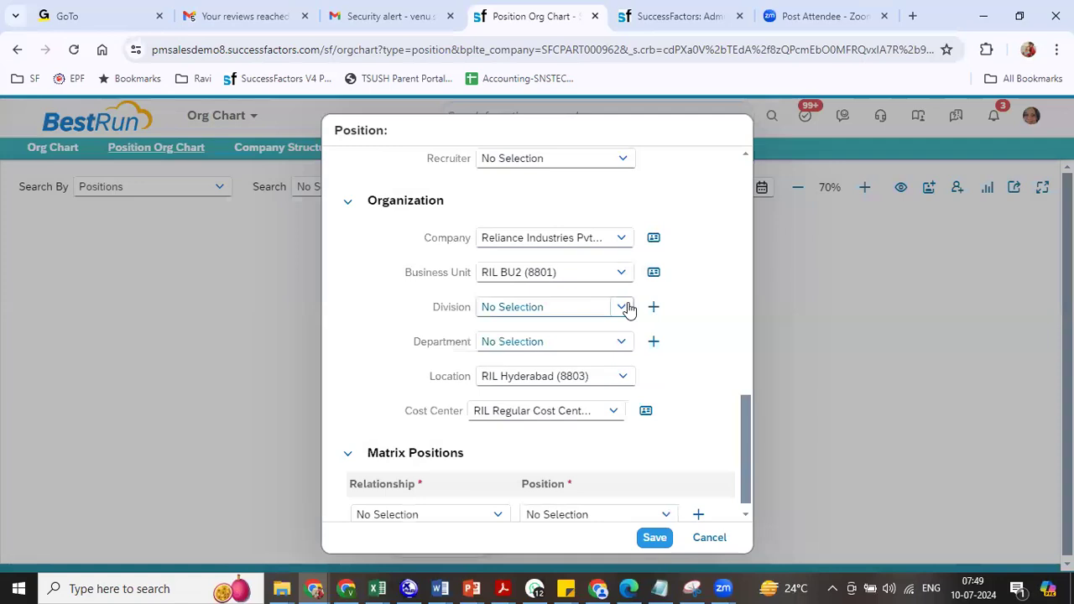
pyautogui.click(629, 309)
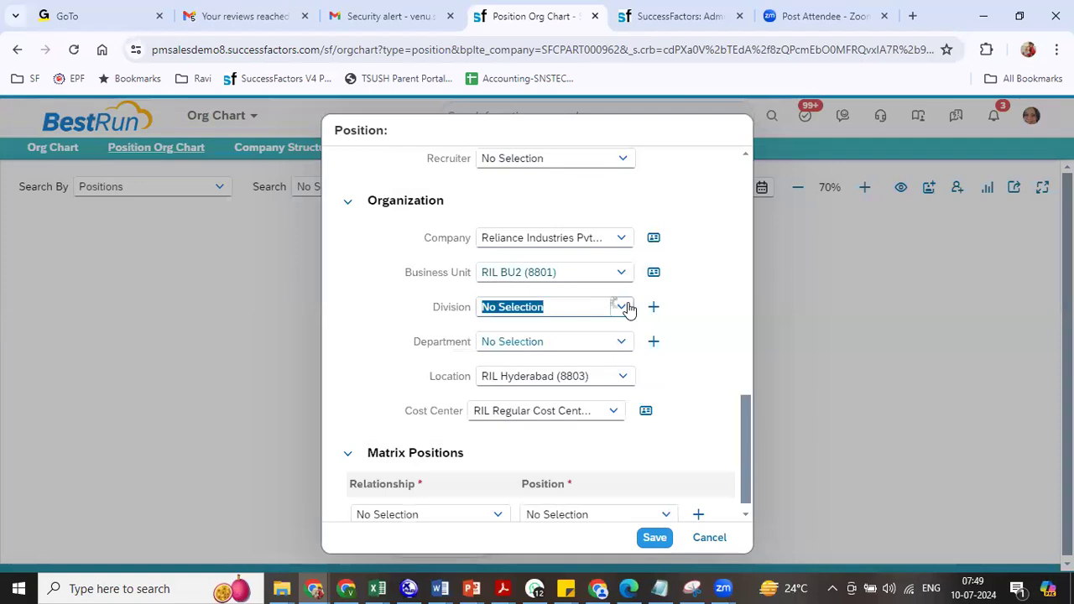
pyautogui.click(561, 334)
pyautogui.click(623, 344)
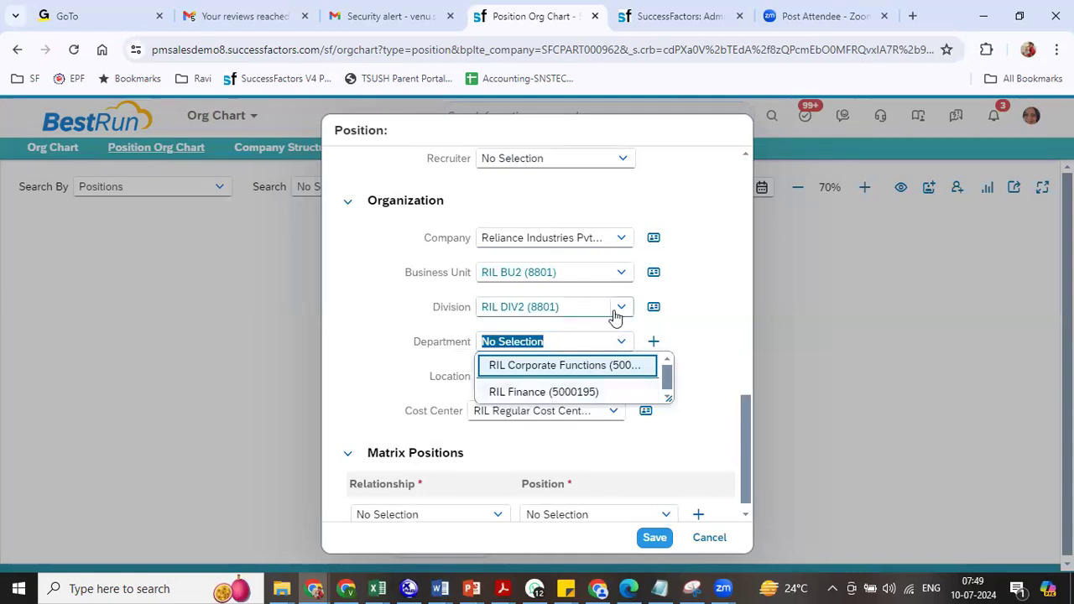
pyautogui.click(616, 316)
pyautogui.click(538, 358)
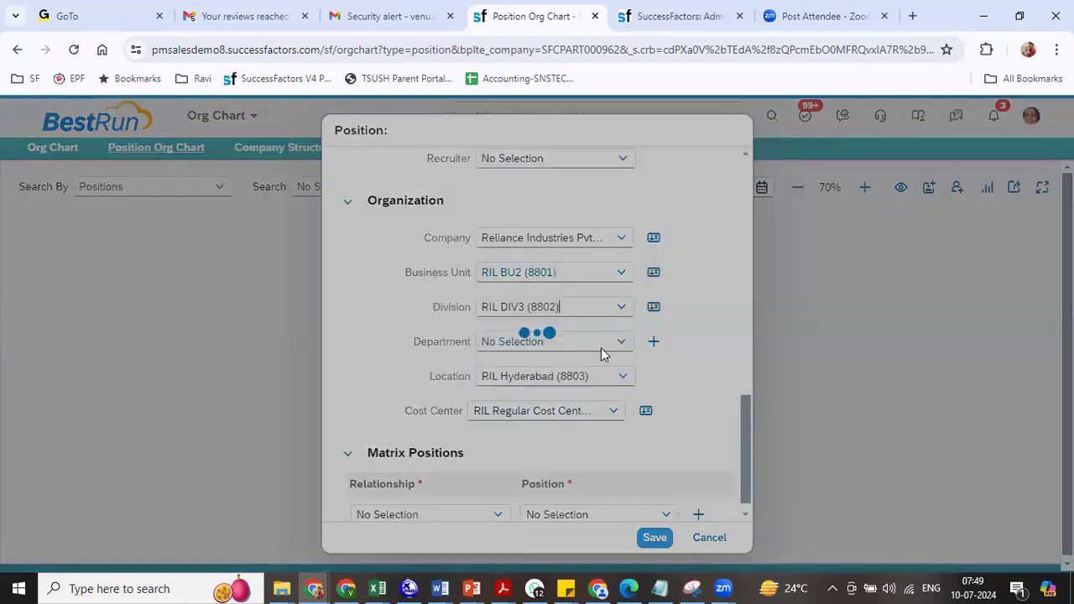
pyautogui.click(622, 344)
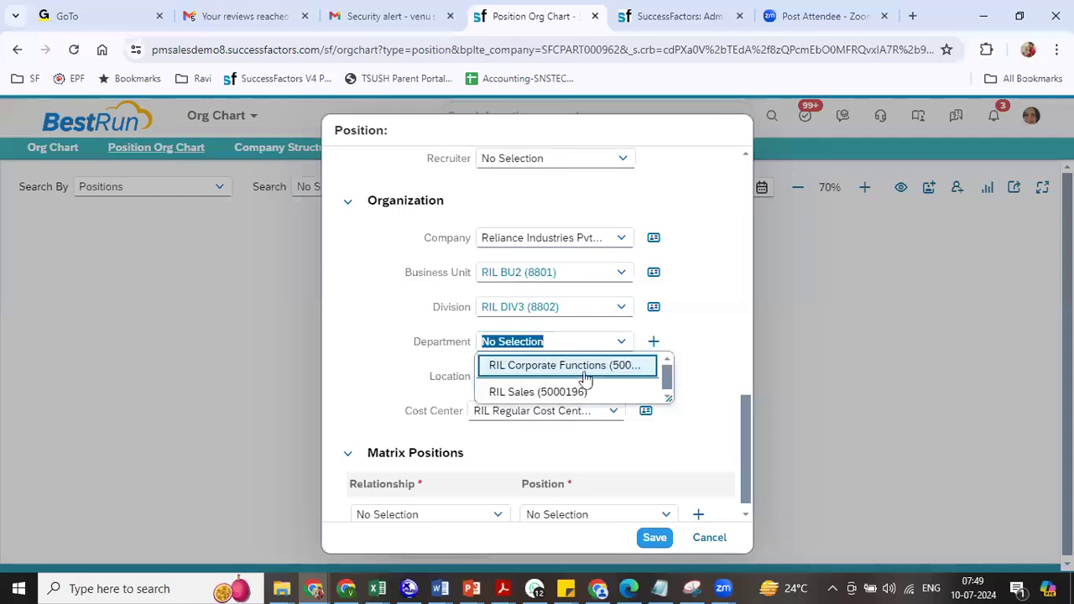
pyautogui.click(563, 390)
pyautogui.click(654, 538)
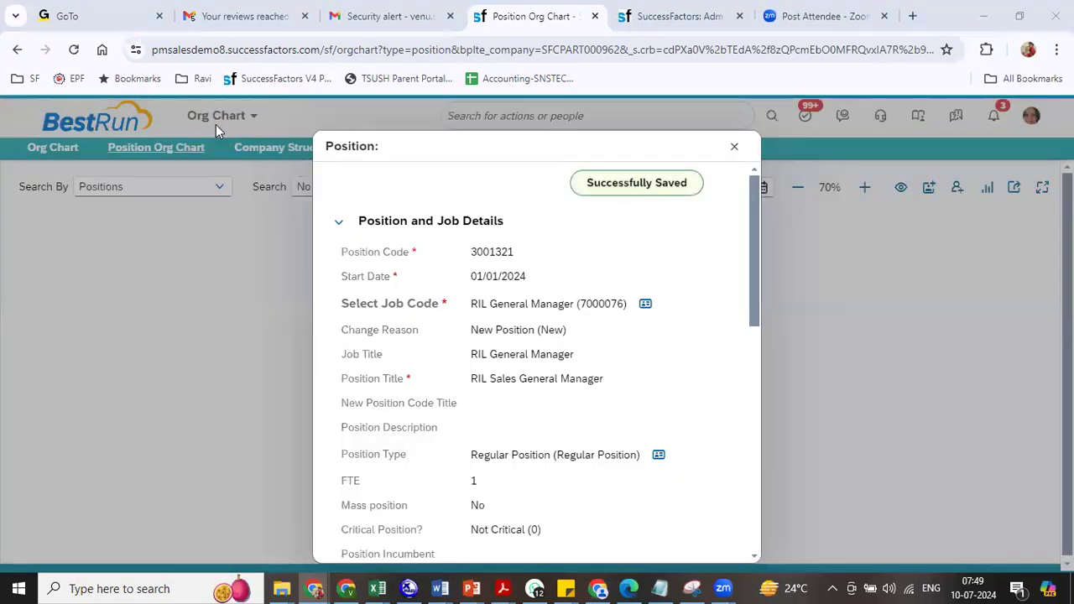
# - Close the saved form and expand the chart through RIL HR General Manager to RIL HR Manager
pyautogui.click(734, 147)
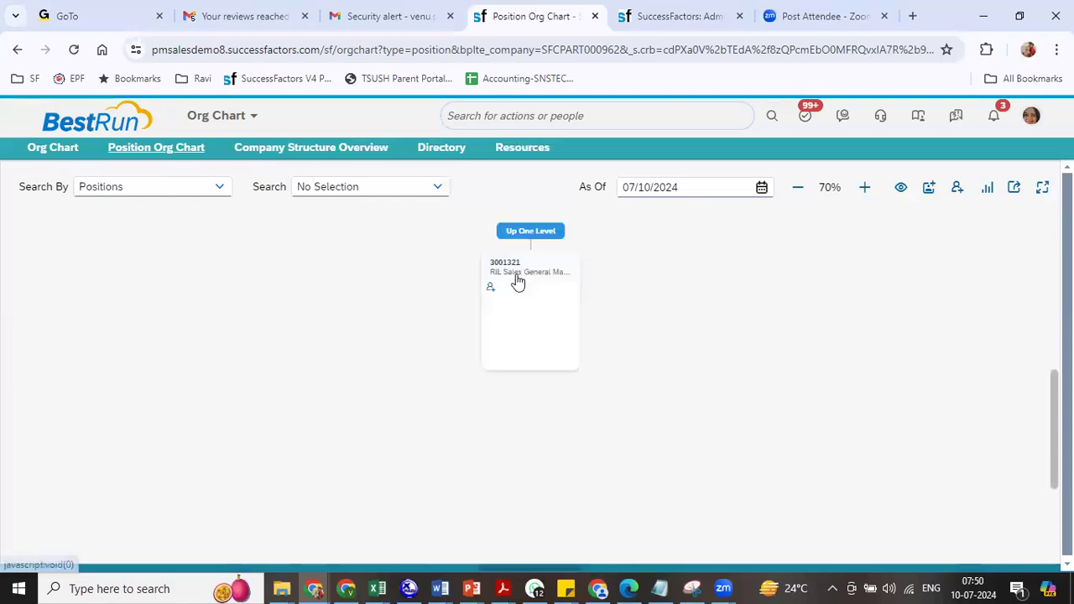
pyautogui.click(544, 235)
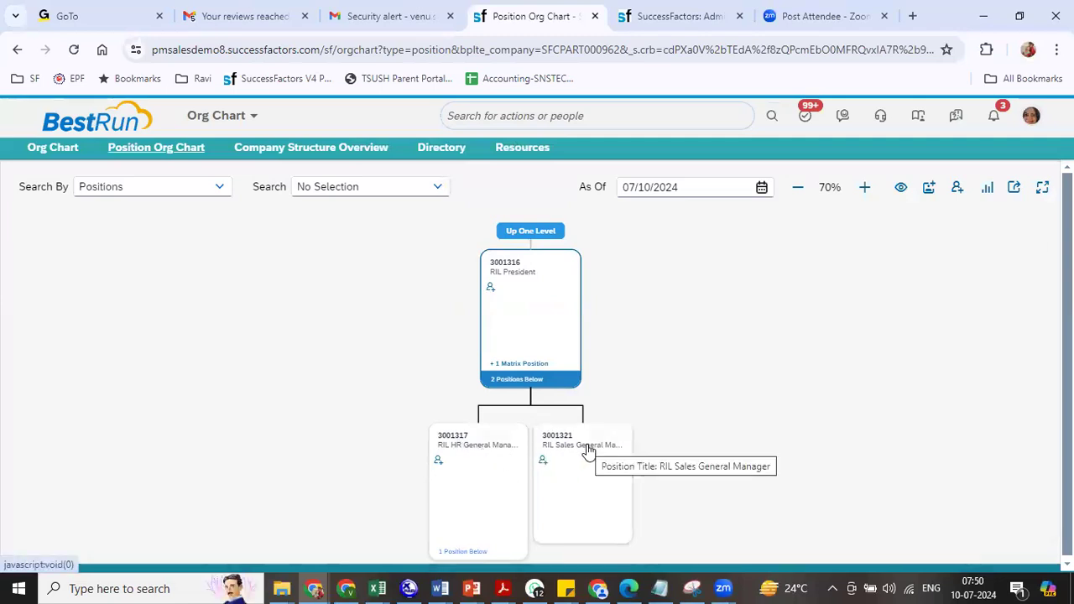
pyautogui.scroll(-3, 716, 444)
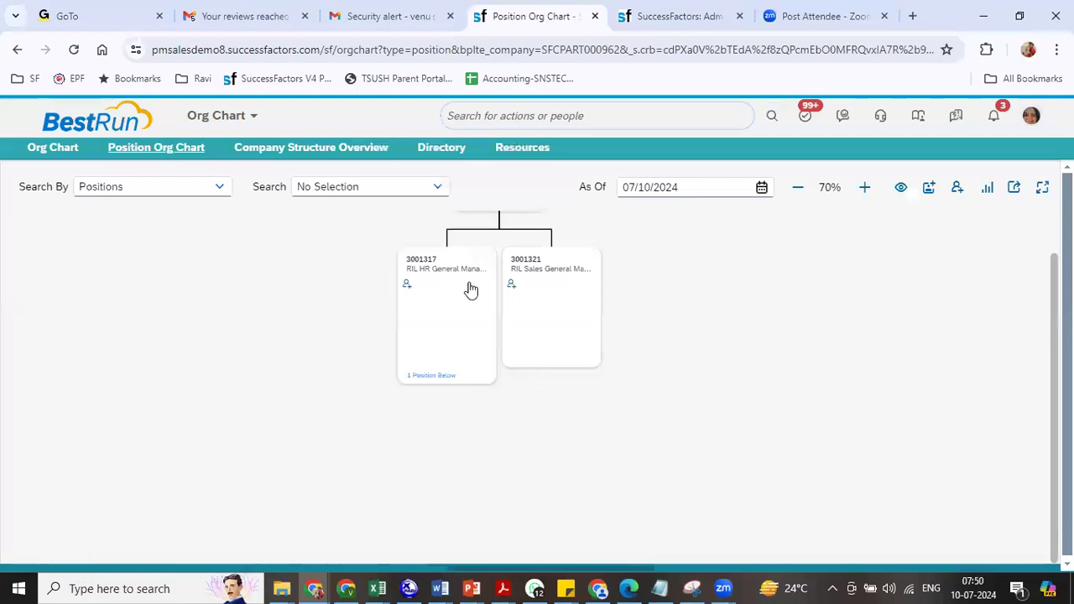
pyautogui.click(451, 386)
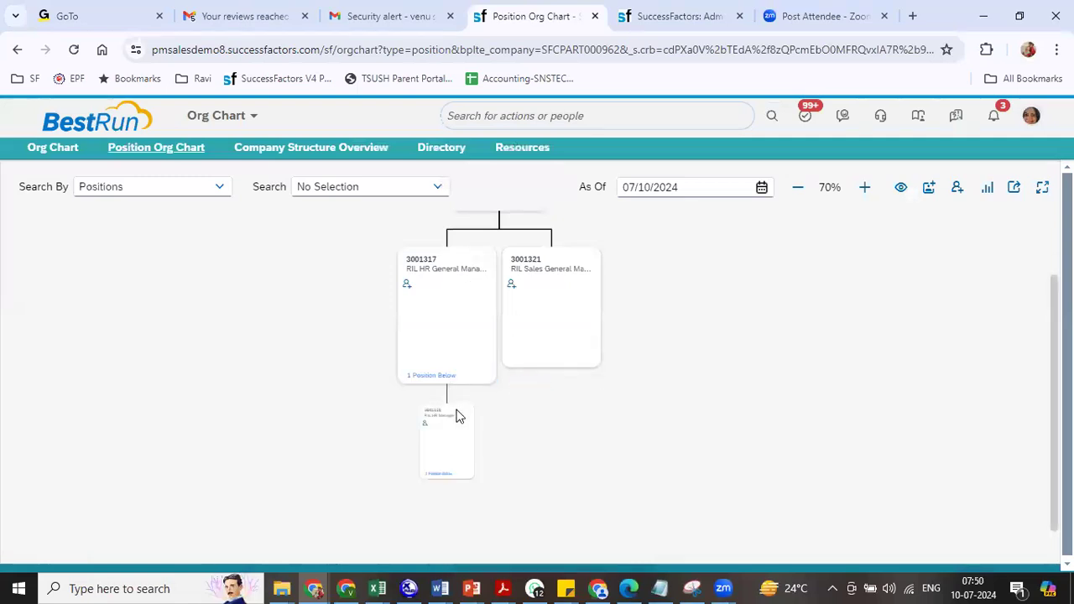
pyautogui.click(451, 549)
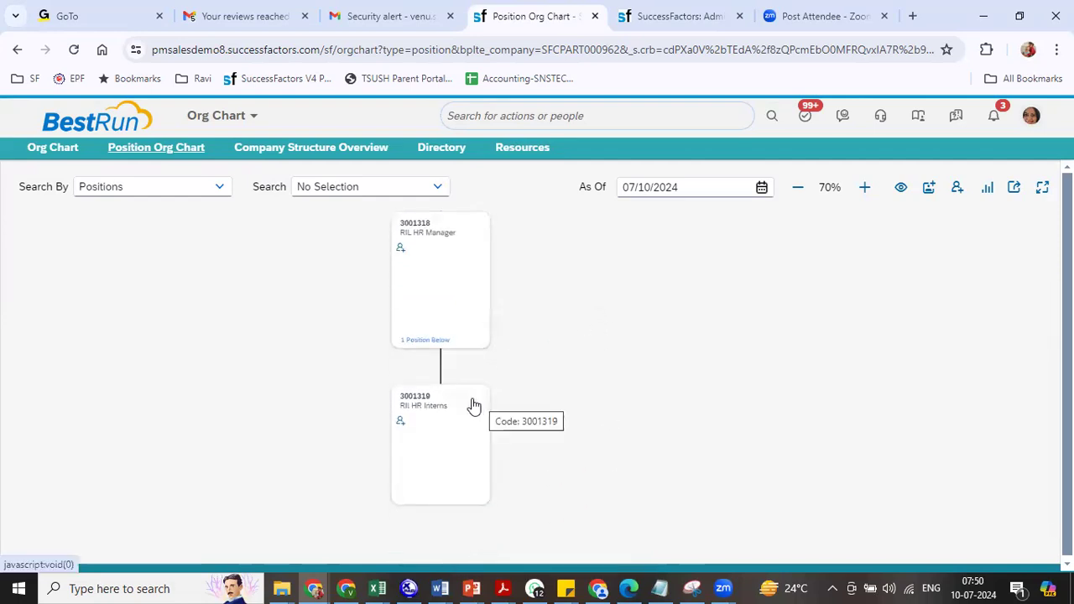
# - Start a Copy Position on the RIL HR Interns position 3001319
pyautogui.click(468, 408)
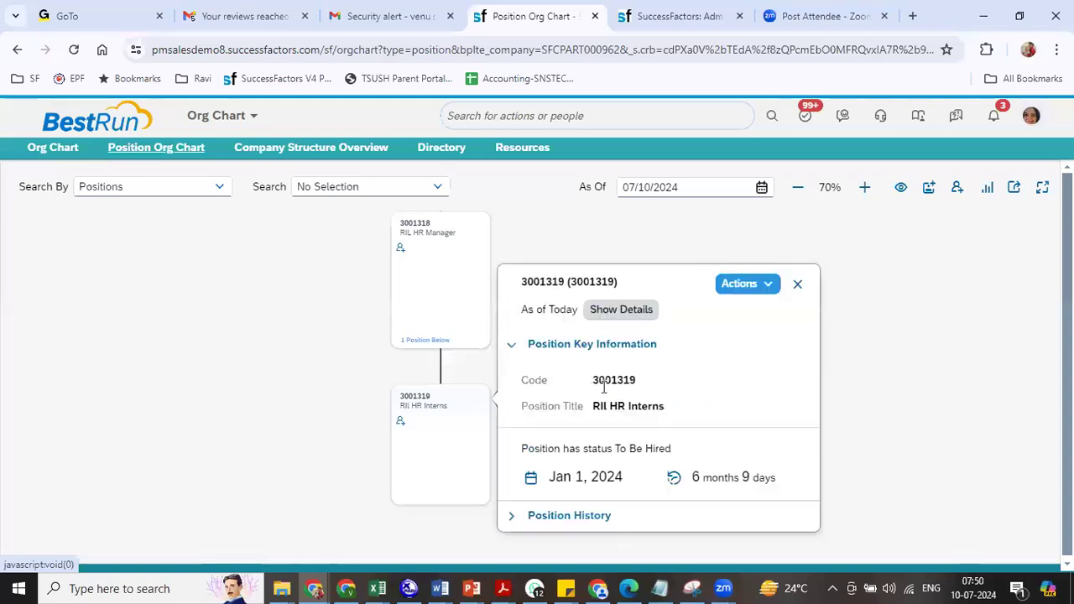
pyautogui.click(743, 284)
pyautogui.click(750, 380)
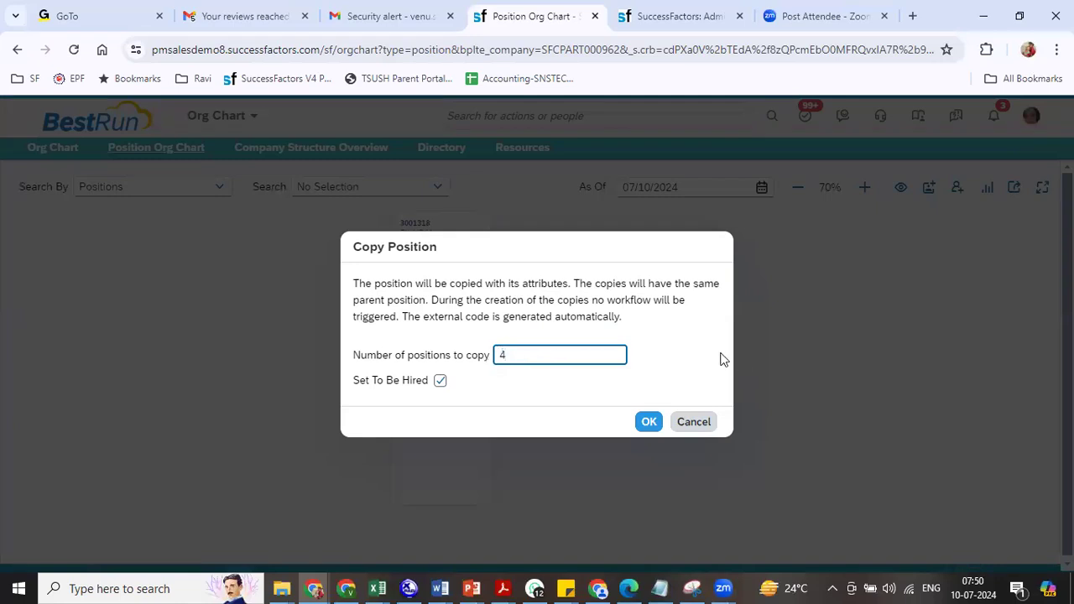
# - Create four copies of RIL HR Interns, positions 3001322 to 3001325
pyautogui.click(650, 424)
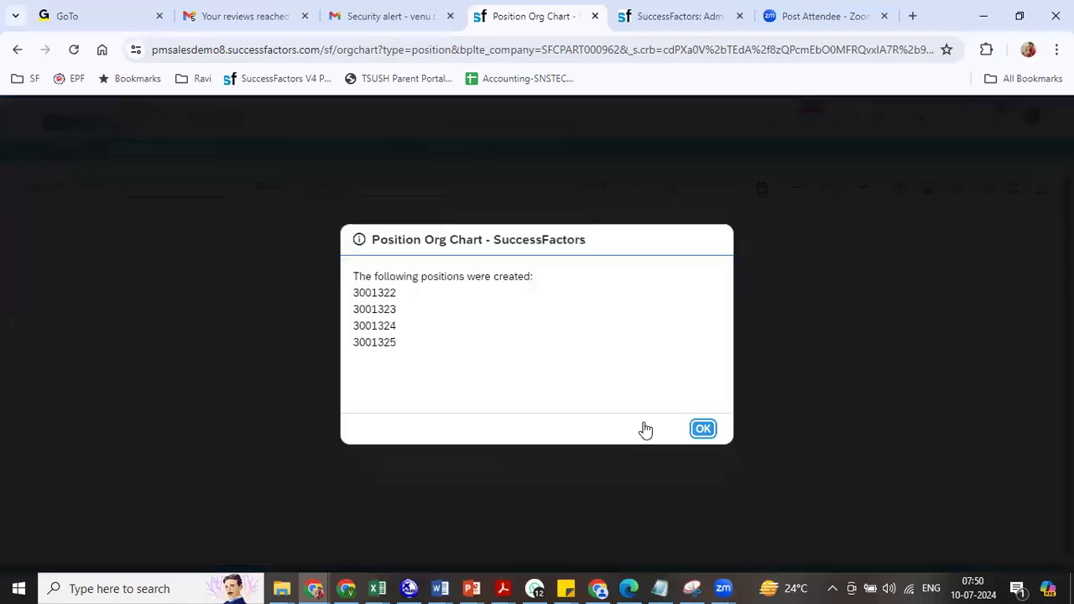
pyautogui.moveTo(362, 292); pyautogui.dragTo(411, 350)
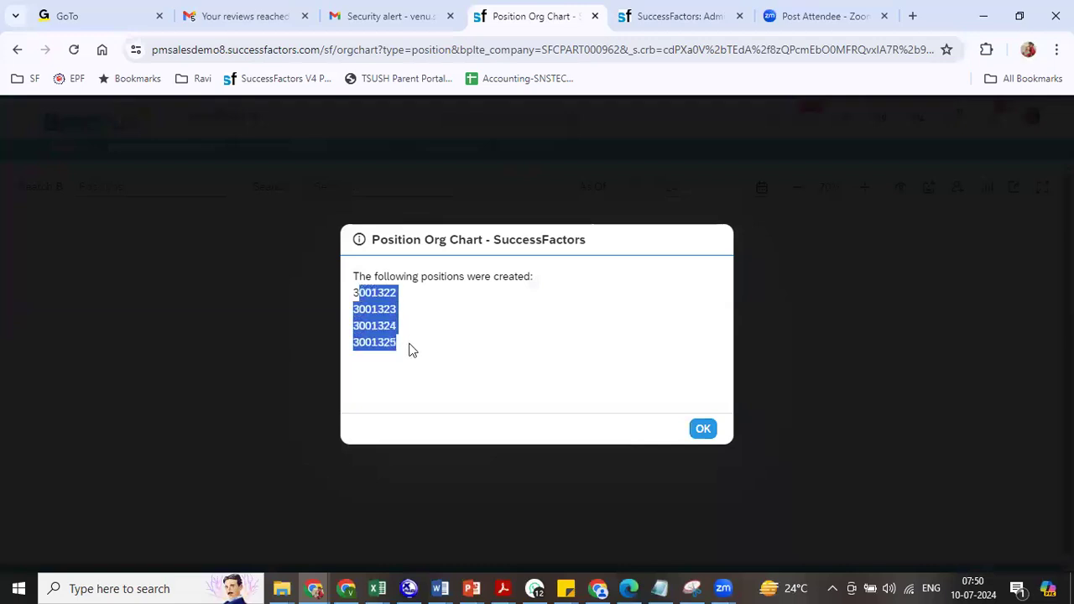
pyautogui.click(703, 428)
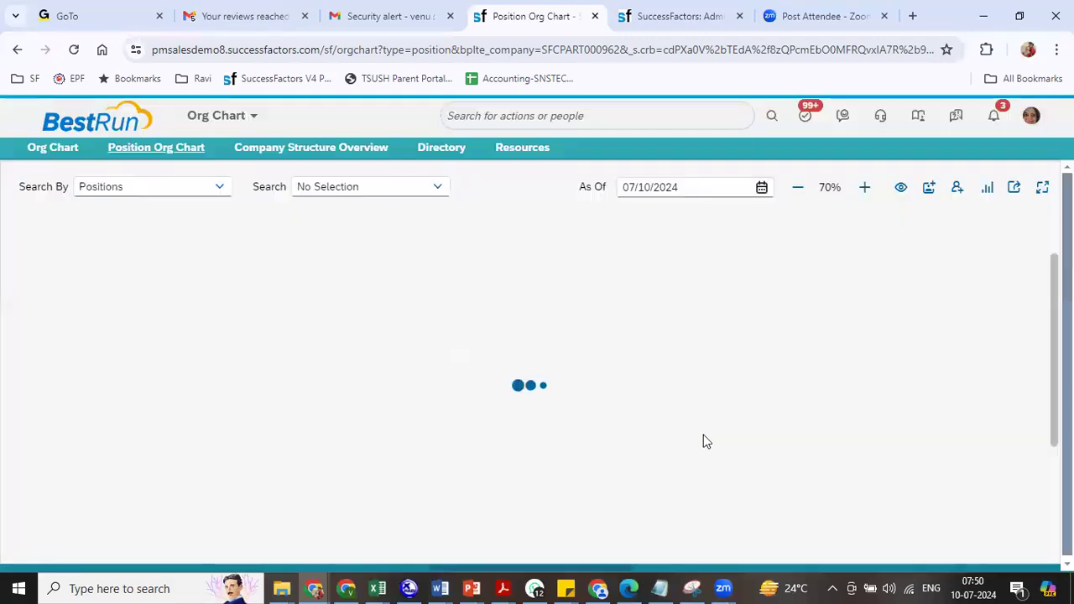
# - Move the org chart up through HR Manager and HR General Manager to RIL President
pyautogui.click(549, 233)
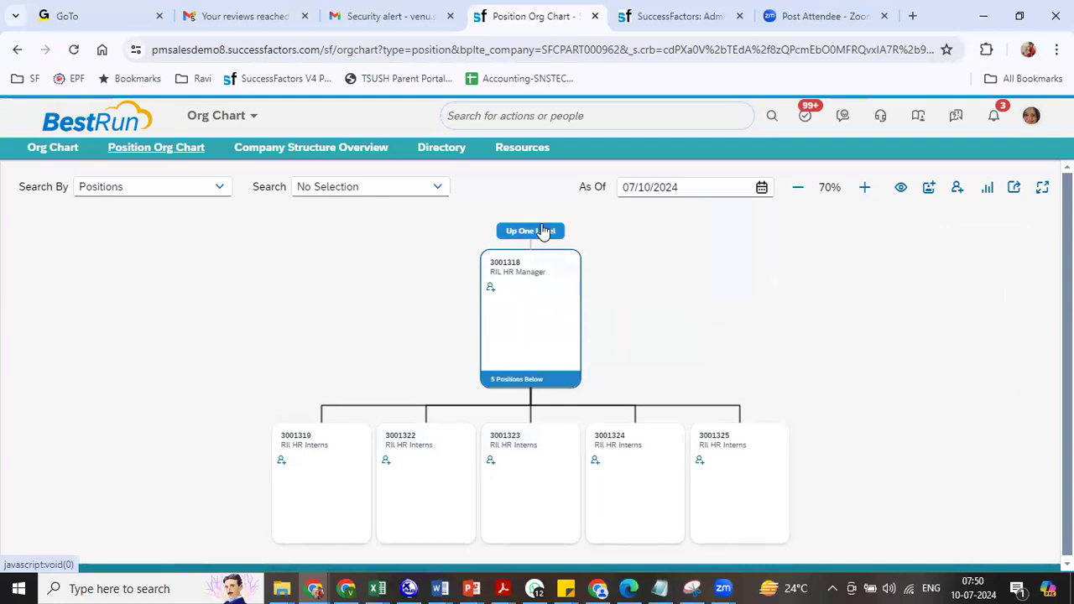
pyautogui.click(542, 232)
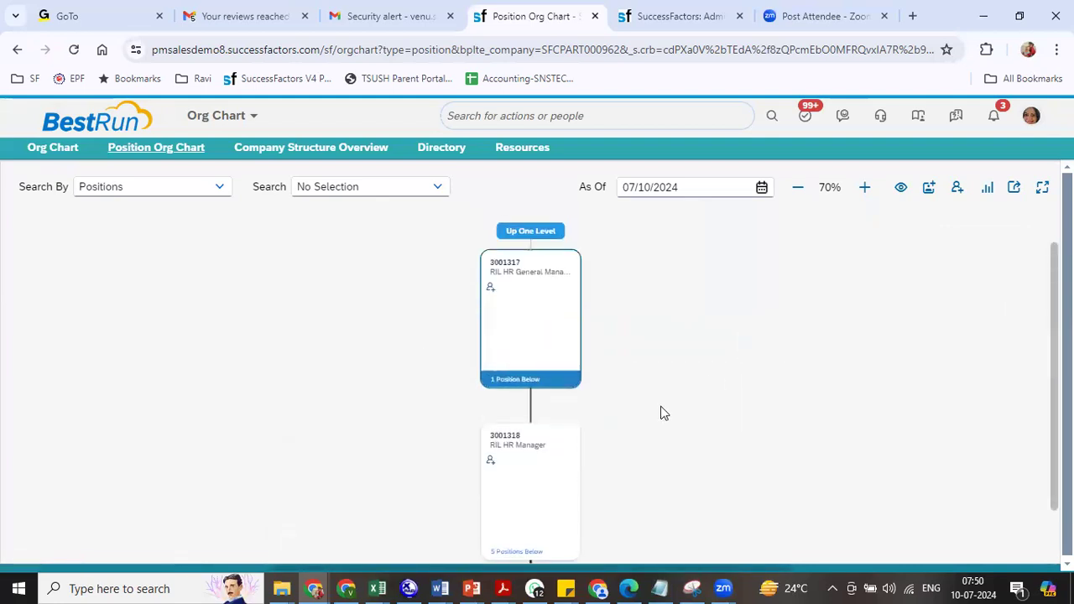
pyautogui.click(546, 232)
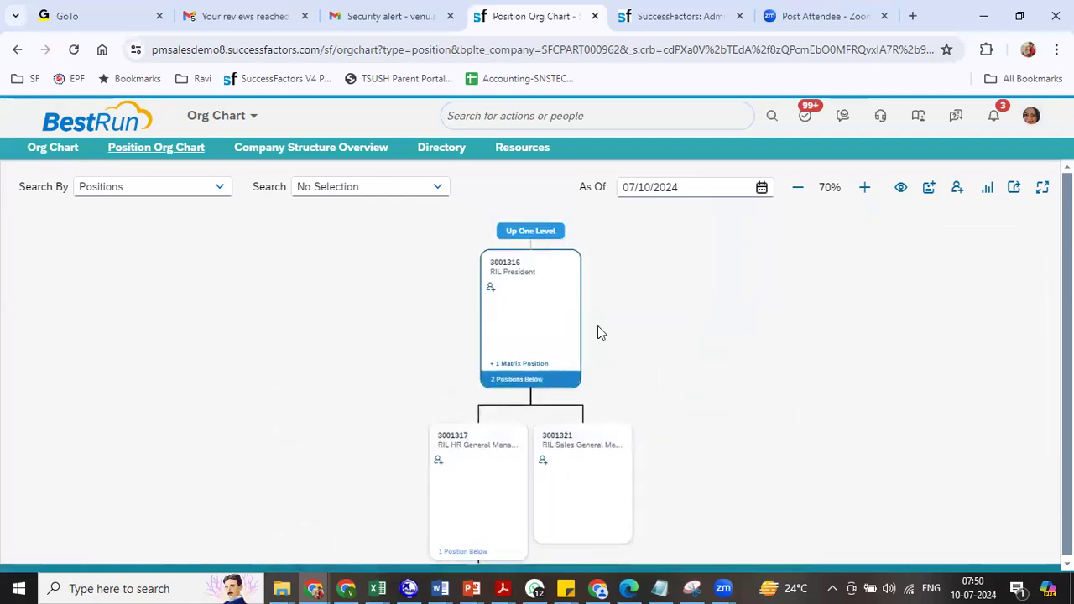
# - Add a lower-level position under RIL Sales General Manager 3001321 starting 01/01/2024
pyautogui.click(610, 438)
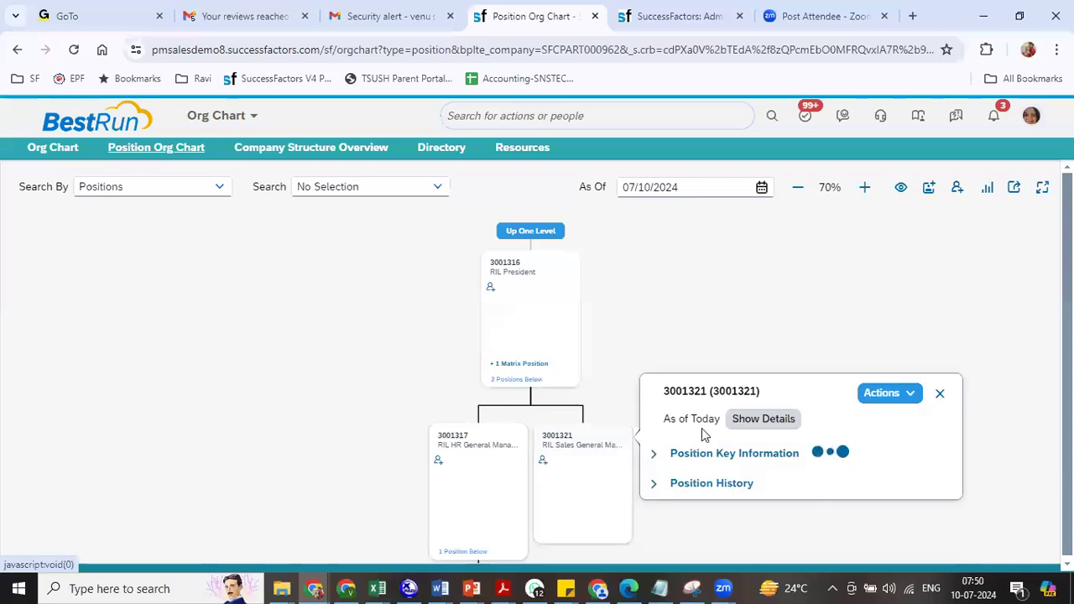
pyautogui.click(891, 327)
pyautogui.click(924, 377)
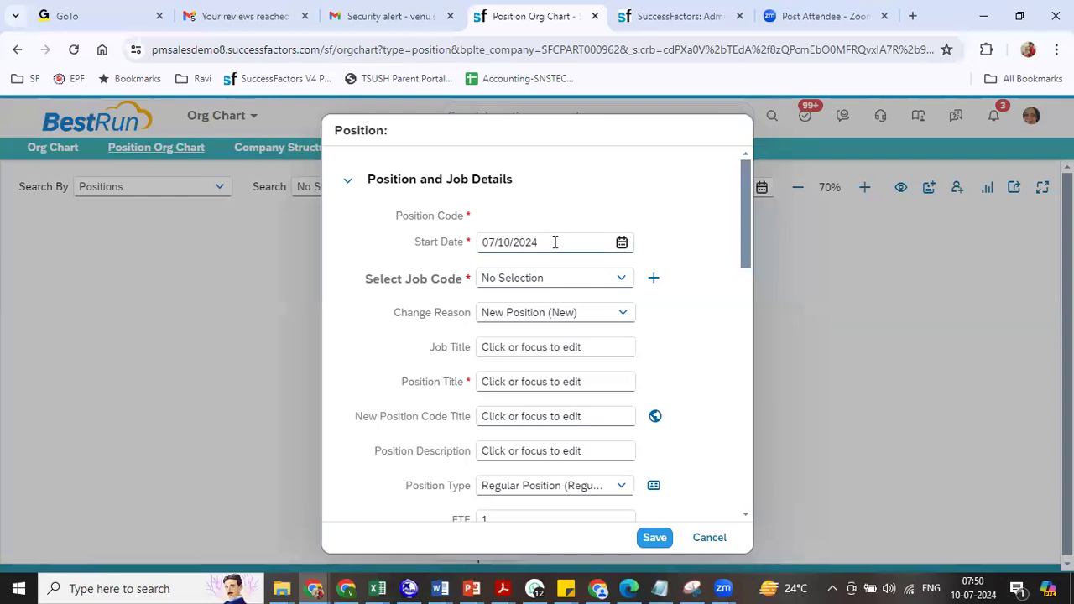
pyautogui.moveTo(554, 243); pyautogui.dragTo(448, 261)
pyautogui.write('0')
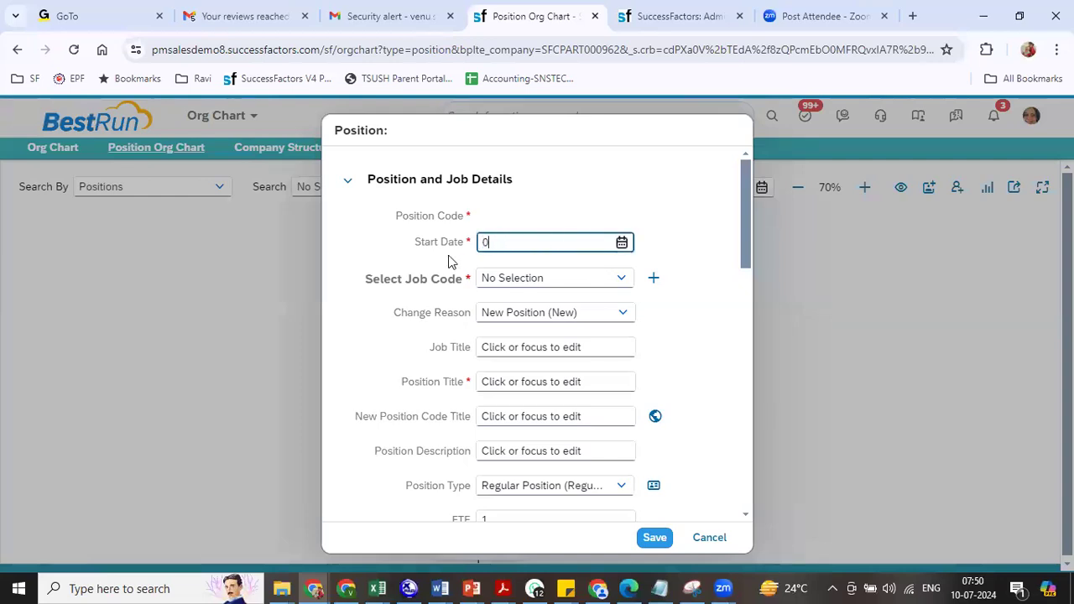
pyautogui.write('1/01/2024')
pyautogui.press('Tab')
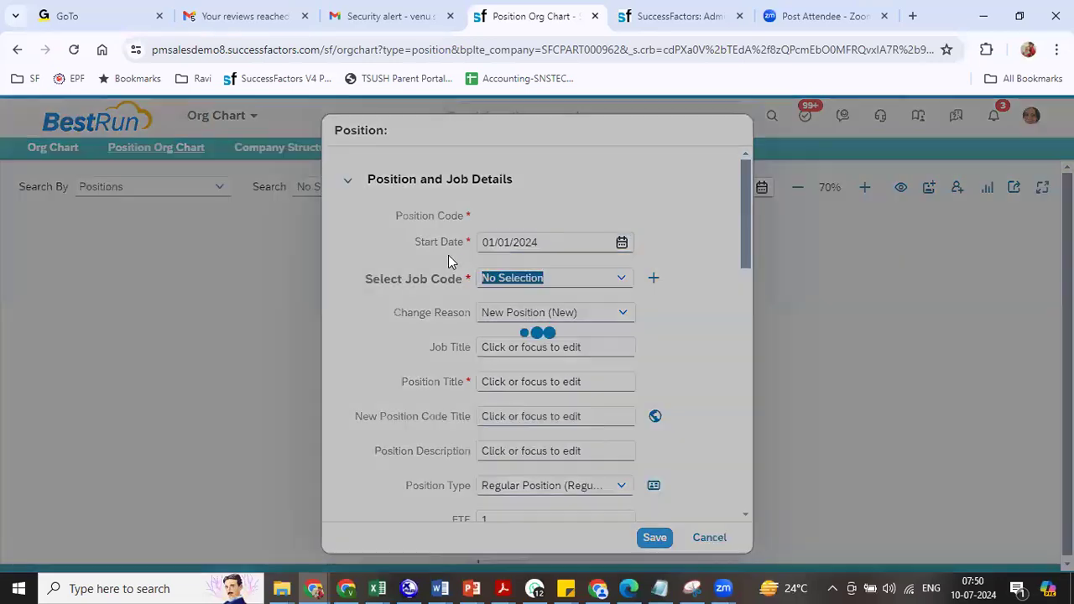
# - Give the new position job code RIL Manager and title RIL Sales Manager
pyautogui.write('ril')
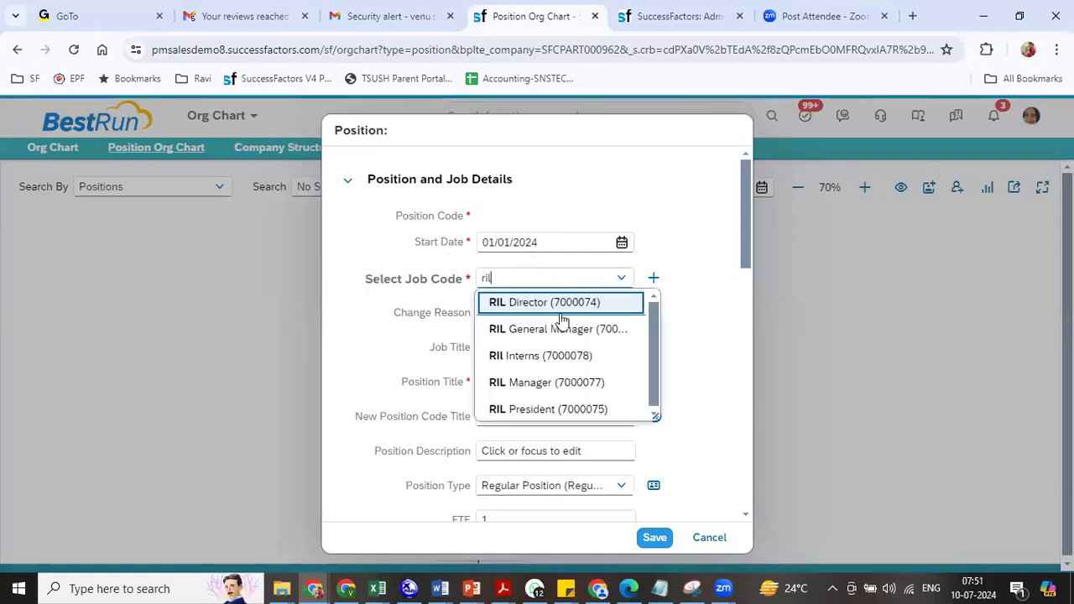
pyautogui.click(556, 382)
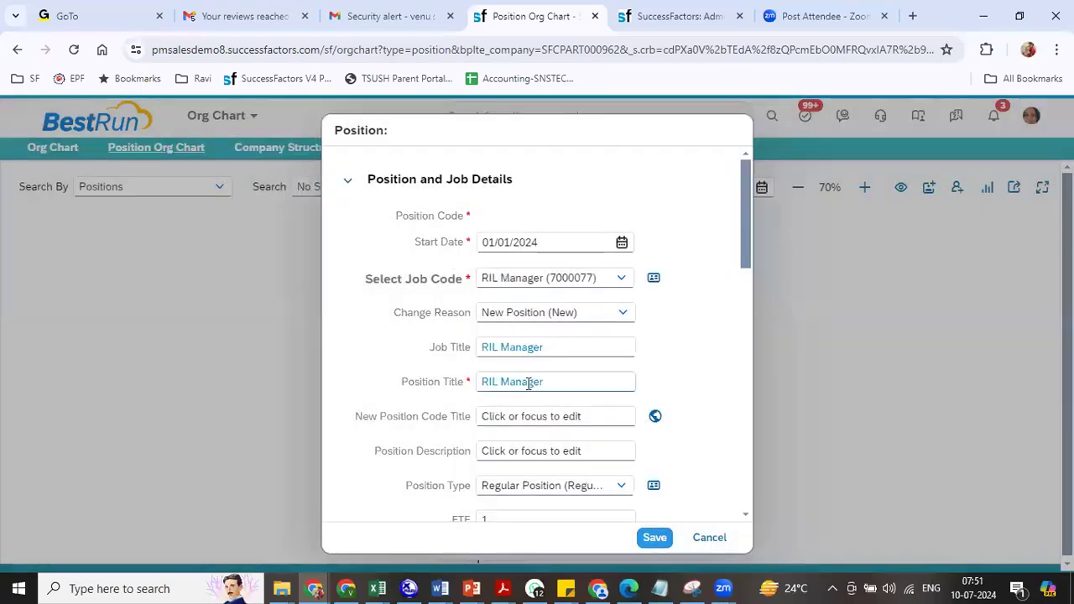
pyautogui.click(502, 381)
pyautogui.write('Sales Manager')
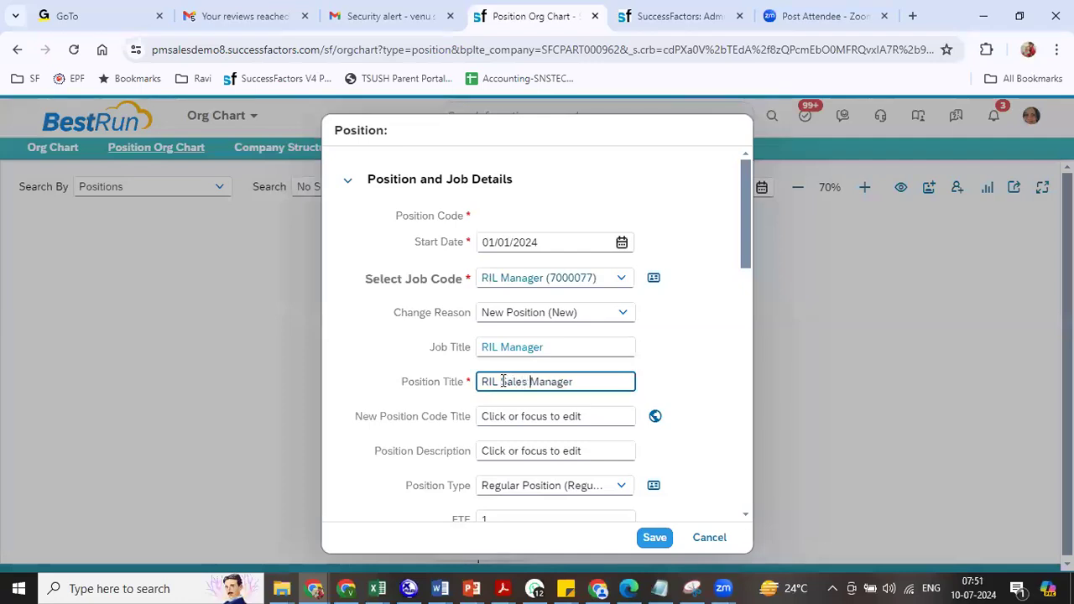
pyautogui.click(687, 293)
# - Set To Be Hired to No, then save position 3001326 and close the form
pyautogui.moveTo(741, 255); pyautogui.dragTo(754, 372)
pyautogui.click(631, 315)
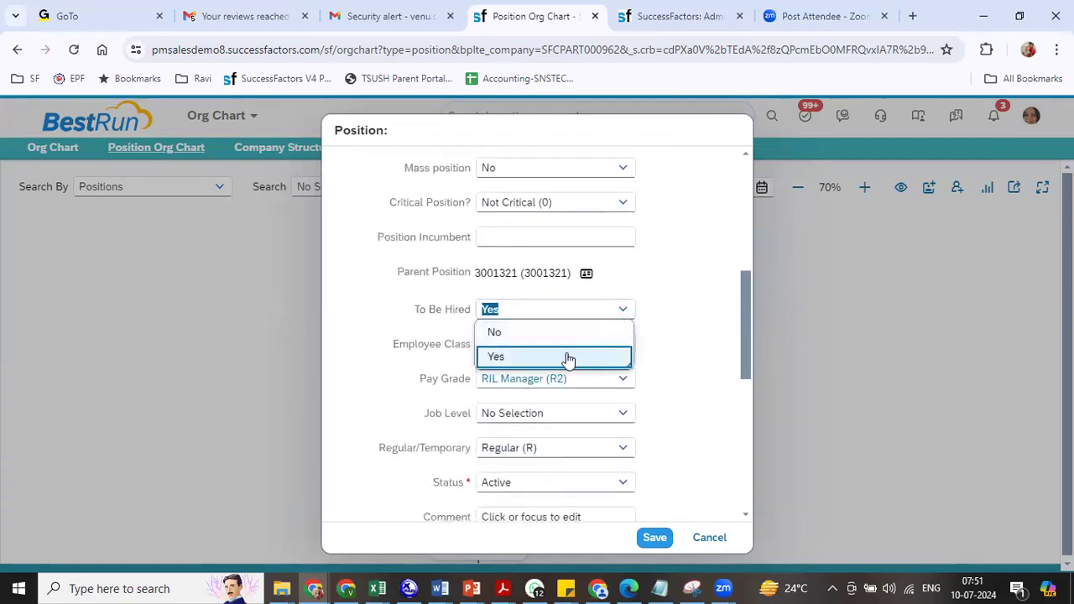
pyautogui.click(542, 334)
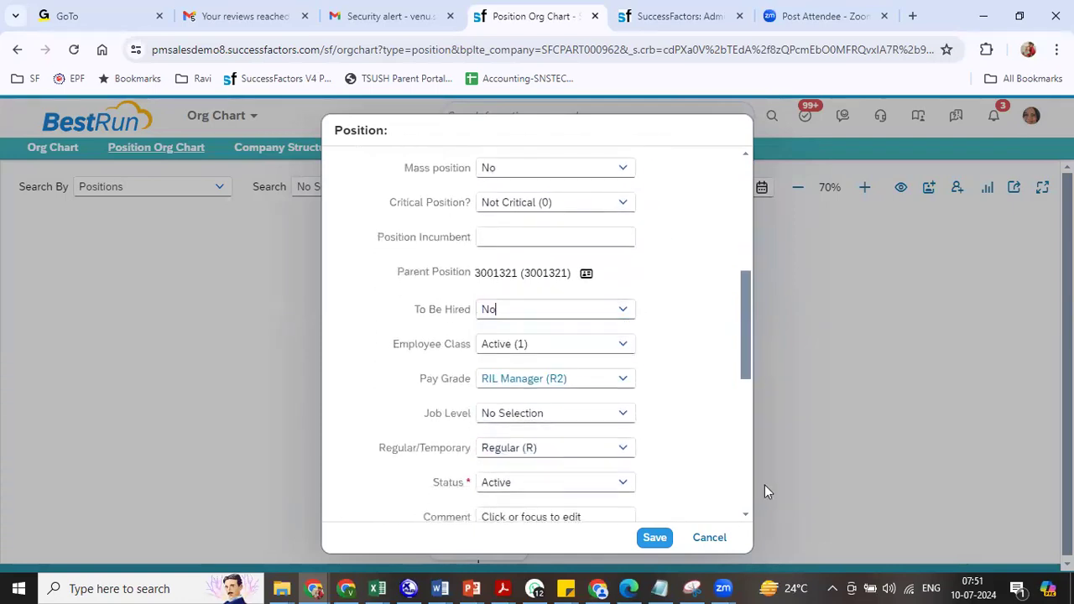
pyautogui.click(657, 539)
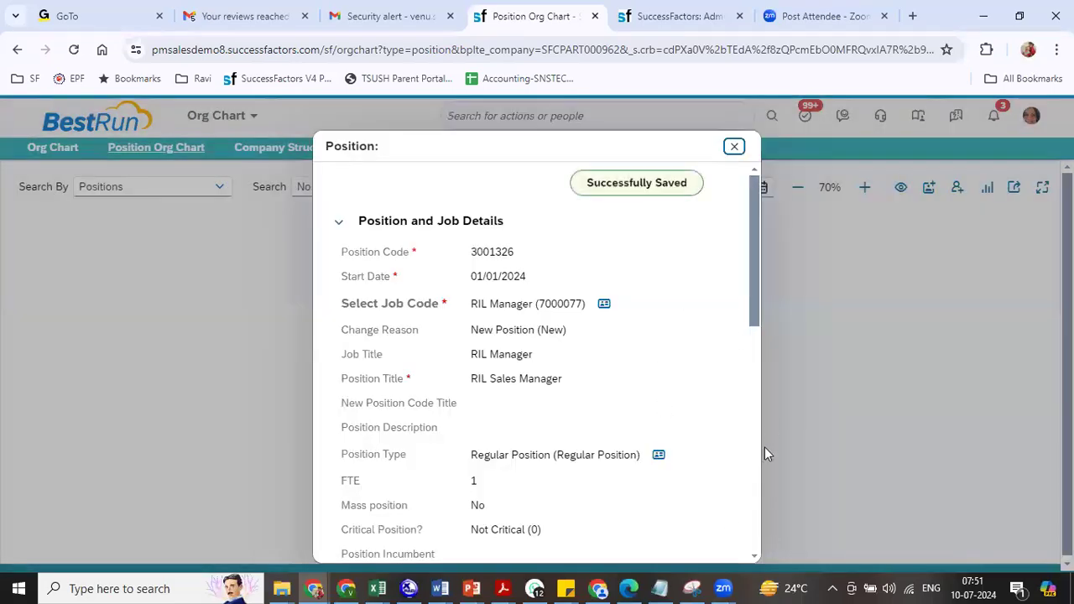
pyautogui.click(734, 147)
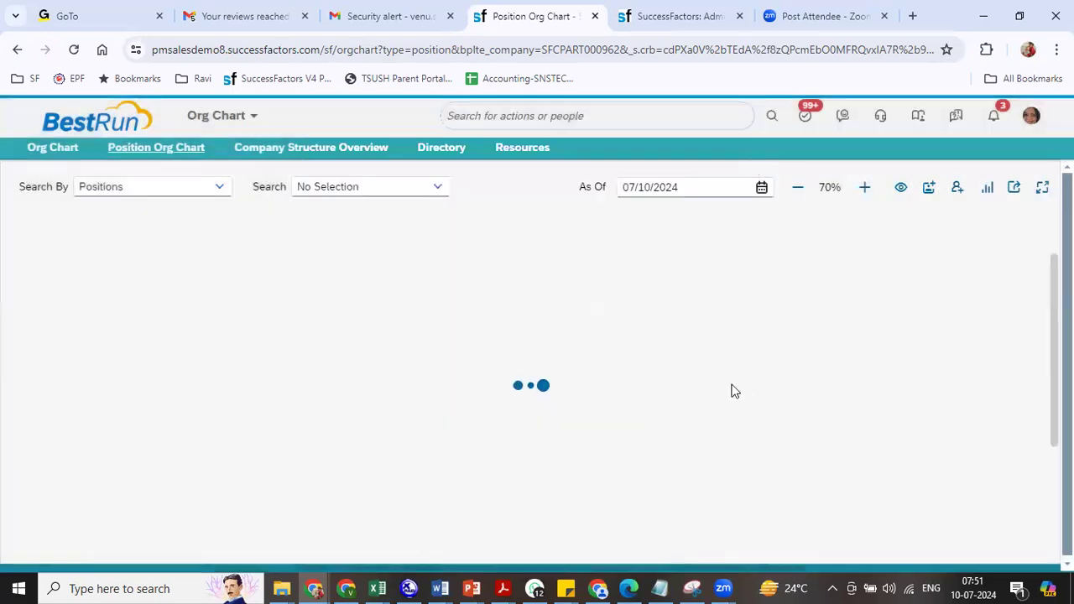
# - Return to RIL President and expand the RIL HR General Manager and RIL HR Manager branches
pyautogui.click(544, 231)
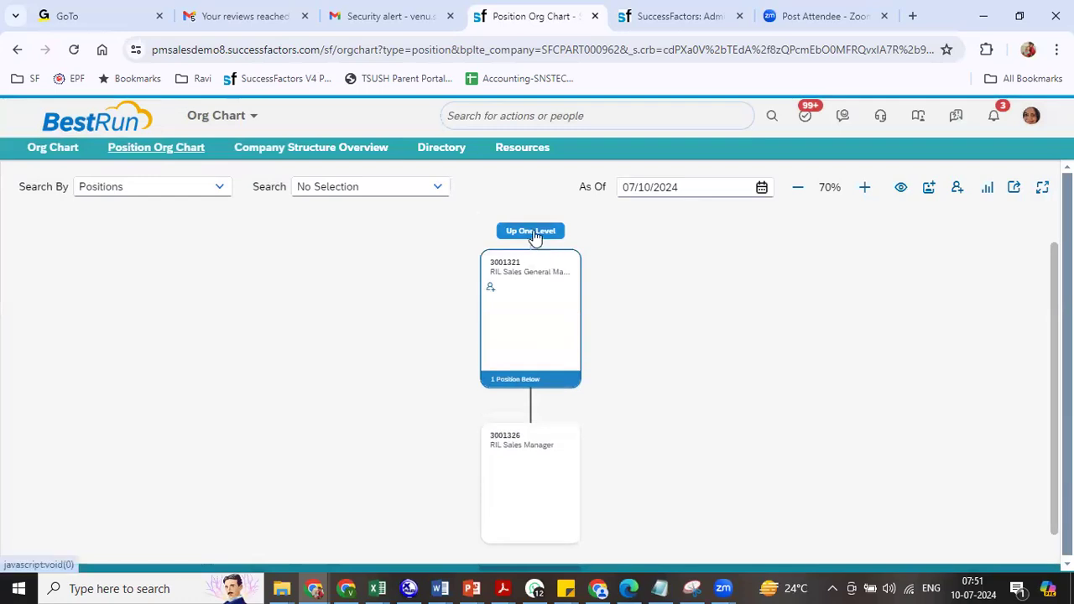
pyautogui.click(531, 230)
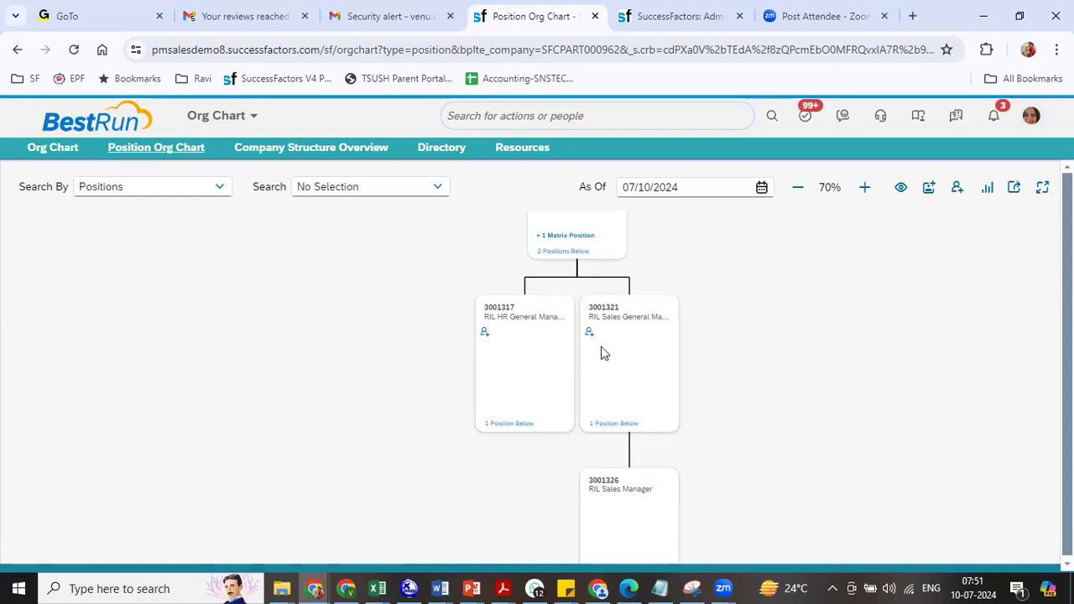
pyautogui.click(501, 425)
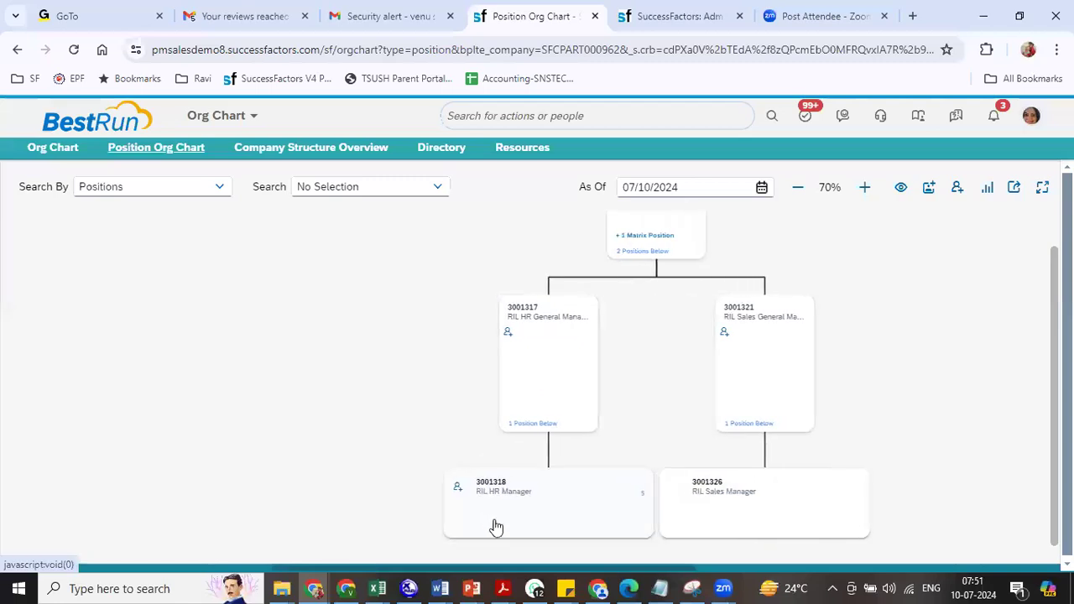
pyautogui.click(642, 507)
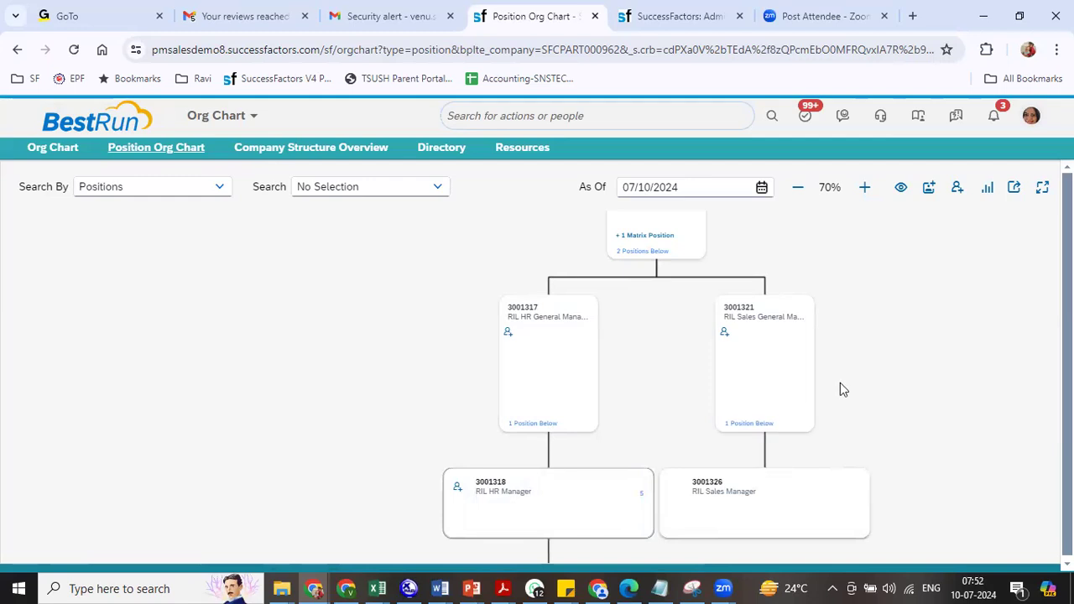
# - Move the chart up one level above RIL President 3001316
pyautogui.moveTo(840, 386); pyautogui.dragTo(815, 512)
pyautogui.moveTo(781, 344); pyautogui.dragTo(789, 432)
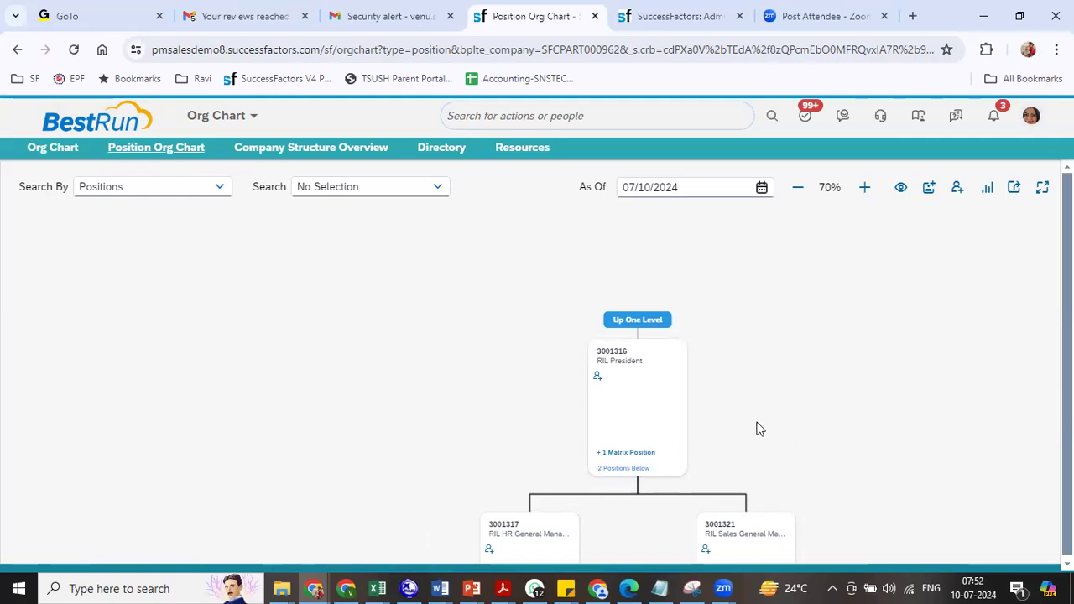
pyautogui.click(664, 322)
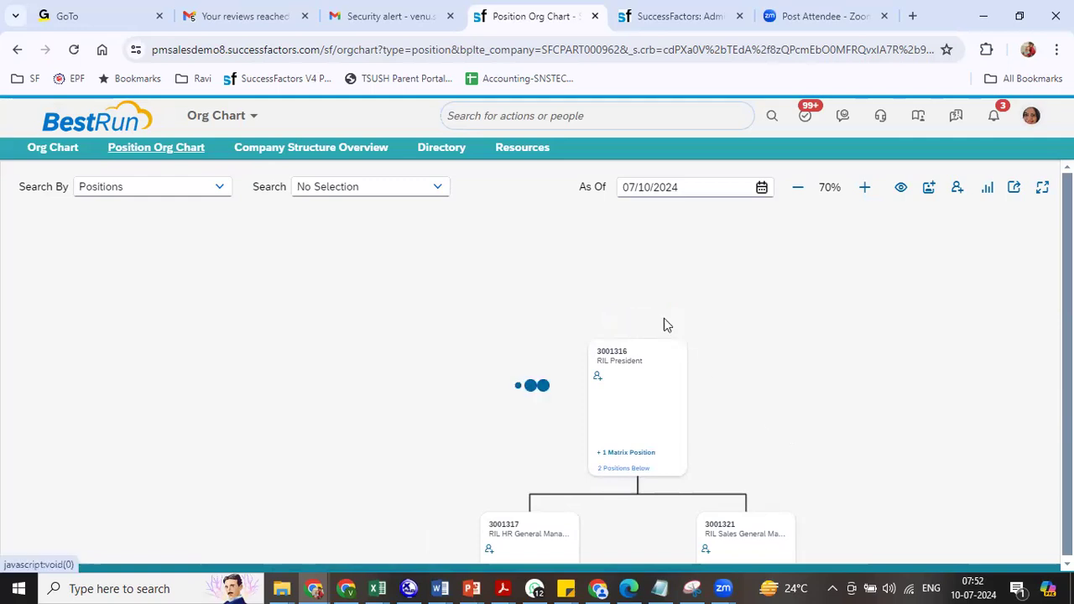
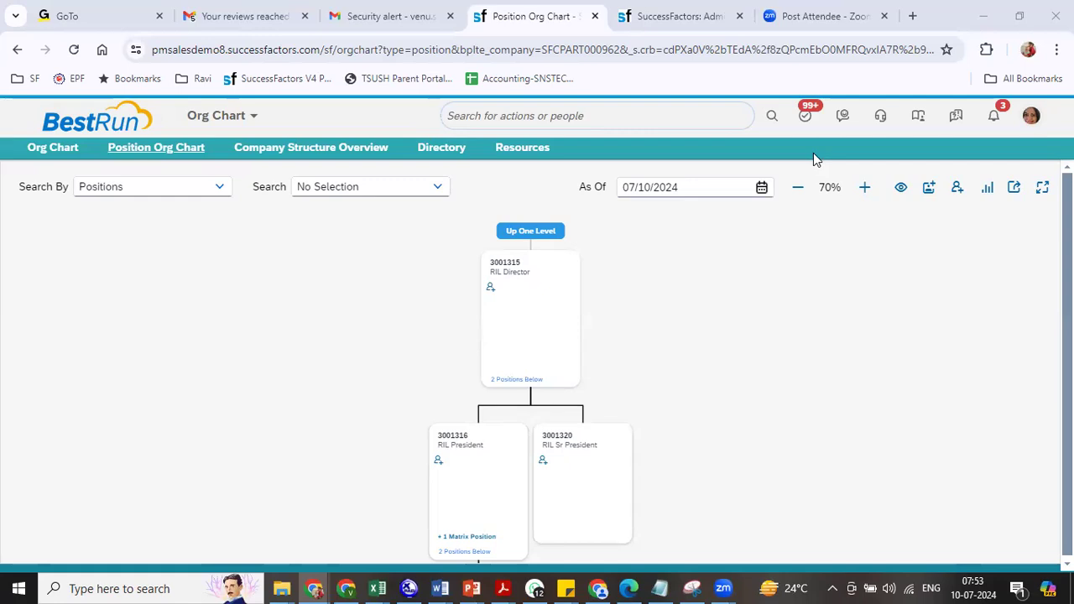
# - Switch from the SuccessFactors org chart to the Venu_Training_June Excel workbook
pyautogui.hotkey('alt', 'Tab')
pyautogui.hotkey('alt', 'Tab')
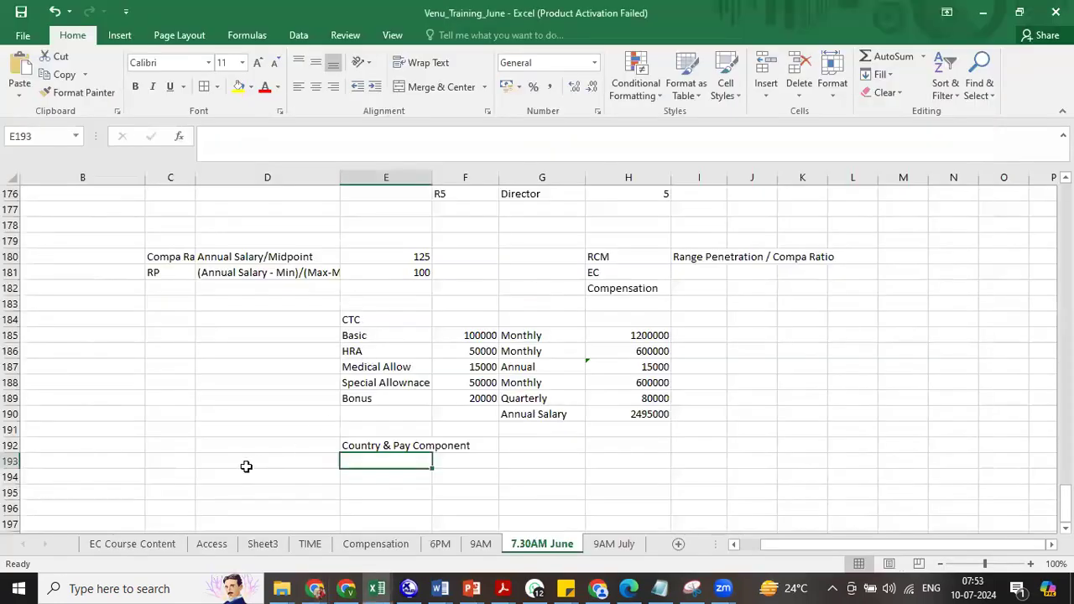
# - Start a note reading 'RCM -->' in cell D195, then return to the SuccessFactors org chart
pyautogui.click(247, 468)
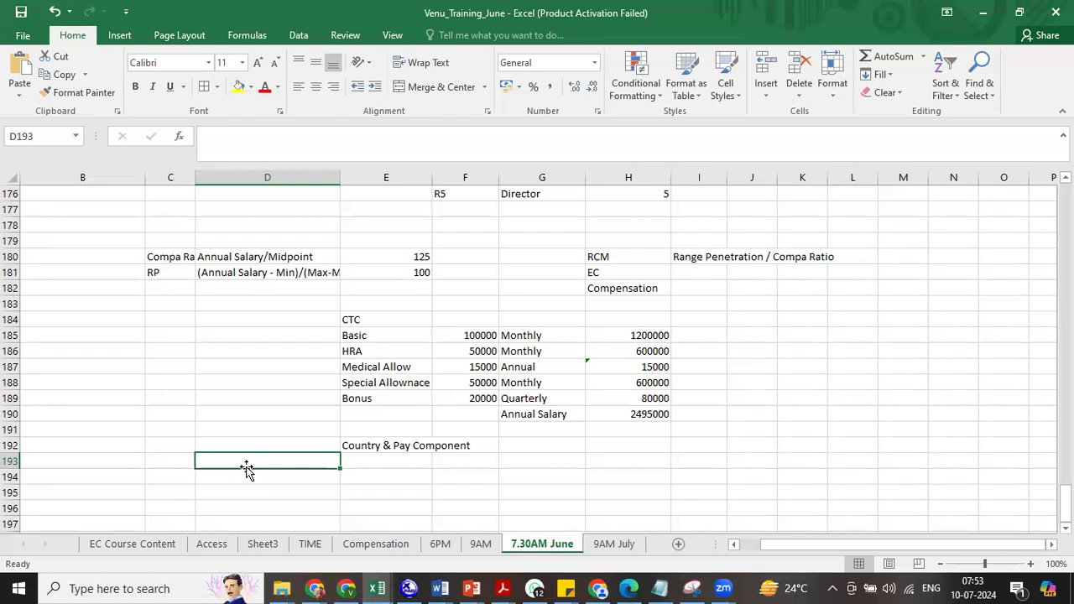
pyautogui.click(240, 488)
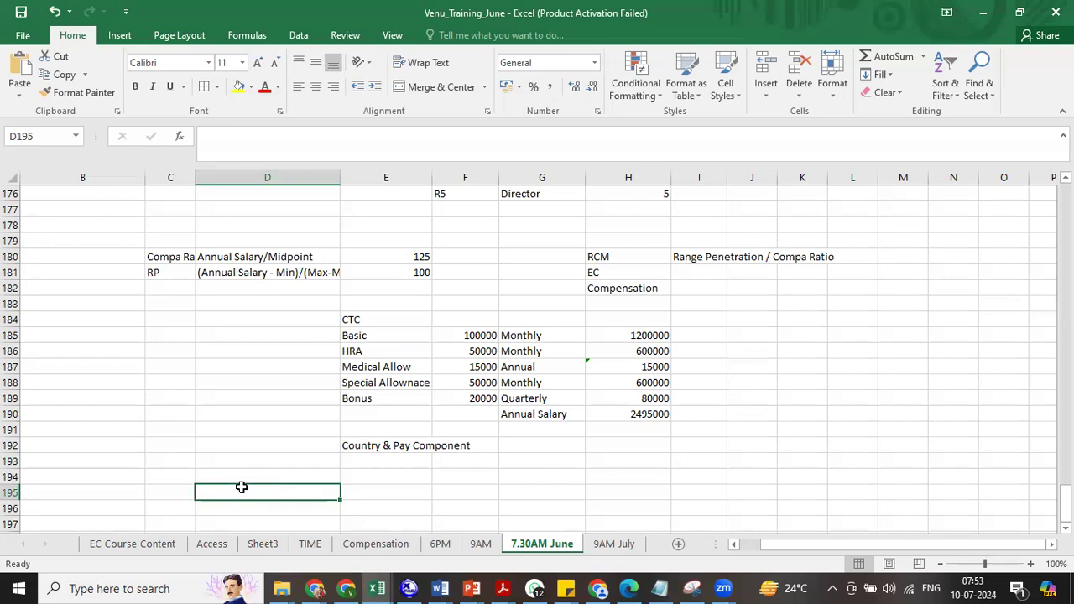
pyautogui.write('RCM')
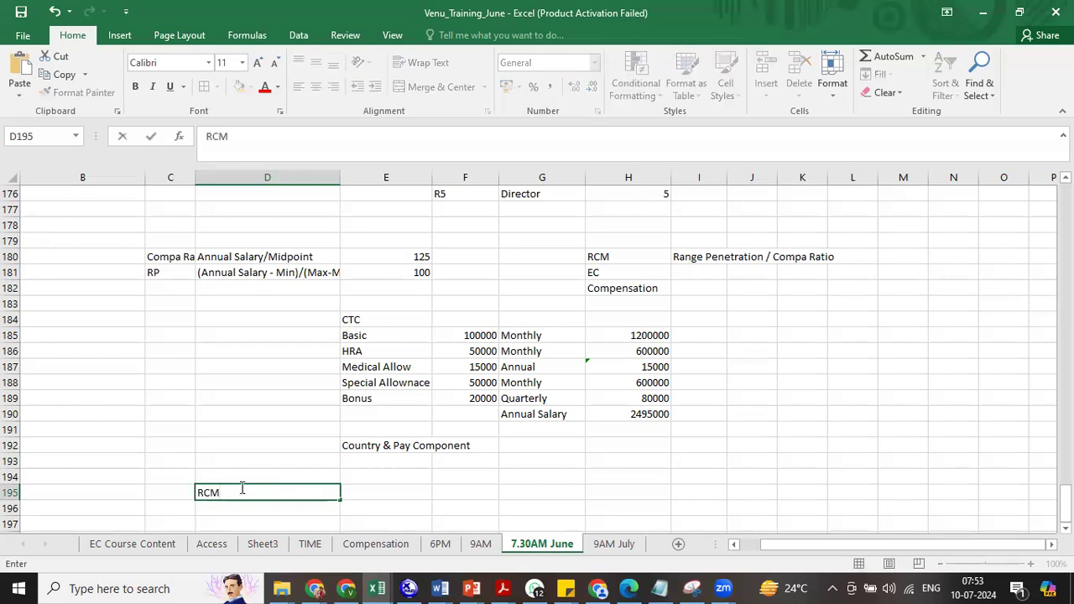
pyautogui.write(' -->')
pyautogui.hotkey('alt', 'Tab')
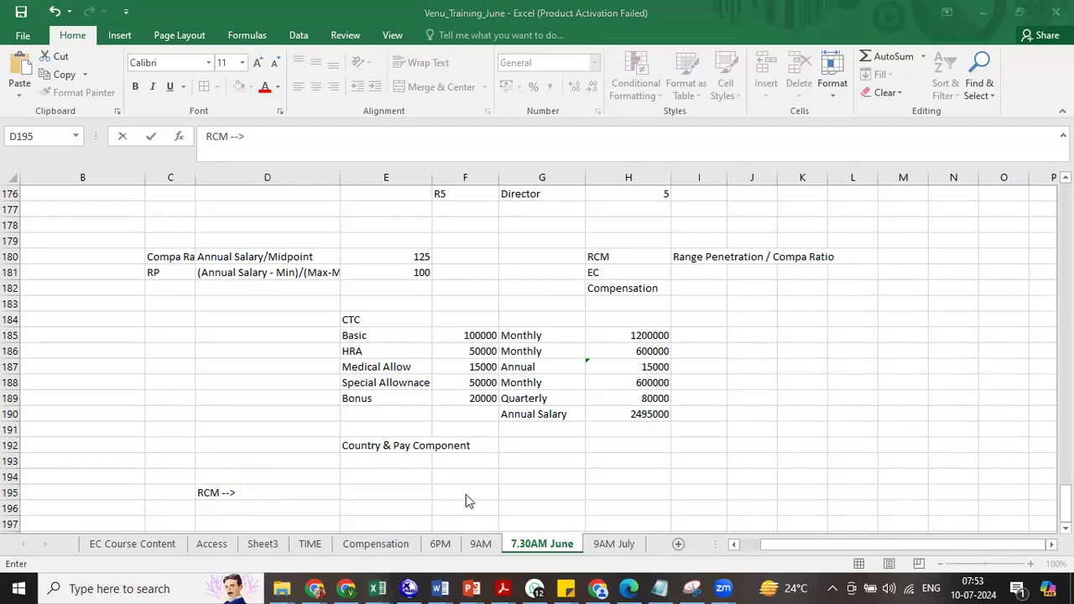
pyautogui.hotkey('alt', 'Tab')
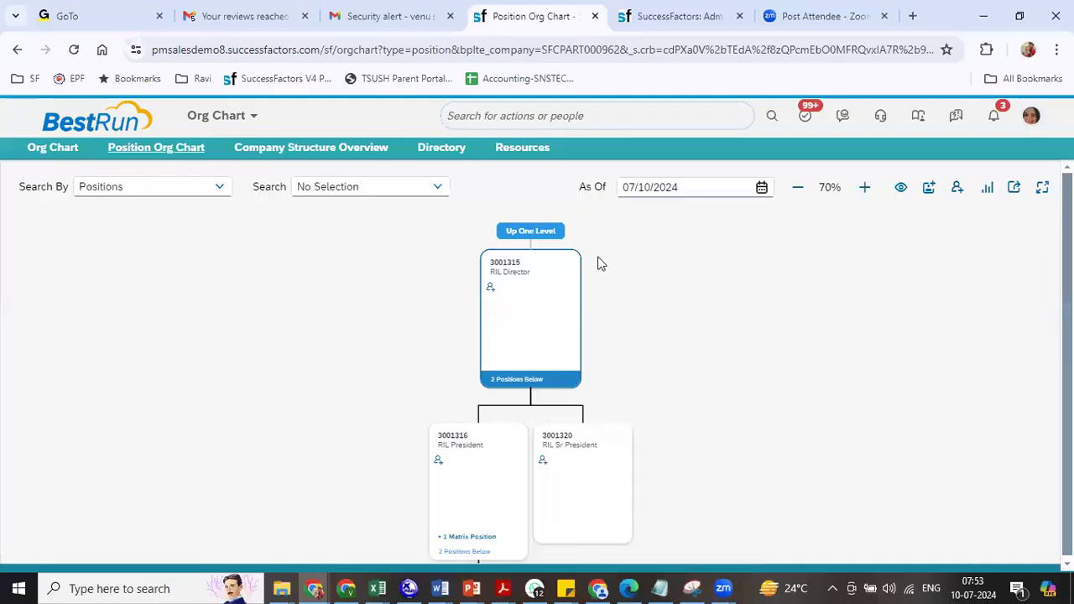
pyautogui.click(543, 266)
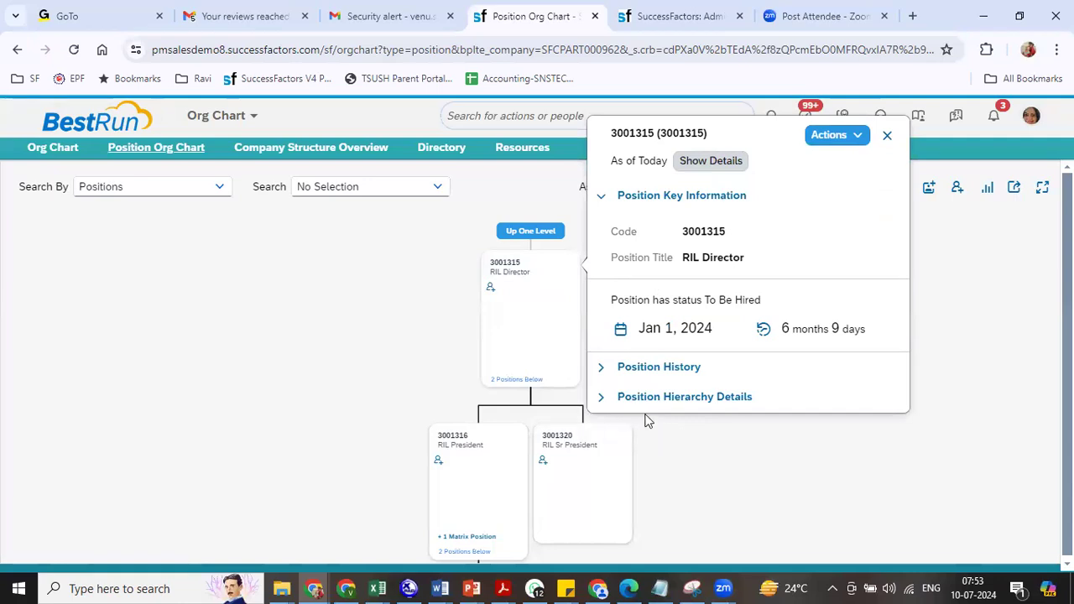
pyautogui.click(856, 136)
pyautogui.click(851, 258)
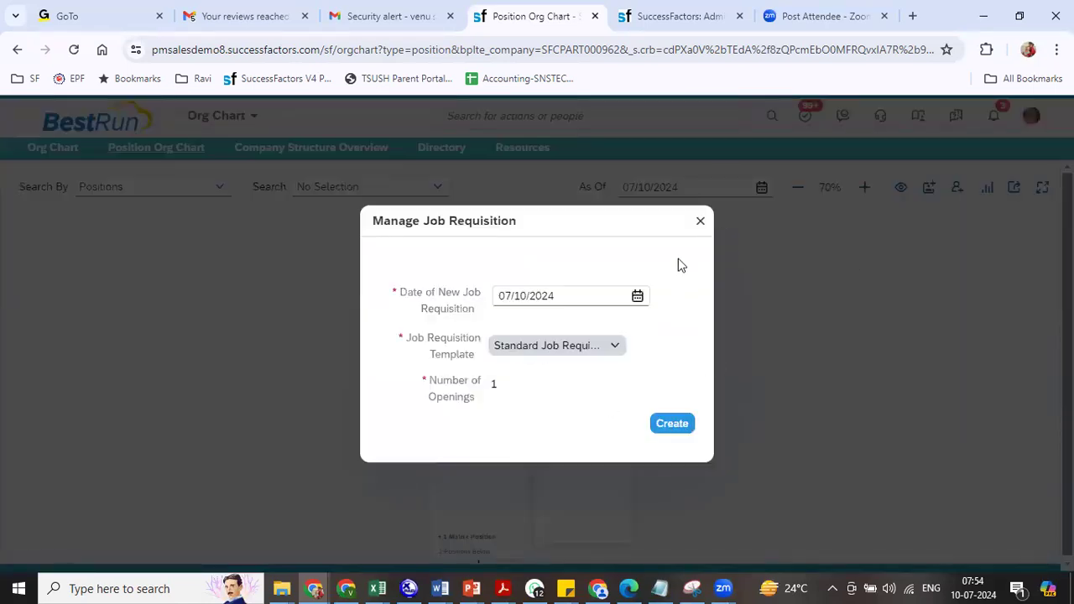
pyautogui.click(700, 221)
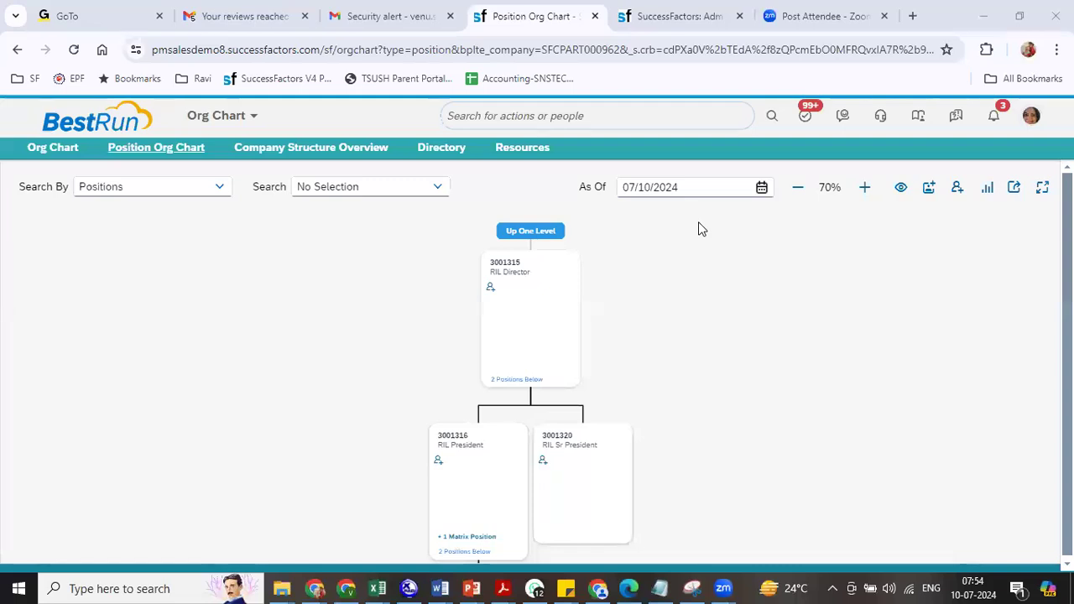
pyautogui.hotkey('alt', 'Tab')
pyautogui.hotkey('alt', 'Tab')
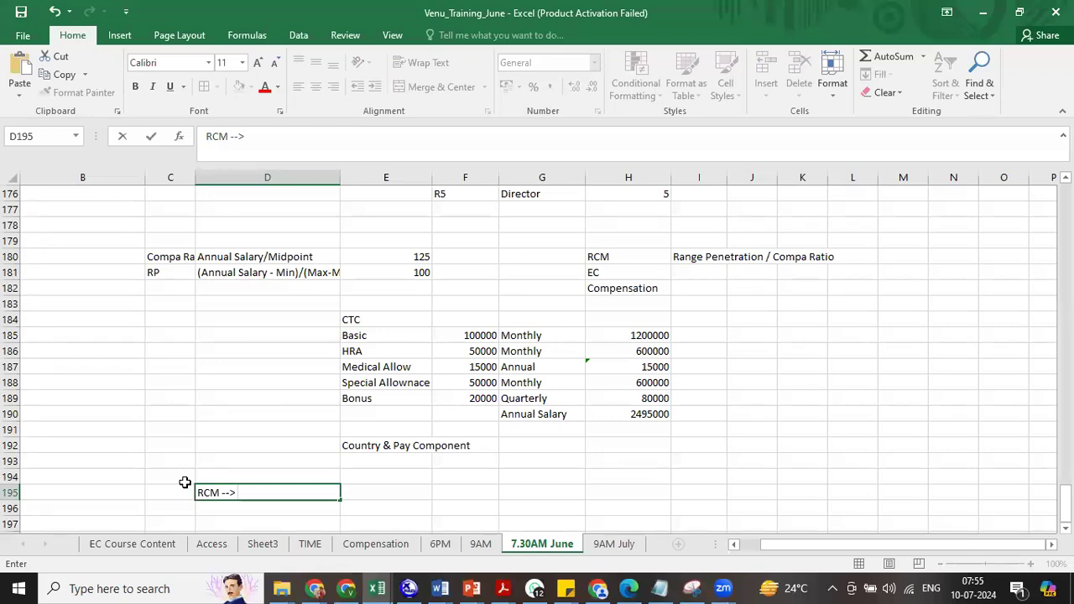
# - Complete D195 as 'RCM --> EC' and enter 'Manage Pending Hire' in E195
pyautogui.write('EC')
pyautogui.click(352, 494)
pyautogui.write('Man')
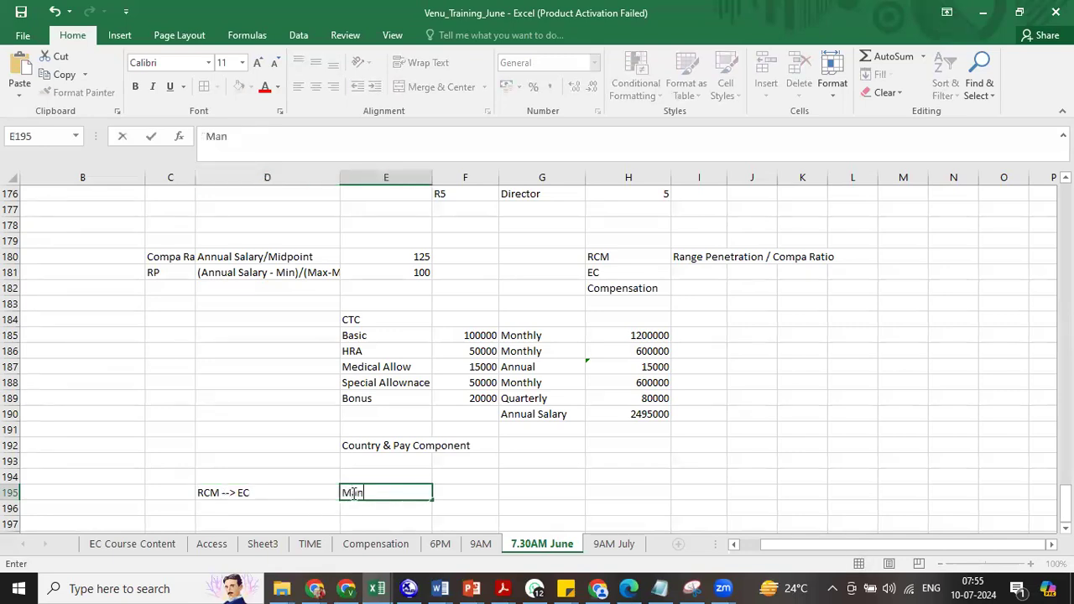
pyautogui.write('age Pending Hire')
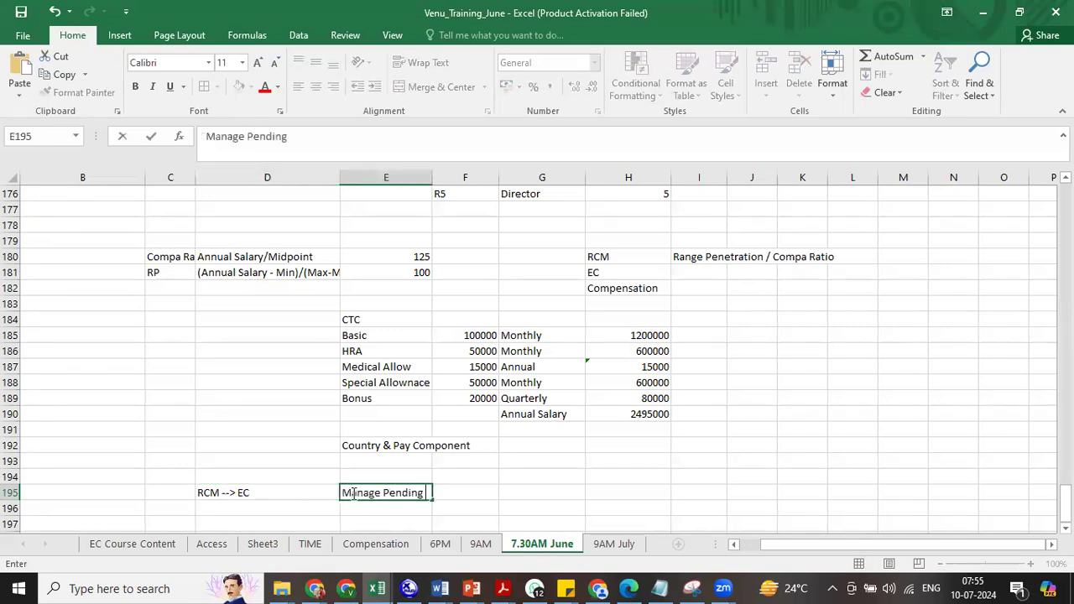
pyautogui.click(463, 495)
pyautogui.click(1066, 529)
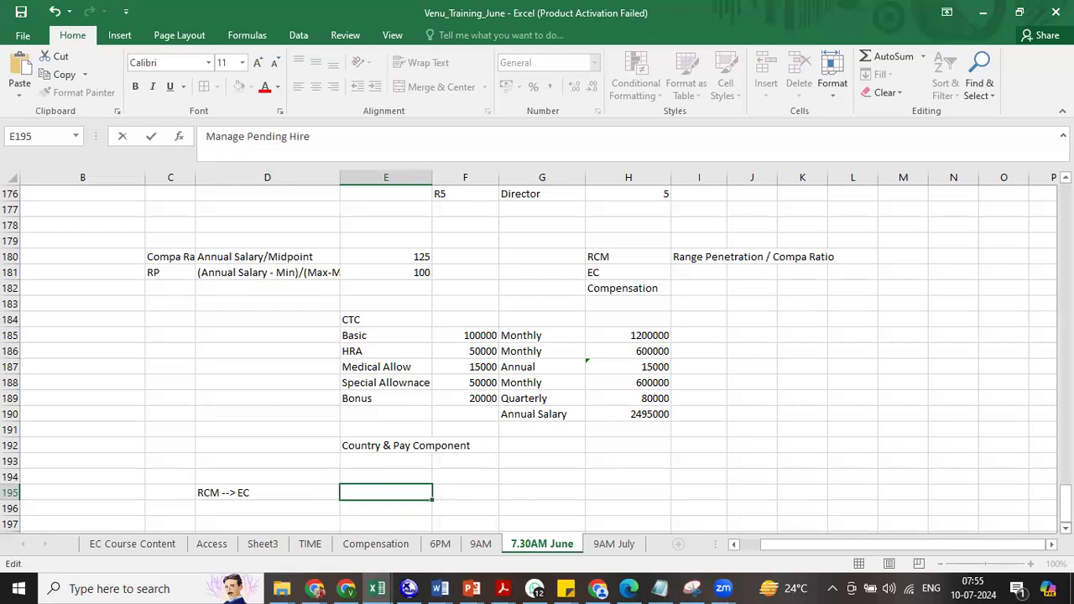
pyautogui.click(1066, 529)
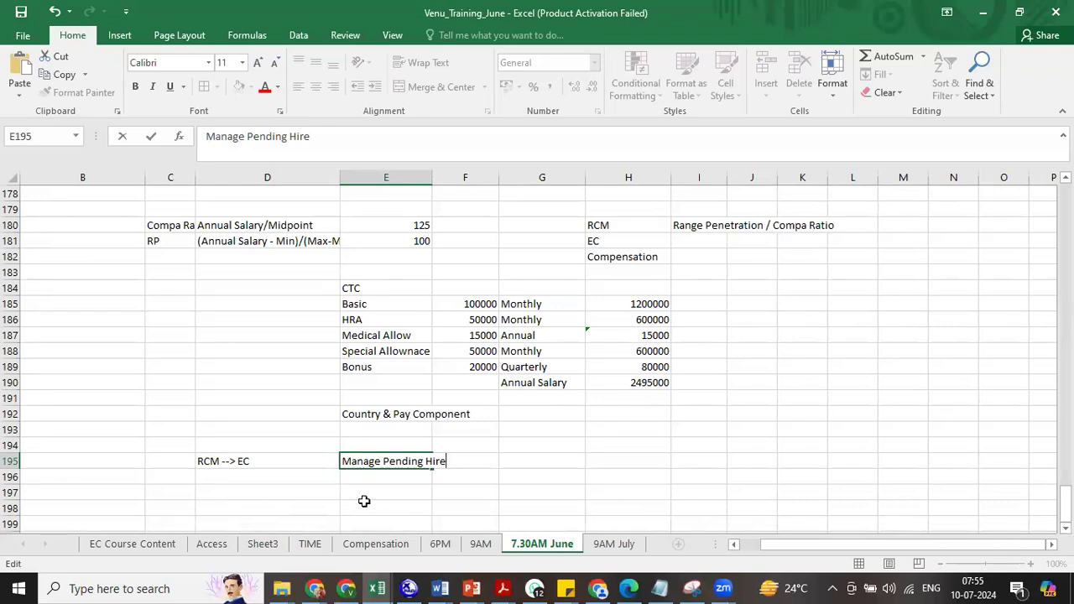
pyautogui.click(303, 465)
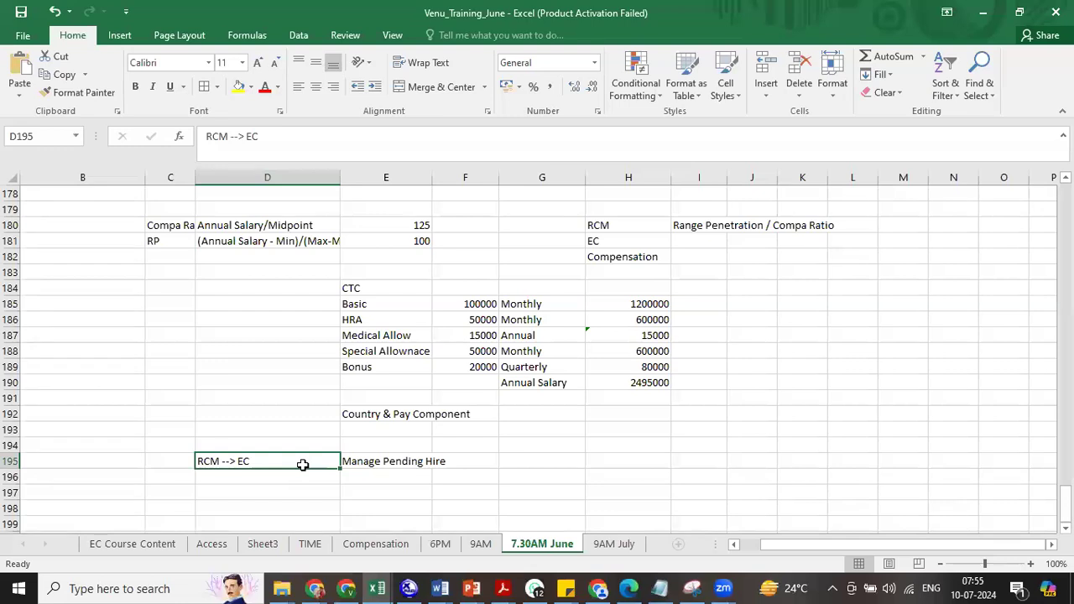
# - Enter 'RCM --> ONB' in cell D196, overriding the EC autocomplete suggestion
pyautogui.click(242, 478)
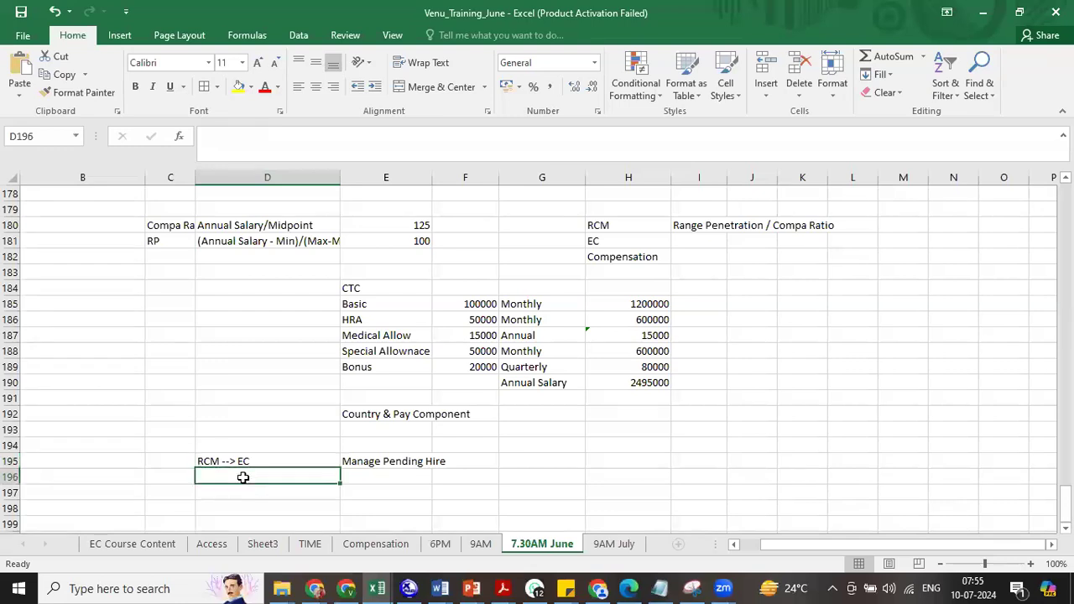
pyautogui.write('RCM ')
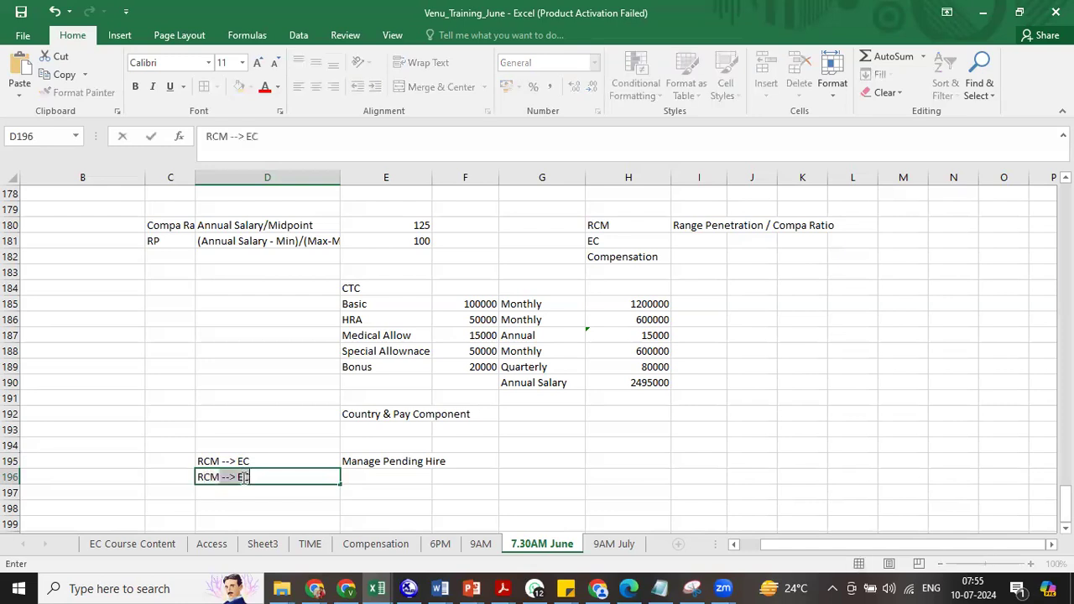
pyautogui.write('--> E')
pyautogui.press('BackSpace')
pyautogui.press('BackSpace')
pyautogui.write('ONB')
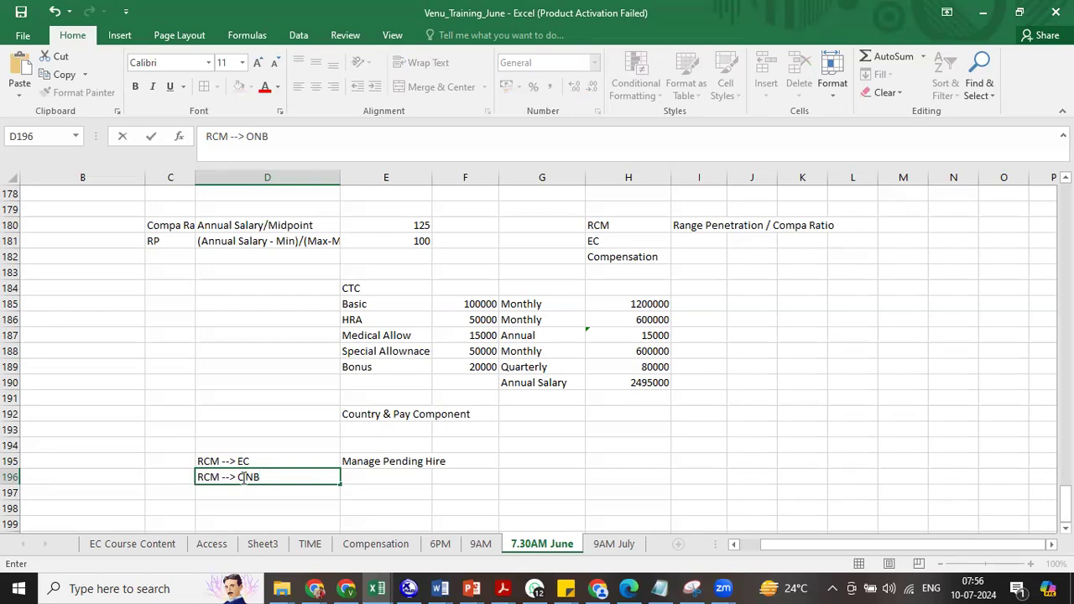
pyautogui.click(208, 461)
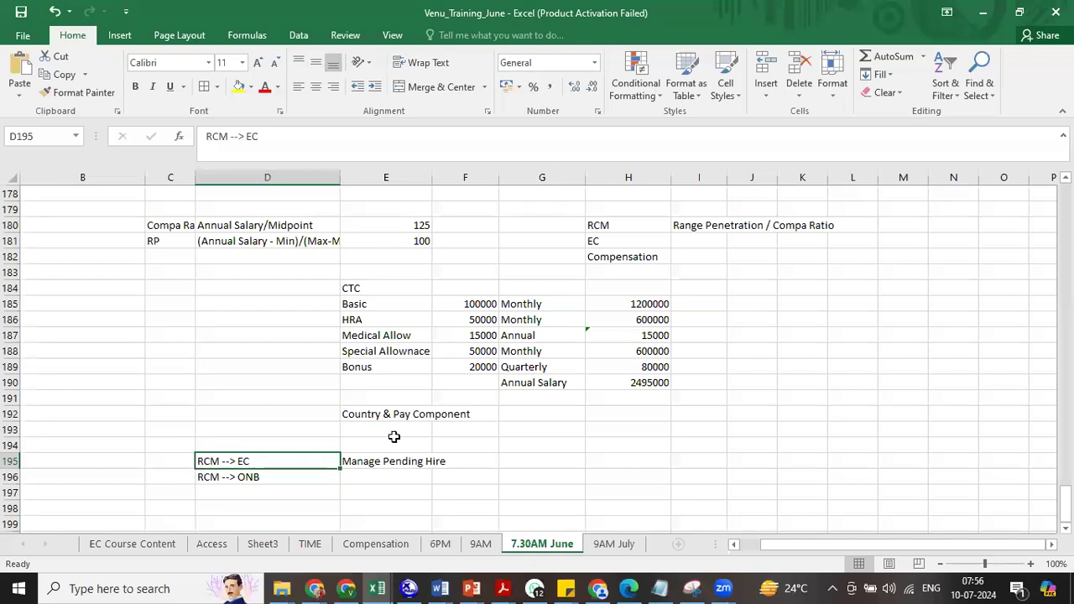
# - Enter 50% in F195 and 90% in F196
pyautogui.click(476, 456)
pyautogui.write('50%')
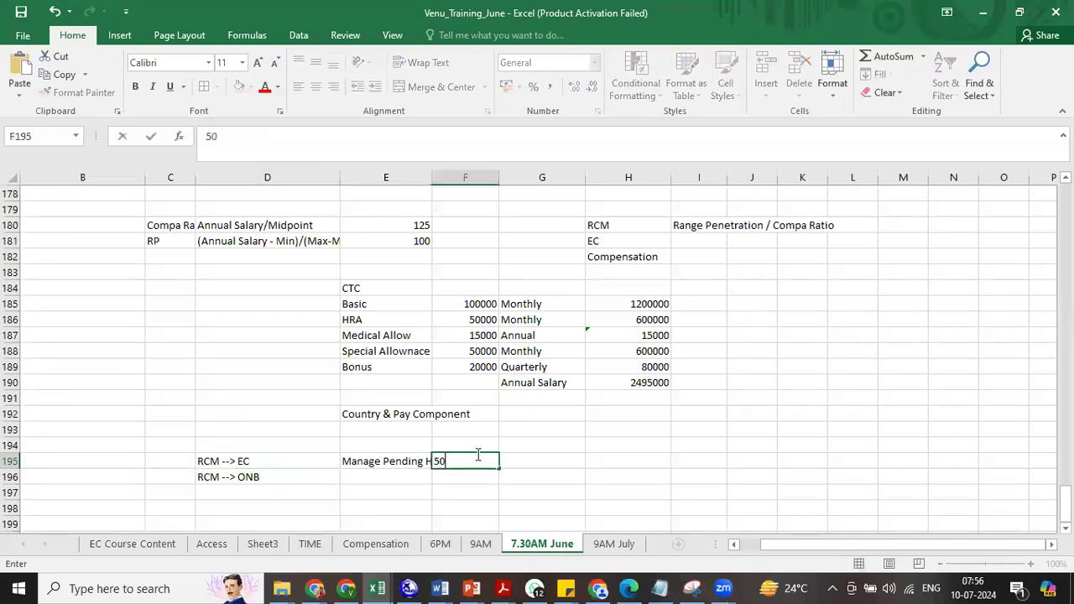
pyautogui.click(294, 464)
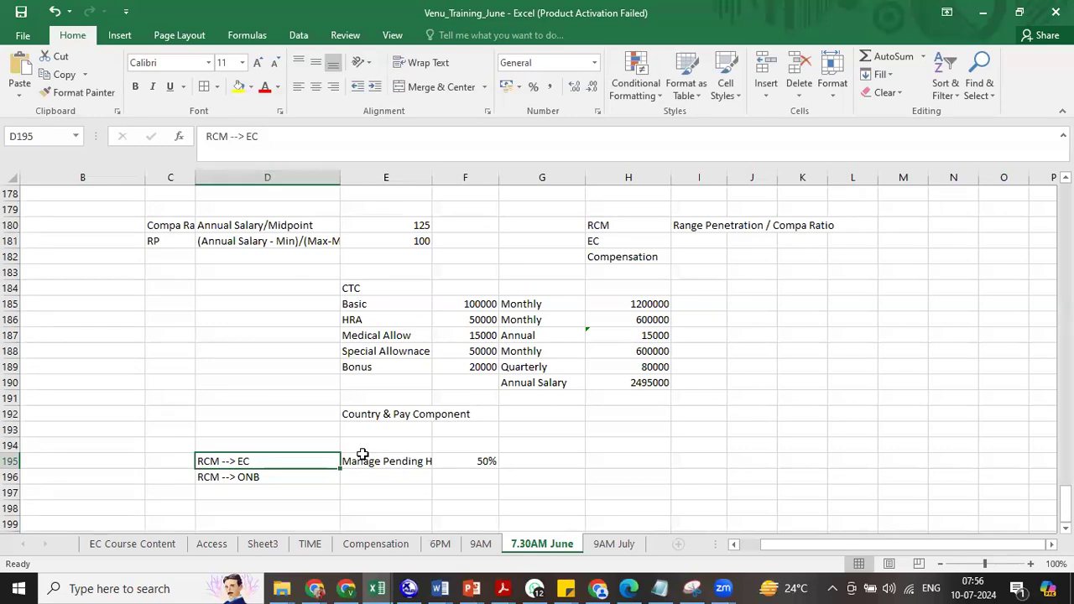
pyautogui.click(278, 482)
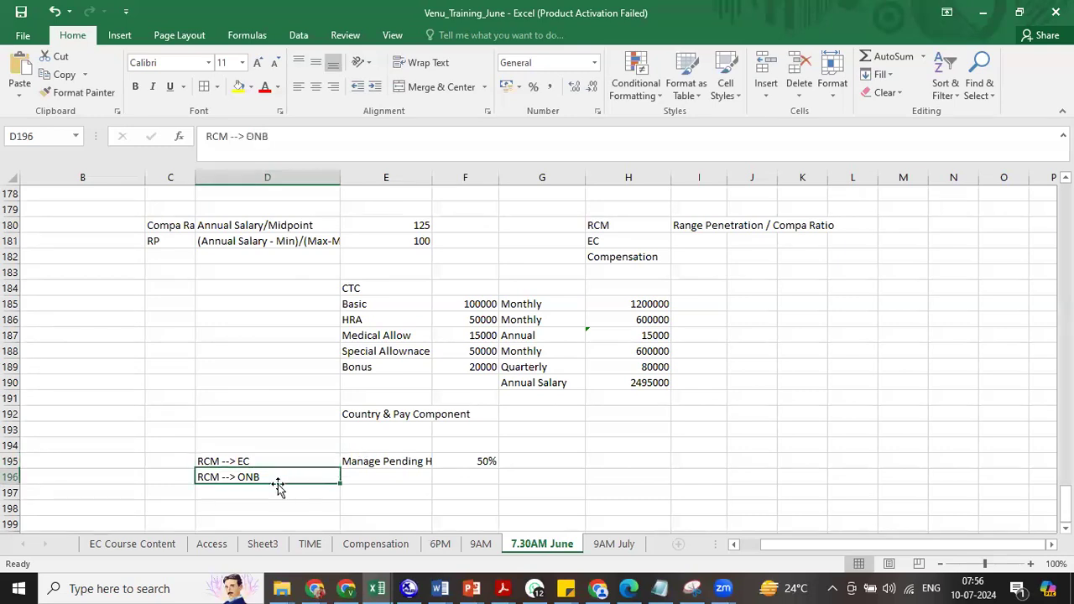
pyautogui.click(455, 478)
pyautogui.write('90%')
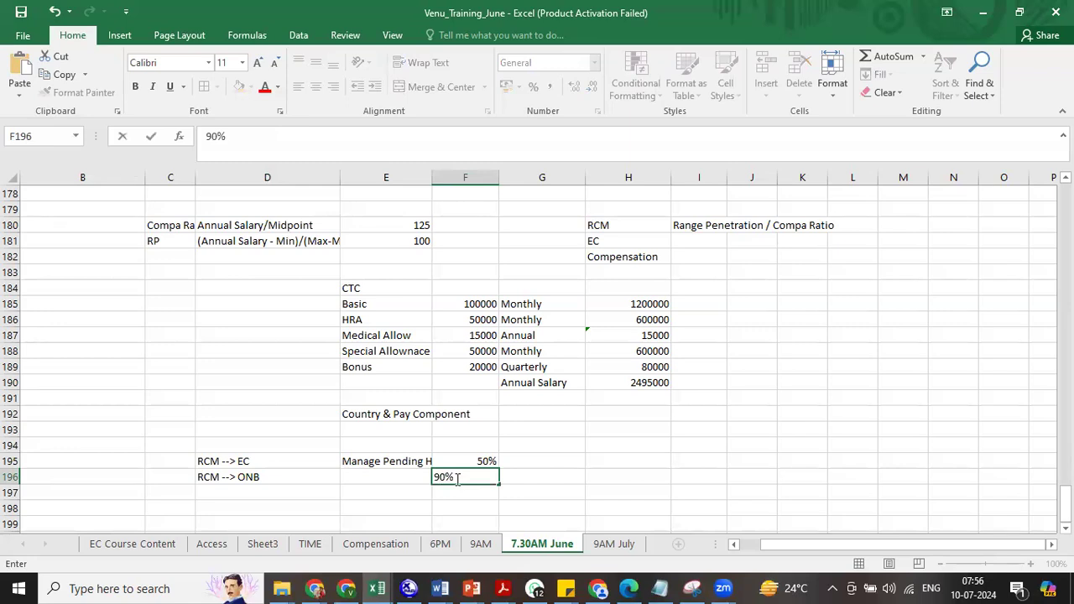
pyautogui.click(391, 491)
pyautogui.click(285, 484)
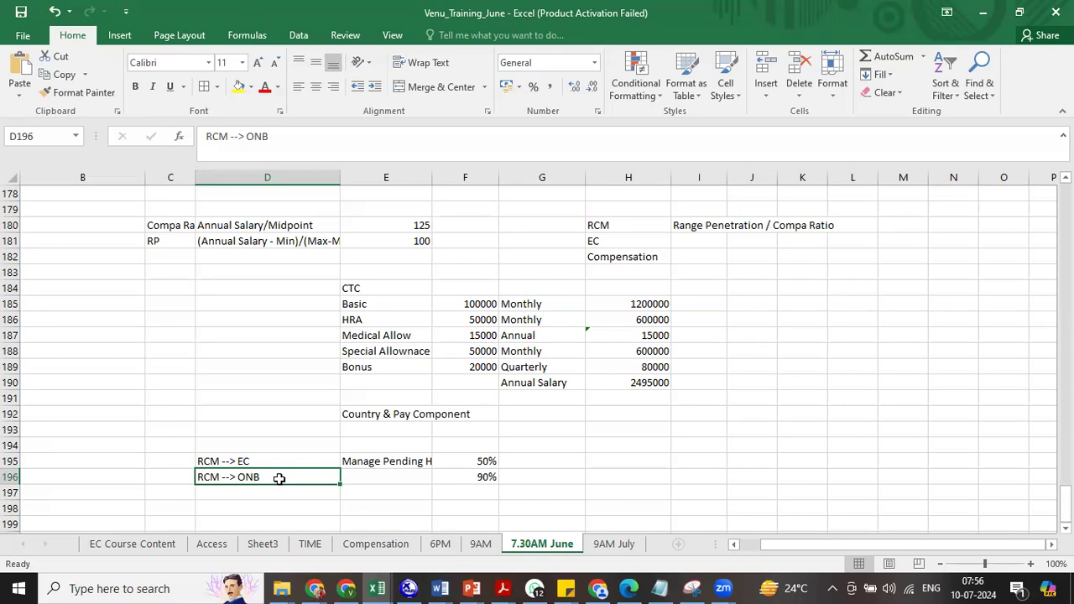
# - Copy 'Manage Pending Hire' into E196, widen column E, and add 'EC' / 'Add New Employee' in row 197
pyautogui.click(360, 477)
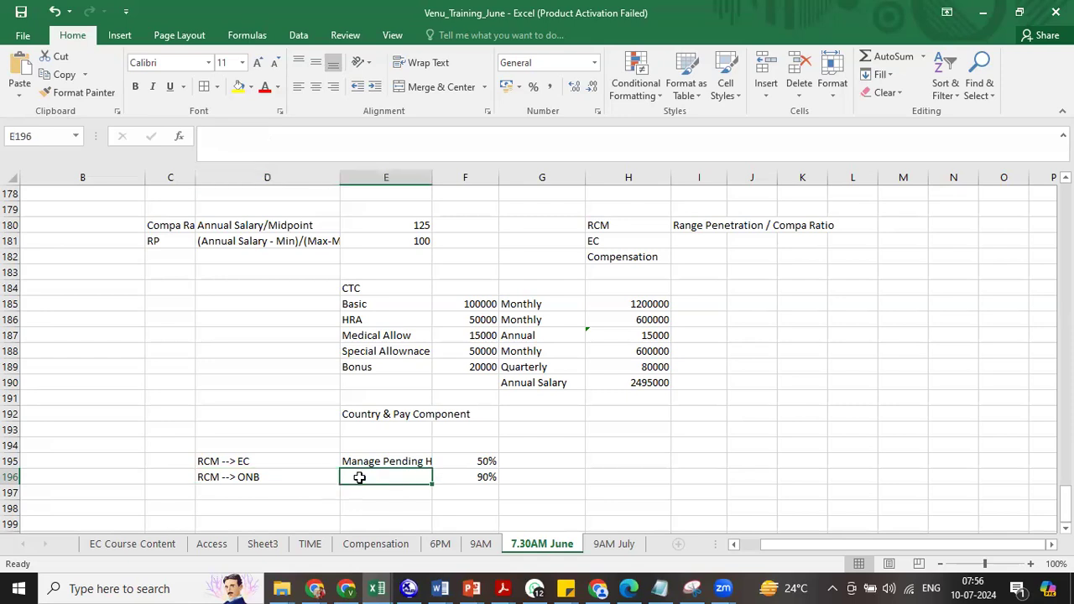
pyautogui.hotkey('ctrl', 'd')
pyautogui.moveTo(432, 180); pyautogui.dragTo(465, 185)
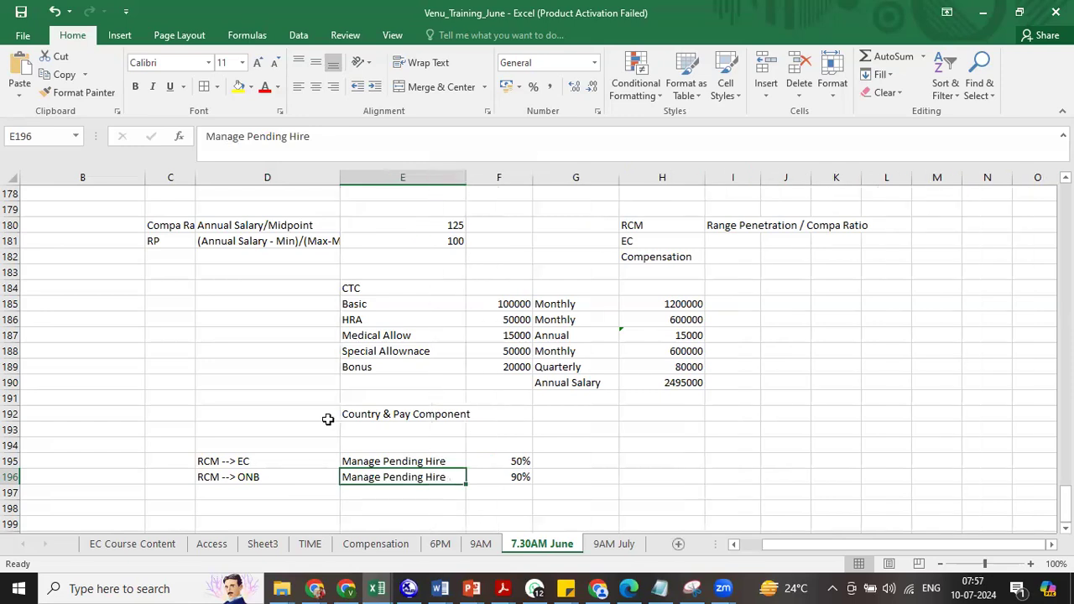
pyautogui.click(269, 492)
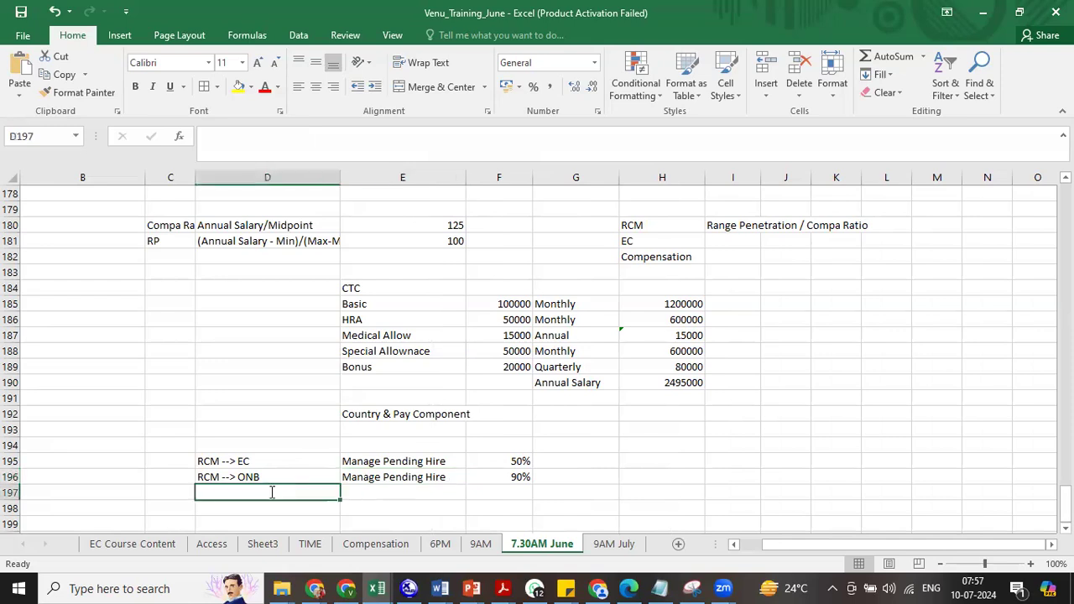
pyautogui.write('EC')
pyautogui.press('Tab')
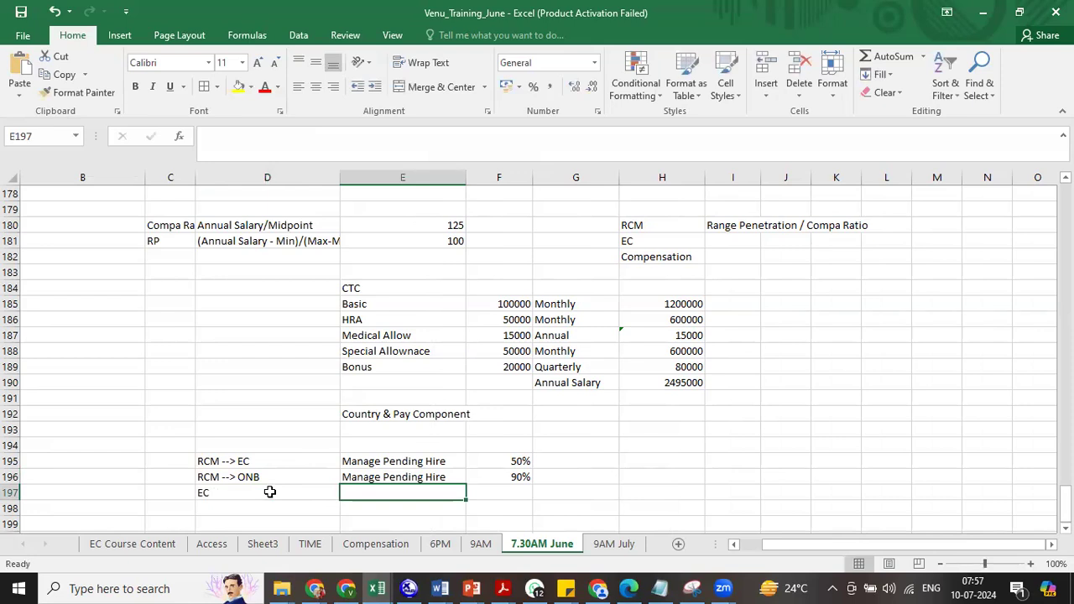
pyautogui.write('Add E')
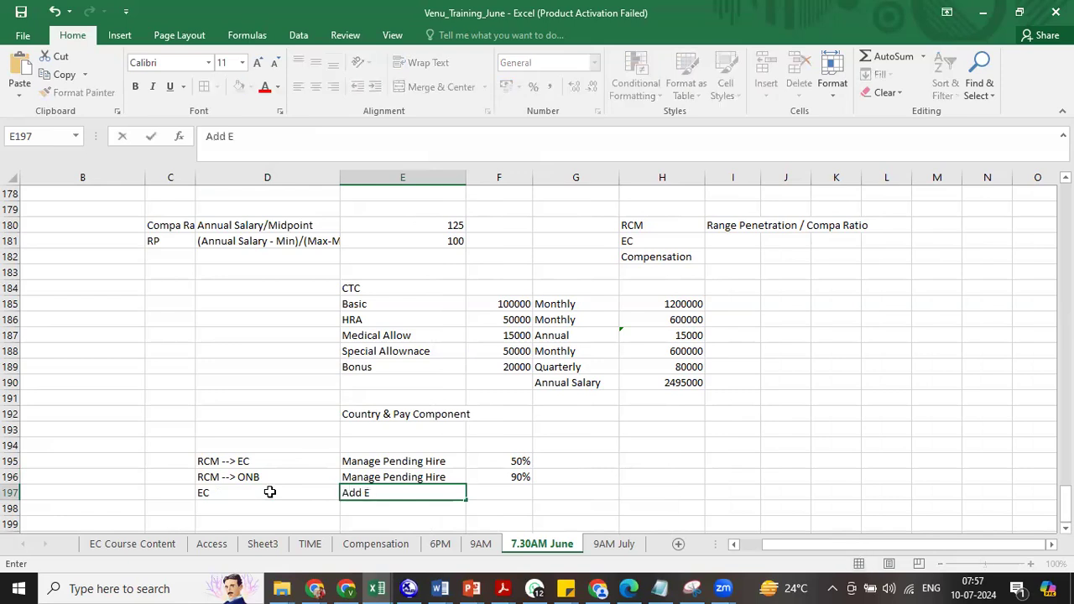
pyautogui.press('BackSpace')
pyautogui.write('New Employee')
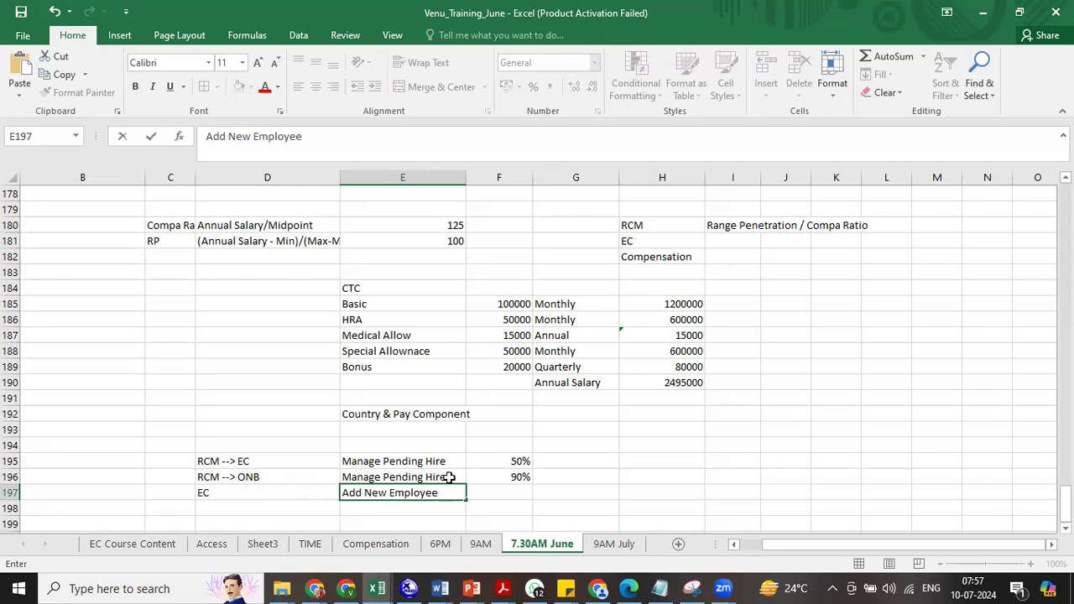
# - Select the RCM labels and the Manage Pending Hire and Add New Employee entries to compare them
pyautogui.moveTo(235, 460); pyautogui.dragTo(264, 476)
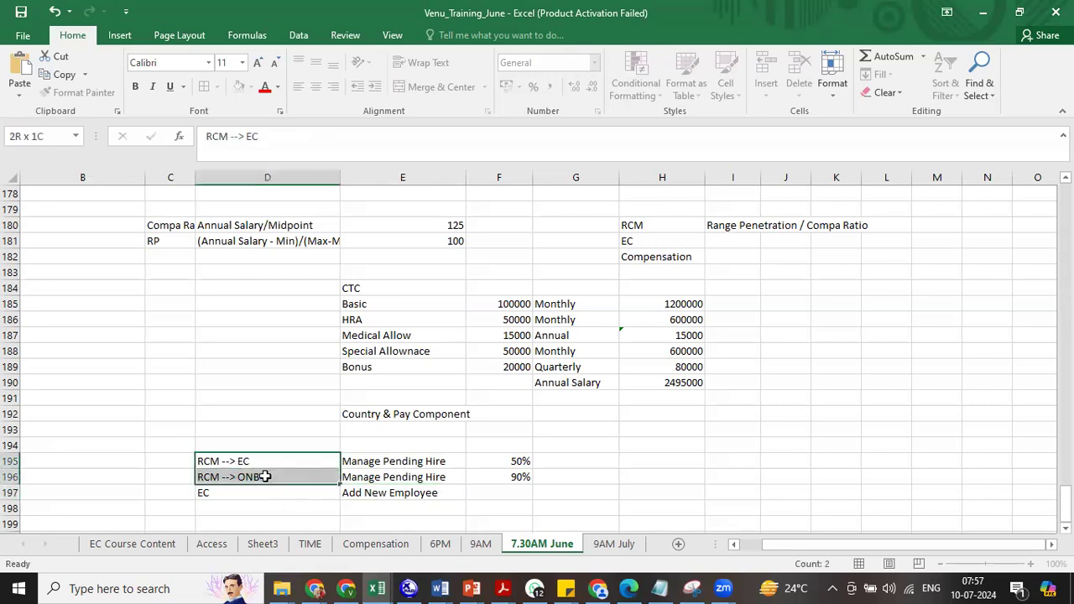
pyautogui.click(403, 492)
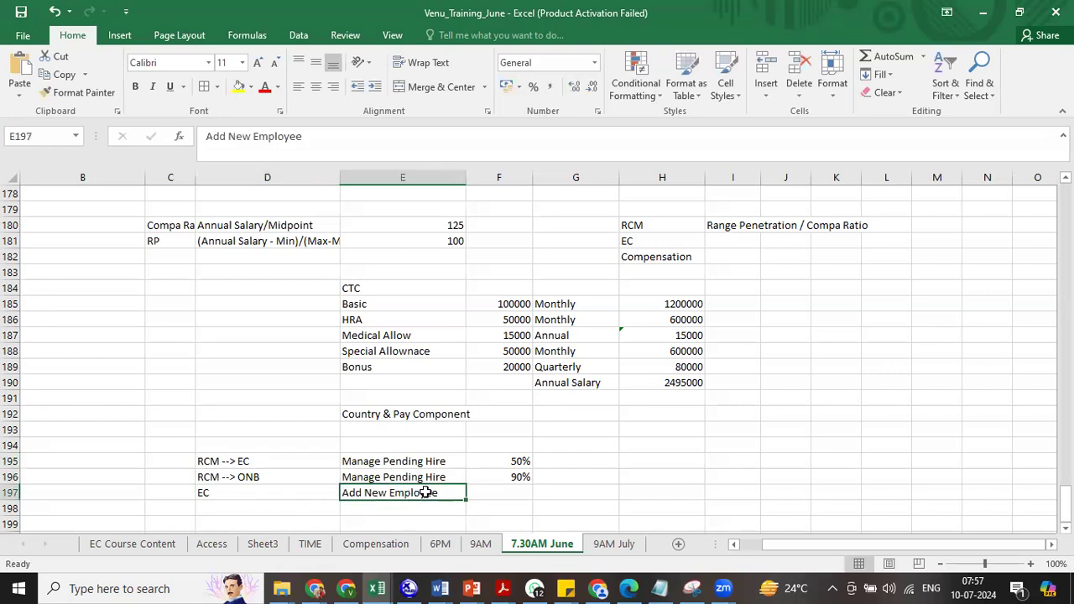
pyautogui.click(385, 461)
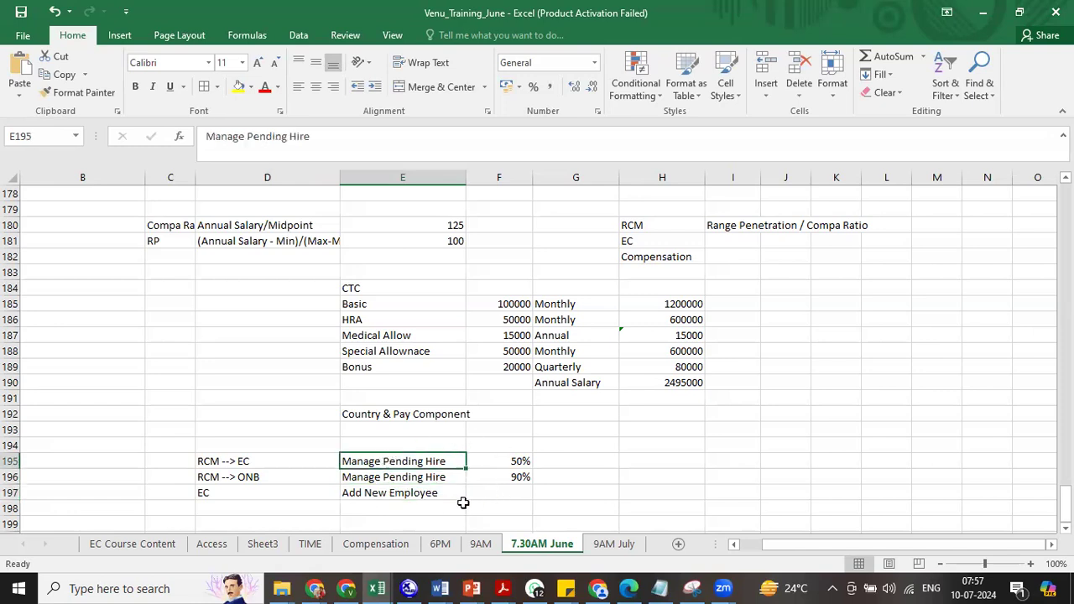
pyautogui.click(413, 496)
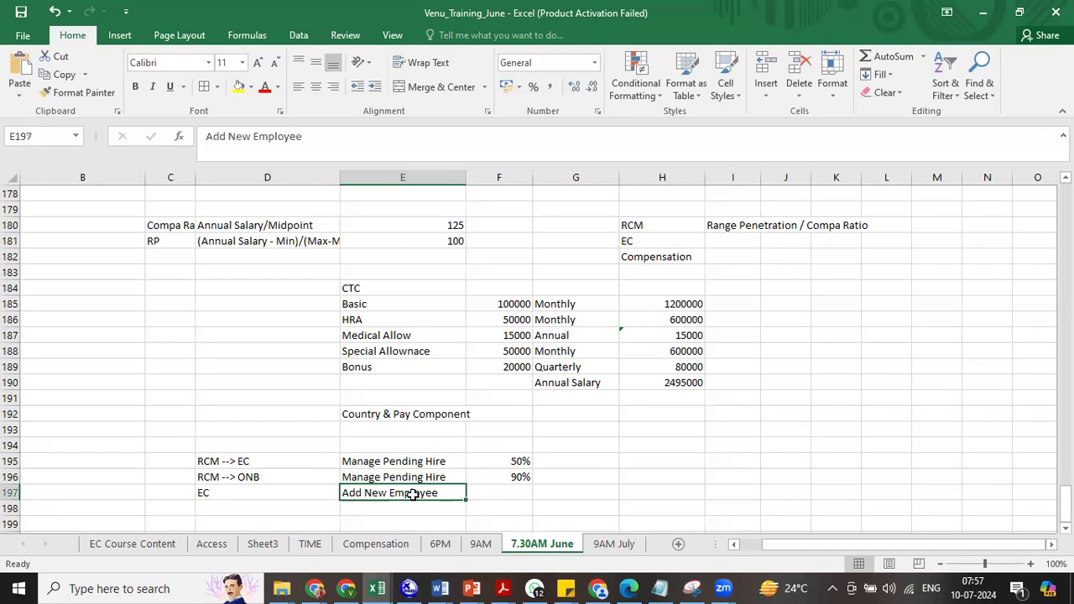
pyautogui.click(392, 474)
# - Add a row with 'Bulk' in D198 and 'Import Employee Data' in E198
pyautogui.click(414, 493)
pyautogui.click(287, 513)
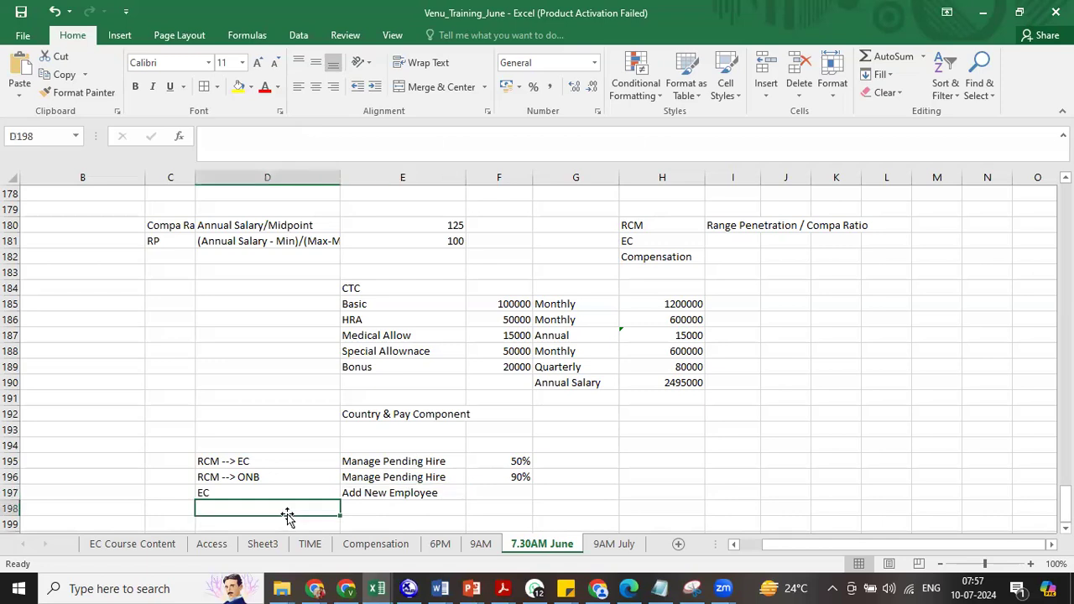
pyautogui.write('Bulk')
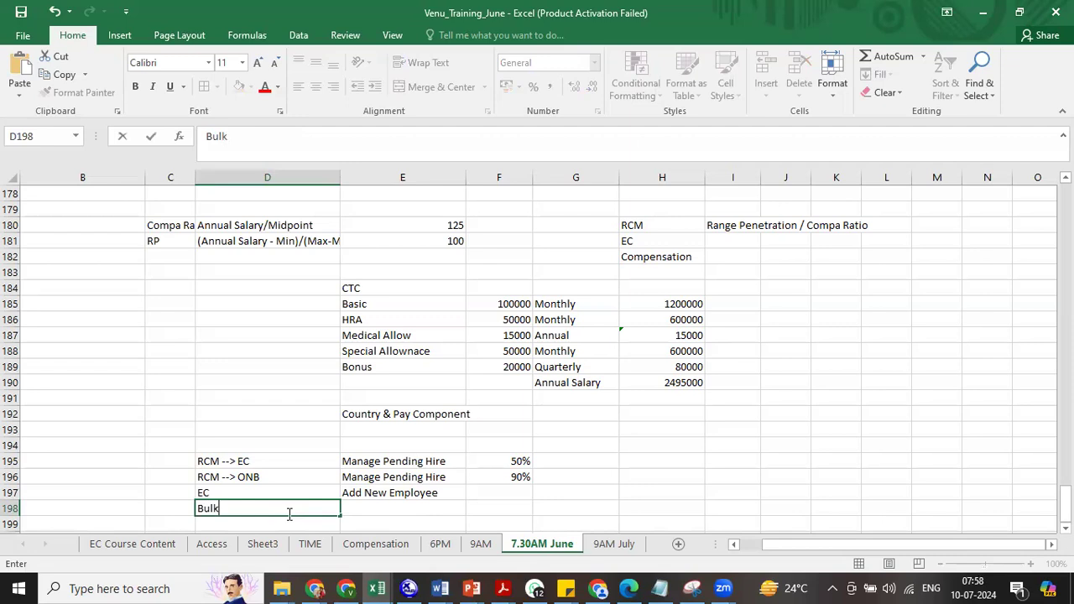
pyautogui.click(376, 489)
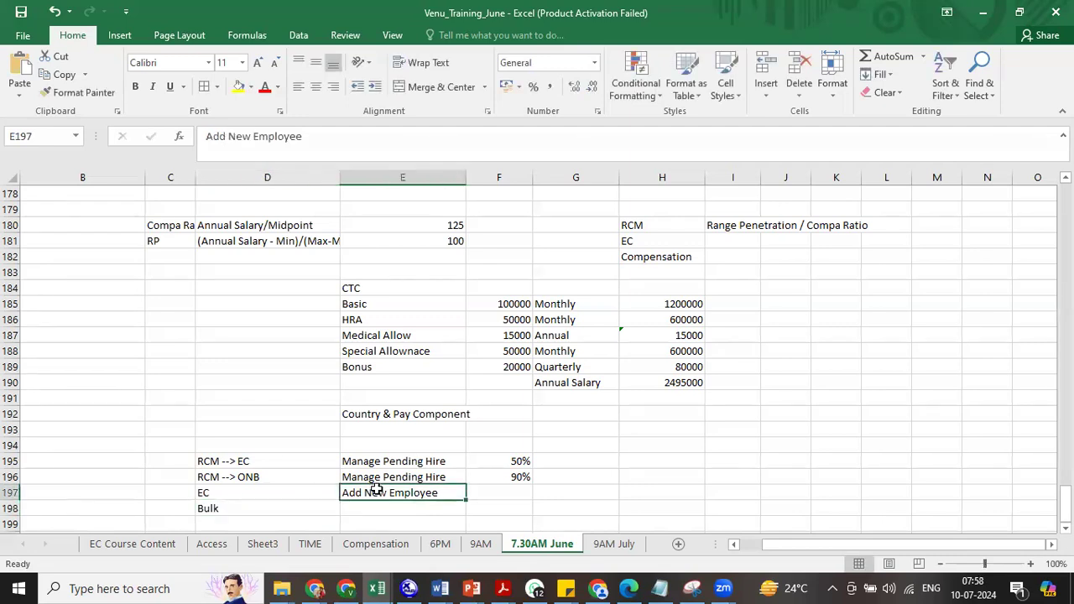
pyautogui.click(350, 510)
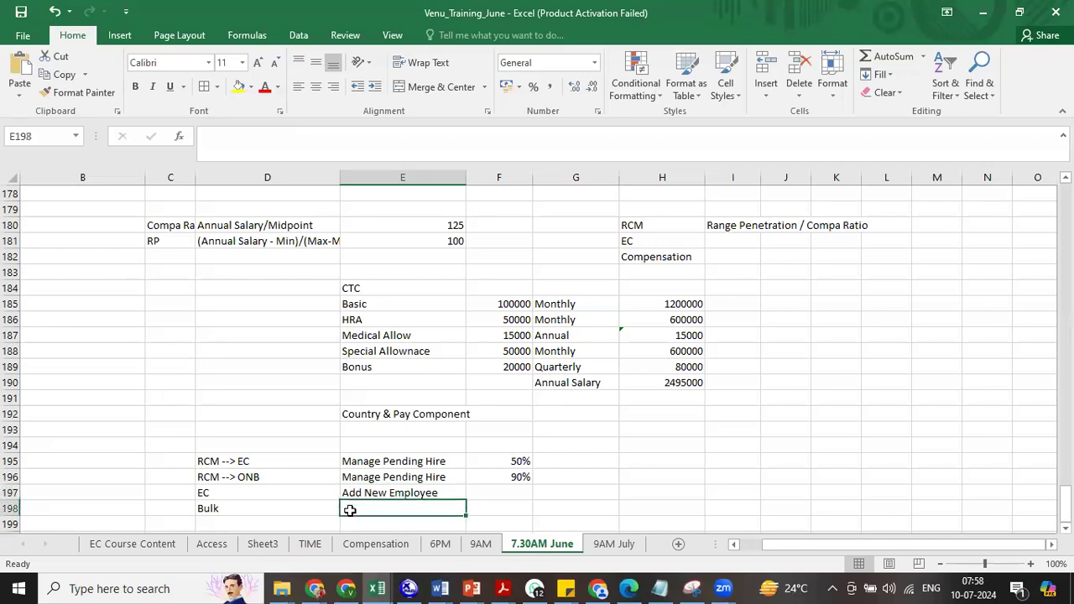
pyautogui.write('Import Employee Data')
pyautogui.click(514, 505)
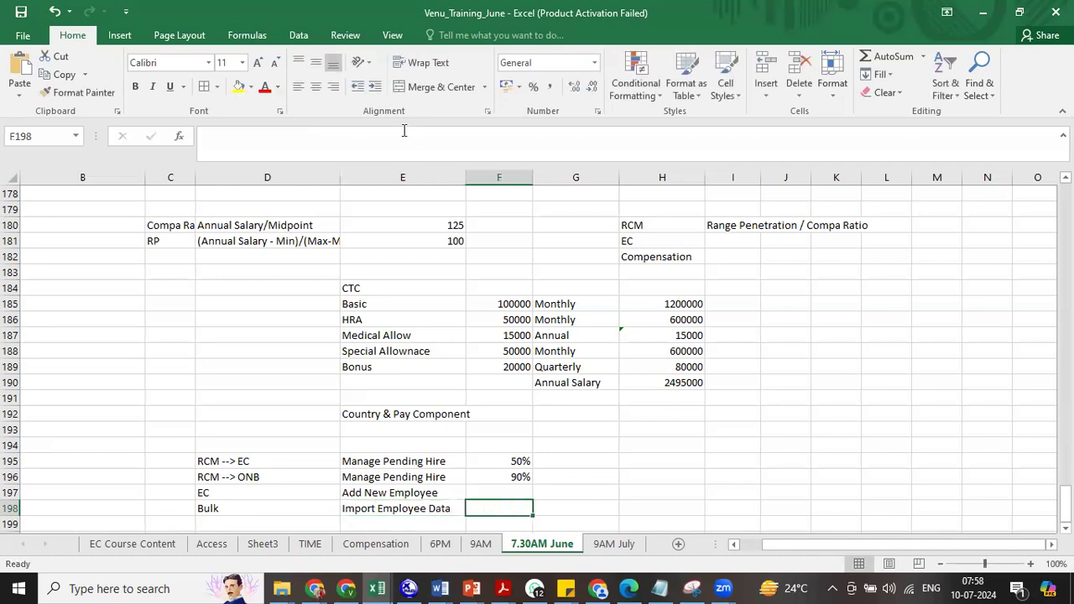
# - Reselect the first Manage Pending Hire entry and bring up the window switcher
pyautogui.hotkey('alt', 'Tab')
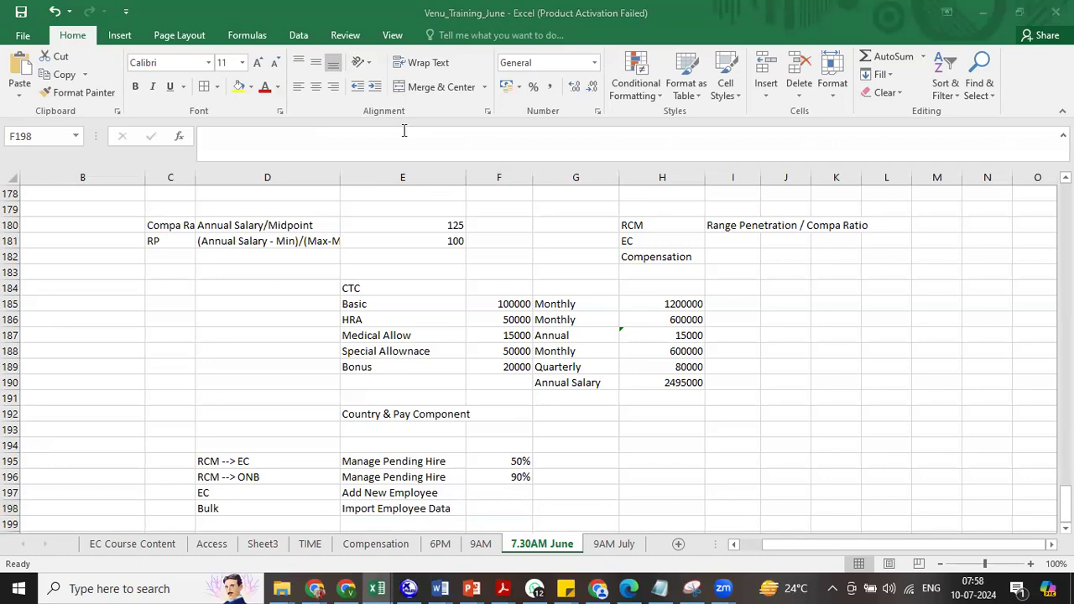
pyautogui.click(366, 461)
pyautogui.click(366, 462)
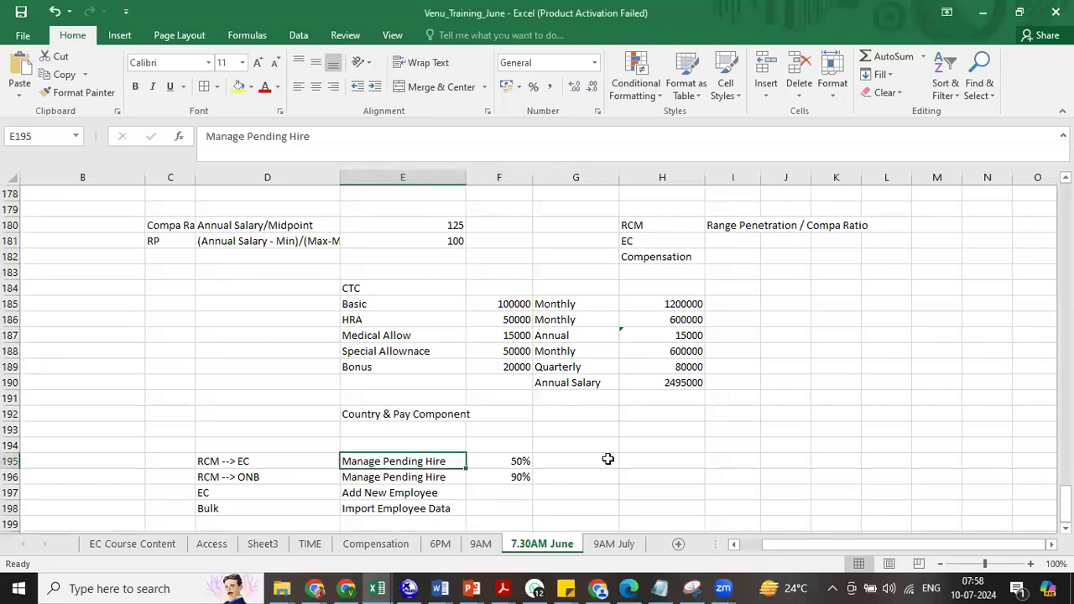
pyautogui.hotkey('alt', 'Tab')
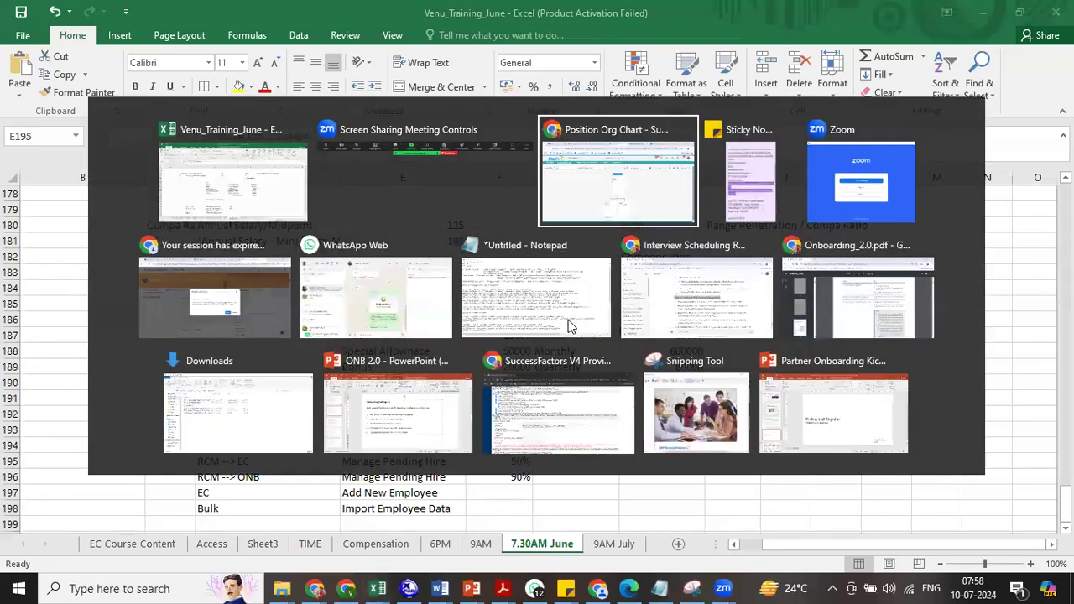
# - Search 'man pend hir' in SuccessFactors and open the Manage Pending Hires page
pyautogui.press('Tab')
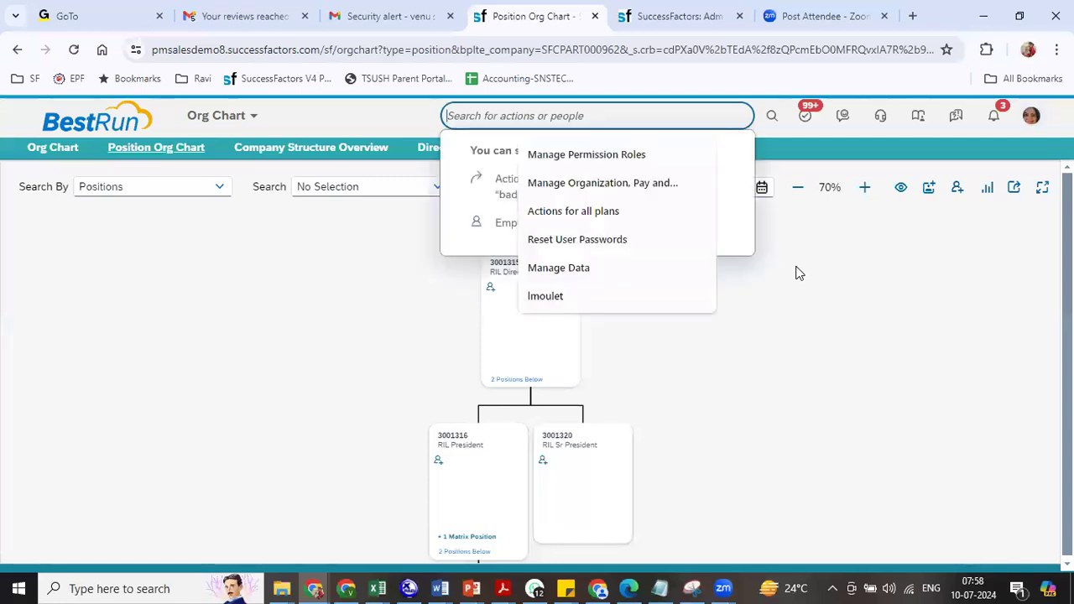
pyautogui.write('man pe')
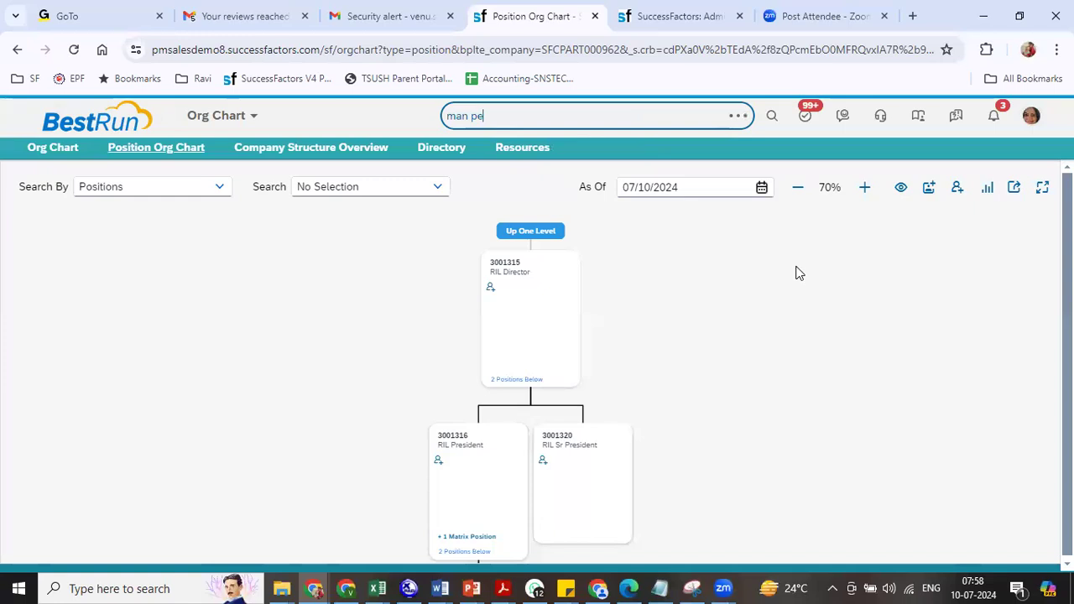
pyautogui.write('nd hir')
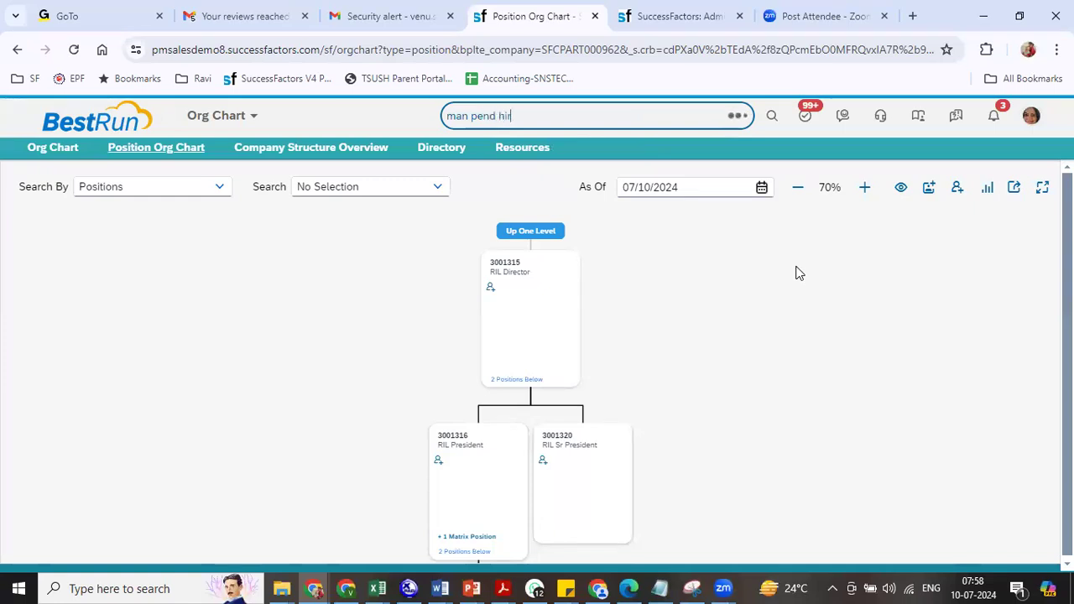
pyautogui.click(561, 209)
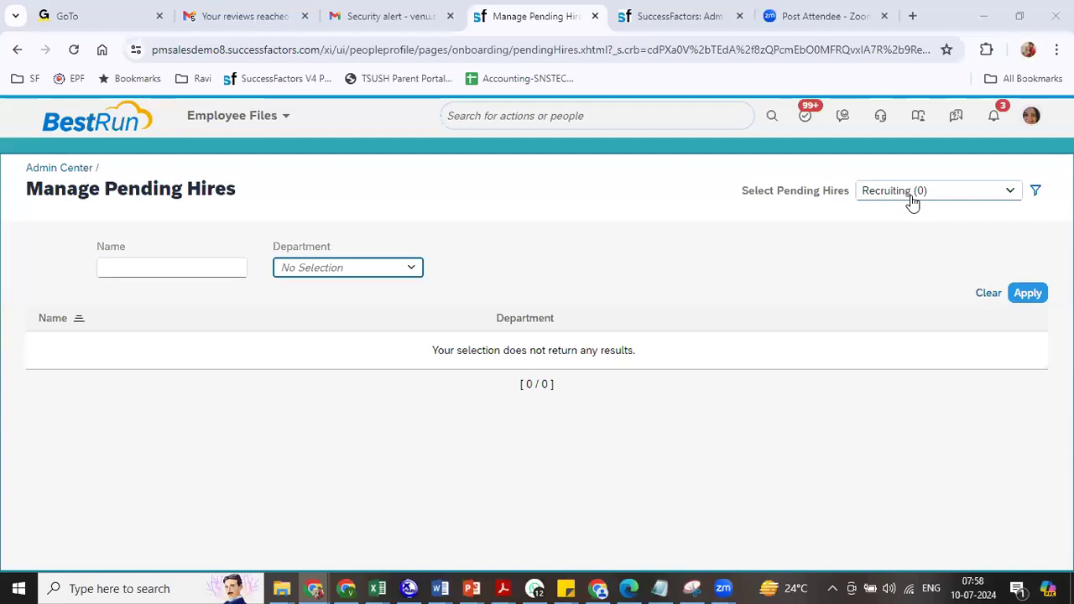
pyautogui.click(924, 203)
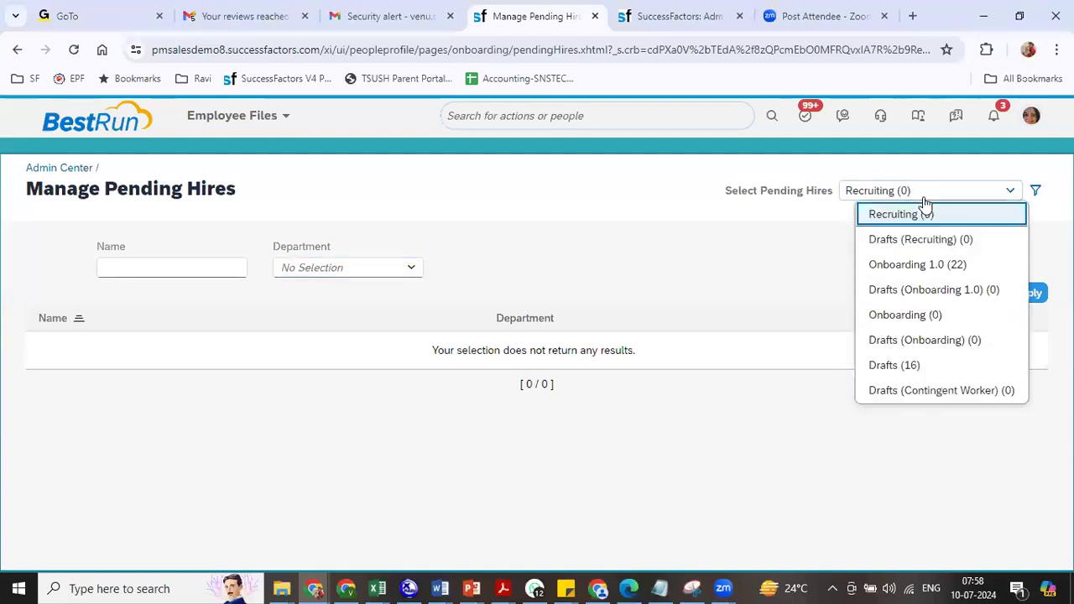
# - Show the Onboarding 1.0 (22) pending hires and open a candidate's new-hire form
pyautogui.click(927, 266)
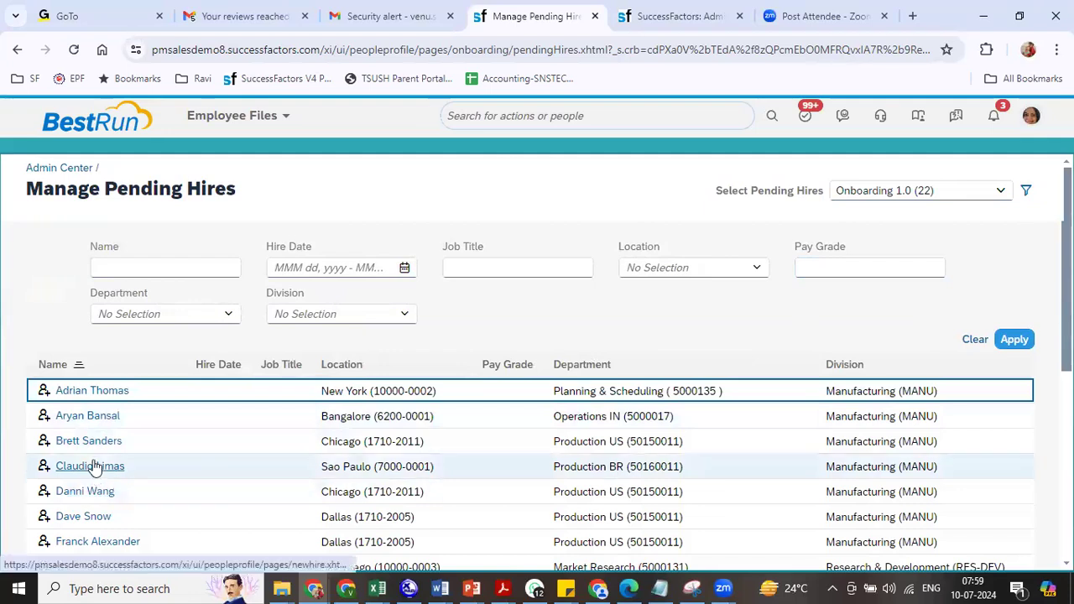
pyautogui.click(95, 468)
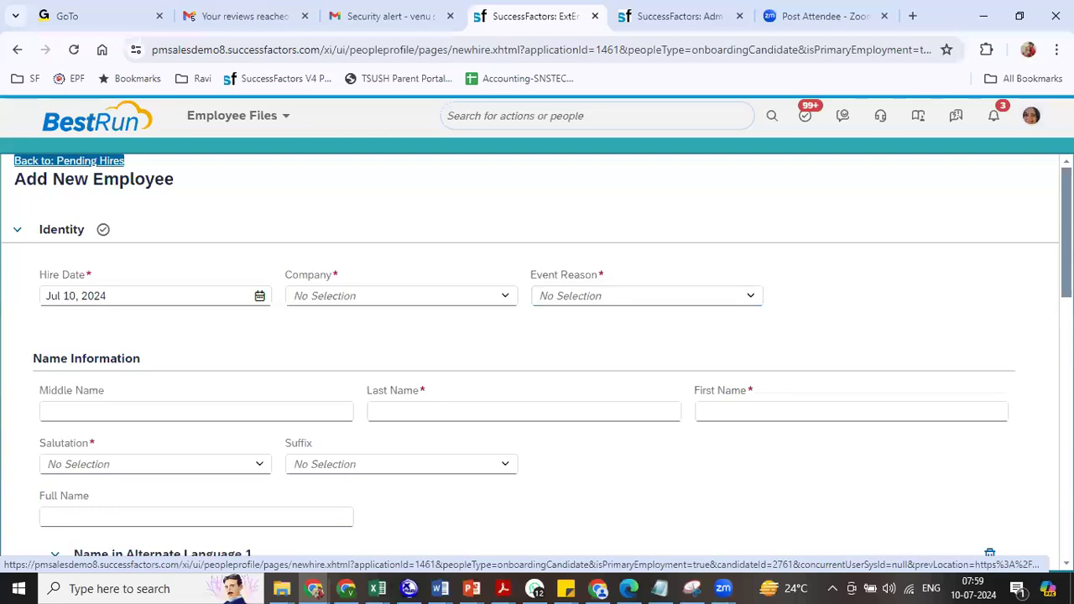
# - Search 'add new empl' and open the Add New Employee action
pyautogui.click(462, 122)
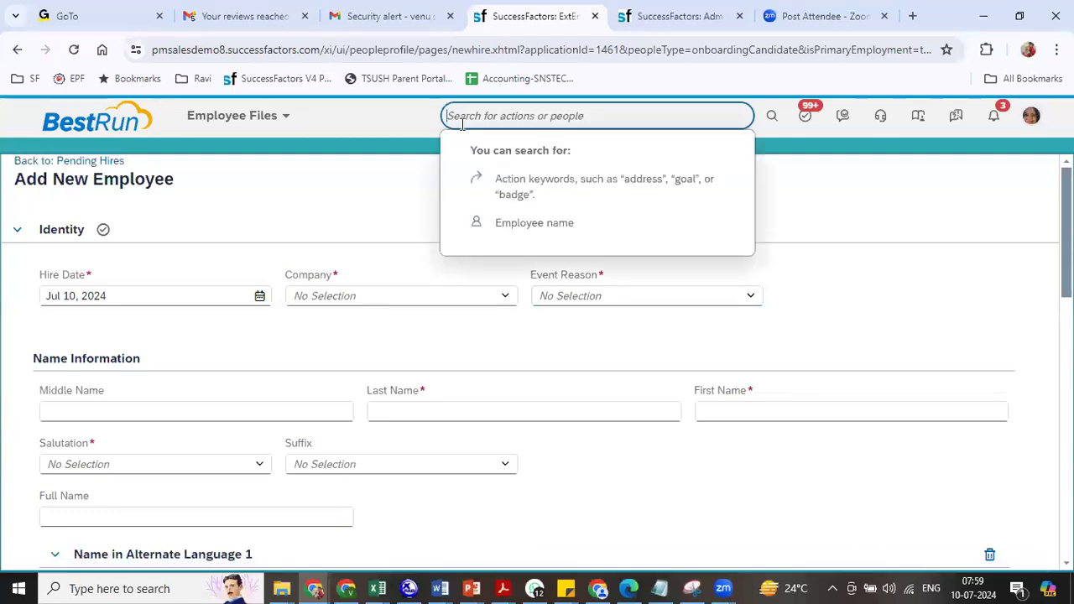
pyautogui.write('add new')
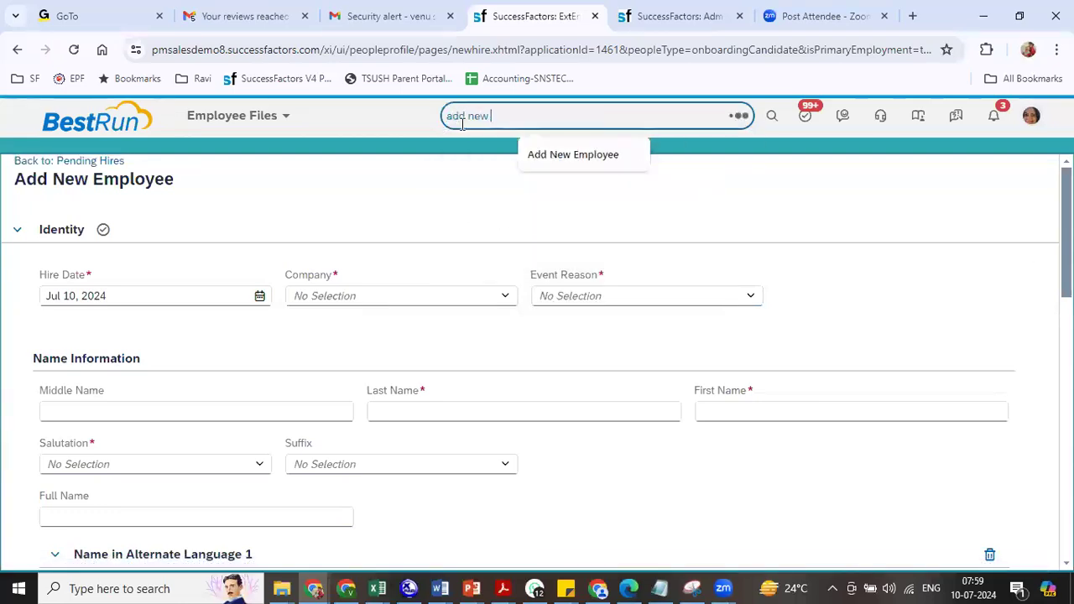
pyautogui.write(' empl')
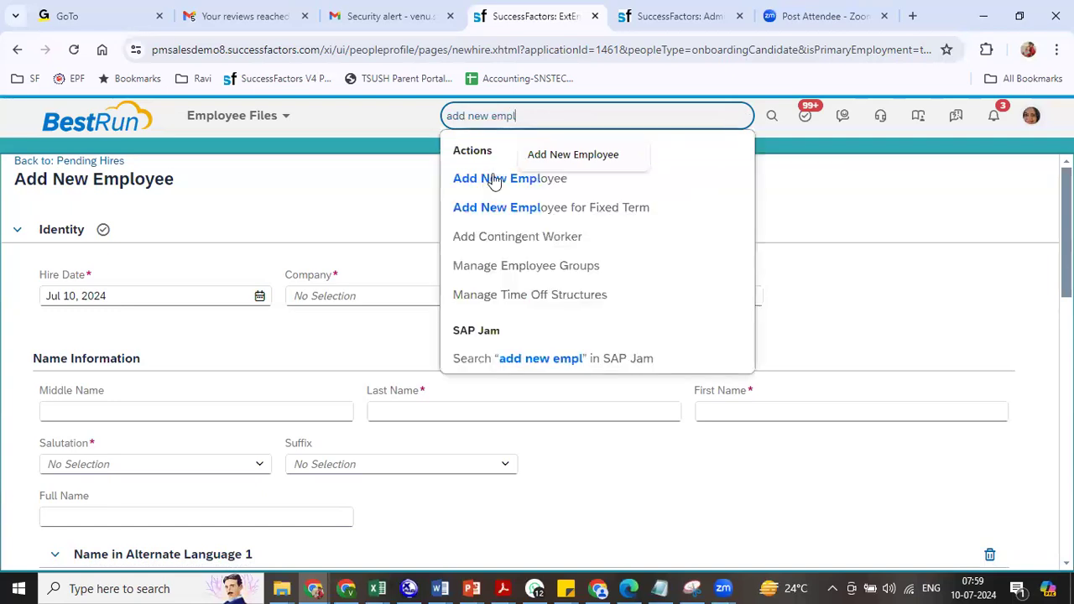
pyautogui.click(491, 178)
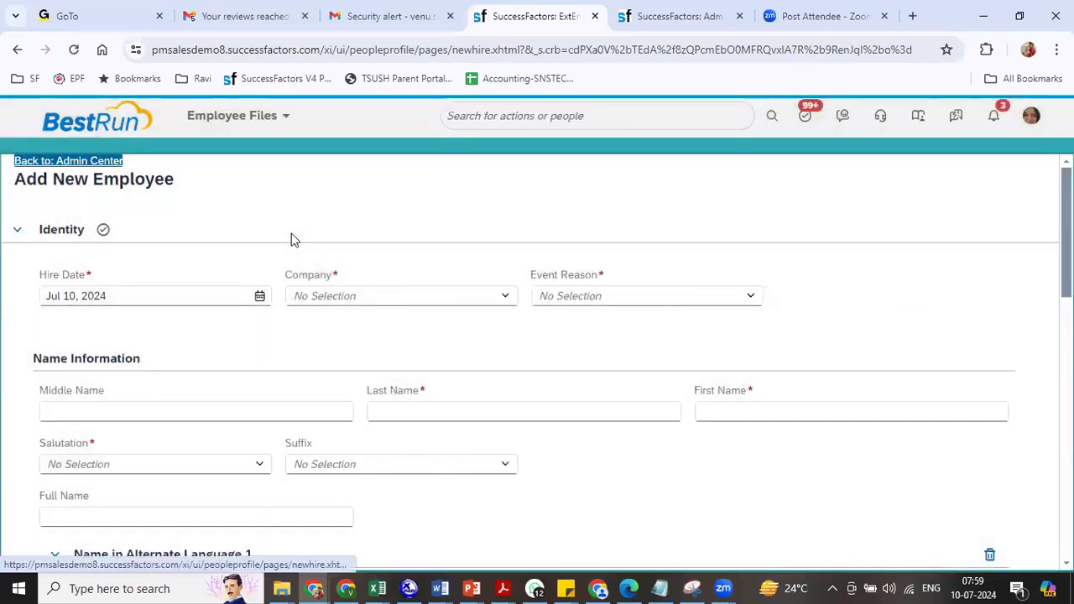
# - Collapse Identity to review the Personal, Job and Compensation Information sections, then expand Identity again
pyautogui.click(16, 232)
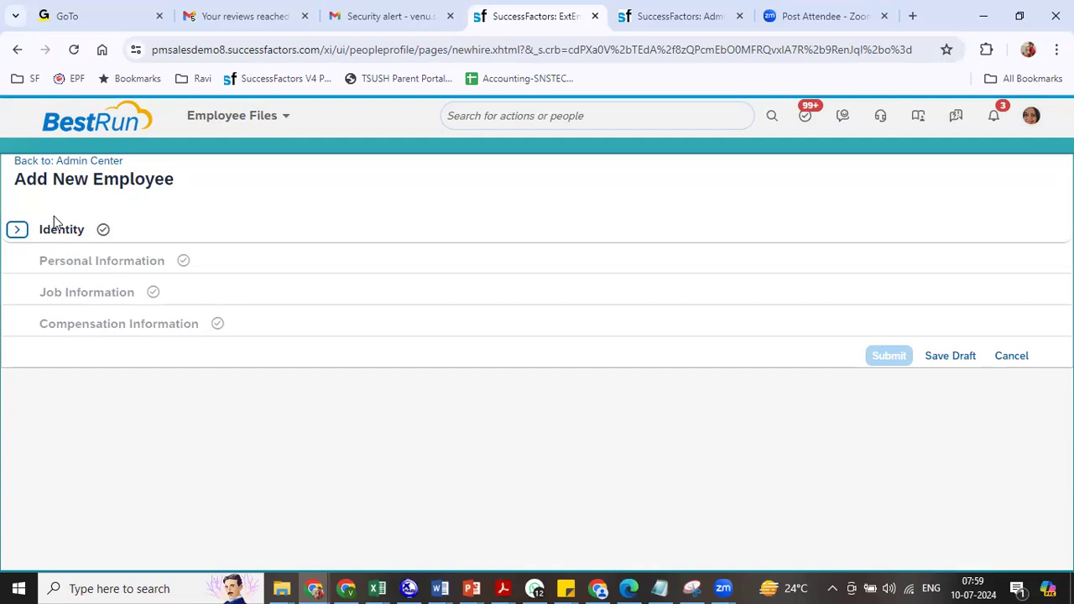
pyautogui.doubleClick(50, 262)
pyautogui.tripleClick(89, 301)
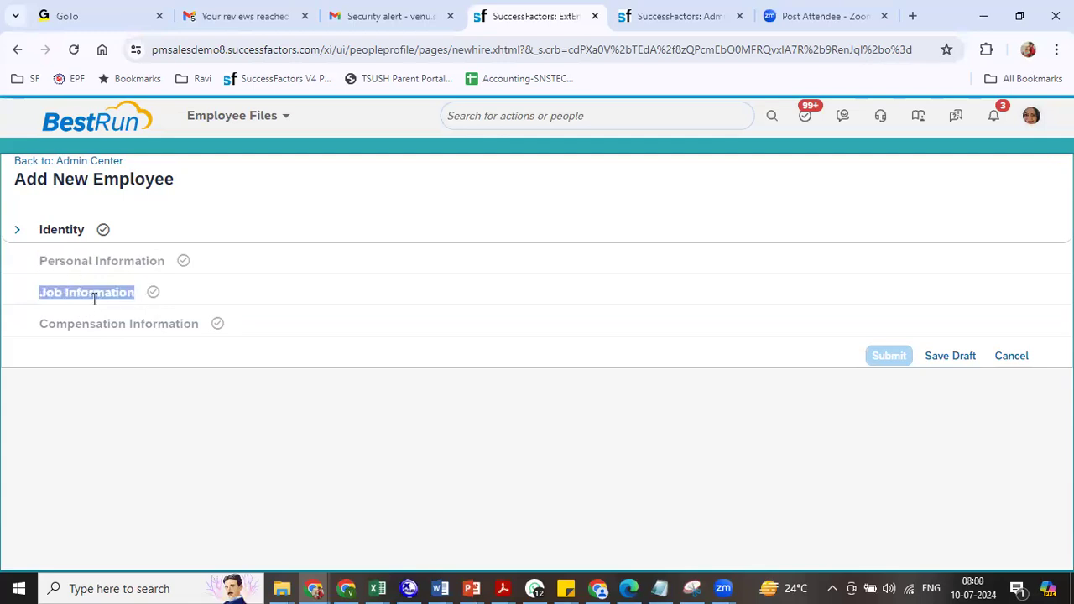
pyautogui.tripleClick(103, 322)
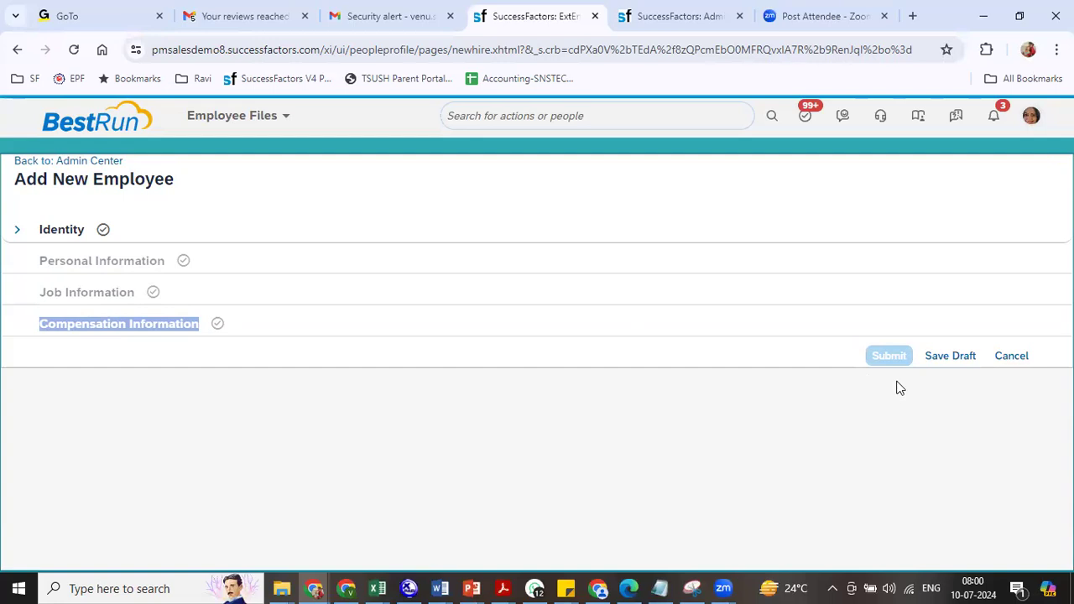
pyautogui.click(16, 230)
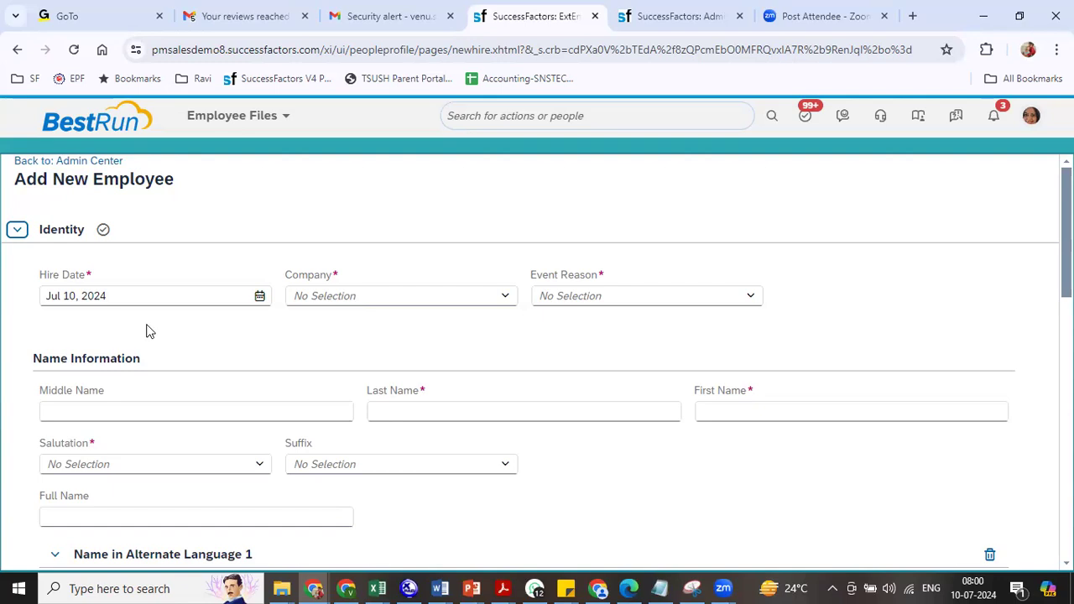
# - Set the Hire Date to Jan 01, 2024 through the calendar's month view
pyautogui.click(259, 298)
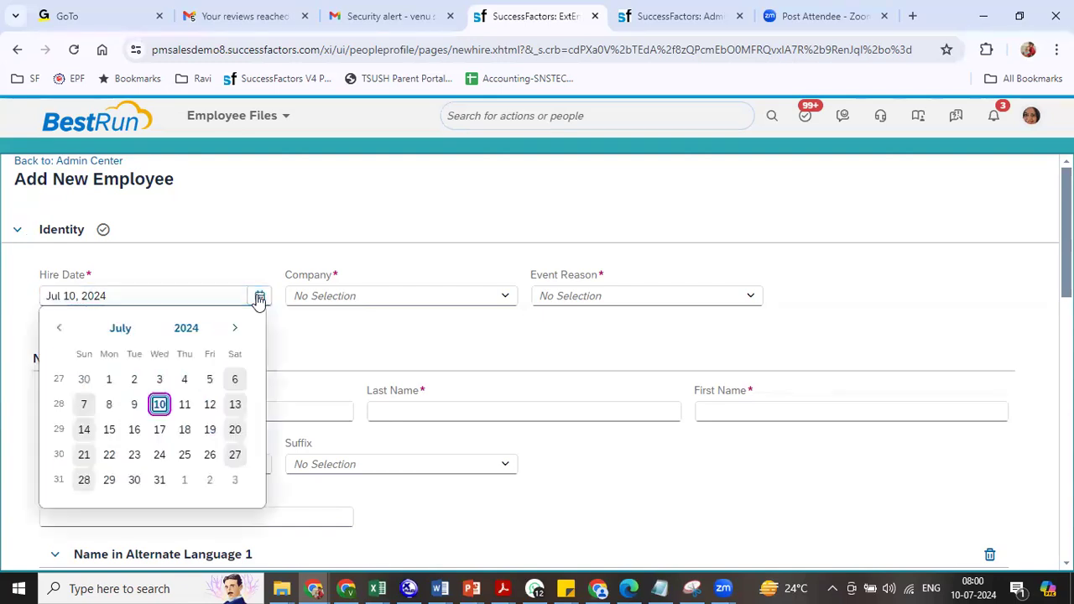
pyautogui.click(120, 329)
pyautogui.click(81, 382)
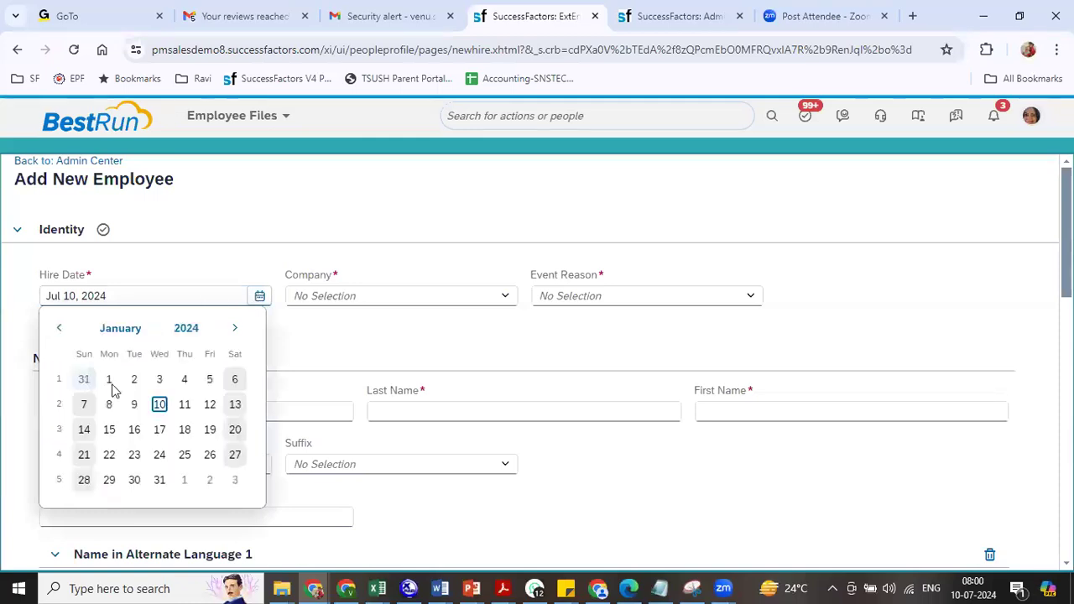
pyautogui.click(112, 382)
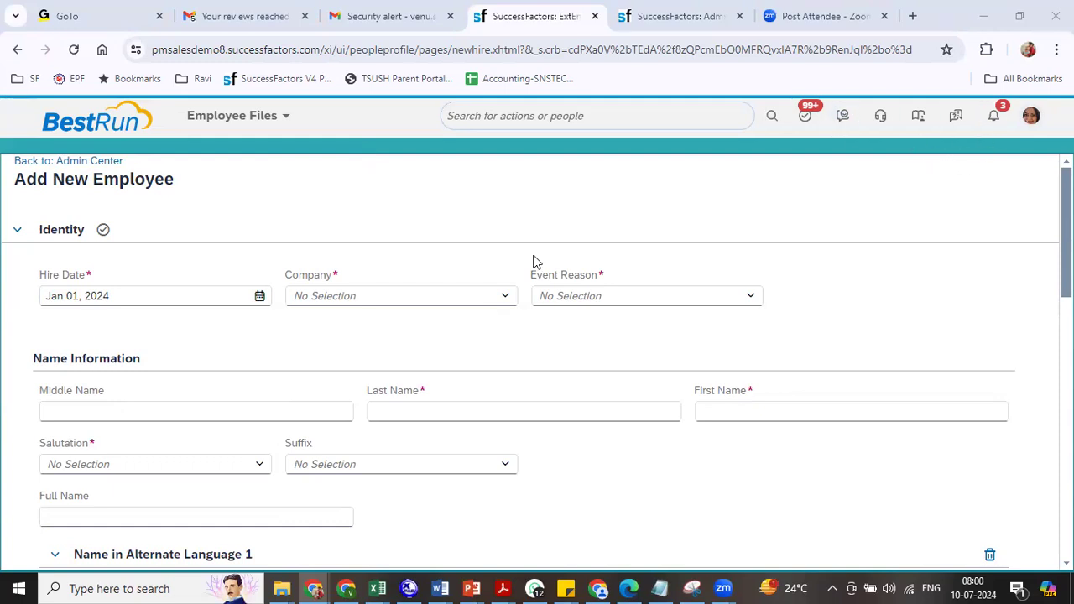
pyautogui.click(388, 302)
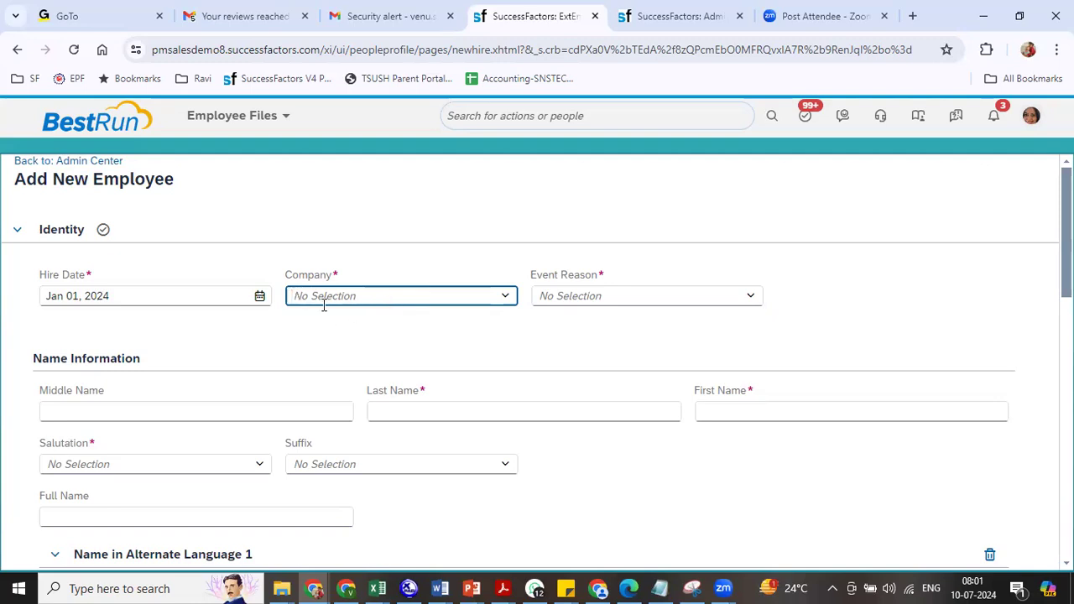
# - Set Company to Reliance Industries Ltd (8800) and Event Reason to R Hiring (8800)
pyautogui.write('8800')
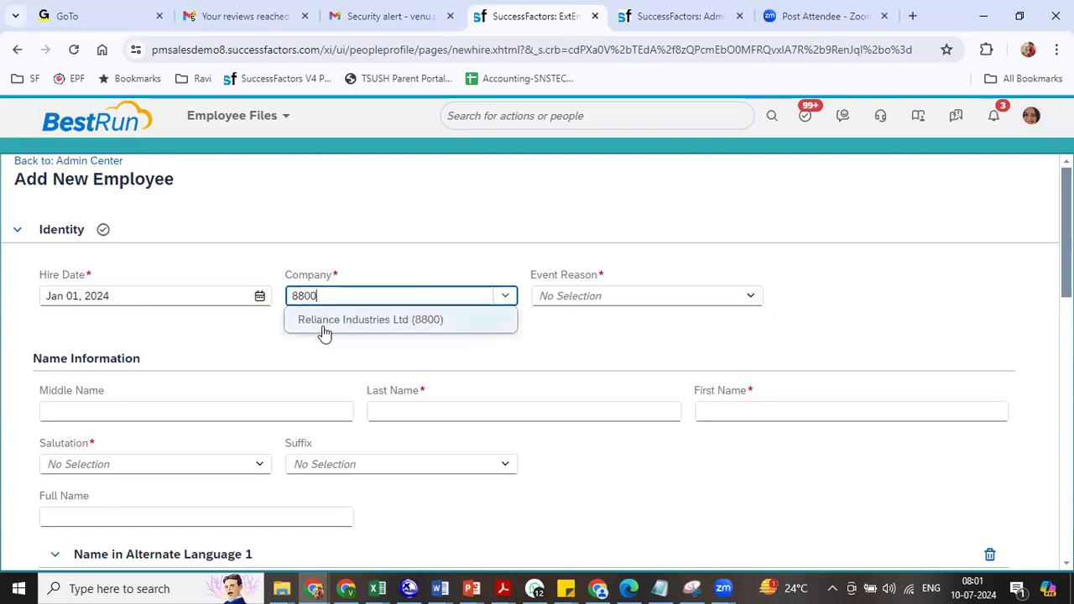
pyautogui.click(324, 328)
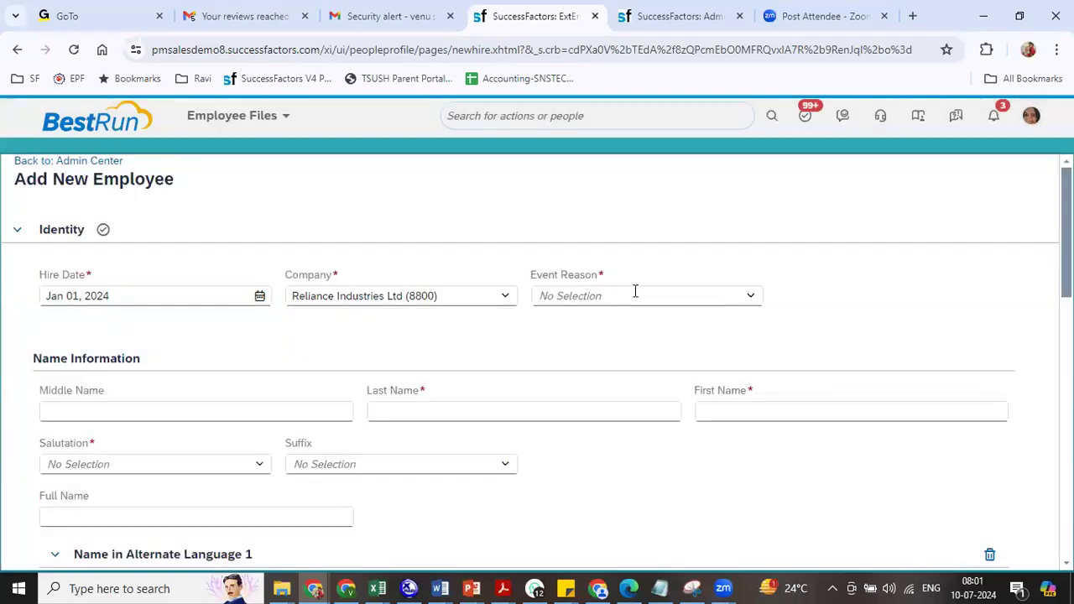
pyautogui.click(652, 293)
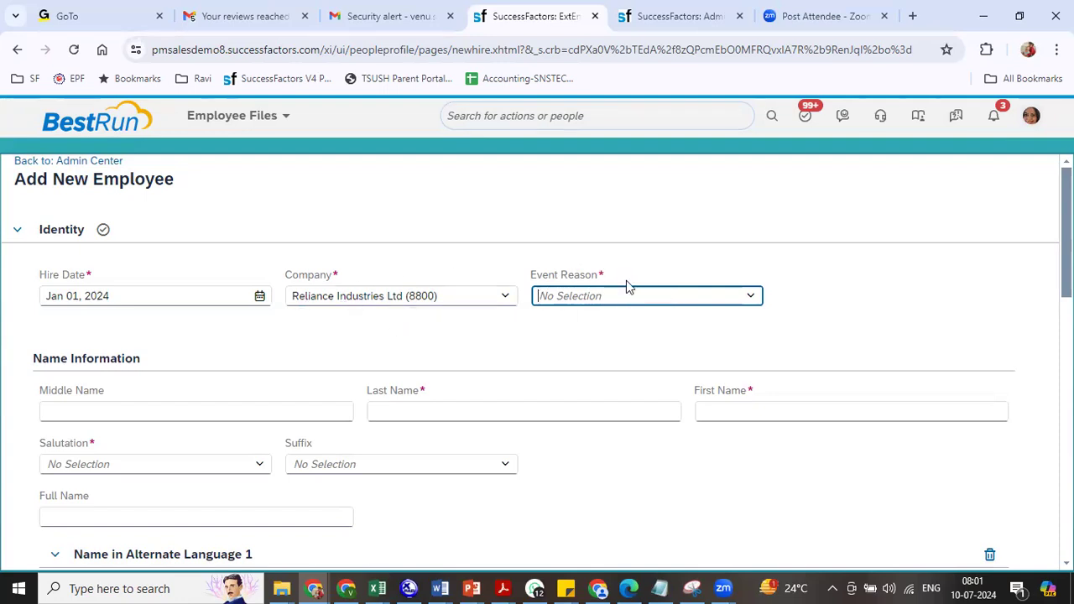
pyautogui.click(750, 298)
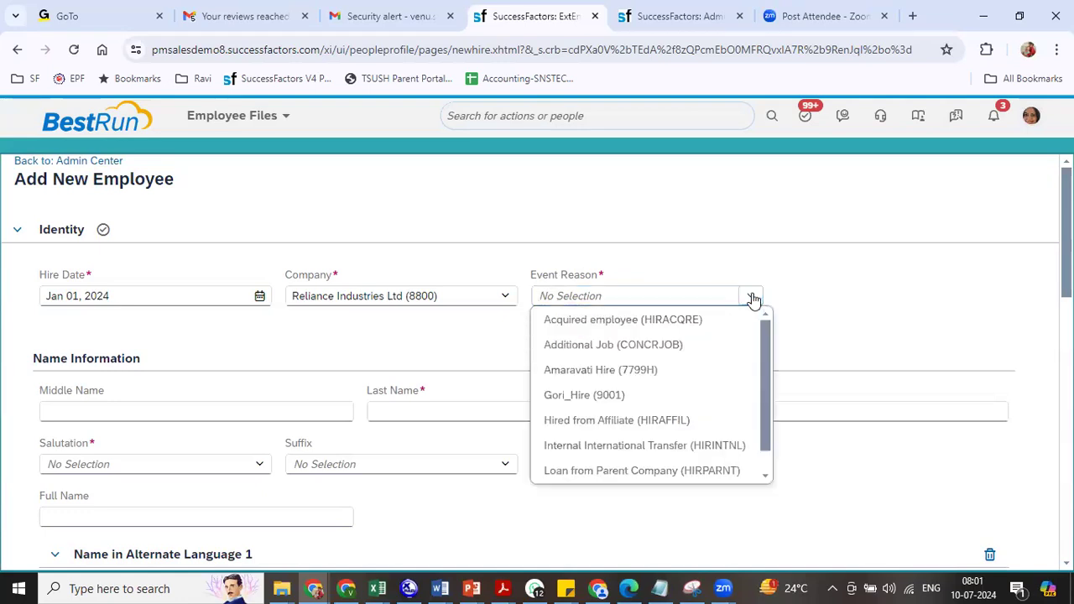
pyautogui.scroll(-1, 763, 461)
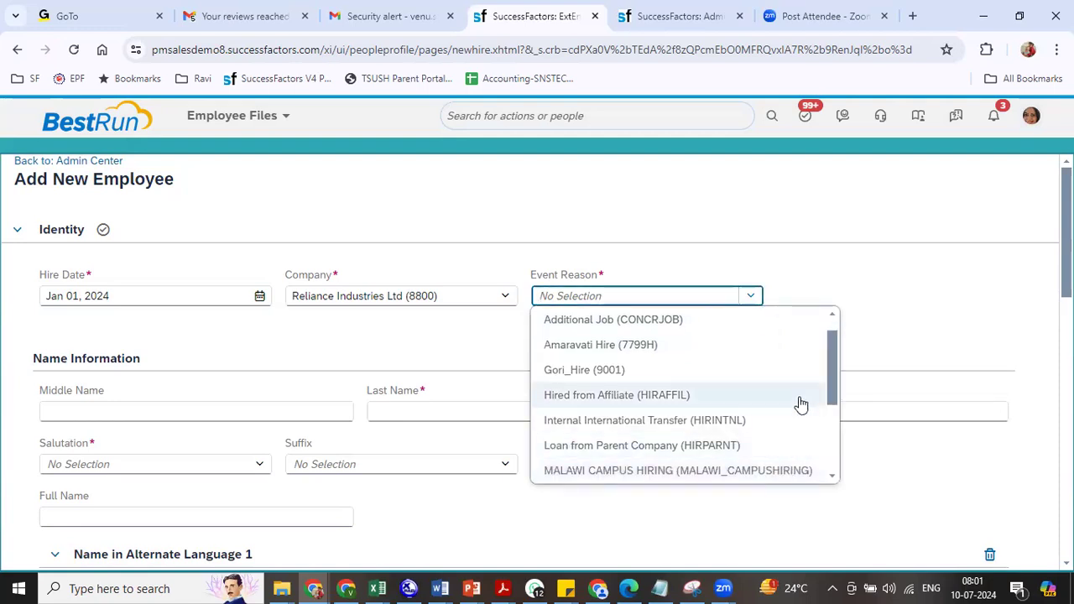
pyautogui.moveTo(833, 400); pyautogui.dragTo(830, 464)
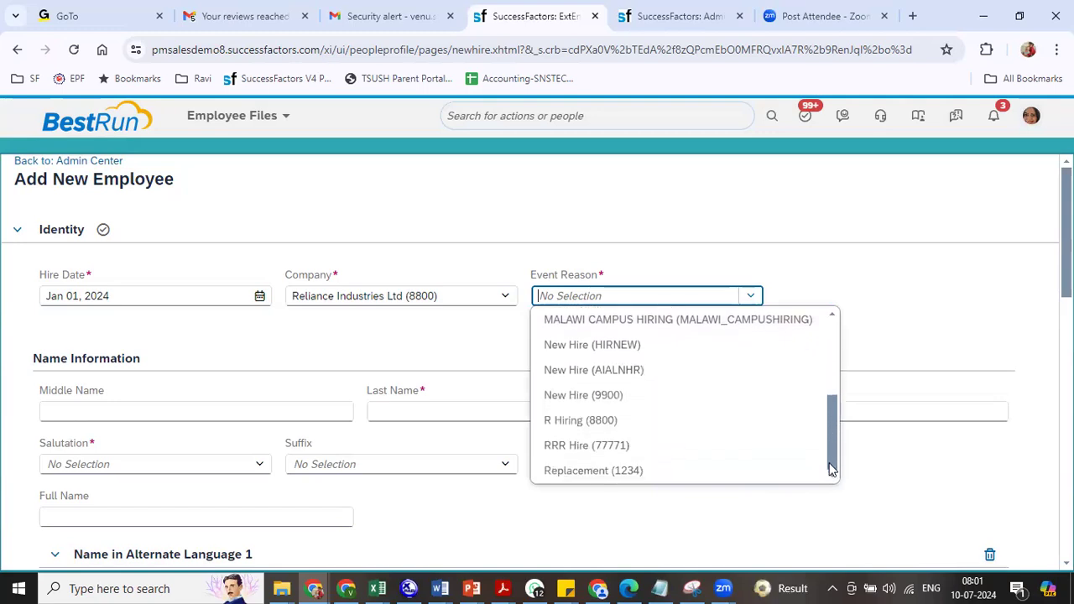
pyautogui.click(583, 421)
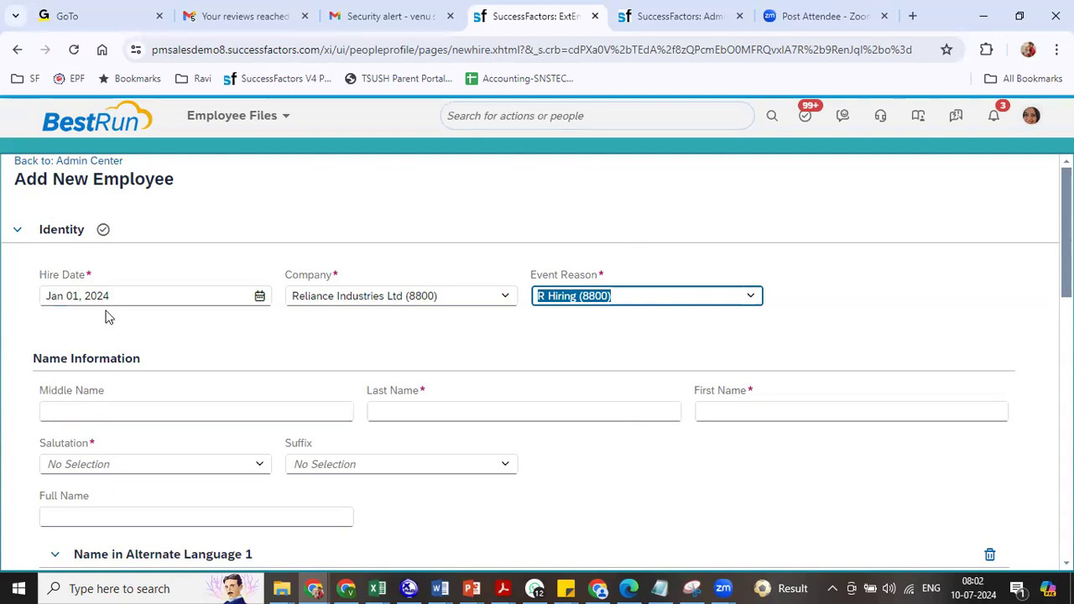
# - Highlight the Name Information heading and the Last Name and Middle Name labels
pyautogui.tripleClick(41, 359)
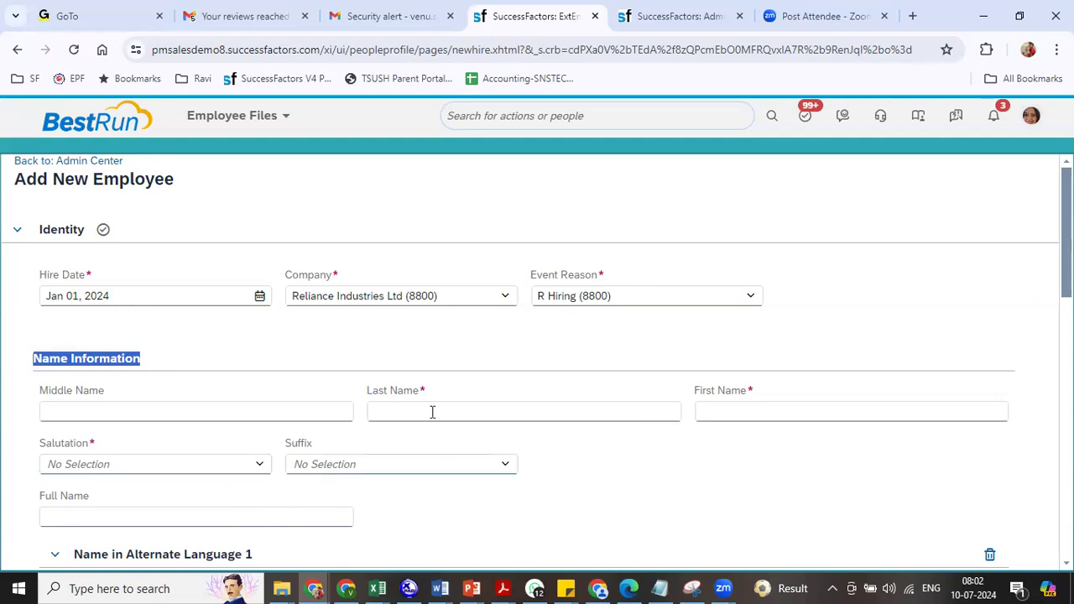
pyautogui.tripleClick(400, 389)
pyautogui.click(399, 388)
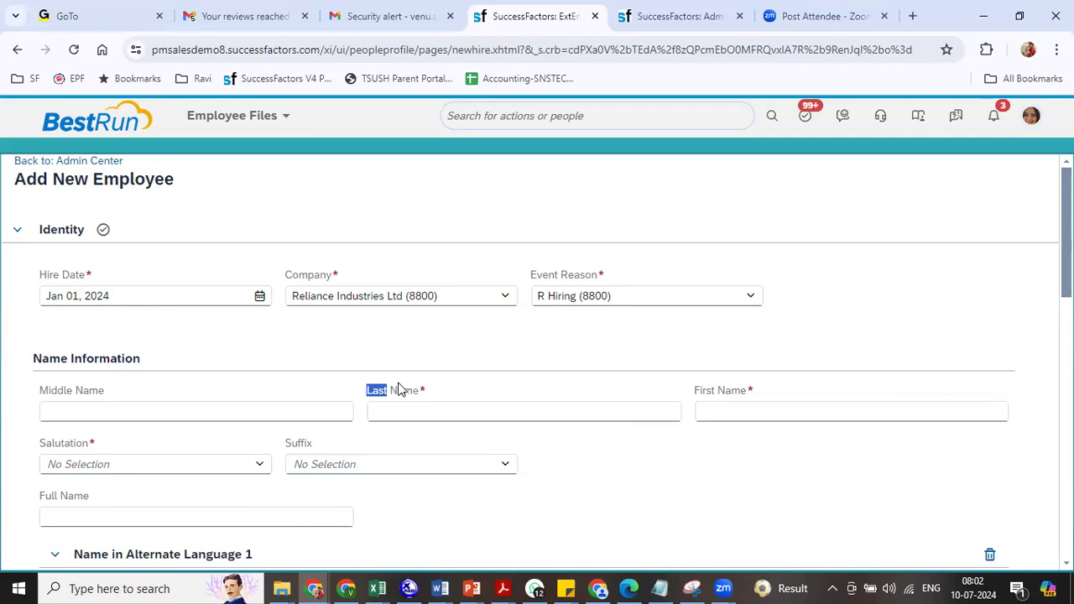
pyautogui.tripleClick(74, 391)
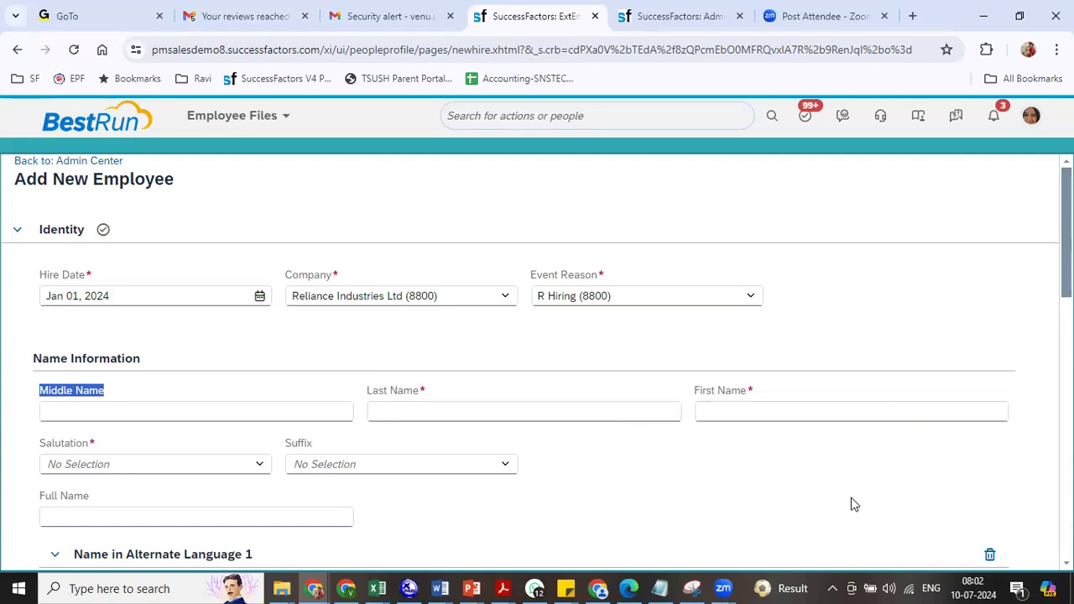
# - Enter RIL as First Name, dismiss the name-change error, and go to Admin Center
pyautogui.click(731, 413)
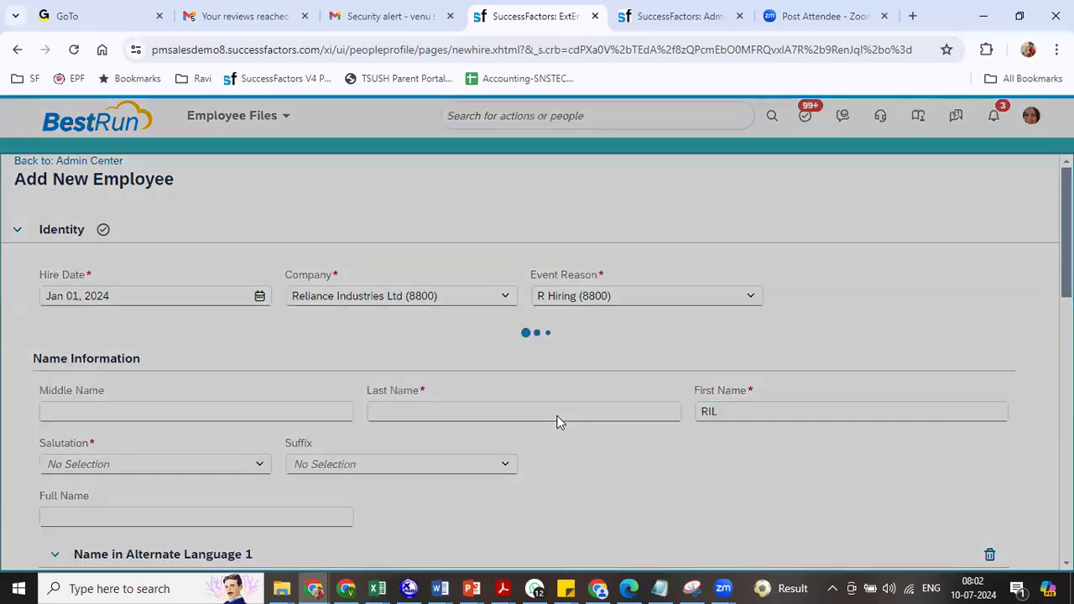
pyautogui.click(557, 416)
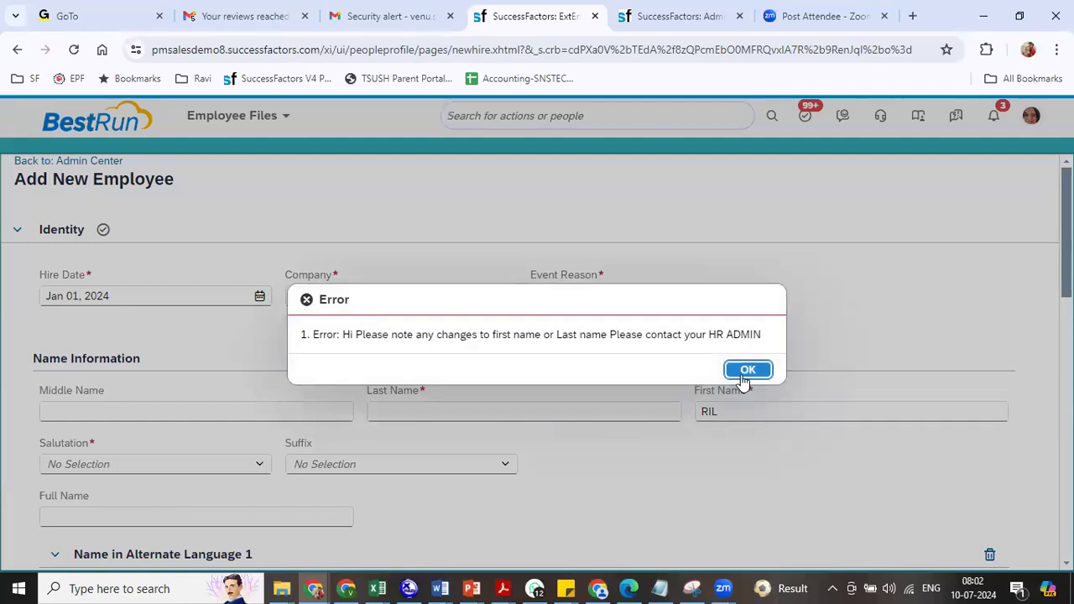
pyautogui.click(742, 379)
pyautogui.click(659, 17)
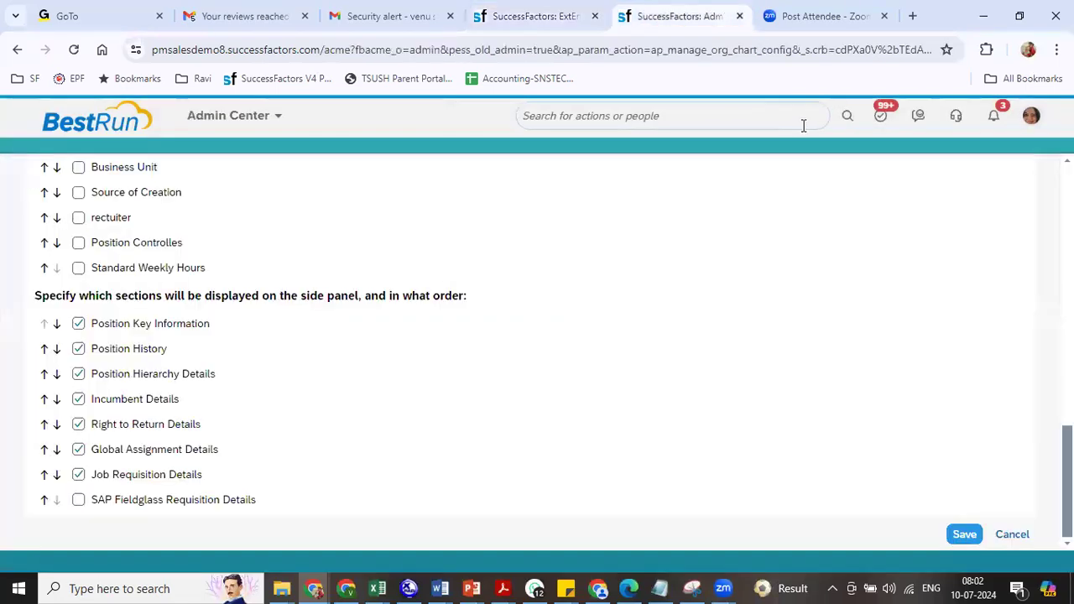
# - Open personalInfo in Manage Business Configuration and put it into Make Correction mode
pyautogui.click(752, 122)
pyautogui.write('m')
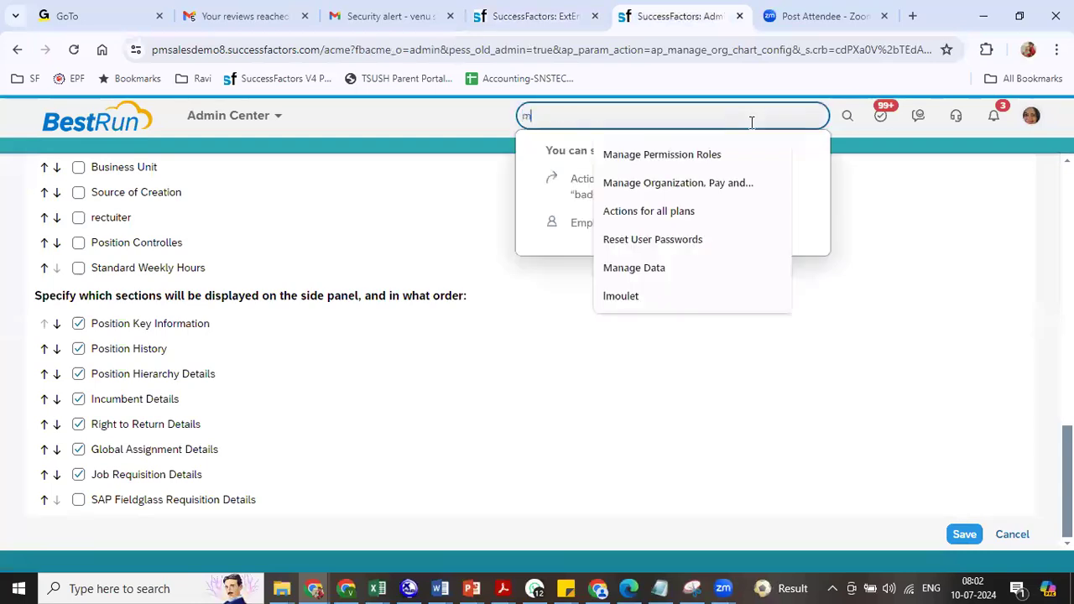
pyautogui.write('an bus con')
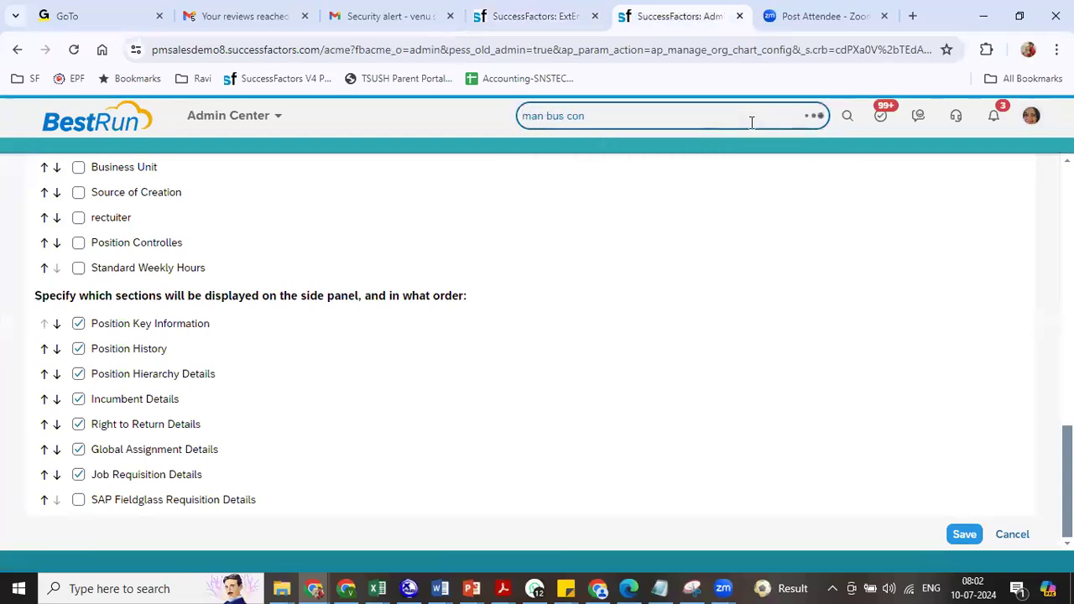
pyautogui.click(612, 179)
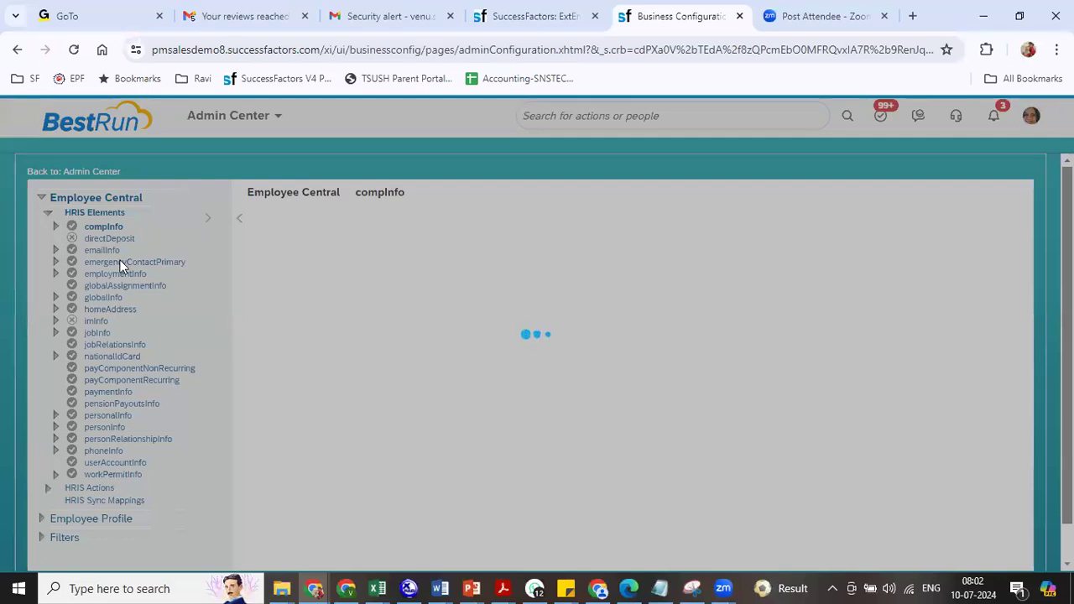
pyautogui.click(89, 228)
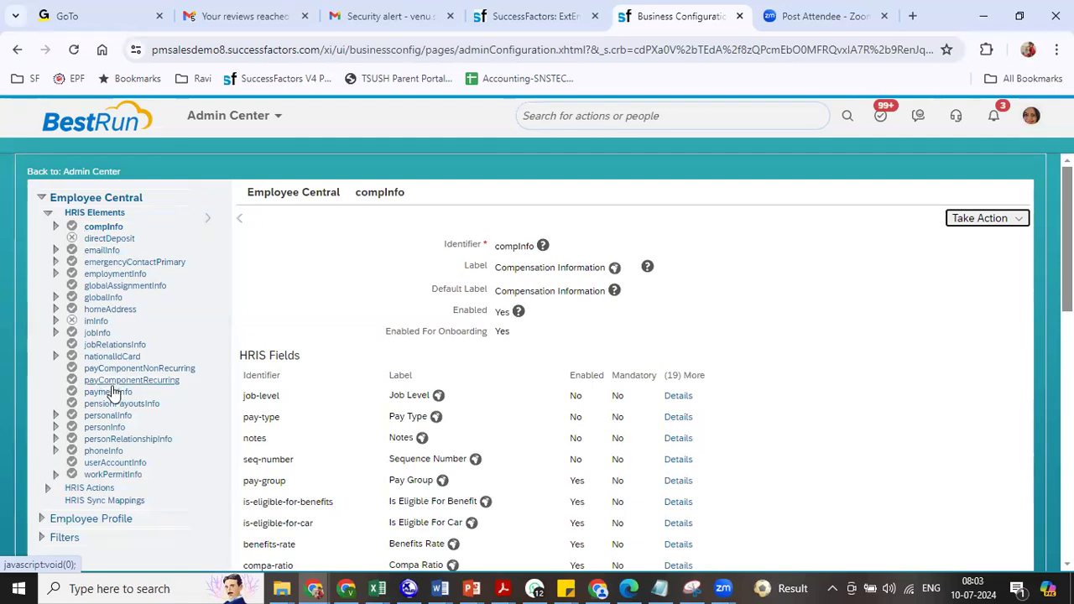
pyautogui.click(110, 416)
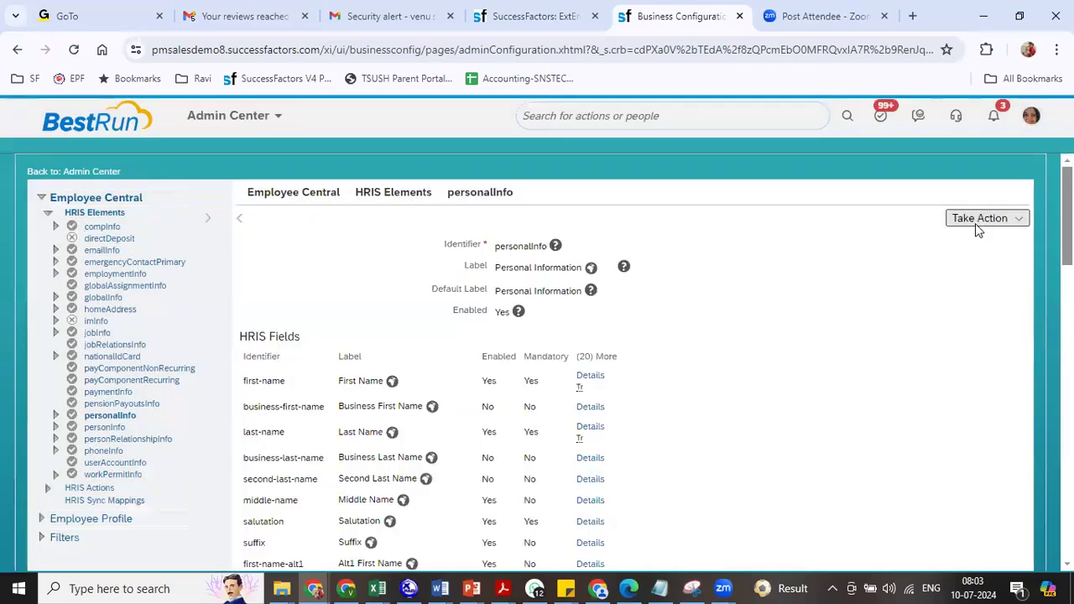
pyautogui.click(978, 220)
pyautogui.click(969, 243)
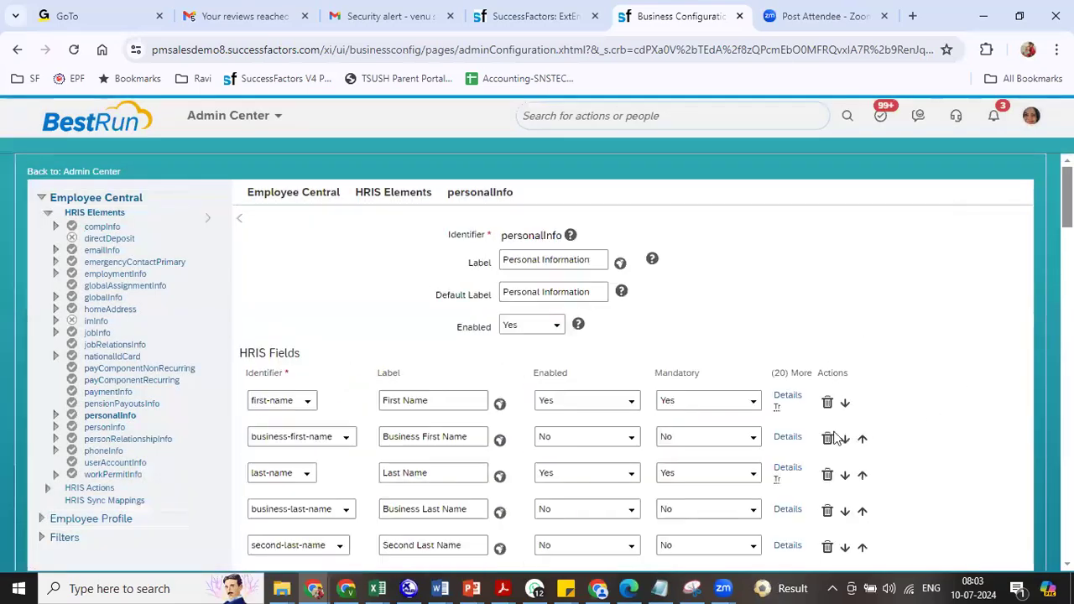
# - Delete the FIRSTNAMECHANGEMESG and PREFERRED_LANGUAGE_SUMA trigger rules and save personalInfo
pyautogui.click(787, 397)
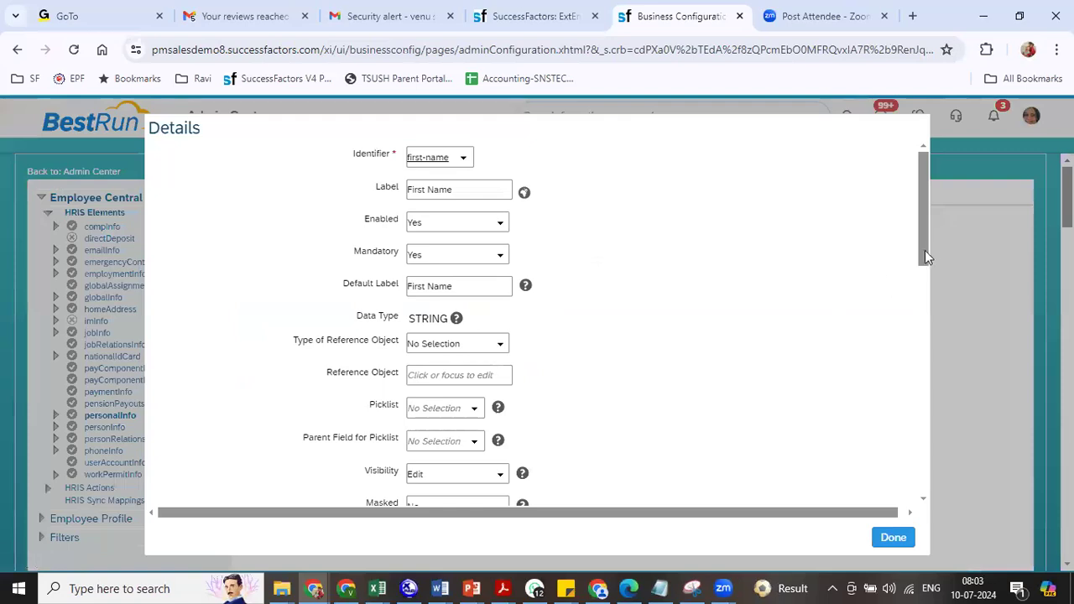
pyautogui.moveTo(923, 233); pyautogui.dragTo(937, 494)
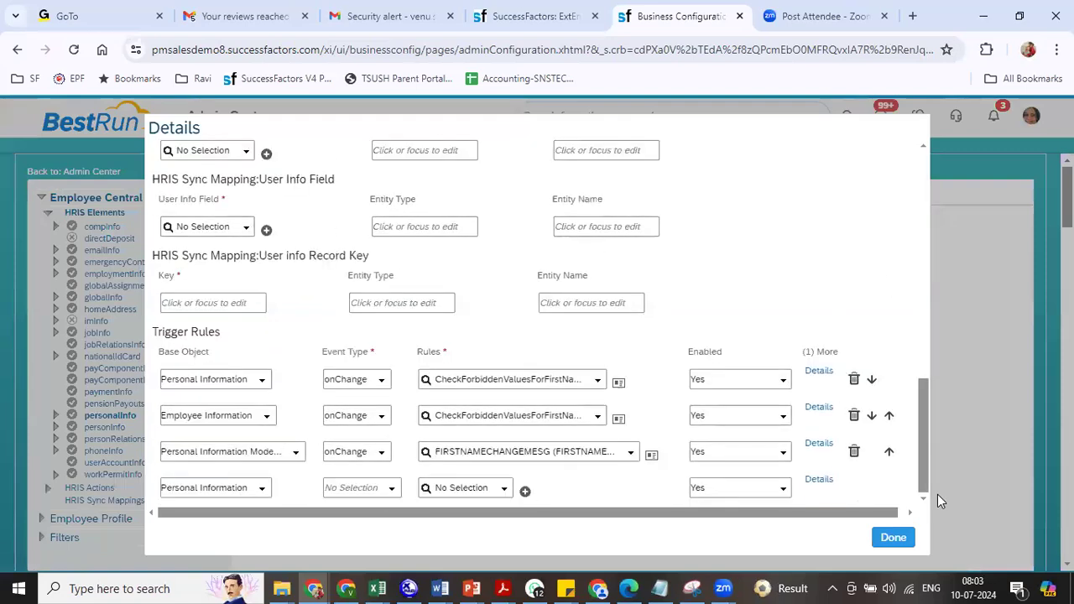
pyautogui.click(854, 452)
pyautogui.click(893, 538)
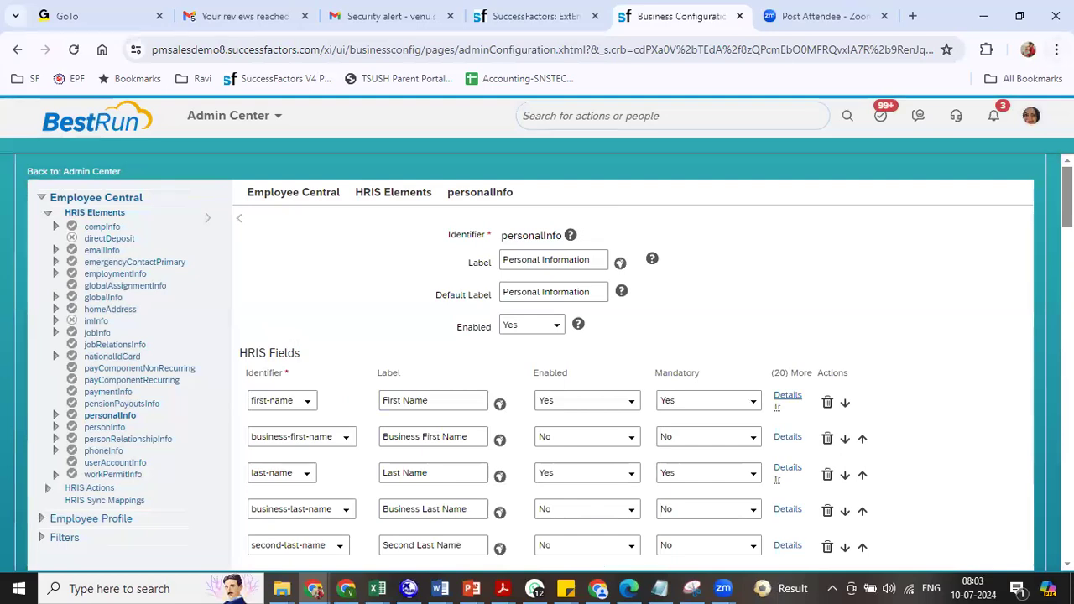
pyautogui.scroll(-10, 895, 545)
pyautogui.scroll(-10, 544, 361)
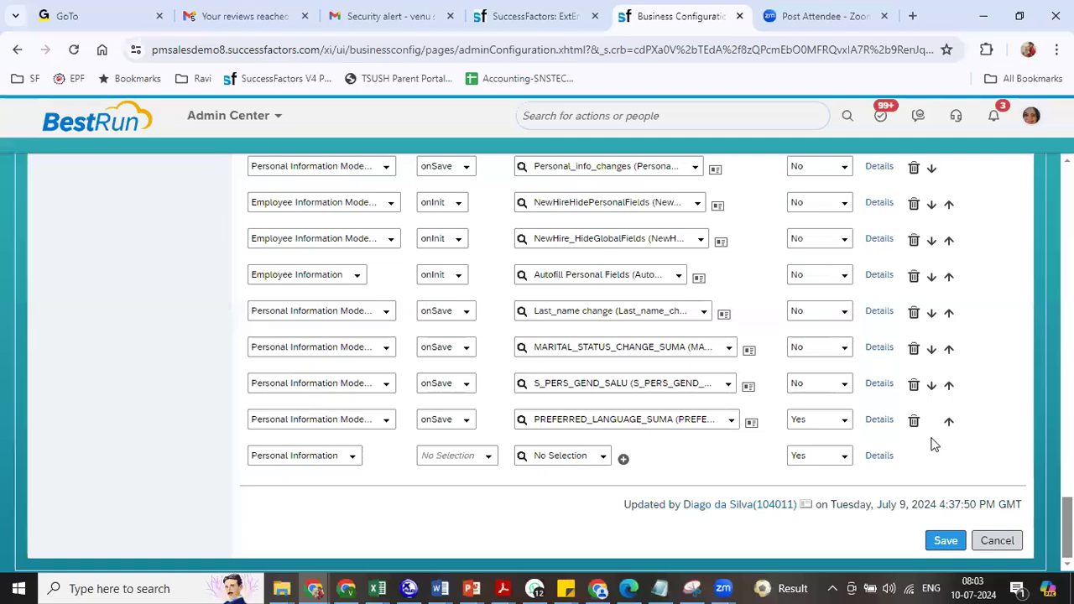
pyautogui.click(914, 420)
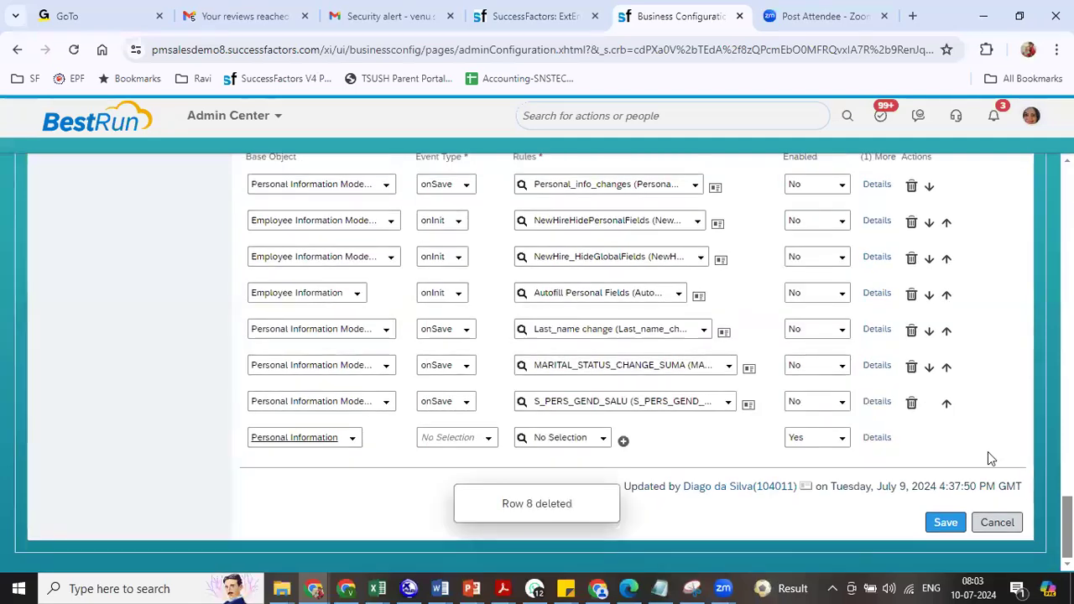
pyautogui.scroll(2, 537, 360)
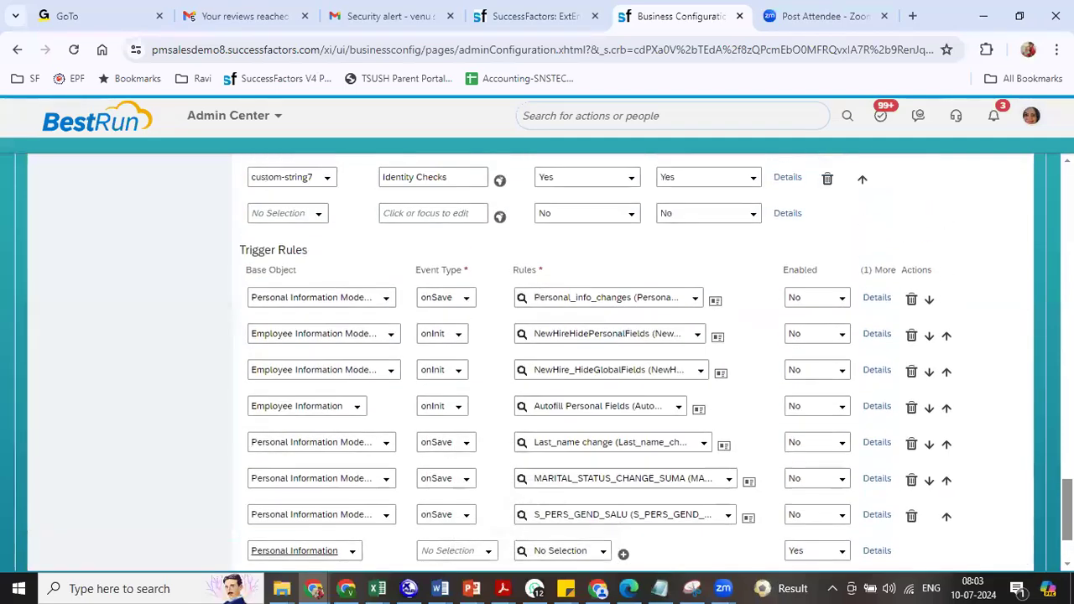
pyautogui.scroll(-2, 537, 361)
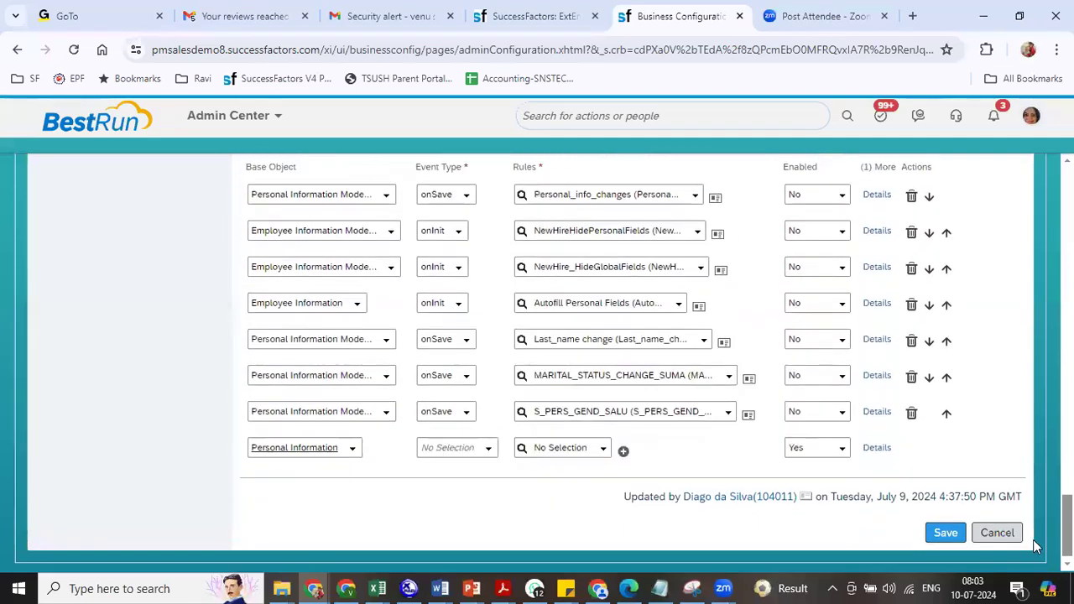
pyautogui.click(941, 534)
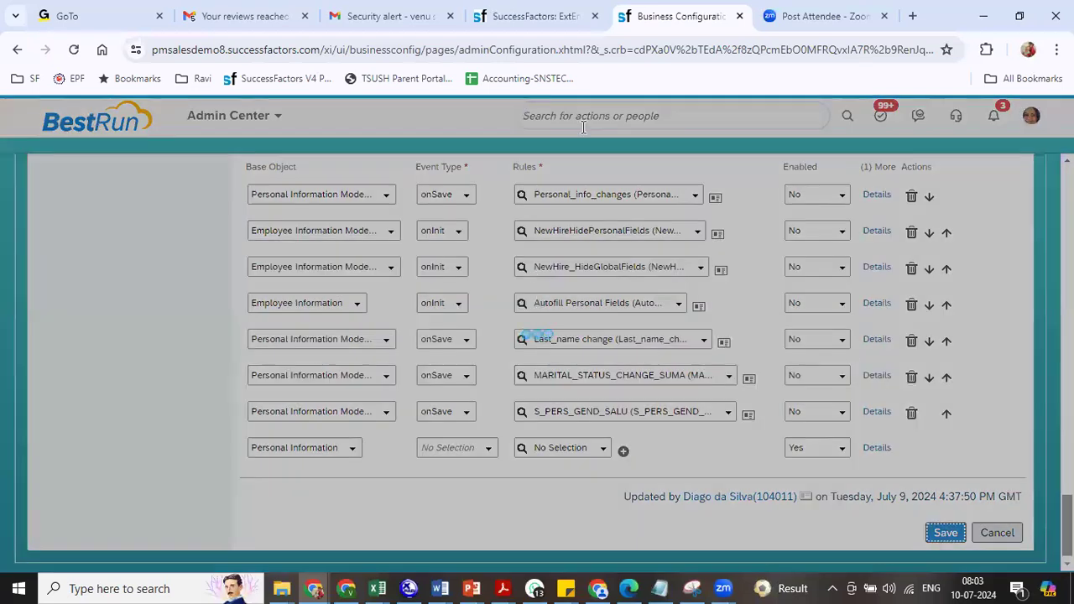
# - Dismiss the error and apply Last Name Director on the Add New Employee form
pyautogui.click(622, 408)
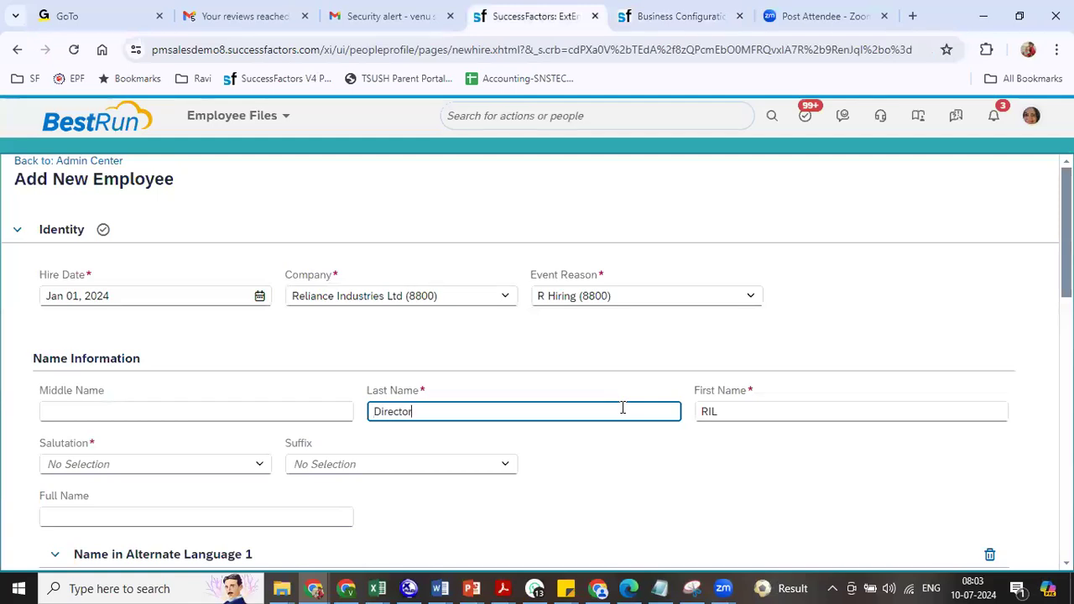
pyautogui.click(610, 475)
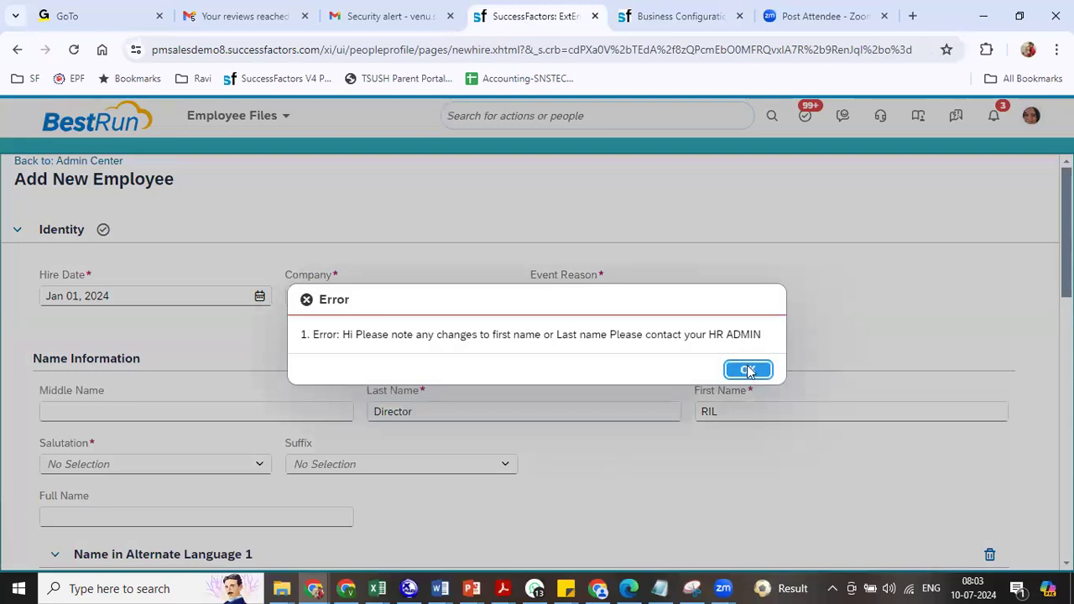
pyautogui.click(677, 17)
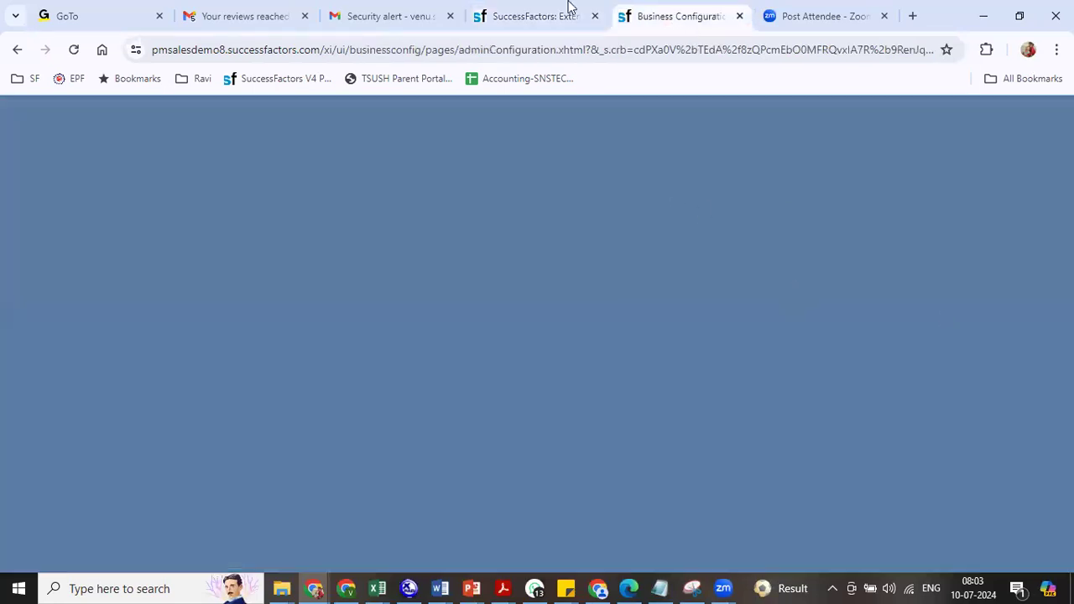
pyautogui.click(529, 23)
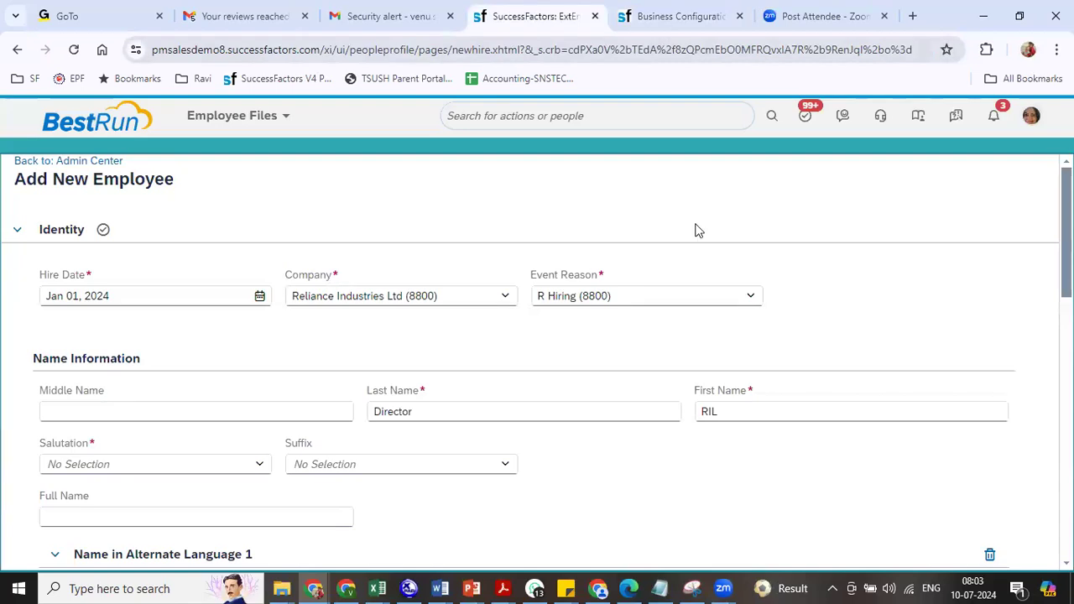
pyautogui.click(684, 17)
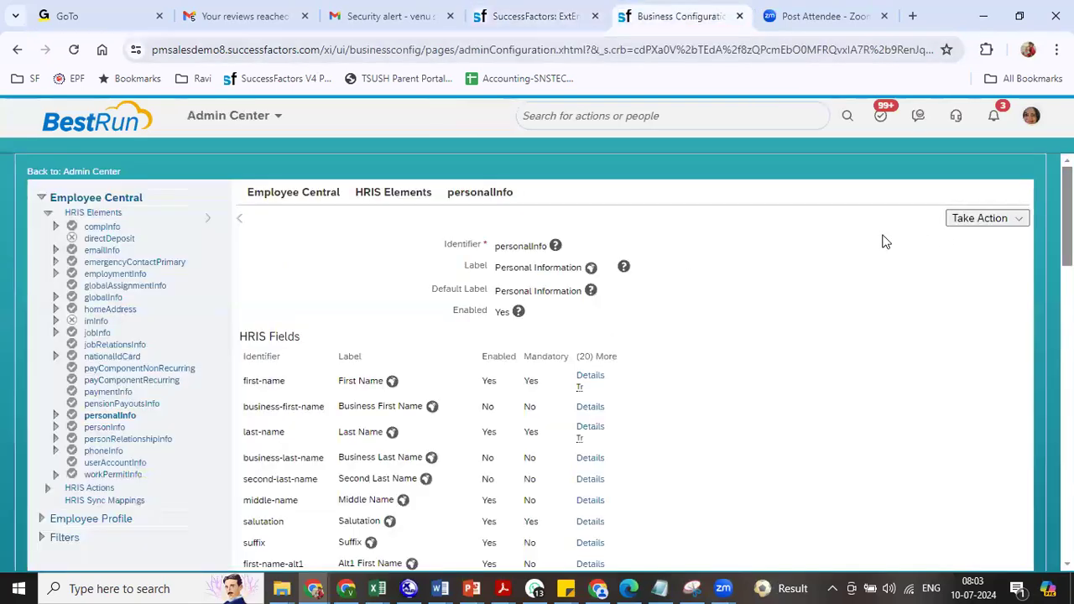
# - Correct personalInfo by deleting the last-name field's trigger rule
pyautogui.click(961, 220)
pyautogui.click(950, 245)
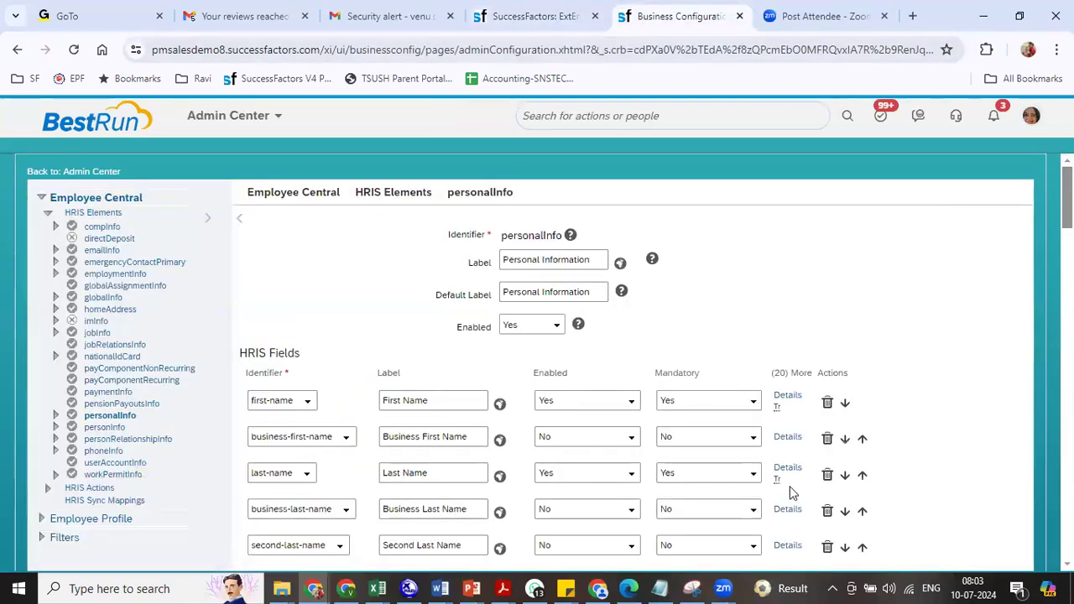
pyautogui.click(788, 470)
pyautogui.scroll(-10, 921, 489)
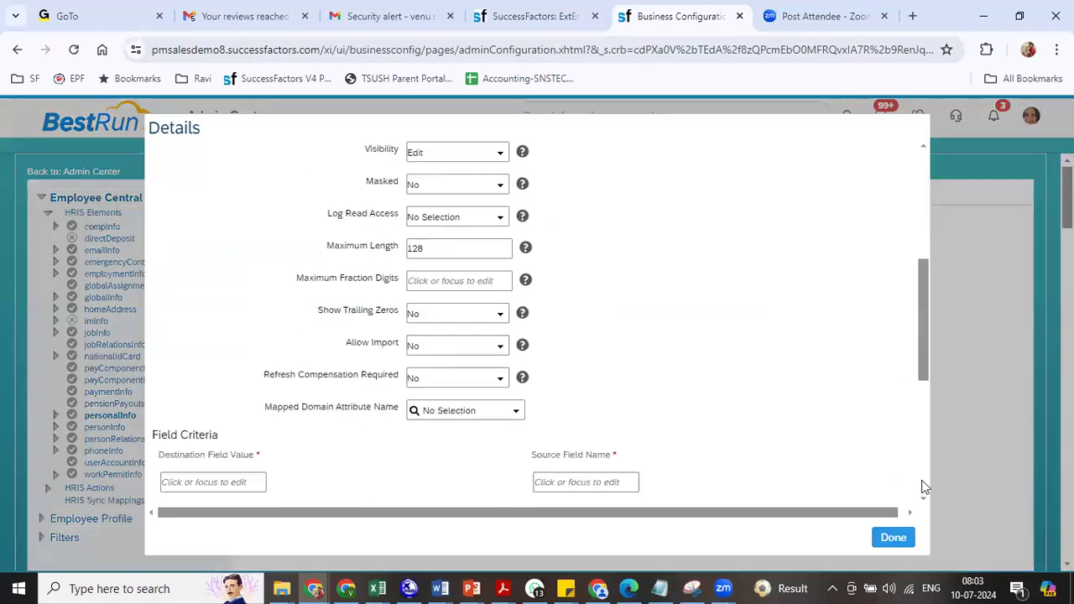
pyautogui.click(855, 467)
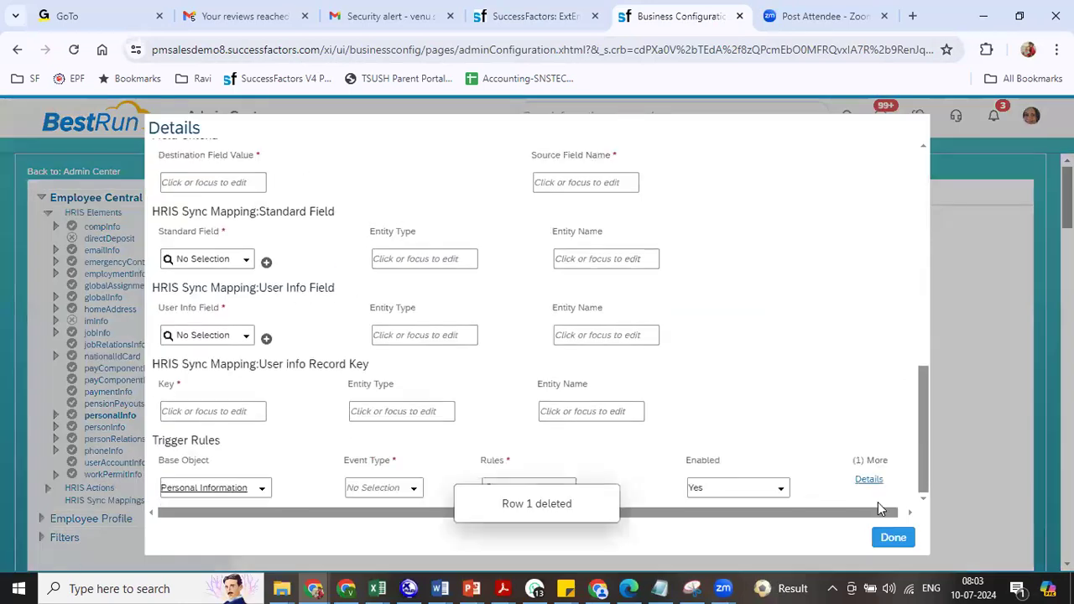
pyautogui.click(891, 538)
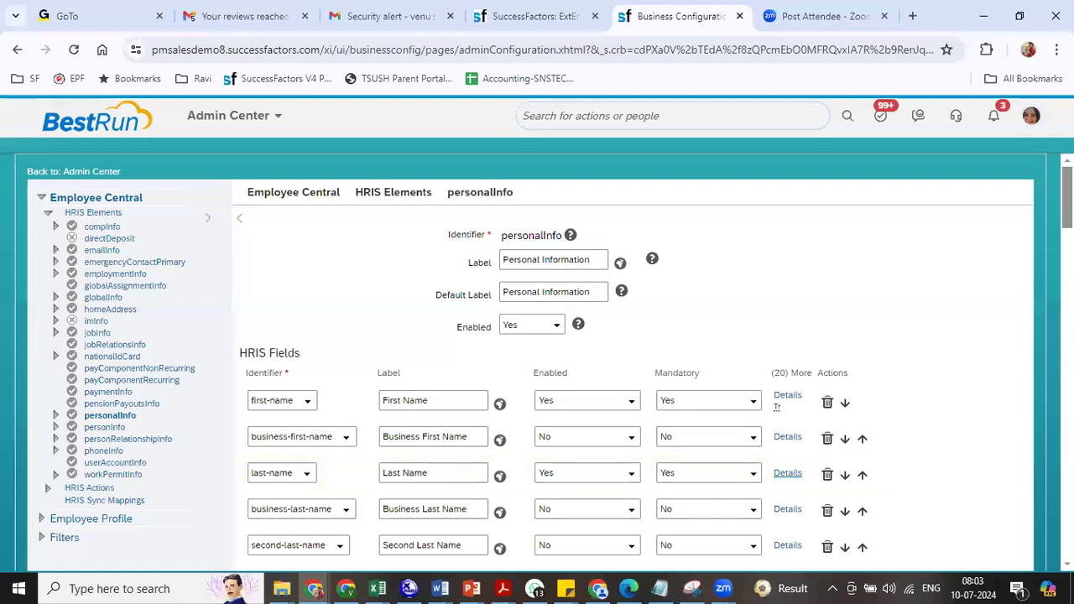
pyautogui.scroll(-20, 777, 407)
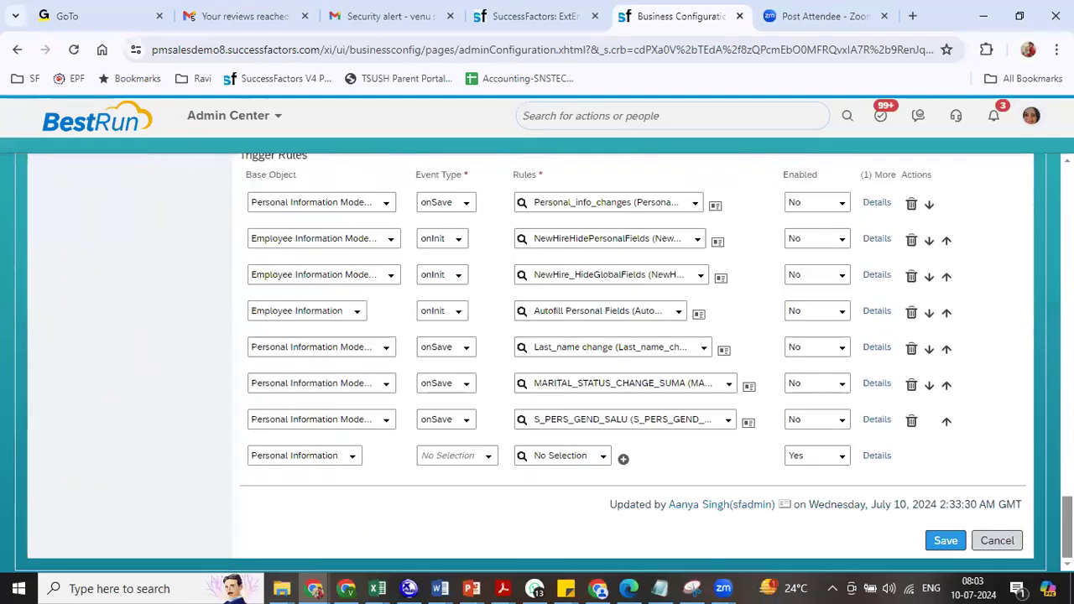
pyautogui.click(524, 15)
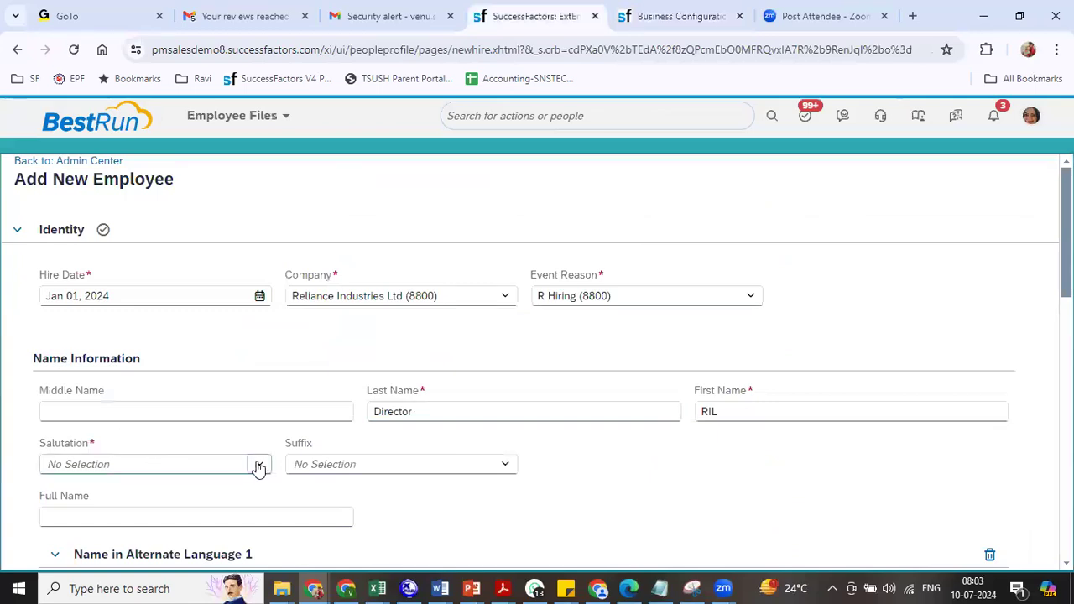
# - Set the new employee's Salutation to Mr
pyautogui.scroll(-2, 966, 276)
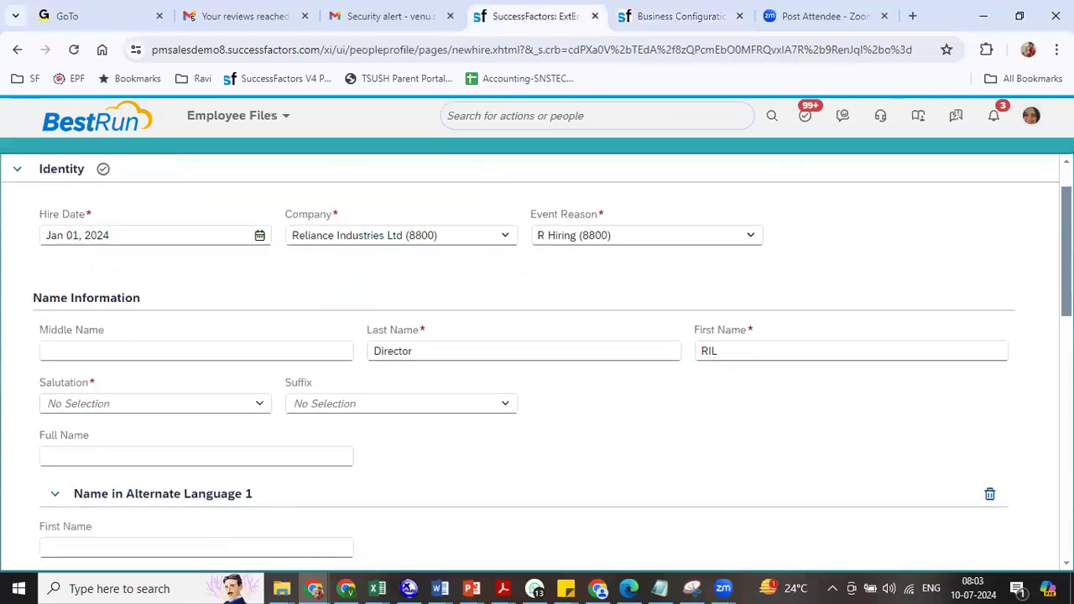
pyautogui.click(254, 337)
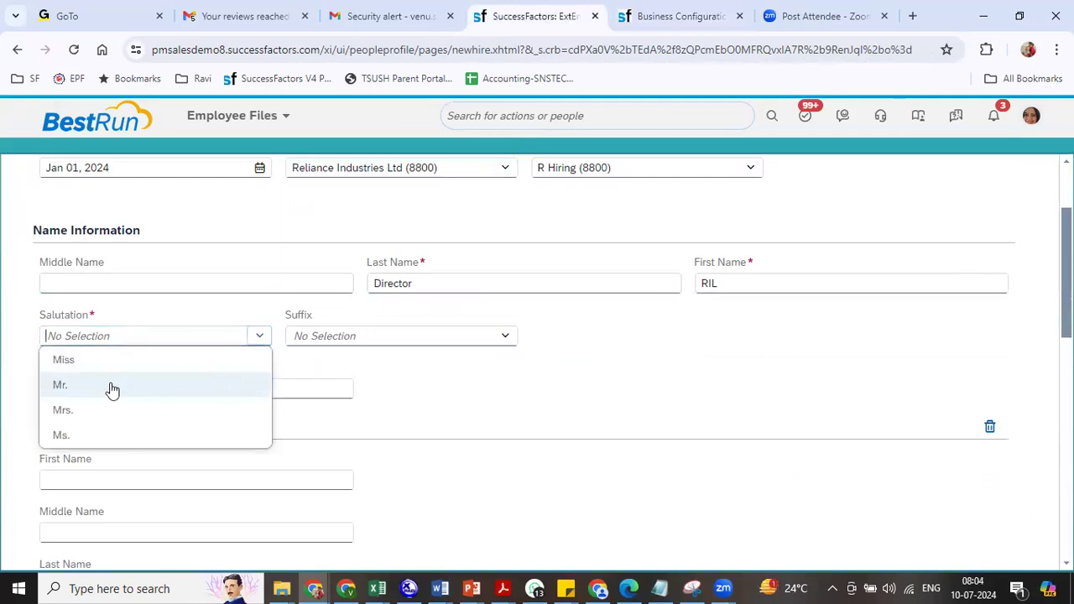
pyautogui.click(112, 386)
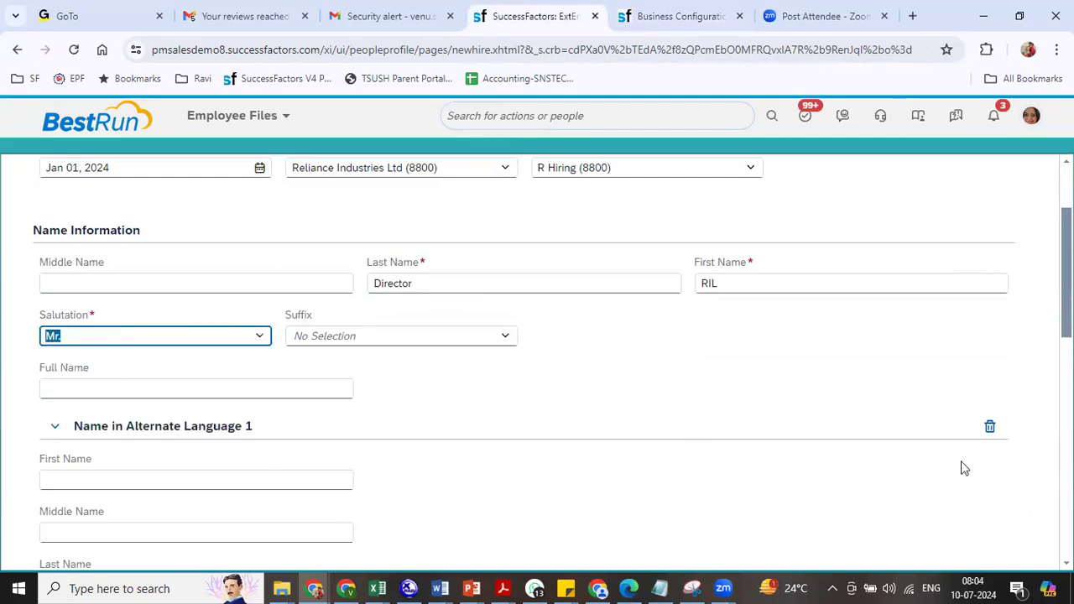
# - Remove the Name in Alternate Language 1 section and highlight the Biographical Information heading
pyautogui.scroll(-4, 537, 361)
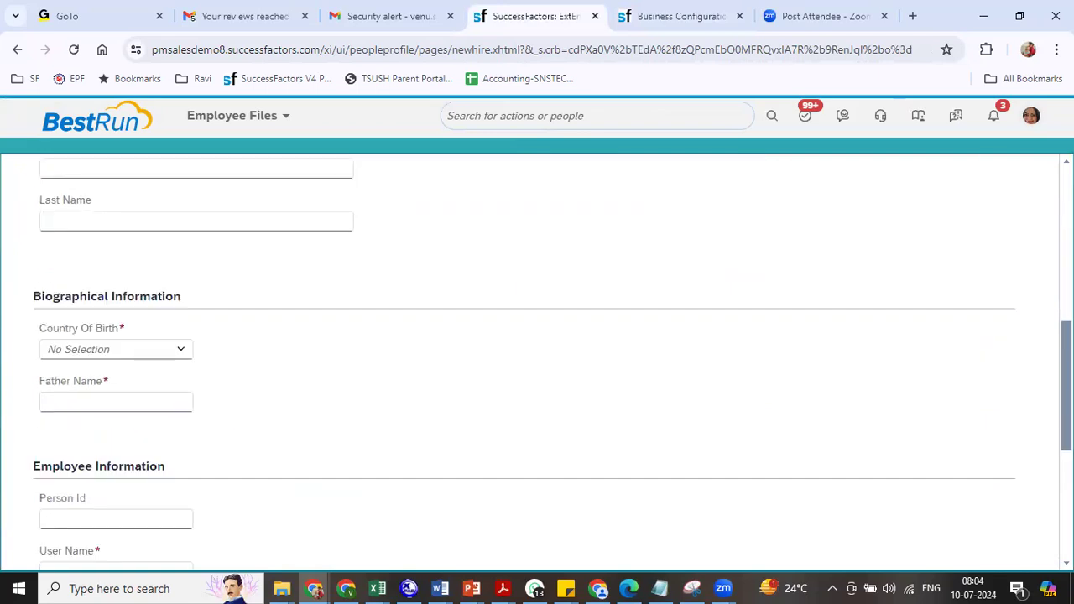
pyautogui.scroll(3, 400, 294)
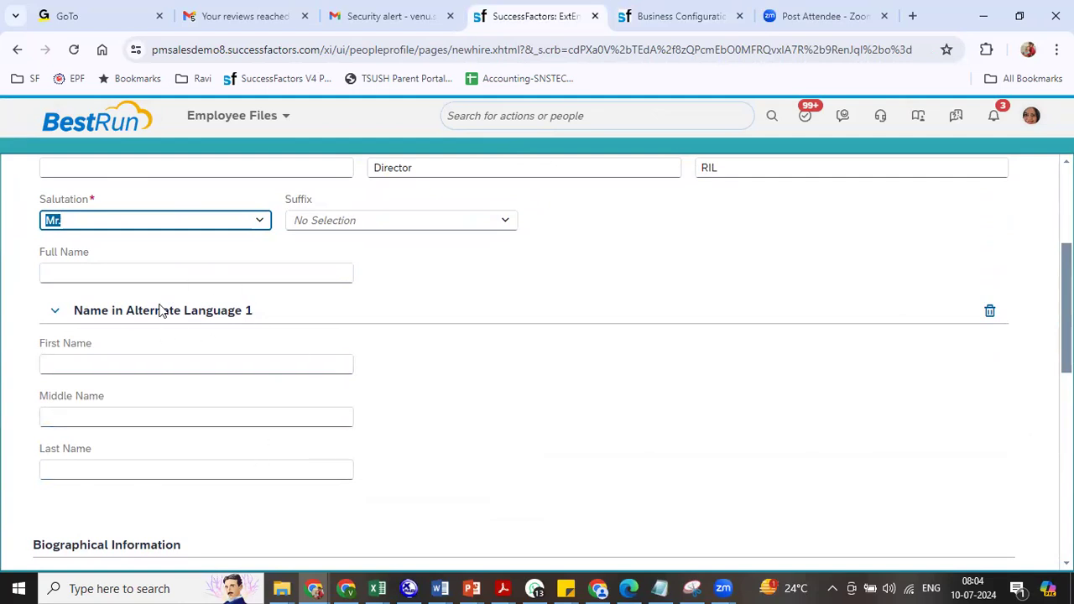
pyautogui.click(990, 310)
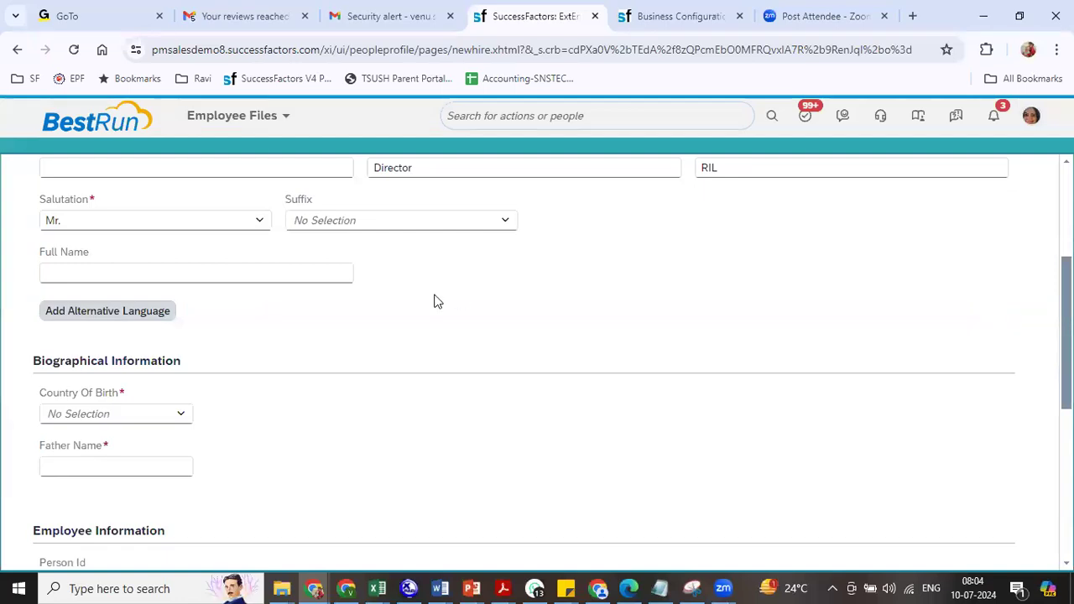
pyautogui.moveTo(79, 360); pyautogui.dragTo(169, 357)
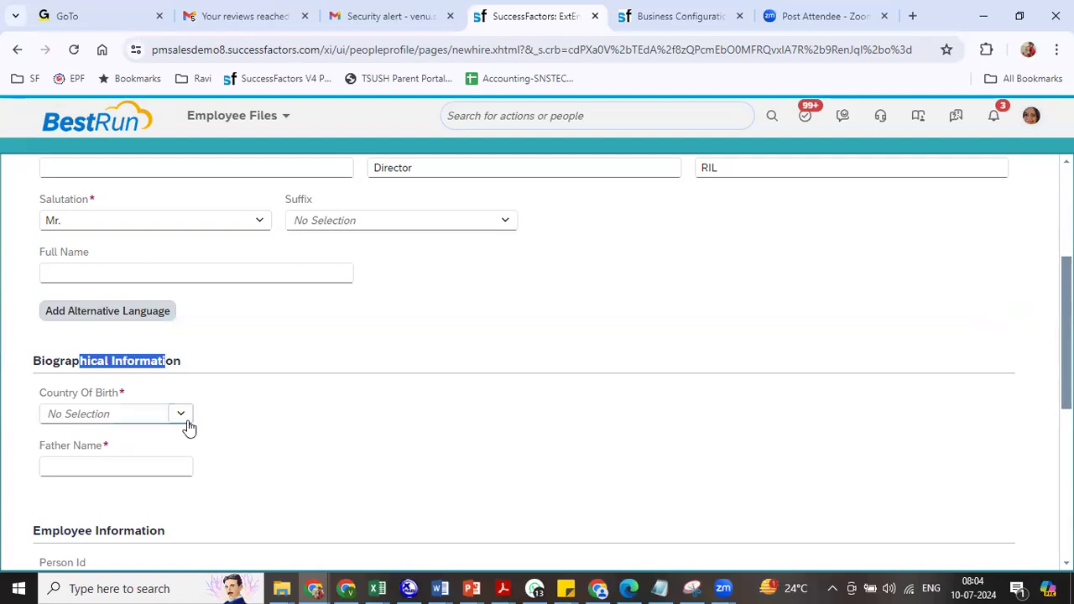
pyautogui.click(671, 34)
# - Correct personInfo so Father Name (custom-string20) is Mandatory No and Enabled No
pyautogui.click(104, 428)
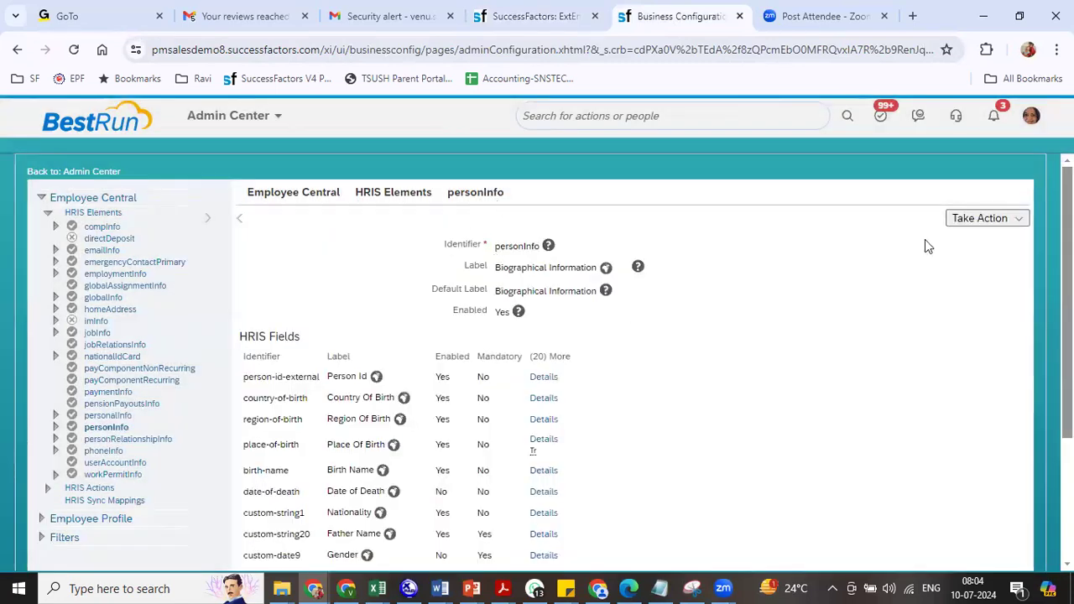
pyautogui.click(982, 220)
pyautogui.click(954, 240)
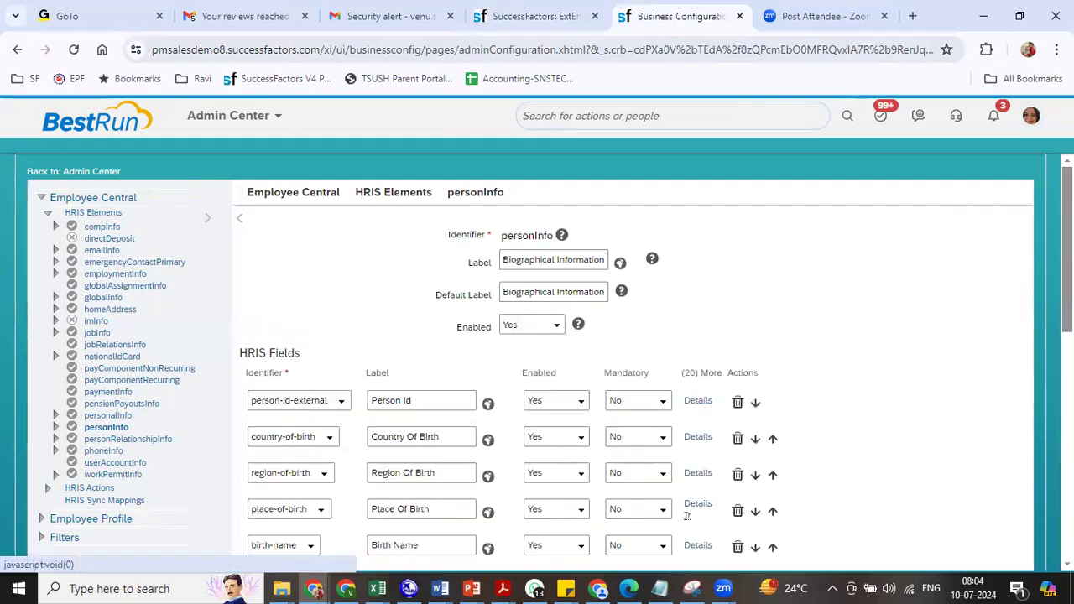
pyautogui.scroll(-3, 549, 361)
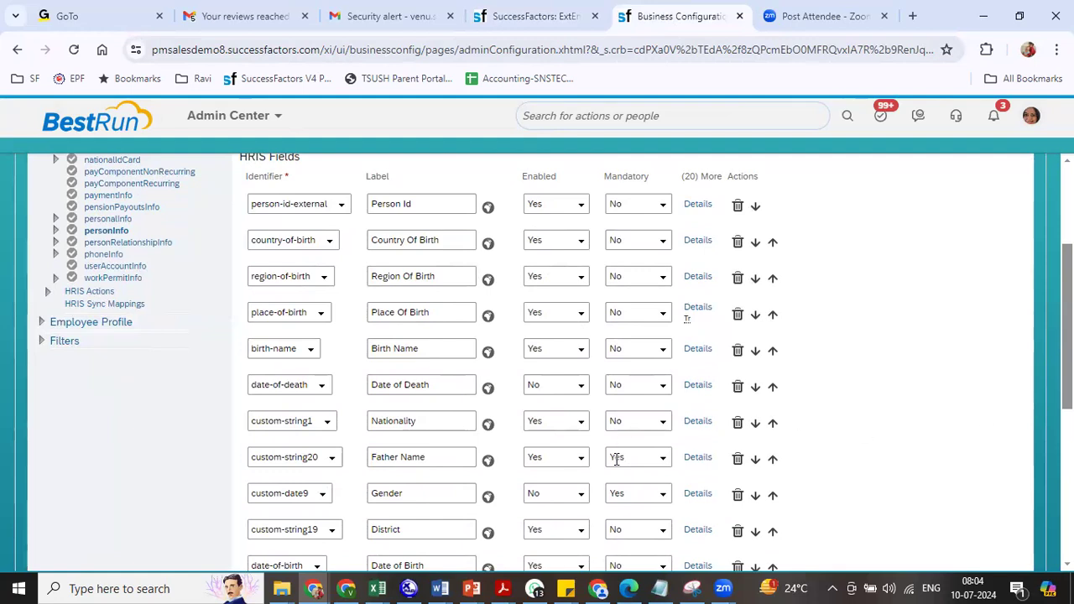
pyautogui.click(663, 458)
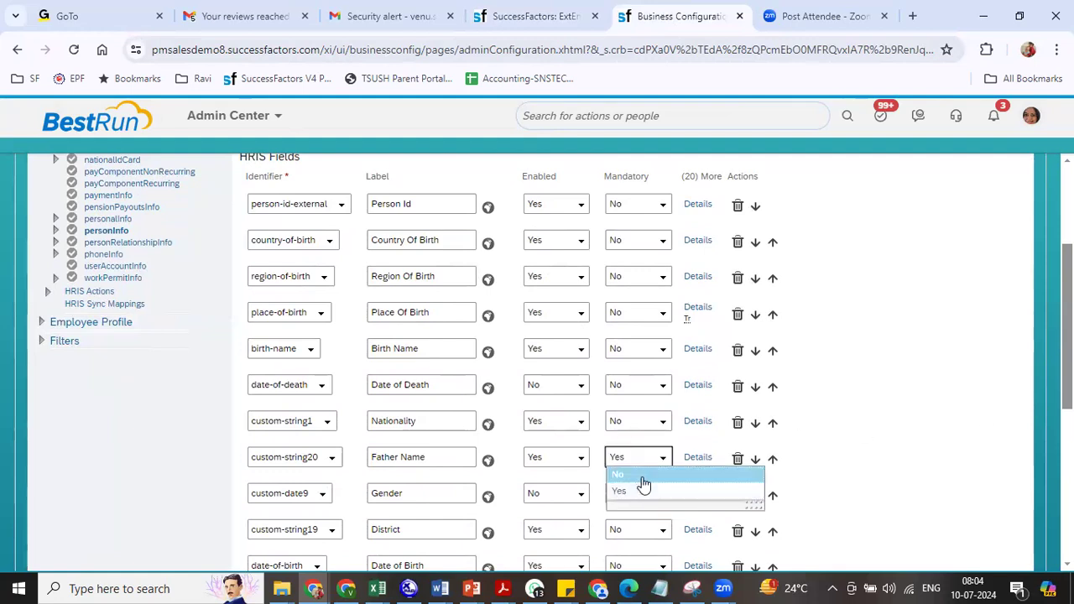
pyautogui.click(643, 478)
pyautogui.click(578, 460)
pyautogui.click(546, 485)
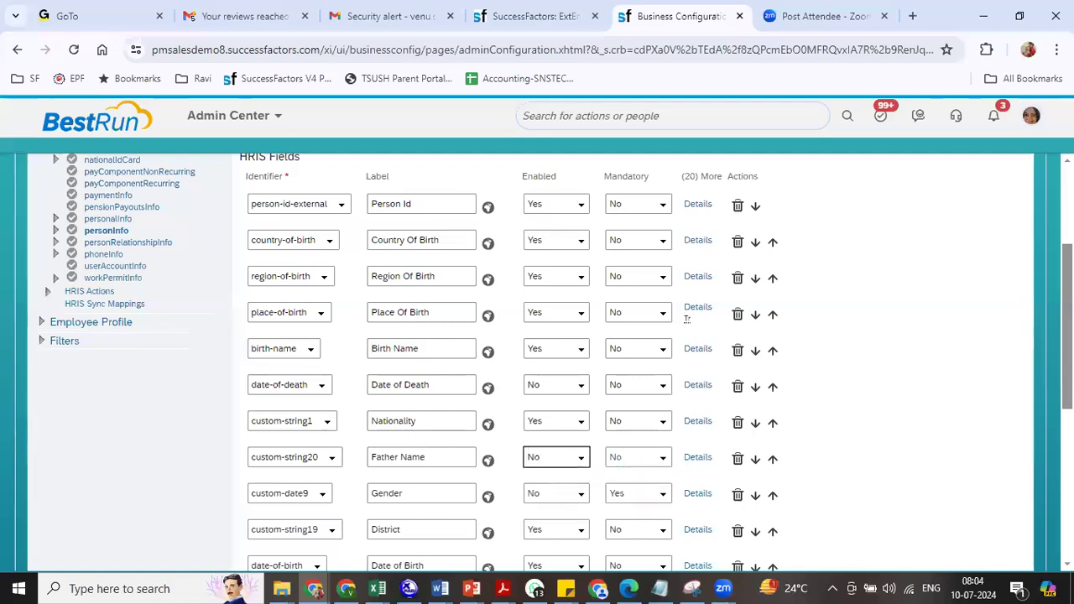
pyautogui.scroll(-1, 541, 422)
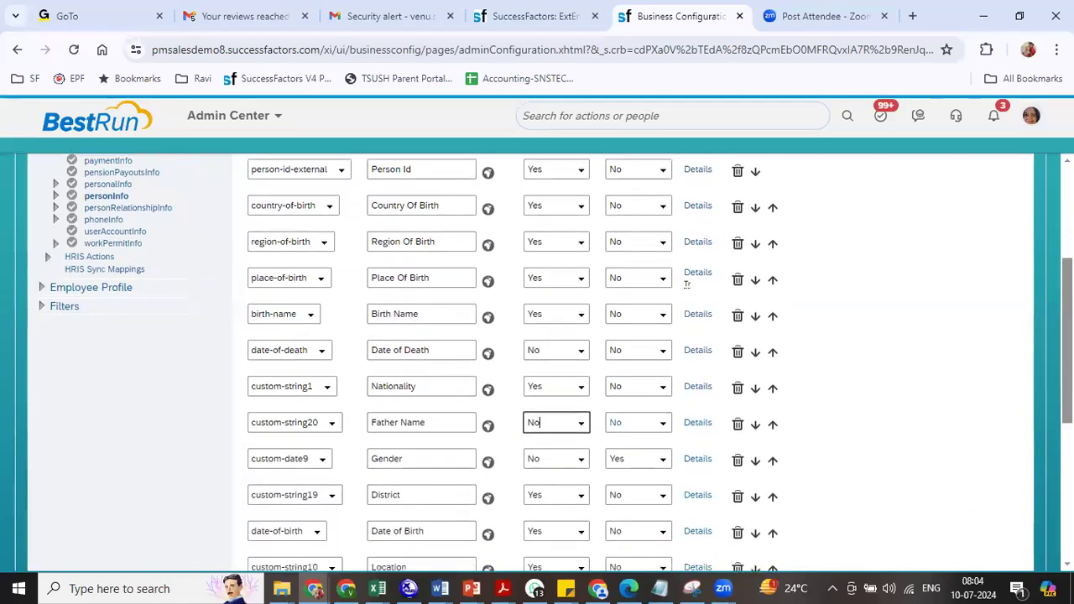
pyautogui.scroll(-2, 541, 422)
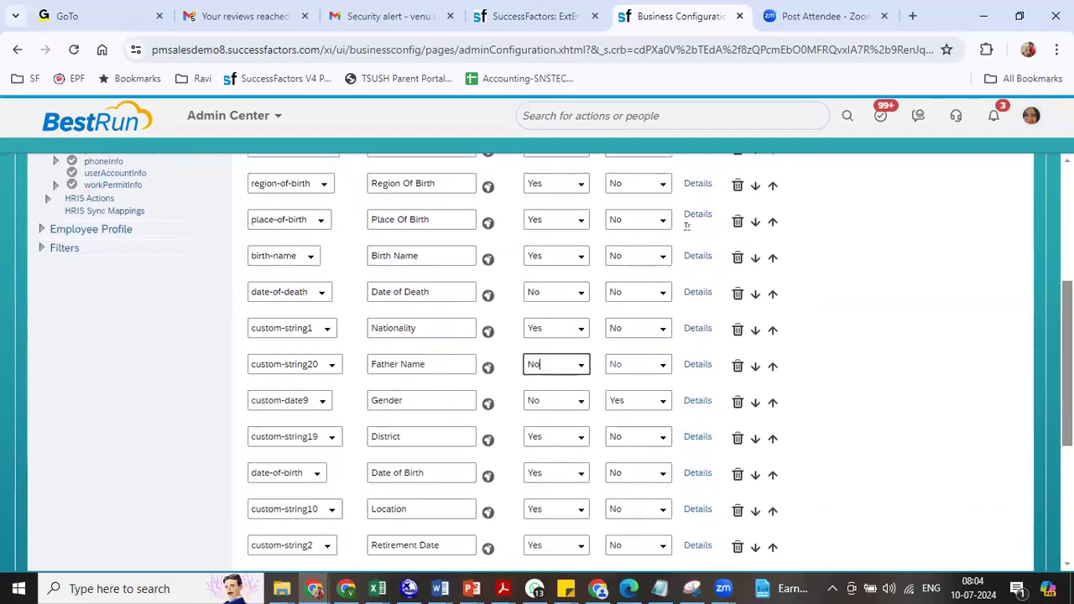
pyautogui.scroll(-2, 659, 443)
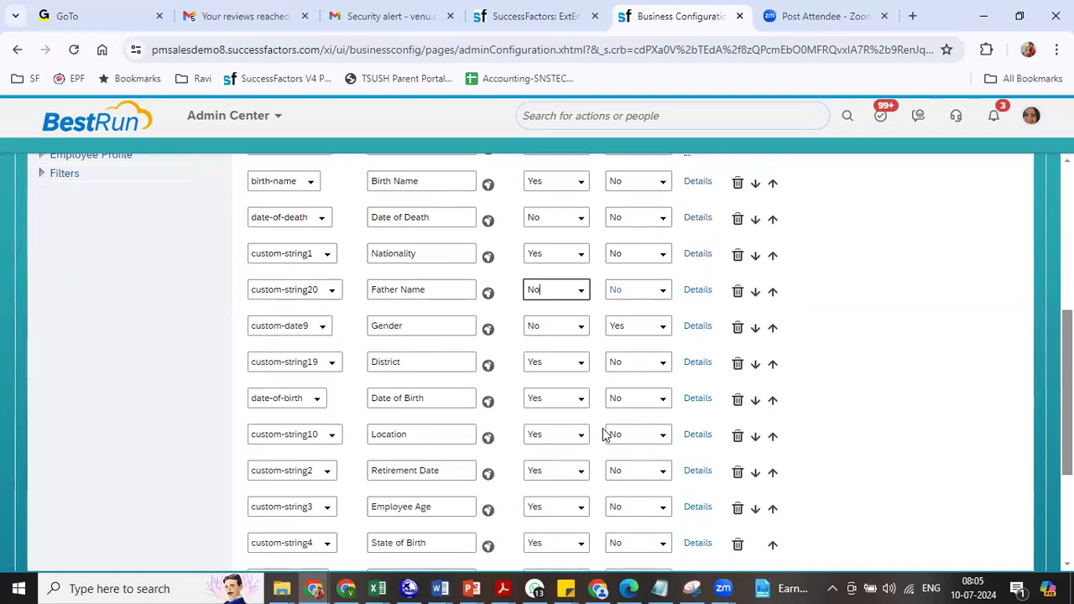
# - Make Date of Birth mandatory and delete rows from District through State of Birth, including Location and Employee Age
pyautogui.click(661, 403)
pyautogui.click(648, 432)
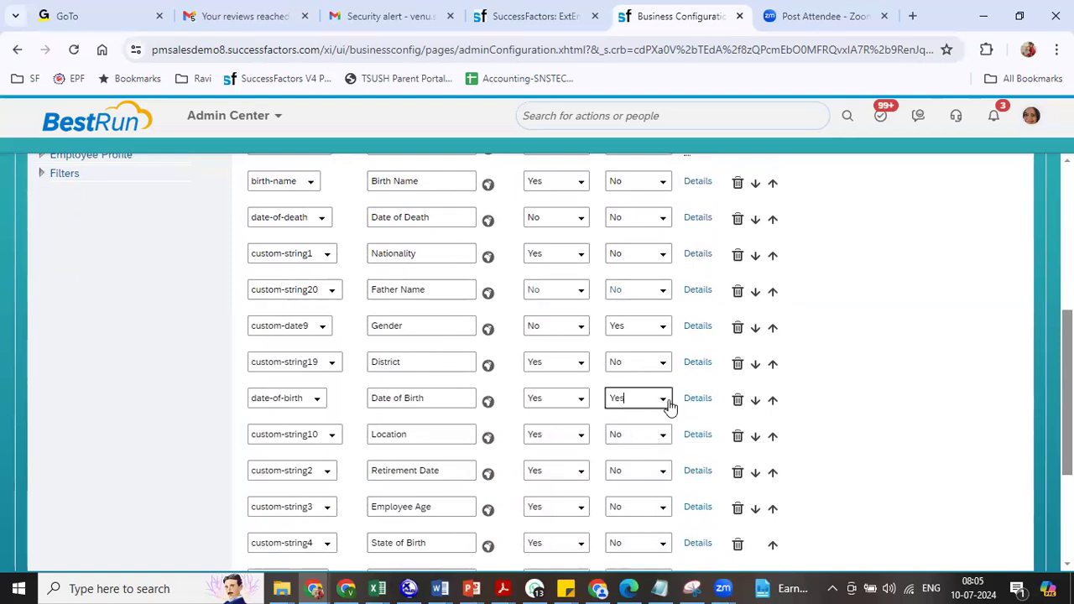
pyautogui.click(737, 365)
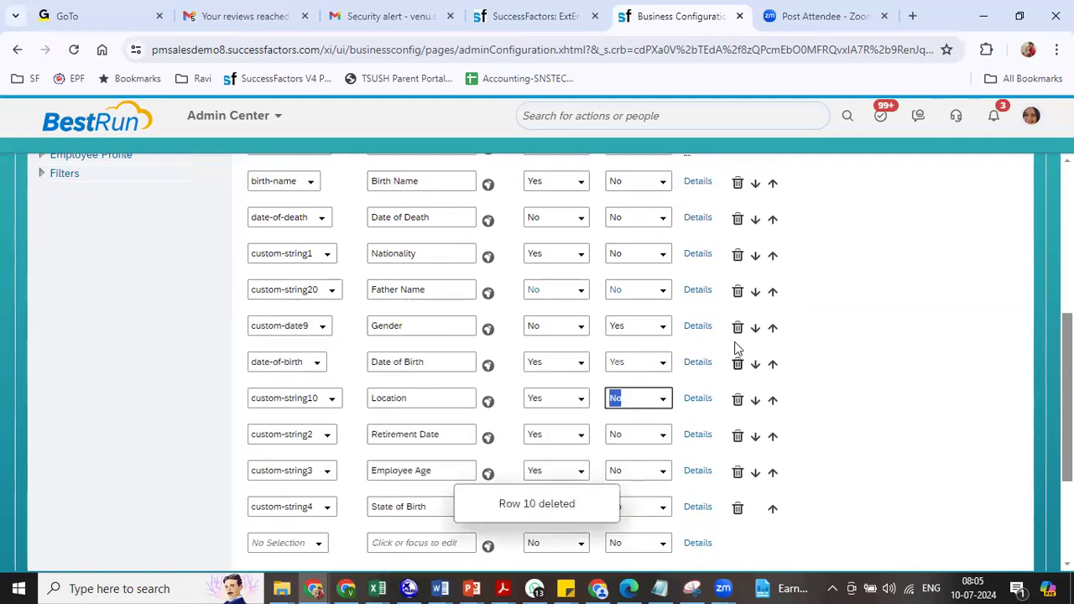
pyautogui.click(738, 328)
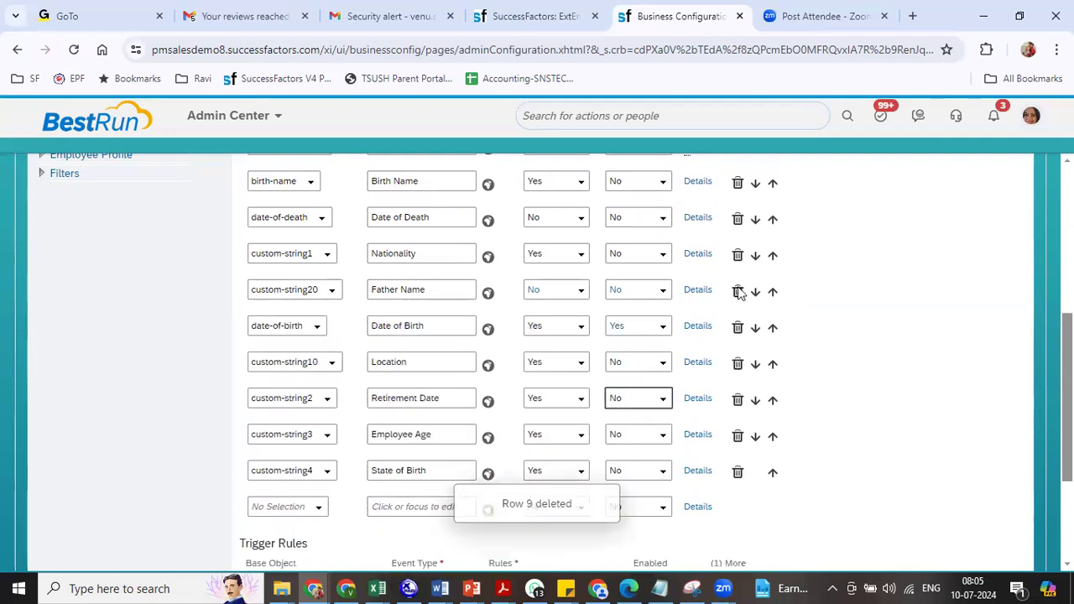
pyautogui.click(739, 292)
pyautogui.click(738, 255)
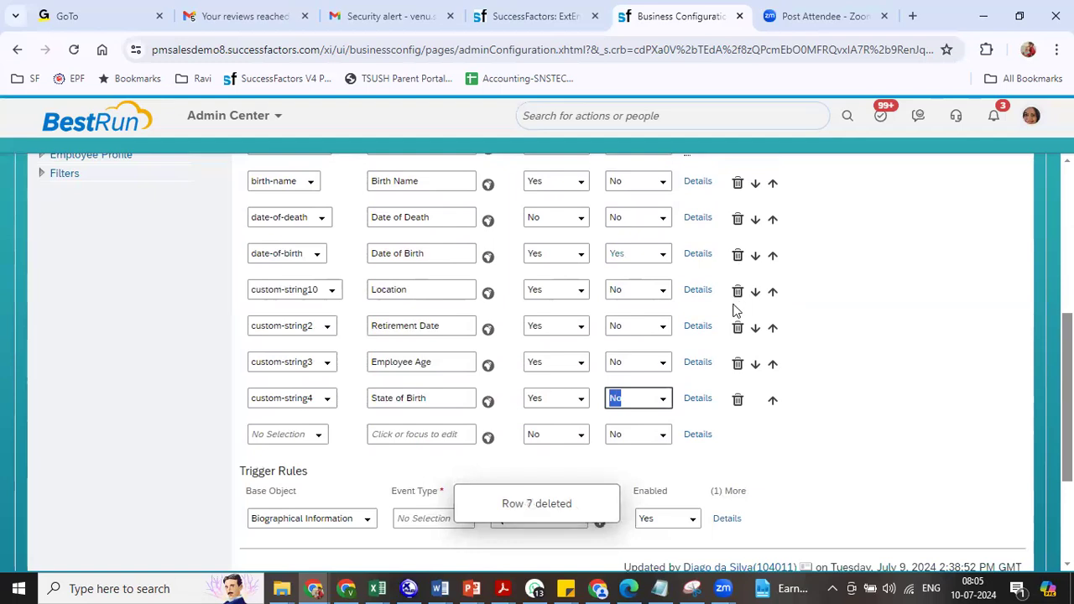
pyautogui.click(738, 292)
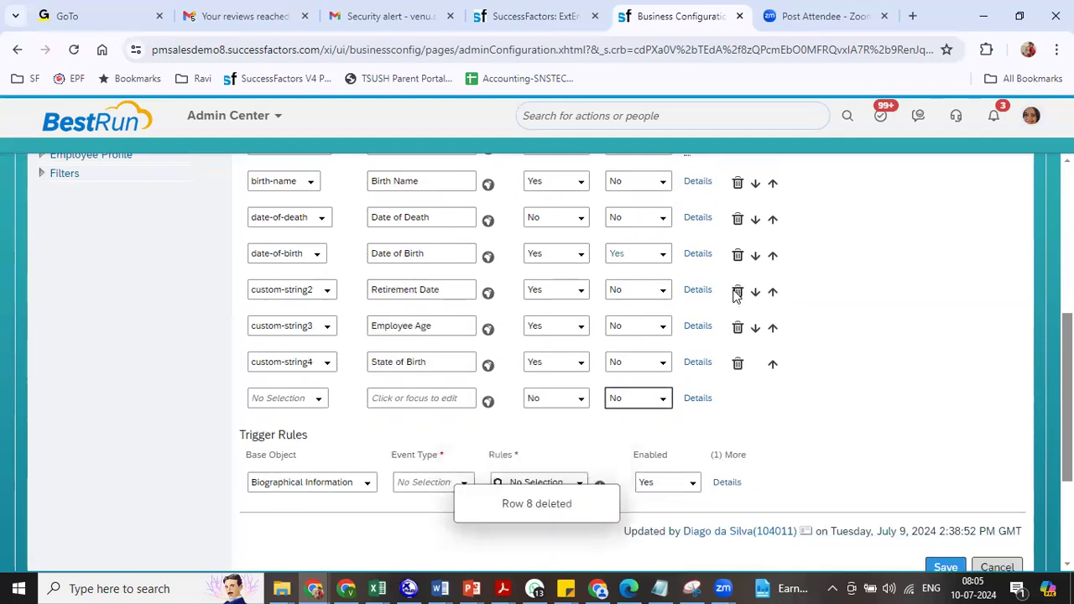
pyautogui.click(738, 291)
pyautogui.click(738, 291)
pyautogui.click(738, 291)
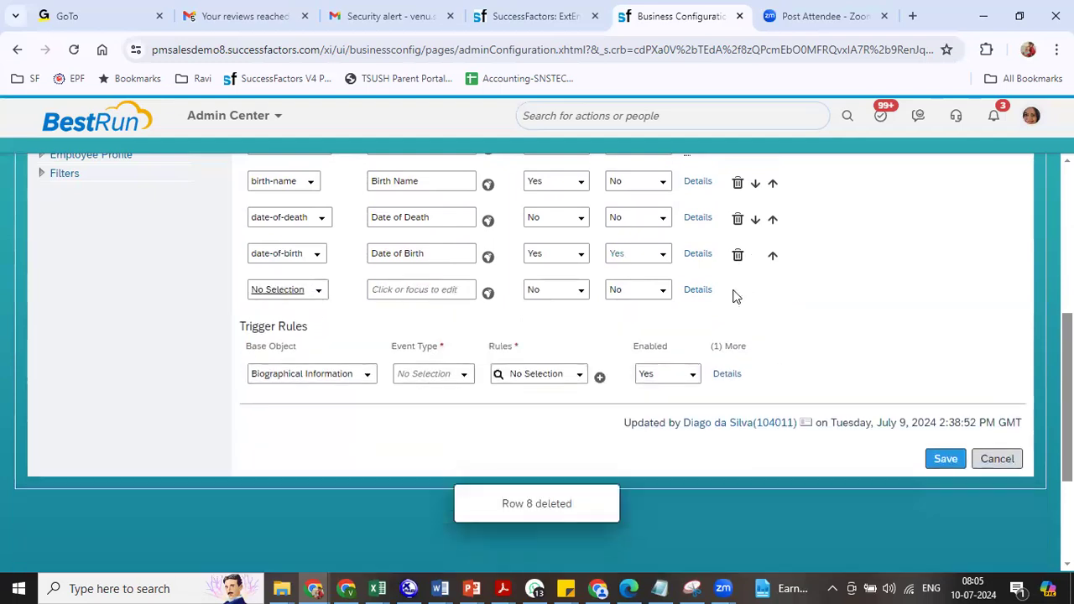
# - Review the place-of-birth field's trigger rules in its Details and close them
pyautogui.scroll(3, 537, 353)
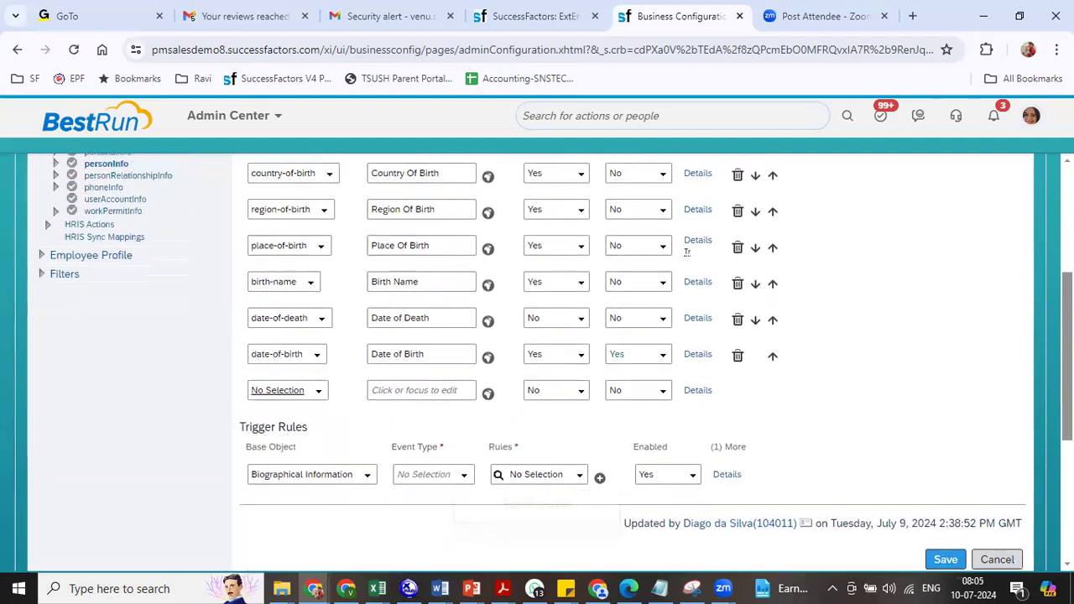
pyautogui.scroll(1, 686, 267)
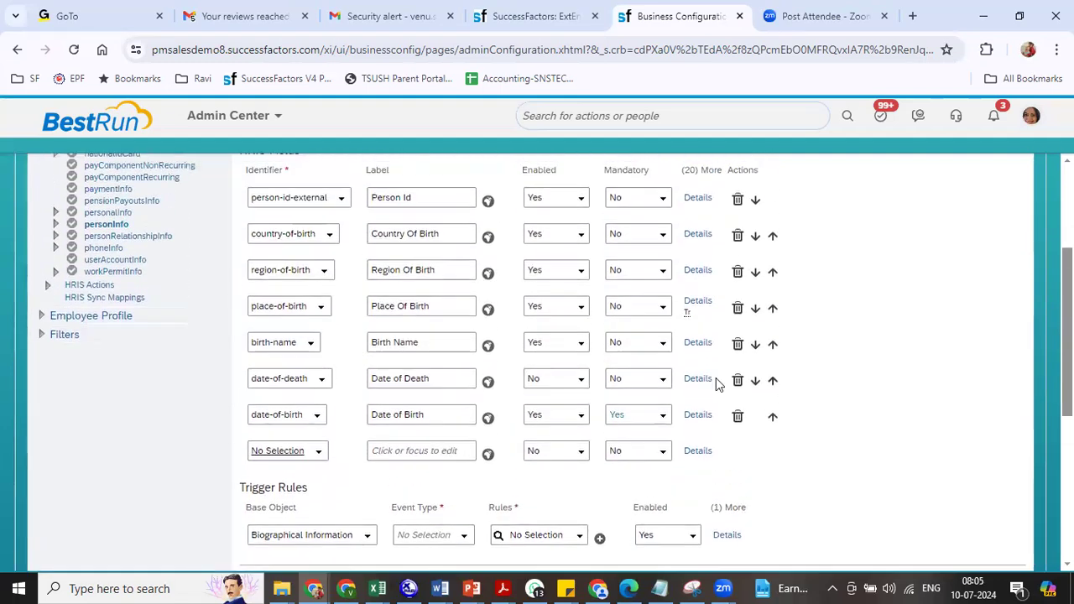
pyautogui.click(697, 302)
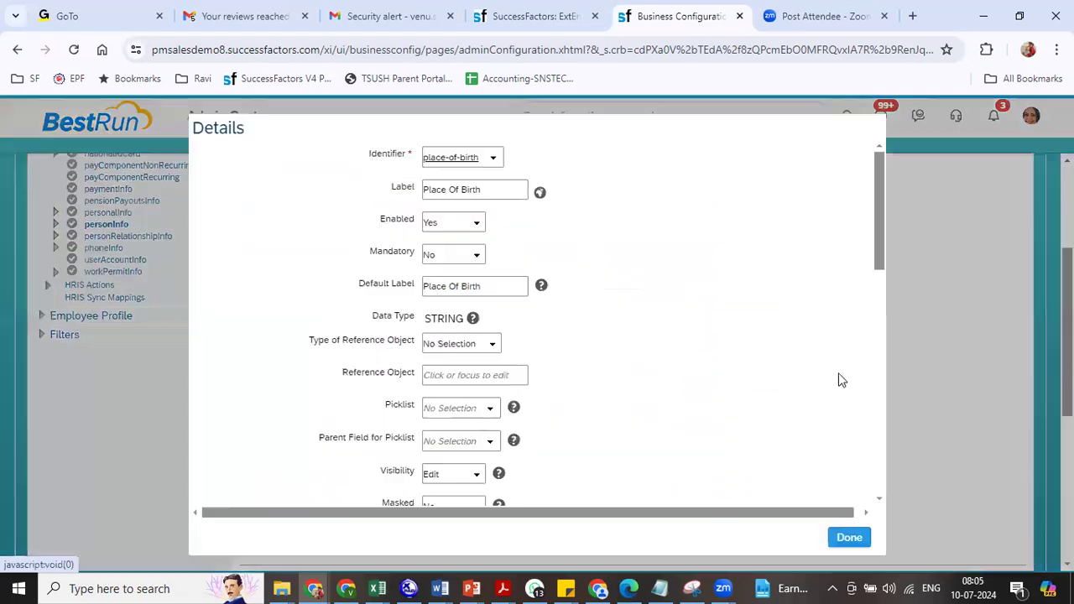
pyautogui.click(883, 446)
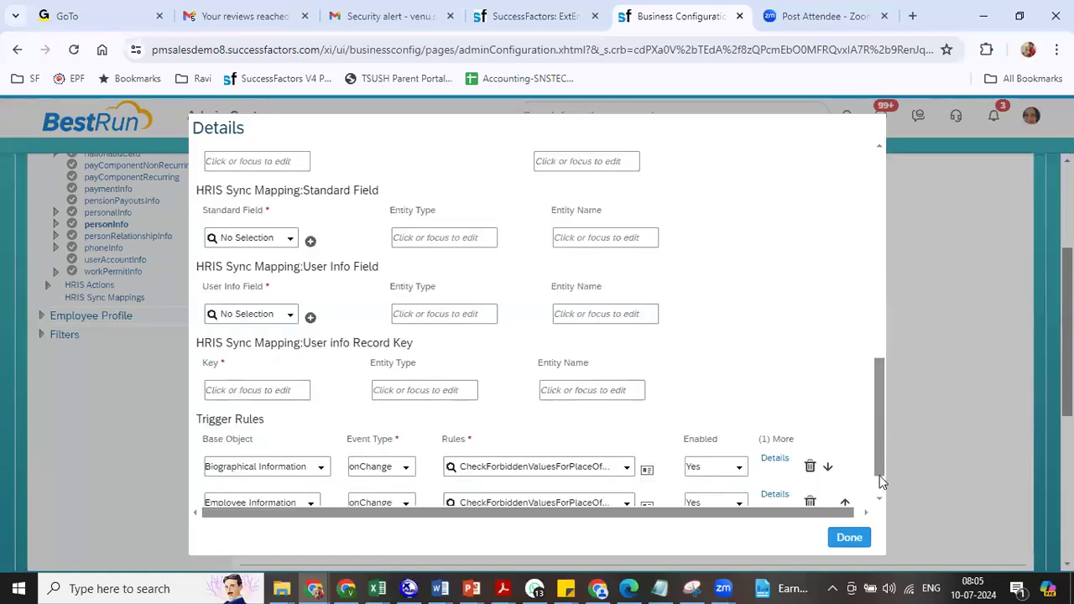
pyautogui.click(879, 481)
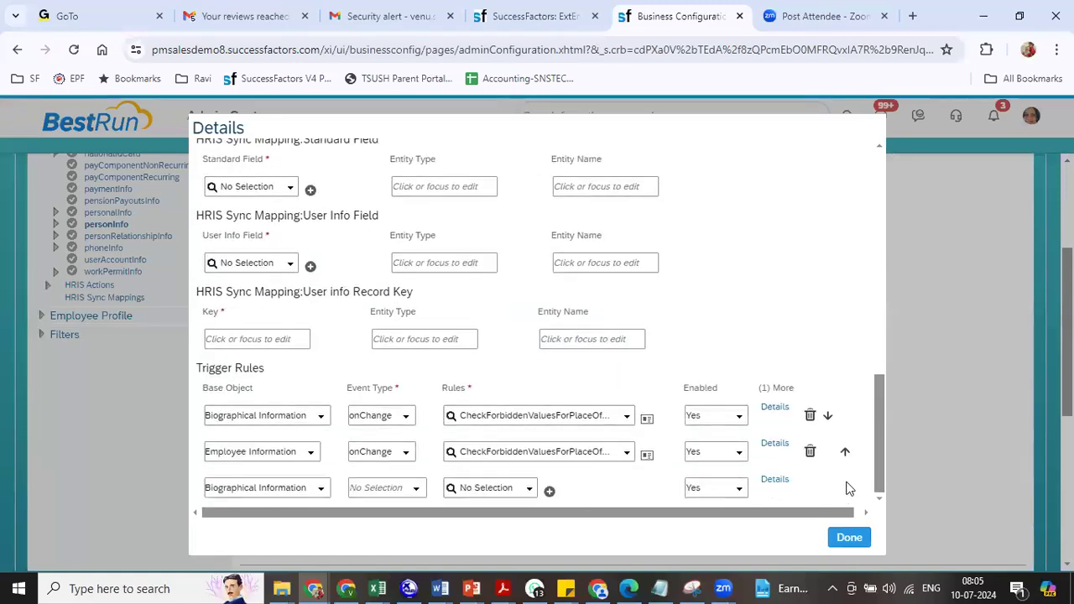
pyautogui.click(849, 537)
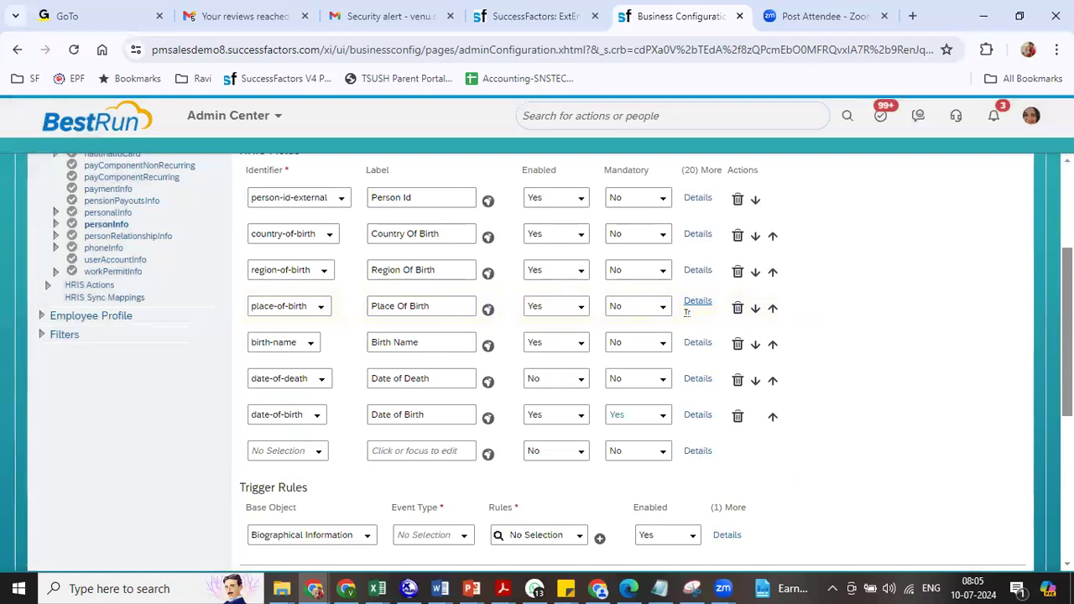
pyautogui.scroll(1, 538, 360)
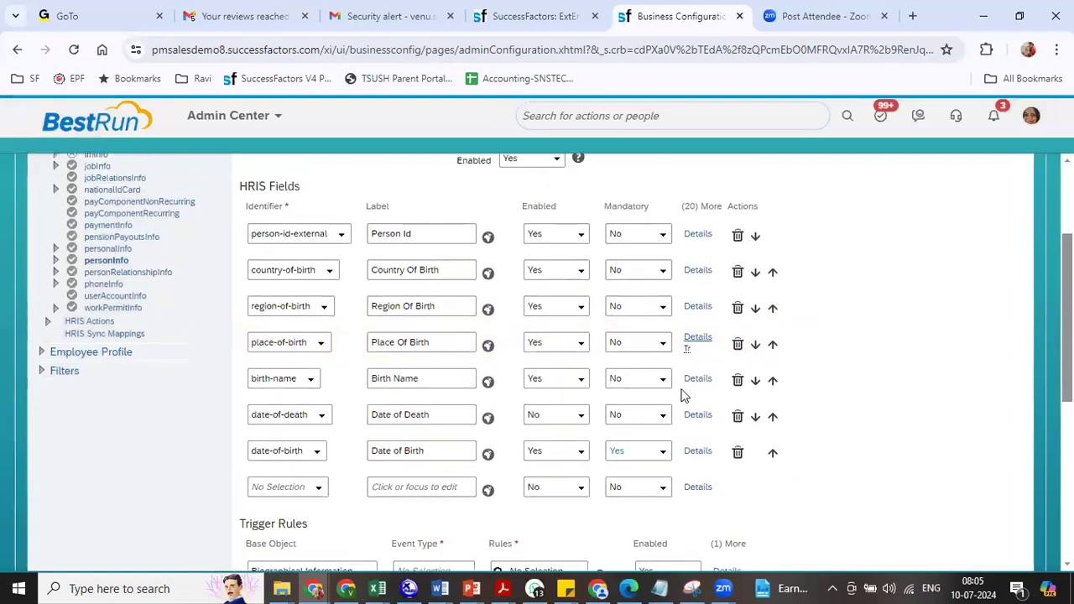
# - Set Enabled to No for birth-name, place-of-birth and region-of-birth
pyautogui.click(578, 383)
pyautogui.click(558, 398)
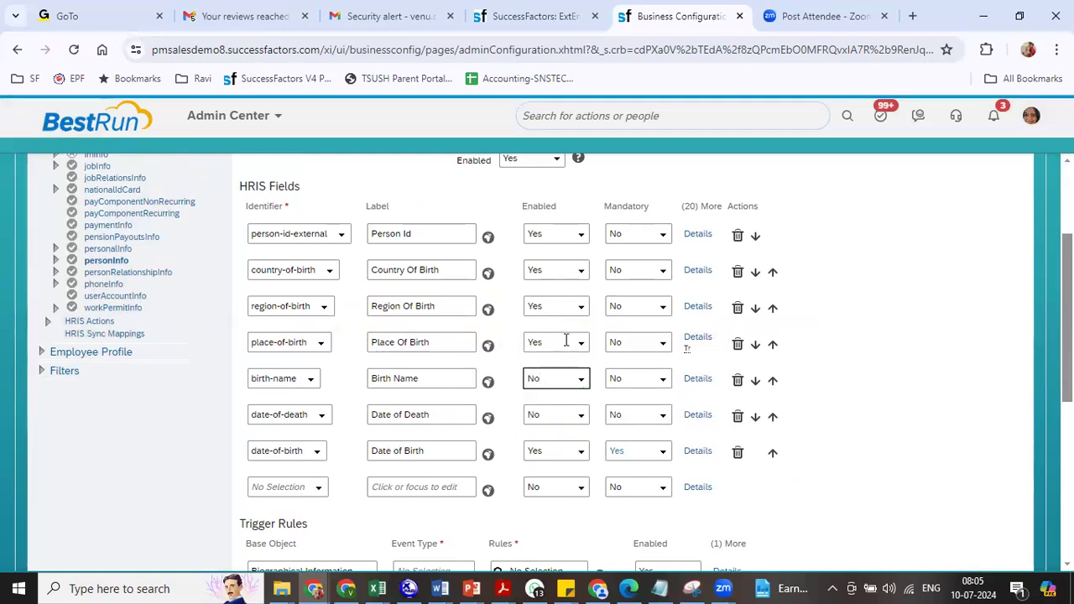
pyautogui.click(585, 346)
pyautogui.click(560, 362)
pyautogui.click(583, 312)
pyautogui.click(559, 327)
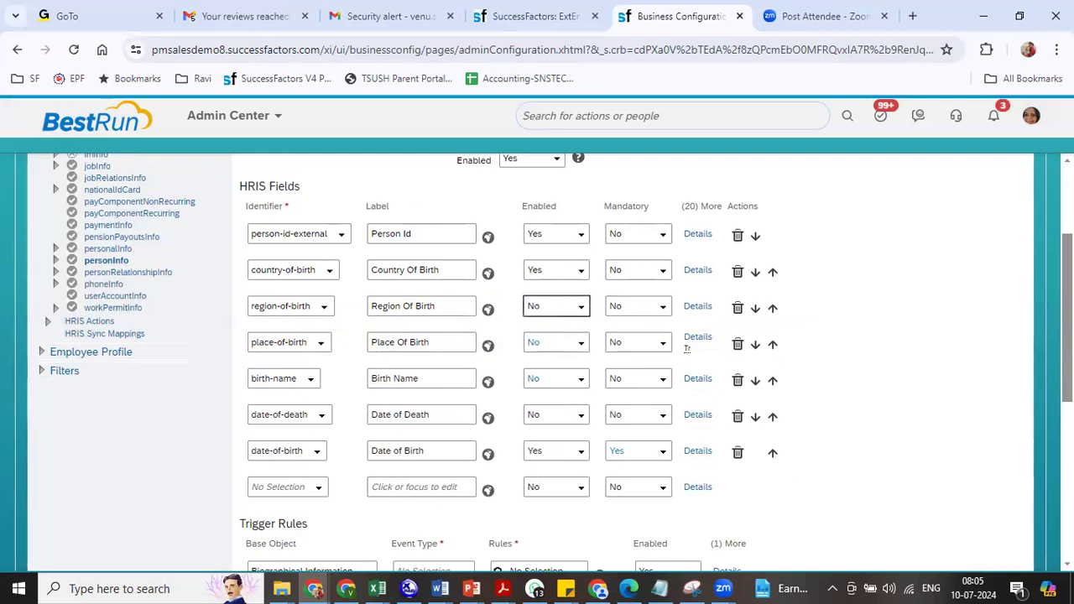
pyautogui.scroll(-4, 780, 372)
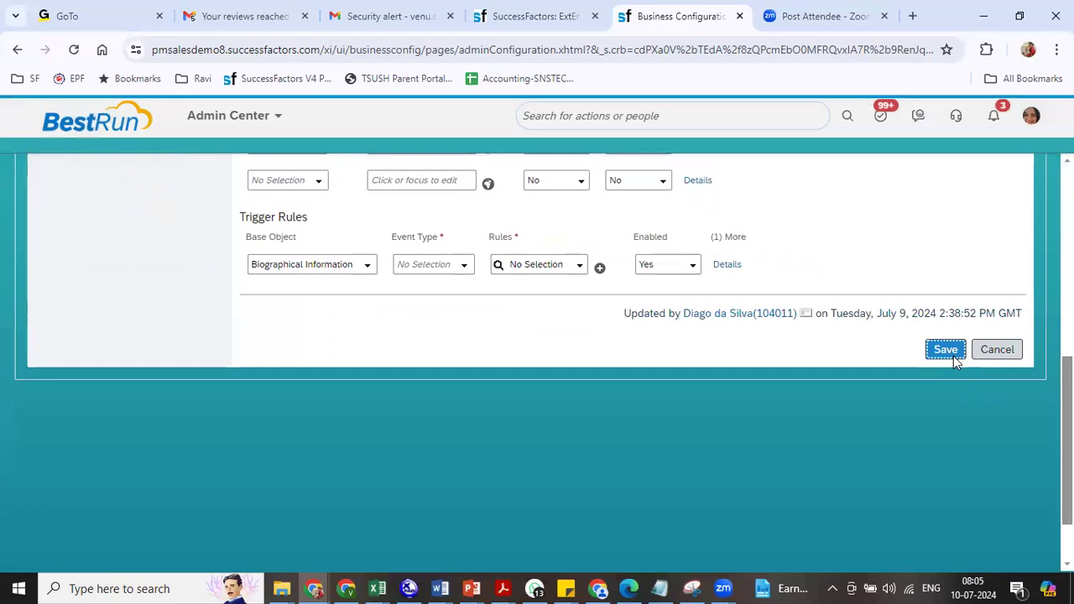
# - Save and confirm the personInfo changes, then return to the new-hire form
pyautogui.click(952, 356)
pyautogui.click(527, 17)
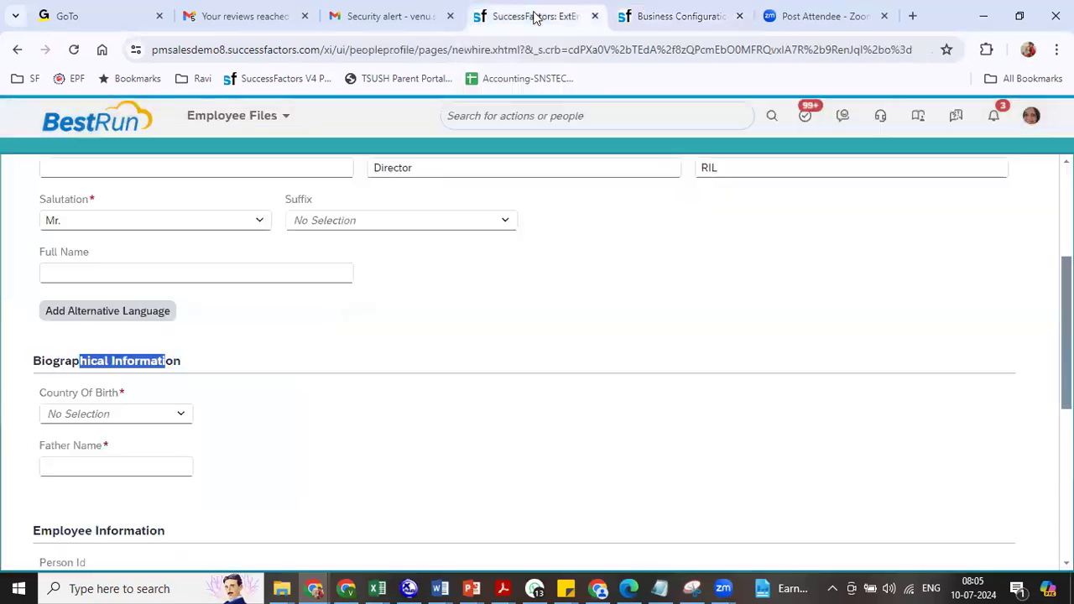
pyautogui.click(631, 18)
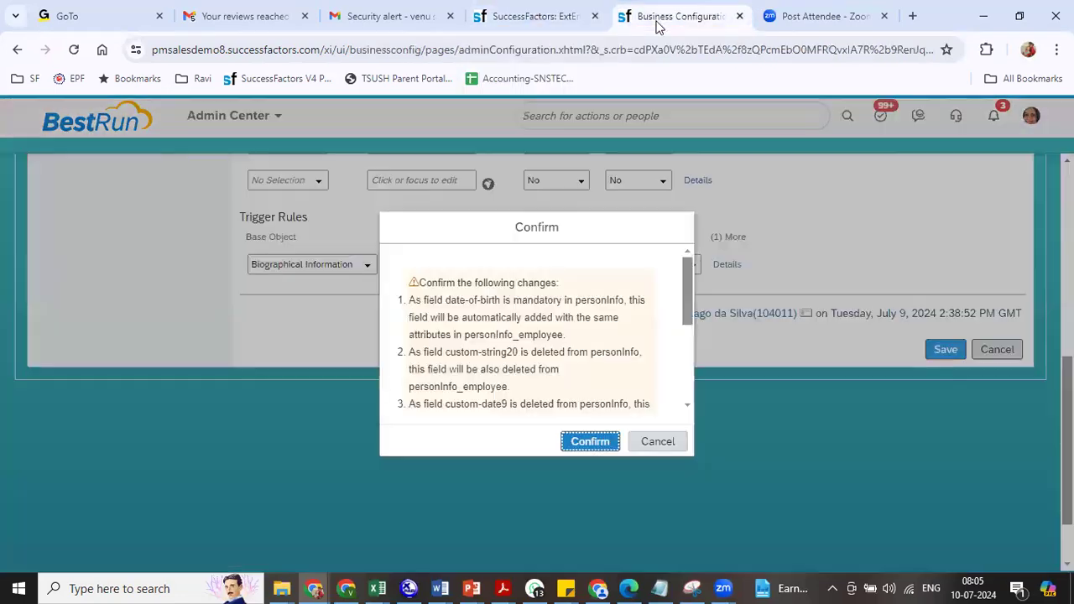
pyautogui.click(592, 441)
pyautogui.click(542, 16)
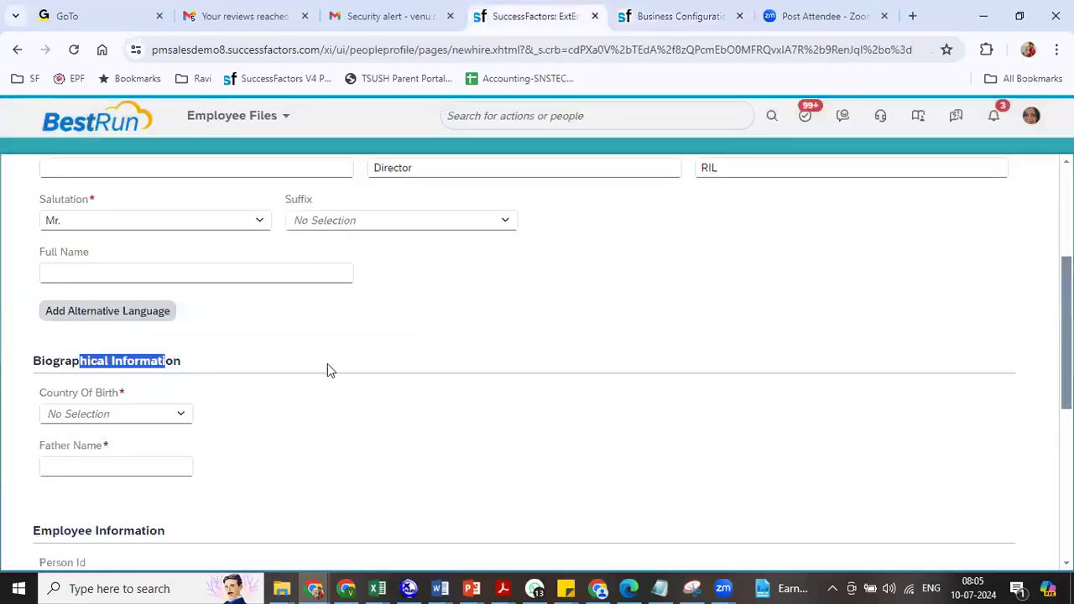
# - Set Country Of Birth to India
pyautogui.click(131, 420)
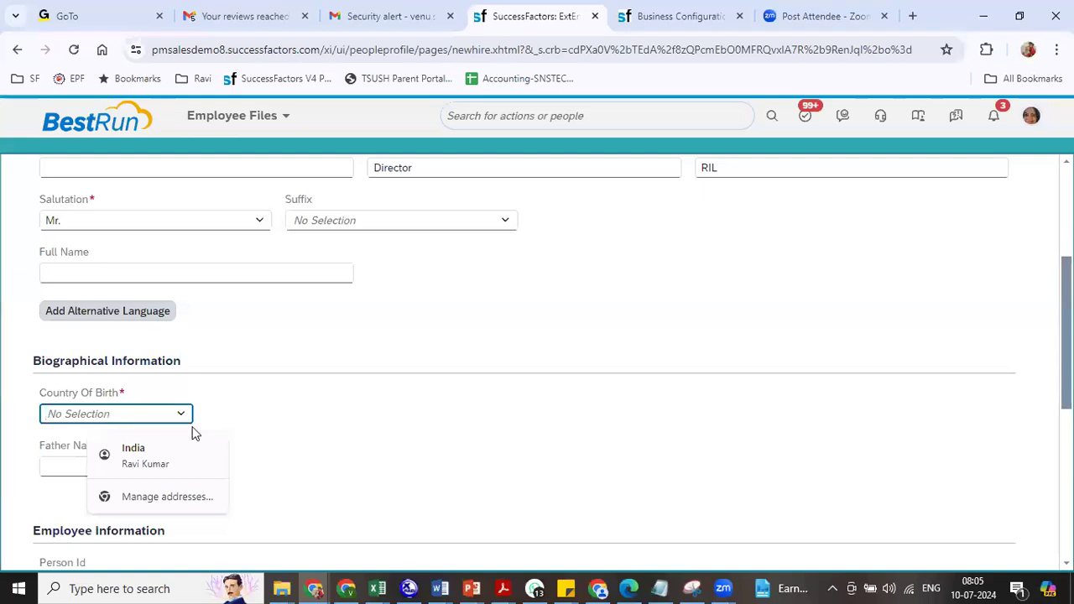
pyautogui.click(162, 418)
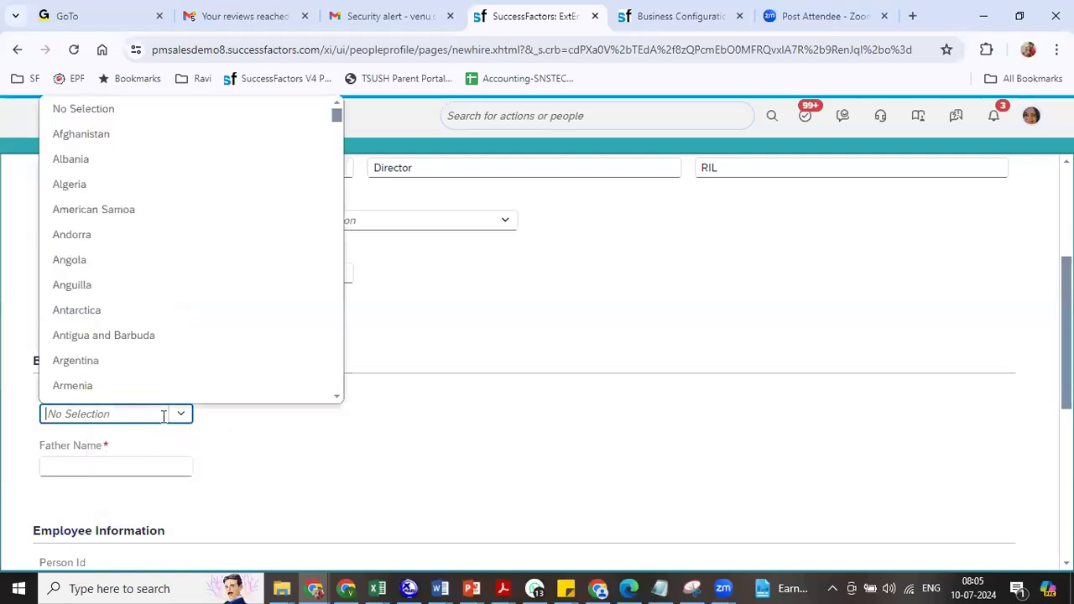
pyautogui.write('ind')
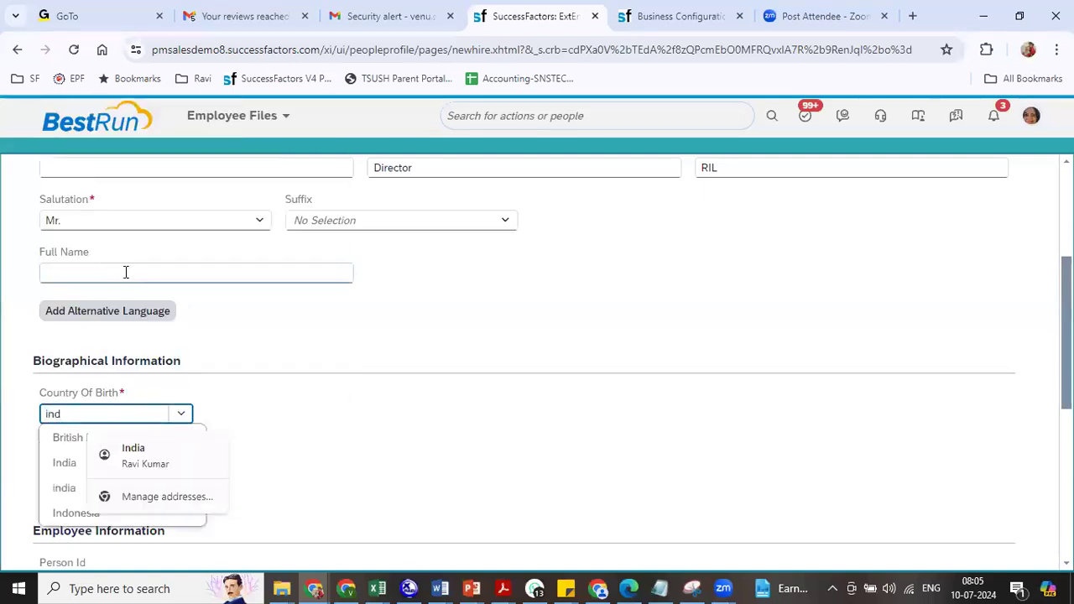
pyautogui.click(67, 462)
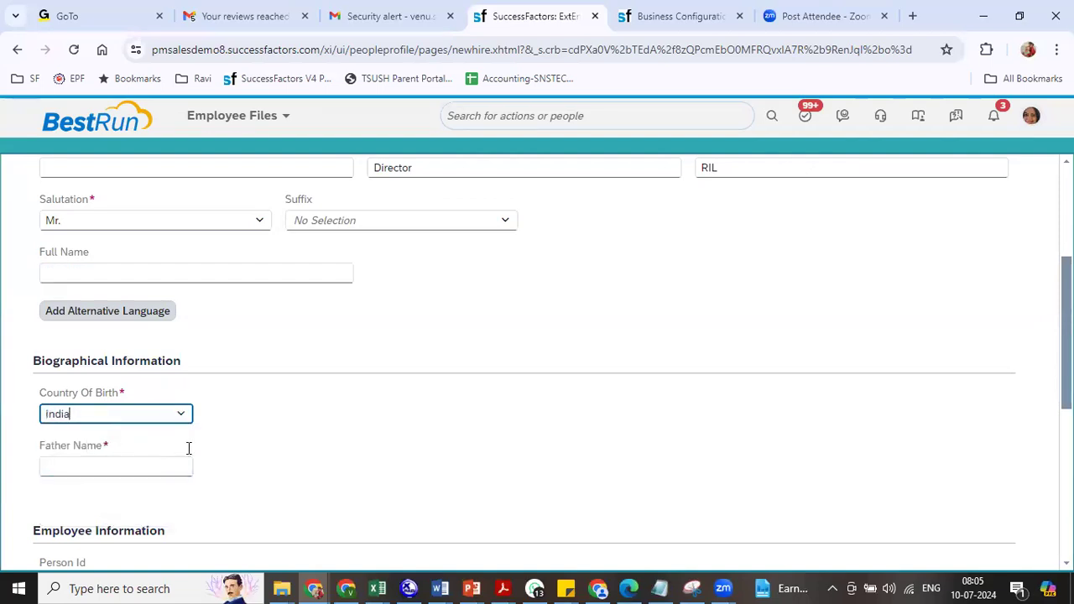
# - Enter Test as Father Name and point out the Employee Information section and Person Id
pyautogui.click(124, 466)
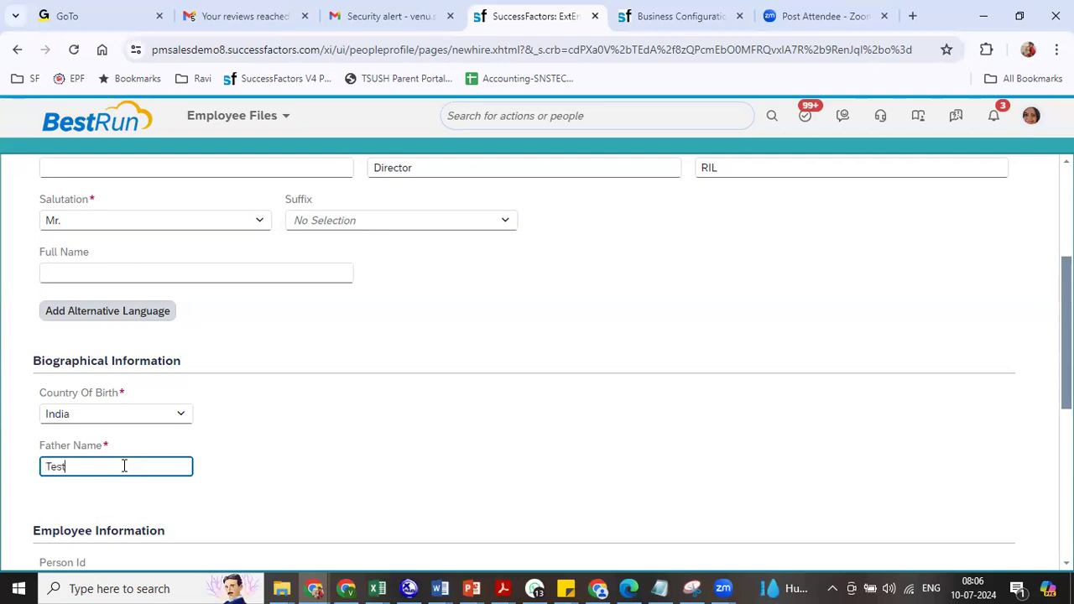
pyautogui.click(329, 481)
pyautogui.scroll(-3, 334, 332)
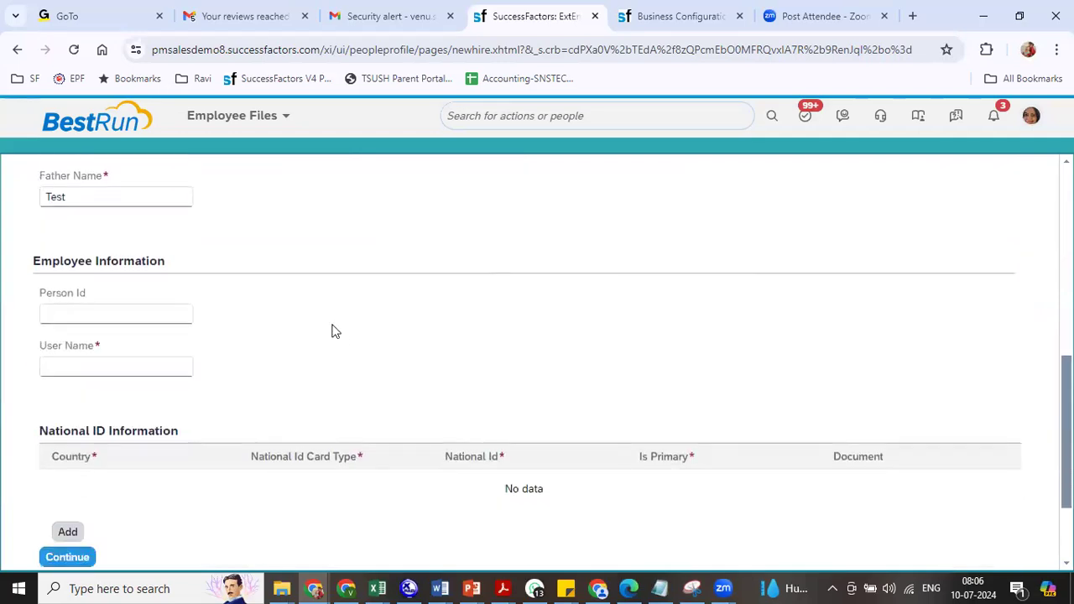
pyautogui.moveTo(71, 261); pyautogui.dragTo(144, 286)
pyautogui.moveTo(45, 293); pyautogui.dragTo(92, 302)
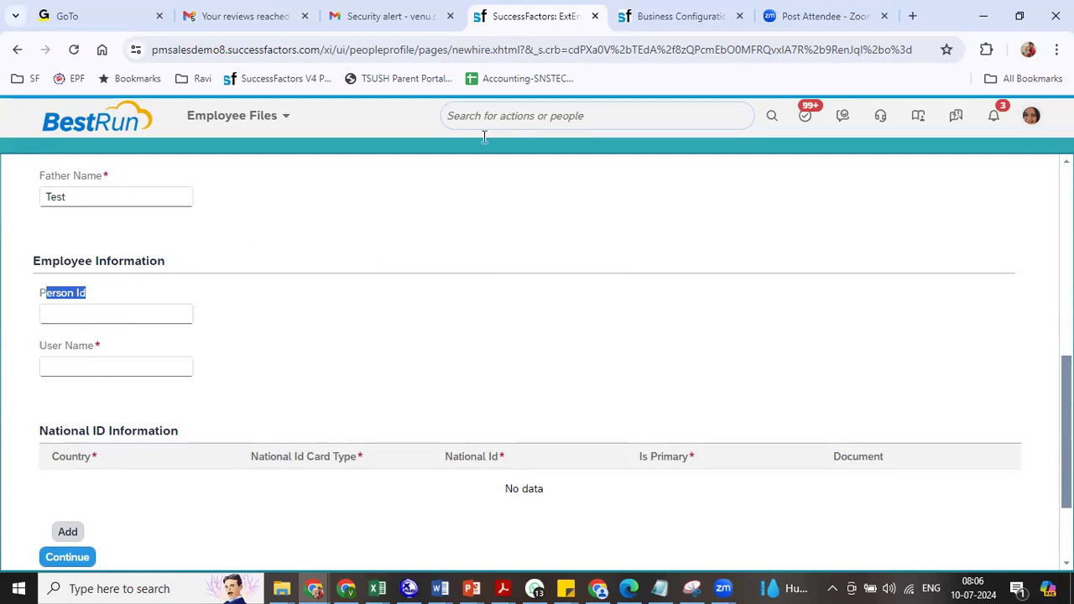
# - Duplicate the Business Configuration browser tab
pyautogui.click(688, 22)
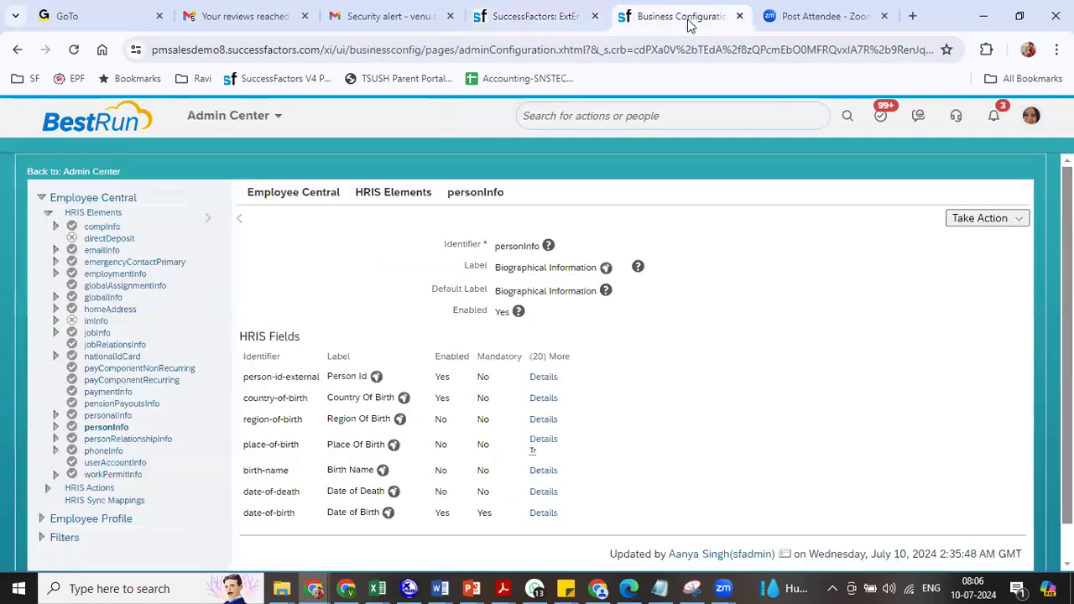
pyautogui.rightClick(688, 22)
pyautogui.click(745, 164)
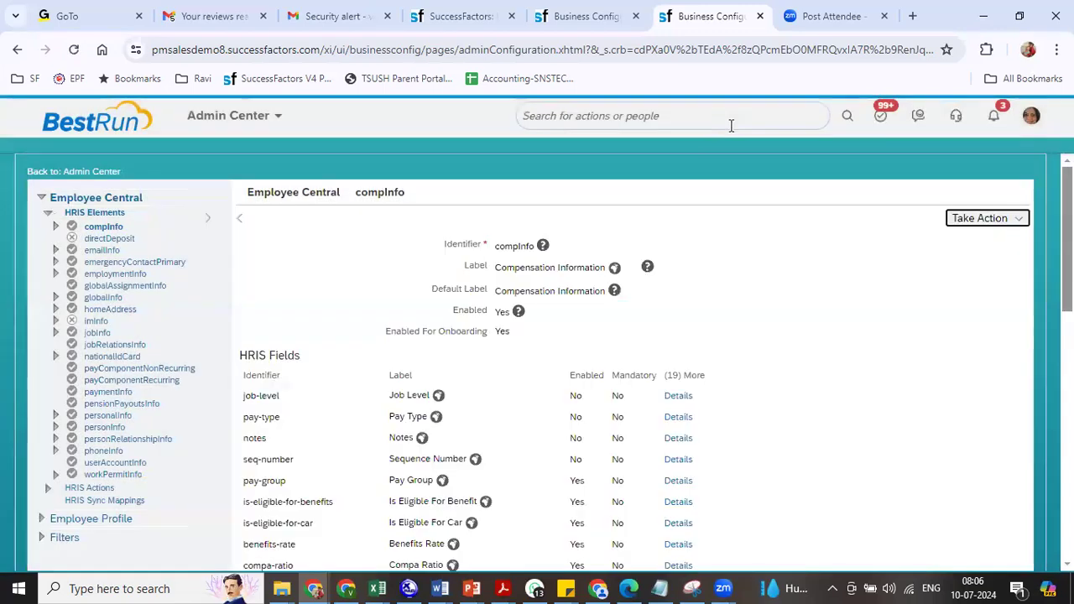
pyautogui.click(731, 125)
# - Look up Company System and Logo Settings to check the Next Employee ID Assigned value, 103332
pyautogui.write('comp sys lo')
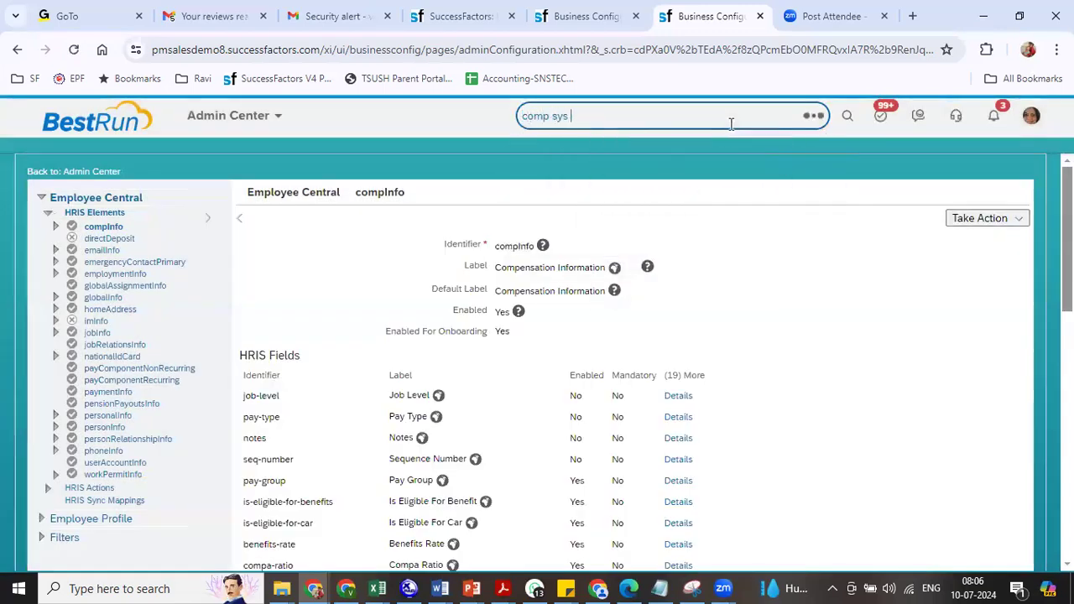
pyautogui.write('go')
pyautogui.click(599, 180)
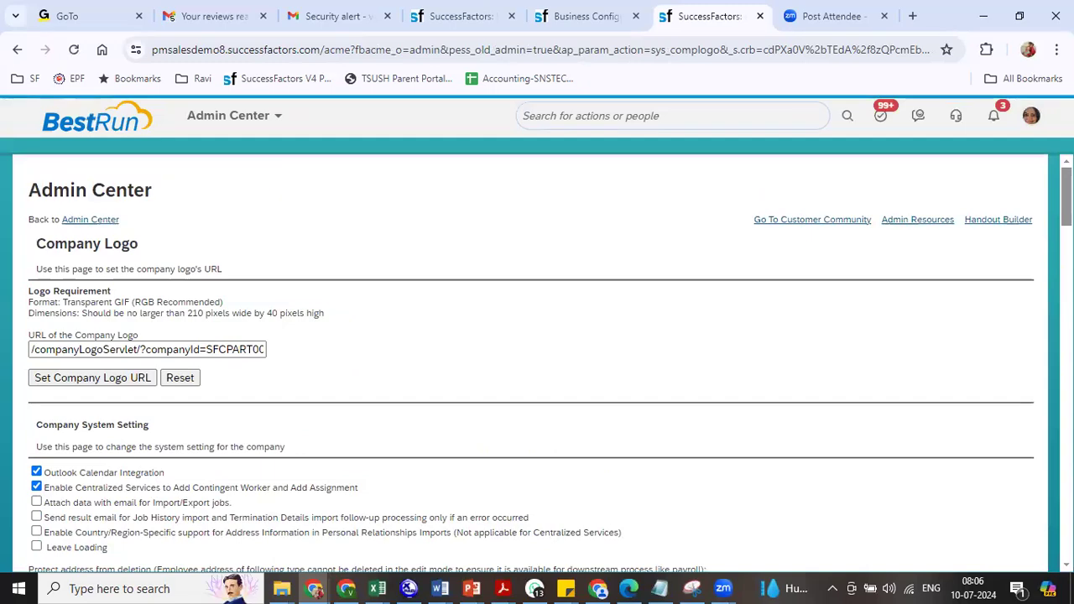
pyautogui.scroll(-15, 537, 361)
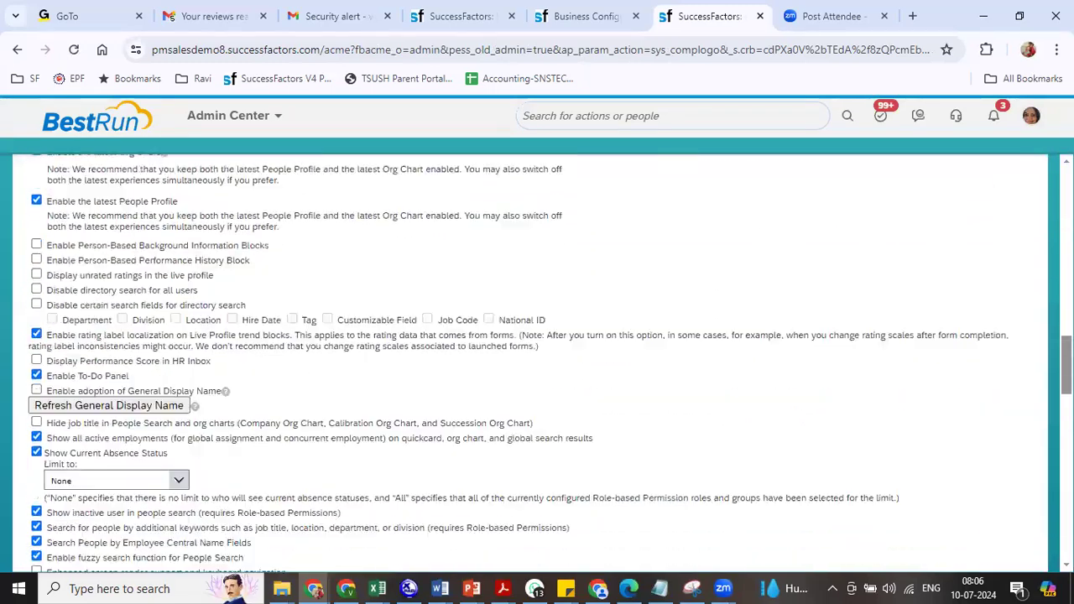
pyautogui.scroll(-13, 346, 417)
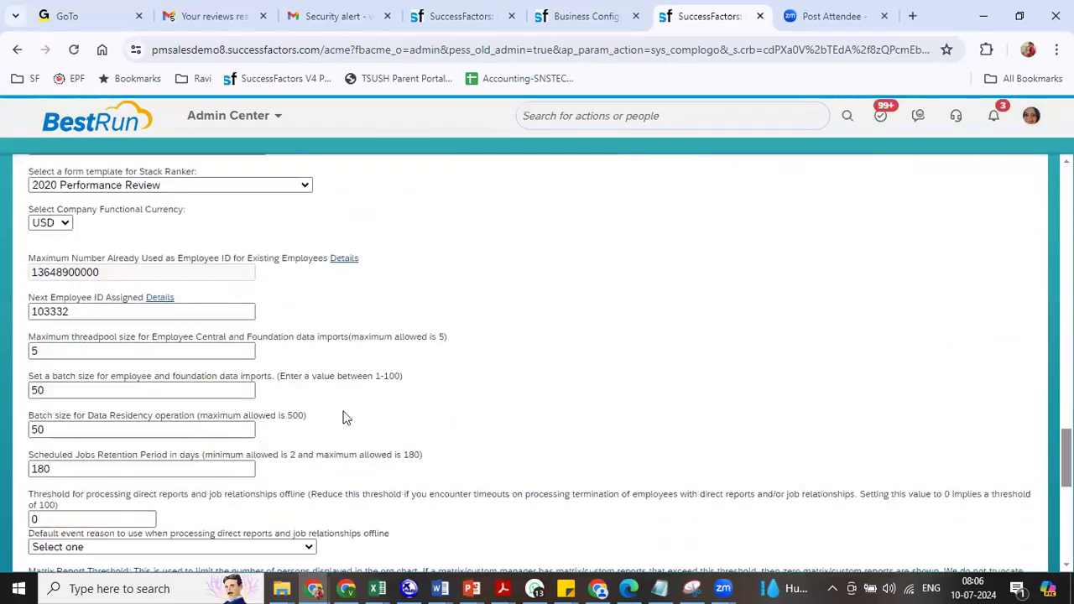
pyautogui.moveTo(50, 297); pyautogui.dragTo(31, 311)
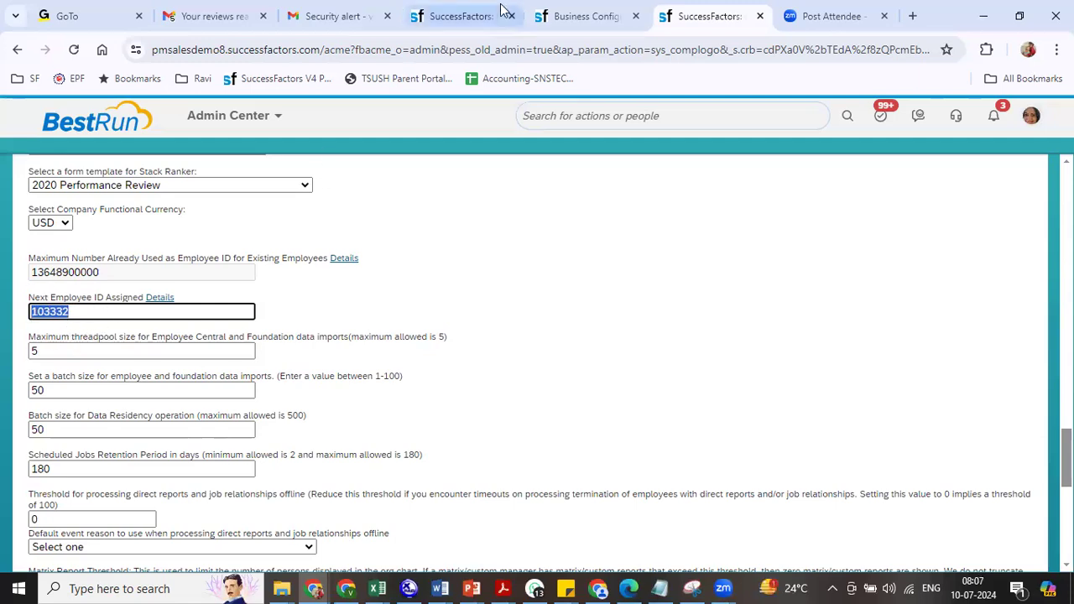
pyautogui.click(474, 16)
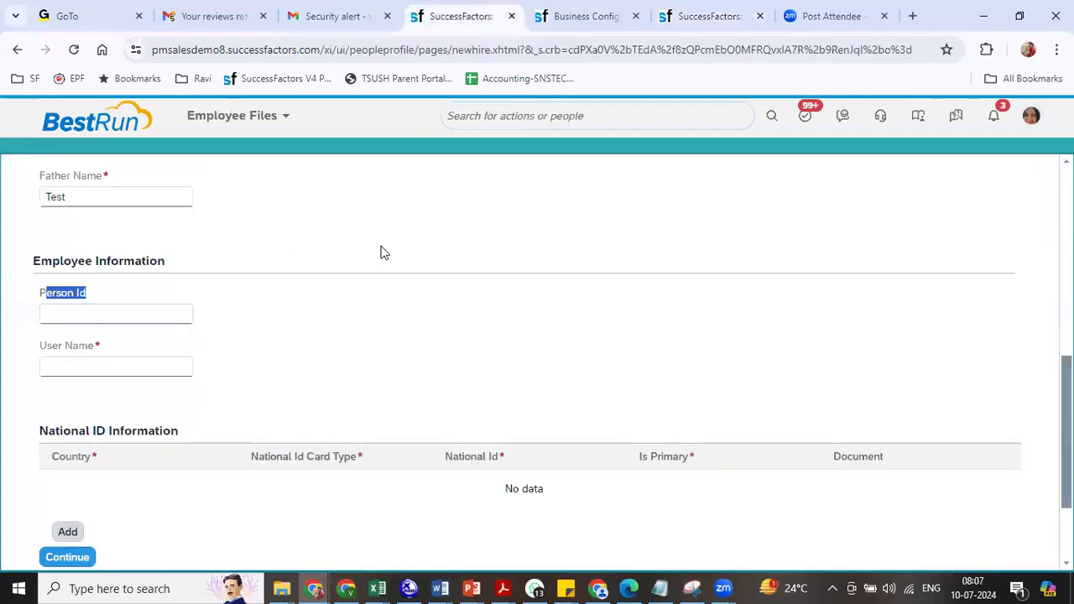
# - Enter RIL0001 as the new employee's User Name, leaving Person Id blank
pyautogui.click(700, 20)
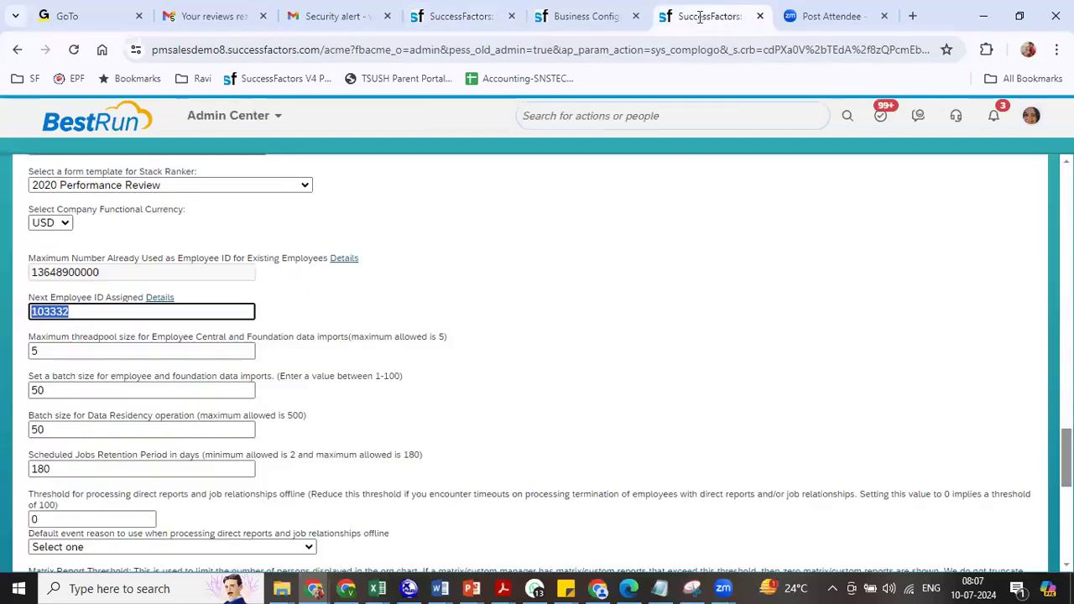
pyautogui.click(468, 15)
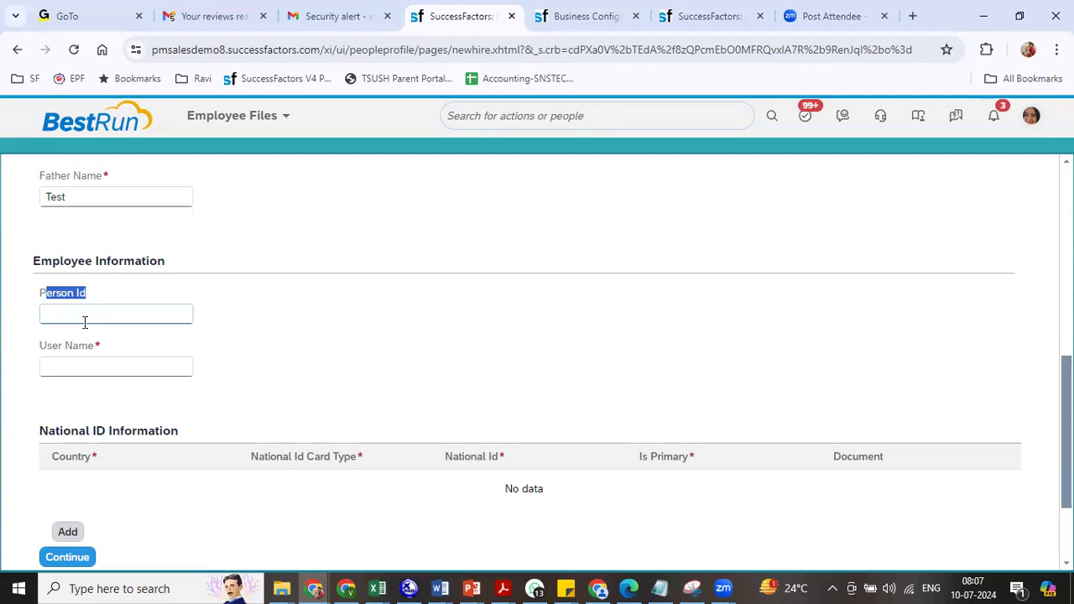
pyautogui.moveTo(51, 346); pyautogui.dragTo(124, 347)
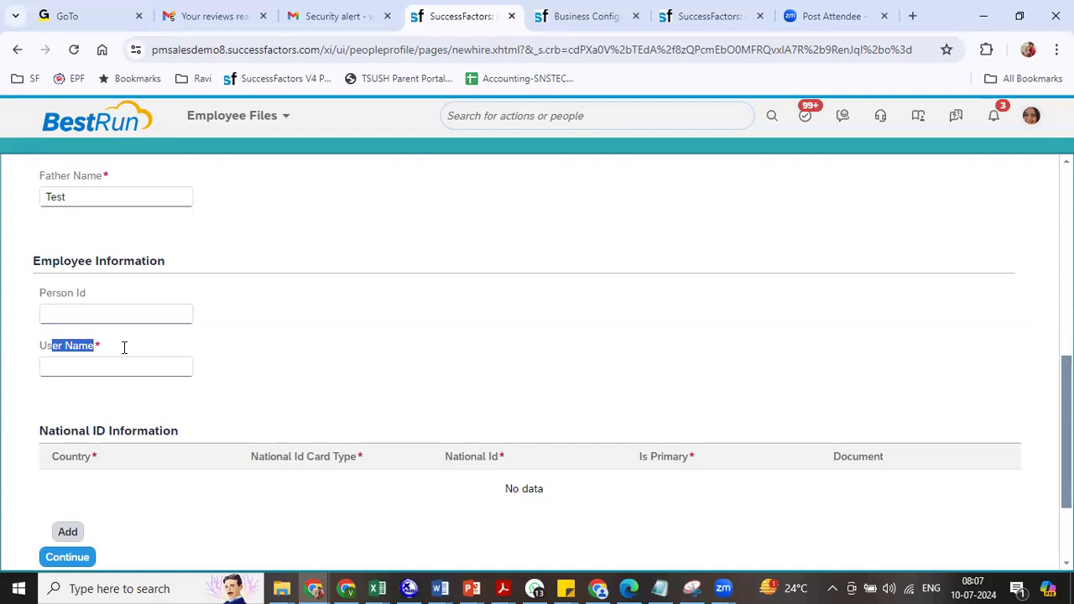
pyautogui.click(116, 364)
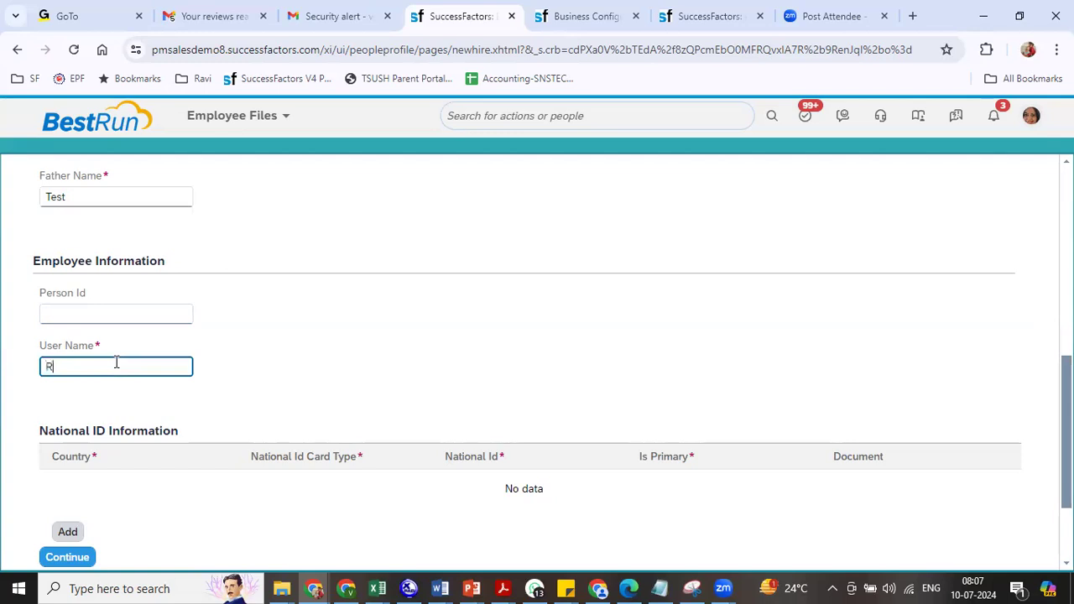
pyautogui.write('RIL0001')
pyautogui.click(236, 373)
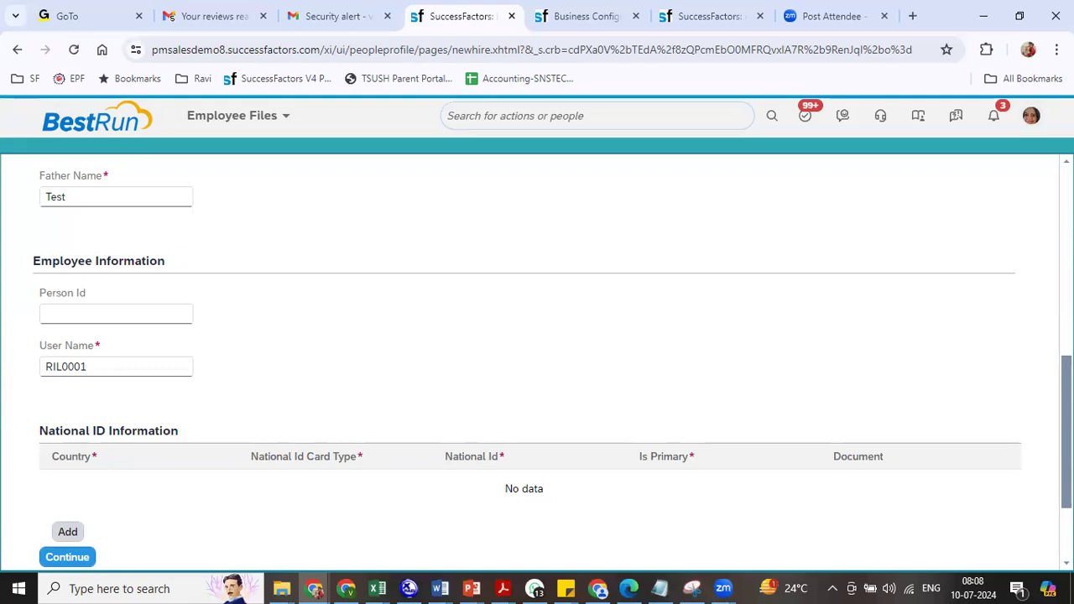
pyautogui.scroll(-2, 761, 406)
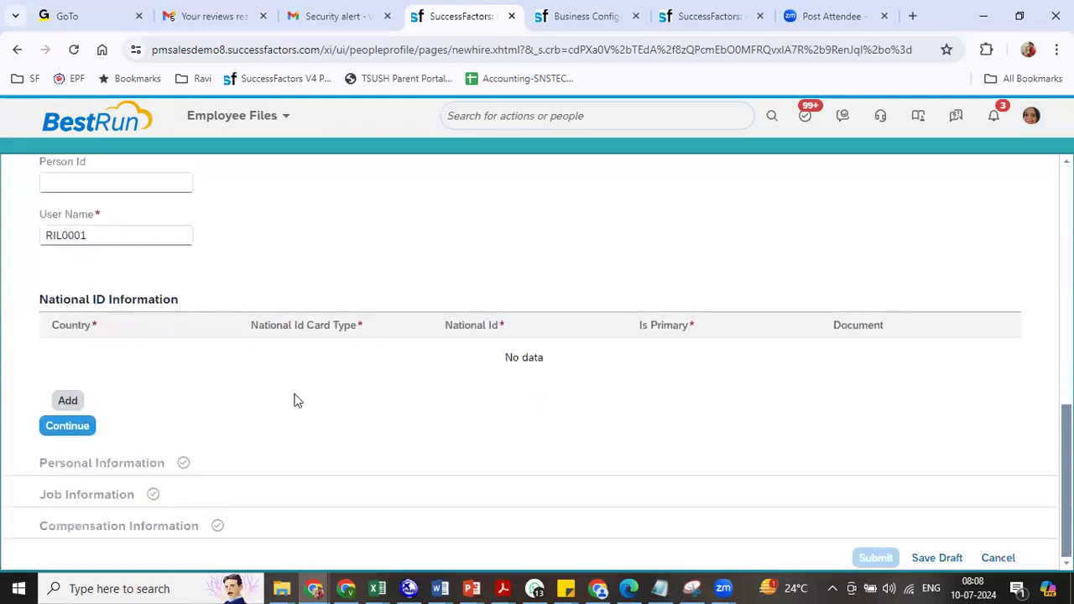
# - Add a primary national ID for India of type Permanent Account Number, entering the PAN
pyautogui.click(68, 401)
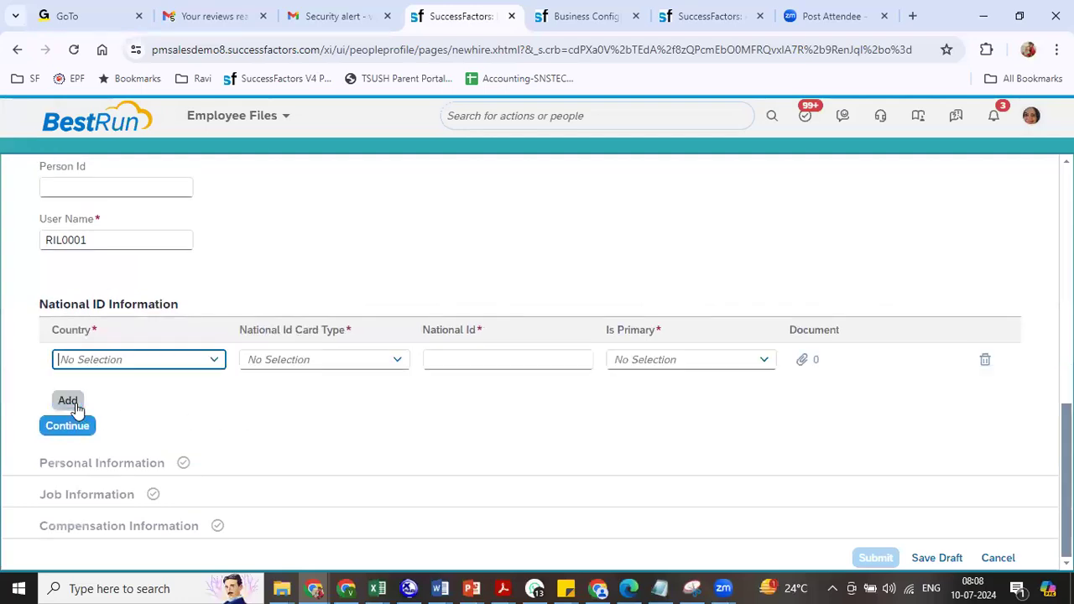
pyautogui.write('ind')
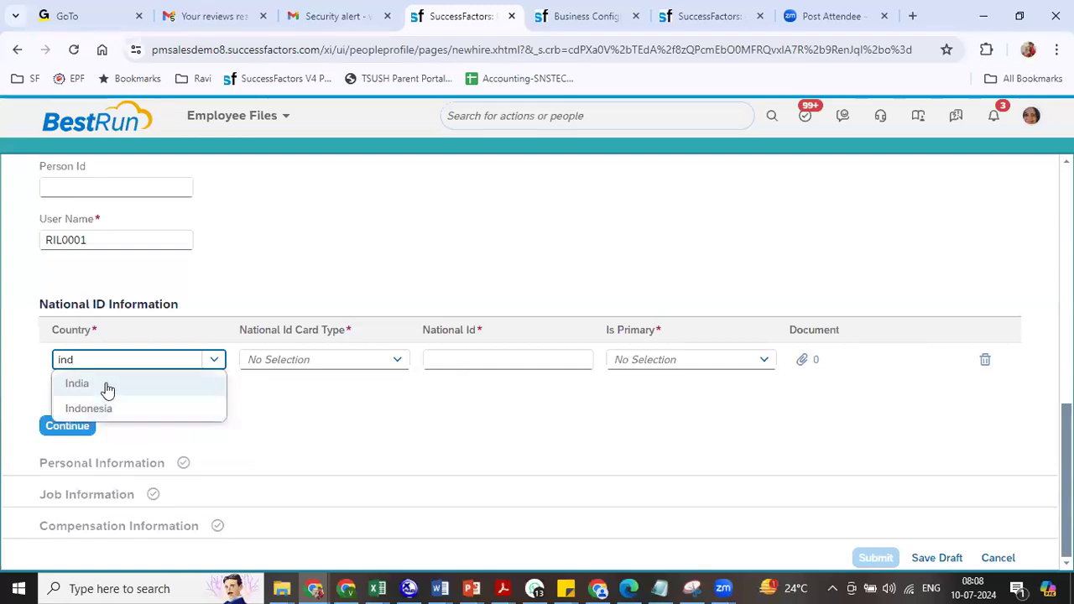
pyautogui.click(77, 384)
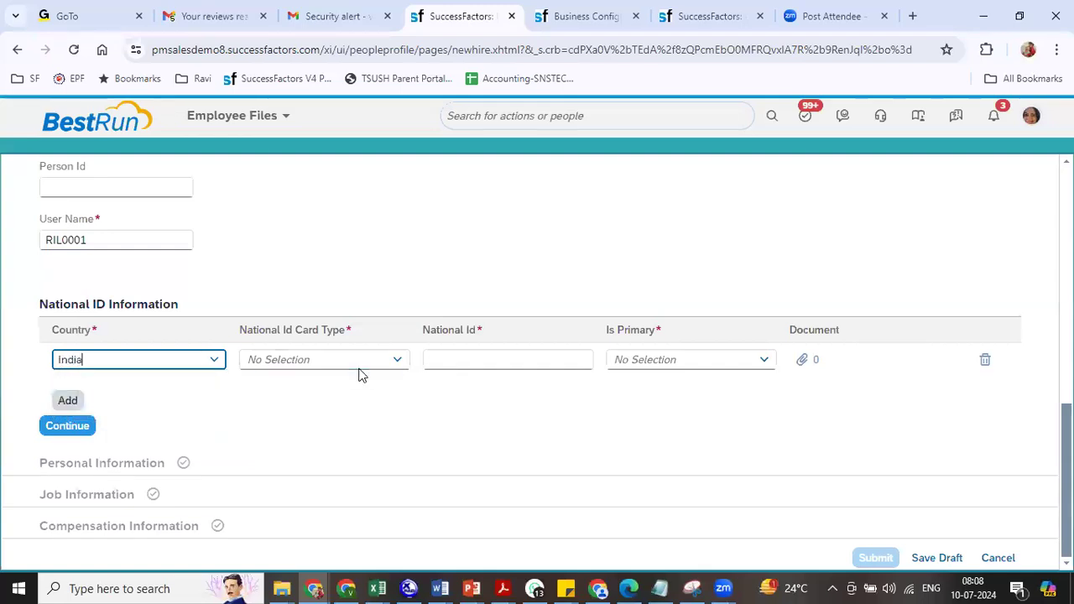
pyautogui.click(398, 361)
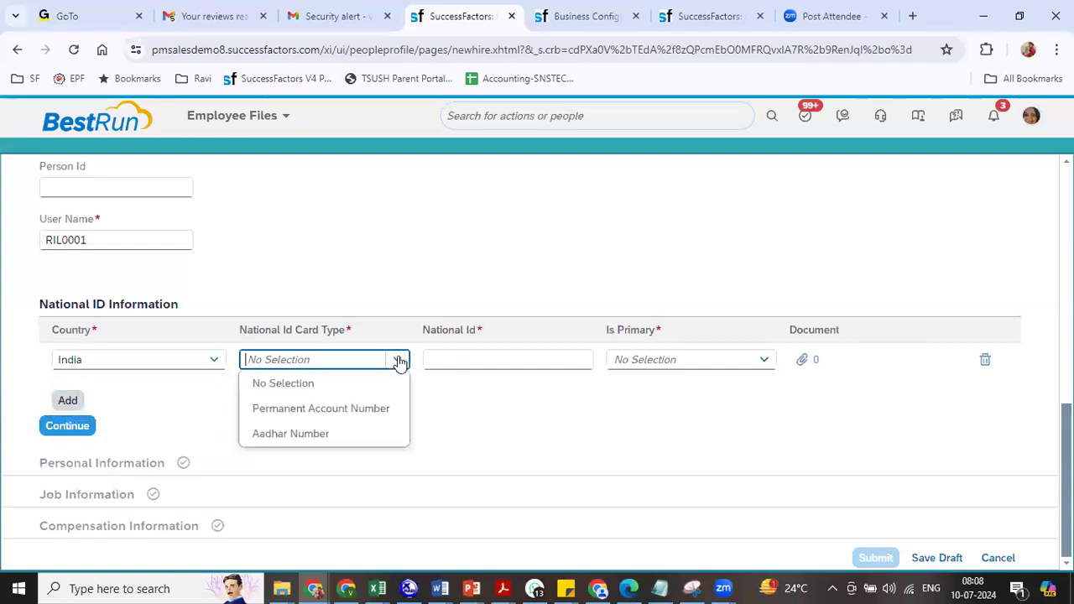
pyautogui.click(320, 408)
pyautogui.click(457, 357)
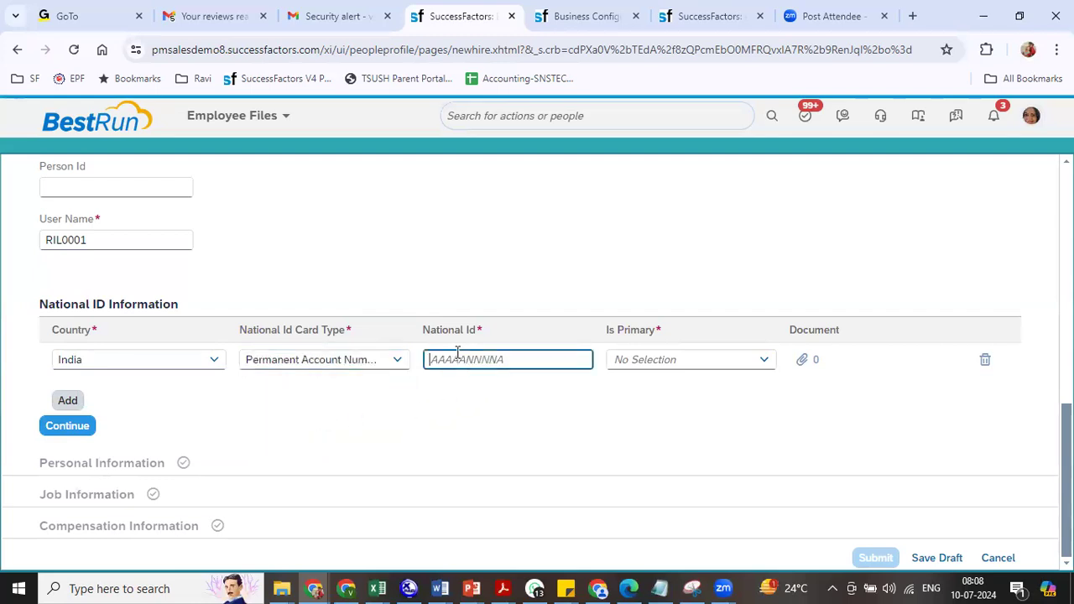
pyautogui.write('ABCDE3456')
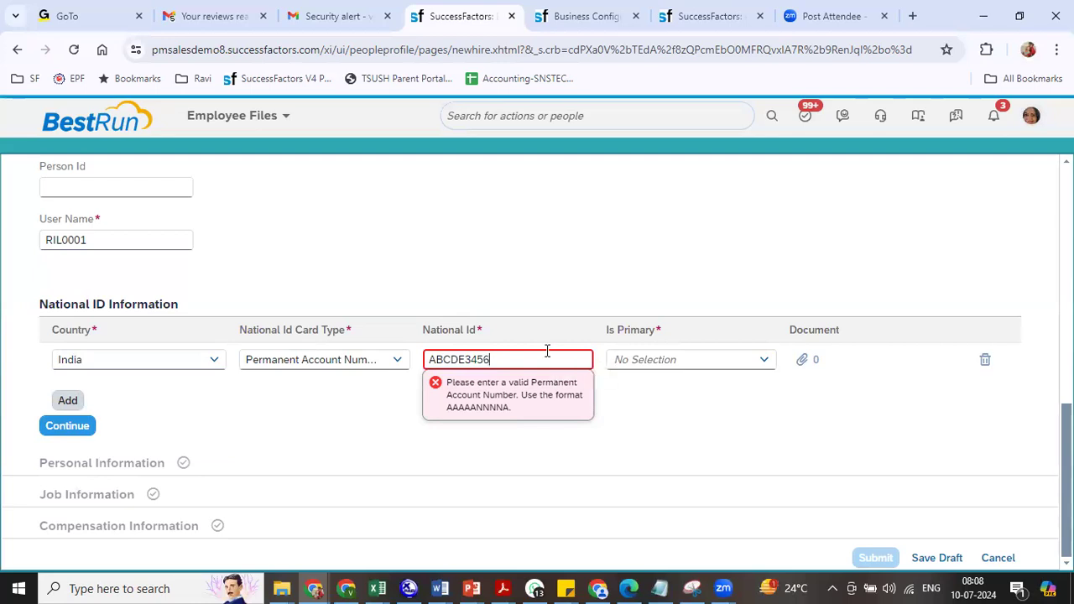
pyautogui.write('F')
pyautogui.click(753, 366)
pyautogui.click(660, 410)
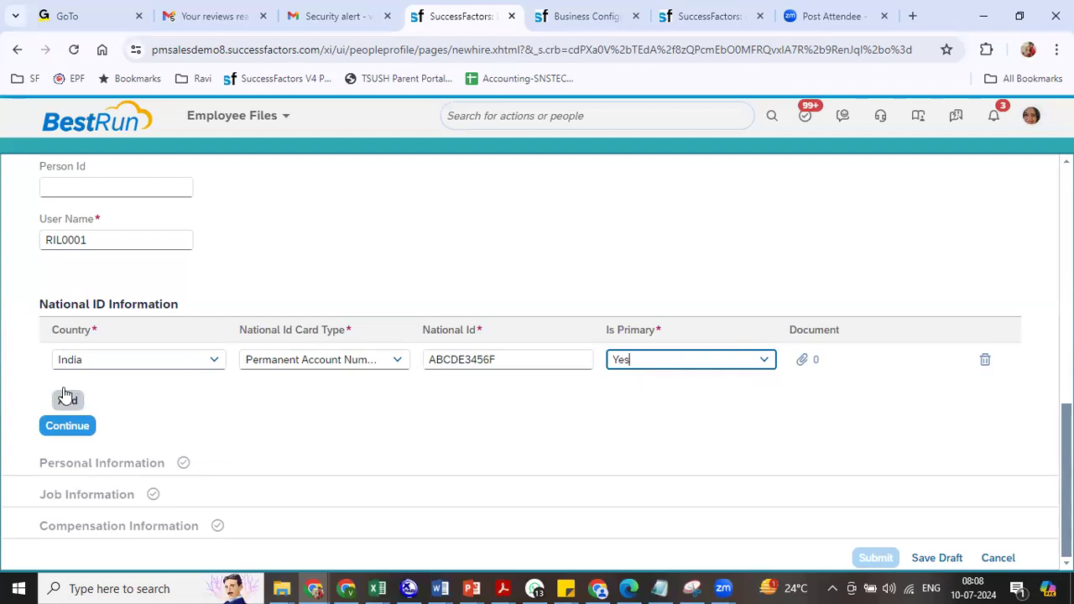
# - Complete the Identity step and go to the personInfo Business Configuration page
pyautogui.click(67, 427)
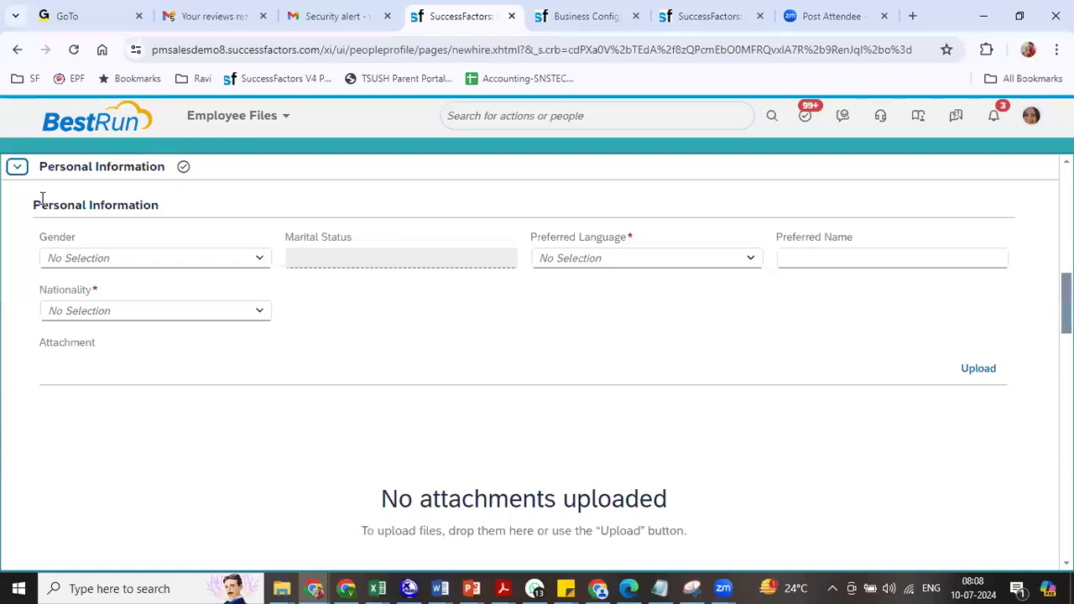
pyautogui.scroll(9, 331, 247)
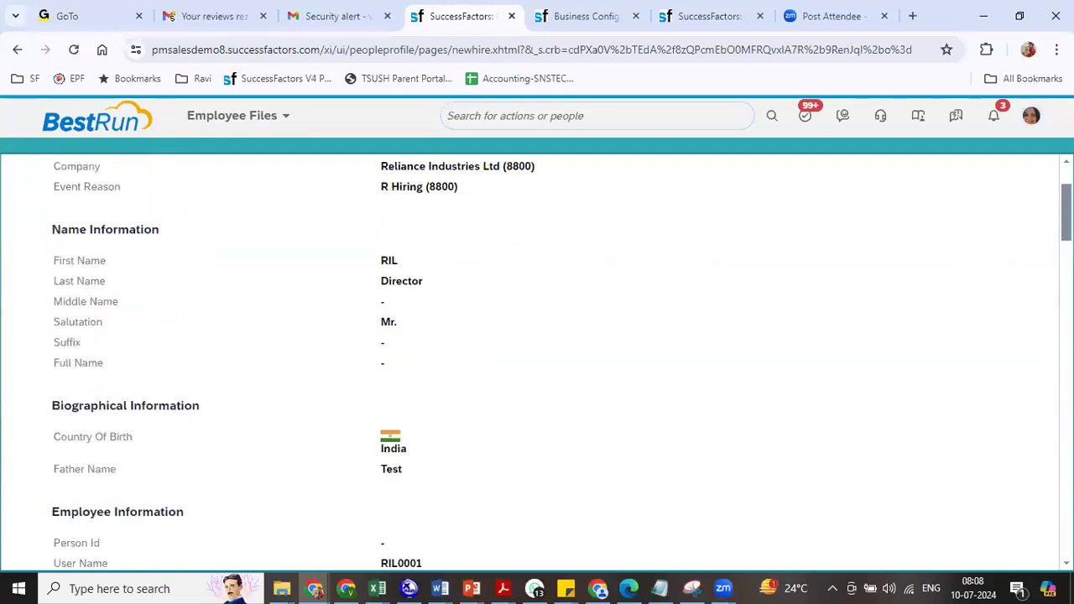
pyautogui.click(16, 221)
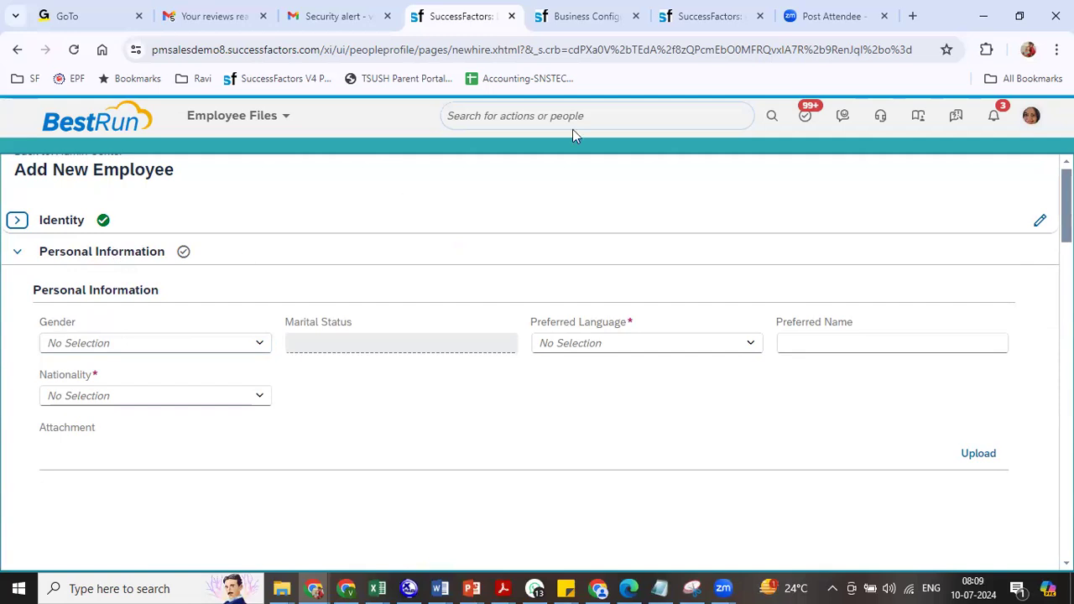
pyautogui.click(709, 16)
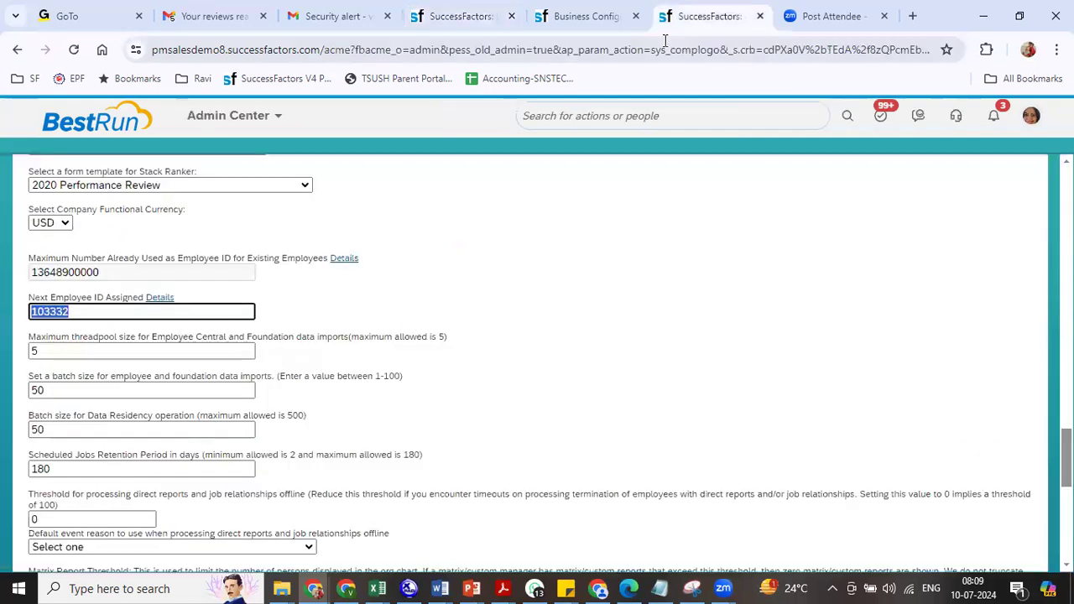
pyautogui.click(578, 17)
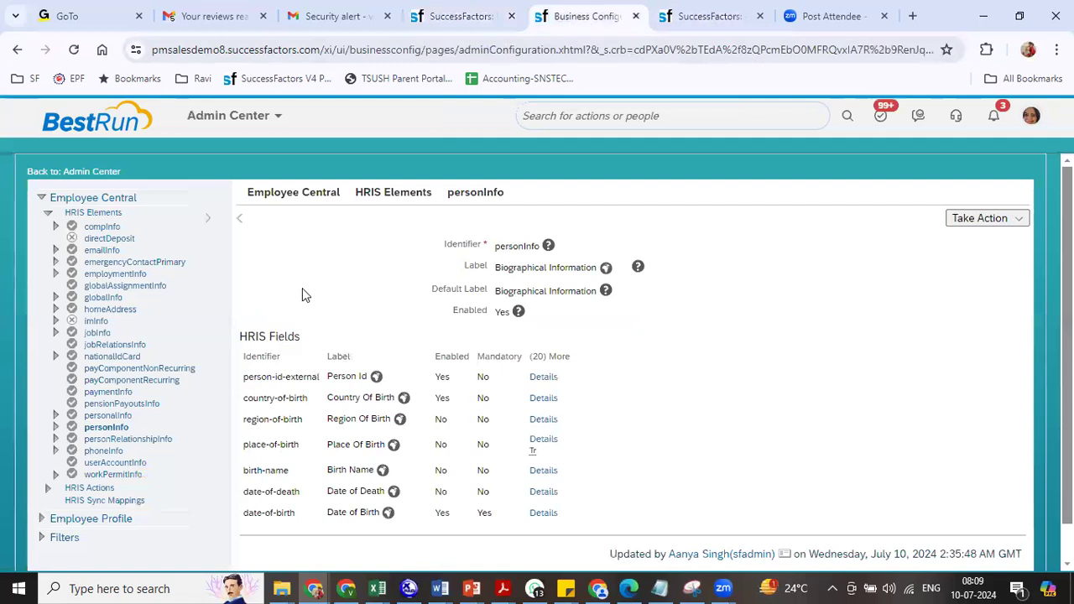
# - Open the personalInfo field settings and compare them with the form's Marital Status field
pyautogui.click(111, 415)
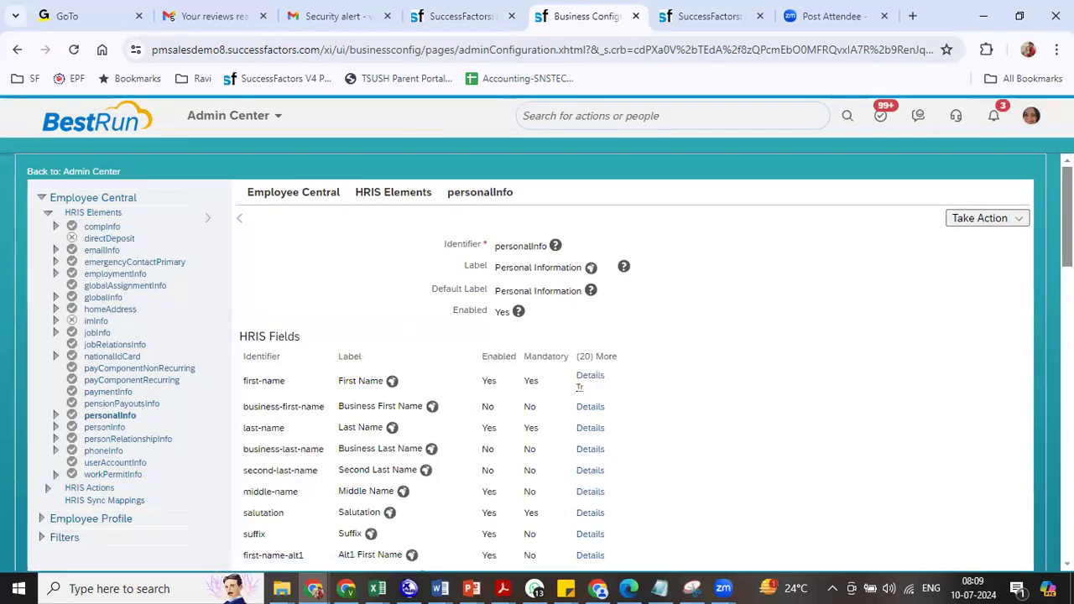
pyautogui.scroll(-2, 638, 361)
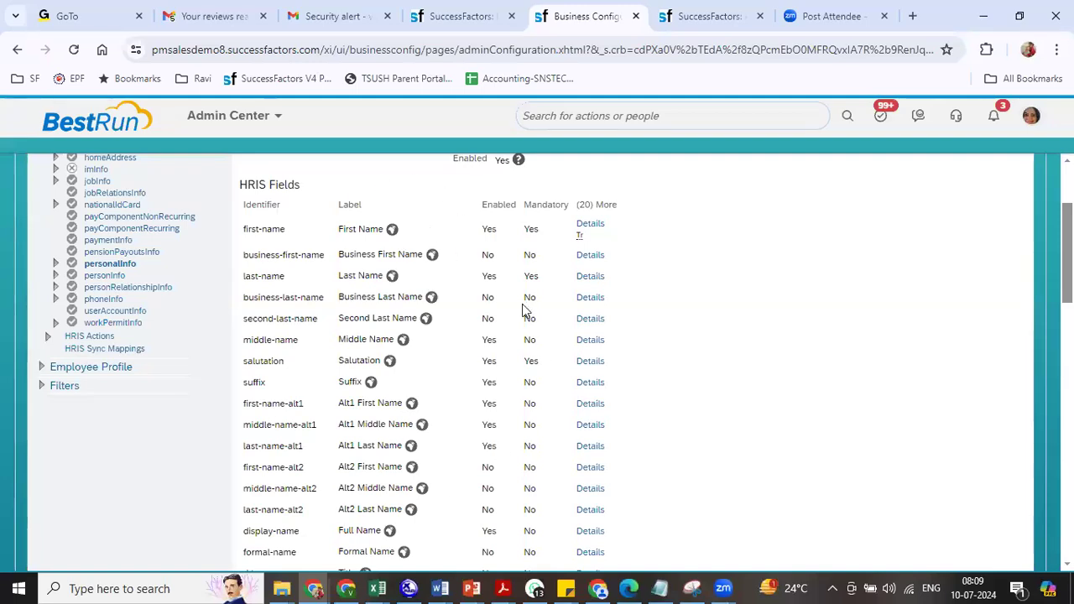
pyautogui.moveTo(339, 230); pyautogui.dragTo(382, 255)
pyautogui.click(356, 279)
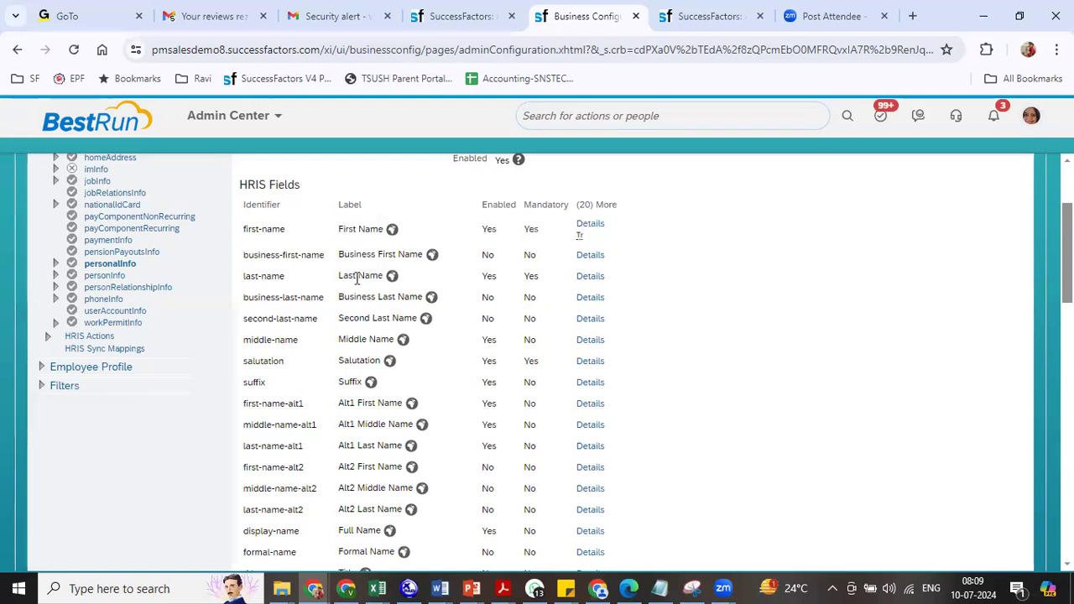
pyautogui.doubleClick(353, 366)
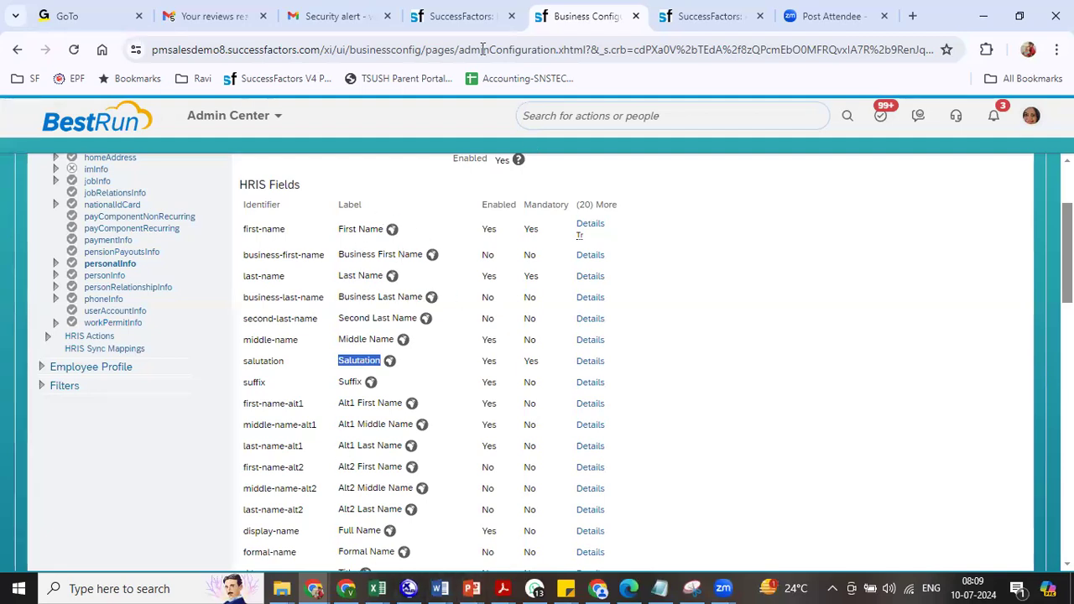
pyautogui.click(458, 26)
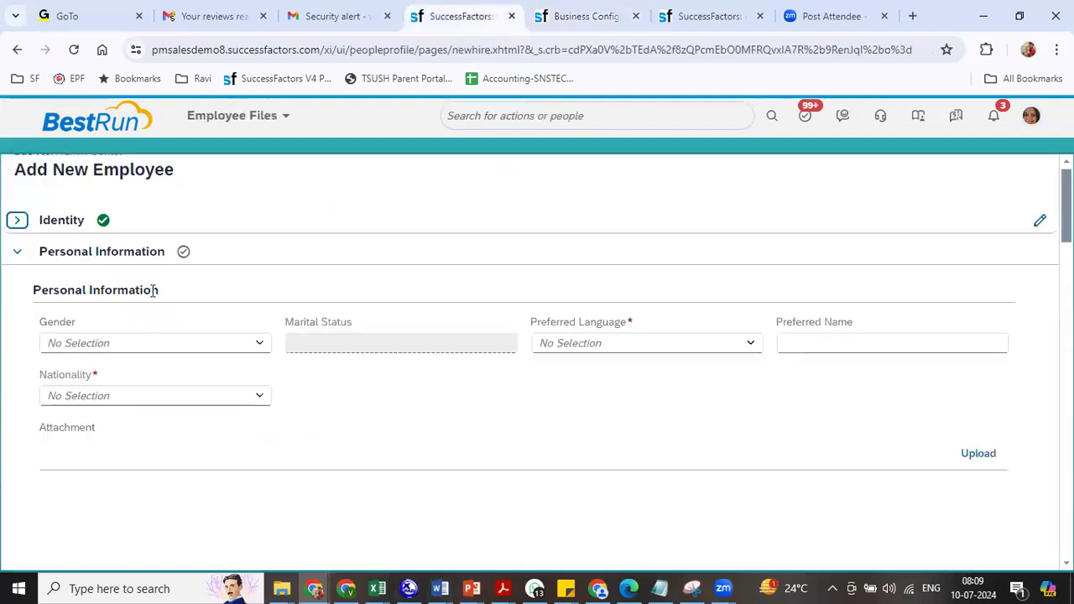
pyautogui.click(436, 343)
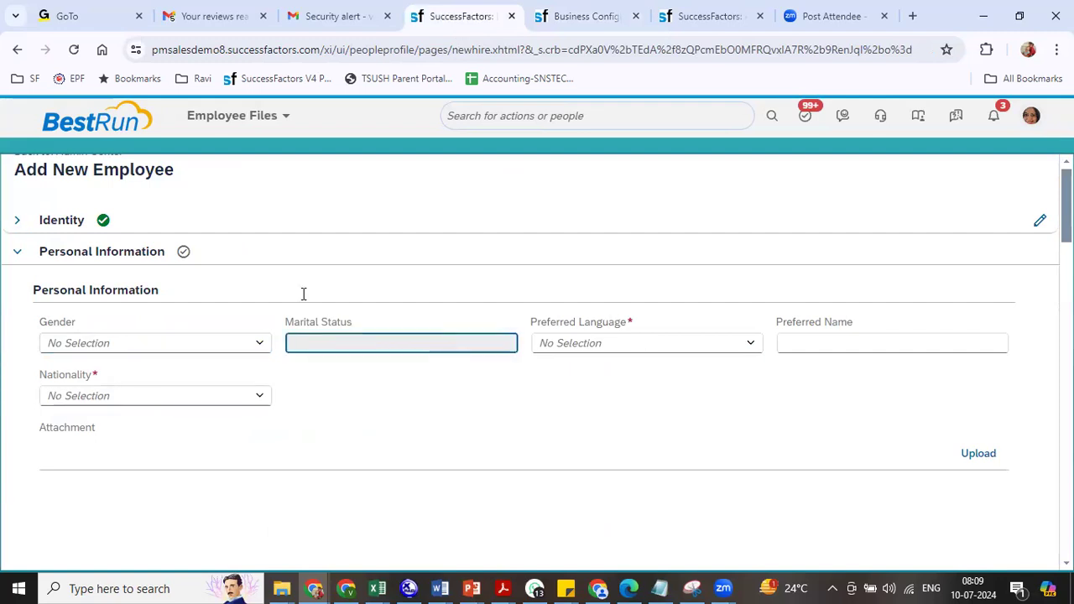
pyautogui.click(606, 19)
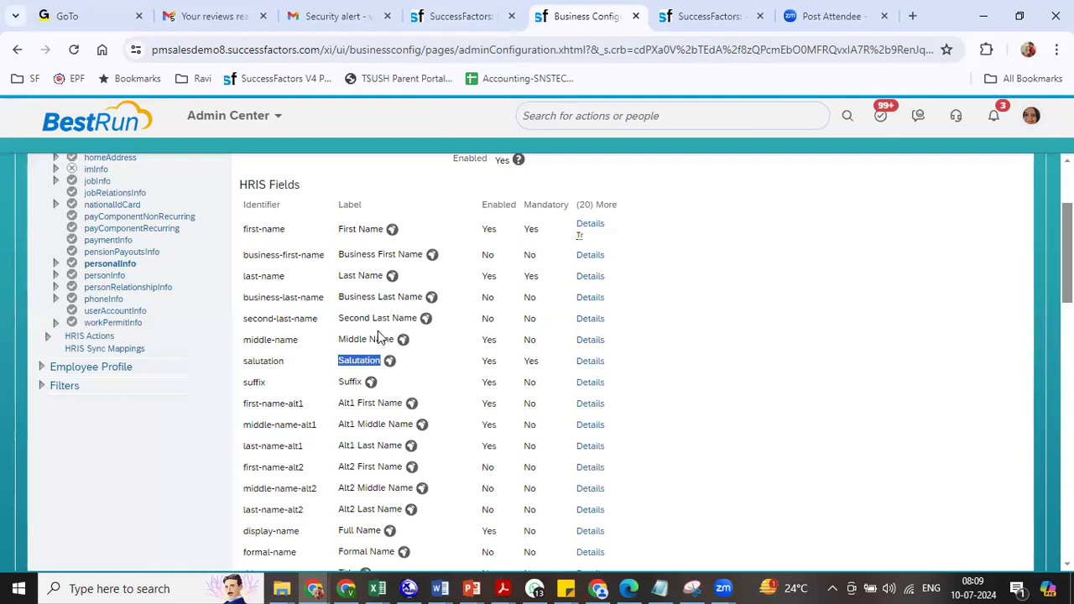
# - Confirm Gender, Marital Status, Nationality, Preferred Language and Specially Abled are enabled
pyautogui.scroll(-3, 537, 361)
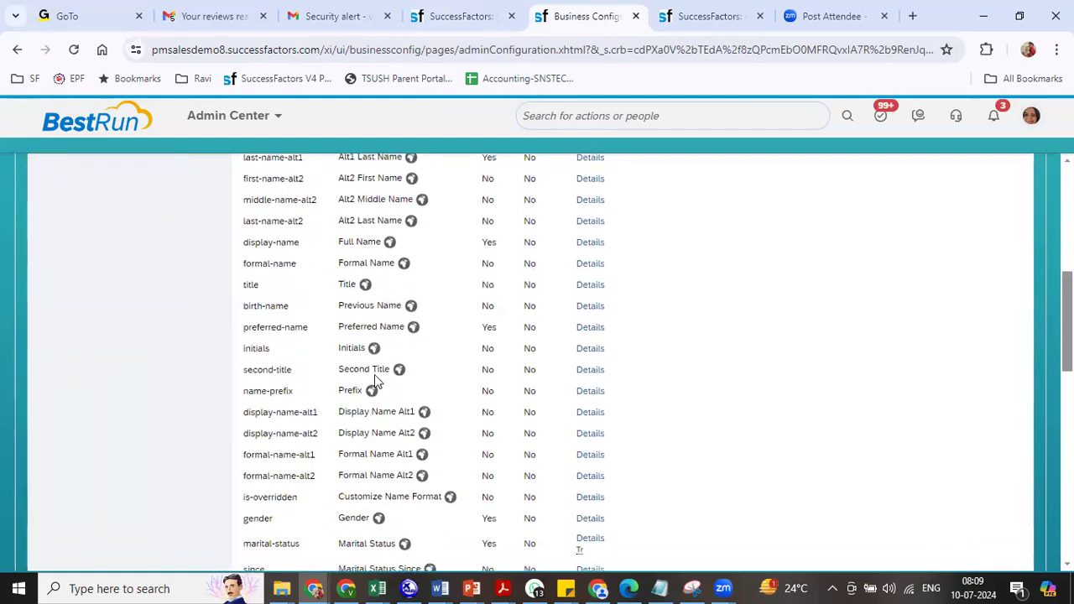
pyautogui.scroll(-1, 537, 361)
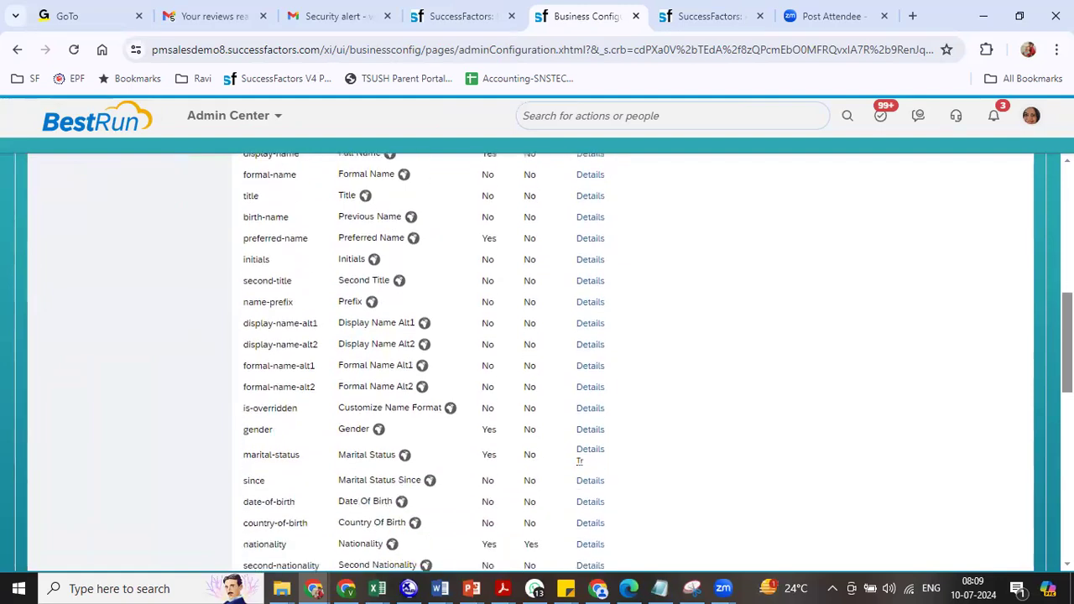
pyautogui.doubleClick(365, 430)
pyautogui.moveTo(337, 461); pyautogui.dragTo(404, 467)
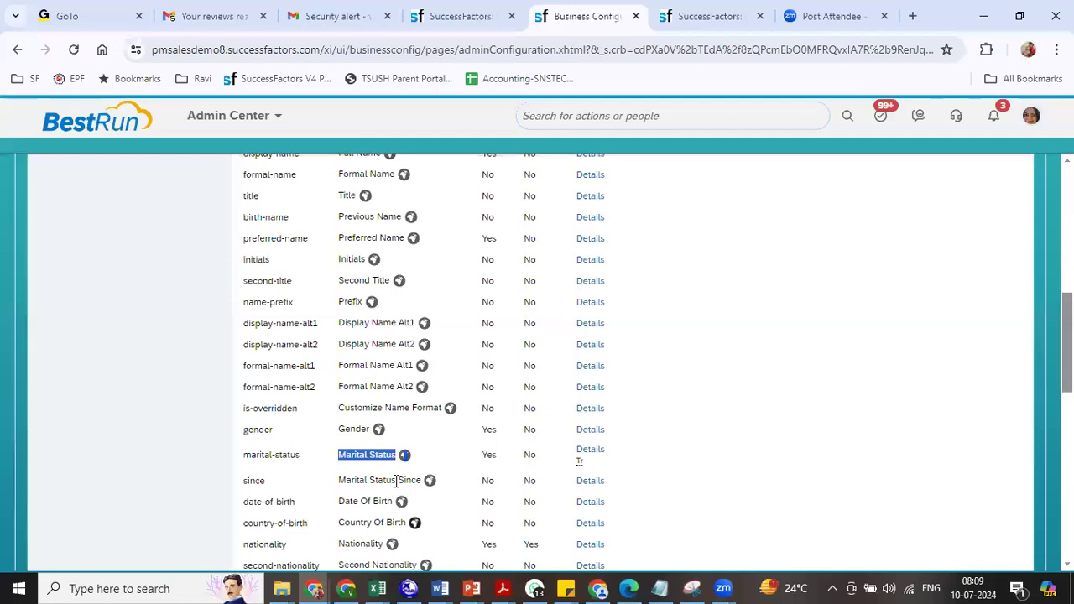
pyautogui.doubleClick(487, 429)
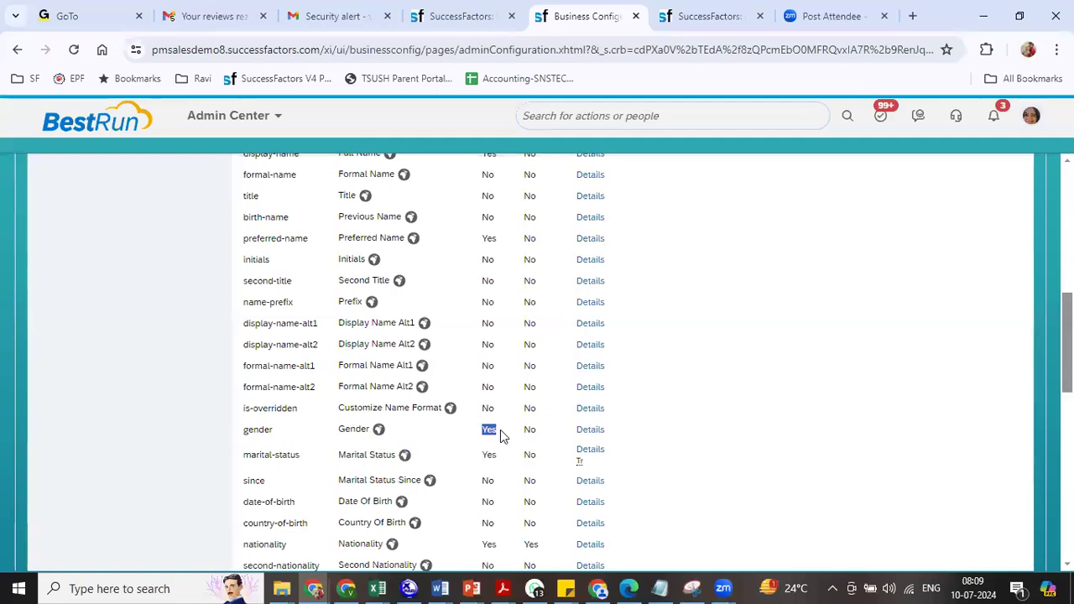
pyautogui.doubleClick(488, 454)
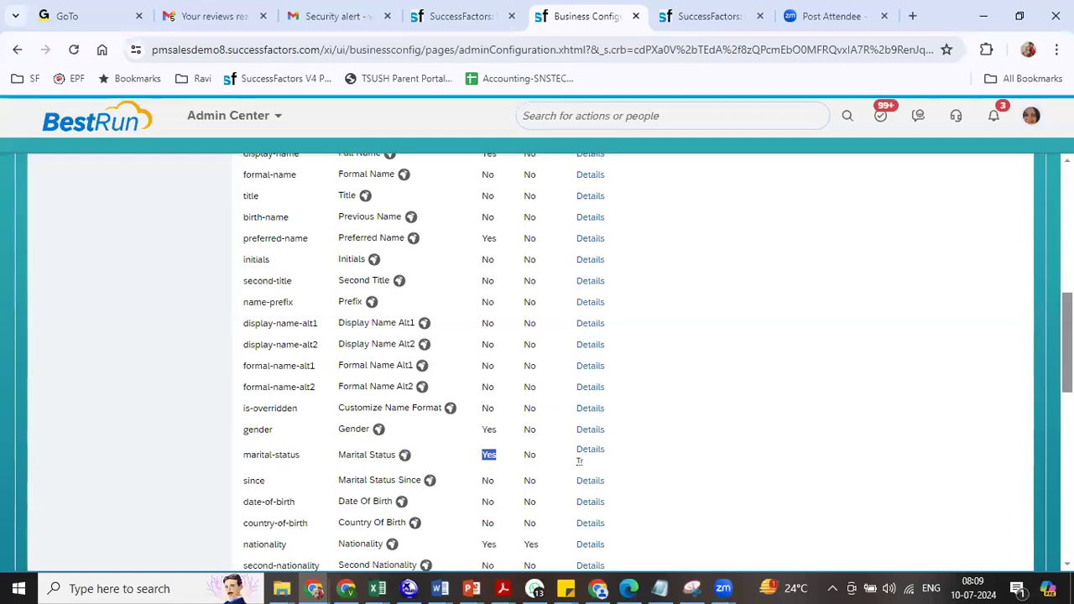
pyautogui.scroll(-3, 579, 436)
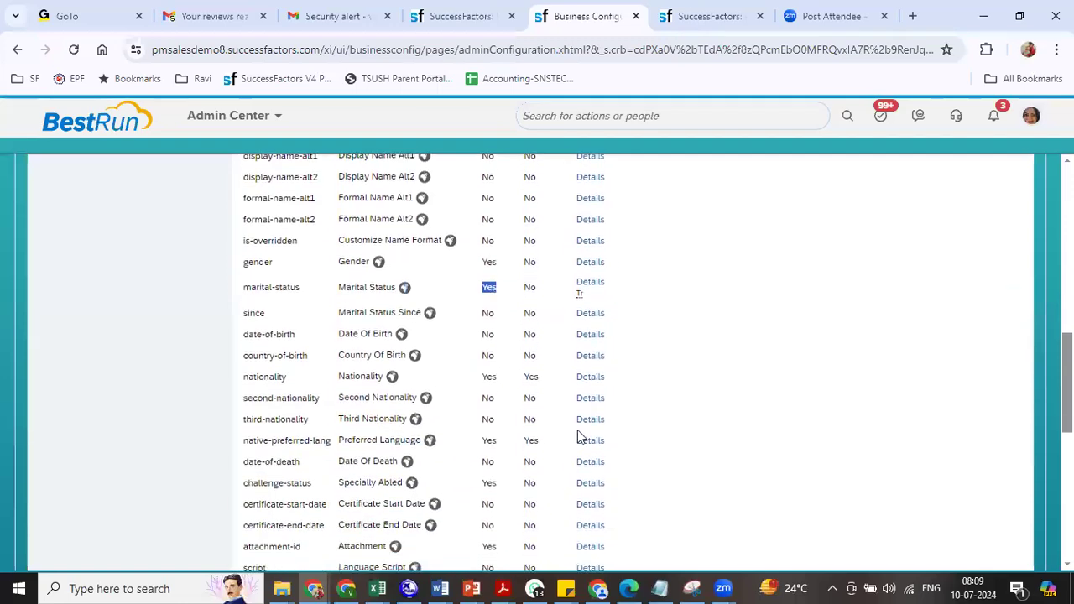
pyautogui.doubleClick(488, 377)
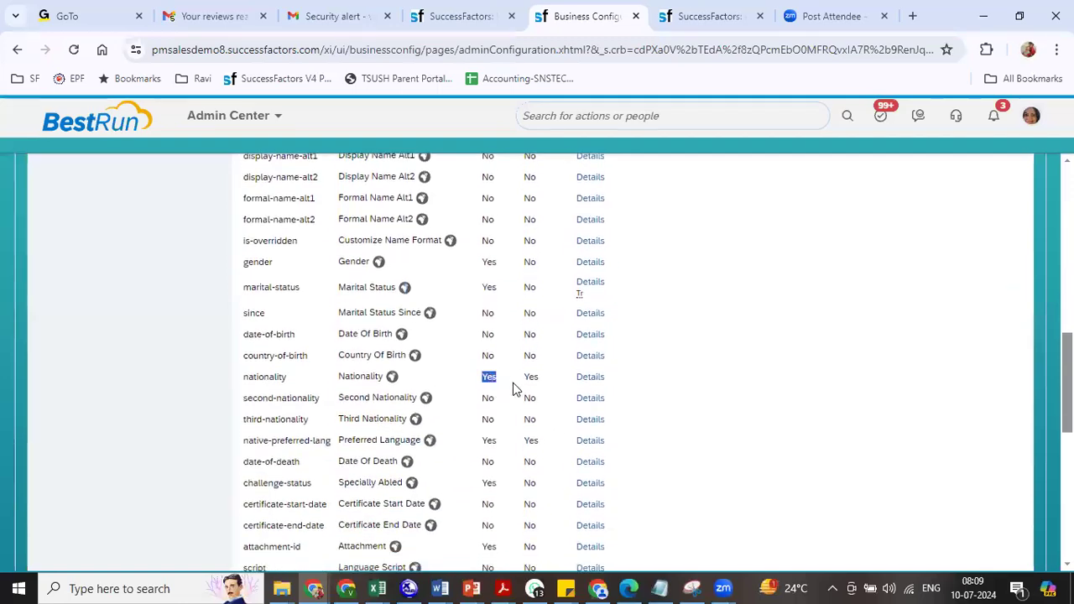
pyautogui.doubleClick(488, 440)
pyautogui.doubleClick(487, 484)
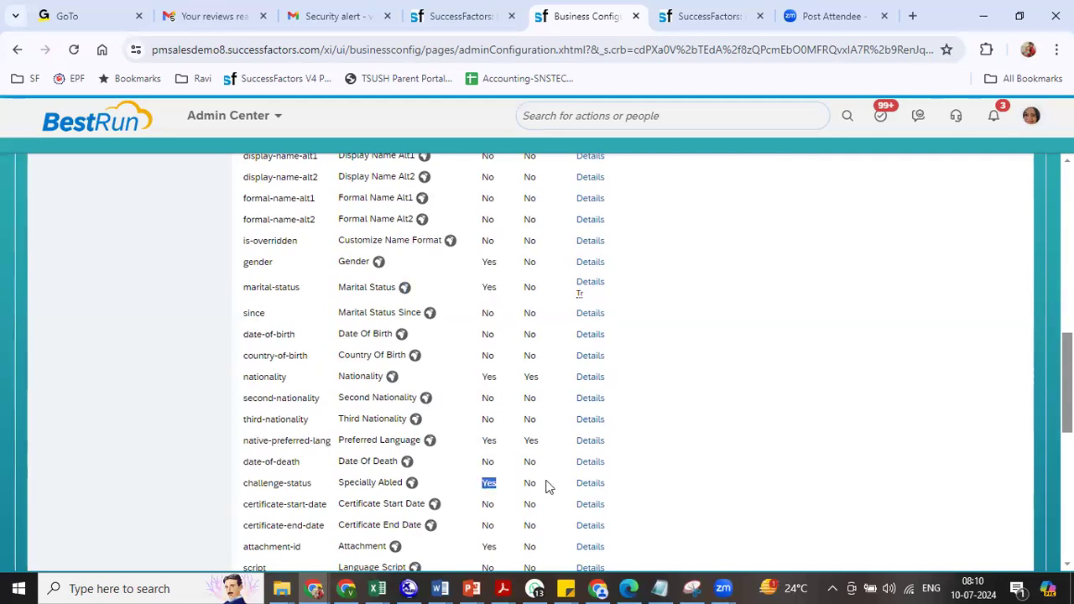
pyautogui.click(468, 18)
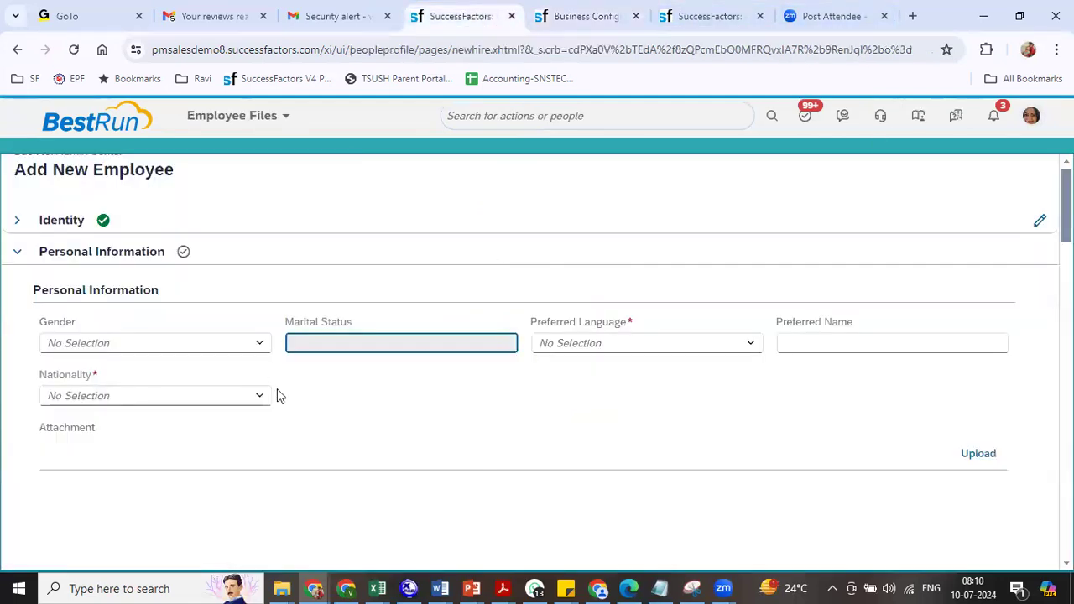
# - Set Preferred Language to English (US), Gender to Male and Nationality to India
pyautogui.click(614, 350)
pyautogui.write('engli')
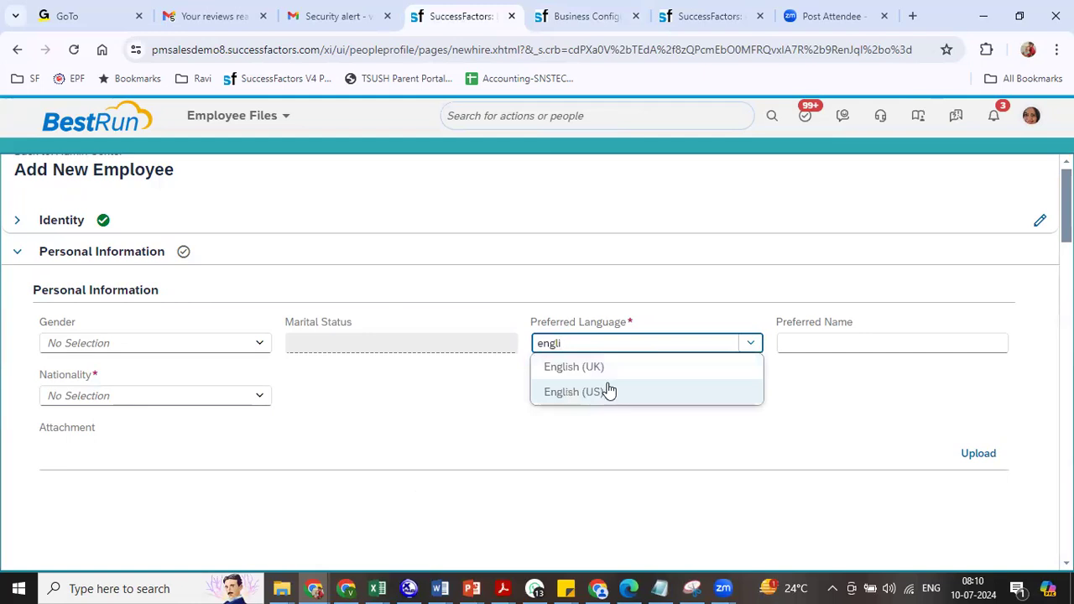
pyautogui.click(609, 396)
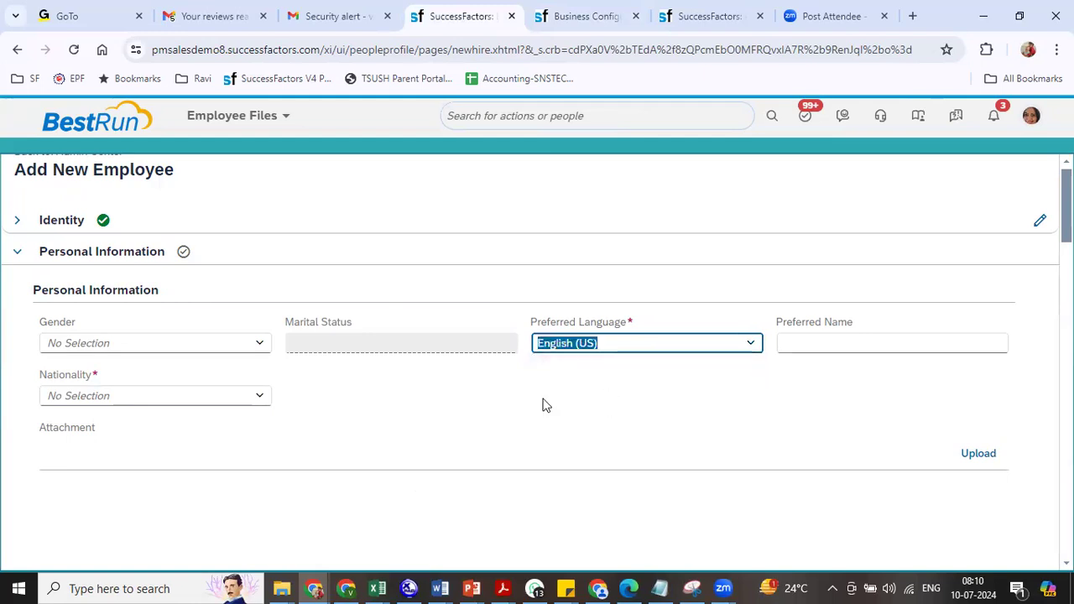
pyautogui.click(254, 346)
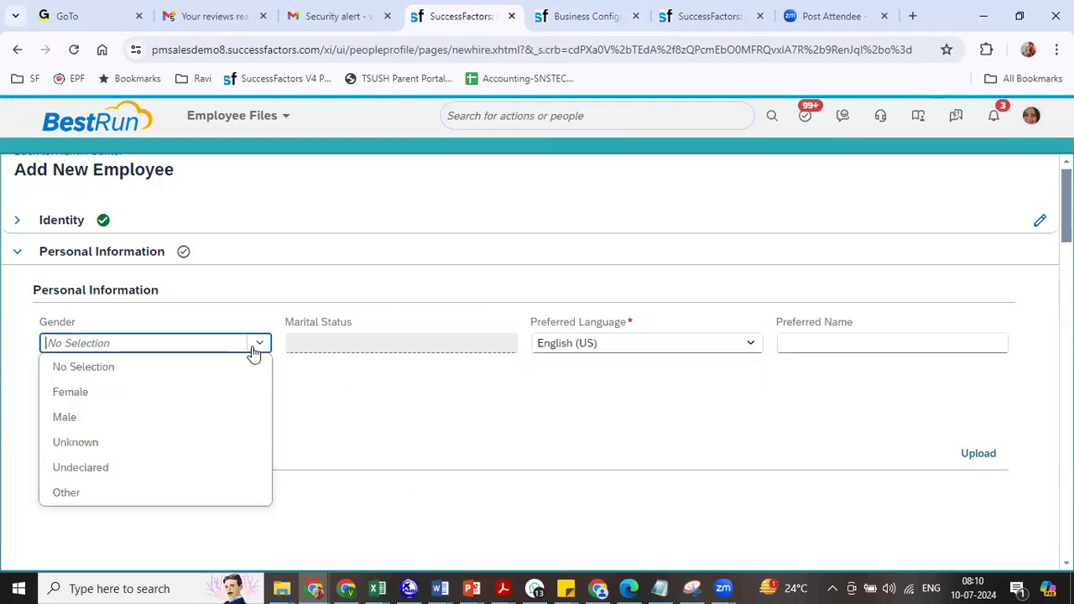
pyautogui.click(116, 419)
pyautogui.click(257, 399)
pyautogui.write('ind')
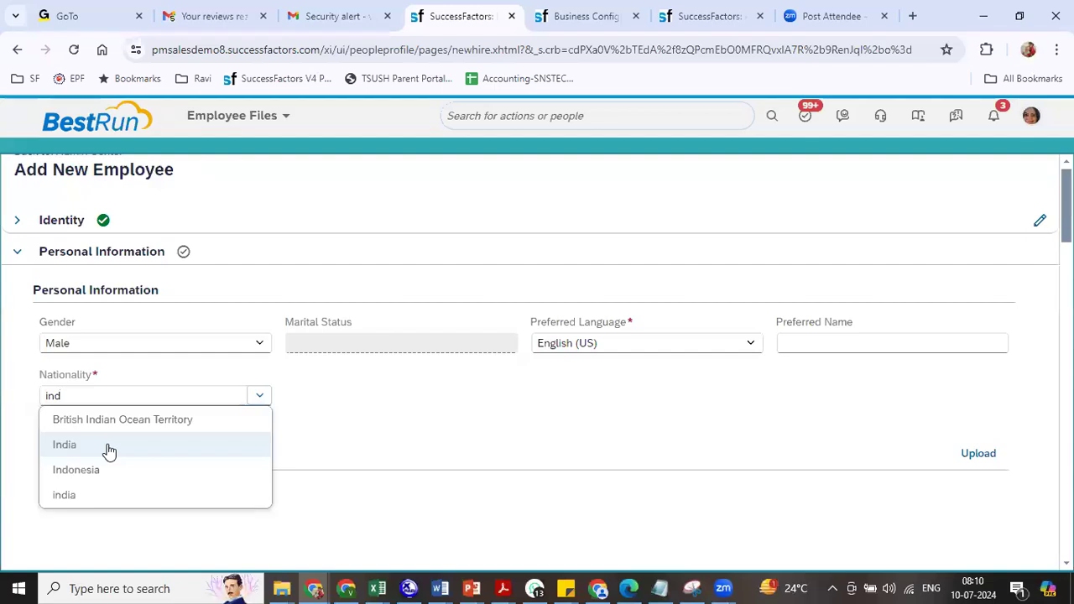
pyautogui.click(109, 451)
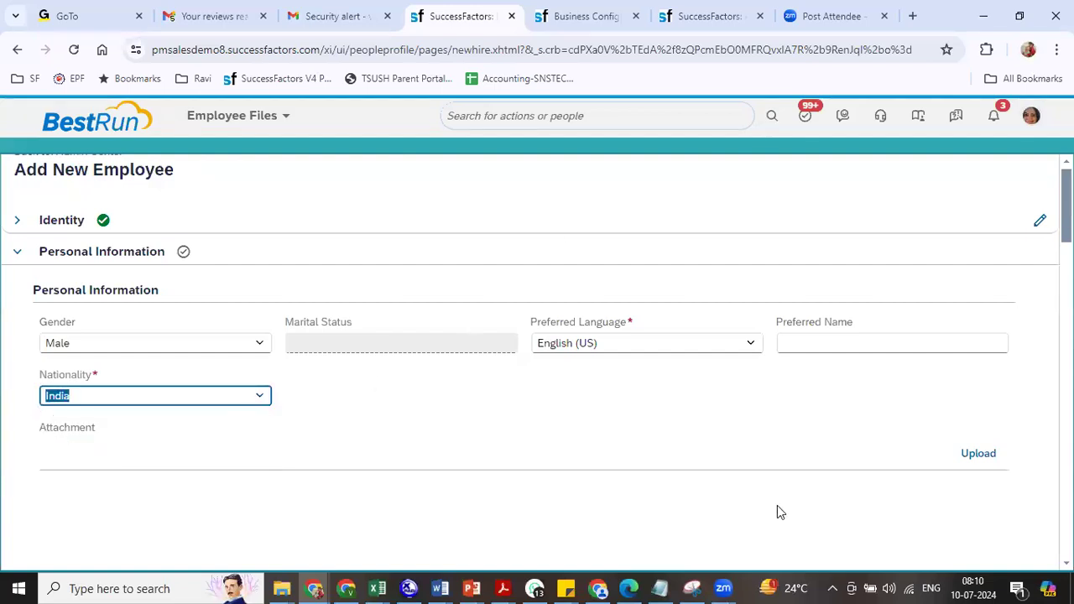
pyautogui.scroll(-4, 538, 361)
pyautogui.scroll(1, 537, 361)
# - Put the personalInfo HRIS element into Make Correction mode
pyautogui.click(91, 442)
pyautogui.click(586, 16)
pyautogui.scroll(10, 537, 361)
pyautogui.click(959, 220)
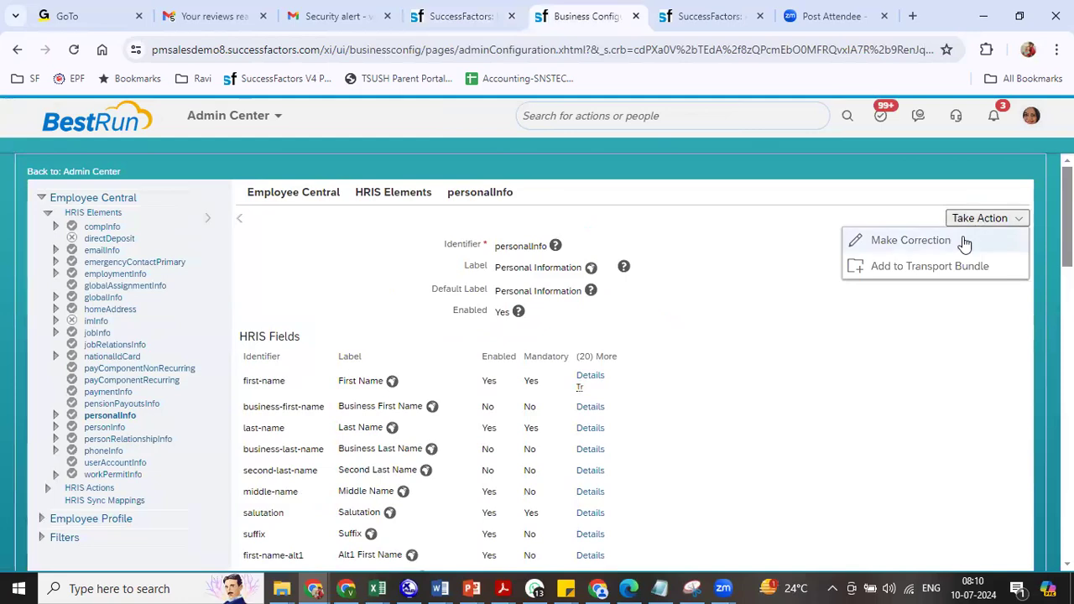
pyautogui.click(956, 241)
pyautogui.scroll(-15, 537, 361)
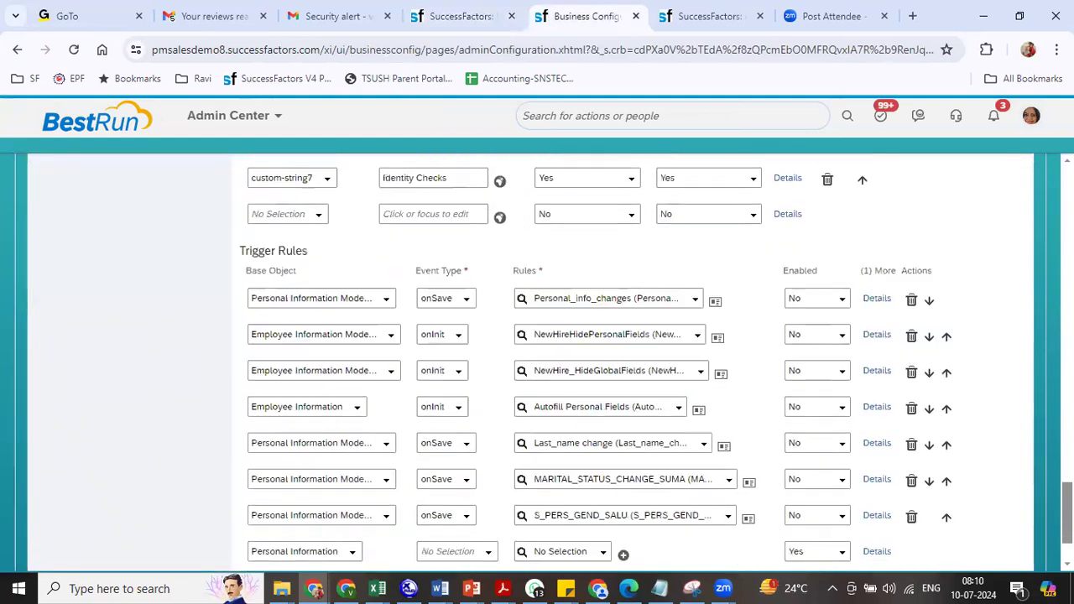
pyautogui.scroll(5, 537, 361)
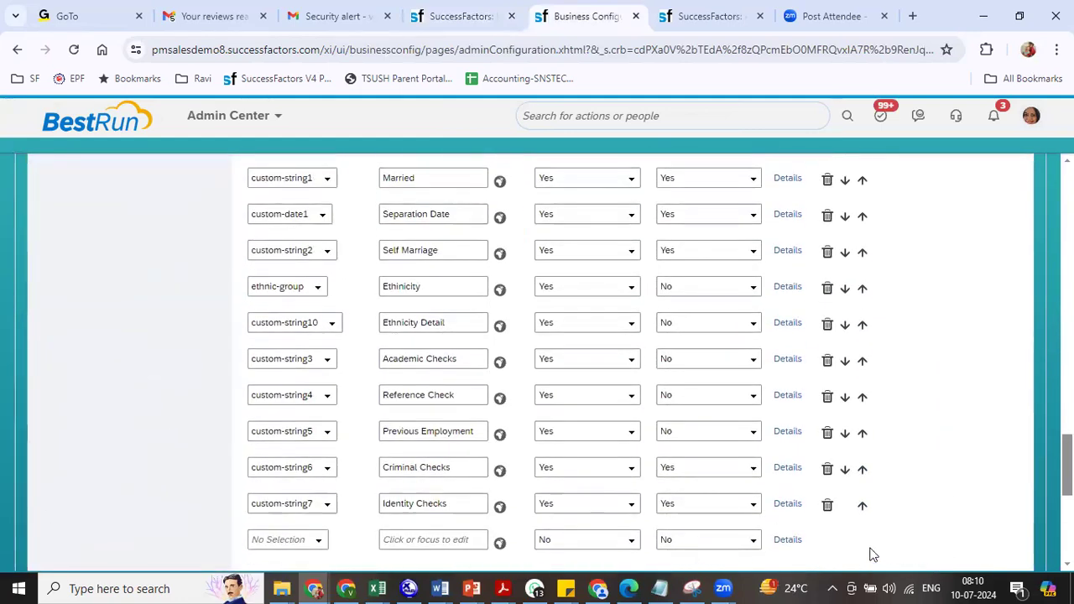
# - Delete the custom fields Identity Checks, Criminal Checks, Previous Employment, Reference Check, Academic Checks, Ethnicity Detail, Self Marriage, Separation Date, Married and Blood Gr
pyautogui.click(826, 505)
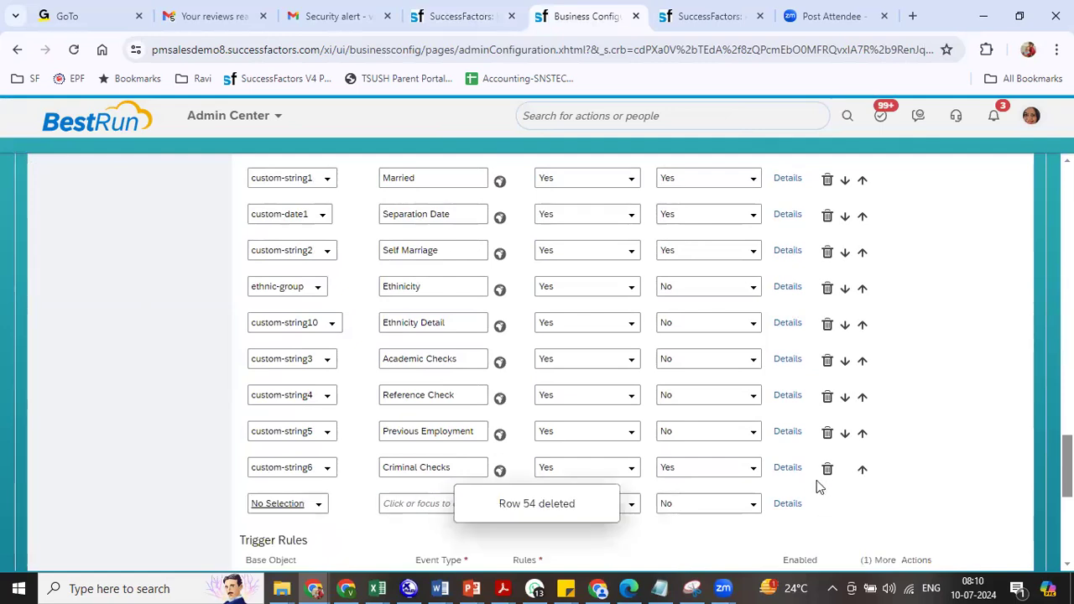
pyautogui.click(827, 469)
pyautogui.click(827, 433)
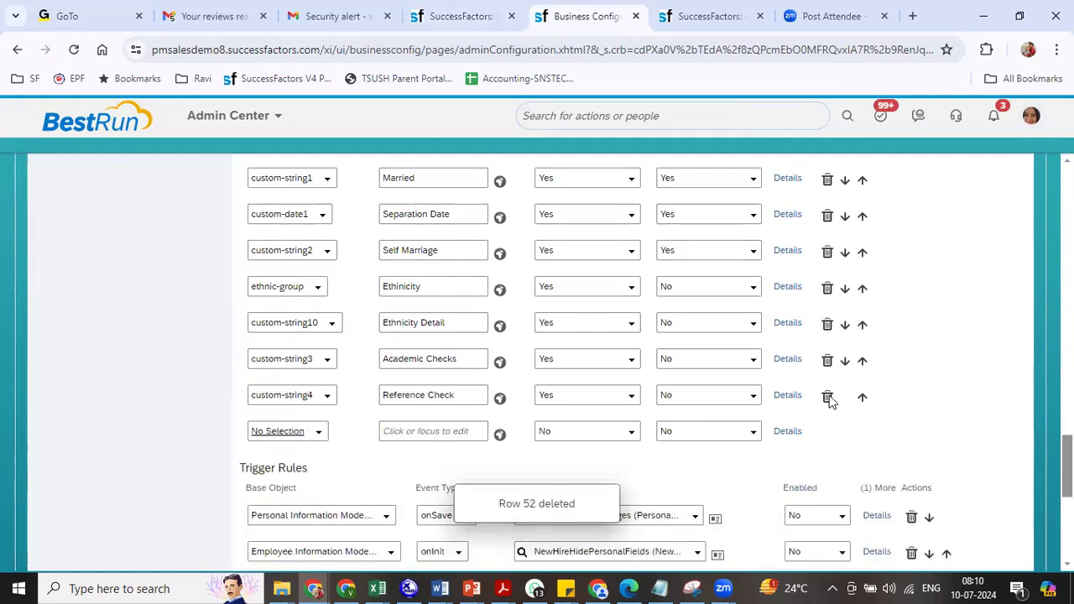
pyautogui.click(828, 395)
pyautogui.click(827, 359)
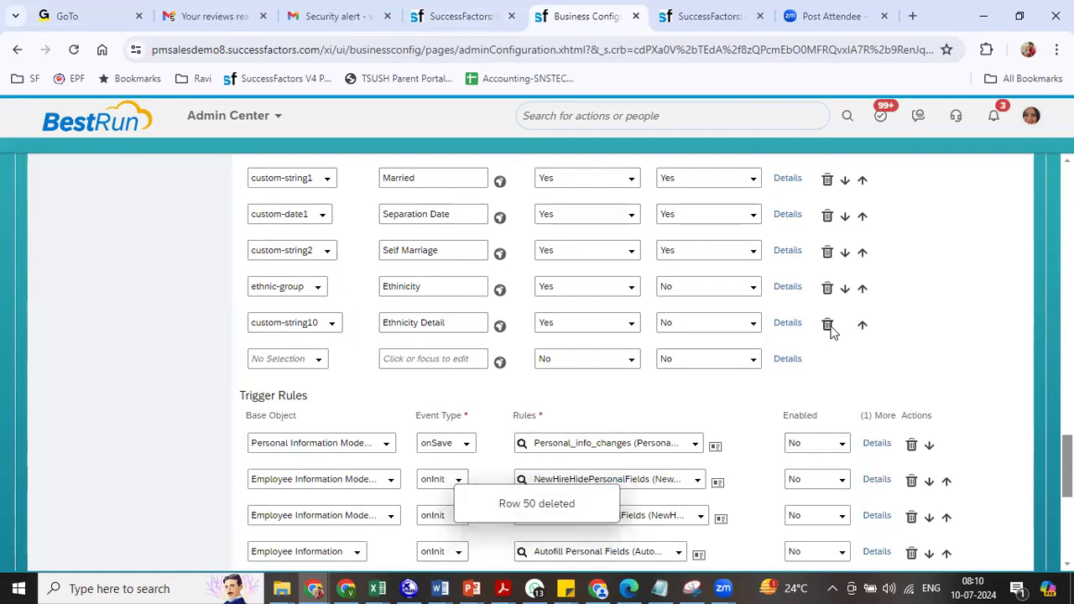
pyautogui.click(827, 325)
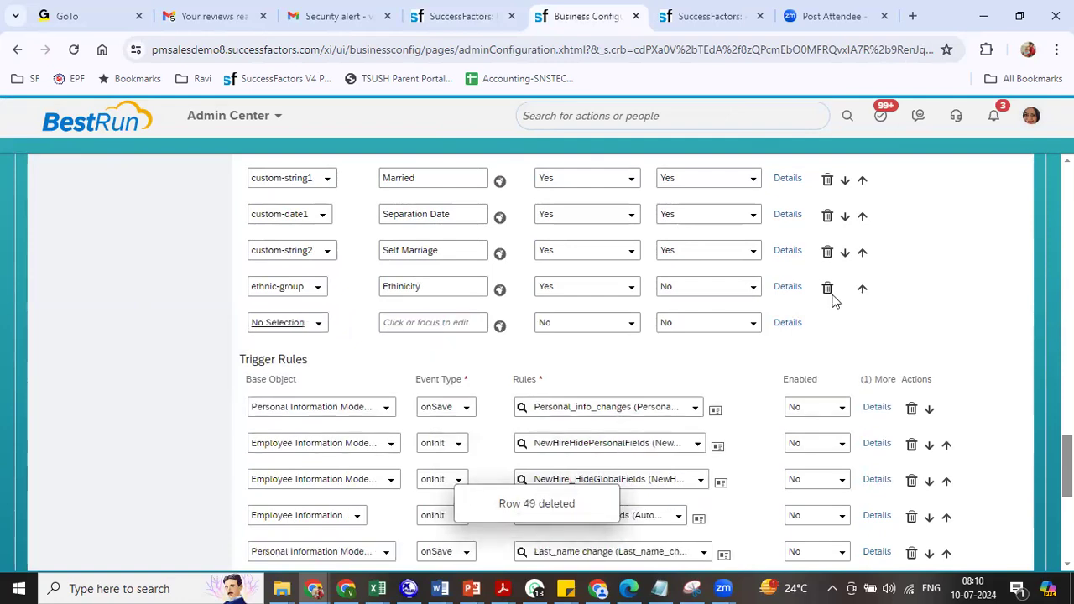
pyautogui.click(828, 252)
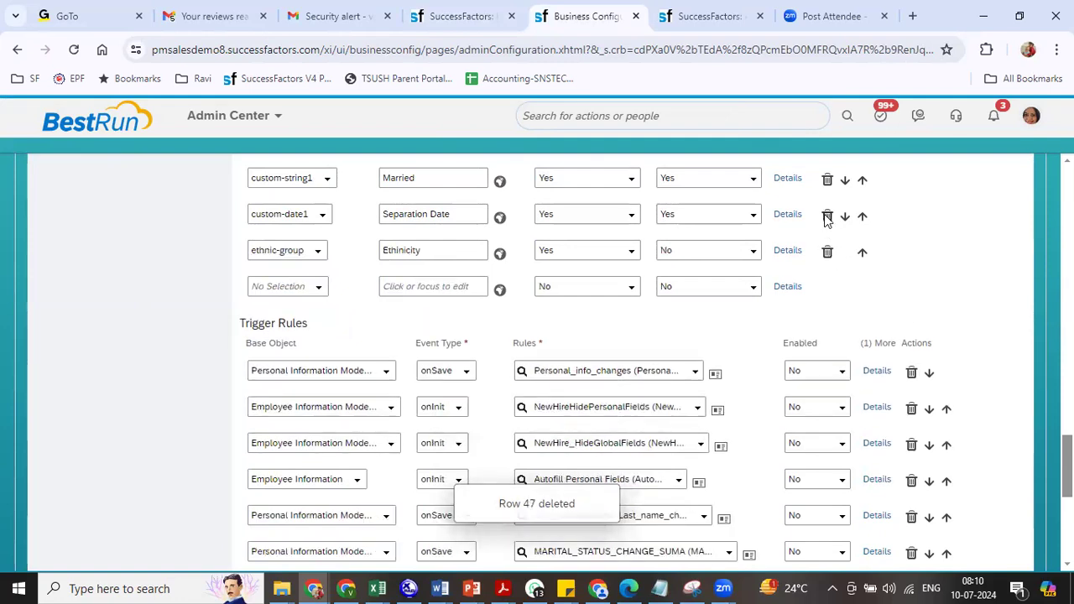
pyautogui.click(828, 216)
pyautogui.click(827, 179)
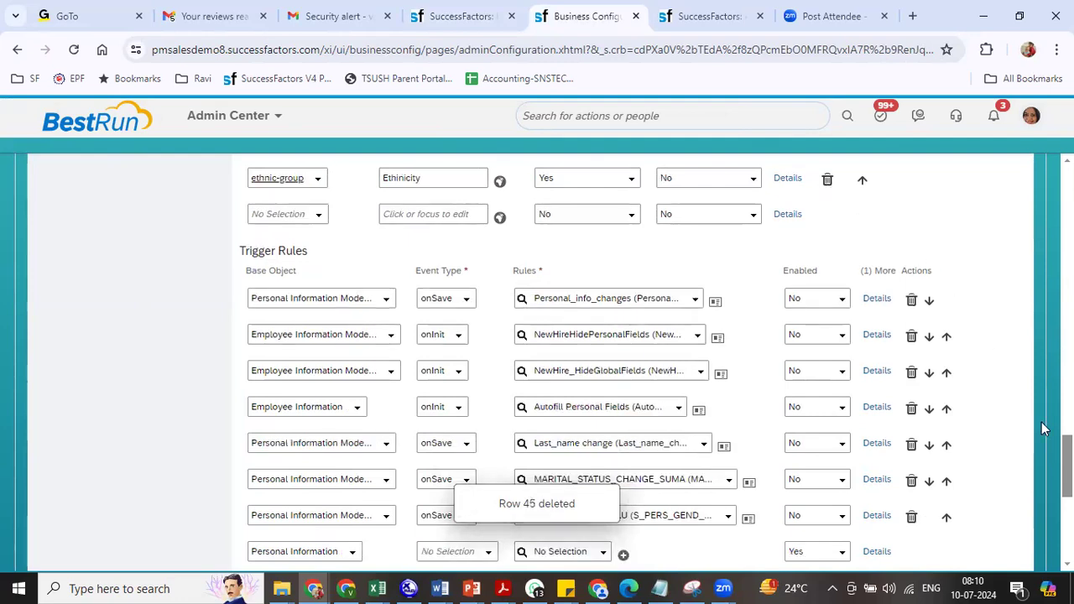
pyautogui.scroll(4, 537, 361)
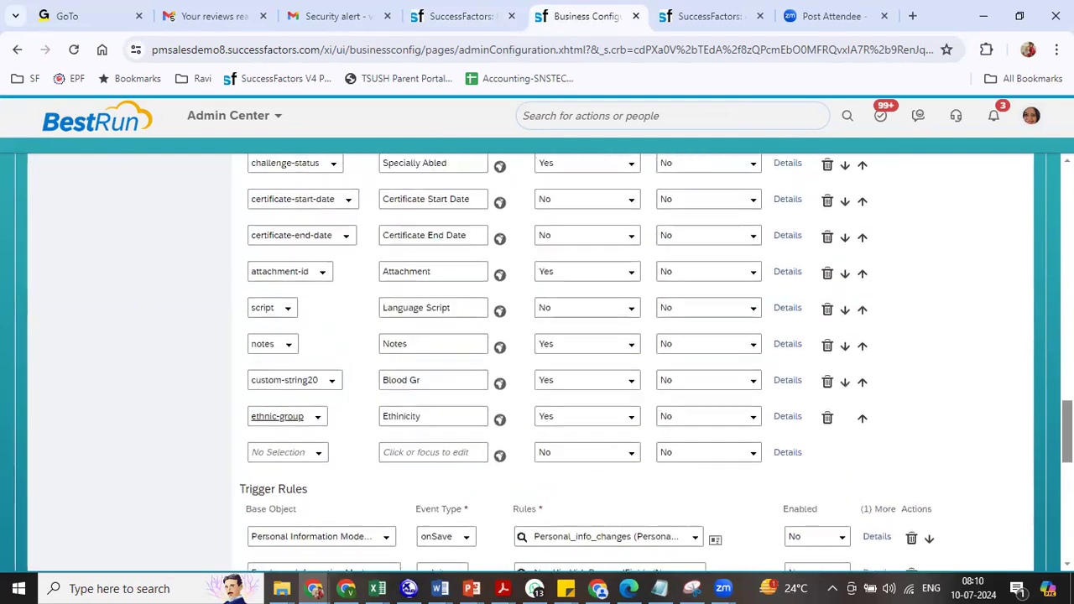
pyautogui.click(827, 423)
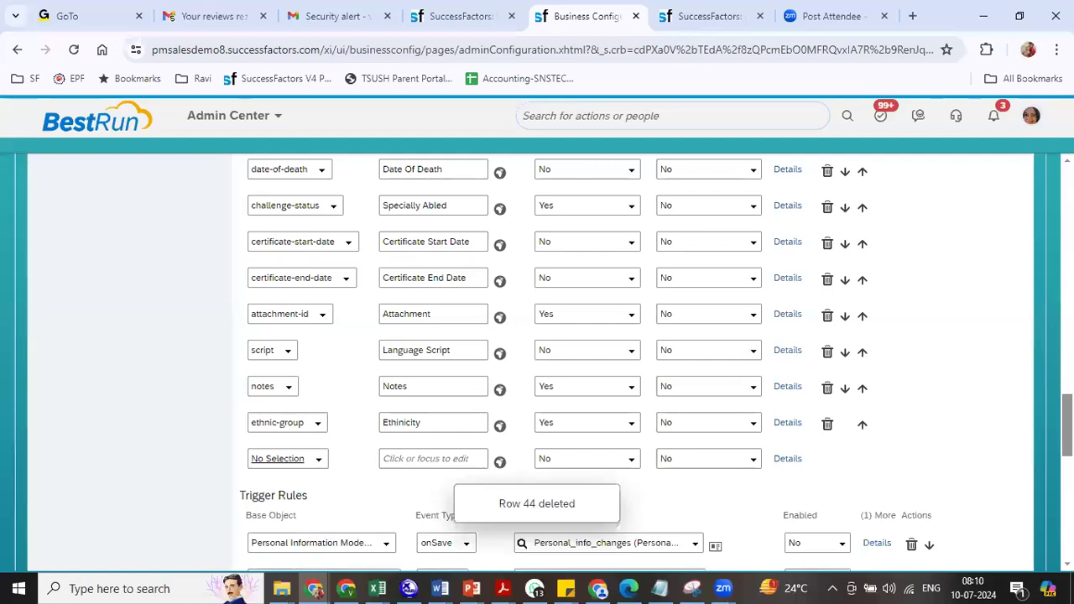
# - Save and confirm the personalInfo field changes
pyautogui.scroll(3, 537, 361)
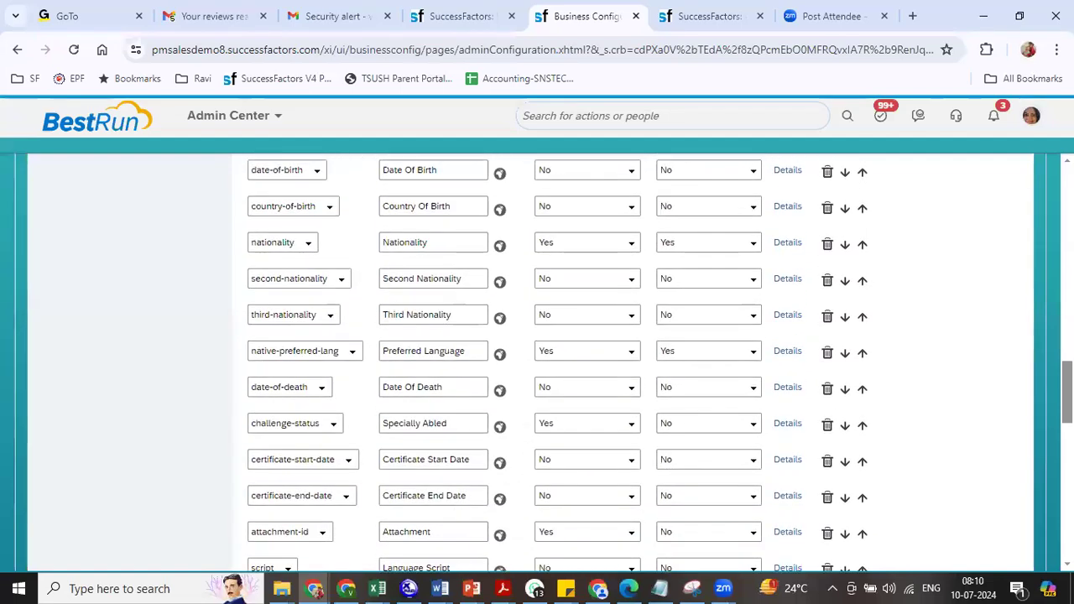
pyautogui.scroll(-10, 538, 361)
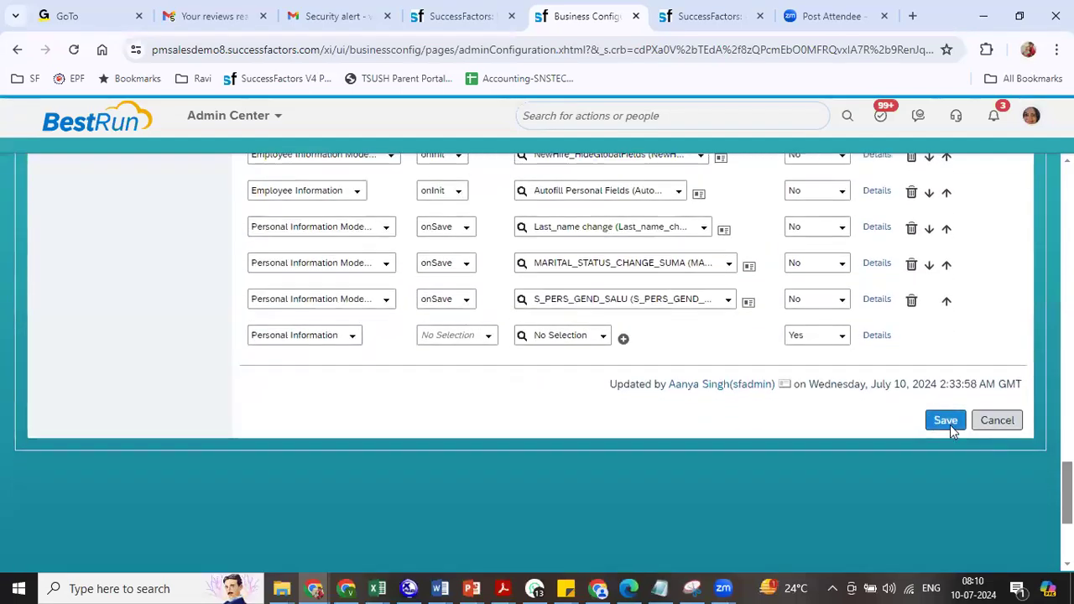
pyautogui.click(950, 425)
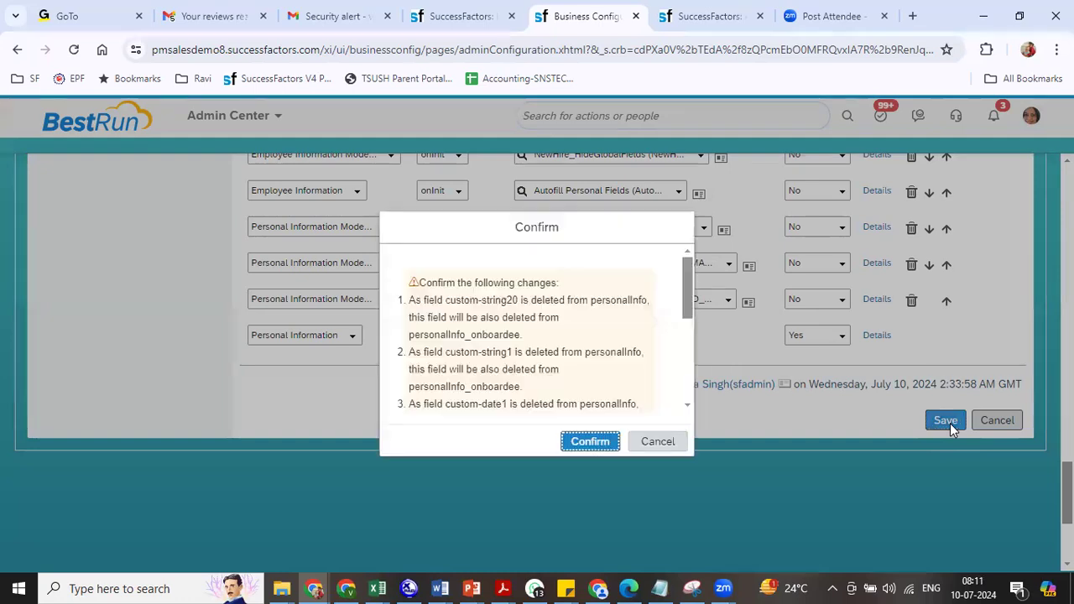
pyautogui.click(590, 441)
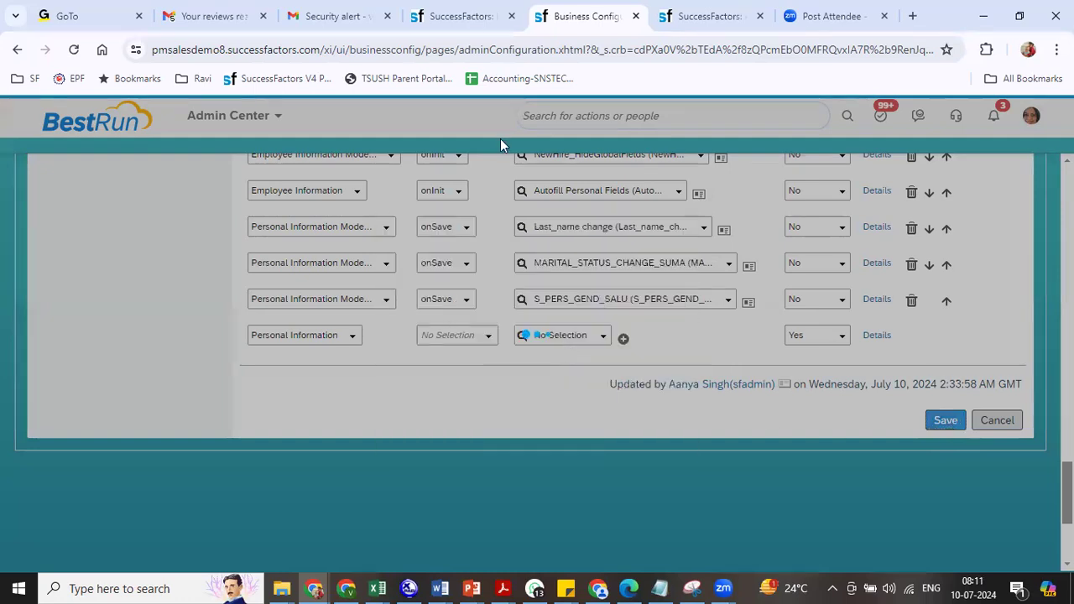
pyautogui.click(455, 16)
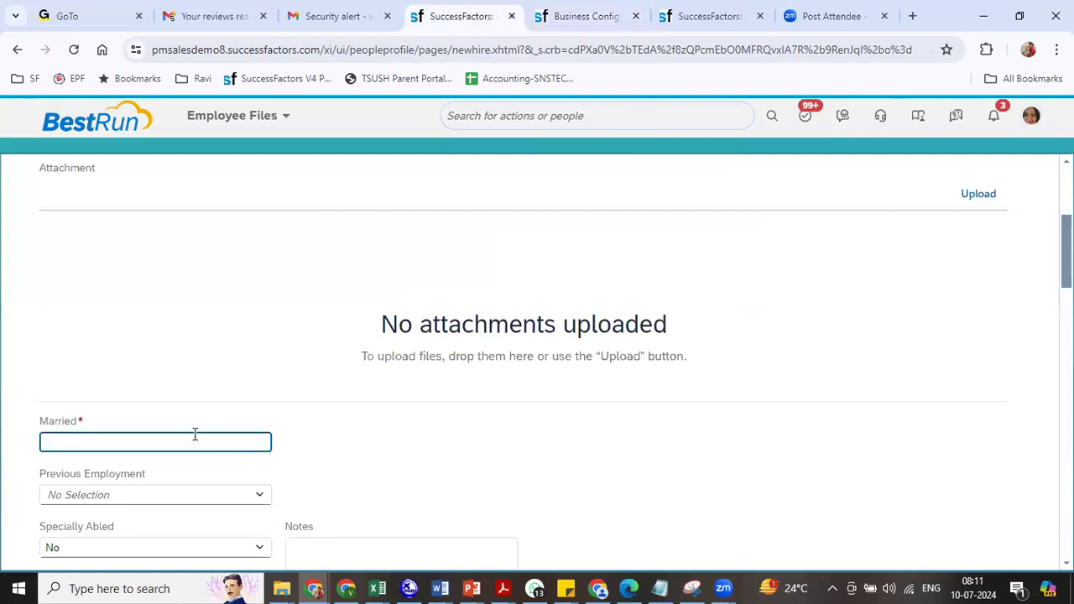
# - Show the additional personal fields and enter Test in Self Marriage
pyautogui.click(528, 451)
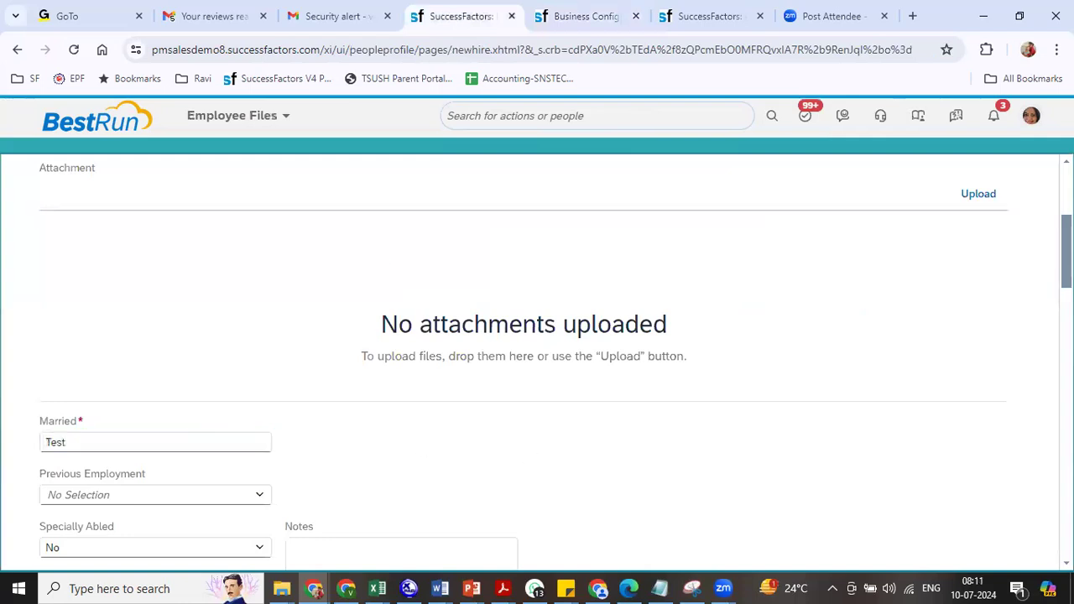
pyautogui.scroll(3, 966, 350)
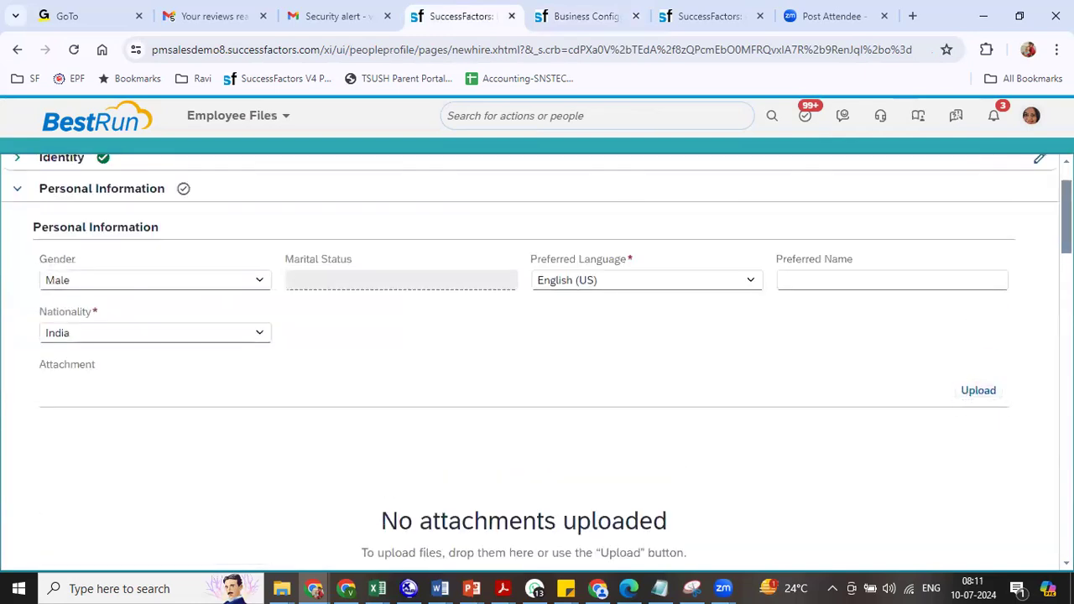
pyautogui.scroll(-5, 537, 353)
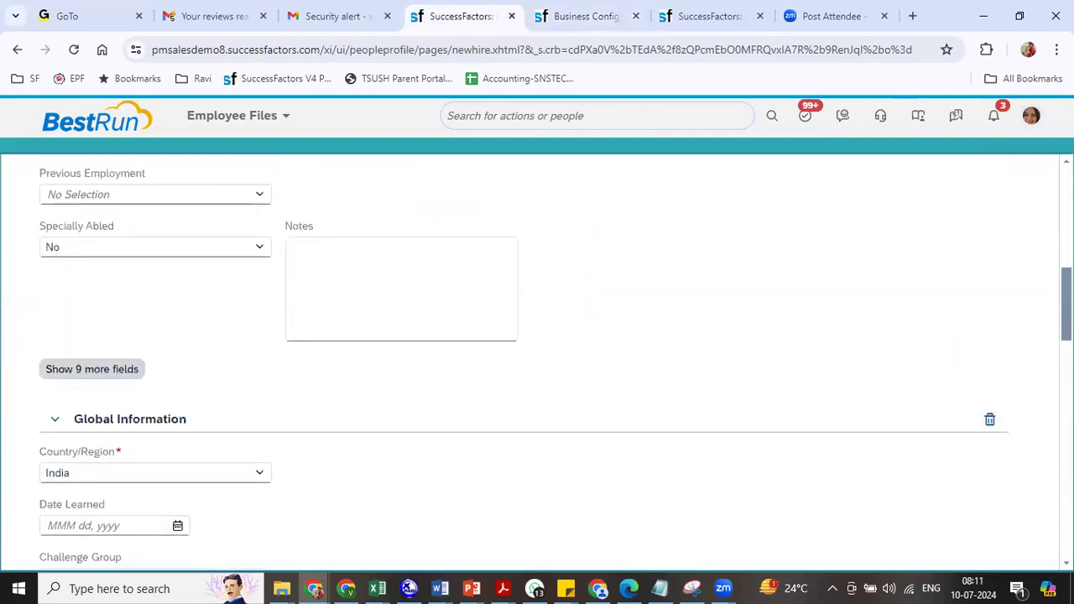
pyautogui.click(126, 313)
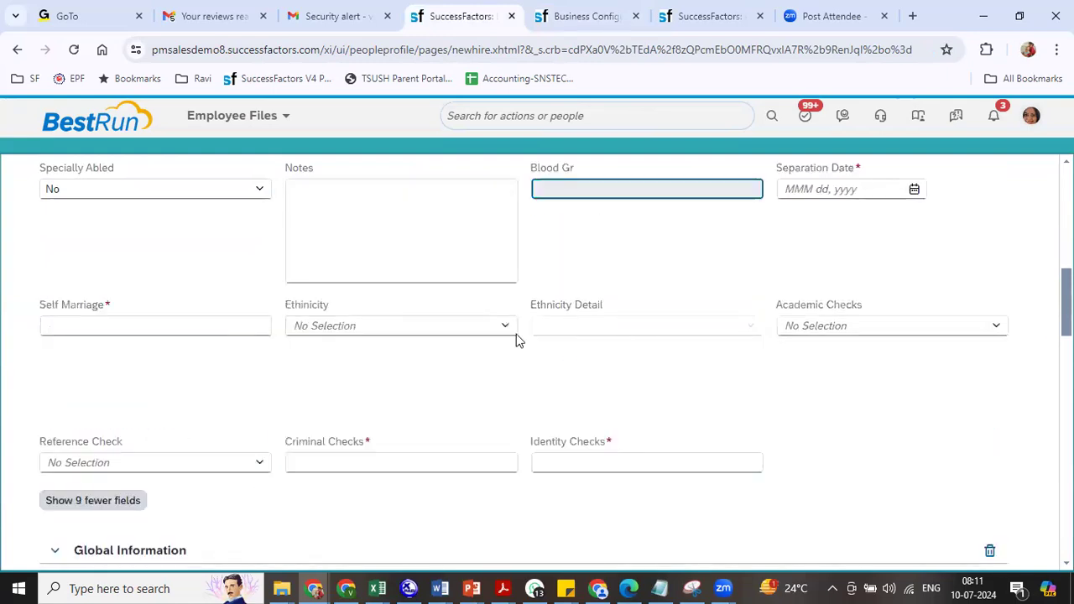
pyautogui.click(151, 322)
pyautogui.write('Test')
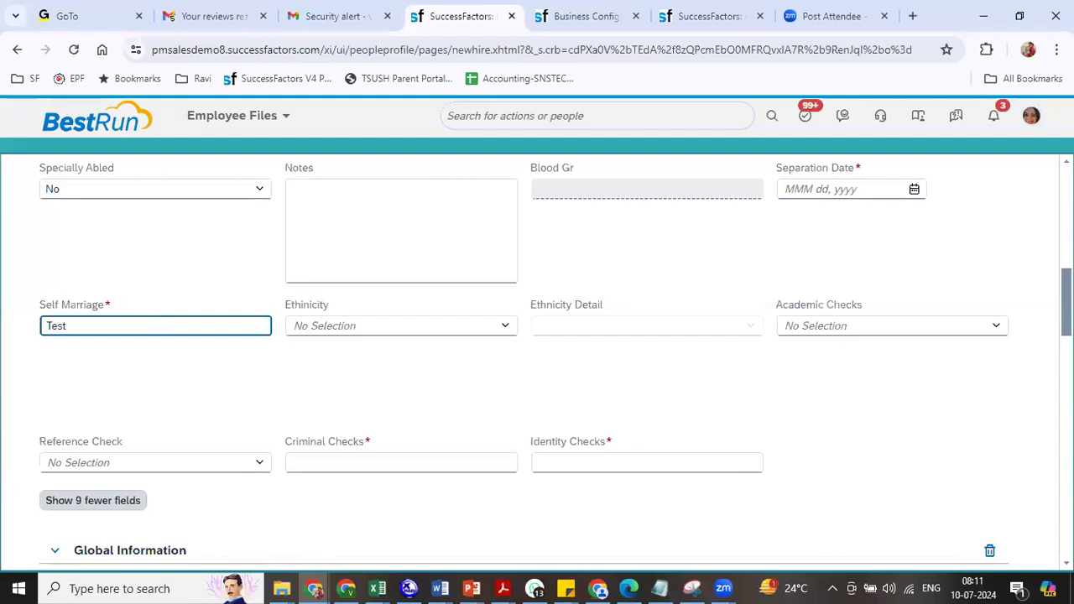
# - Set the Separation Date to Jul 02, 2024
pyautogui.scroll(1, 555, 363)
pyautogui.click(914, 268)
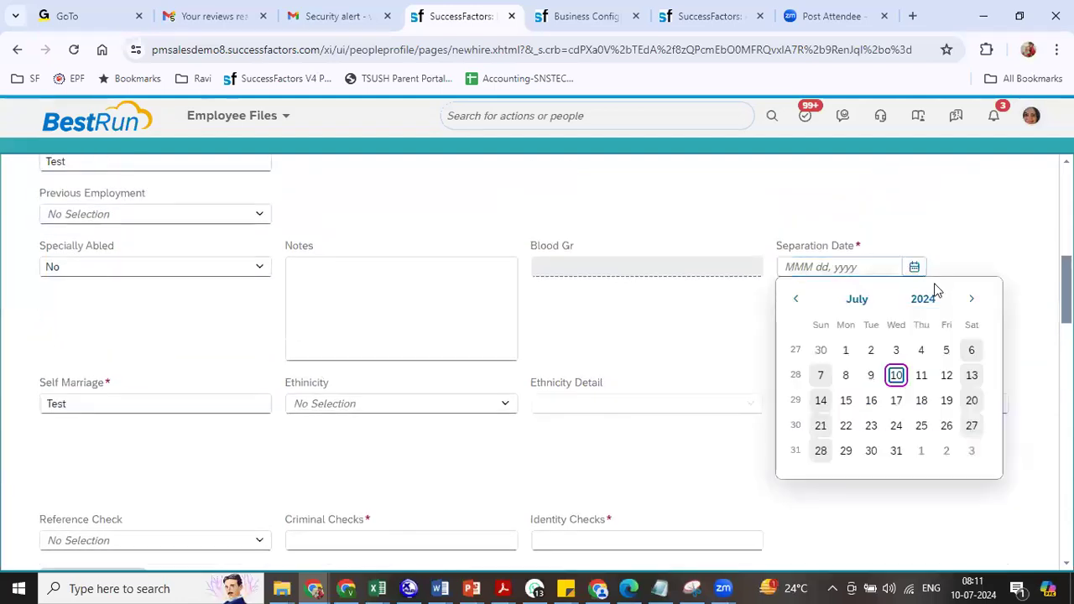
pyautogui.click(871, 350)
pyautogui.scroll(-2, 949, 266)
pyautogui.scroll(-1, 529, 363)
pyautogui.scroll(2, 530, 362)
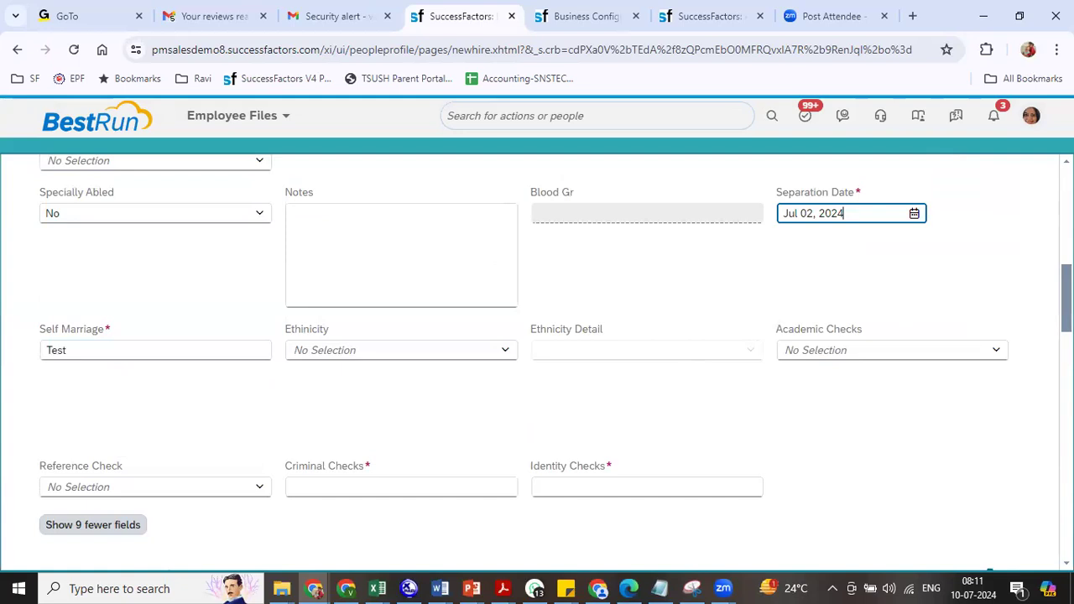
# - Enter test in Criminal Checks and Identity Checks, and remove the Global Information entry
pyautogui.click(405, 493)
pyautogui.write('test')
pyautogui.press('Tab')
pyautogui.press('Tab')
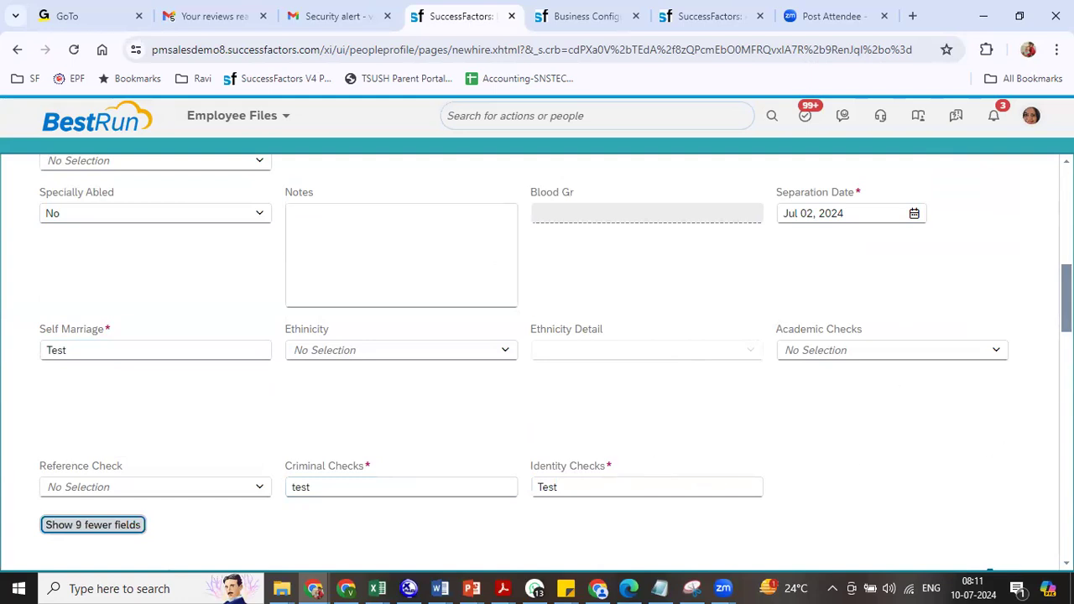
pyautogui.scroll(-3, 538, 361)
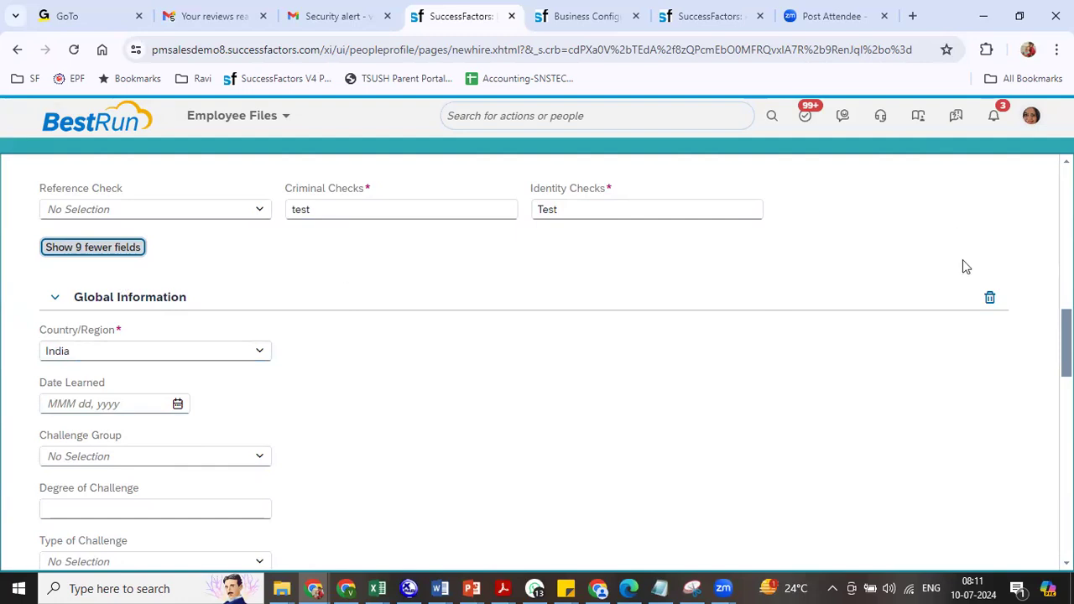
pyautogui.click(990, 298)
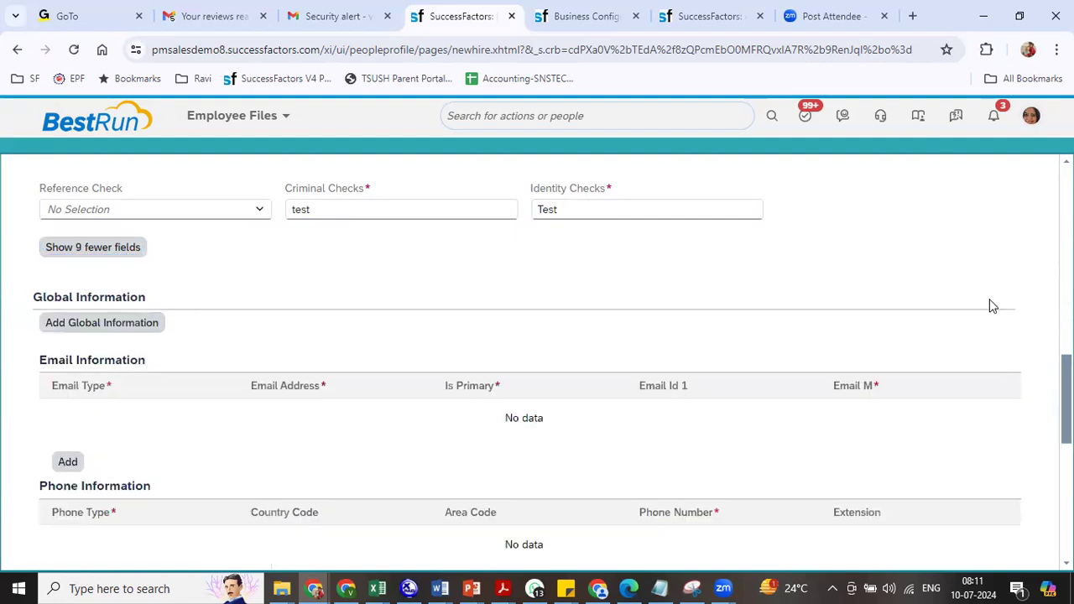
# - Add a primary Business email with the employee's e-mail address and Email M set to N
pyautogui.moveTo(38, 360); pyautogui.dragTo(170, 361)
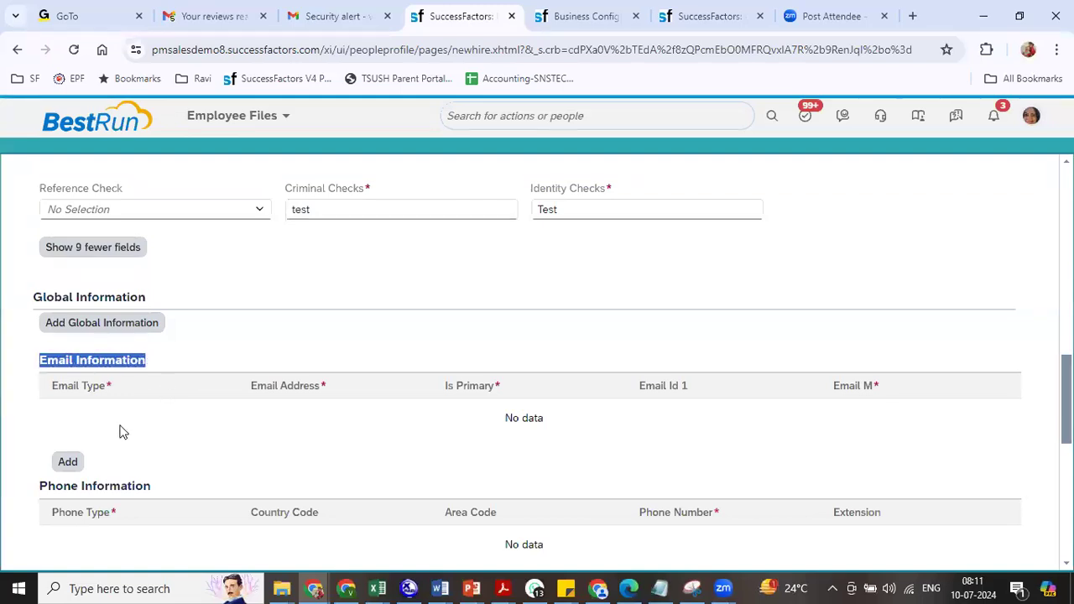
pyautogui.click(67, 463)
pyautogui.click(222, 423)
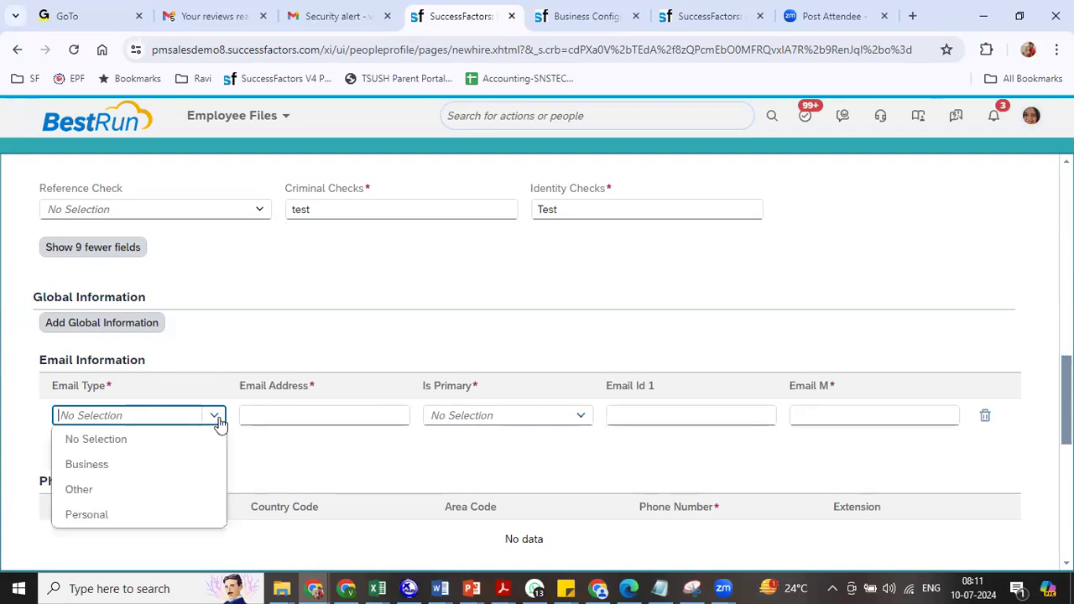
pyautogui.click(203, 464)
pyautogui.click(305, 411)
pyautogui.press('Tab')
pyautogui.click(579, 418)
pyautogui.click(475, 466)
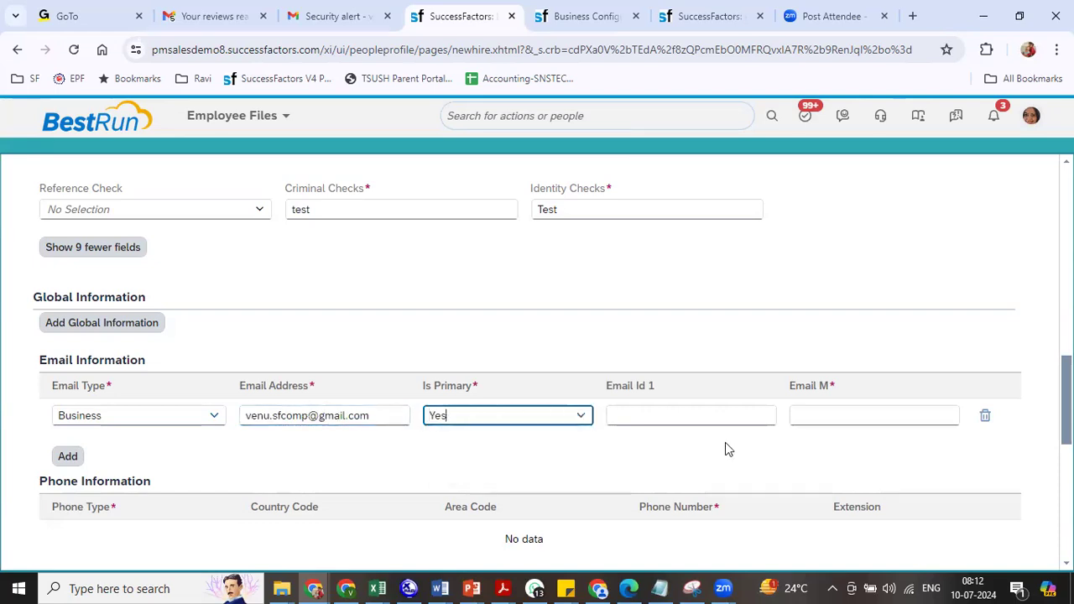
pyautogui.click(860, 417)
pyautogui.write('N')
pyautogui.click(270, 537)
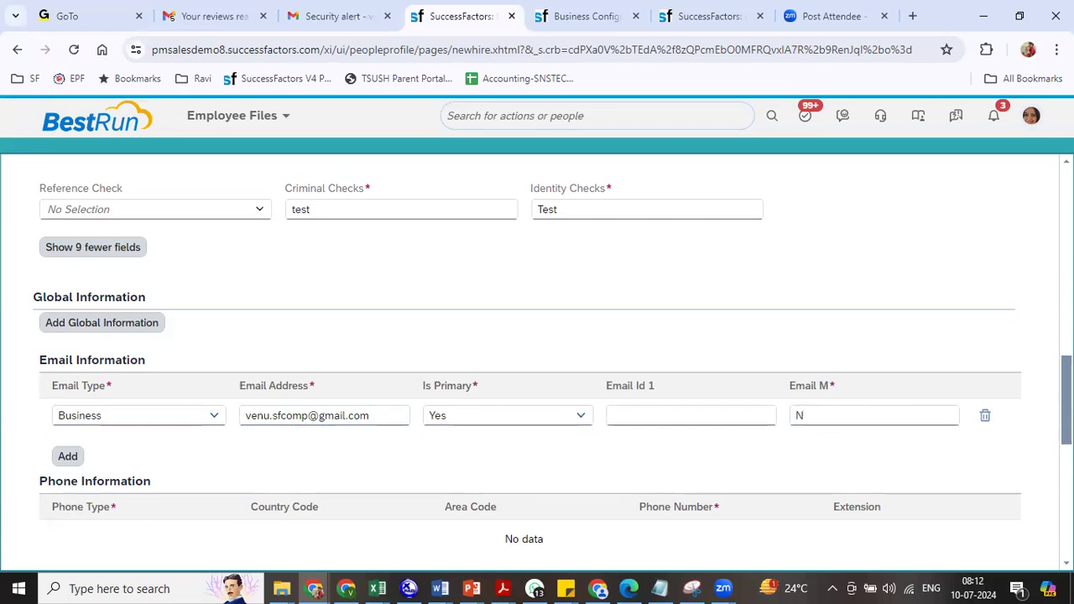
# - Remove the address entry and finish the Personal Information step
pyautogui.scroll(-4, 210, 227)
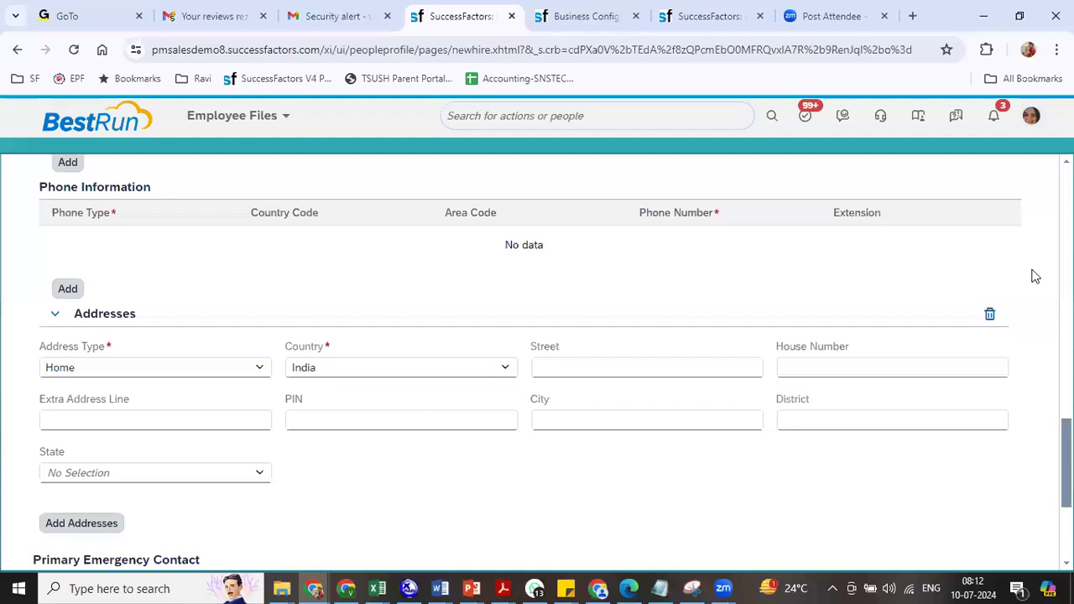
pyautogui.click(991, 314)
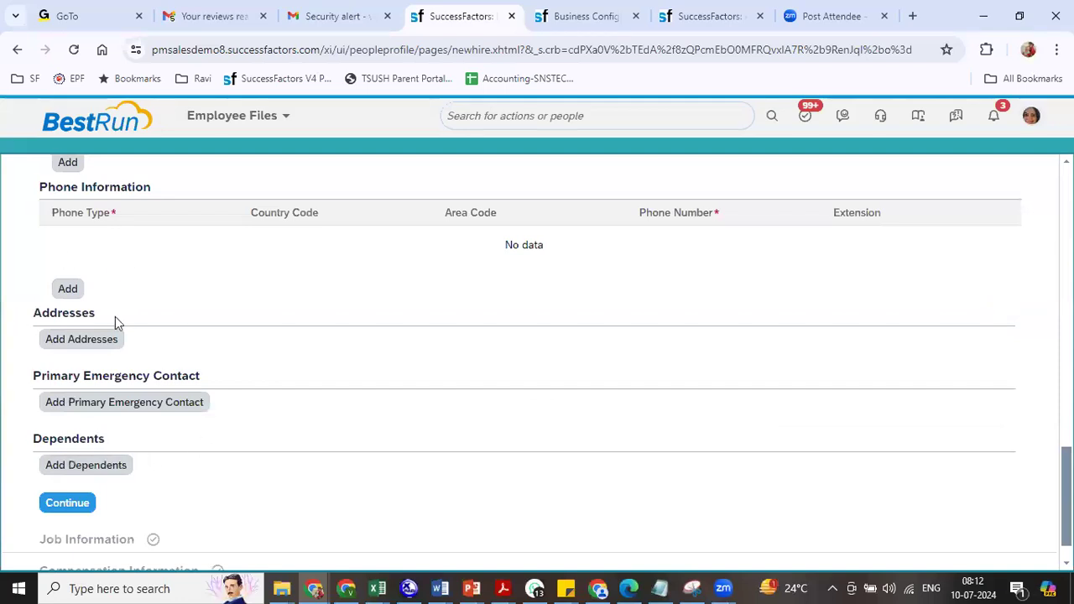
pyautogui.click(72, 499)
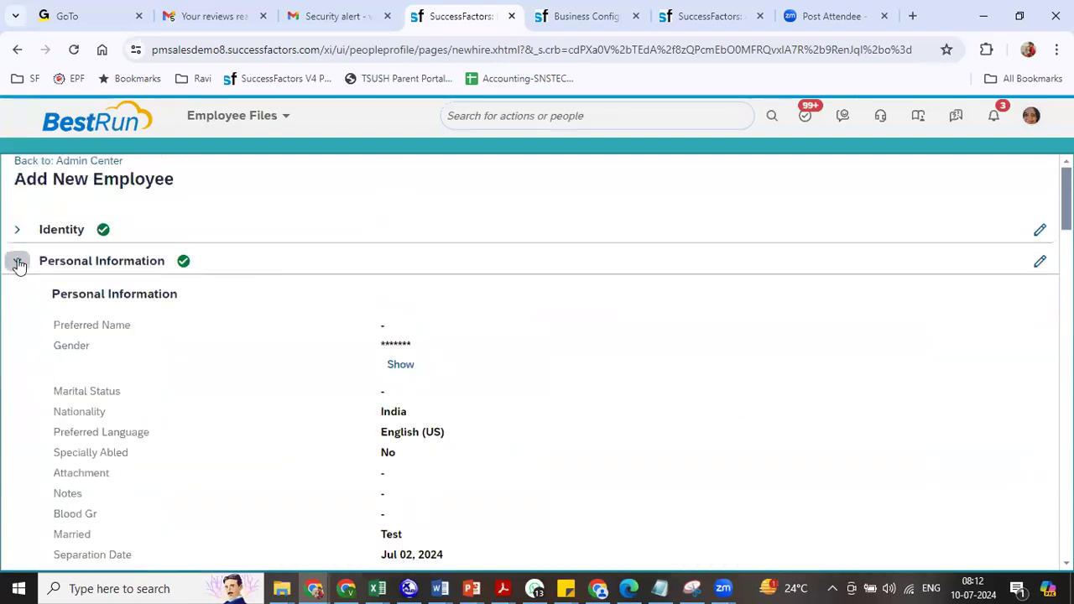
# - Collapse Personal Information and review Job Information, with Company pre-filled as Reliance Industries Ltd (8800)
pyautogui.click(18, 262)
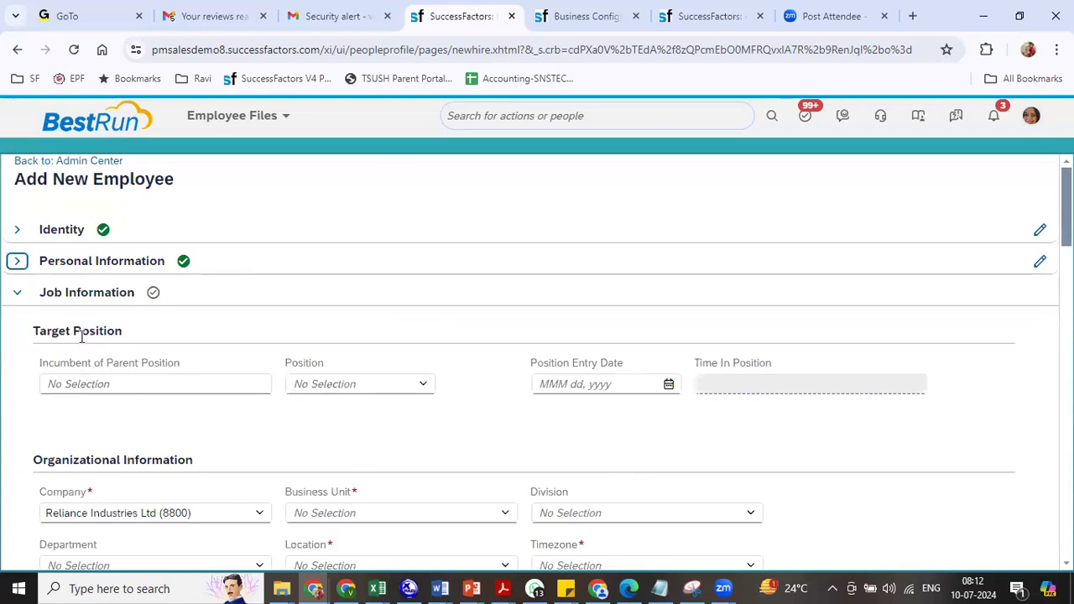
pyautogui.moveTo(48, 331); pyautogui.dragTo(123, 332)
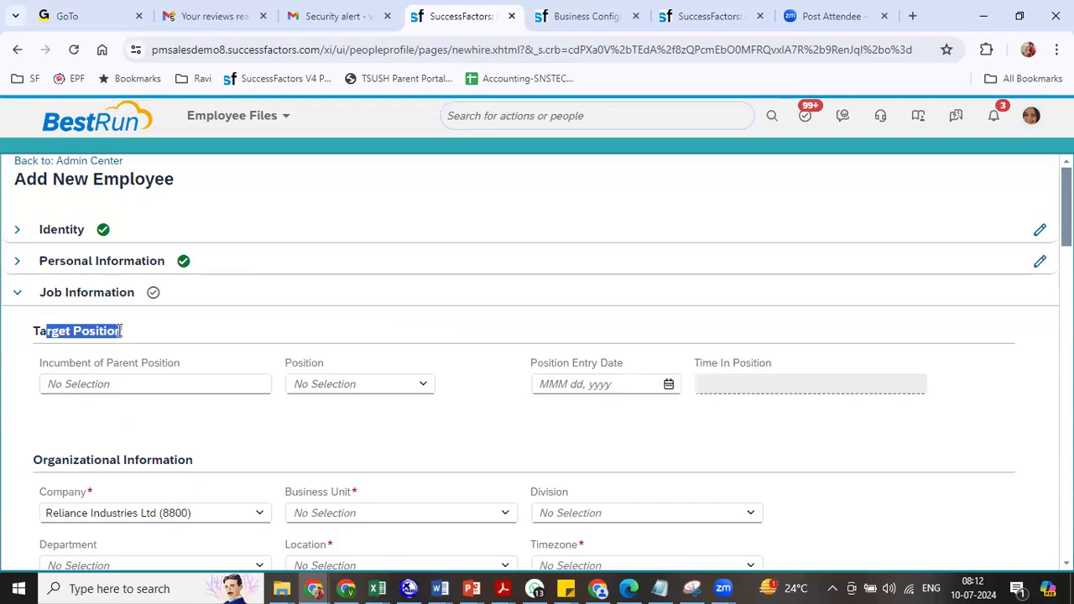
pyautogui.moveTo(73, 460); pyautogui.dragTo(179, 460)
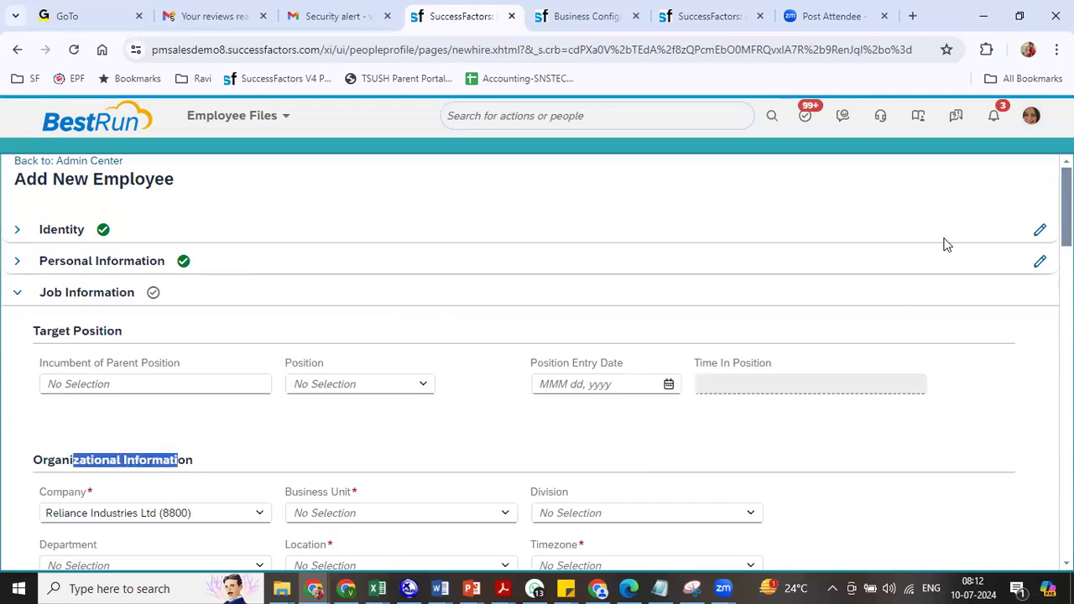
pyautogui.scroll(-3, 537, 361)
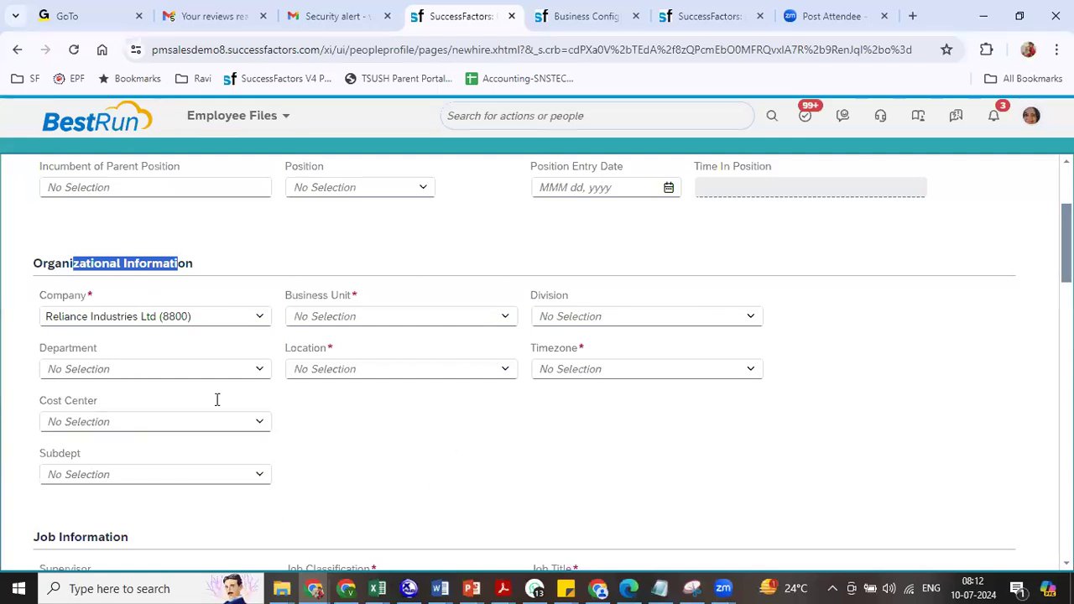
pyautogui.scroll(-4, 261, 263)
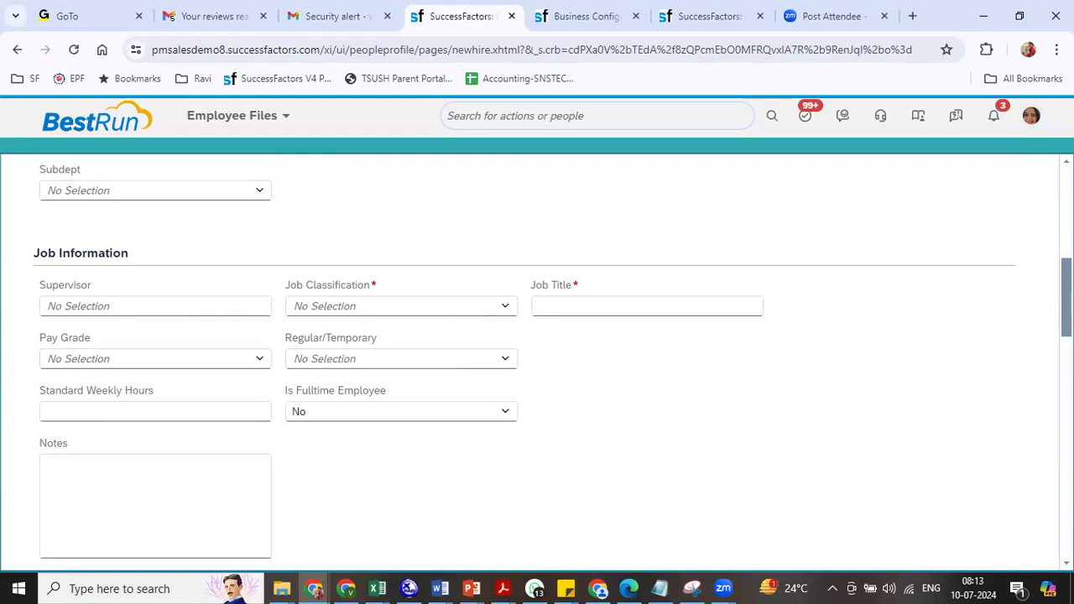
pyautogui.scroll(-6, 537, 360)
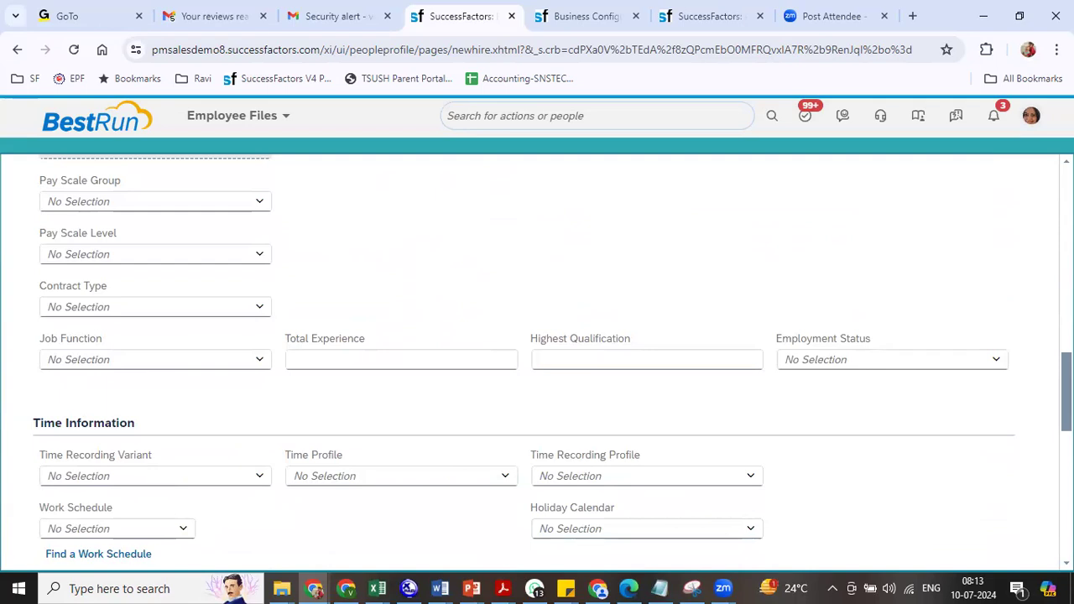
pyautogui.scroll(10, 537, 360)
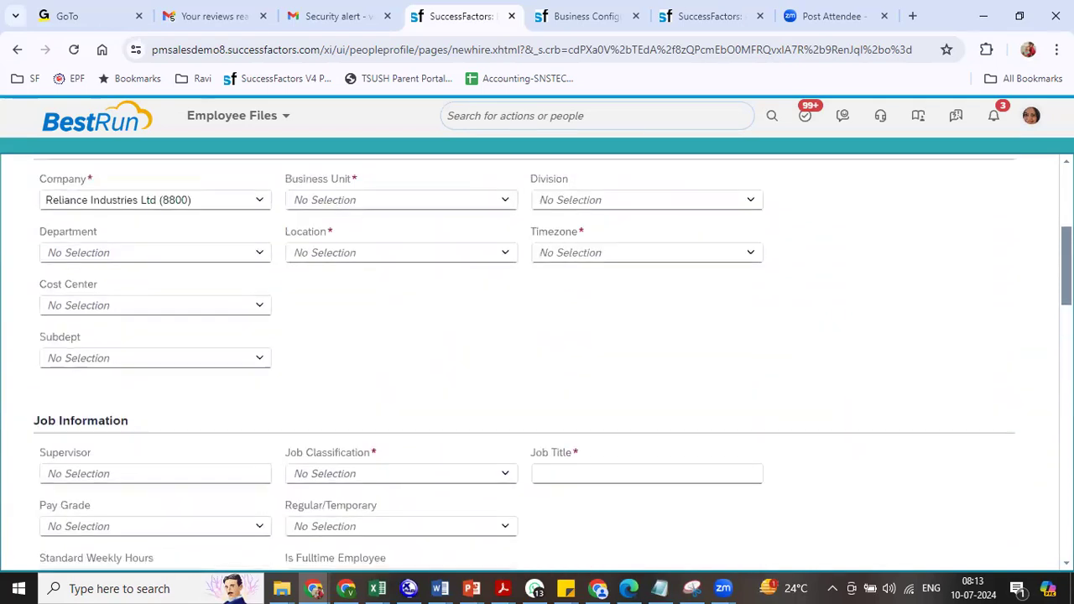
pyautogui.scroll(2, 292, 367)
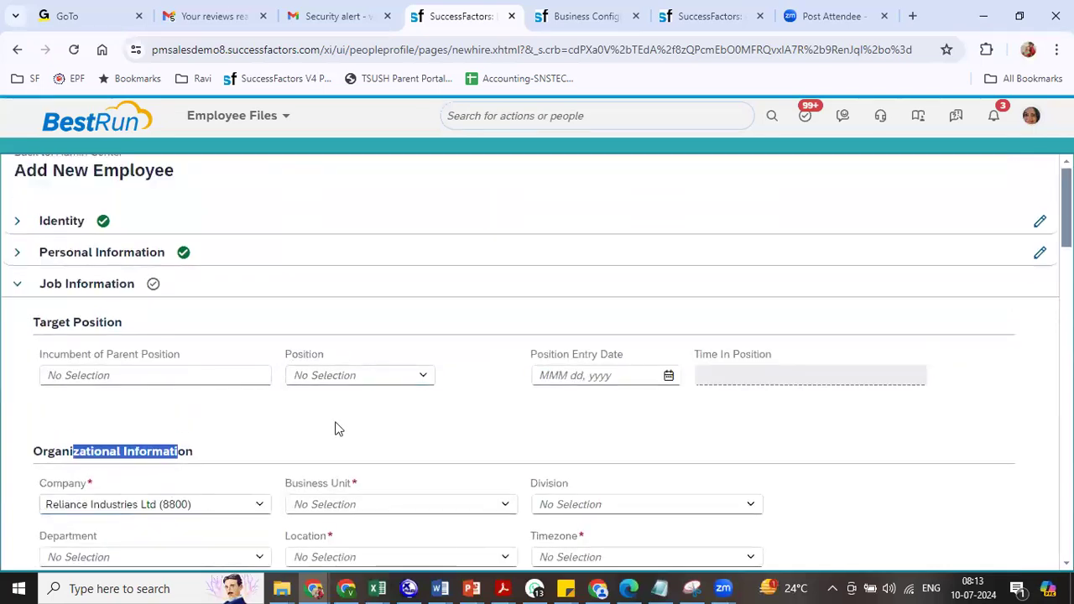
# - Select Position 3001315 (RIL Director) and review auto-filled Business Unit RIL BU1 and Location RIL Bangalore
pyautogui.click(424, 378)
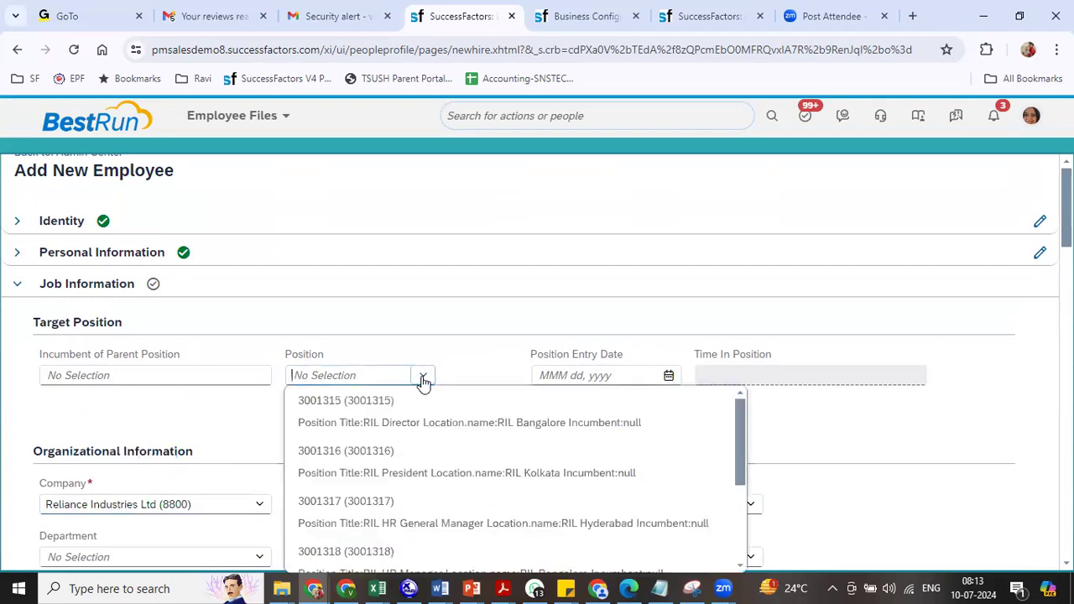
pyautogui.click(424, 378)
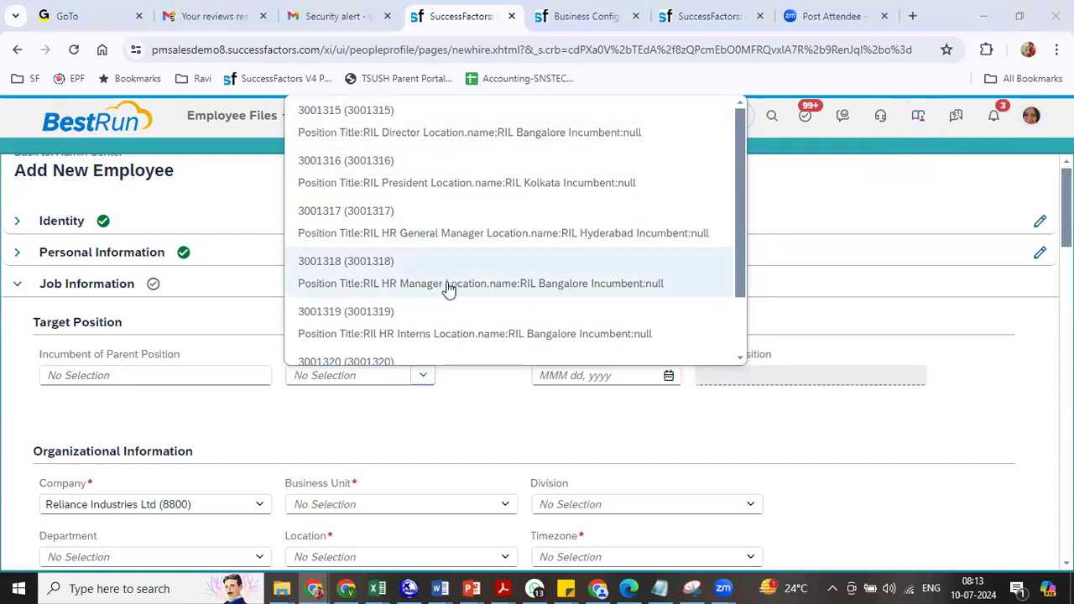
pyautogui.moveTo(743, 263); pyautogui.dragTo(745, 351)
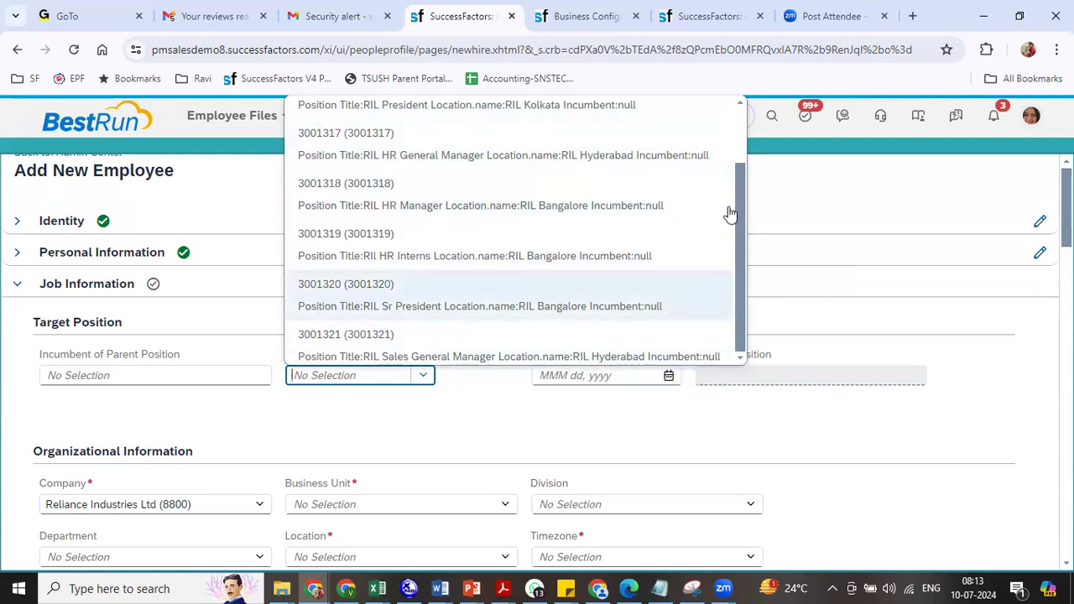
pyautogui.scroll(2, 619, 173)
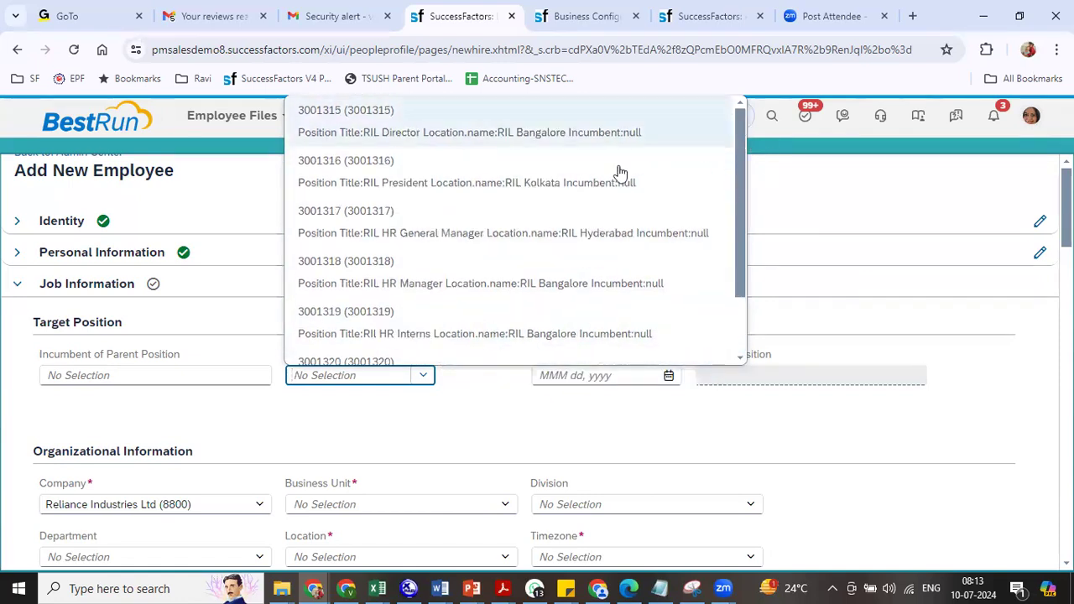
pyautogui.click(383, 135)
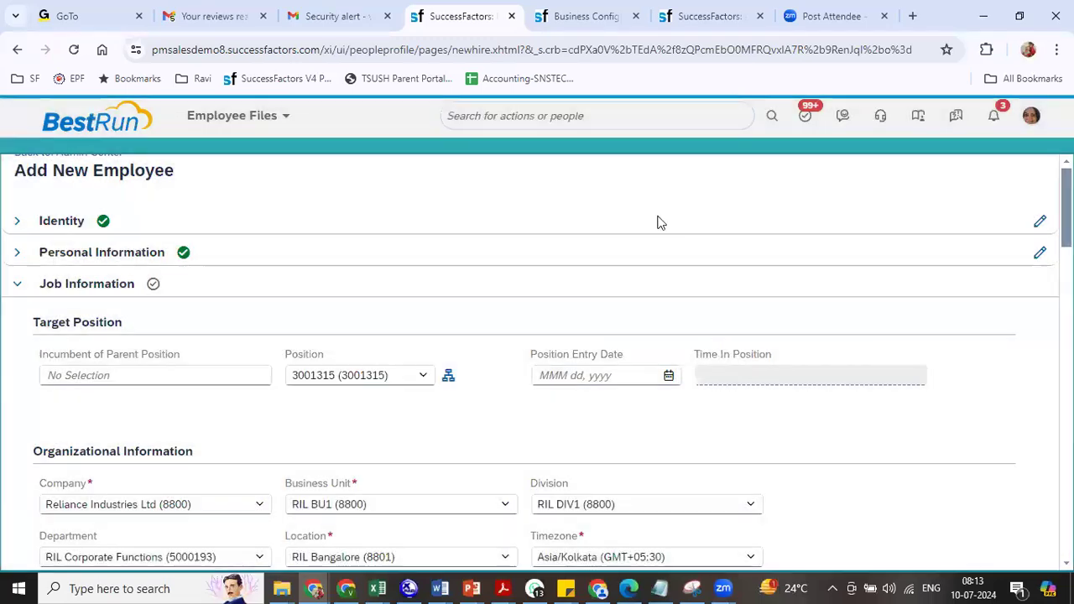
pyautogui.scroll(-3, 835, 248)
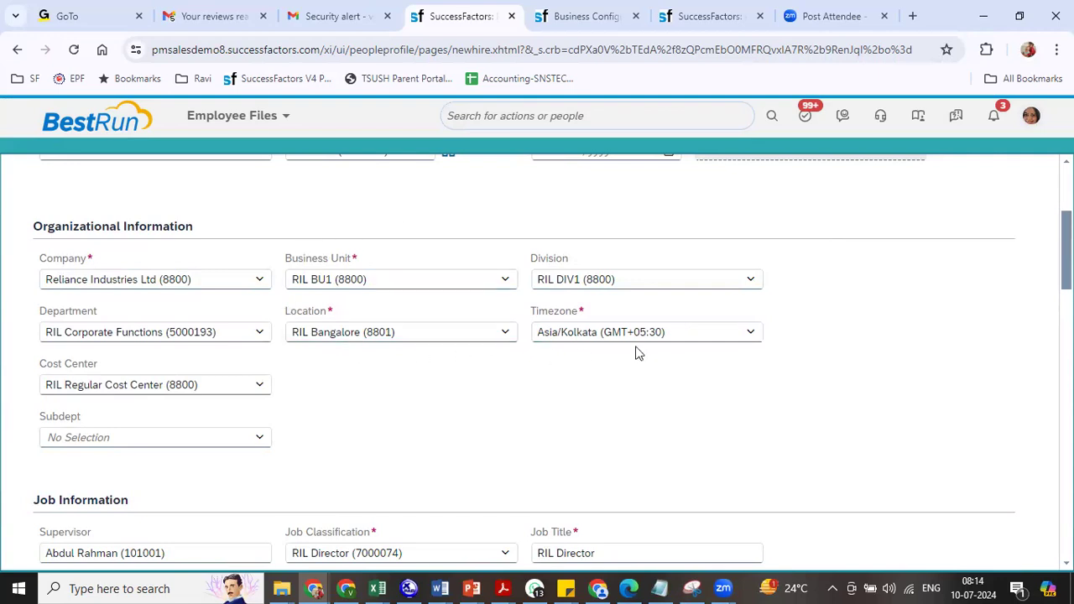
pyautogui.scroll(-2, 232, 311)
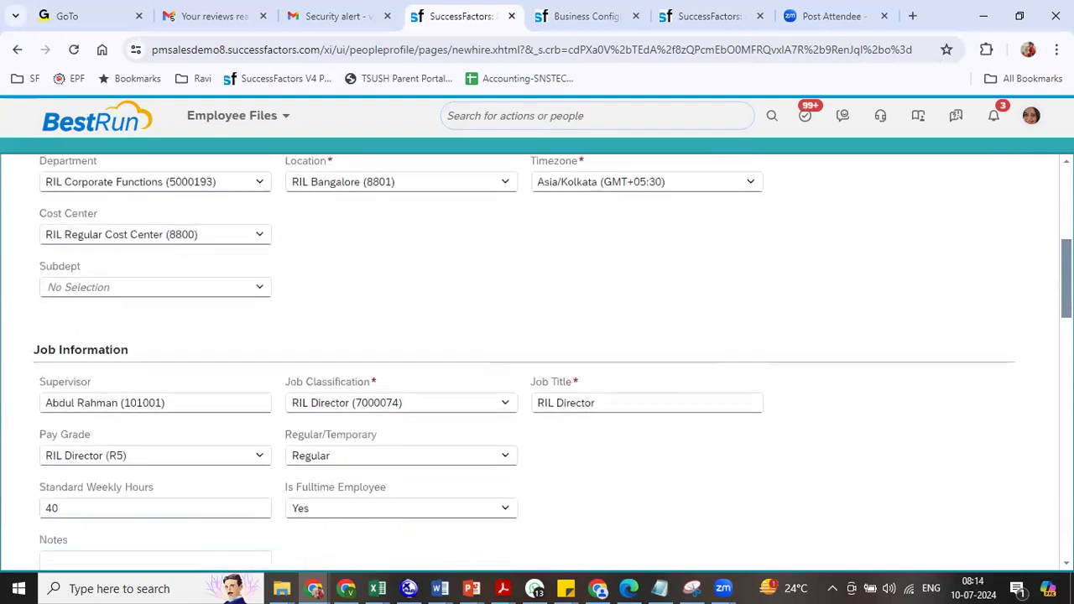
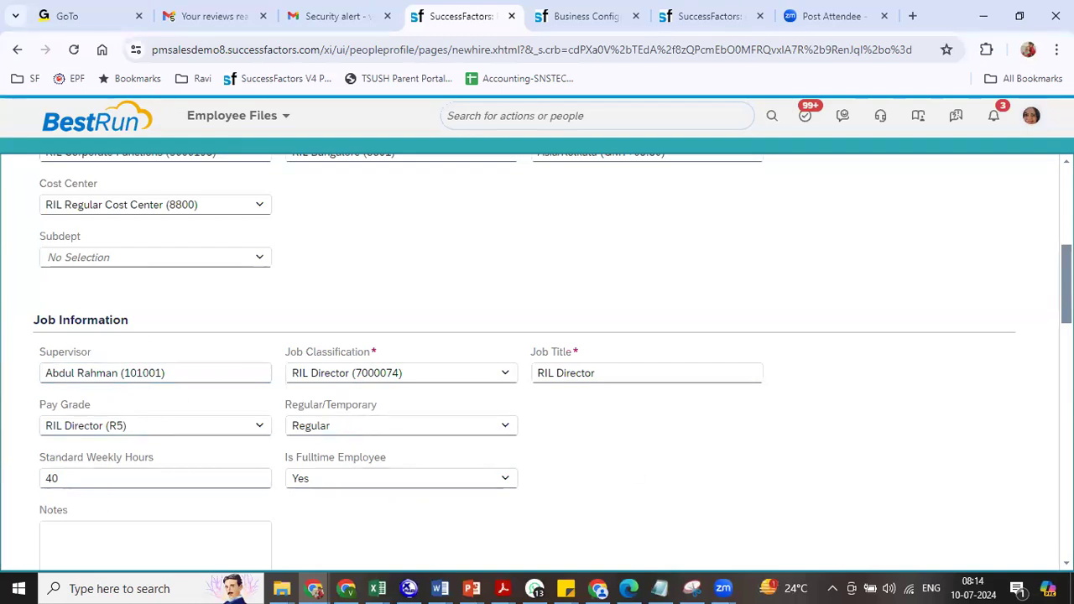
# - Copy the Hire Date Jan 01, 2024 into the First Date Worked field
pyautogui.scroll(-3, 554, 361)
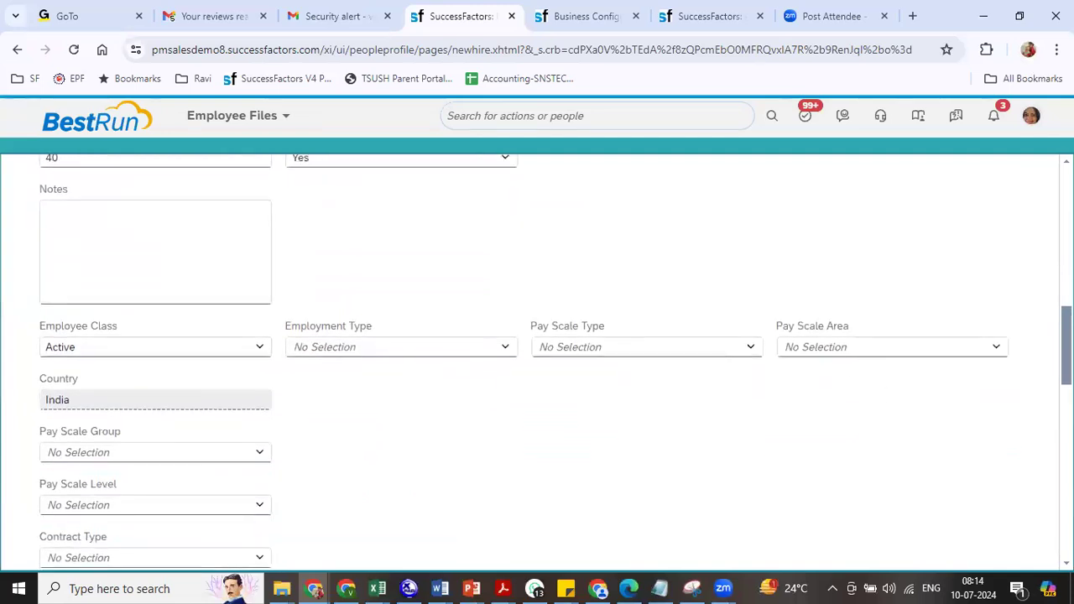
pyautogui.scroll(-3, 537, 361)
pyautogui.scroll(-3, 537, 361)
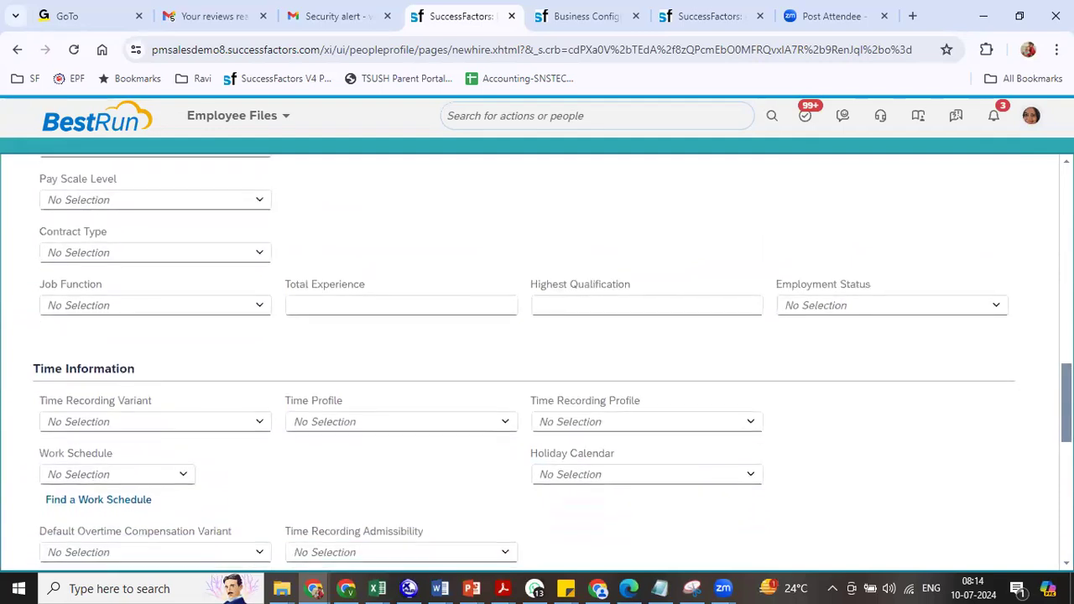
pyautogui.scroll(-1, 537, 361)
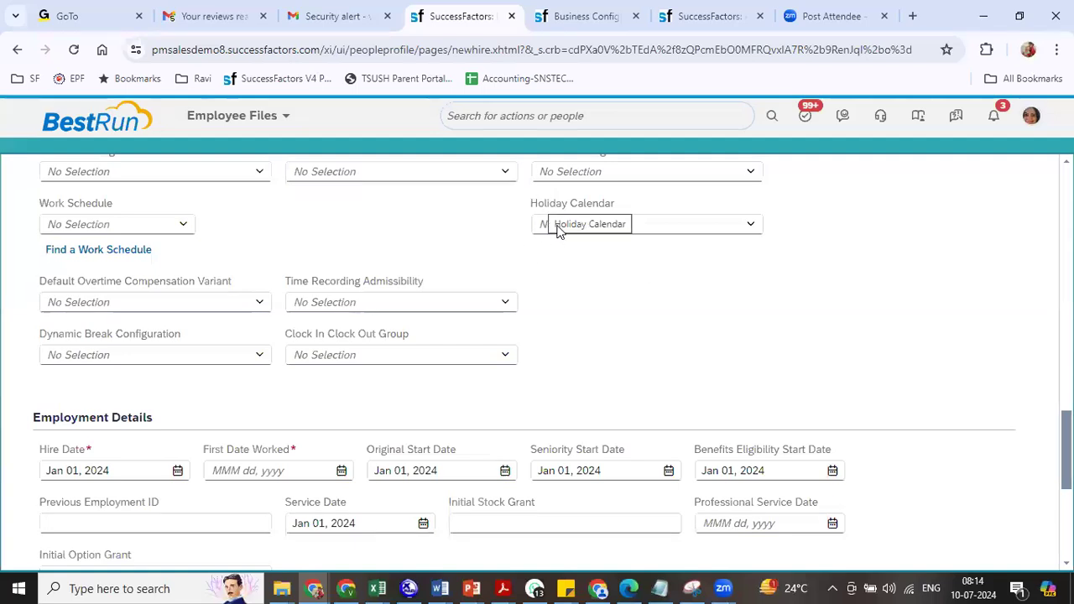
pyautogui.scroll(-2, 916, 456)
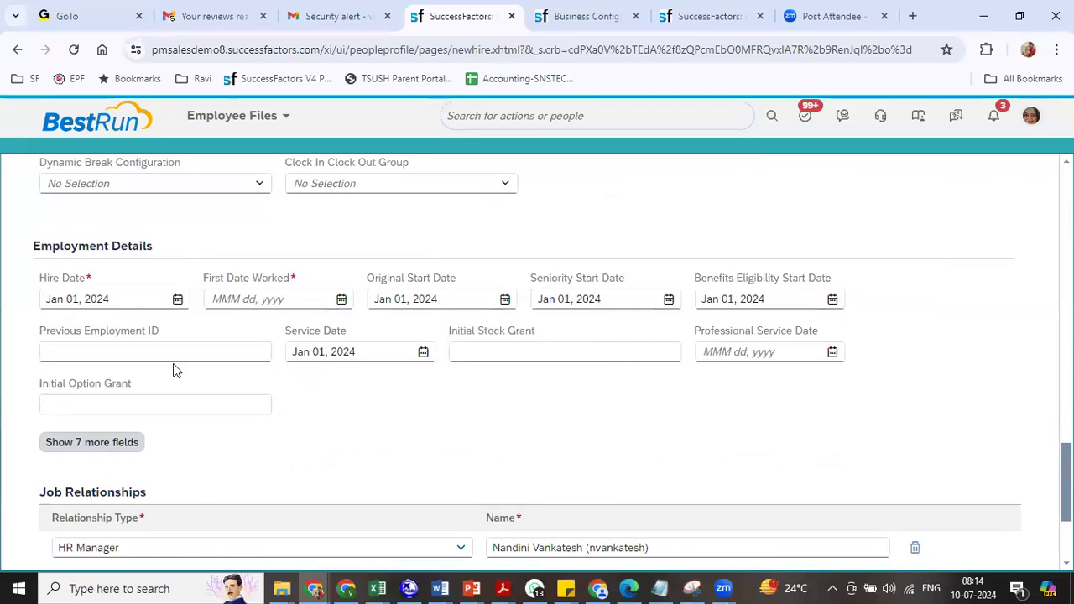
pyautogui.tripleClick(123, 299)
pyautogui.hotkey('ctrl', 'c')
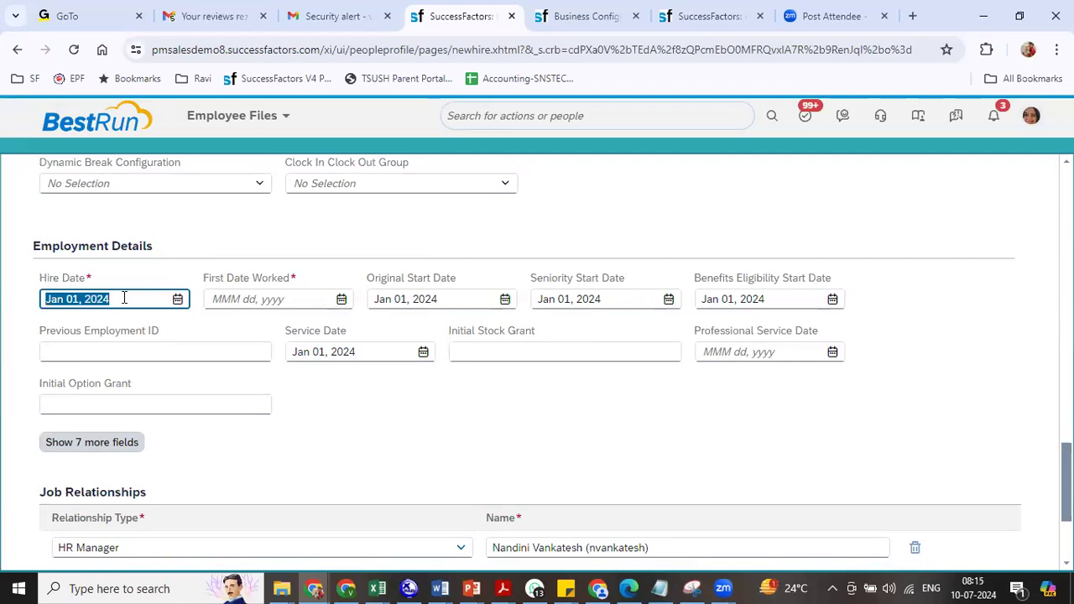
pyautogui.click(294, 303)
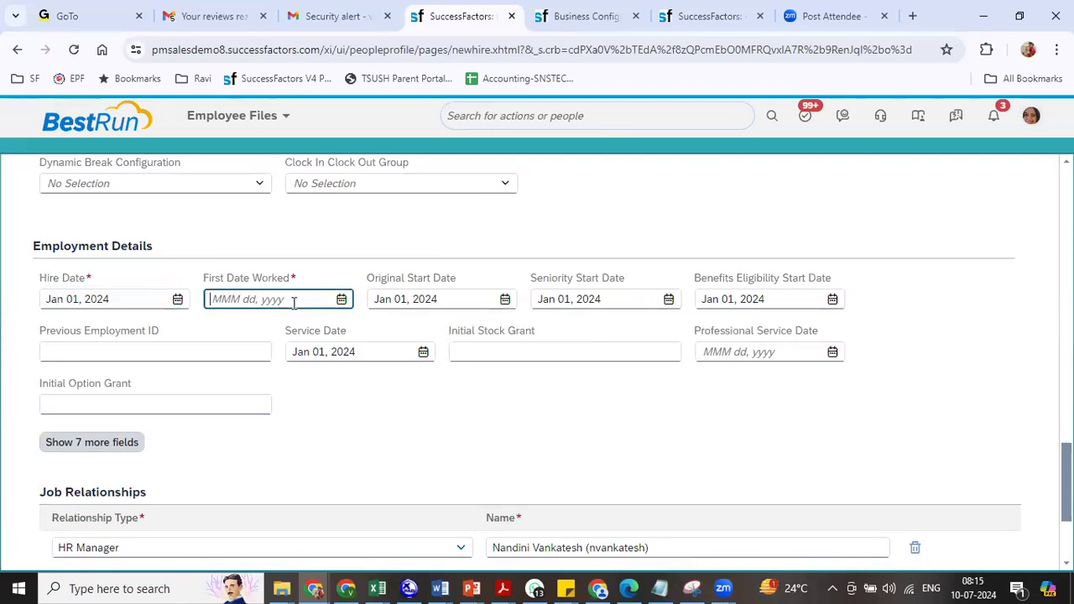
pyautogui.hotkey('ctrl', 'v')
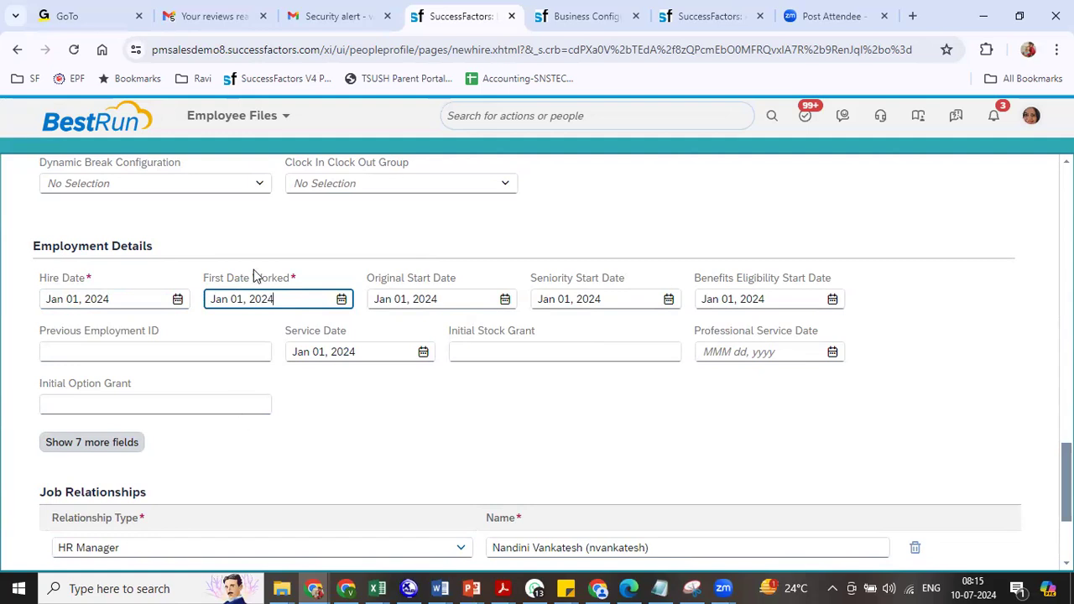
pyautogui.scroll(-3, 537, 361)
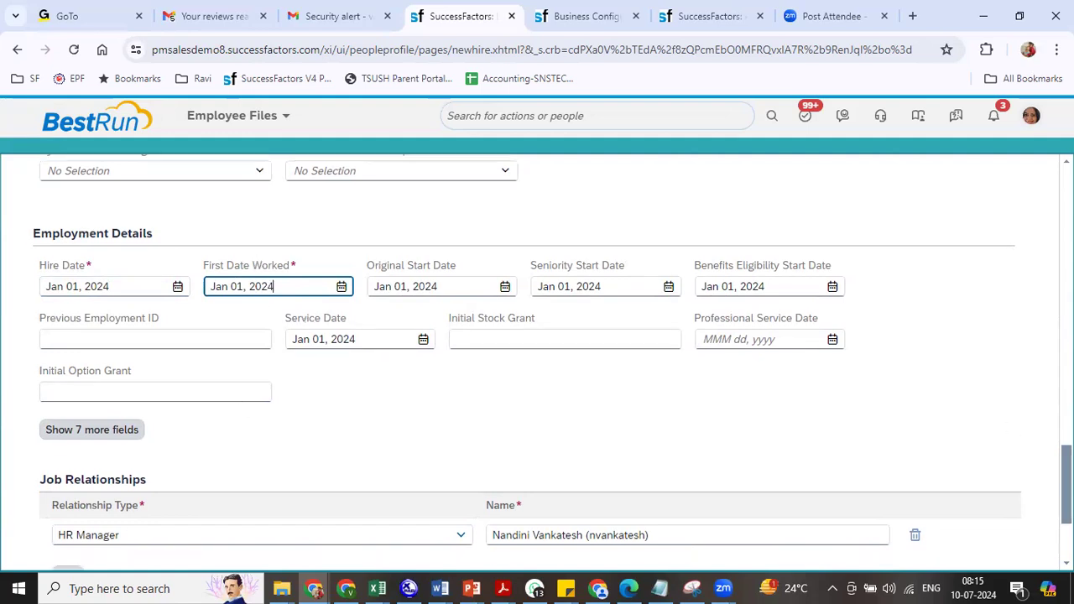
# - Try to continue the new-hire form and dismiss the invalid Business Unit and Division error
pyautogui.click(82, 490)
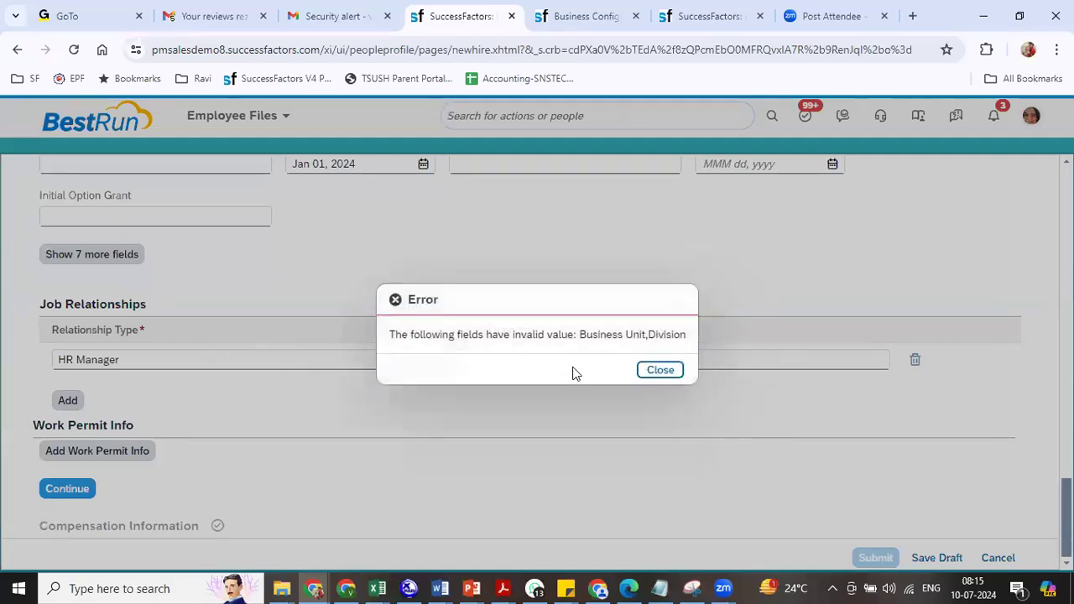
pyautogui.click(661, 371)
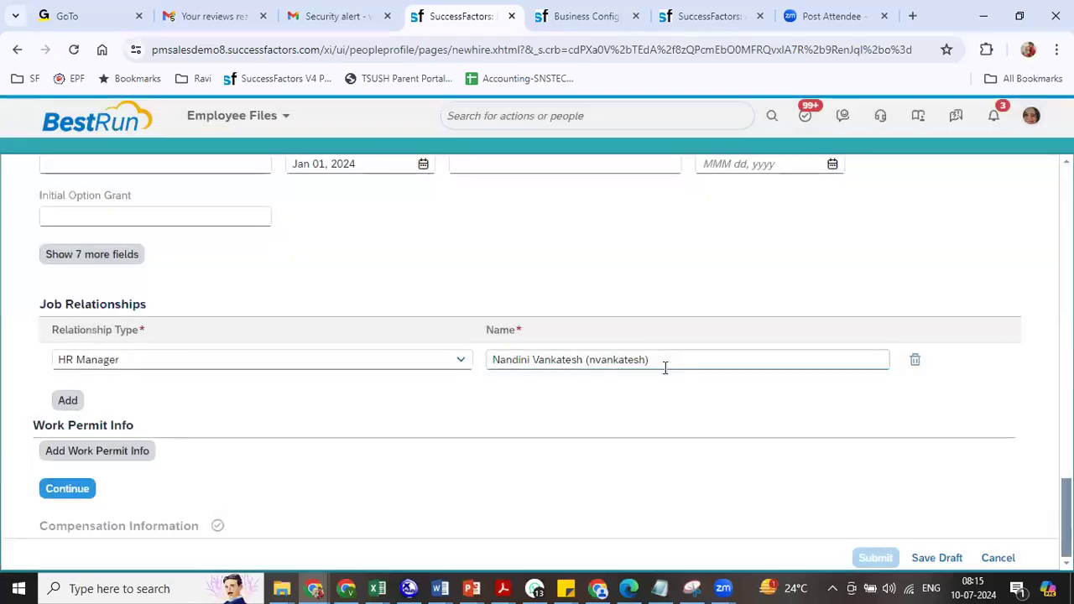
pyautogui.scroll(15, 552, 364)
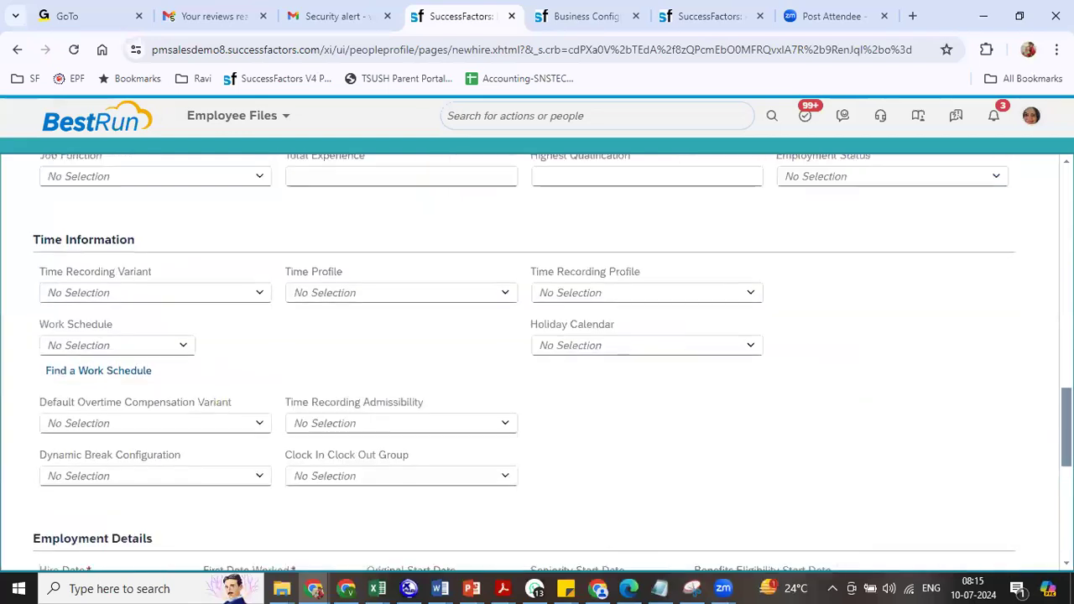
pyautogui.scroll(6, 552, 363)
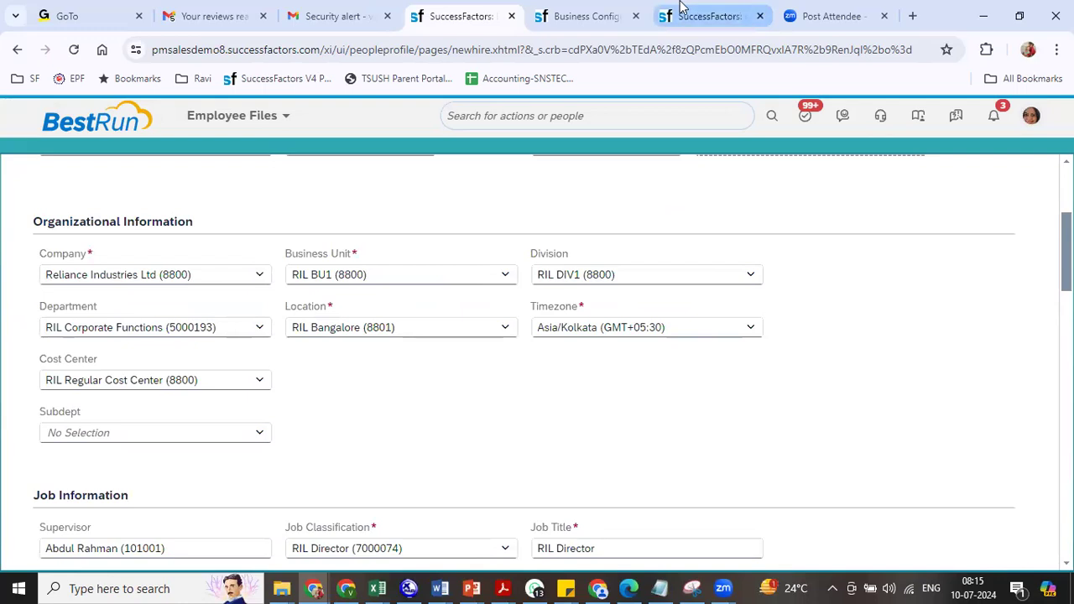
# - Check the jobInfo field settings in Business Config, then duplicate the company settings tab
pyautogui.click(594, 16)
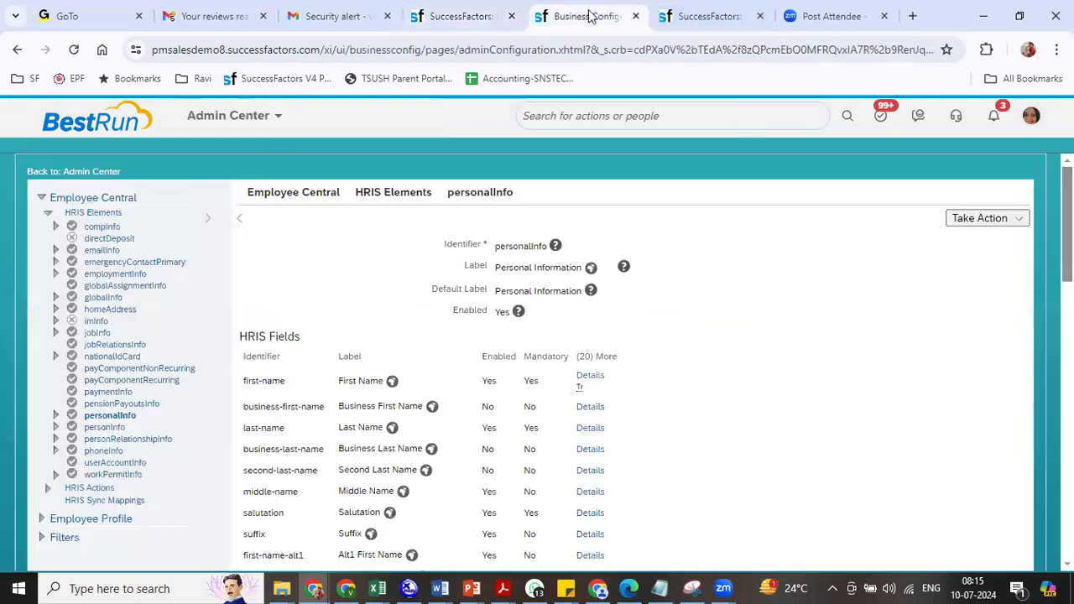
pyautogui.click(103, 336)
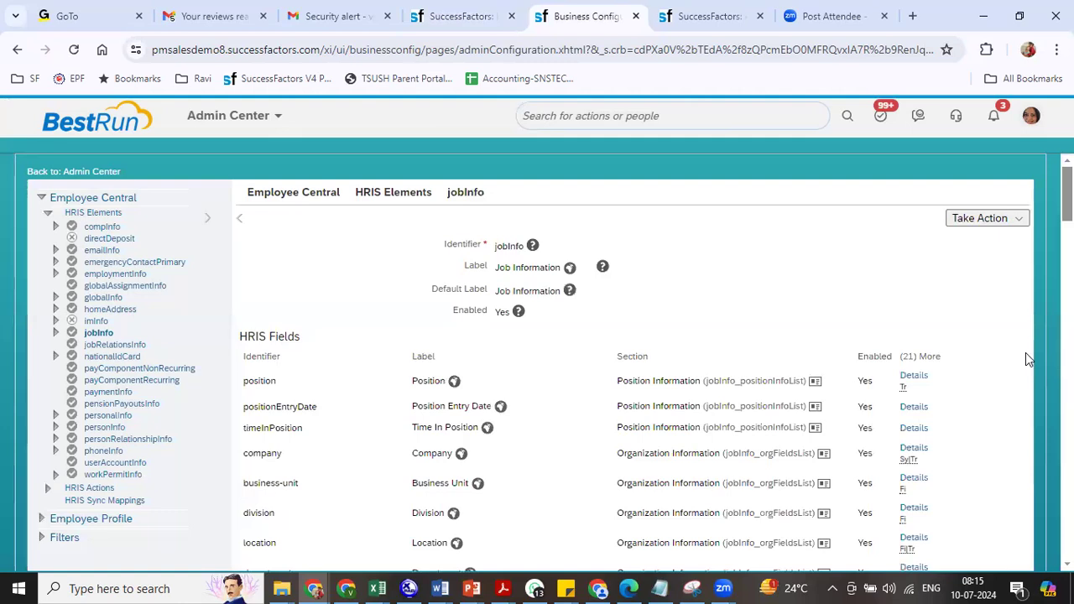
pyautogui.click(710, 16)
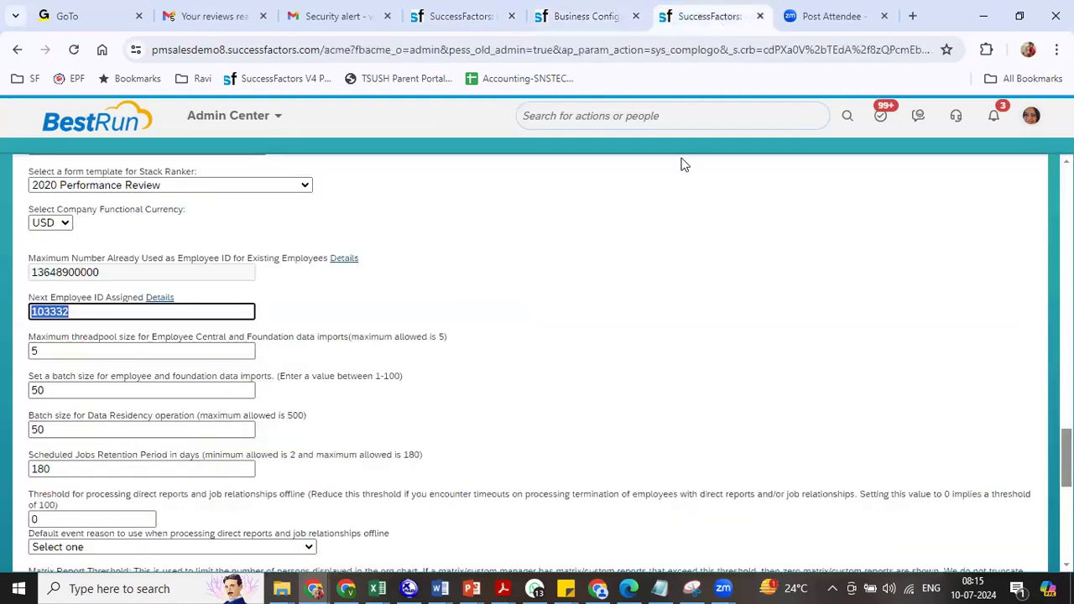
pyautogui.rightClick(696, 17)
pyautogui.click(748, 161)
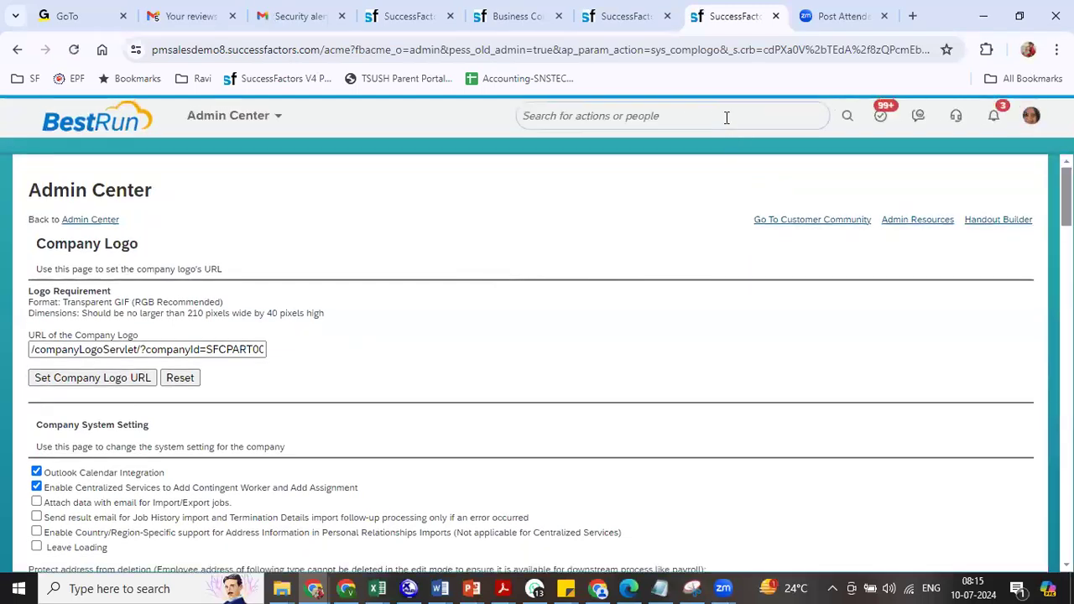
# - Open the Business Unit object definition through Configure Object Definitions
pyautogui.click(725, 117)
pyautogui.write('co')
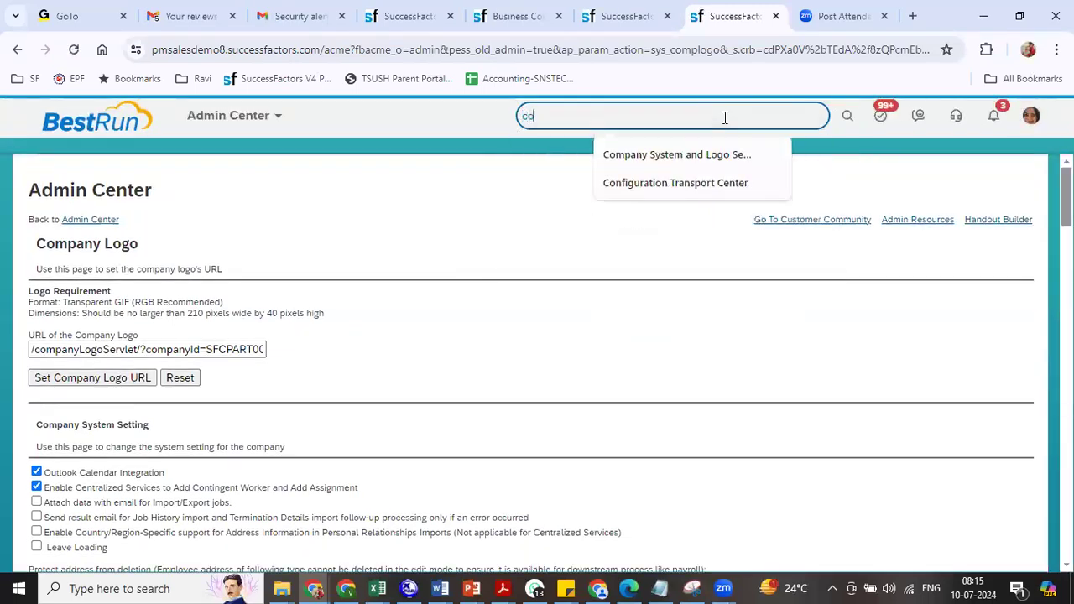
pyautogui.write('n obj def')
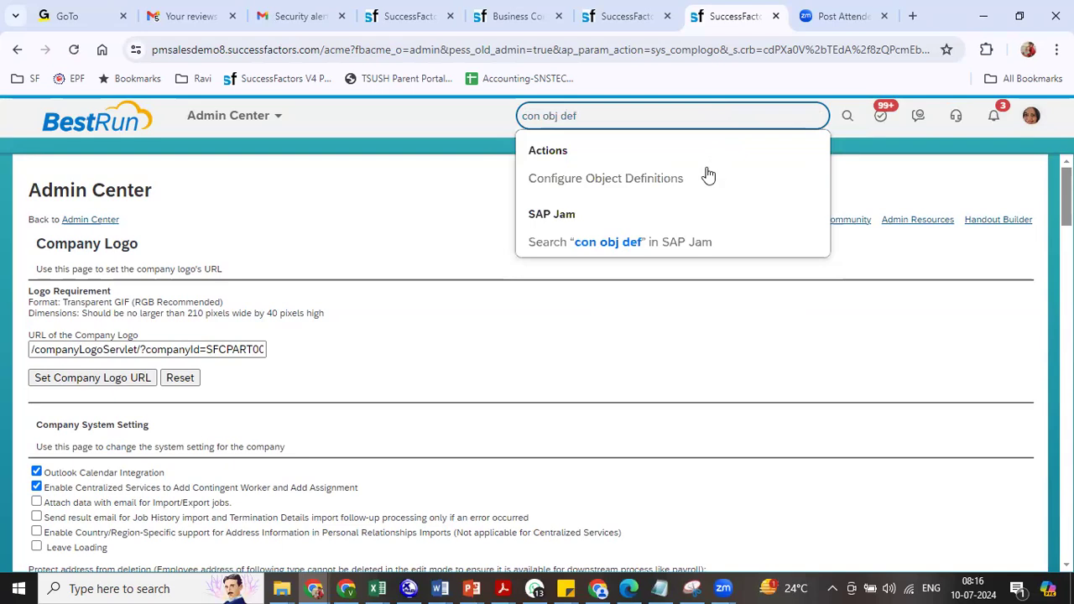
pyautogui.click(664, 185)
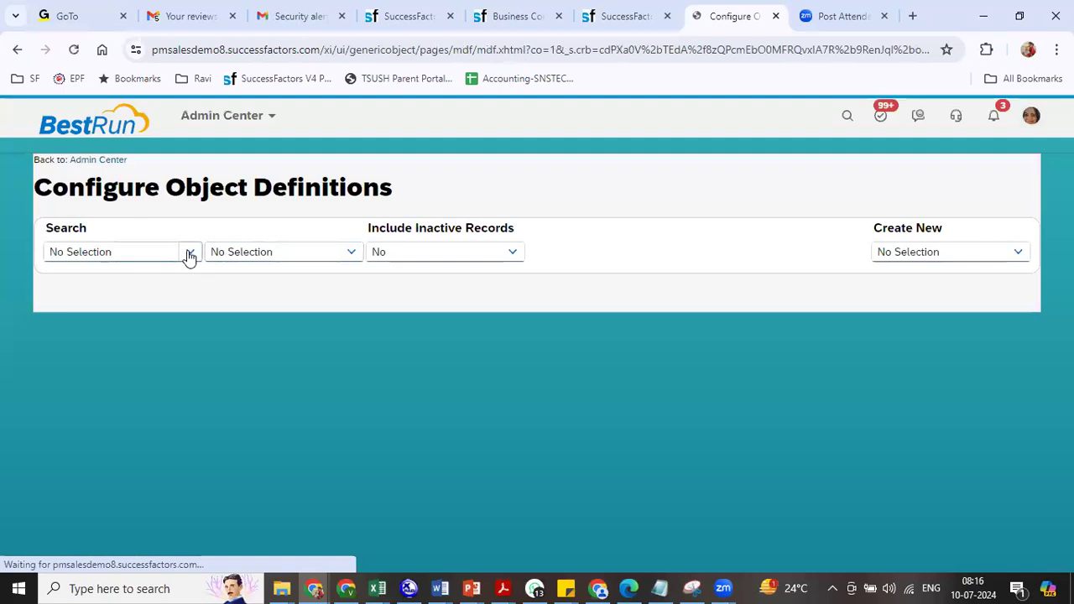
pyautogui.click(190, 255)
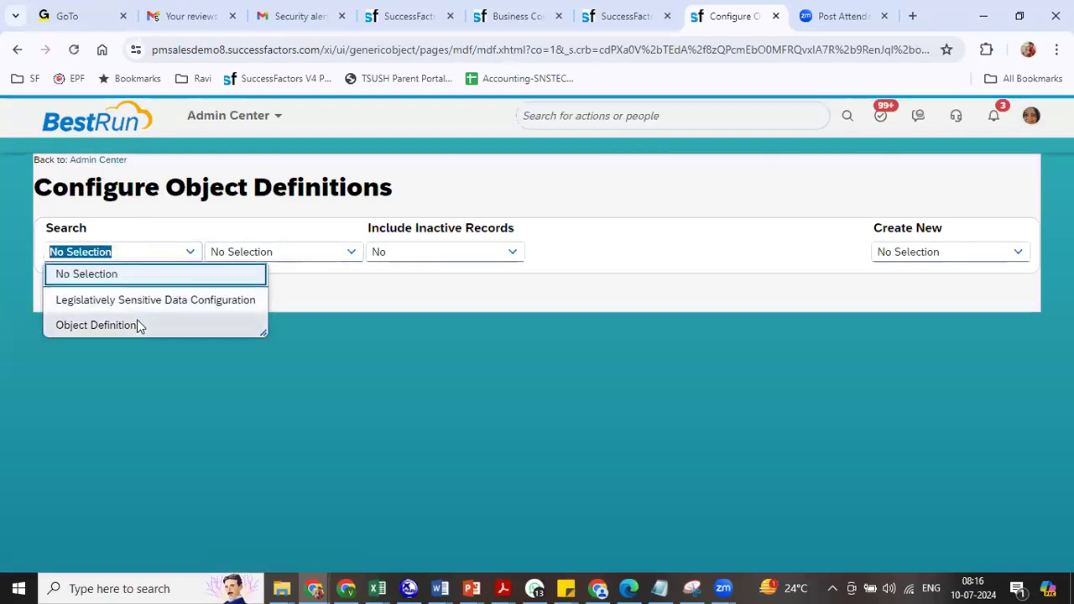
pyautogui.click(137, 325)
pyautogui.click(272, 252)
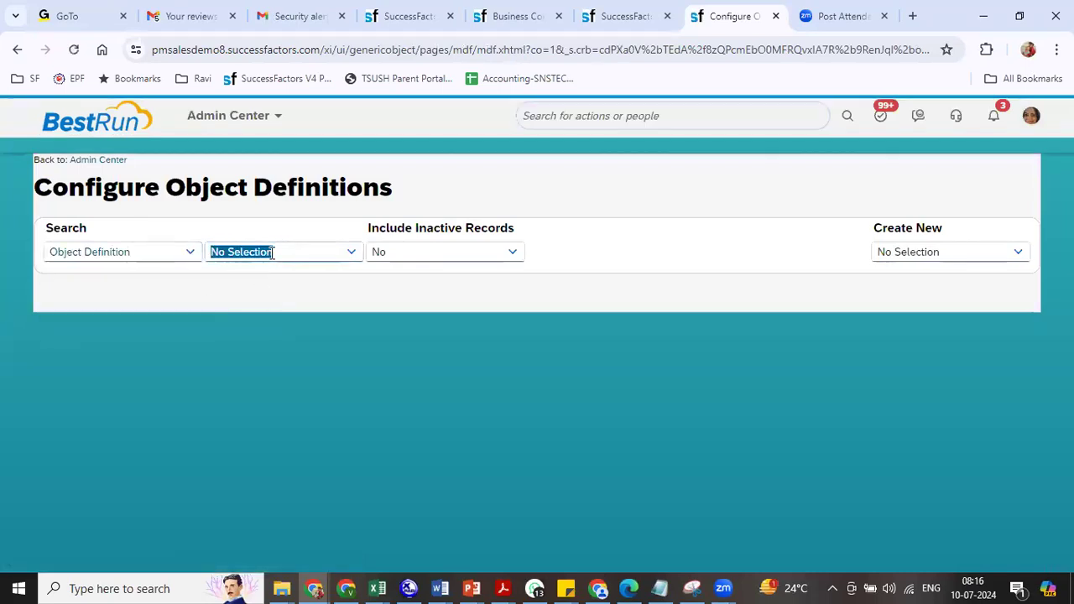
pyautogui.write('busi')
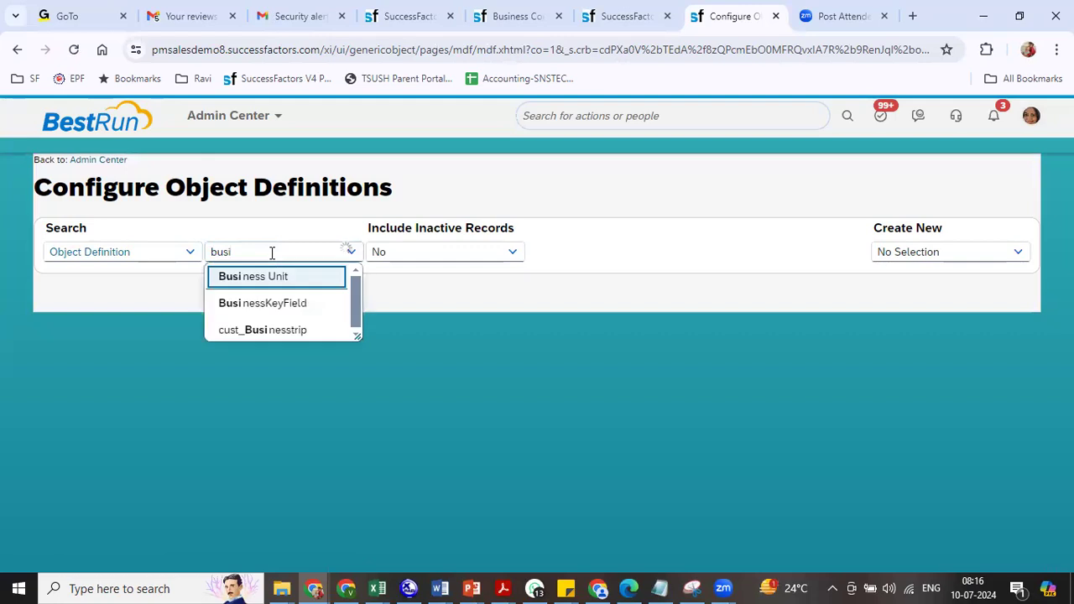
pyautogui.click(269, 277)
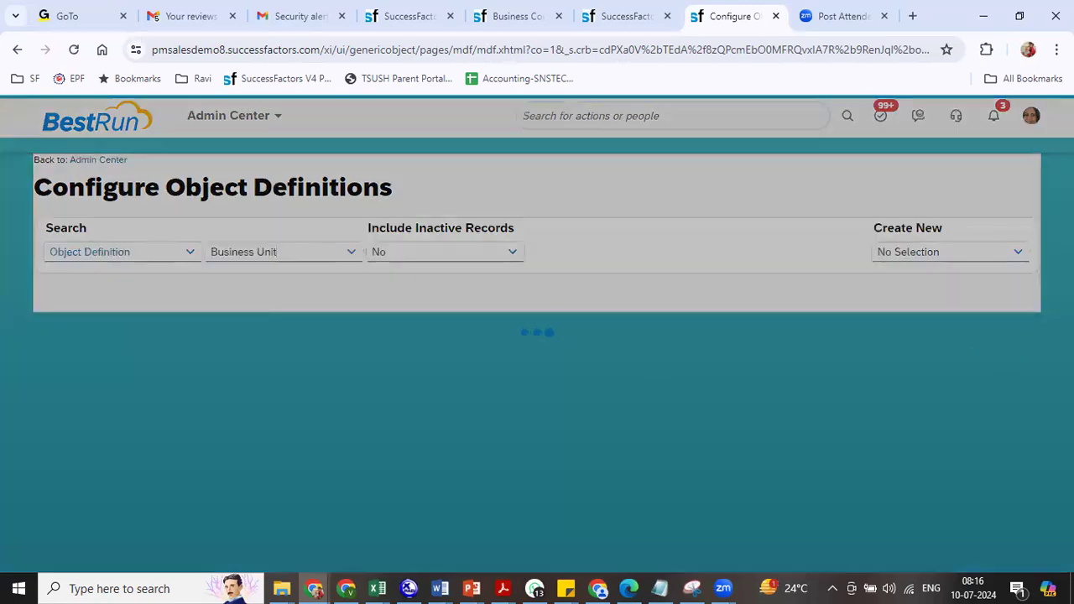
pyautogui.scroll(-8, 537, 353)
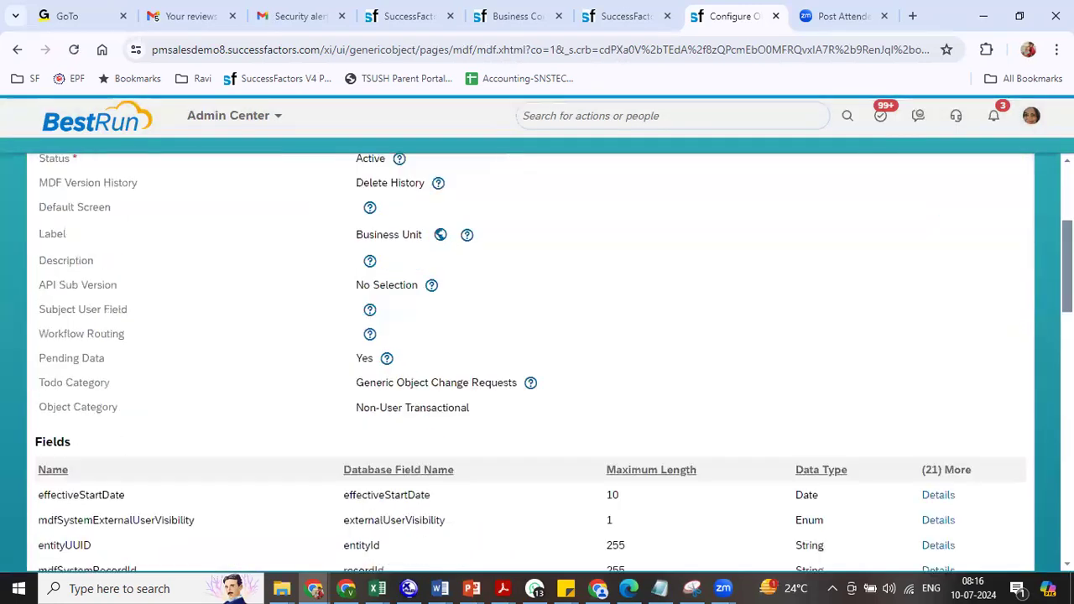
pyautogui.scroll(-2, 537, 352)
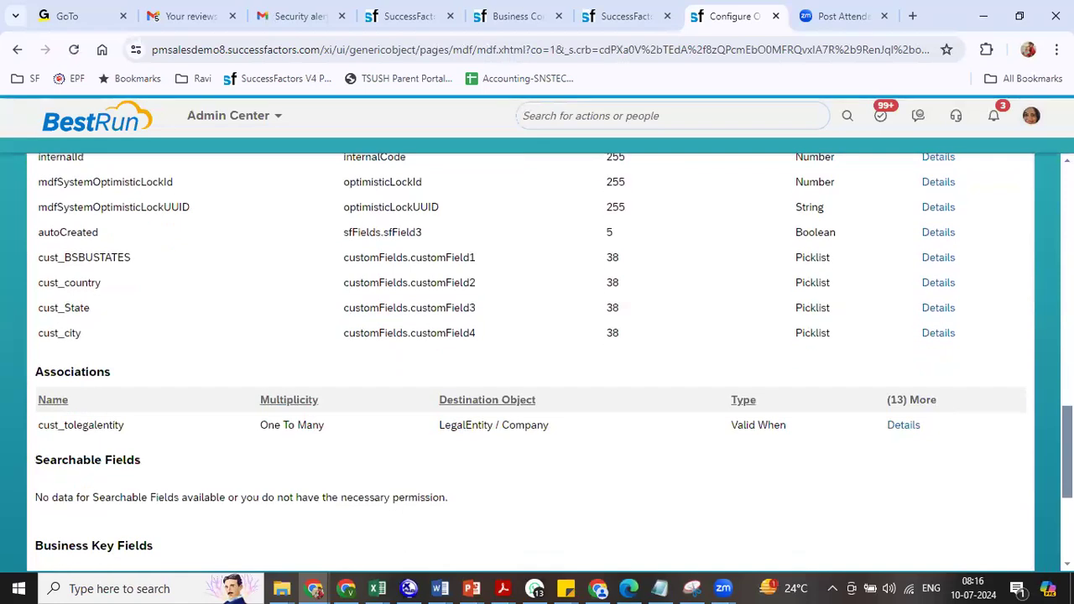
pyautogui.scroll(-1, 538, 353)
pyautogui.scroll(7, 537, 352)
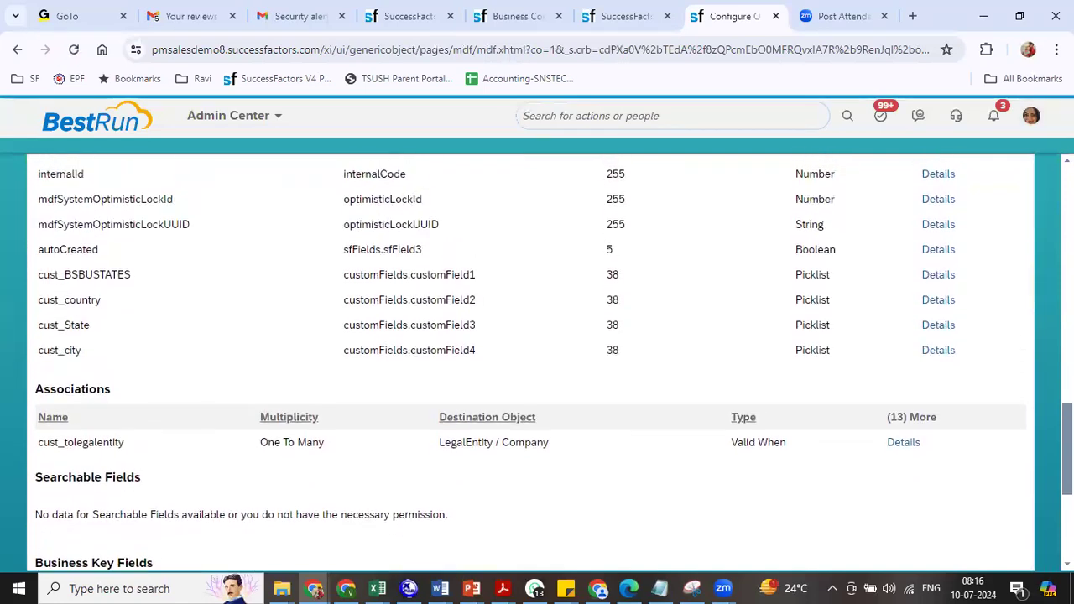
pyautogui.scroll(5, 537, 352)
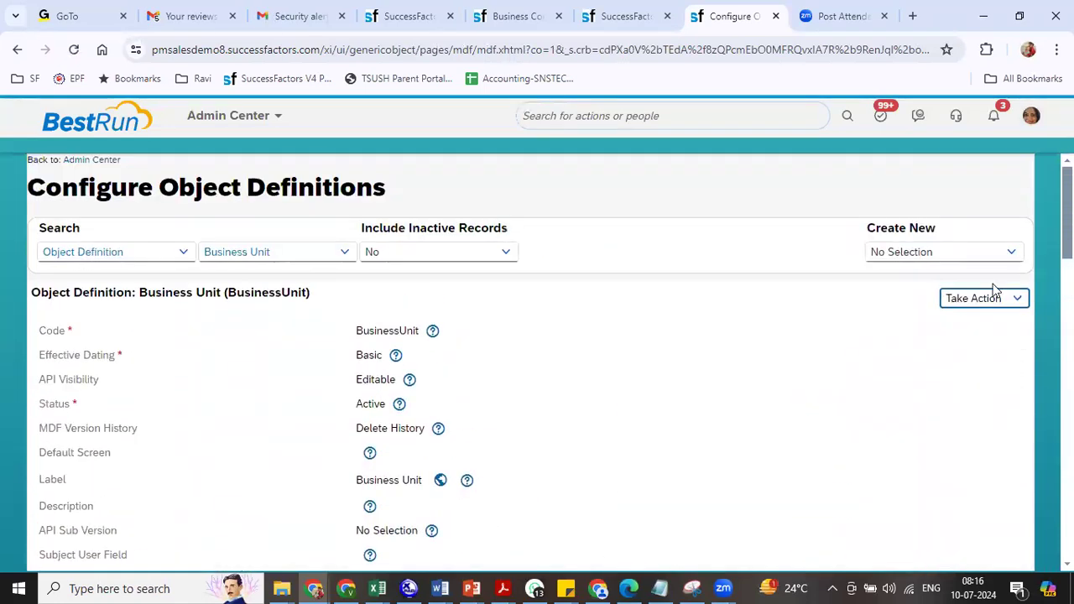
# - In Make Correction, delete the State and cust_city fields from Business Unit and save
pyautogui.click(990, 299)
pyautogui.click(938, 320)
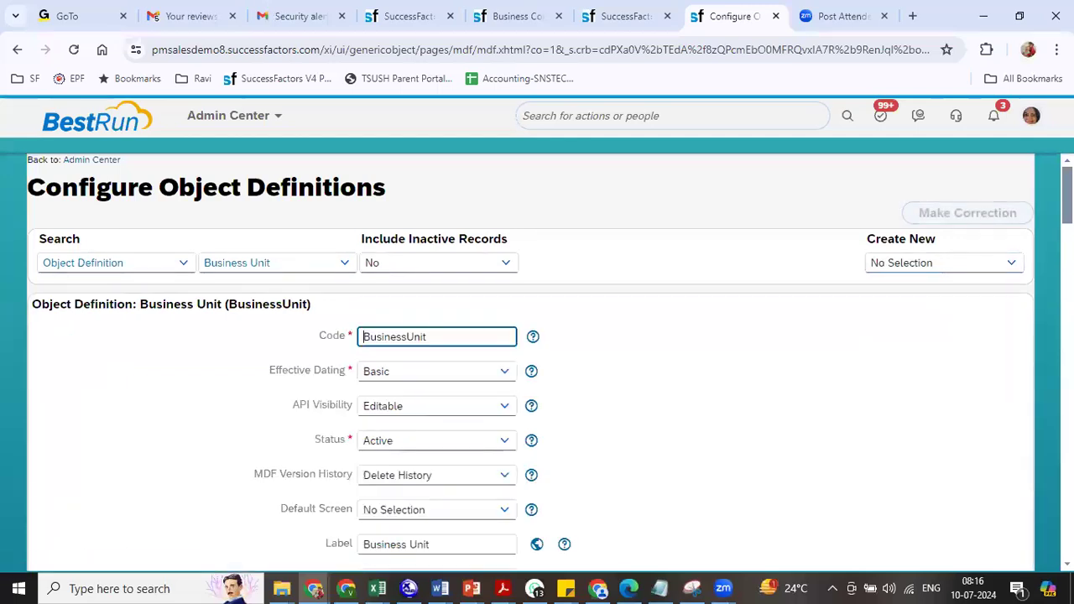
pyautogui.scroll(-15, 537, 353)
pyautogui.scroll(-1, 537, 361)
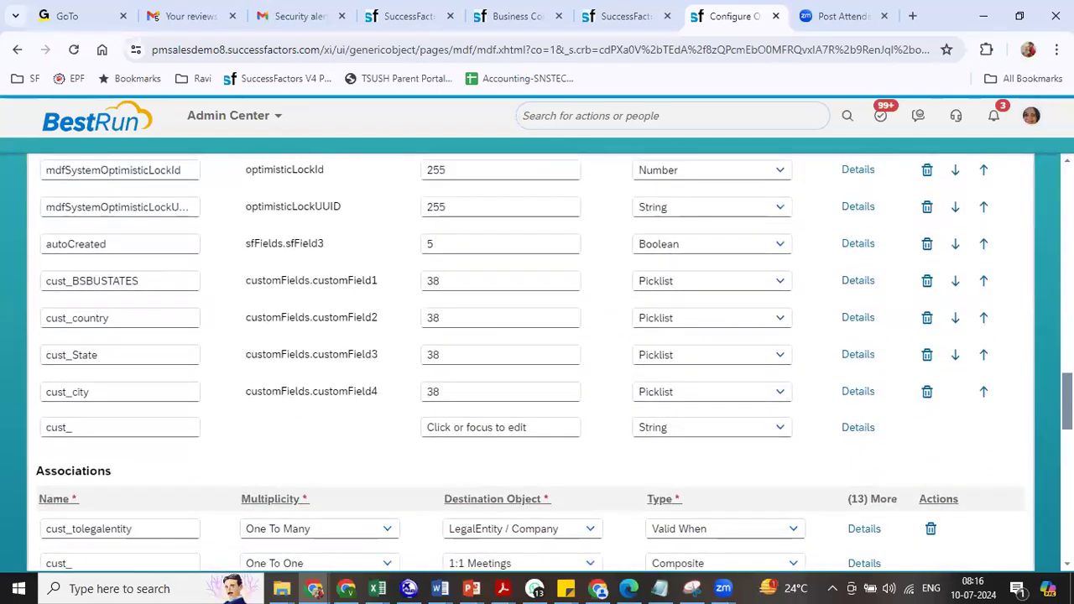
pyautogui.click(928, 284)
pyautogui.click(928, 284)
pyautogui.click(928, 282)
pyautogui.click(928, 282)
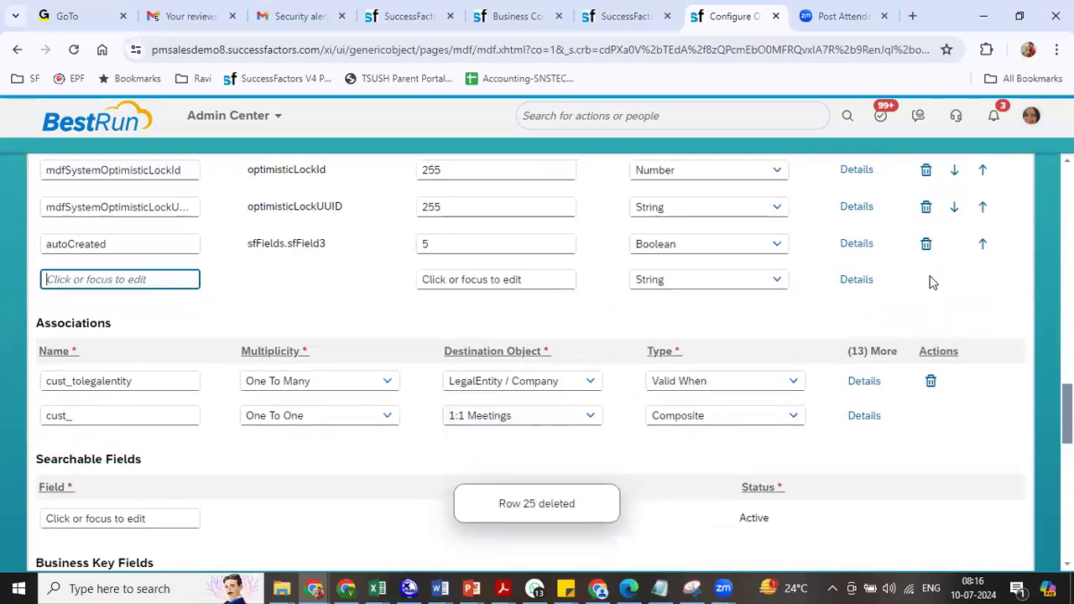
pyautogui.scroll(5, 538, 361)
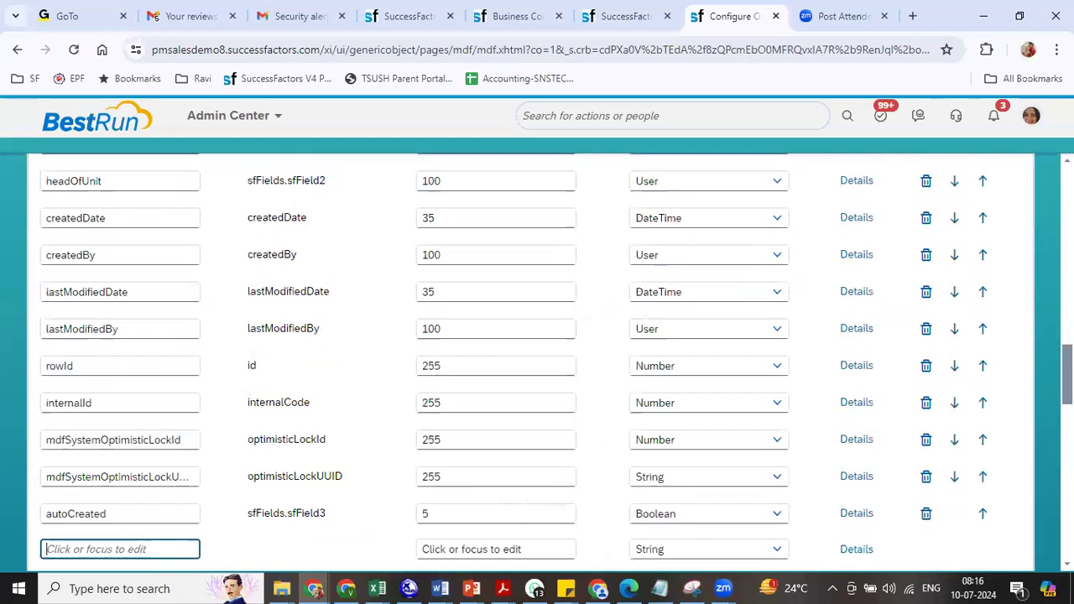
pyautogui.scroll(-3, 537, 361)
pyautogui.scroll(-15, 1002, 541)
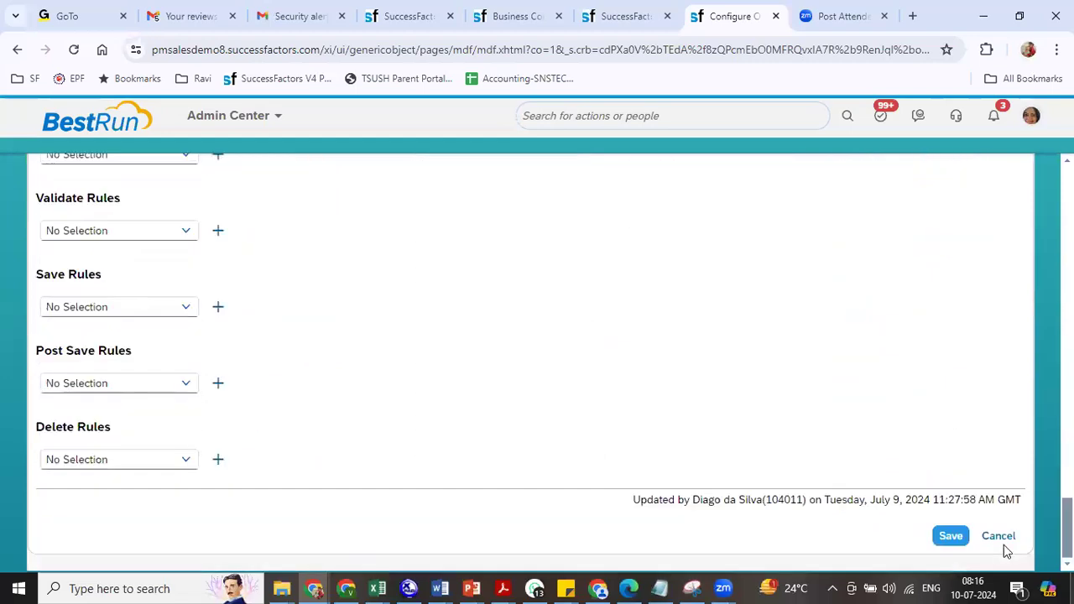
pyautogui.click(951, 535)
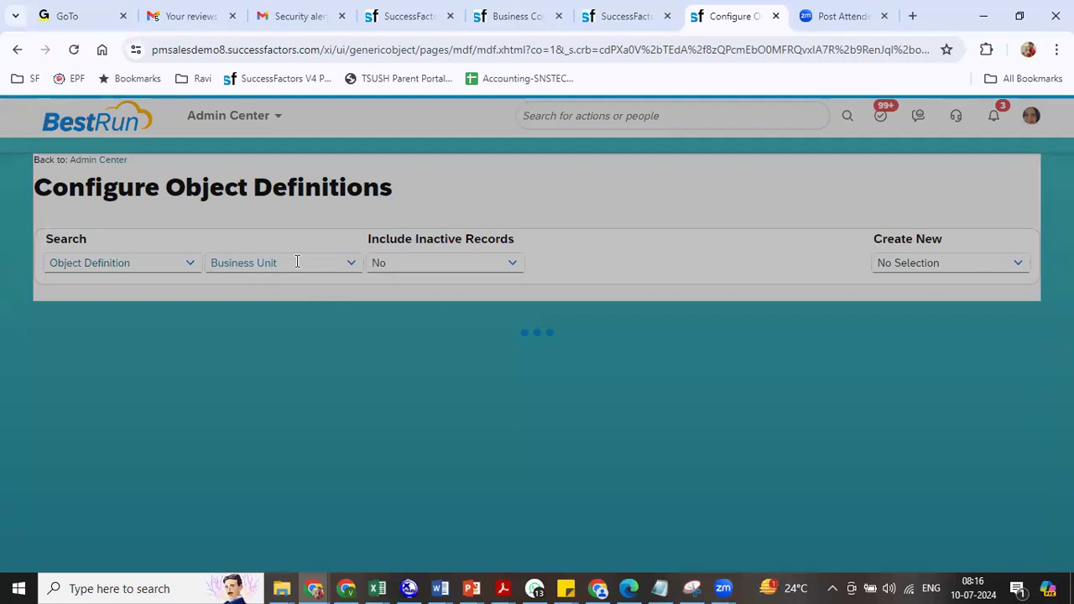
pyautogui.write('d')
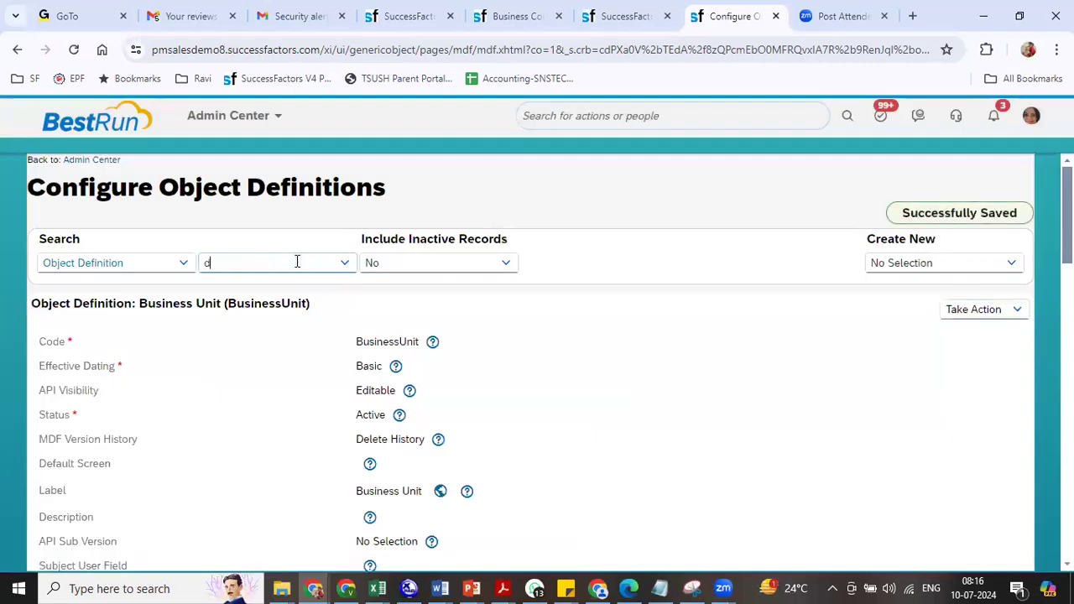
pyautogui.write('ivi')
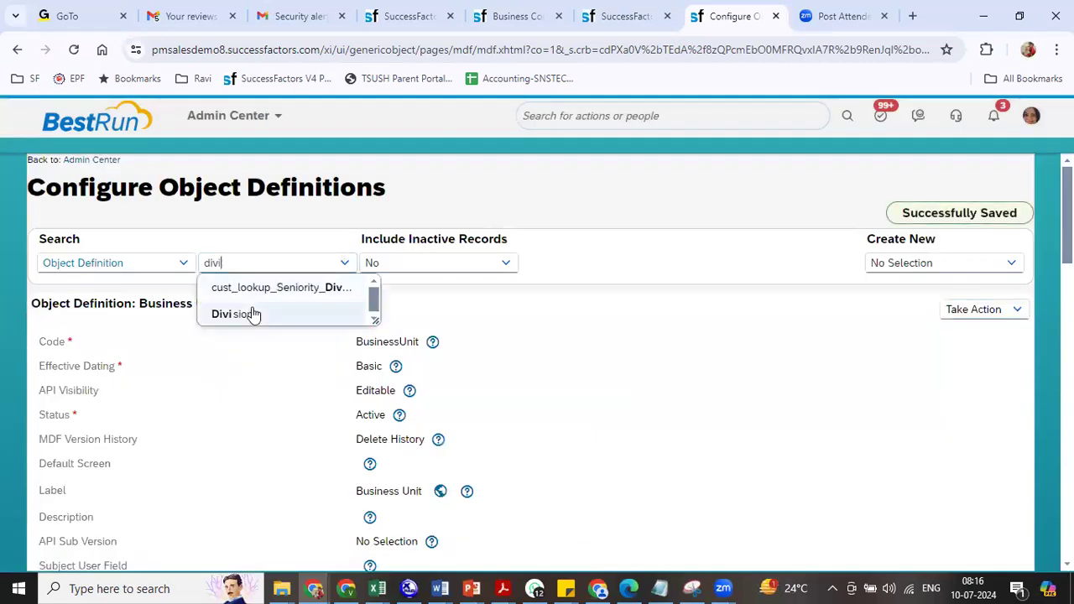
# - Open the Division object definition in Make Correction mode
pyautogui.click(252, 311)
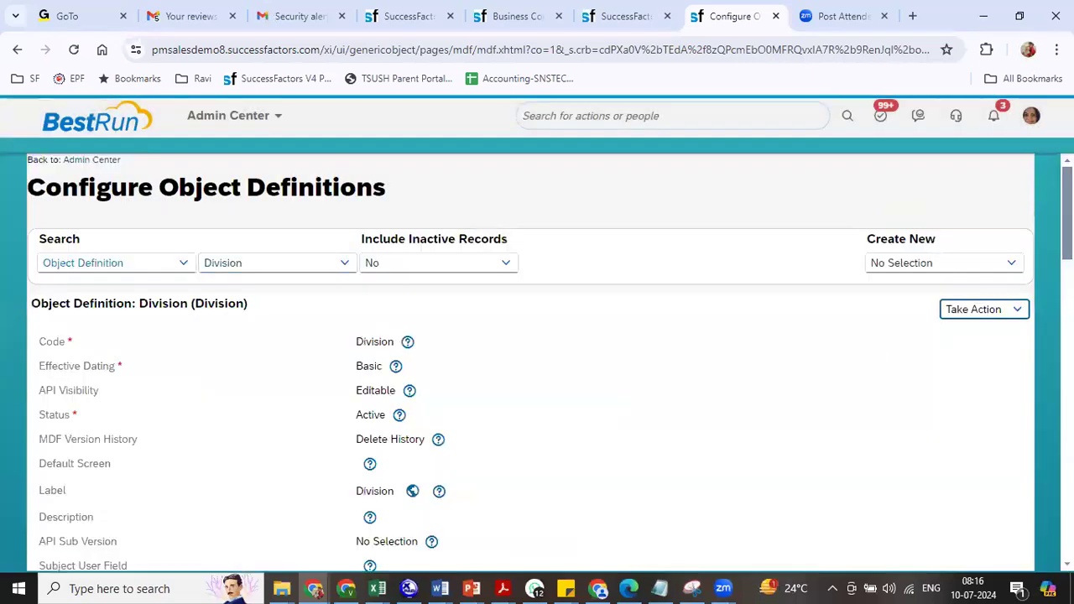
pyautogui.scroll(-15, 537, 361)
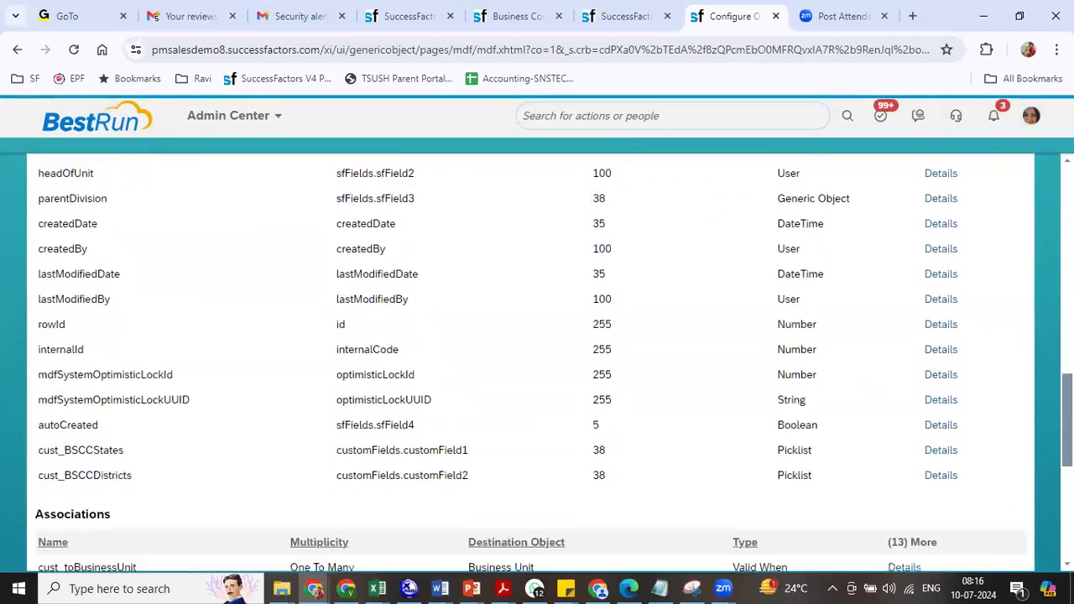
pyautogui.scroll(-1, 537, 361)
pyautogui.scroll(15, 1024, 300)
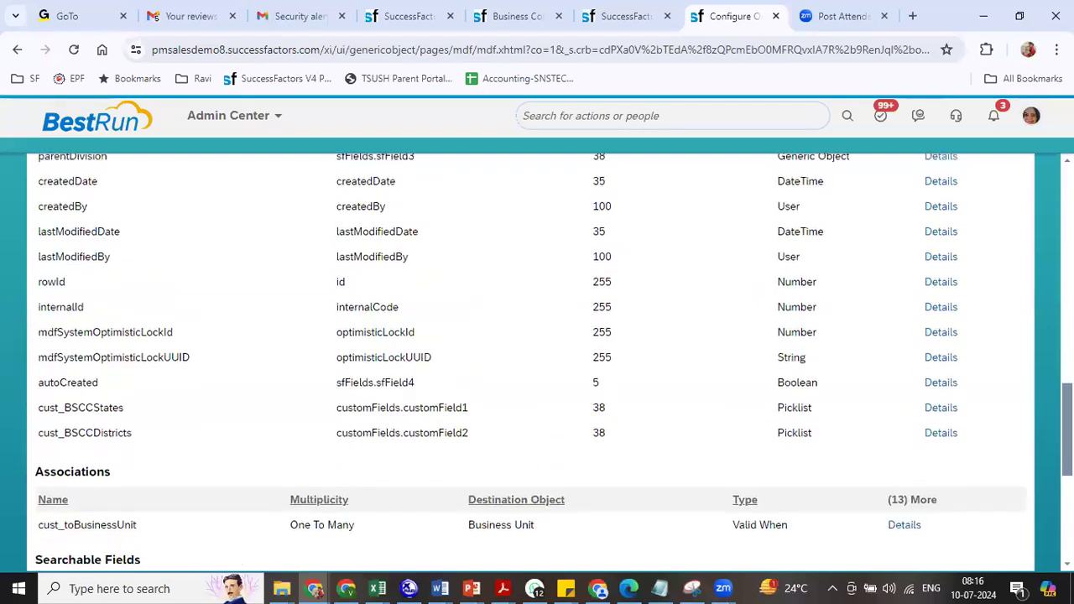
pyautogui.click(996, 310)
pyautogui.click(959, 318)
pyautogui.click(965, 315)
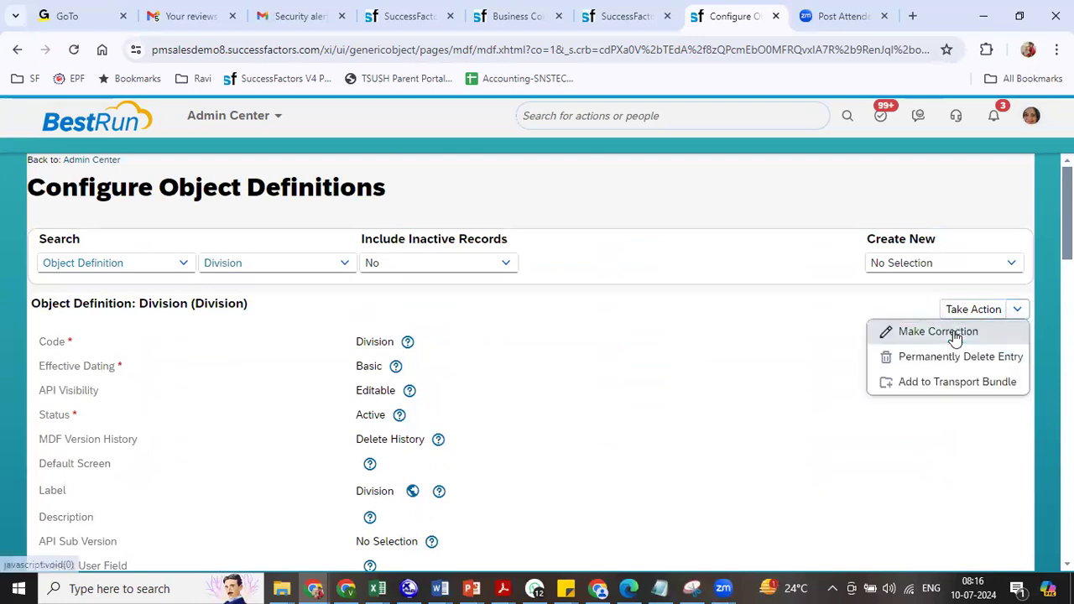
pyautogui.click(954, 334)
# - Delete the cust_BSCCStates and cust_BSCCDistricts fields from Division and save
pyautogui.scroll(-5, 537, 361)
pyautogui.scroll(-12, 537, 361)
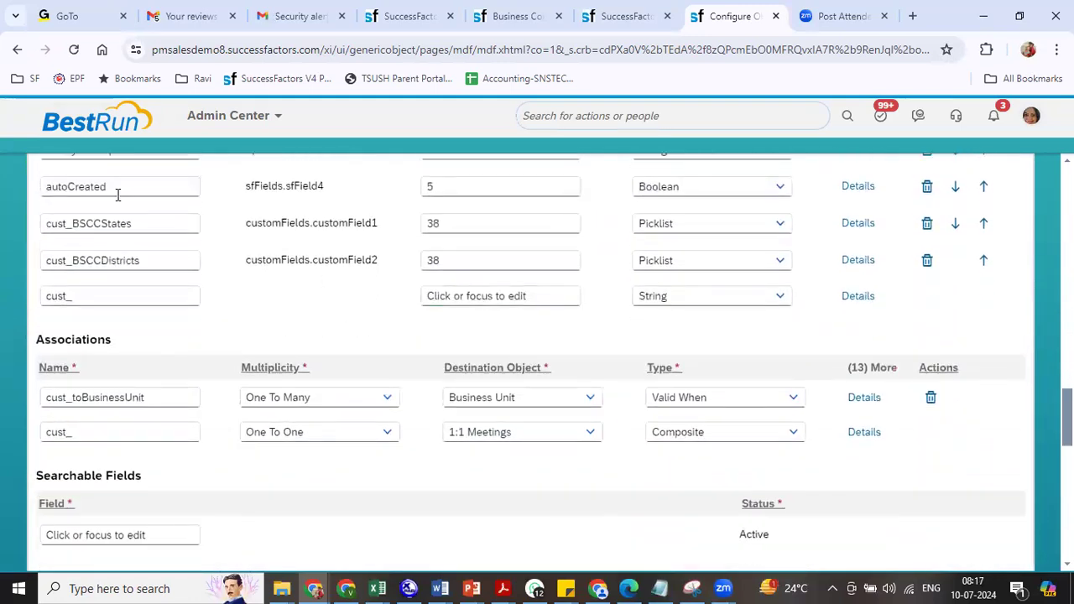
pyautogui.click(928, 224)
pyautogui.click(928, 224)
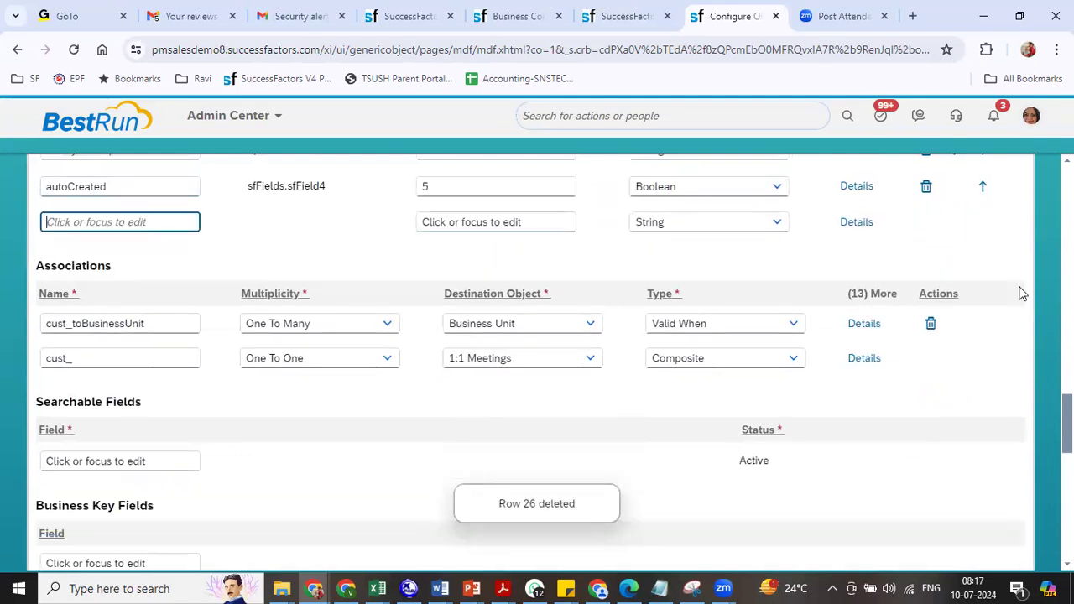
pyautogui.scroll(-10, 537, 361)
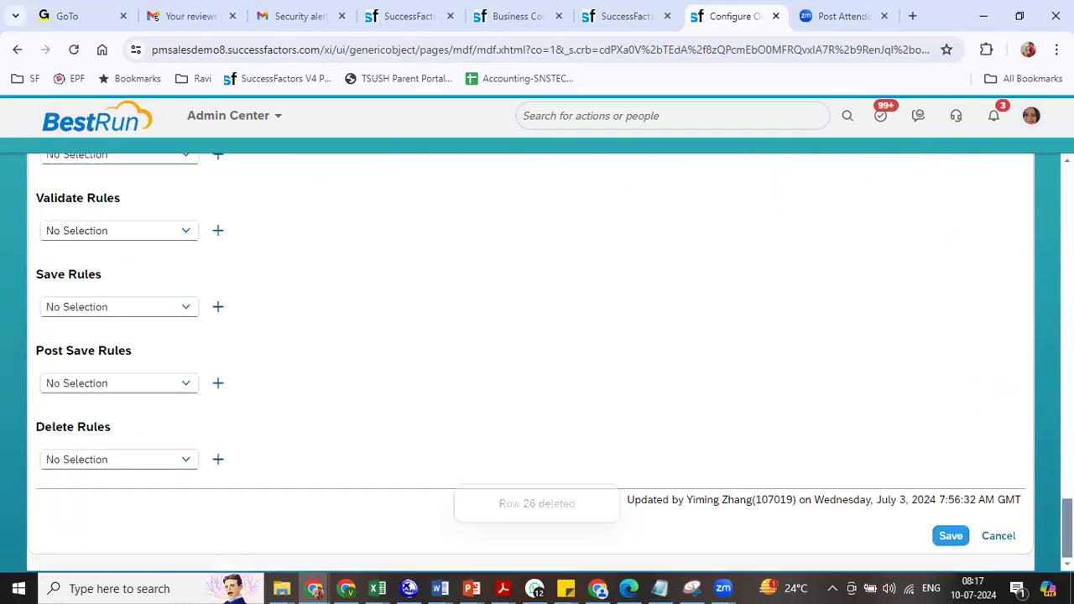
pyautogui.click(951, 536)
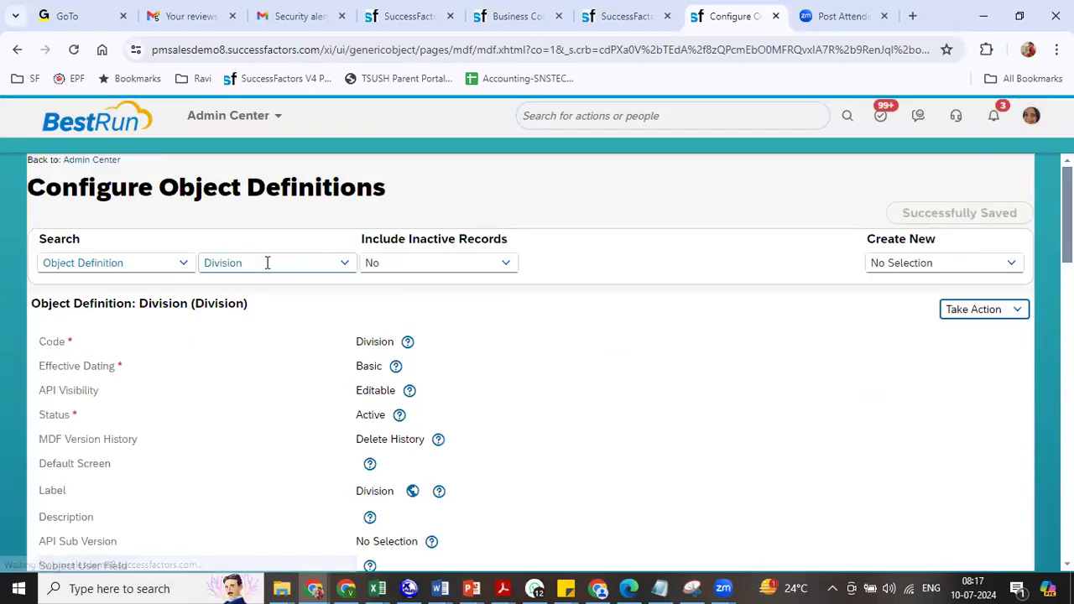
pyautogui.click(267, 262)
# - Look up 'depart' and review the Department object definition's fields
pyautogui.write('d')
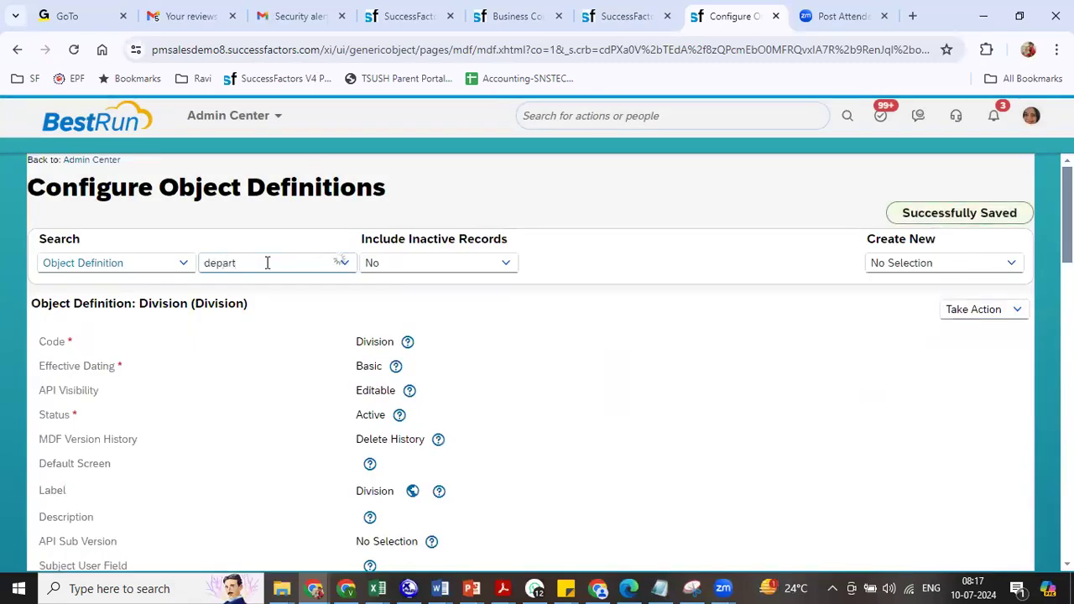
pyautogui.write('epart')
pyautogui.click(268, 347)
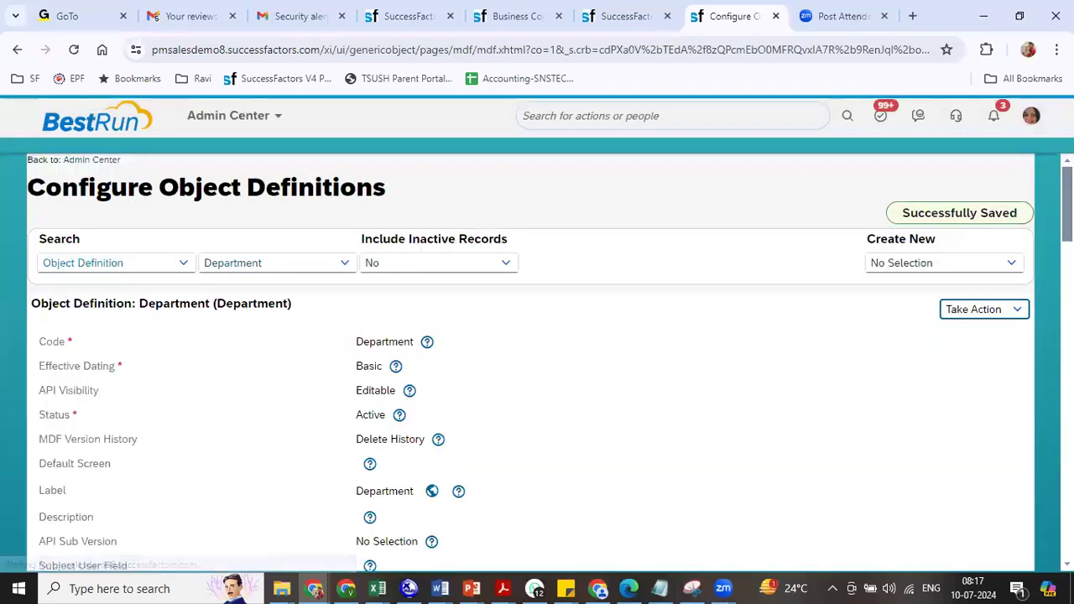
pyautogui.scroll(-15, 537, 361)
pyautogui.scroll(1, 537, 361)
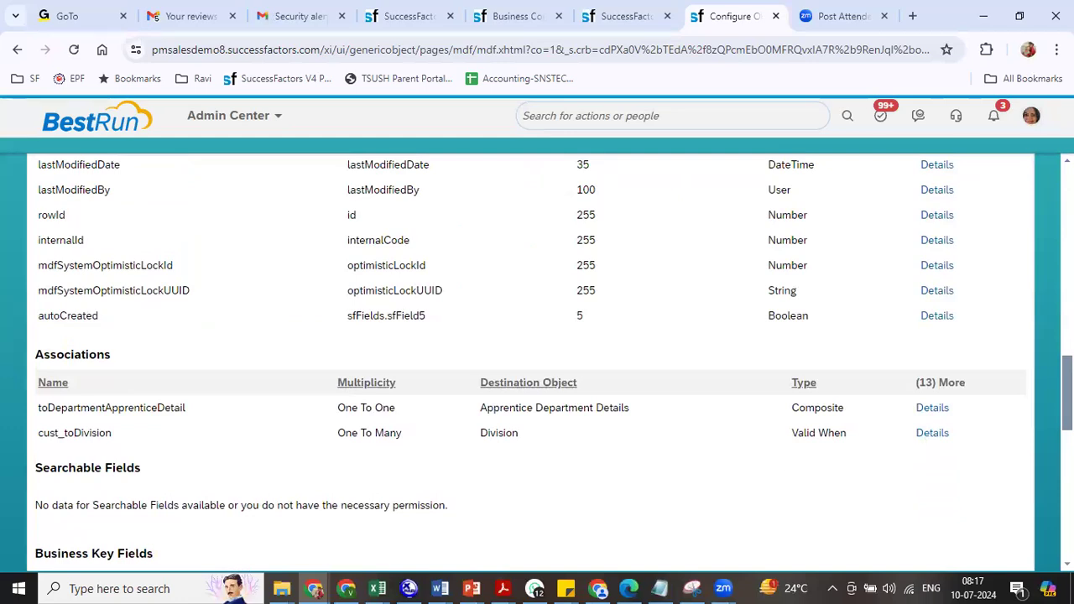
pyautogui.scroll(10, 537, 361)
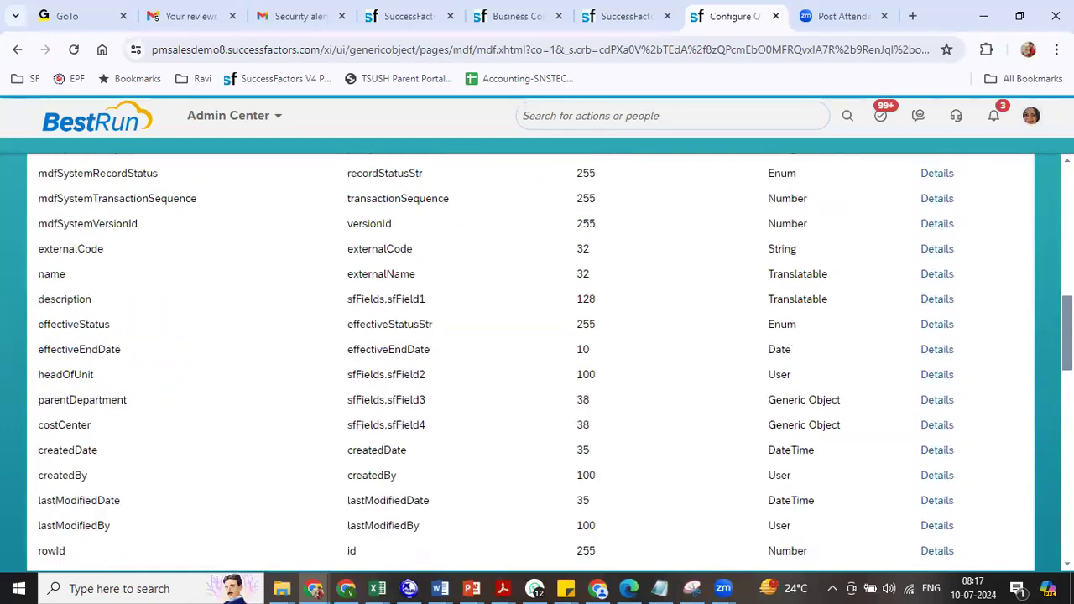
pyautogui.click(290, 258)
# - Open the Cost Center object definition in Make Correction mode
pyautogui.write('cost')
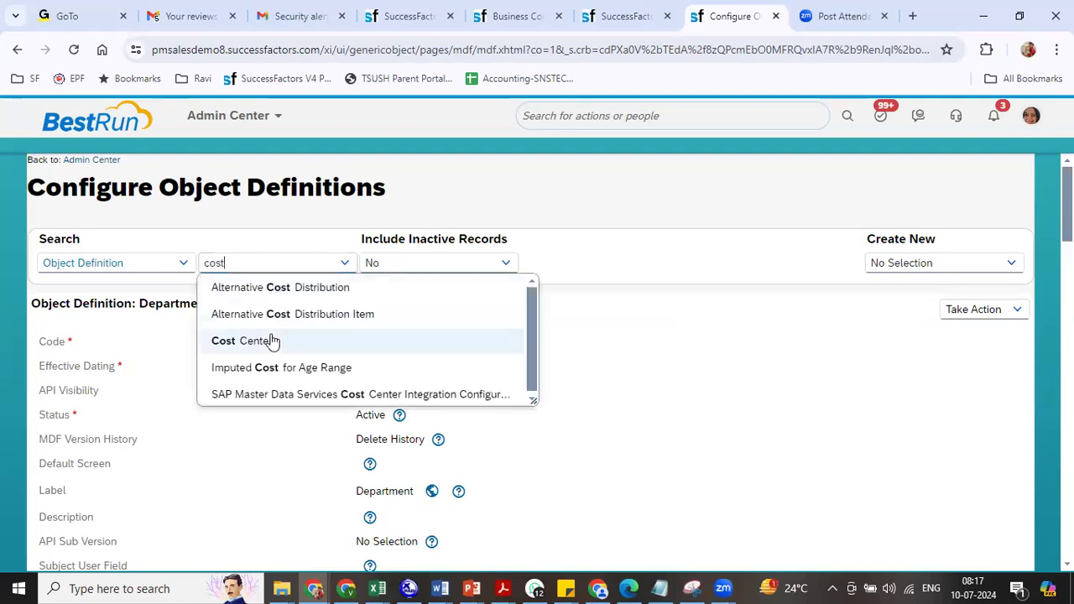
pyautogui.click(283, 343)
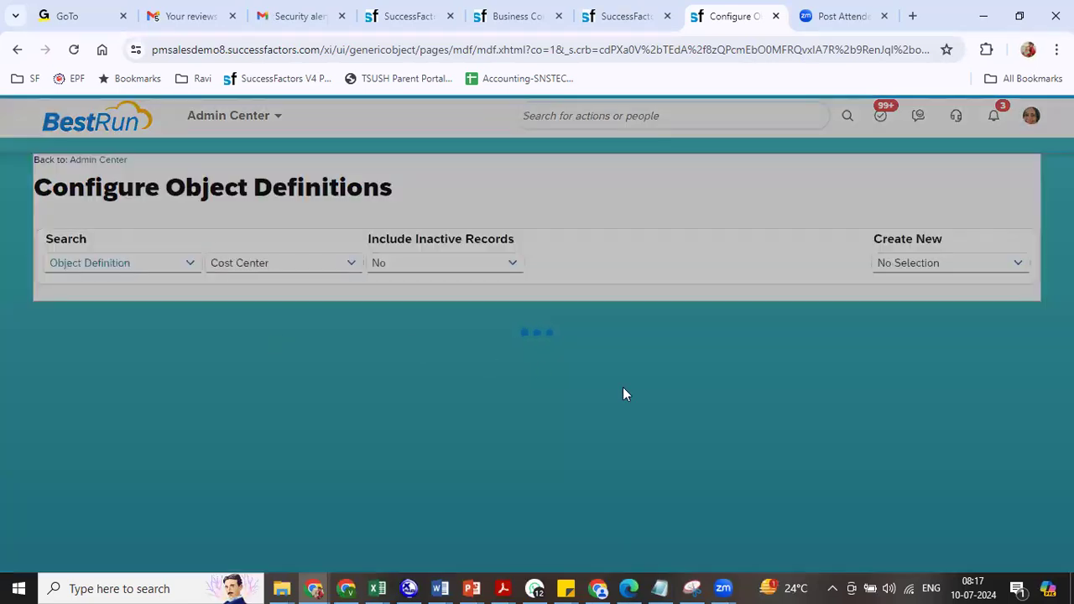
pyautogui.scroll(-15, 537, 360)
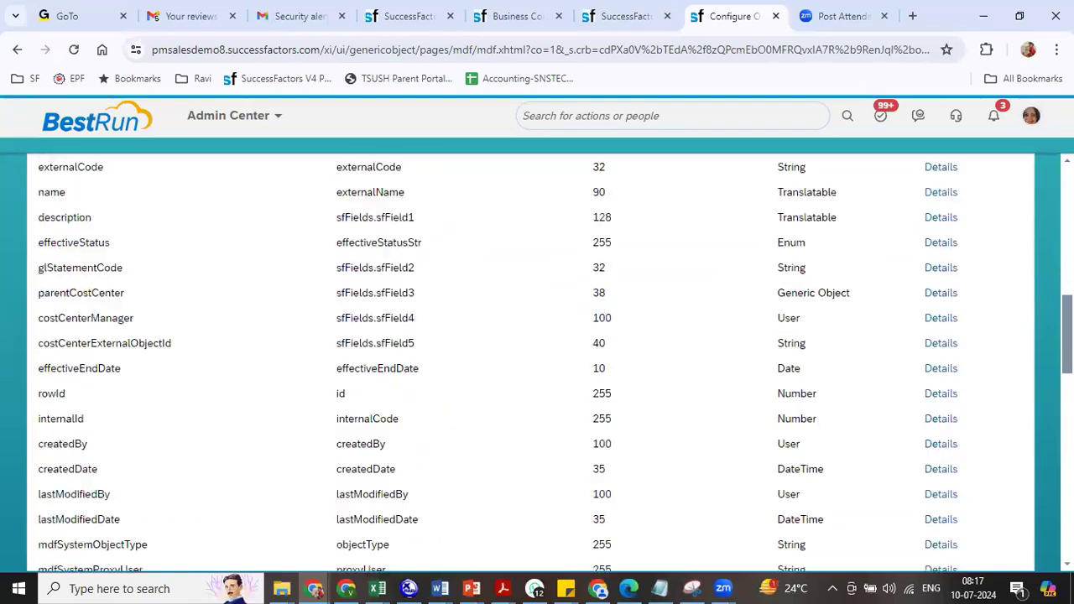
pyautogui.scroll(2, 538, 361)
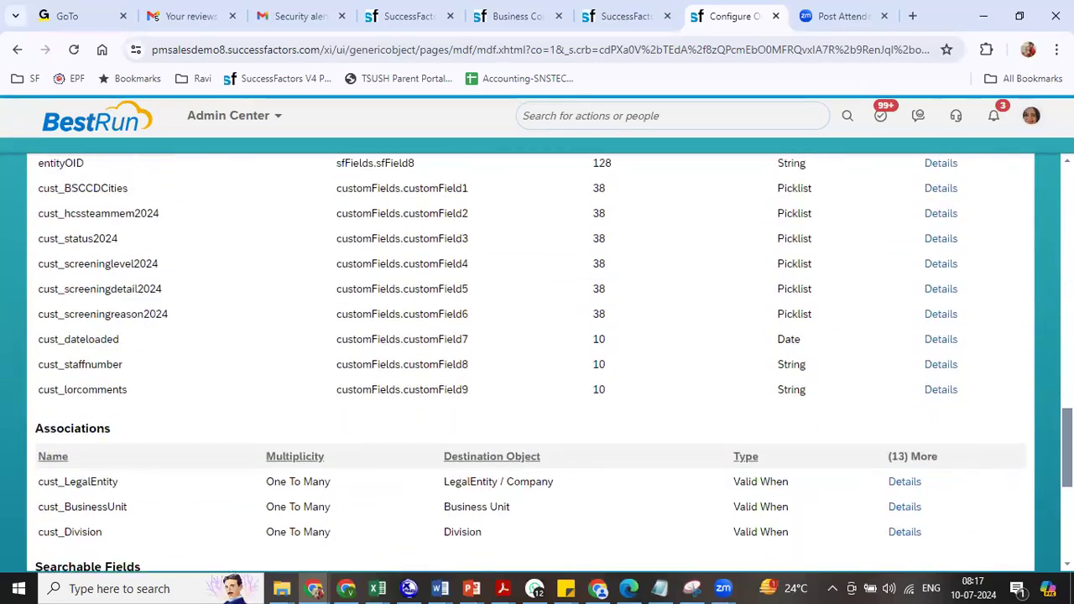
pyautogui.scroll(13, 988, 210)
pyautogui.click(981, 195)
pyautogui.click(937, 218)
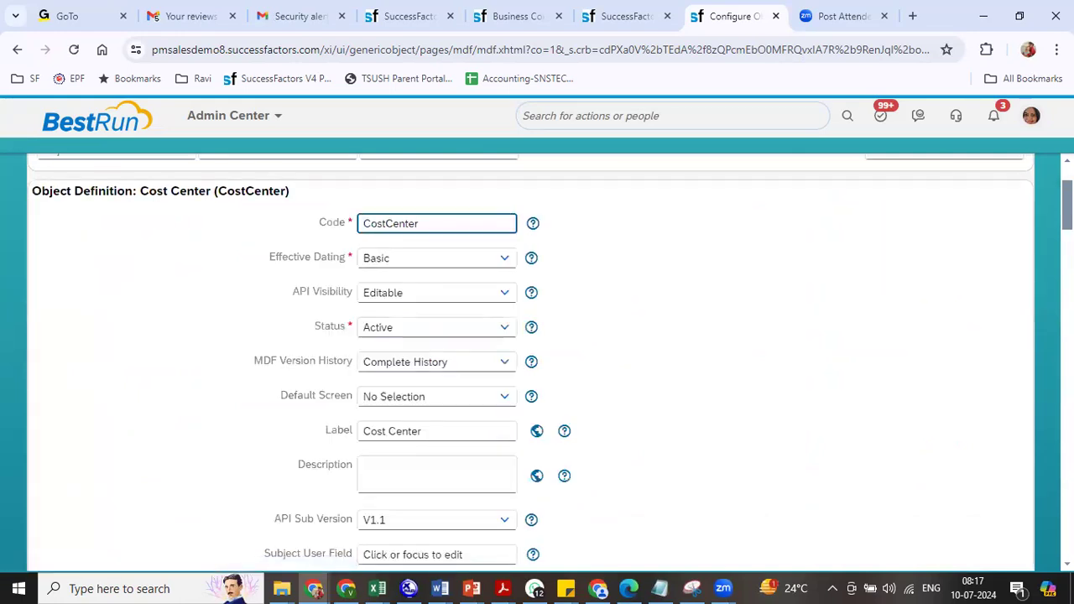
# - Delete nine custom fields from Cost Center, cust_BSCCDCities through cust_lorcomments
pyautogui.scroll(-12, 973, 218)
pyautogui.scroll(-1, 870, 337)
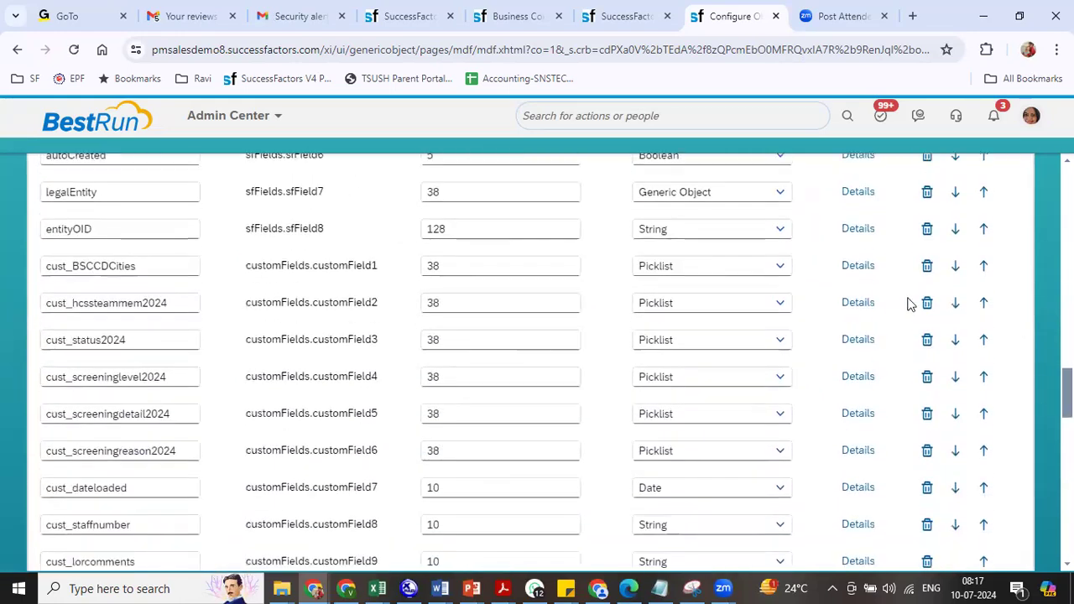
pyautogui.click(927, 266)
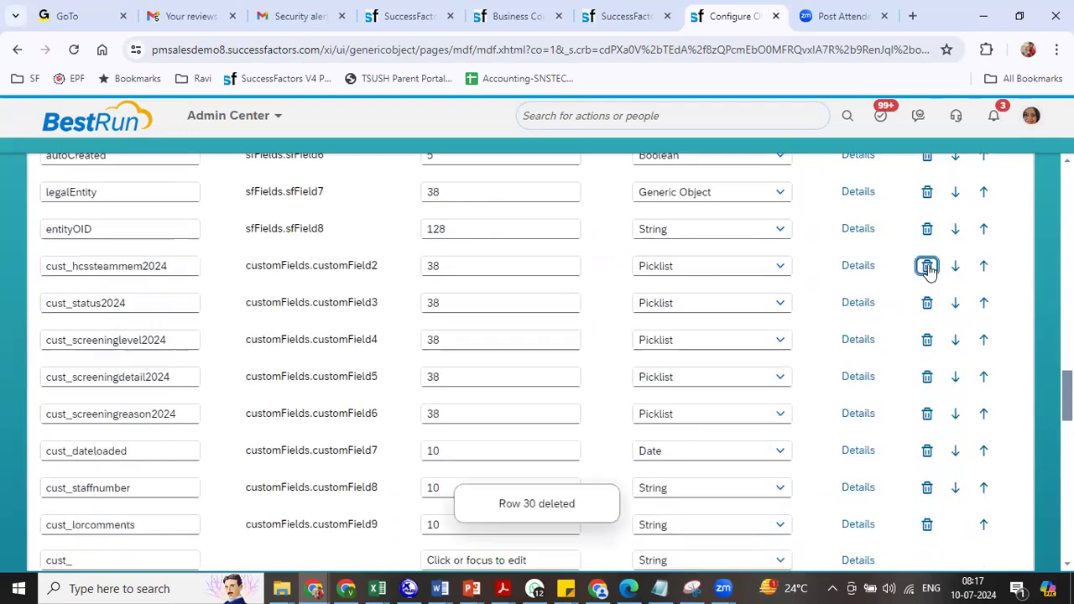
pyautogui.click(927, 266)
pyautogui.click(928, 266)
pyautogui.click(928, 266)
pyautogui.click(928, 266)
pyautogui.click(927, 266)
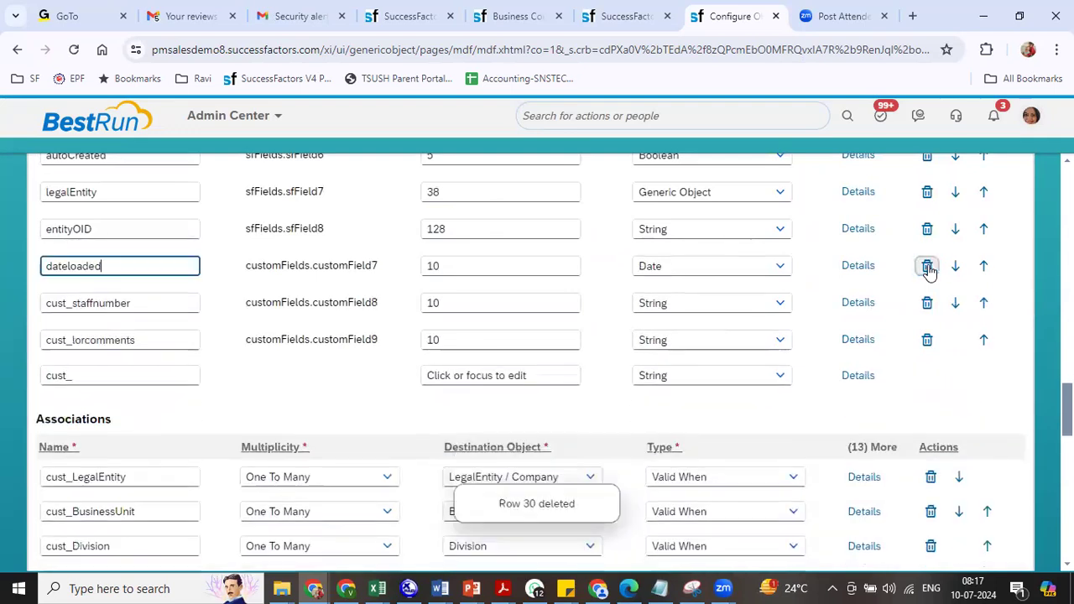
pyautogui.click(927, 266)
pyautogui.click(927, 266)
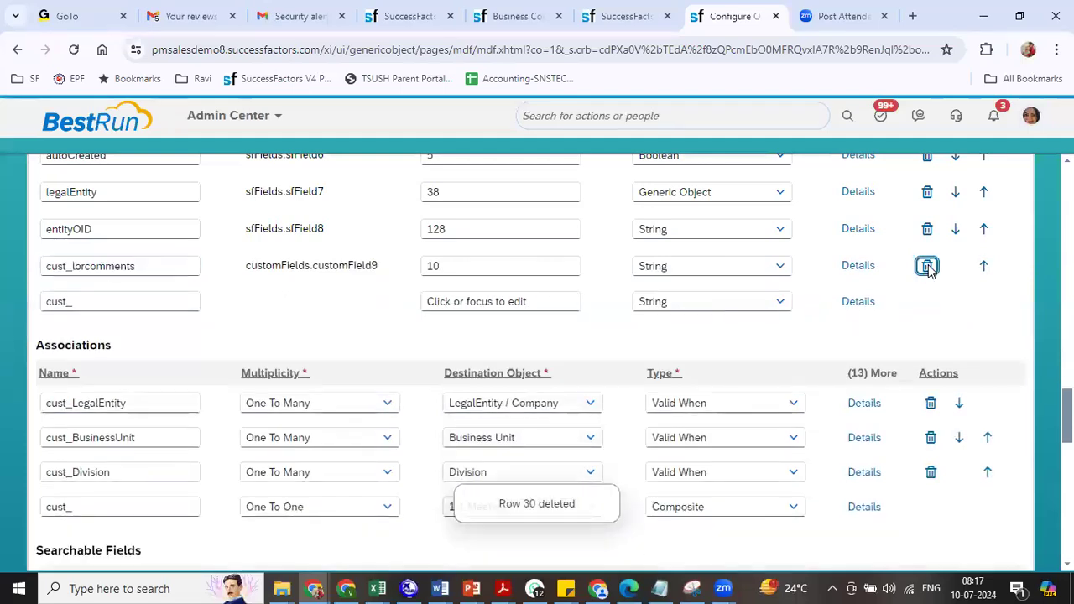
pyautogui.click(927, 266)
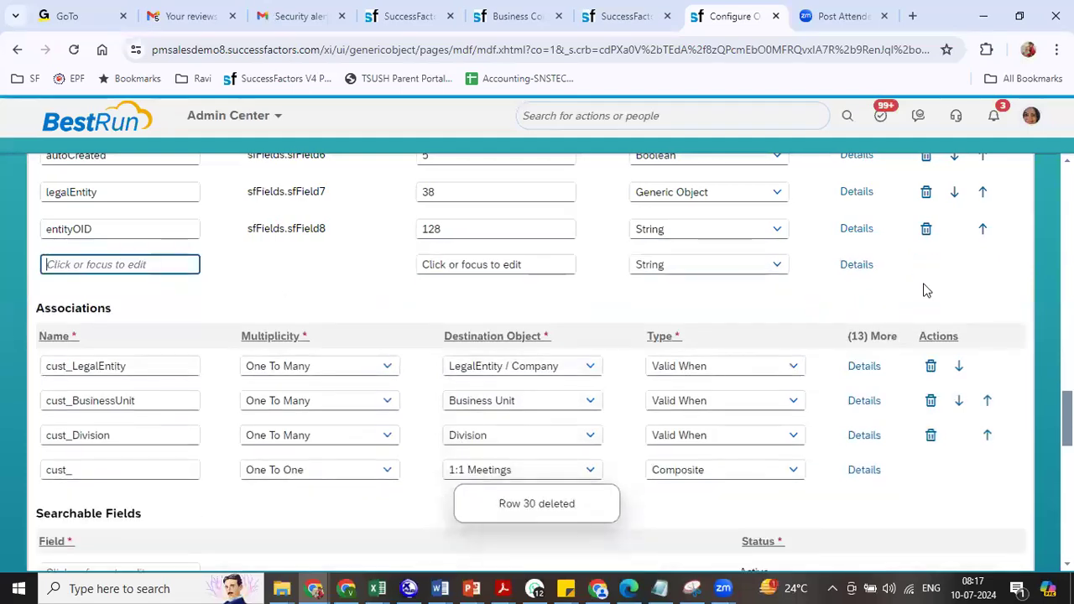
# - Remove the cust_Division and cust_BusinessUnit associations, then save and confirm
pyautogui.click(931, 435)
pyautogui.click(931, 401)
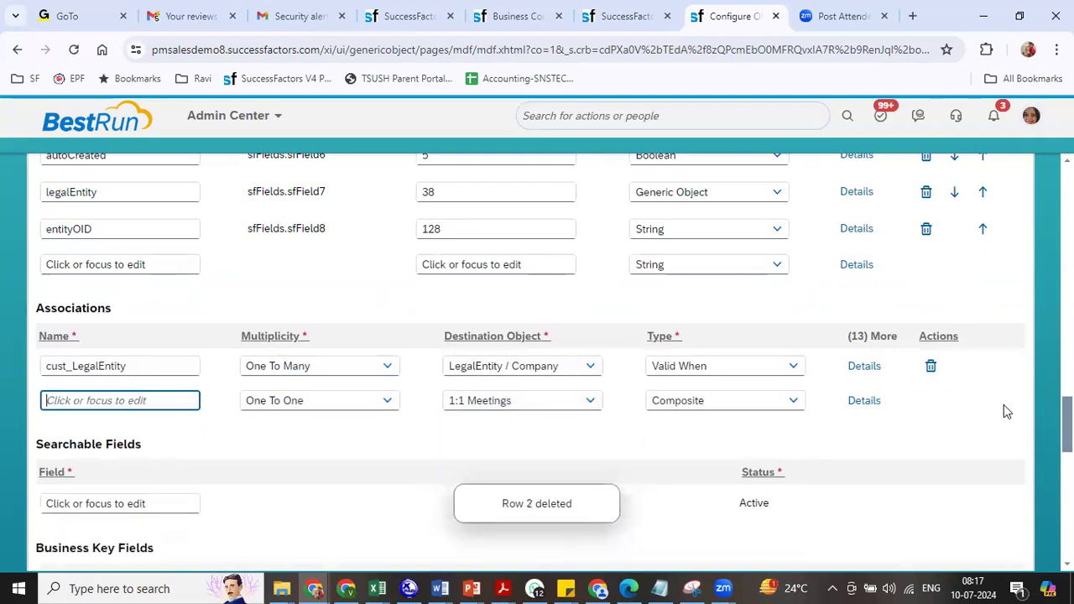
pyautogui.scroll(-10, 537, 353)
pyautogui.click(950, 537)
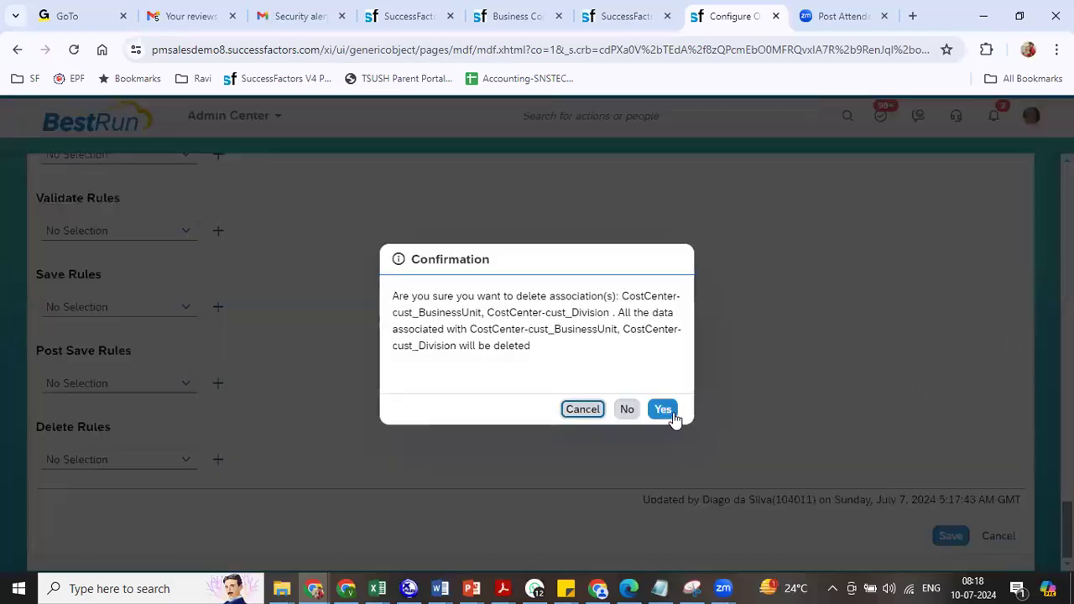
pyautogui.click(674, 412)
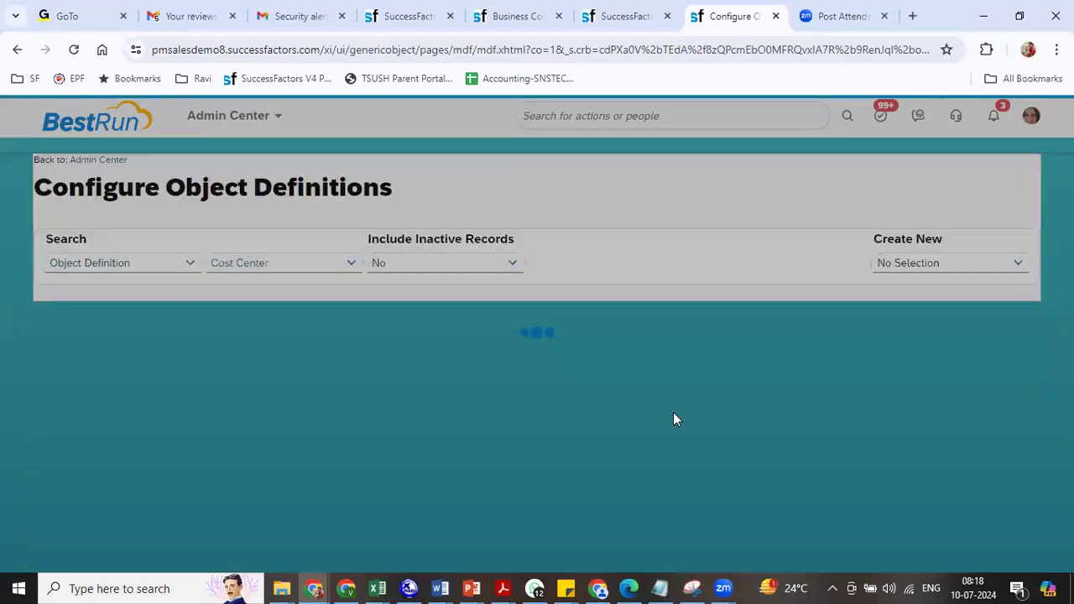
# - Search object definitions for 'legalent' and open LegalEntity / Company
pyautogui.hotkey('ctrl', 'a')
pyautogui.write('co')
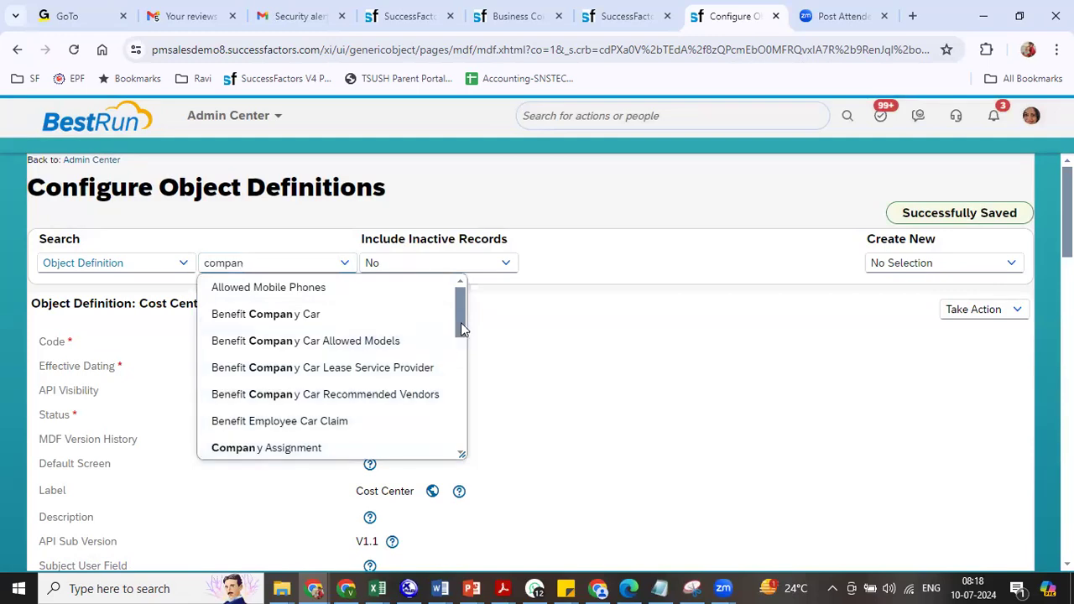
pyautogui.moveTo(461, 322); pyautogui.dragTo(464, 337)
pyautogui.click(263, 263)
pyautogui.hotkey('ctrl', 'a')
pyautogui.write('legalent')
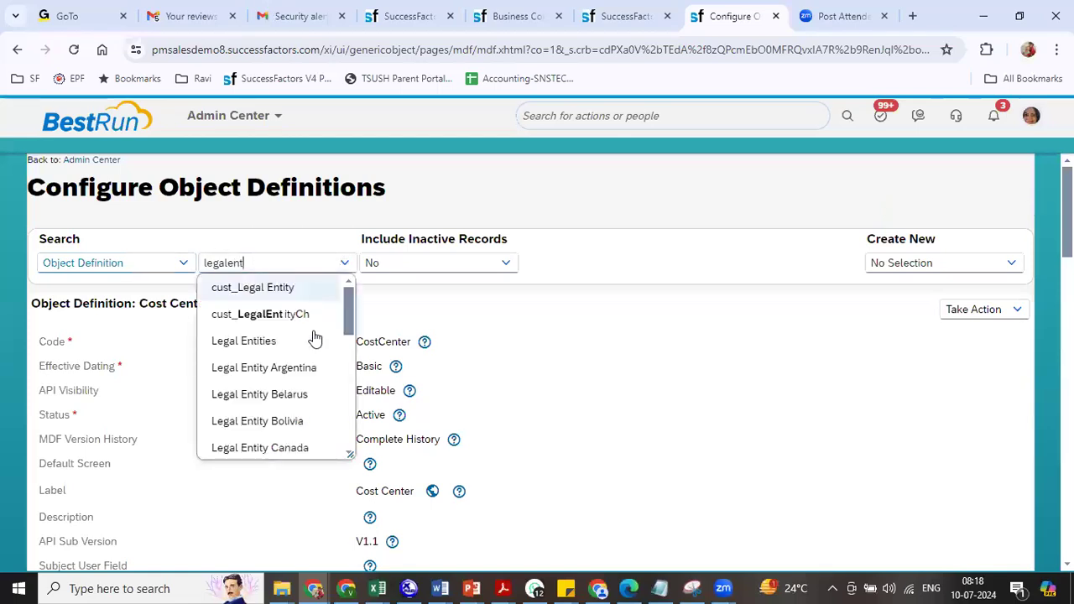
pyautogui.moveTo(350, 311); pyautogui.dragTo(350, 441)
pyautogui.click(252, 417)
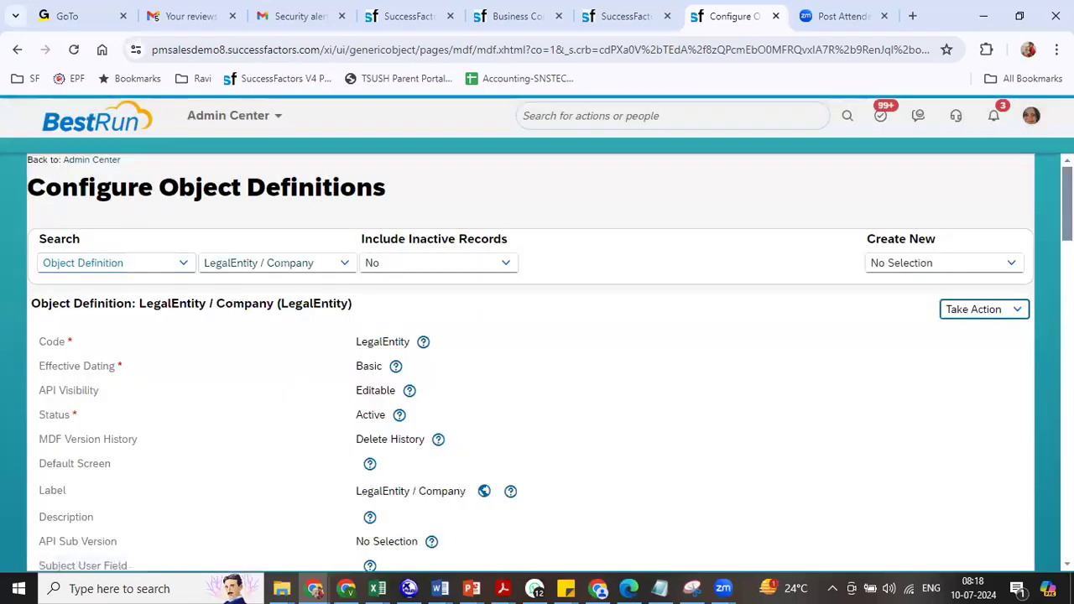
# - Review the LegalEntity / Company fields and country associations
pyautogui.scroll(-15, 537, 361)
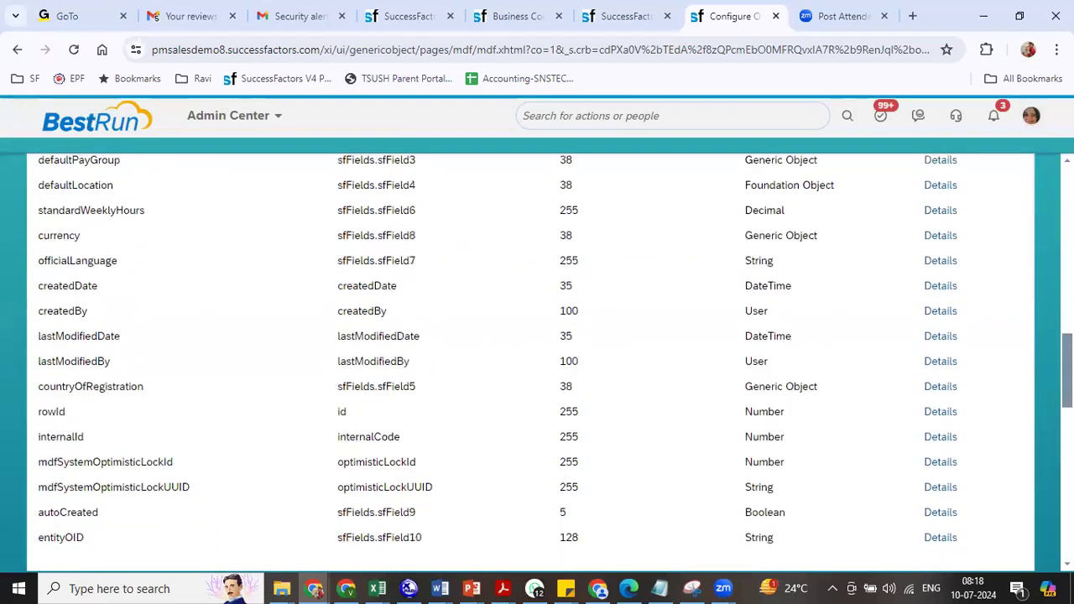
pyautogui.scroll(-5, 537, 361)
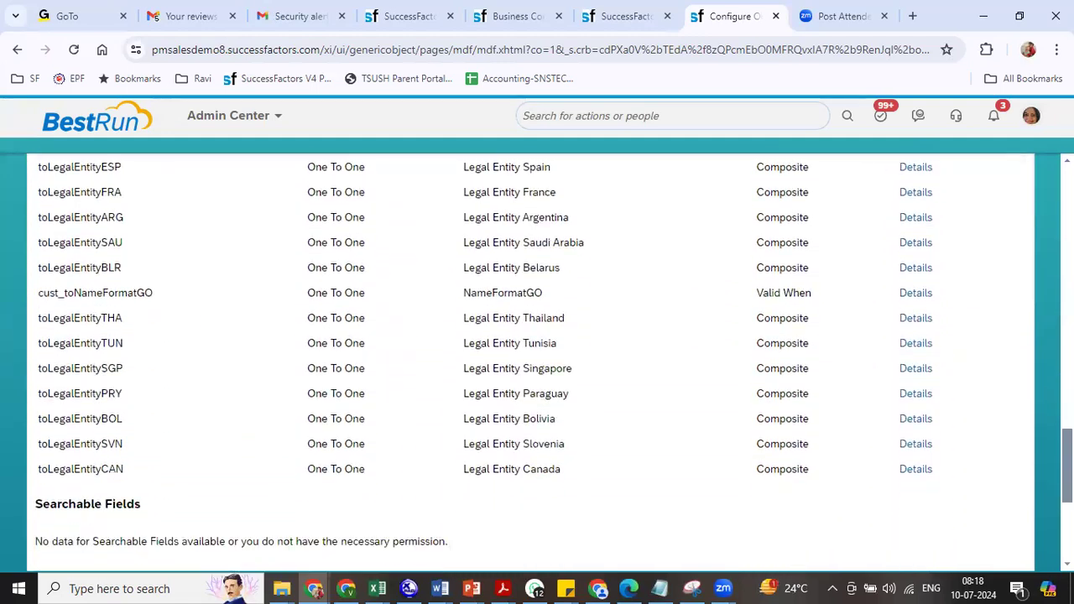
pyautogui.scroll(2, 538, 361)
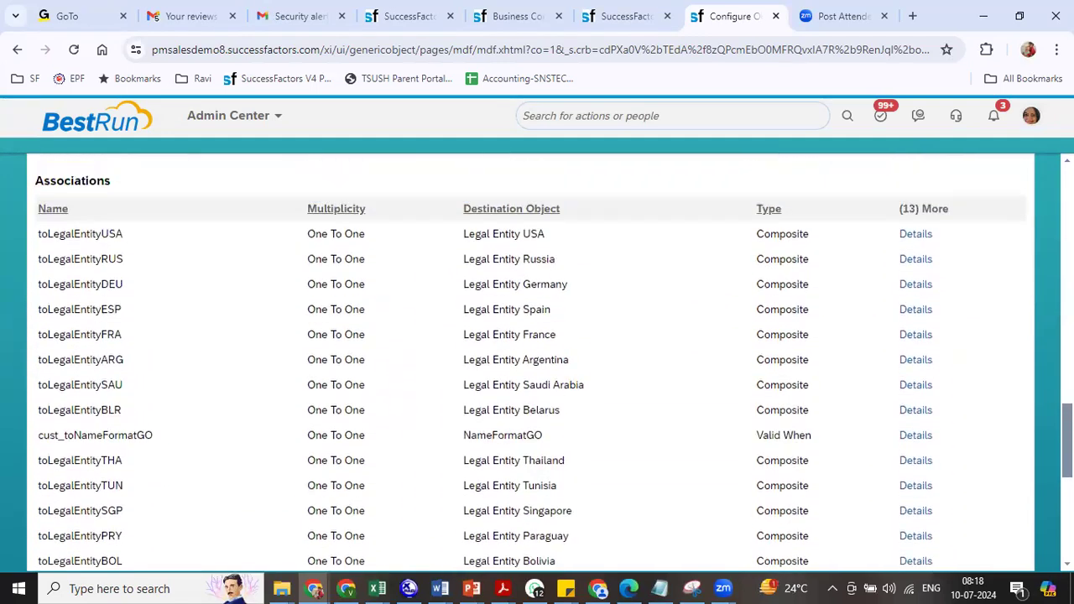
pyautogui.scroll(6, 537, 361)
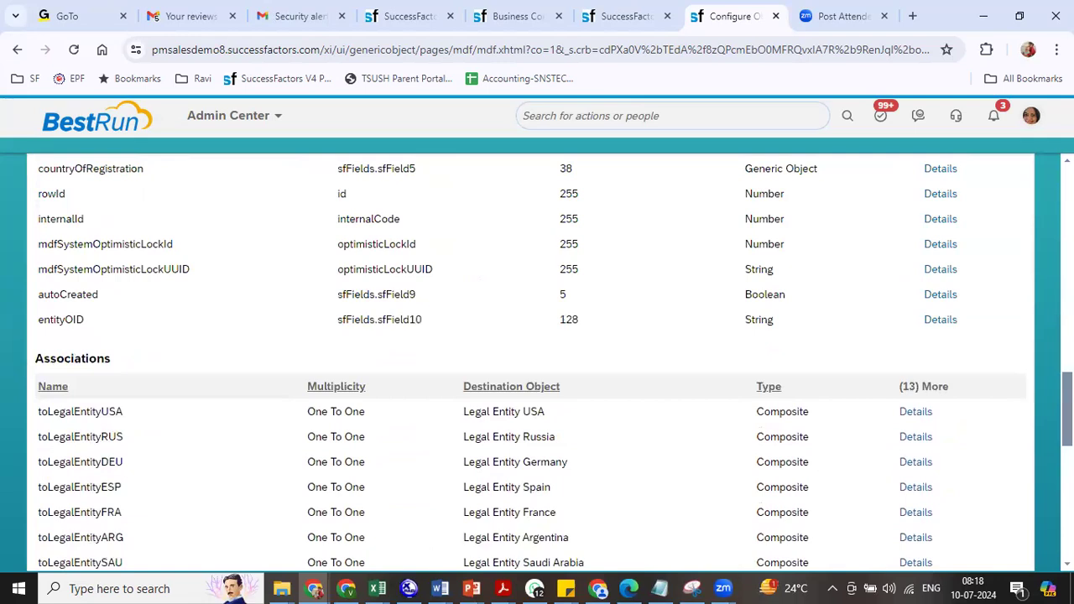
pyautogui.scroll(10, 537, 361)
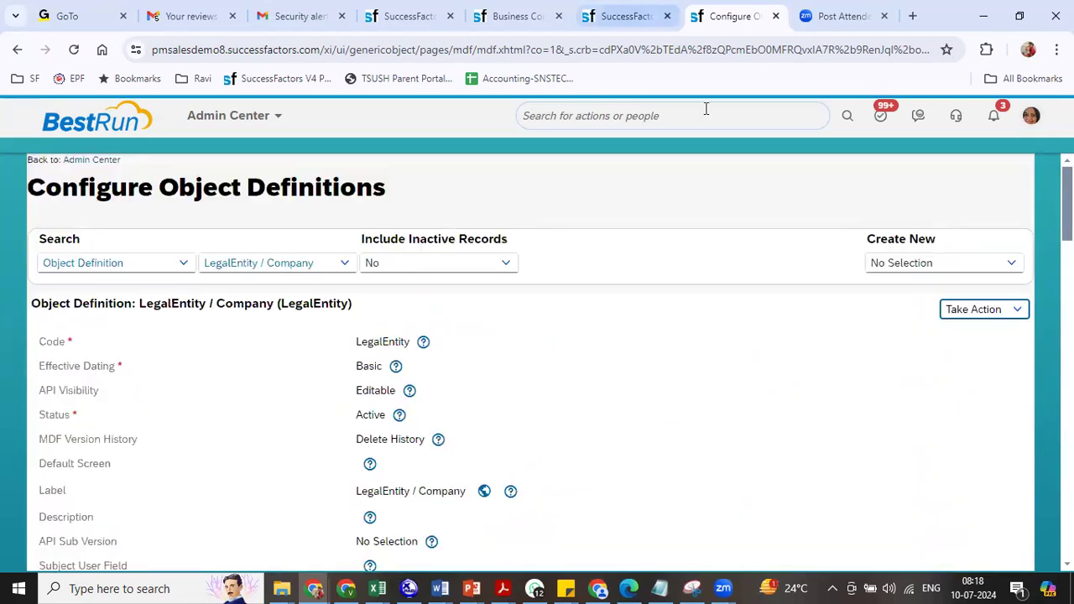
pyautogui.click(516, 16)
# - Retry continuing the new-hire form and dismiss the invalid Business Unit and Division error
pyautogui.click(403, 16)
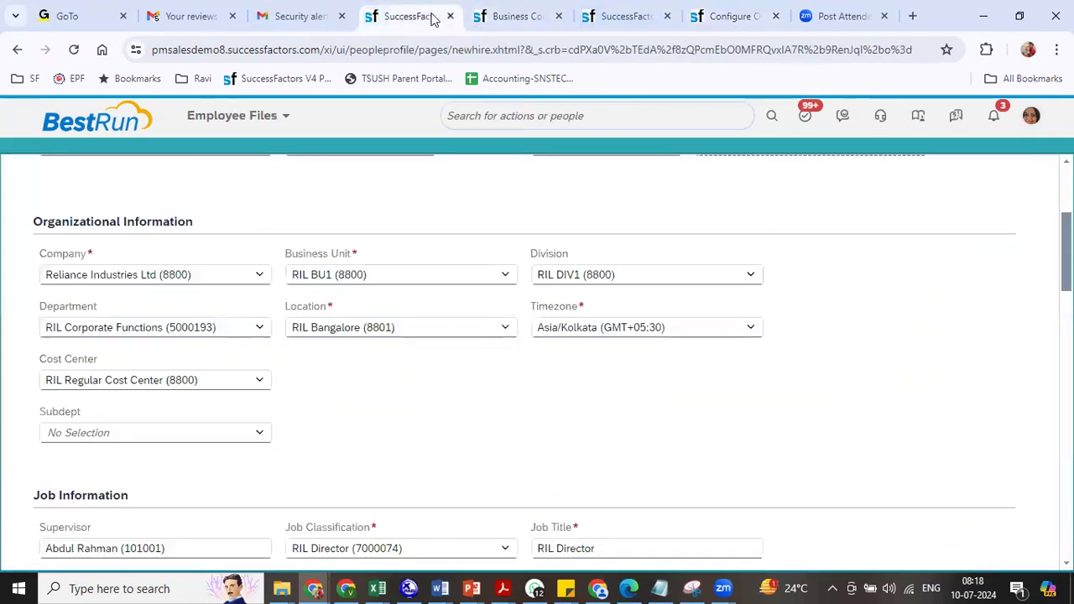
pyautogui.scroll(-18, 727, 458)
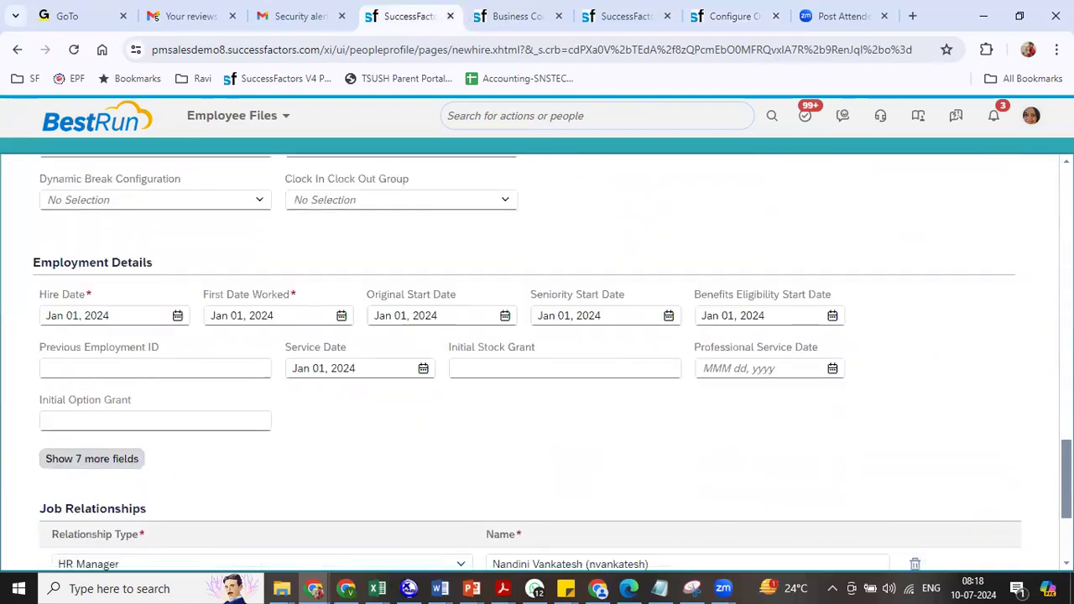
pyautogui.scroll(-3, 272, 439)
pyautogui.click(74, 488)
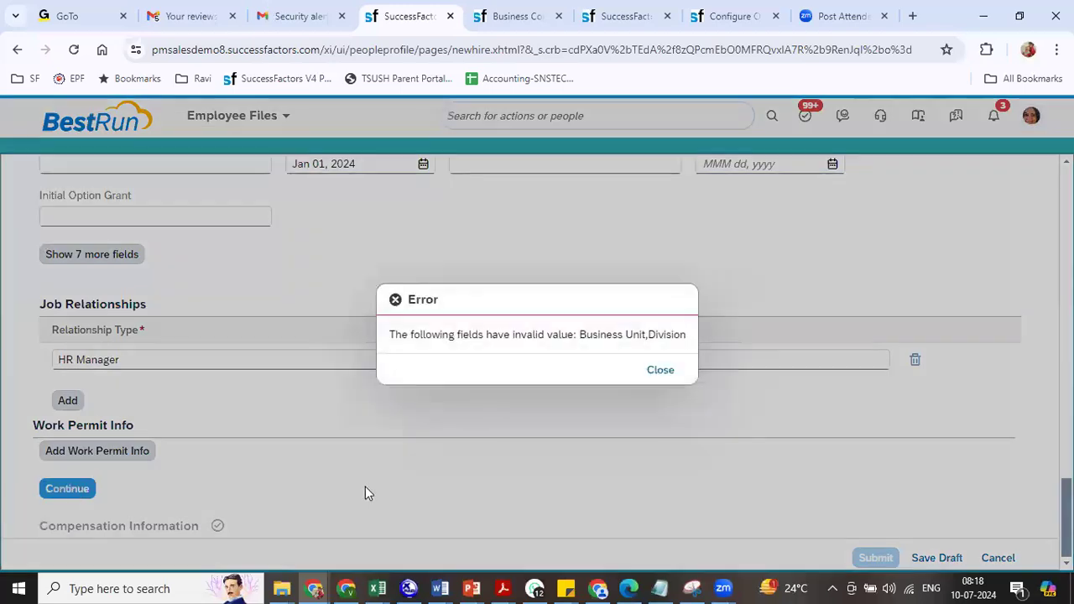
pyautogui.click(660, 370)
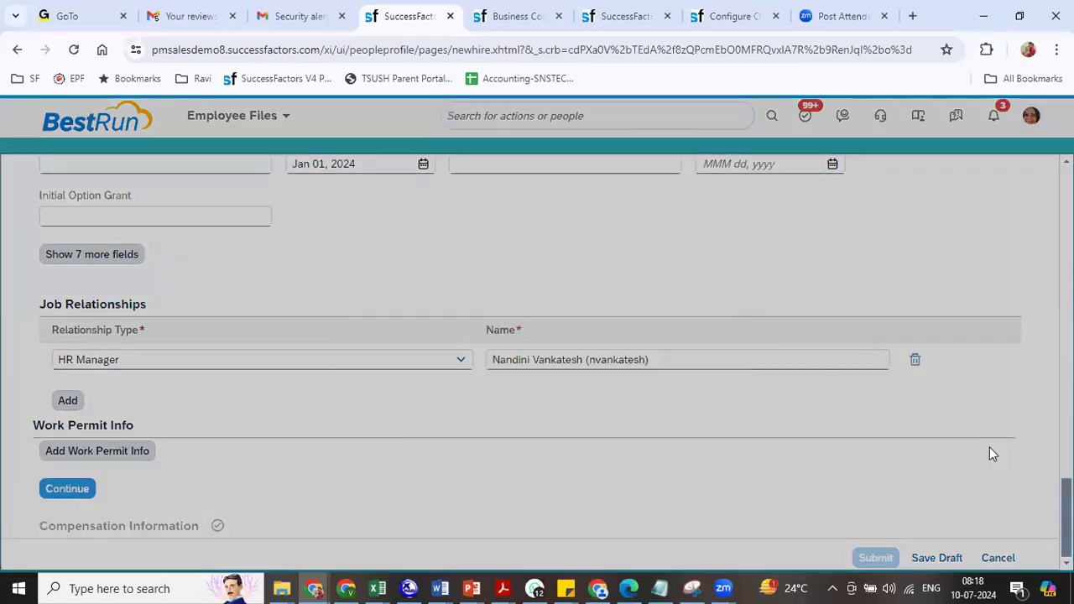
# - Switch Position to 3001316 and back to 3001315 (RIL Director)
pyautogui.scroll(3, 537, 361)
pyautogui.scroll(8, 537, 361)
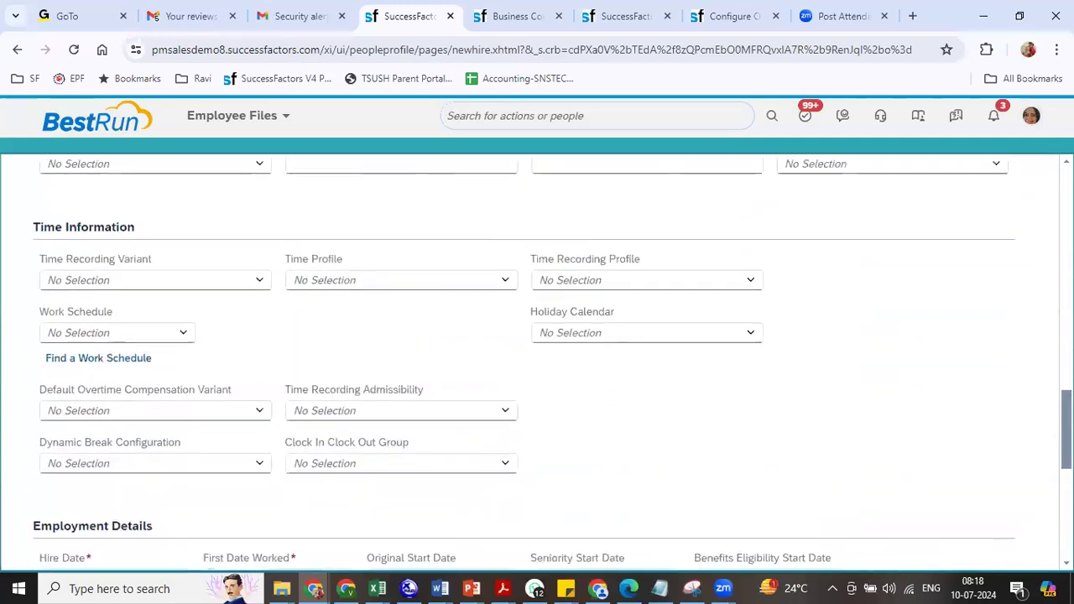
pyautogui.scroll(3, 537, 361)
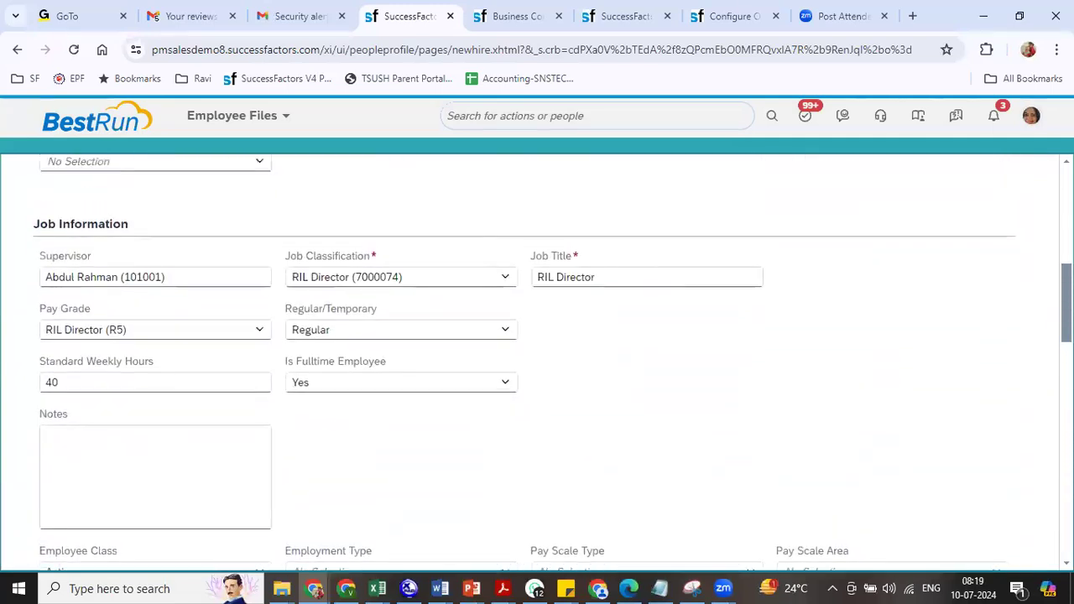
pyautogui.scroll(3, 647, 261)
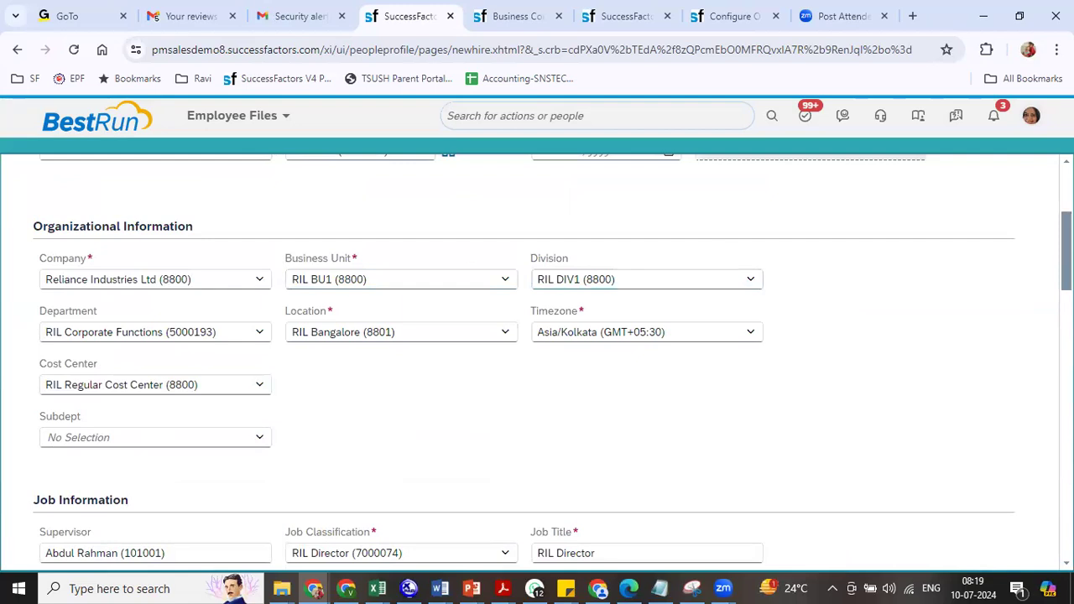
pyautogui.scroll(3, 465, 365)
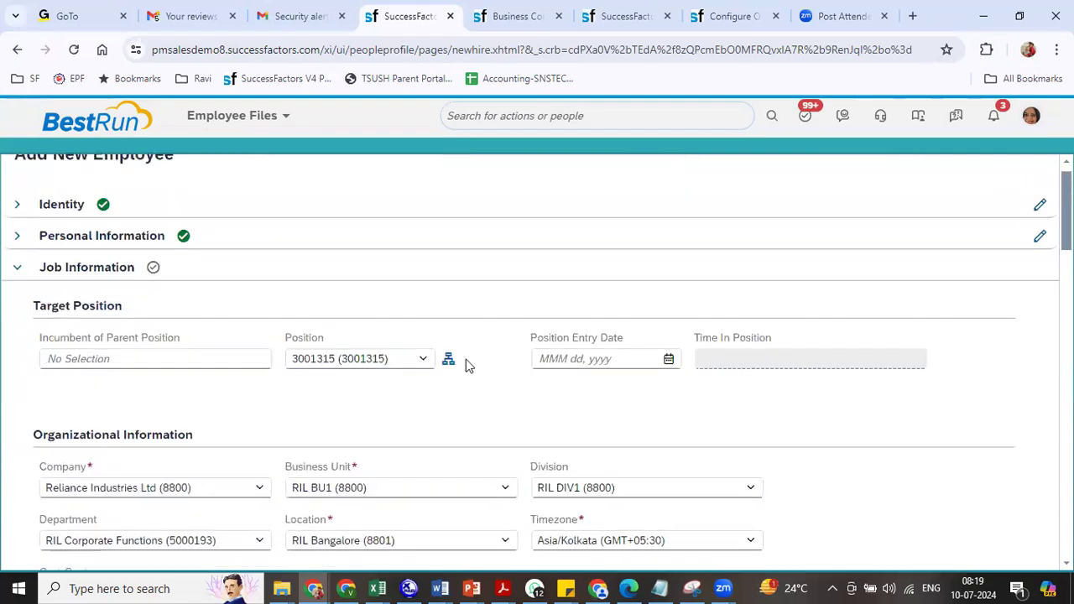
pyautogui.click(422, 361)
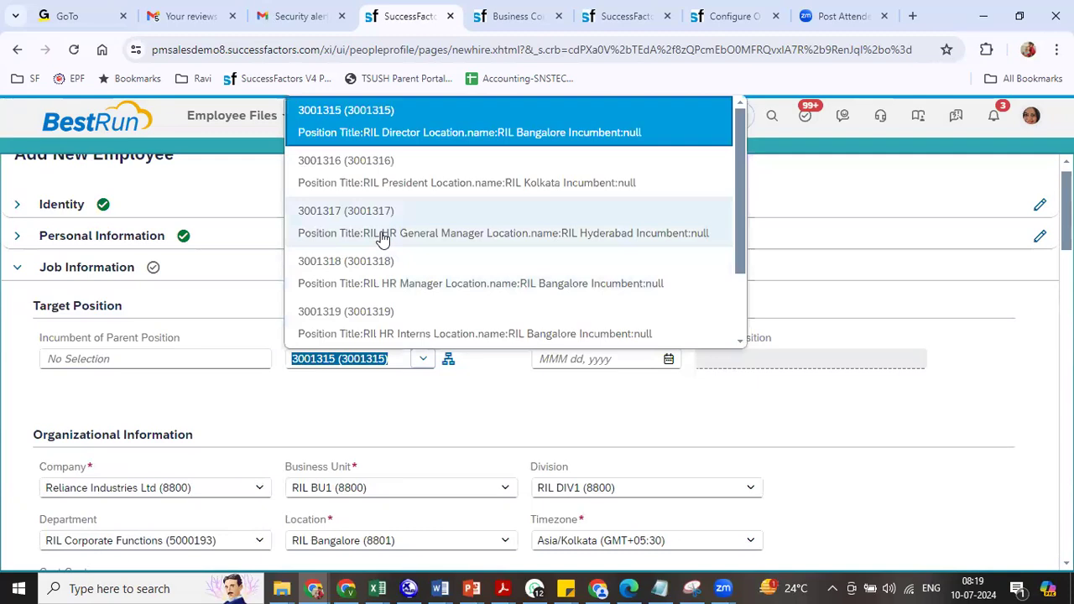
pyautogui.click(378, 183)
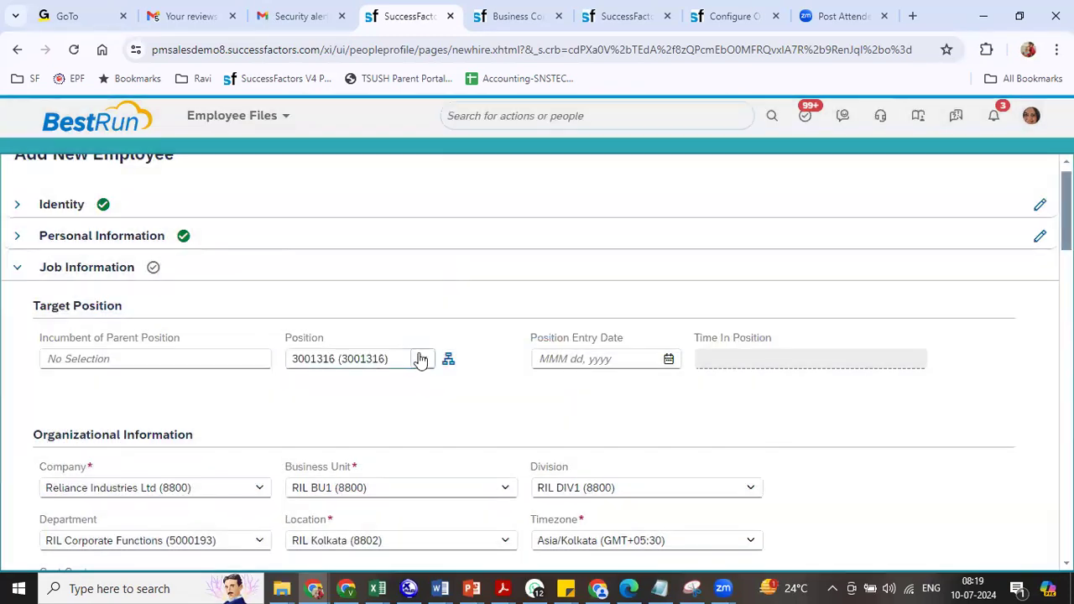
pyautogui.click(422, 359)
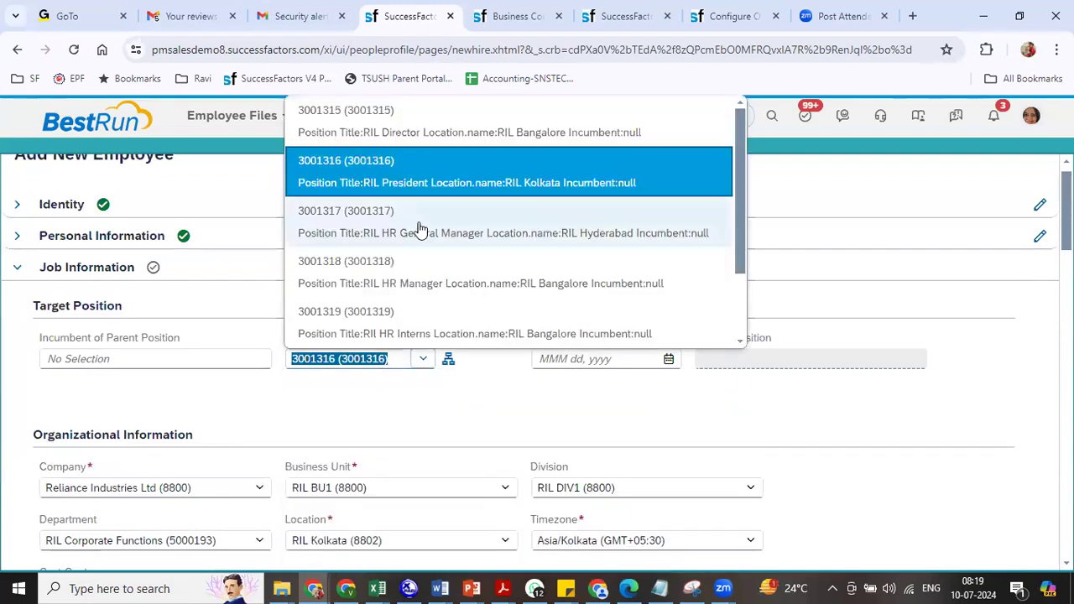
pyautogui.click(391, 118)
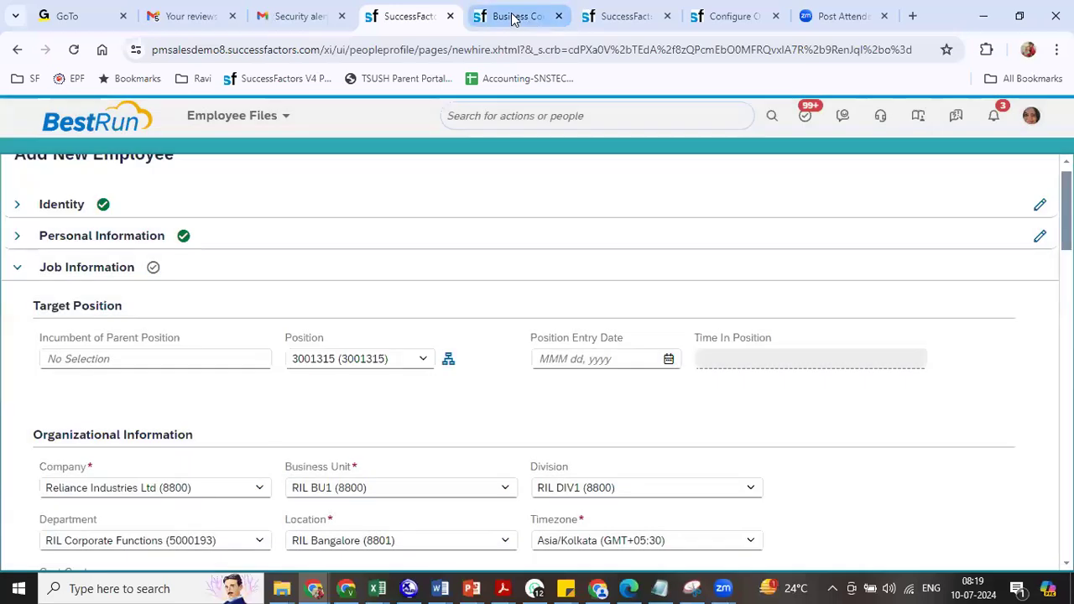
pyautogui.click(516, 16)
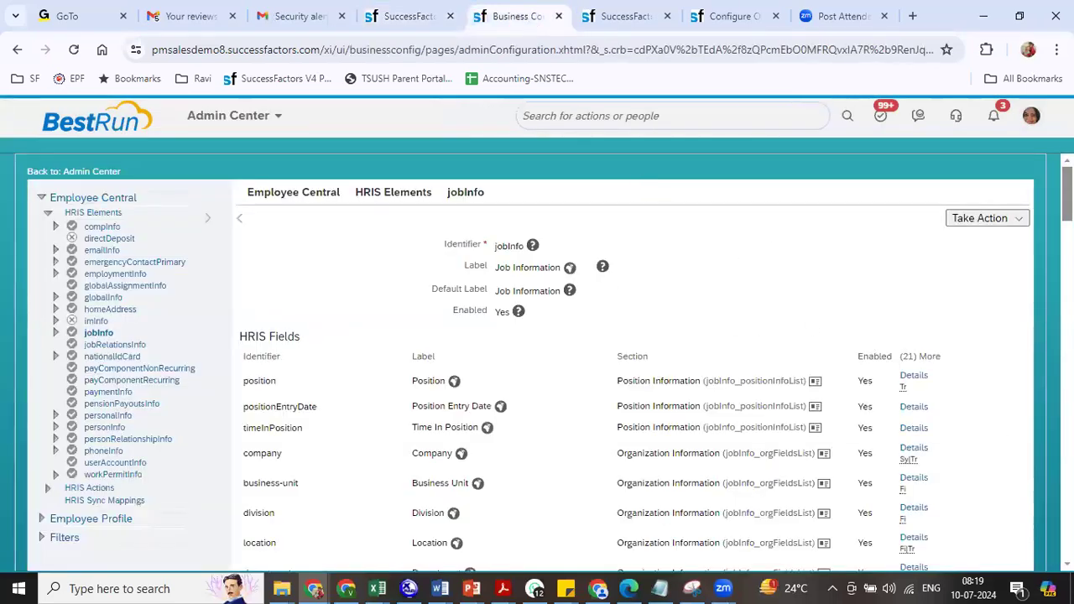
pyautogui.scroll(-2, 1038, 264)
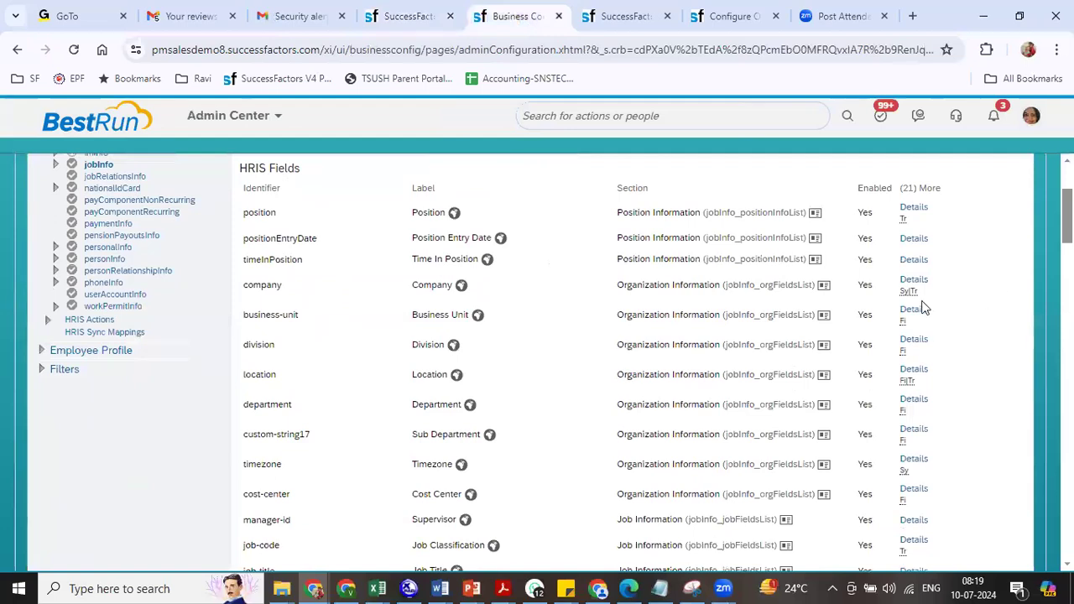
pyautogui.click(913, 311)
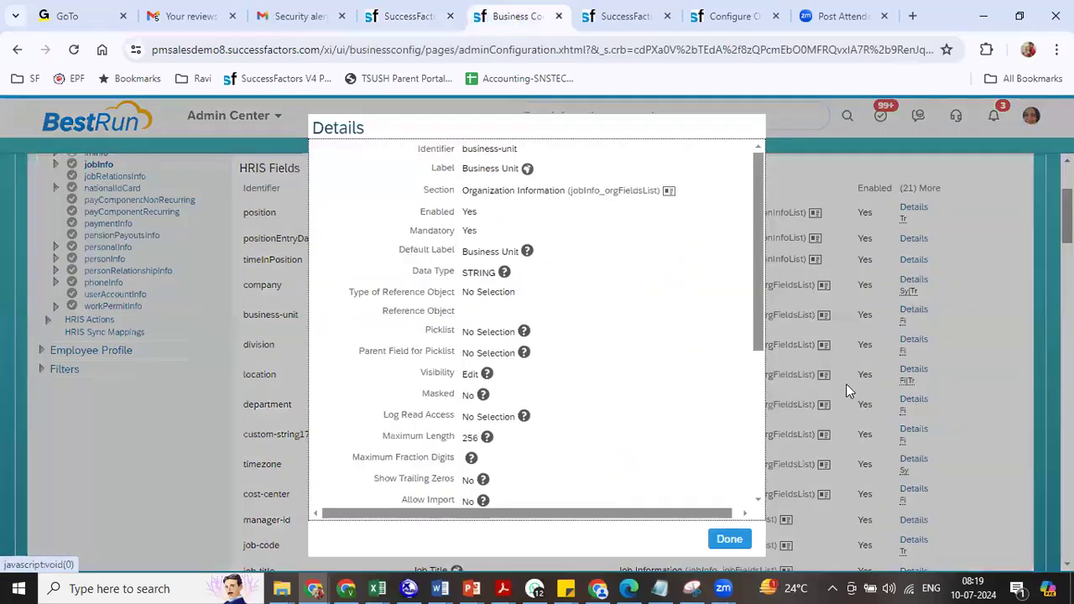
pyautogui.scroll(-3, 757, 470)
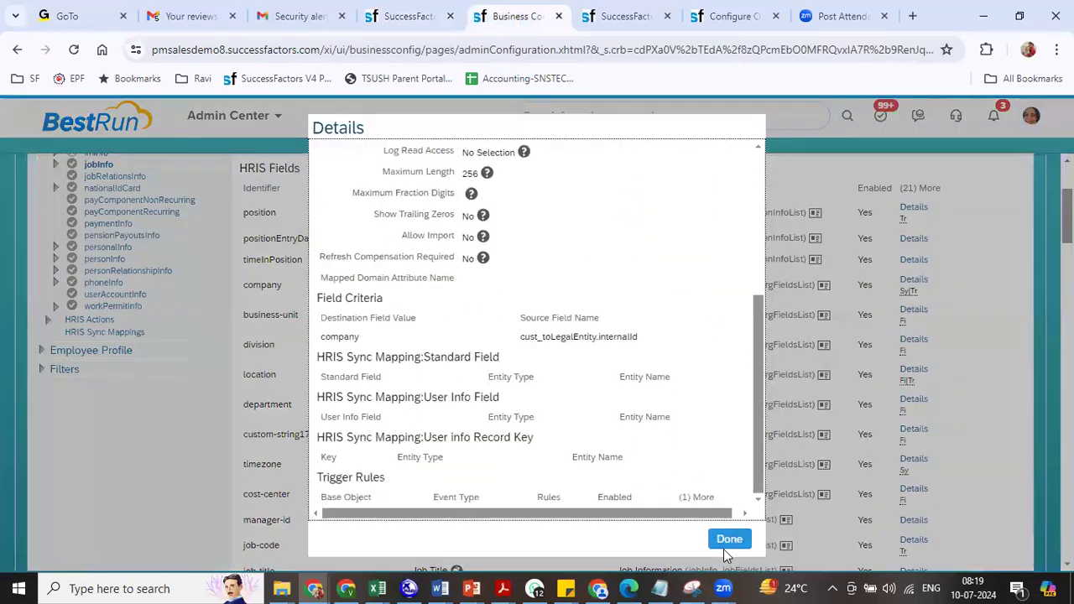
pyautogui.click(724, 541)
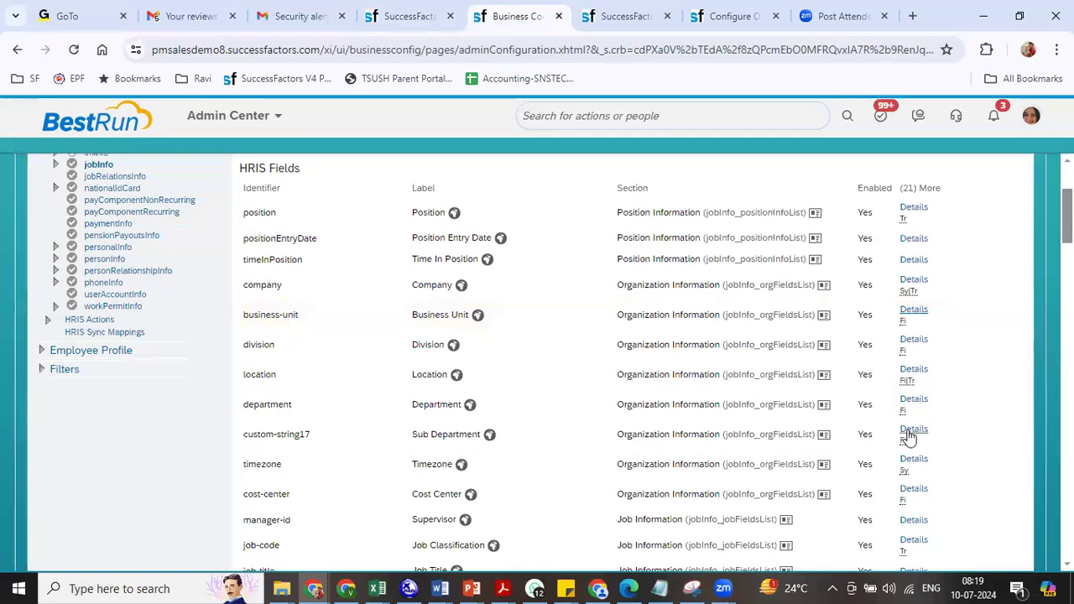
pyautogui.scroll(2, 991, 251)
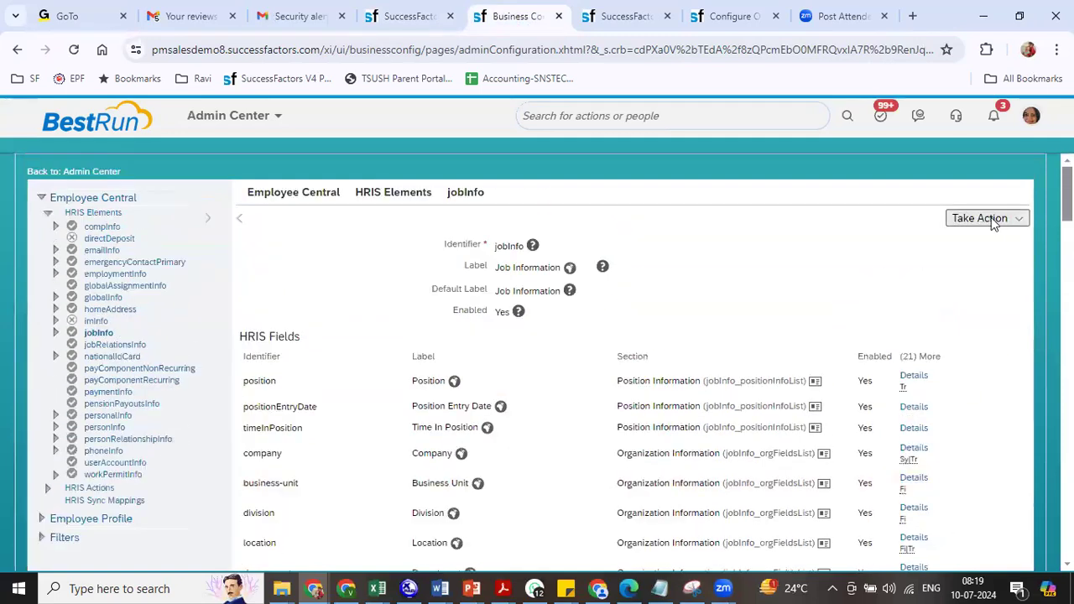
# - Put the jobInfo HRIS element fields into correction mode
pyautogui.click(982, 219)
pyautogui.click(910, 240)
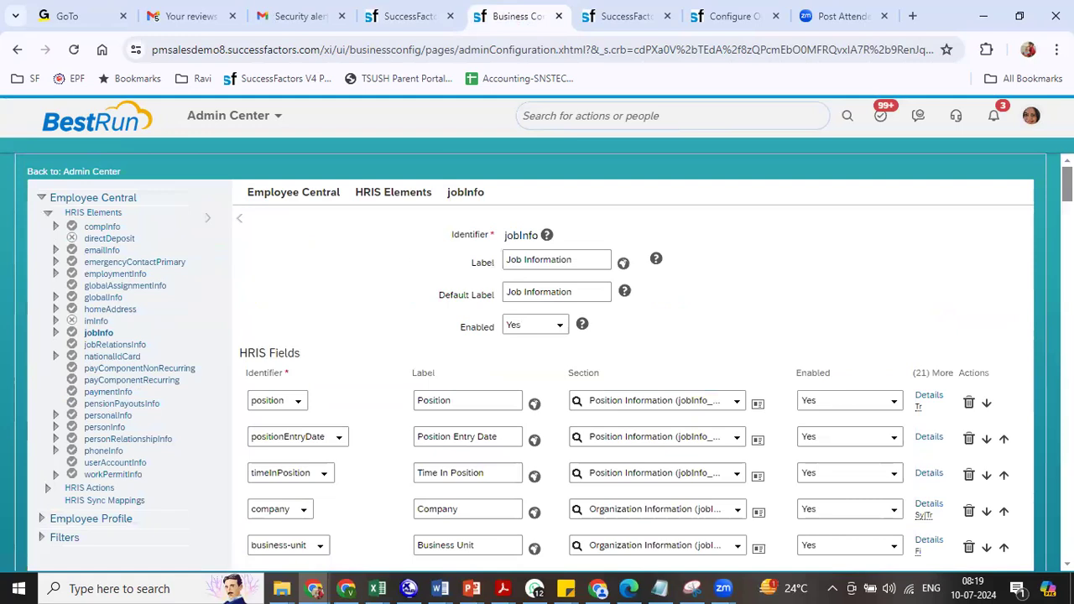
pyautogui.scroll(-8, 637, 361)
pyautogui.scroll(5, 638, 361)
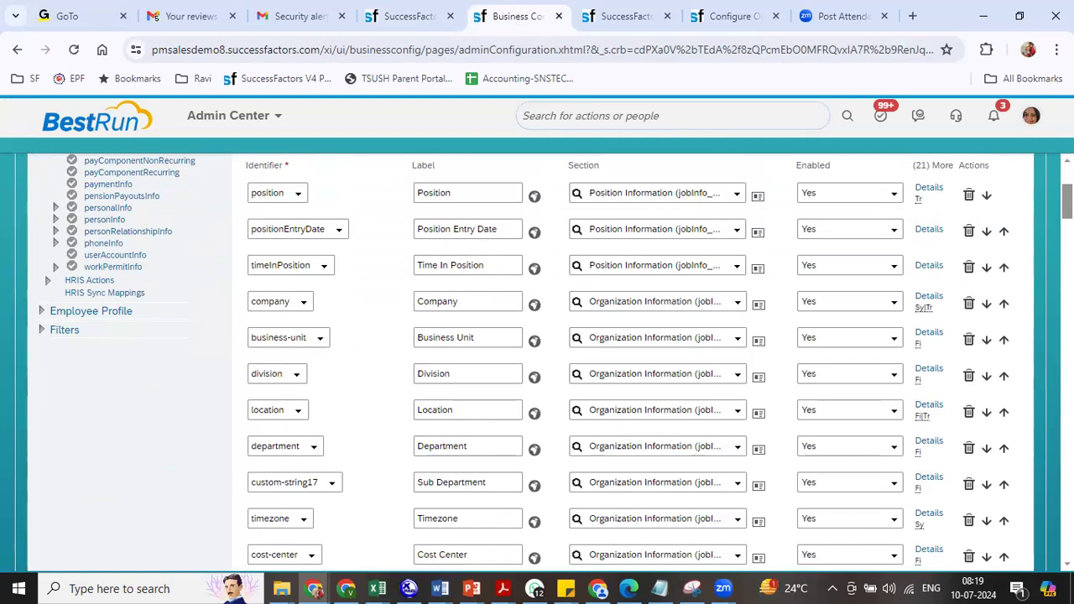
pyautogui.scroll(-1, 954, 448)
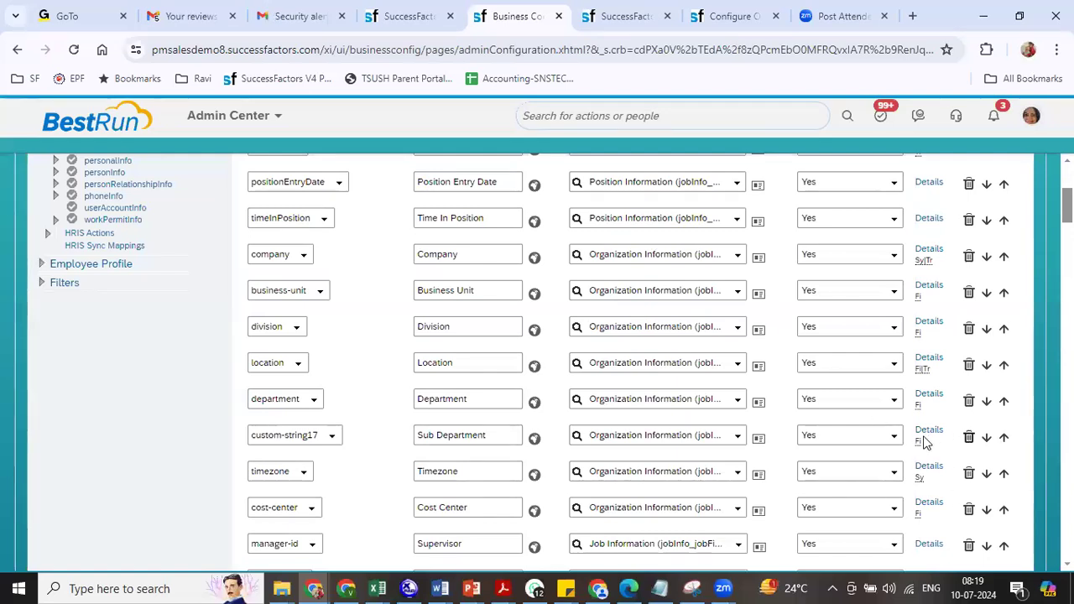
# - Delete the Sub Department row and check the Cost Center field details
pyautogui.click(835, 440)
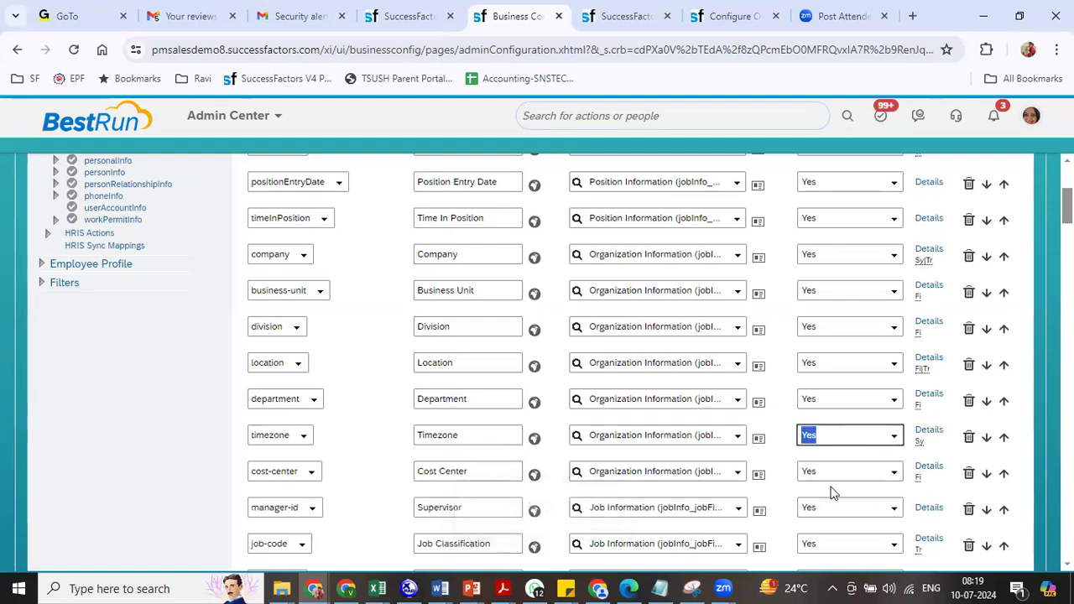
pyautogui.click(929, 467)
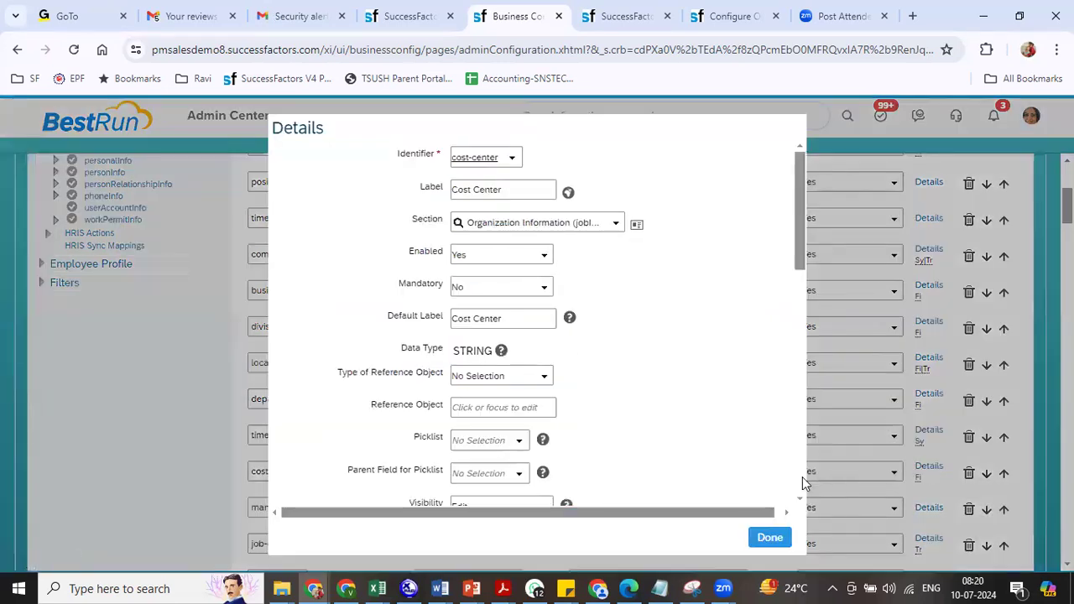
pyautogui.click(802, 482)
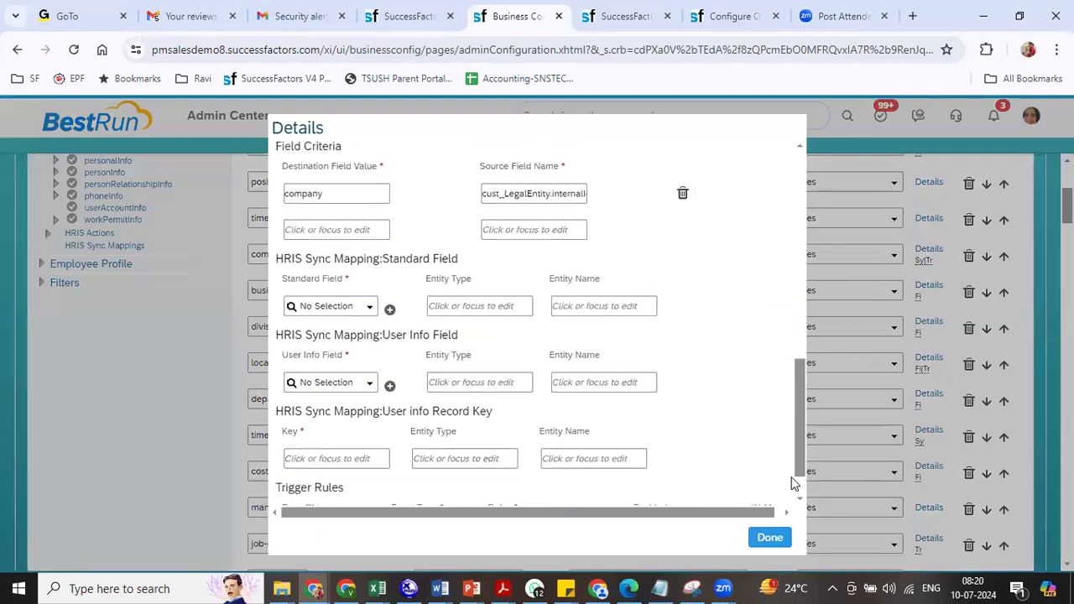
pyautogui.click(769, 537)
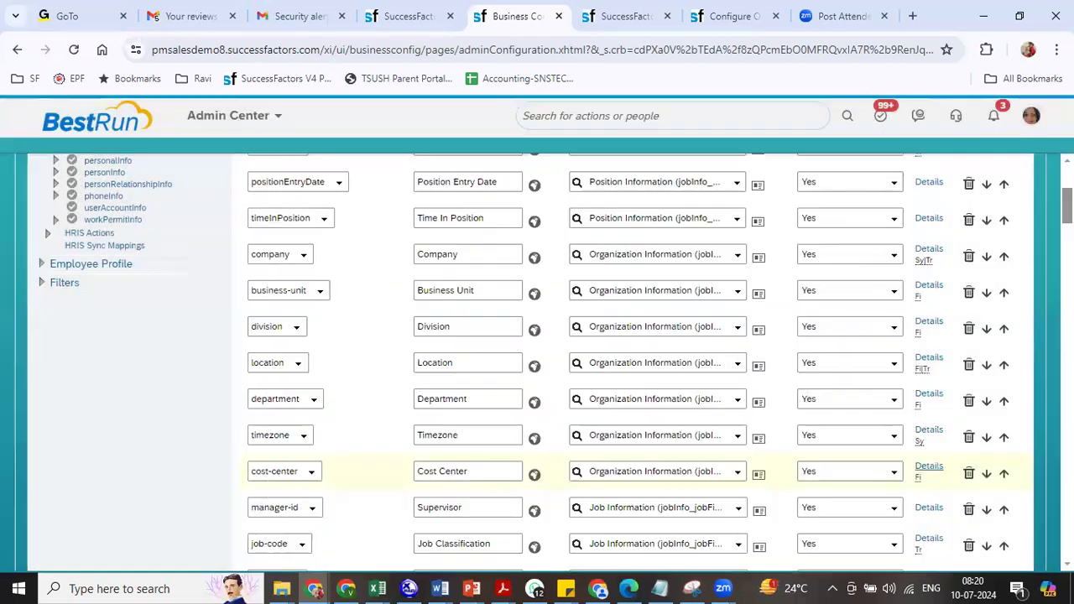
pyautogui.scroll(-3, 538, 360)
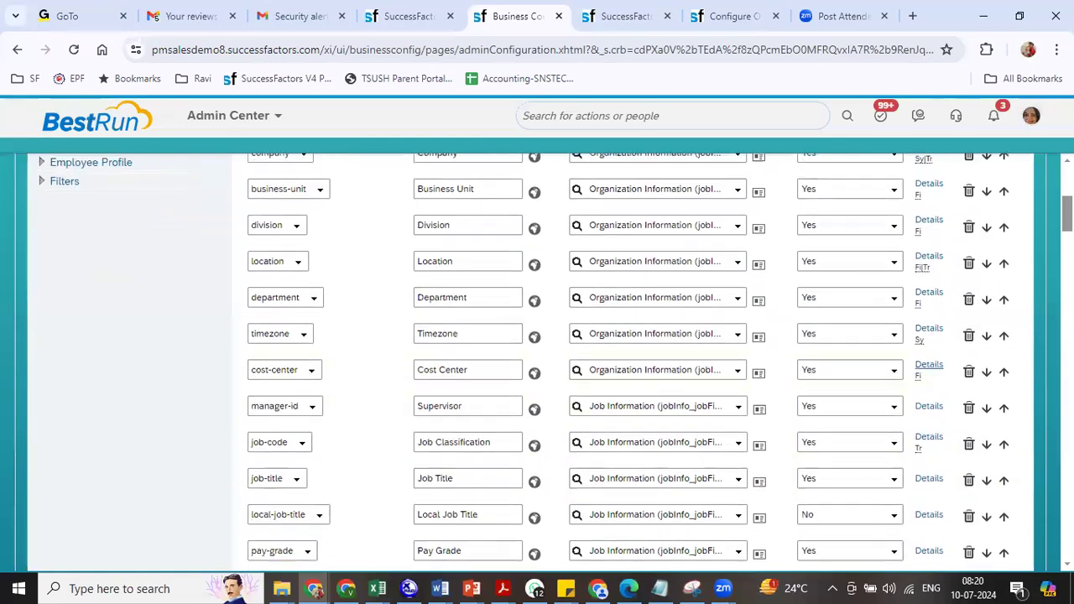
pyautogui.scroll(-4, 537, 361)
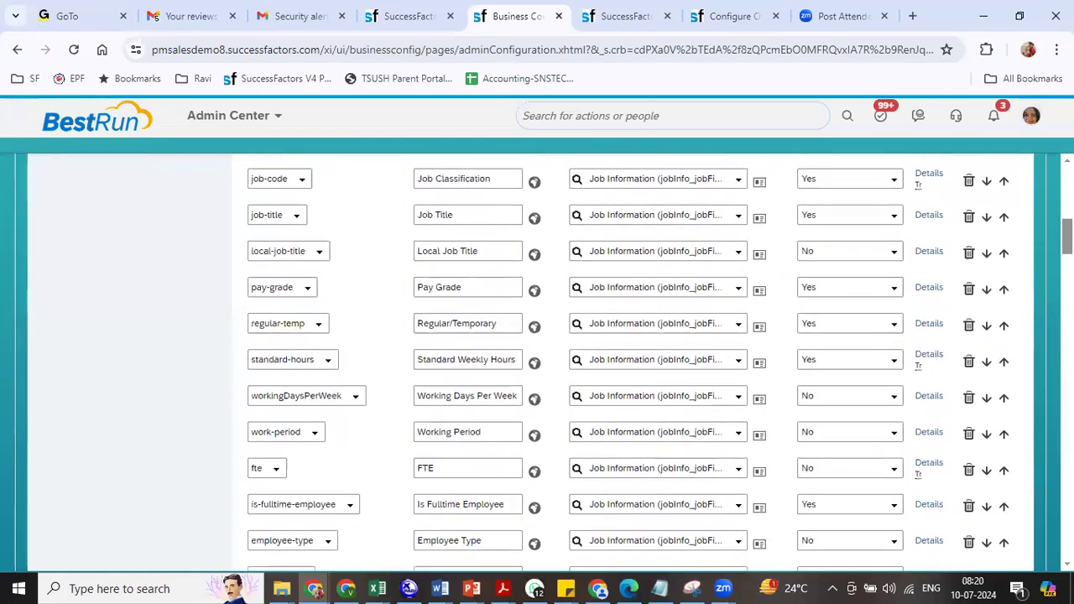
pyautogui.scroll(-9, 537, 361)
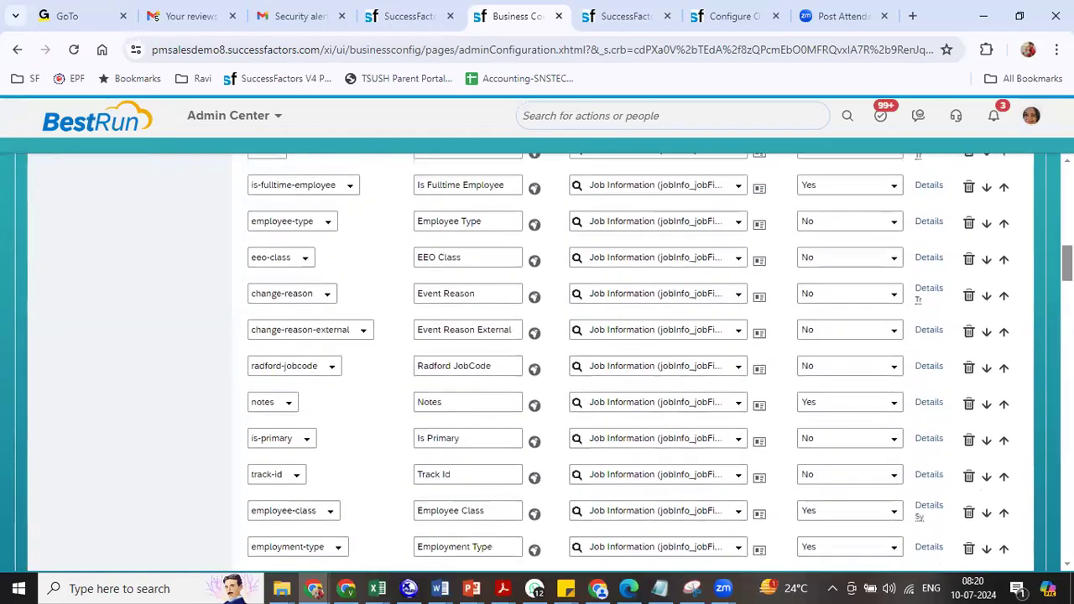
pyautogui.scroll(-15, 537, 361)
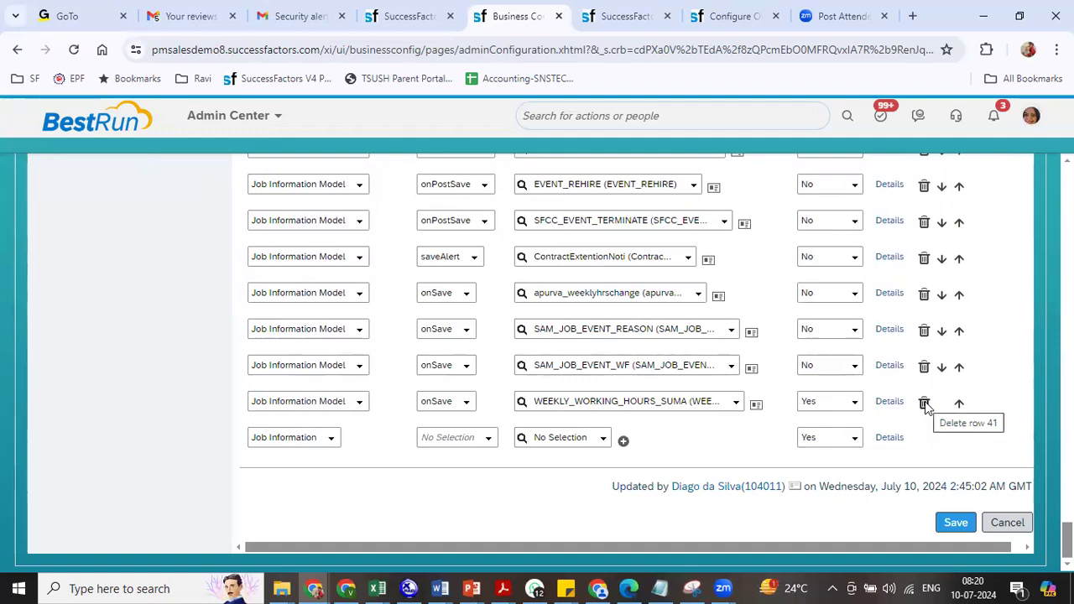
# - Remove the apurva_weeklyhrschange rule and save the Job Information configuration with confirmation
pyautogui.click(924, 294)
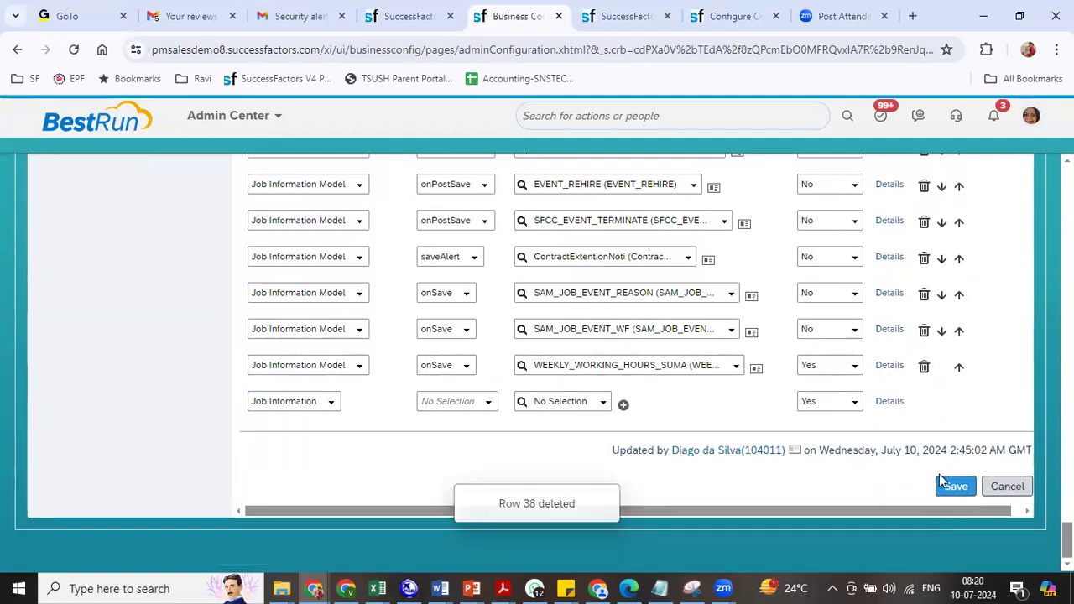
pyautogui.click(954, 489)
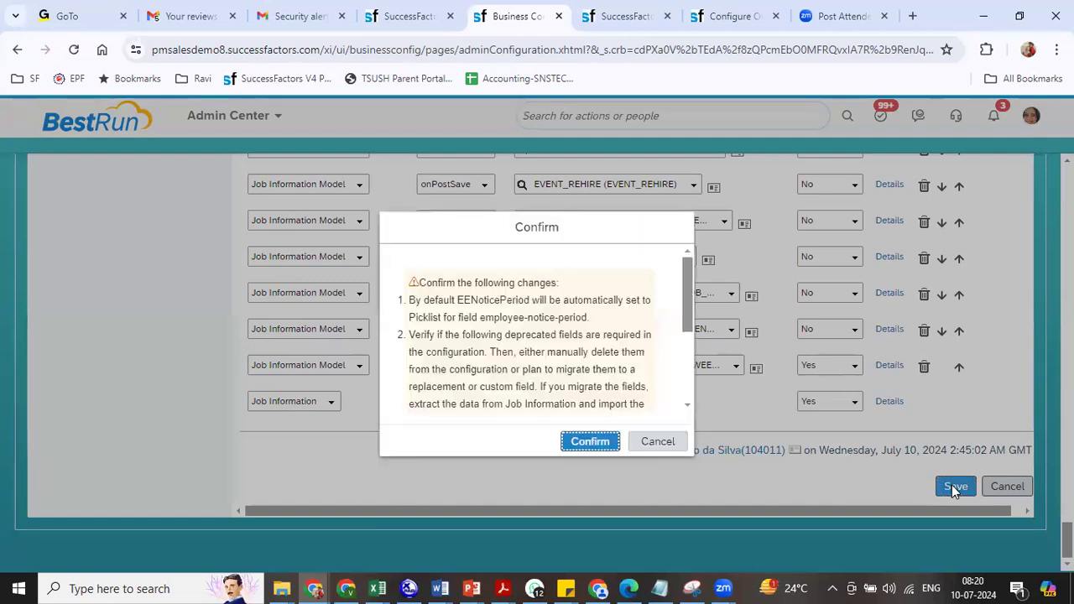
pyautogui.click(587, 442)
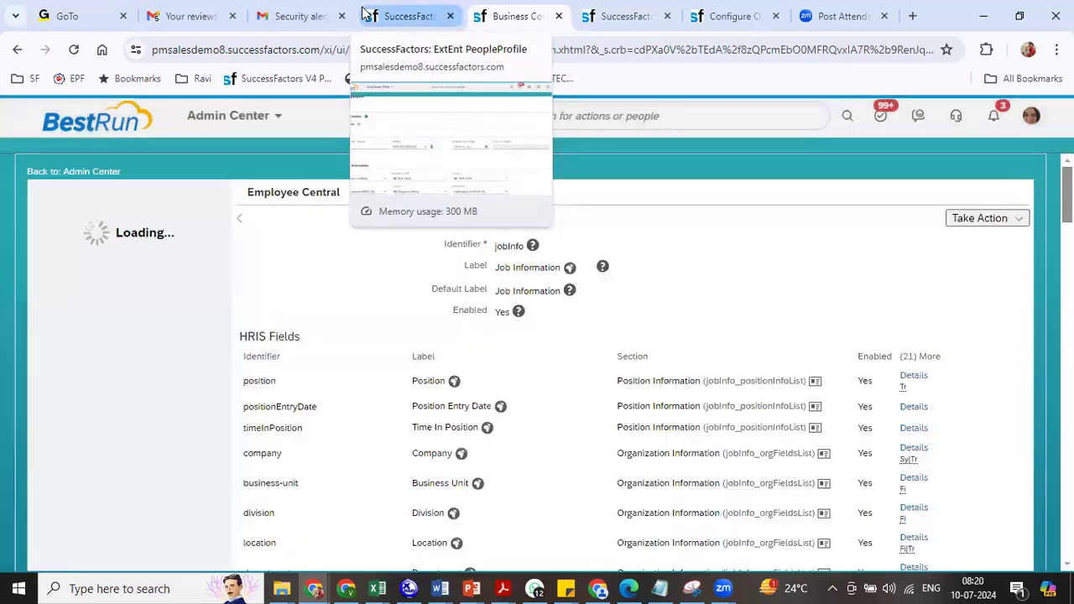
pyautogui.click(394, 16)
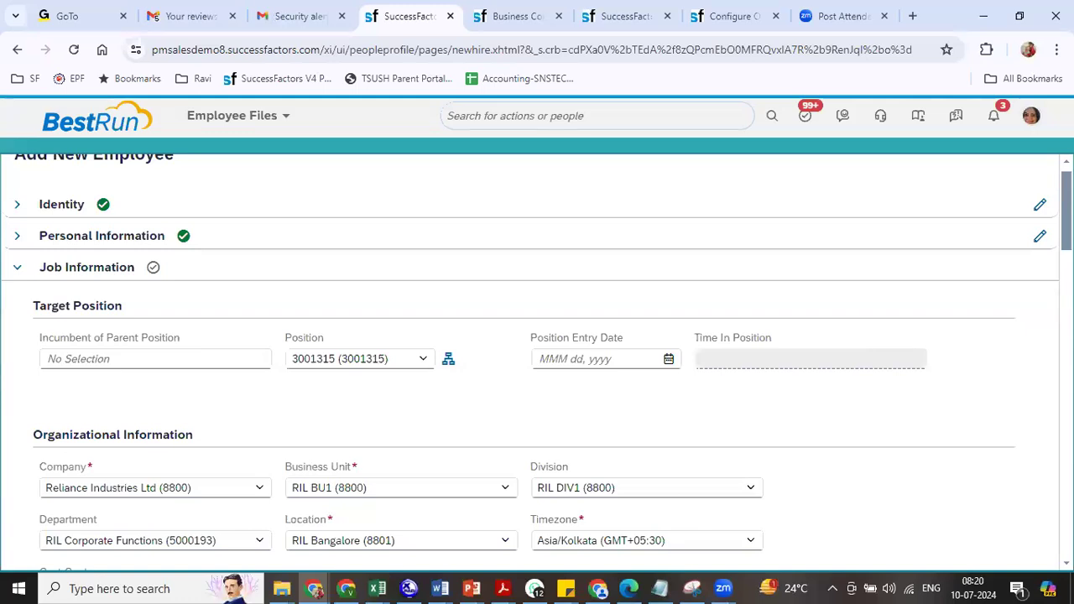
# - Advance the new-hire form from Add New Employee to the Compensation Information step
pyautogui.scroll(-15, 130, 475)
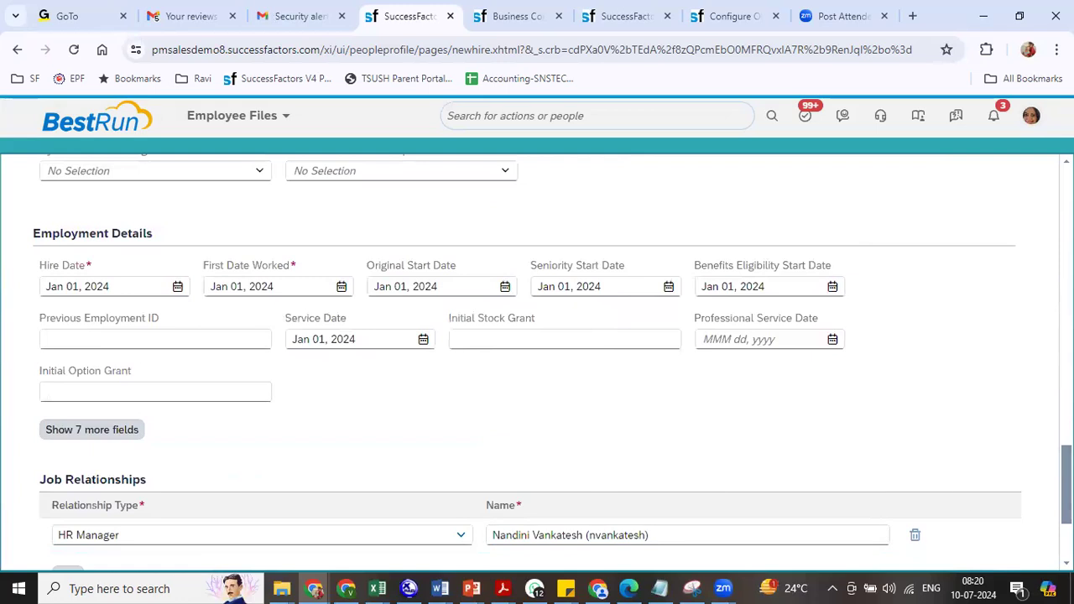
pyautogui.scroll(-2, 408, 439)
pyautogui.click(61, 489)
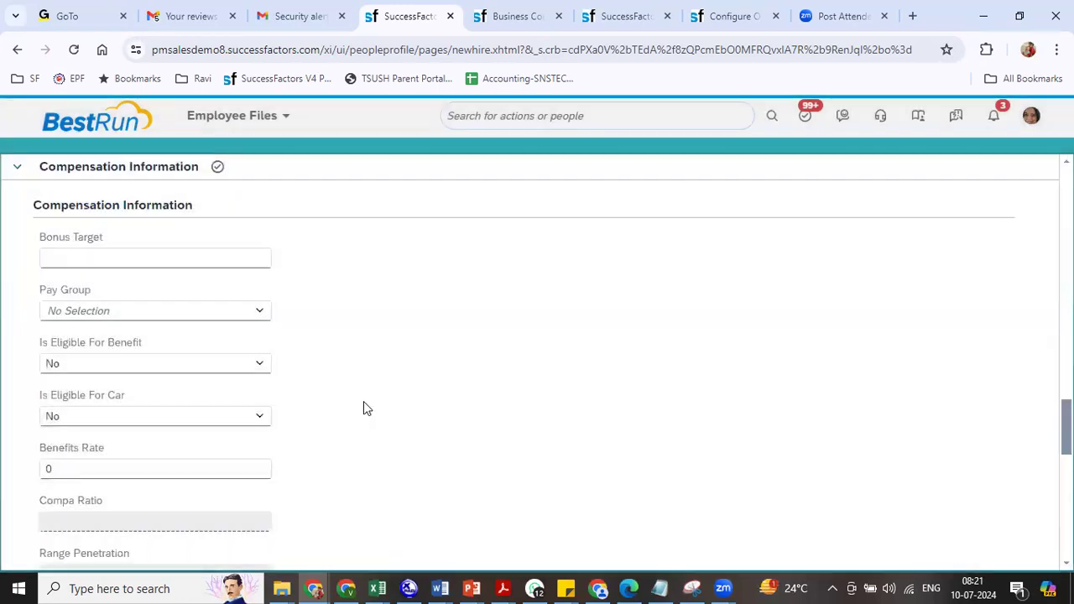
# - Show the 8 more Compensation Information fields and scroll down to the empty Compensation table
pyautogui.scroll(2, 537, 360)
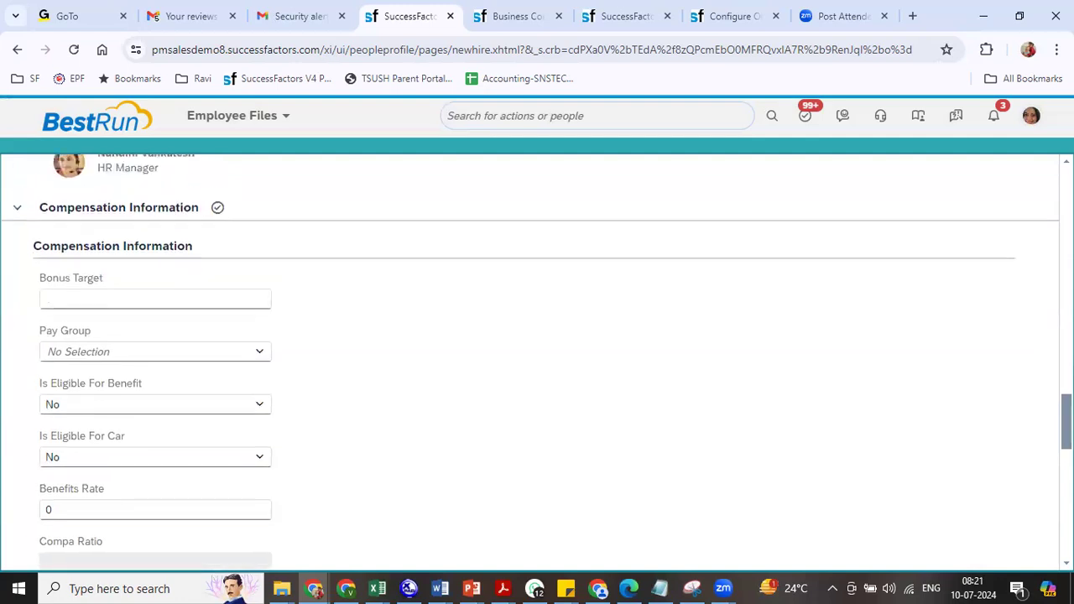
pyautogui.scroll(-2, 1027, 412)
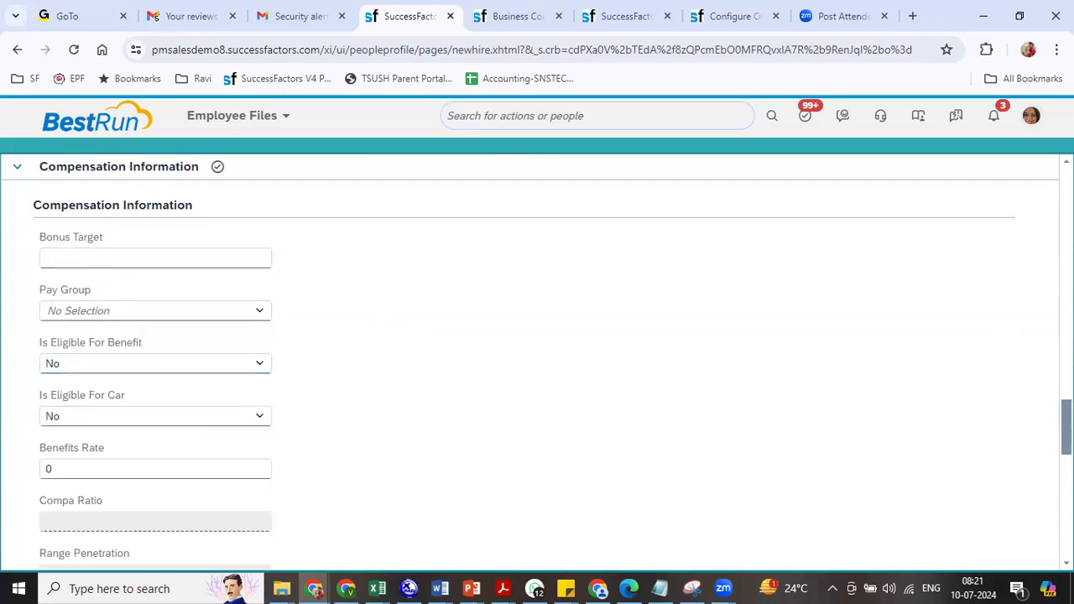
pyautogui.scroll(-4, 556, 363)
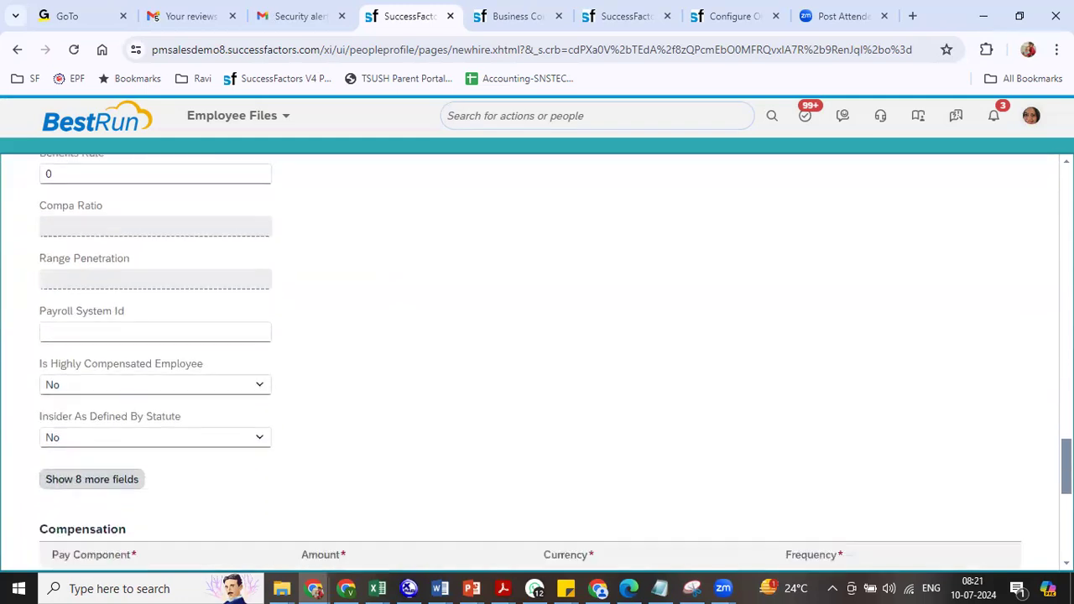
pyautogui.click(120, 488)
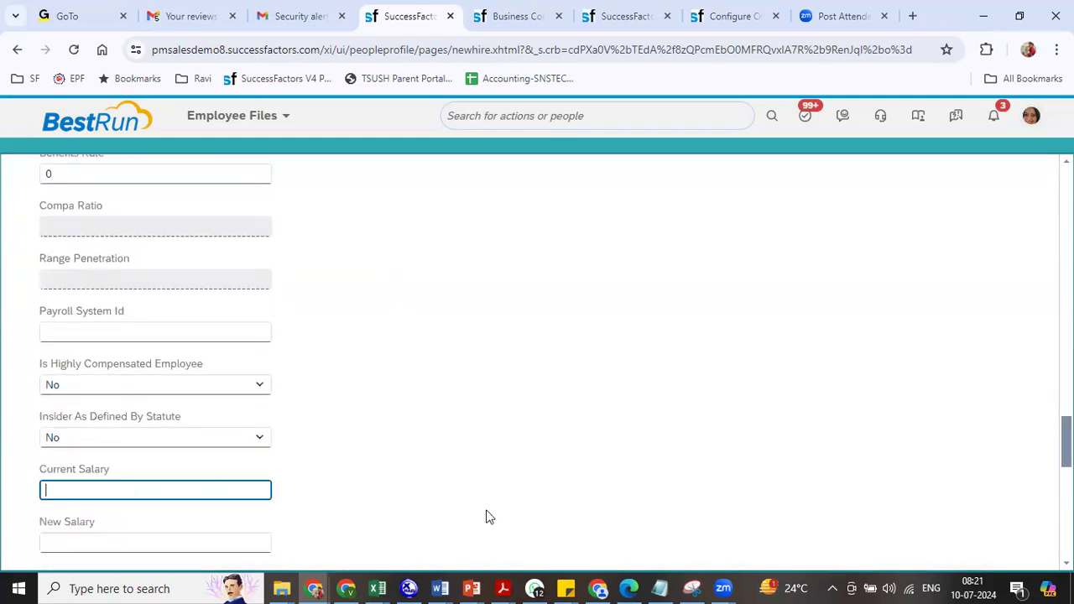
pyautogui.scroll(-4, 537, 361)
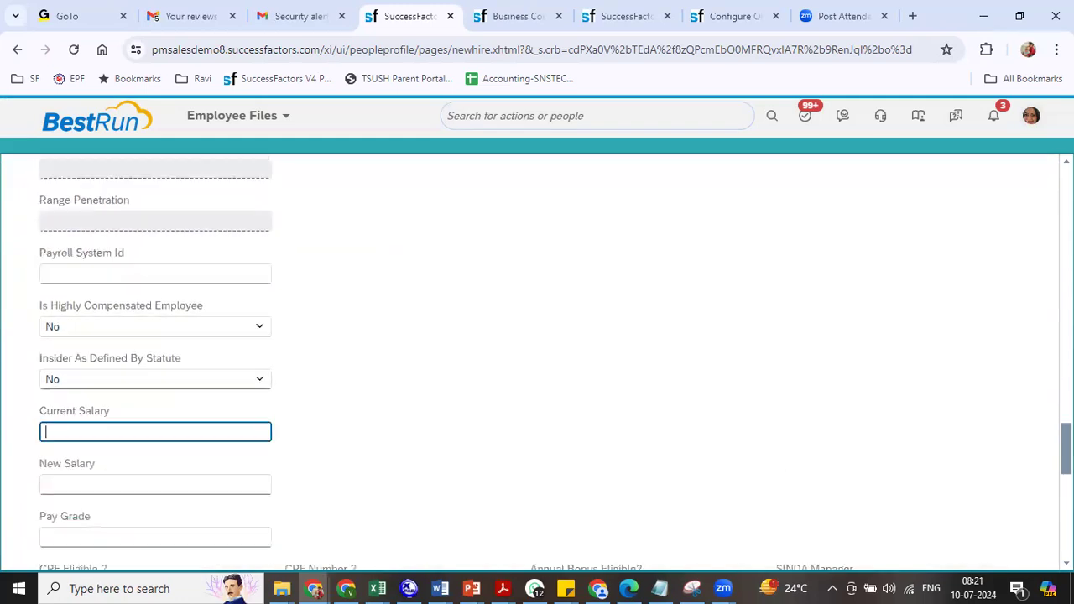
pyautogui.scroll(-2, 537, 361)
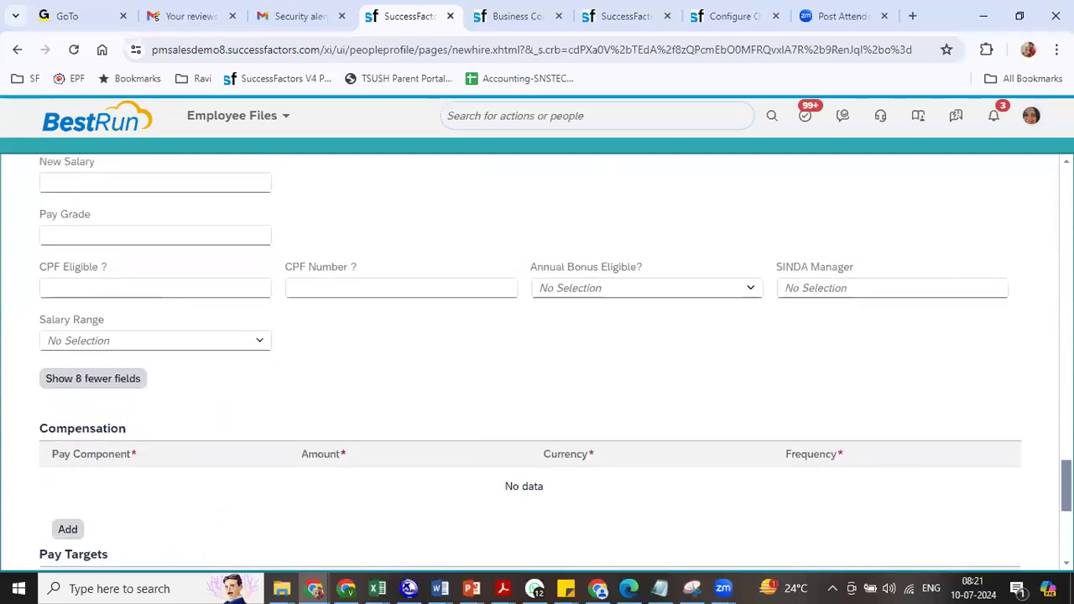
pyautogui.scroll(-1, 219, 380)
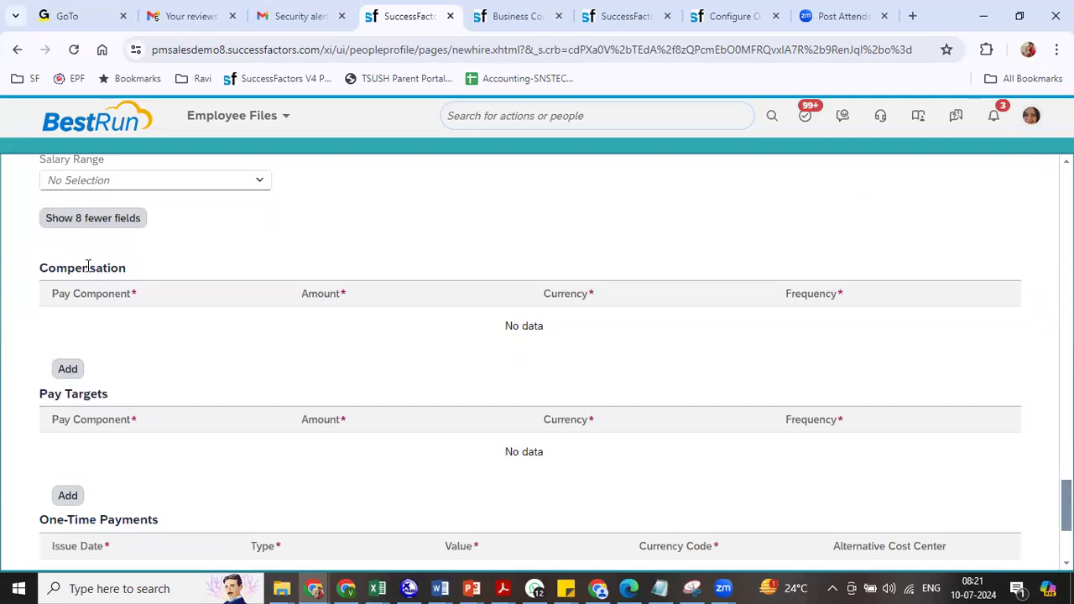
# - Add an R Basic Salary (8800) row of 200,000 INR, Monthly (MON)
pyautogui.click(68, 370)
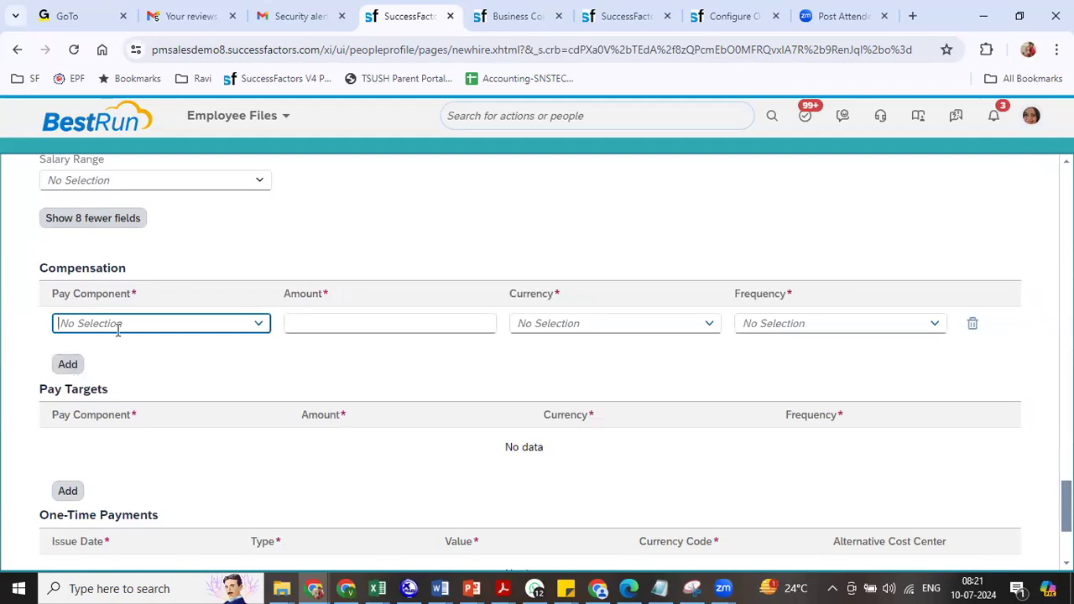
pyautogui.write('88')
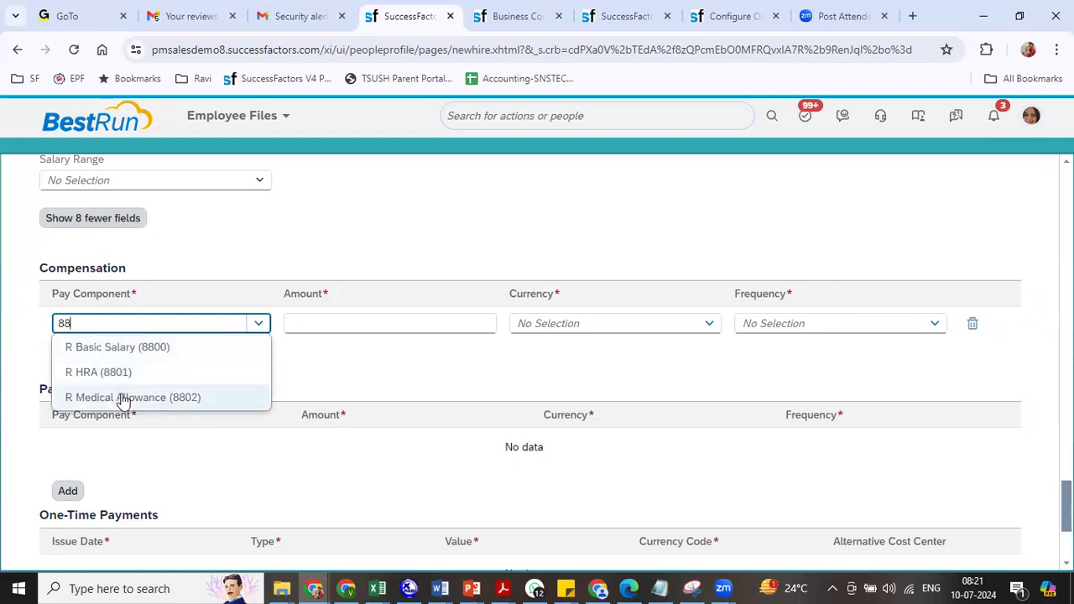
pyautogui.click(123, 351)
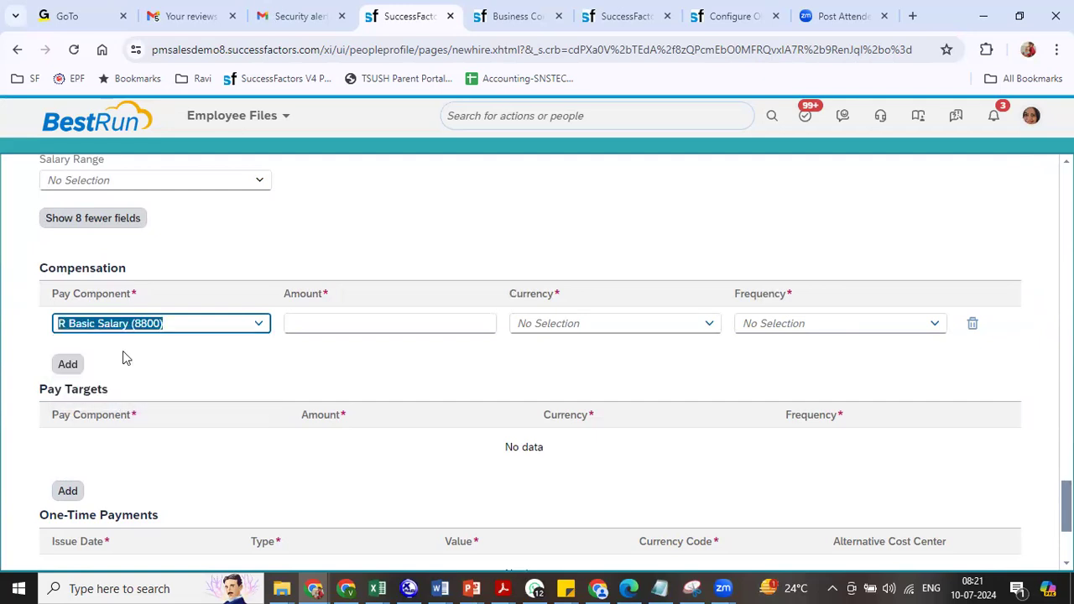
pyautogui.click(298, 320)
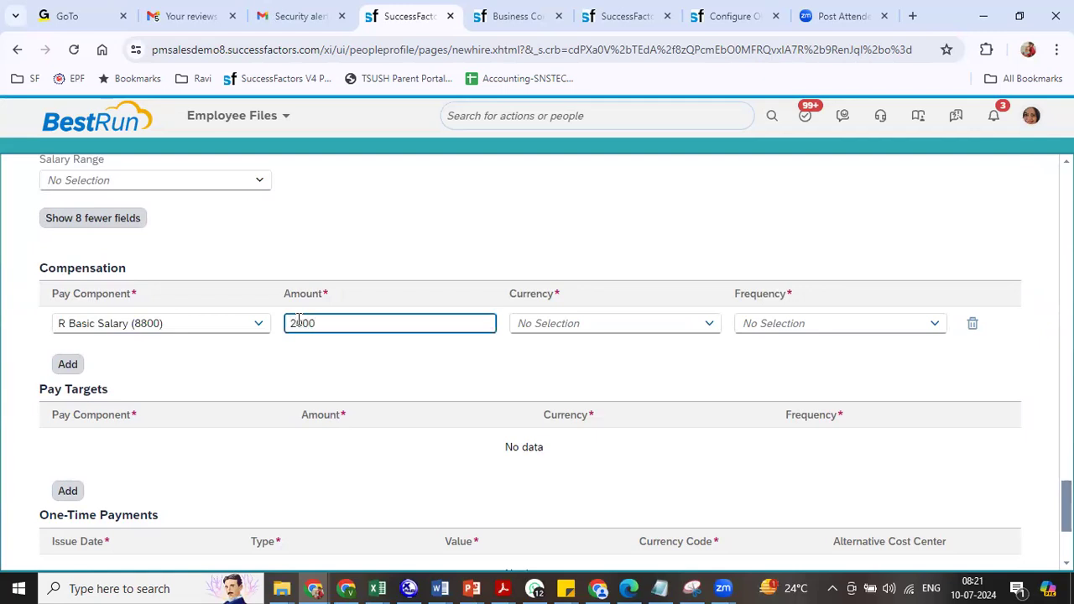
pyautogui.click(512, 364)
pyautogui.click(616, 322)
pyautogui.write('inr')
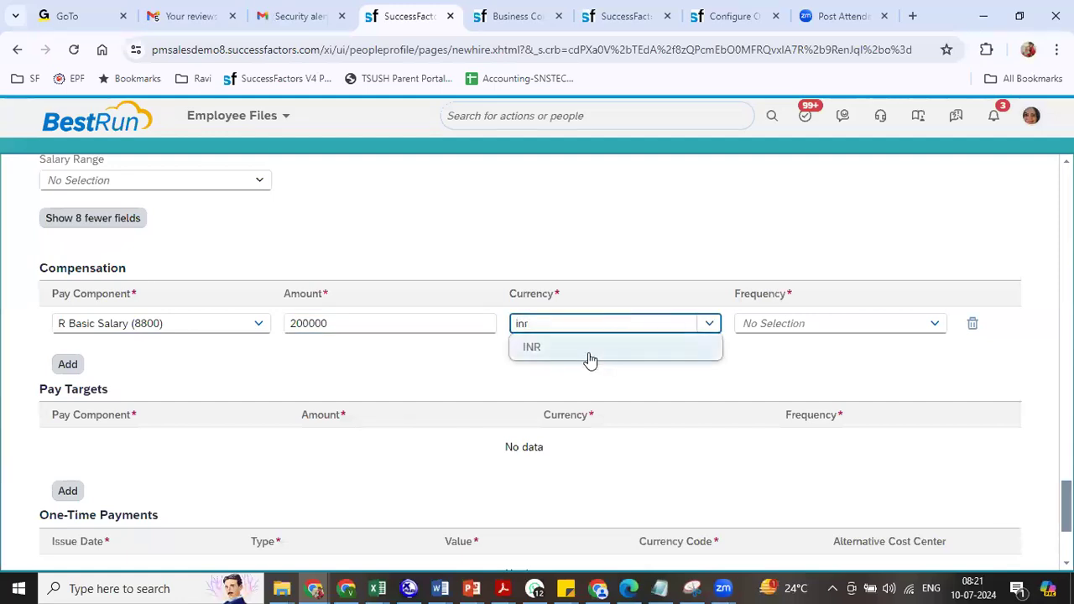
pyautogui.click(587, 357)
pyautogui.click(870, 326)
pyautogui.write('mon')
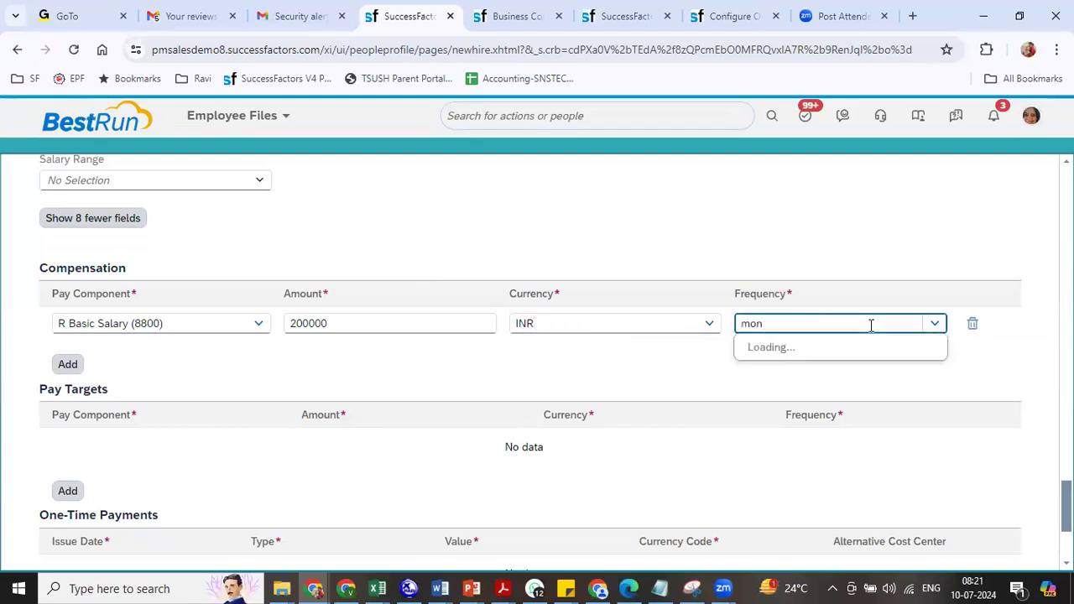
pyautogui.click(814, 400)
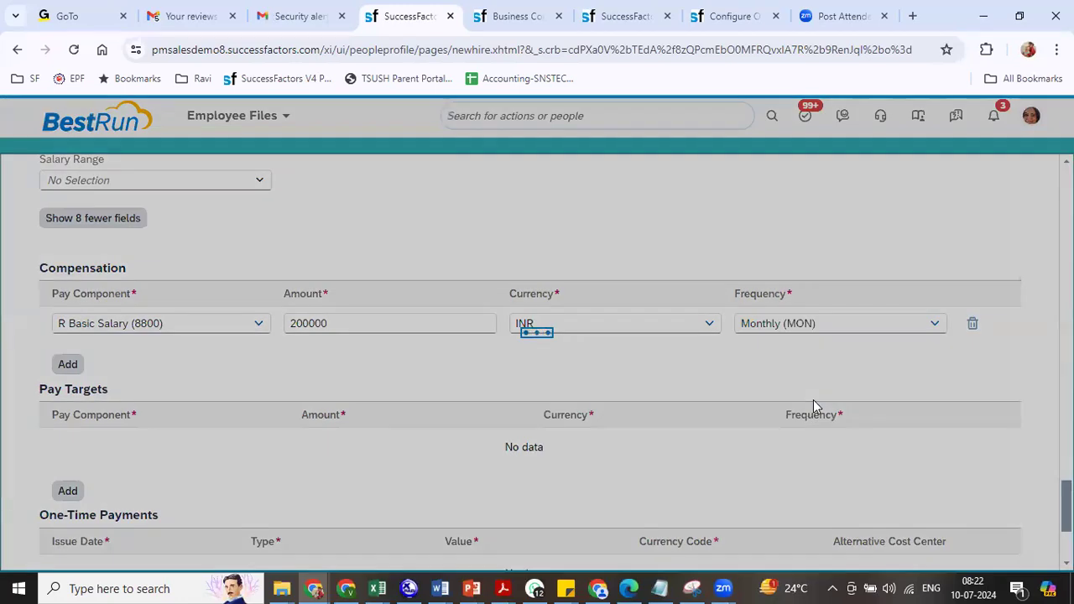
pyautogui.scroll(-3, 813, 400)
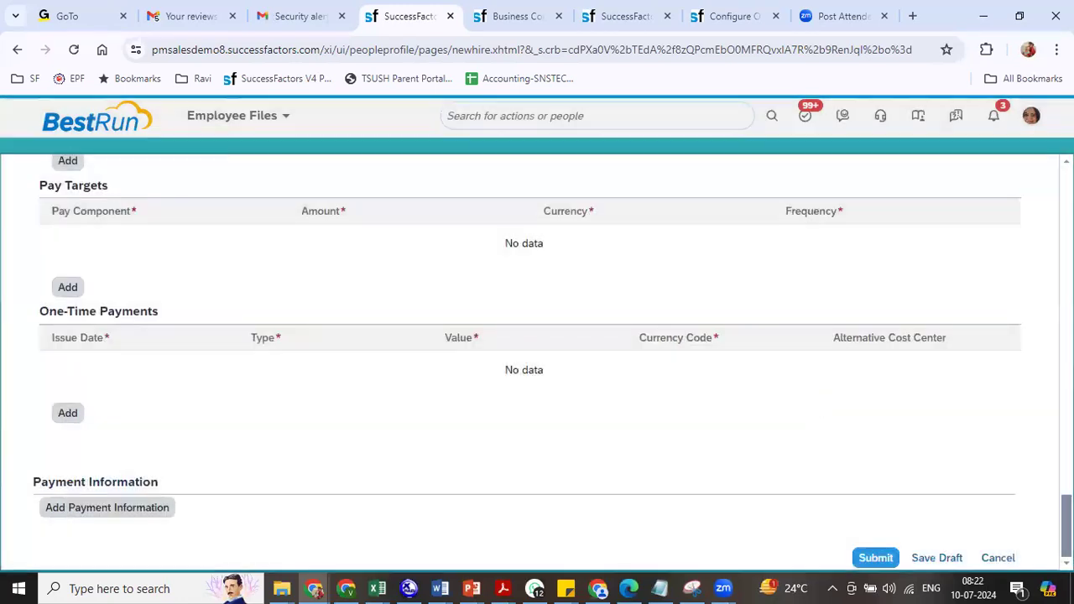
pyautogui.scroll(3, 148, 401)
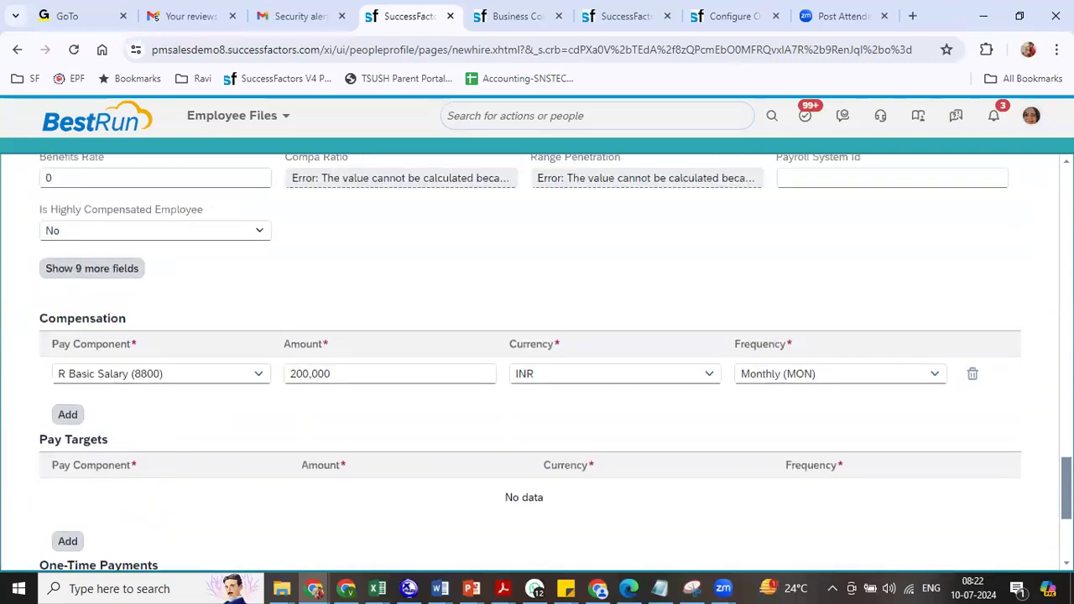
# - Add an R HRA (8801) row of 50 INR, Monthly (MON)
pyautogui.click(68, 415)
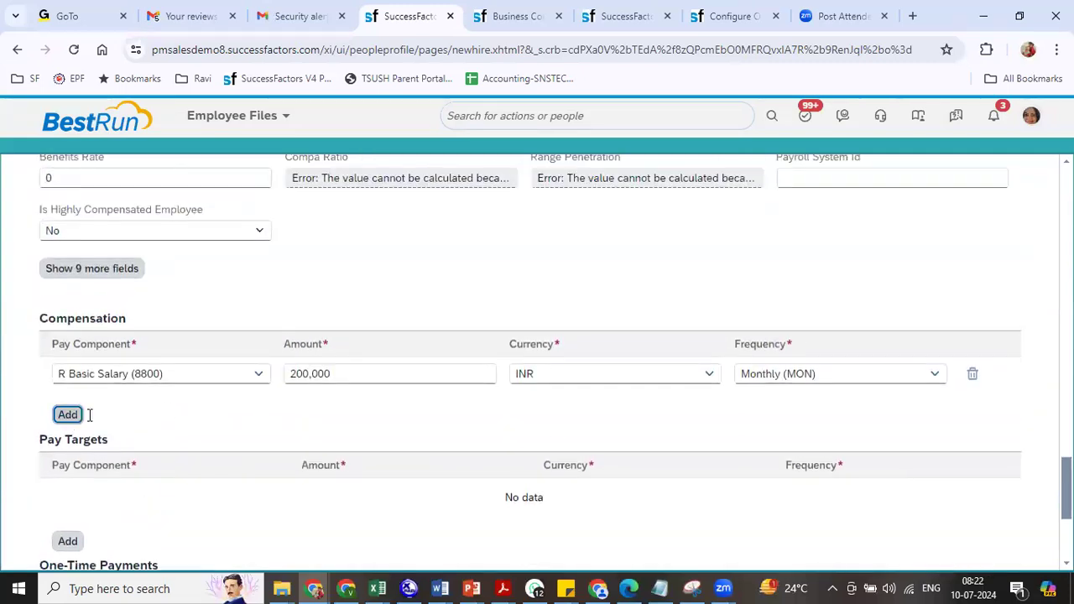
pyautogui.write('880')
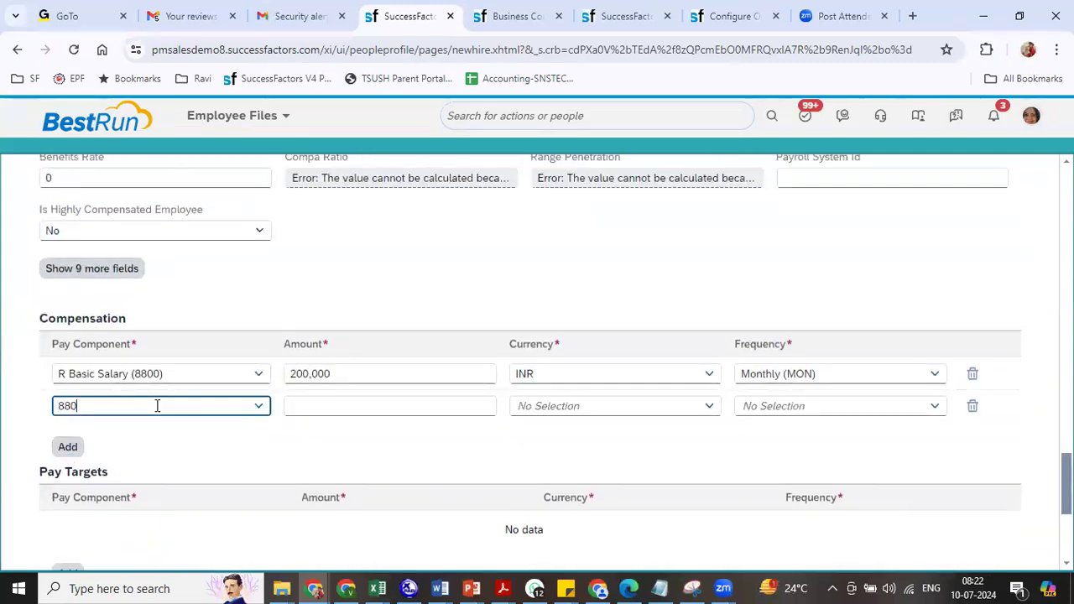
pyautogui.click(149, 454)
pyautogui.click(353, 405)
pyautogui.write('50')
pyautogui.press('Tab')
pyautogui.write('inr')
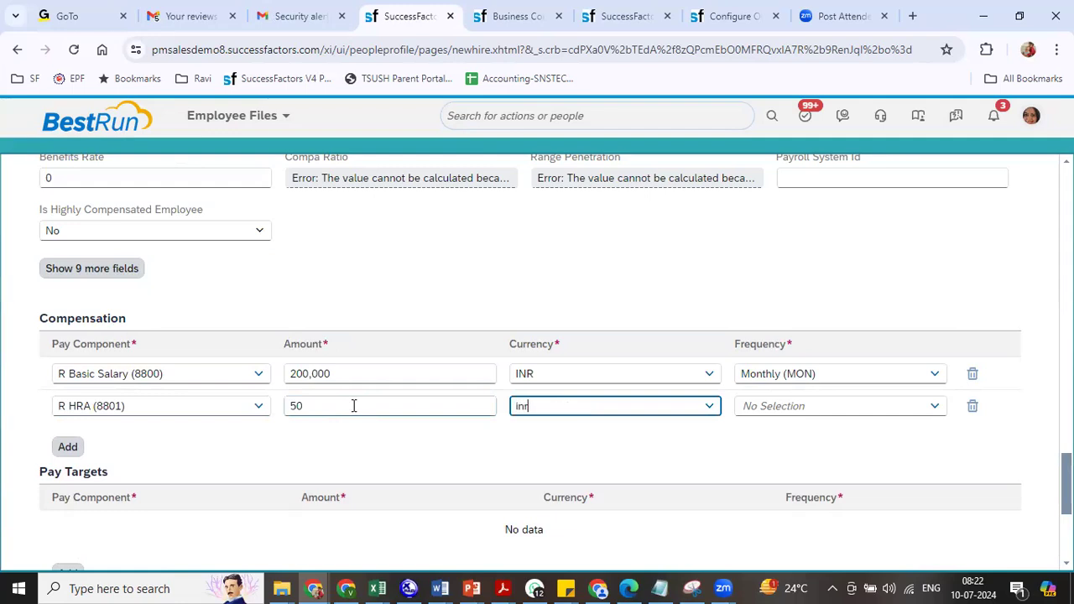
pyautogui.click(552, 432)
pyautogui.click(932, 405)
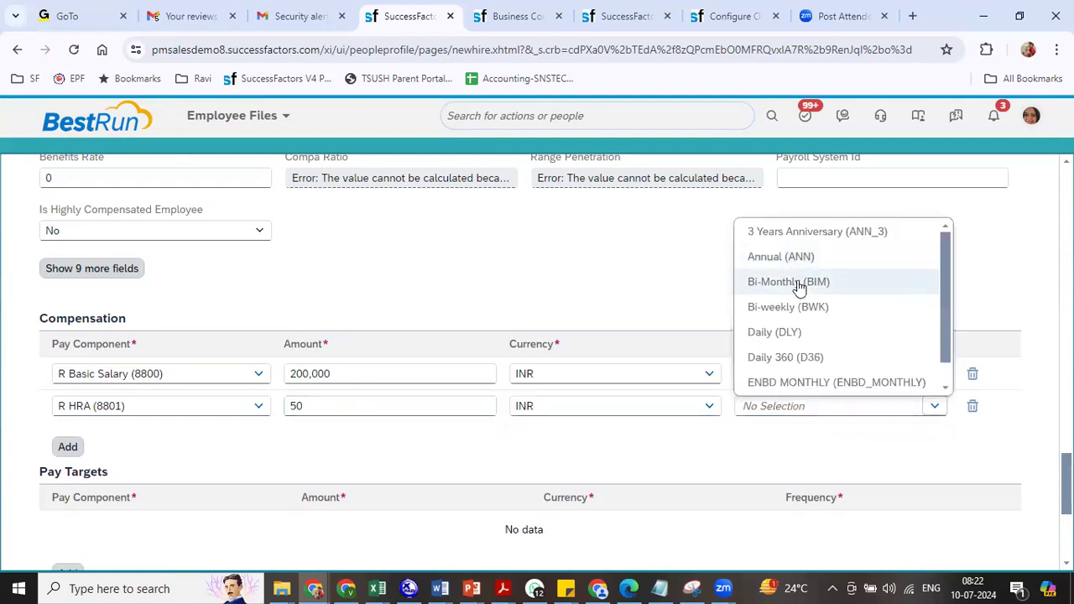
pyautogui.write('mon')
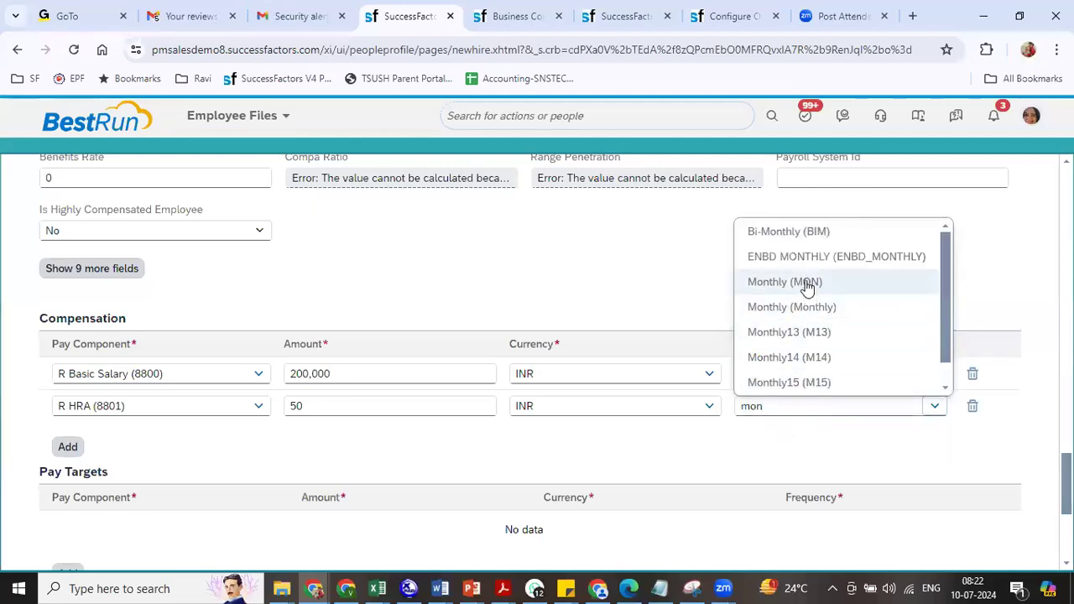
pyautogui.click(774, 282)
pyautogui.click(68, 447)
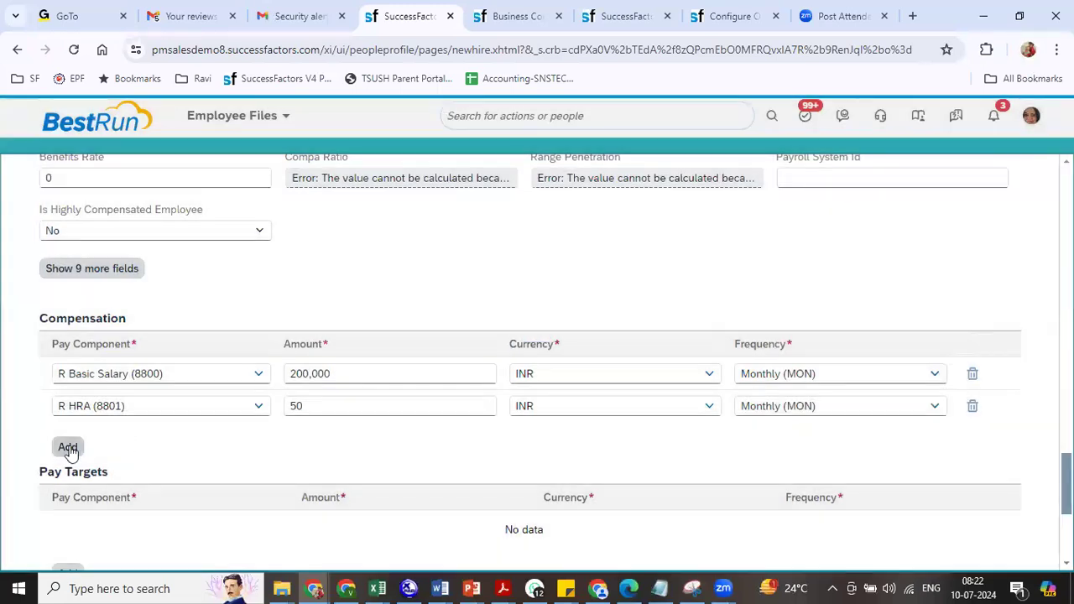
# - Add an R Medical Allowance (8802) row of 1,250 INR, Monthly (MON)
pyautogui.click(70, 450)
pyautogui.write('880')
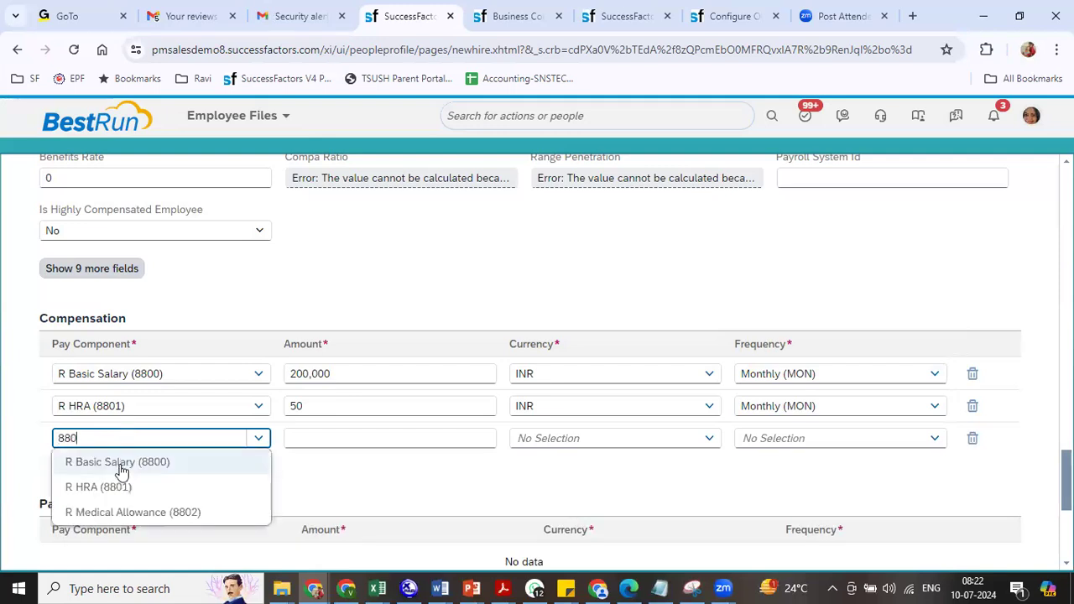
pyautogui.click(123, 511)
pyautogui.click(367, 438)
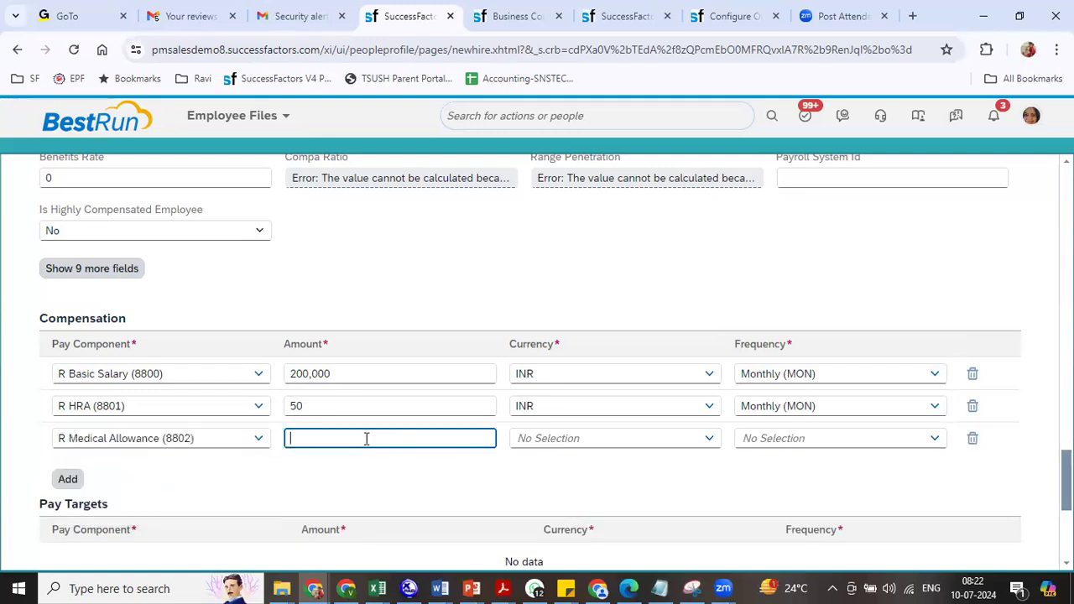
pyautogui.press('Tab')
pyautogui.write('in')
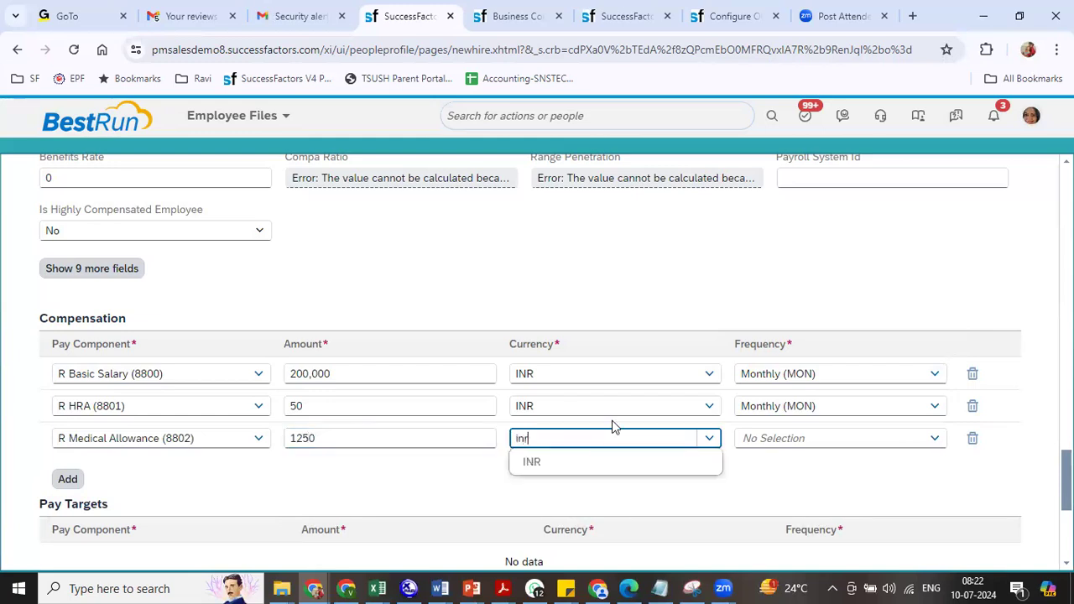
pyautogui.click(585, 466)
pyautogui.click(799, 438)
pyautogui.write('mon')
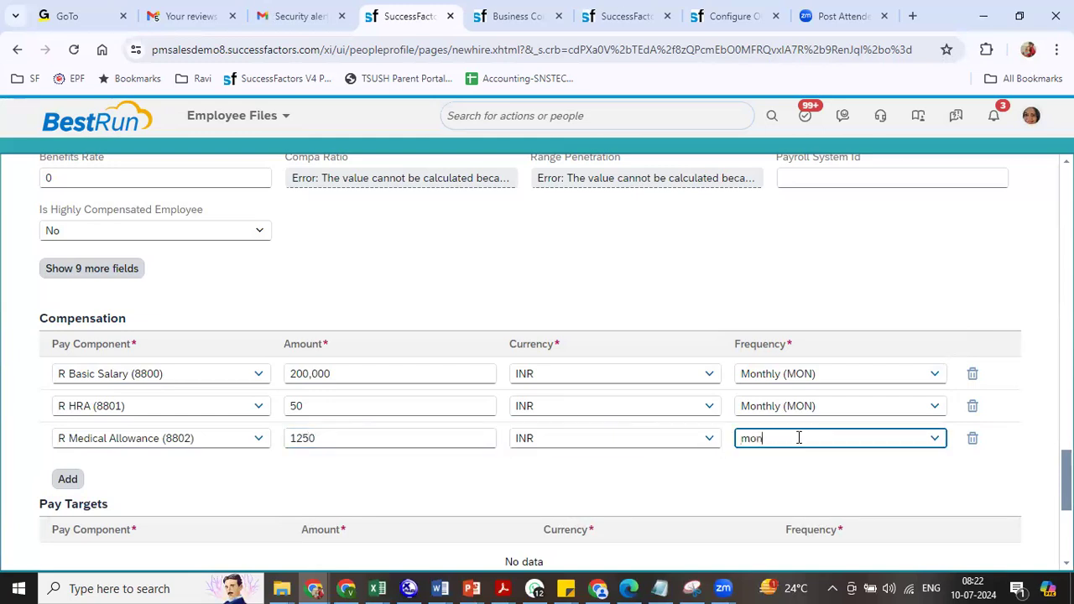
pyautogui.click(798, 314)
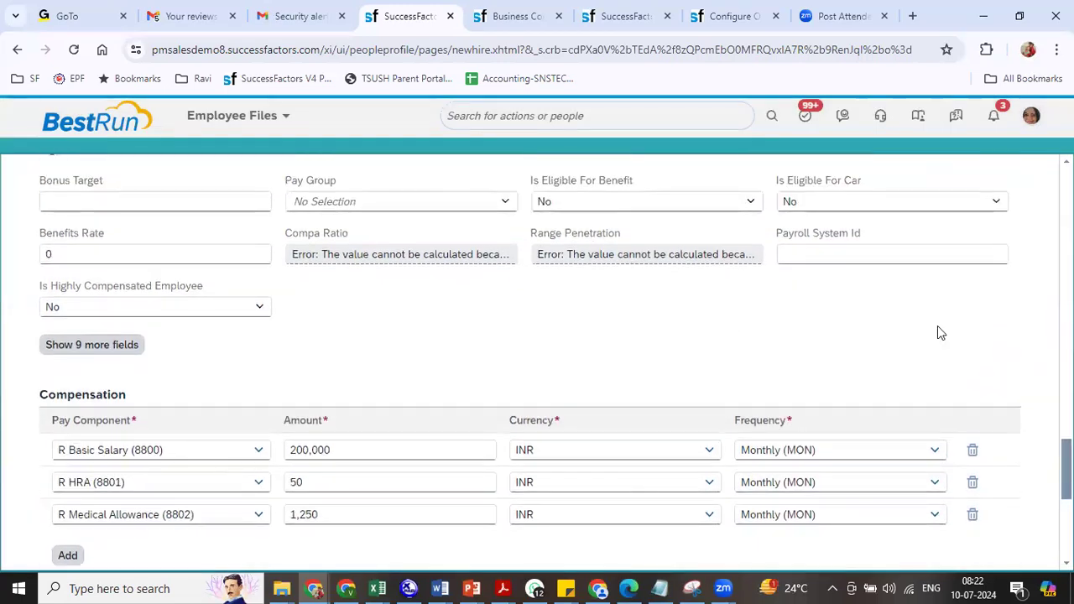
pyautogui.scroll(3, 537, 361)
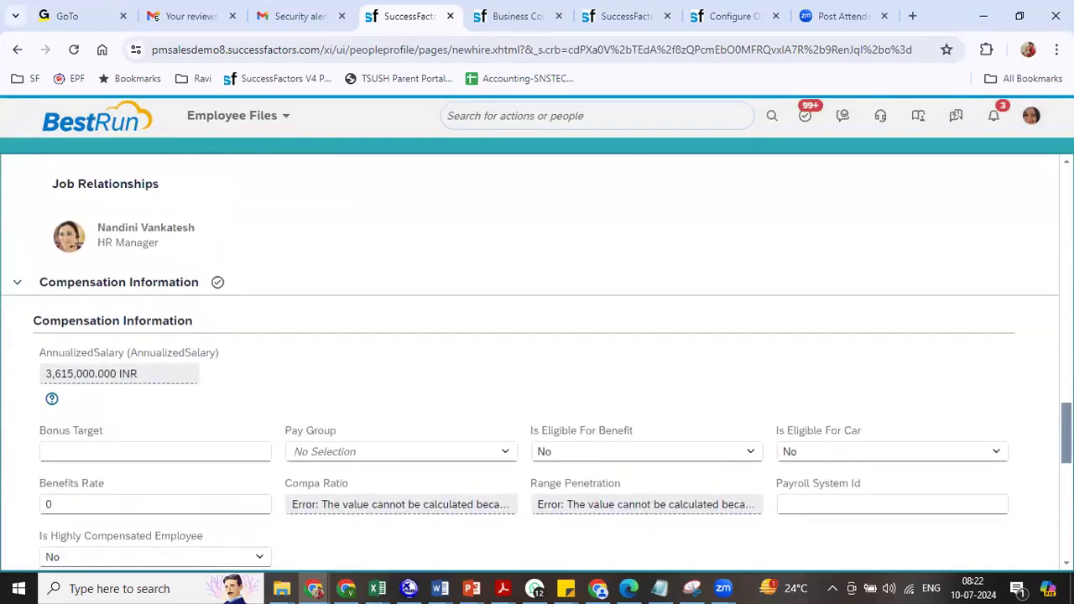
pyautogui.scroll(-7, 538, 361)
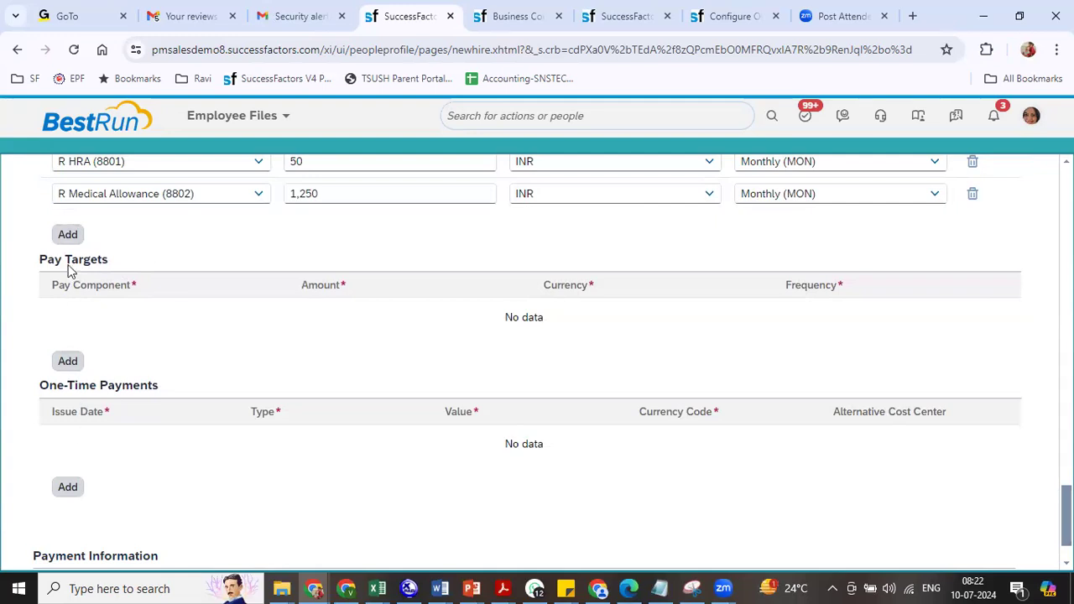
pyautogui.click(67, 360)
pyautogui.click(259, 317)
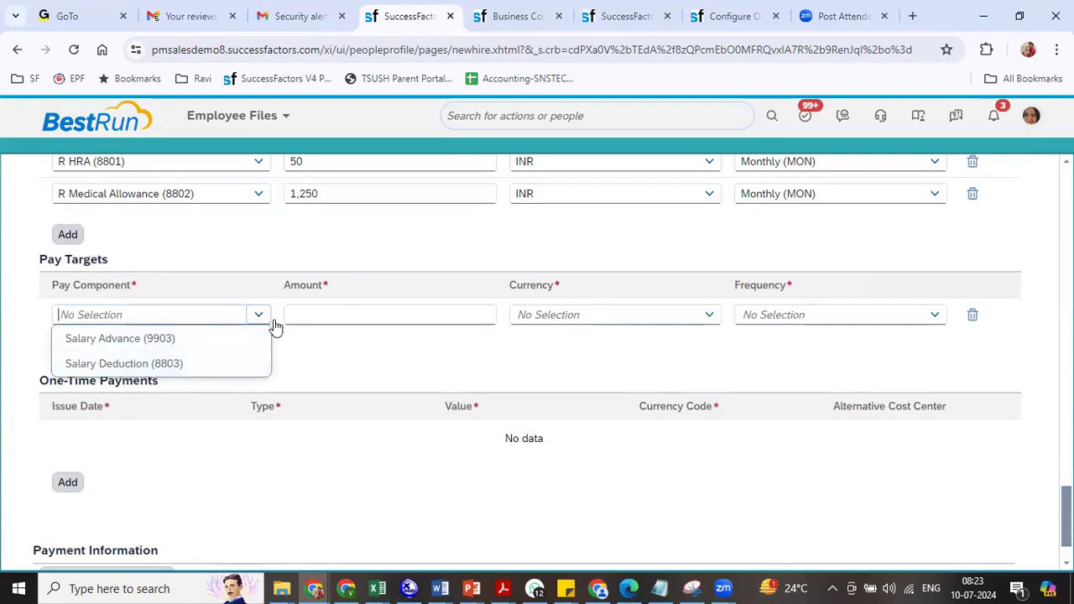
pyautogui.click(329, 325)
pyautogui.click(971, 319)
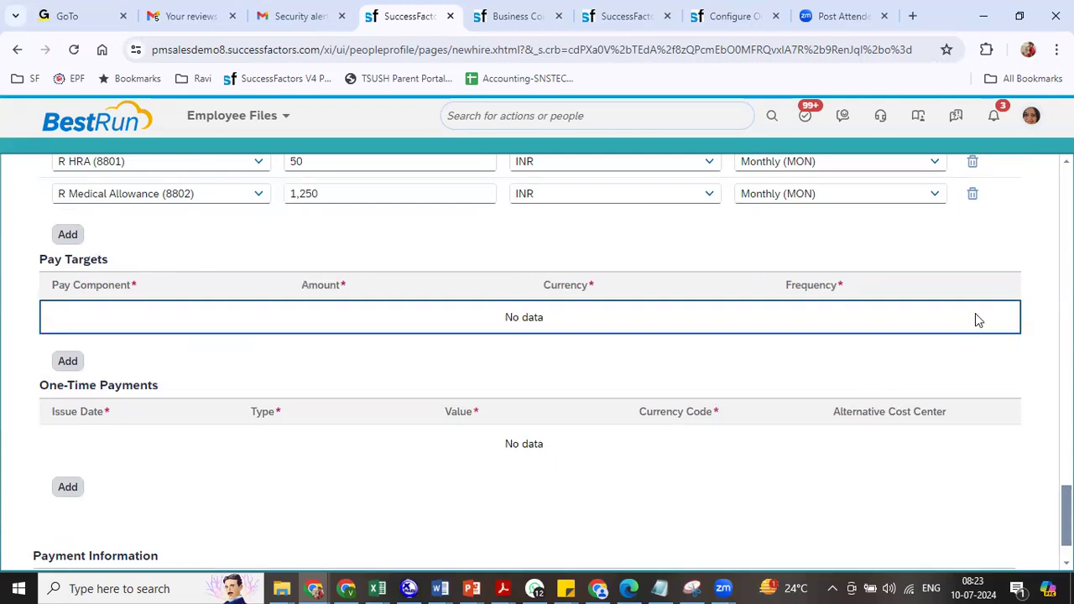
pyautogui.click(71, 494)
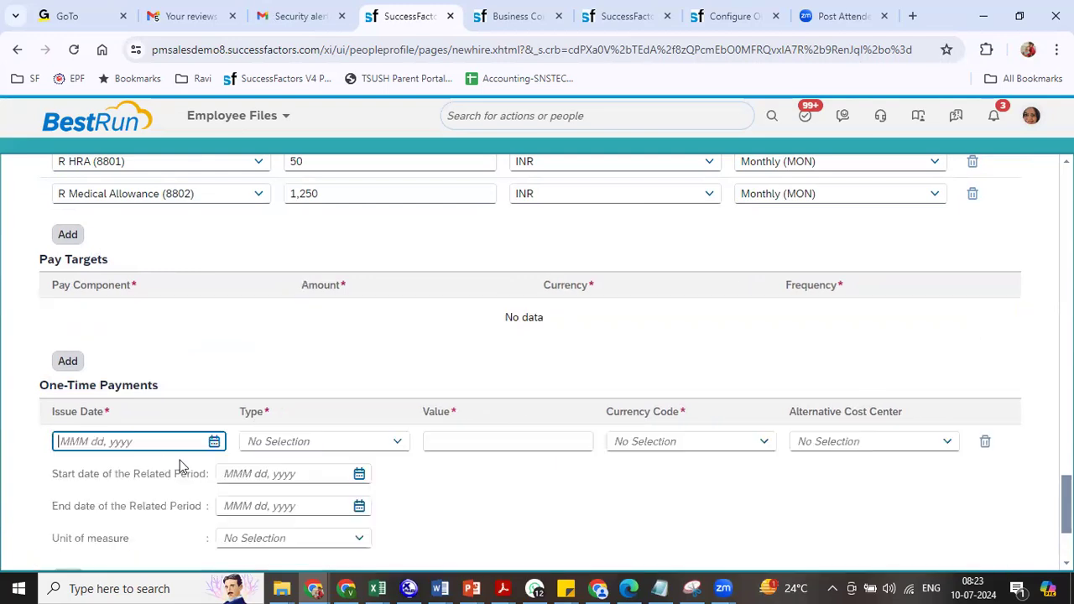
pyautogui.click(399, 445)
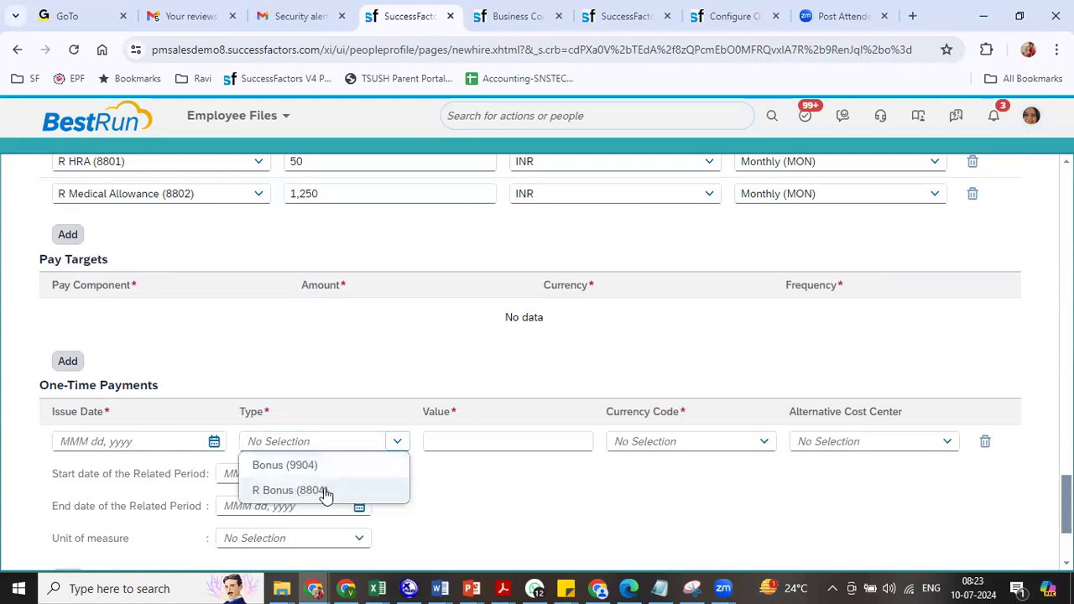
pyautogui.click(1007, 430)
pyautogui.click(984, 442)
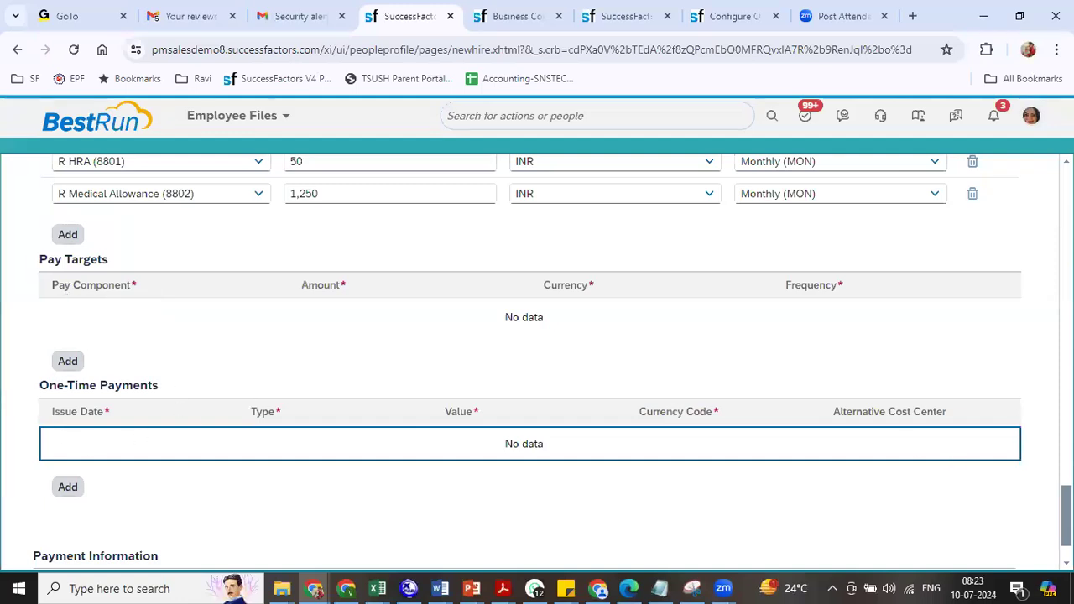
pyautogui.scroll(-1, 449, 292)
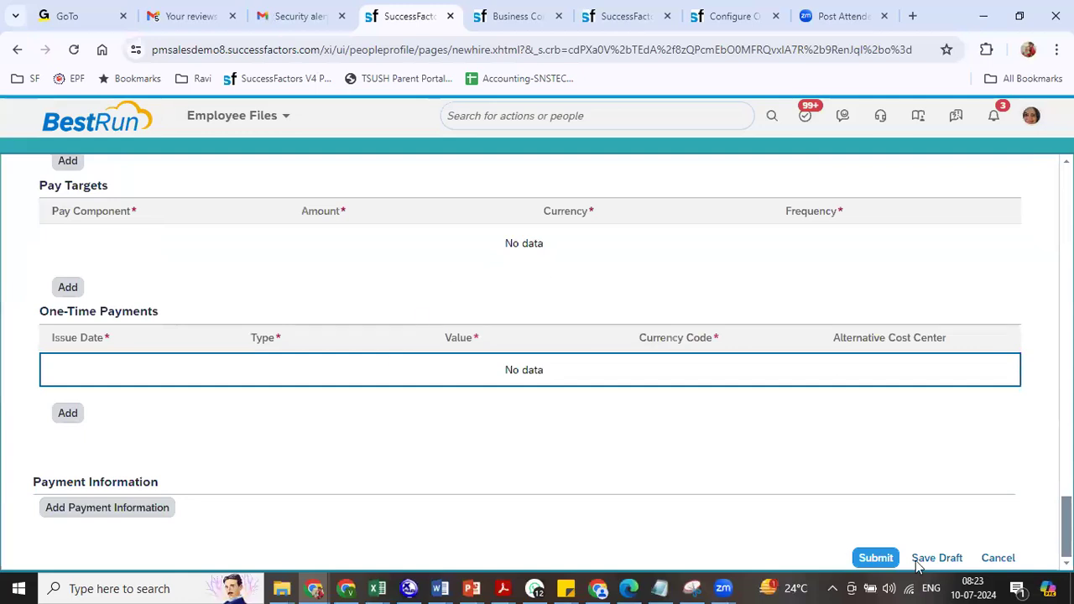
# - Submit the hire and note the Pay Component 8802 override errors in the Messages dialog
pyautogui.click(873, 562)
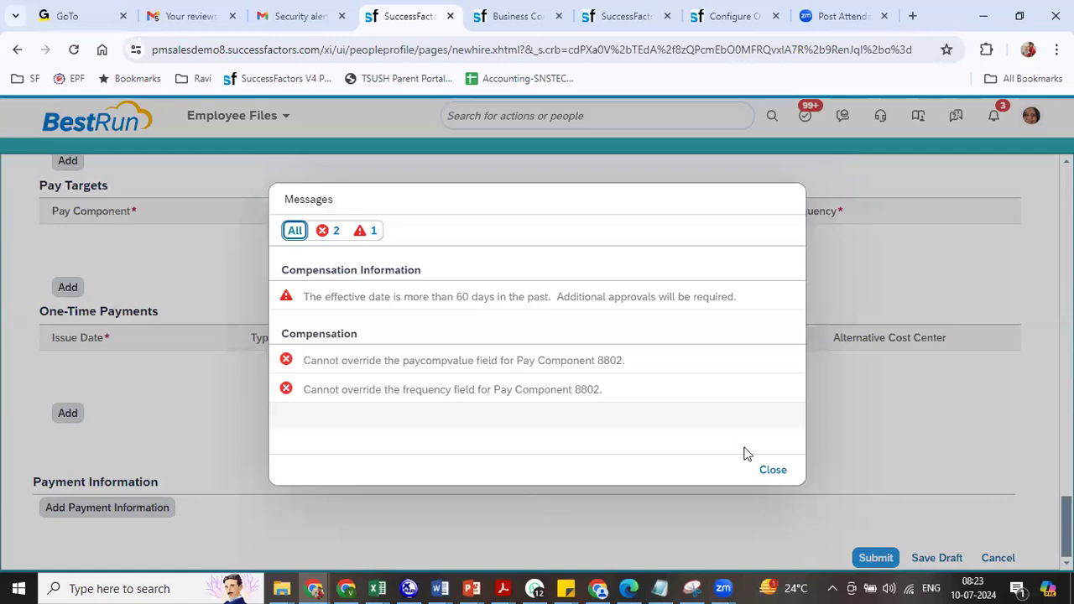
pyautogui.moveTo(400, 362); pyautogui.dragTo(613, 362)
pyautogui.doubleClick(614, 363)
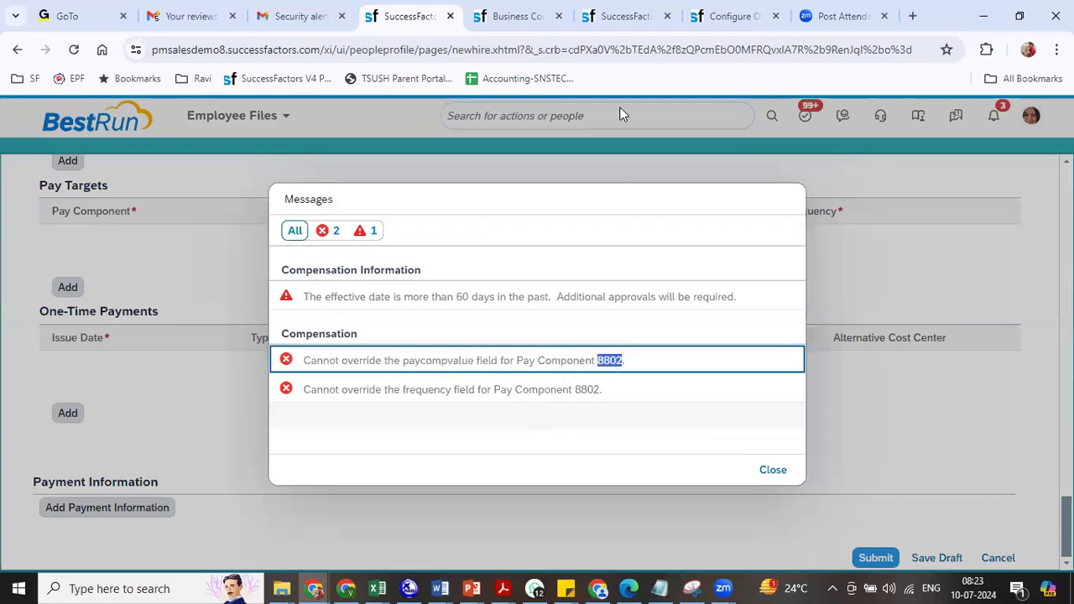
pyautogui.click(724, 15)
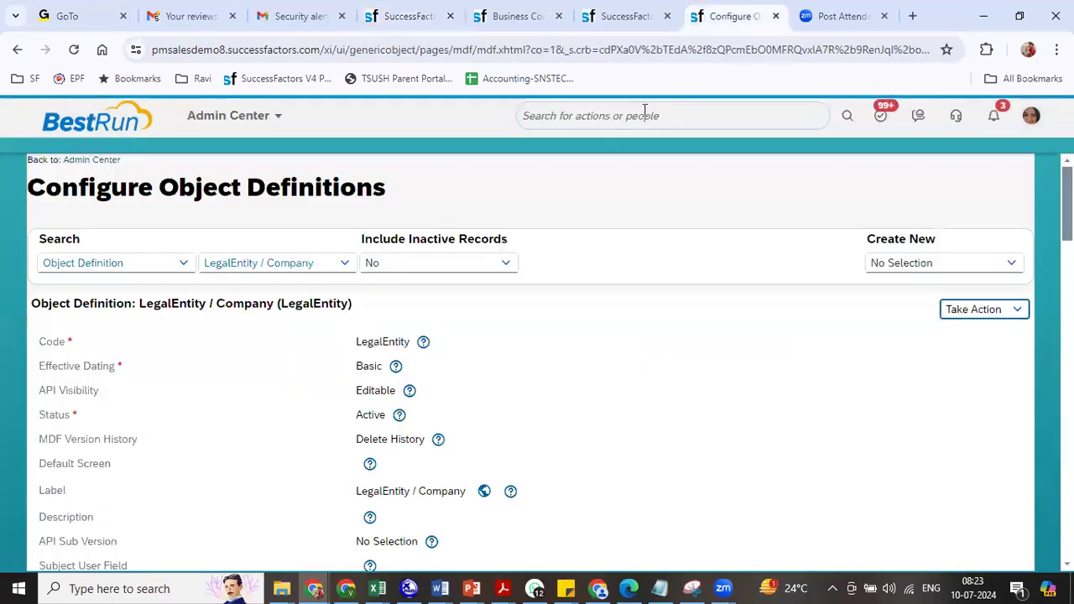
# - Open the R Medical Allowance (8802) pay component in Manage Organization, Pay and Job Structures
pyautogui.click(643, 112)
pyautogui.write('man ')
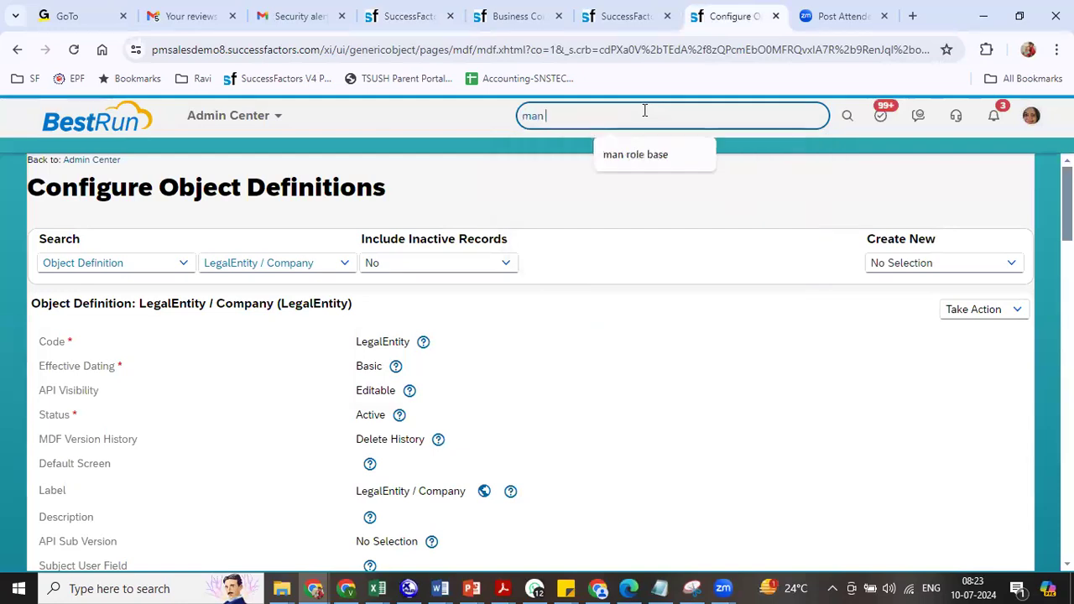
pyautogui.write('org pay')
pyautogui.click(629, 175)
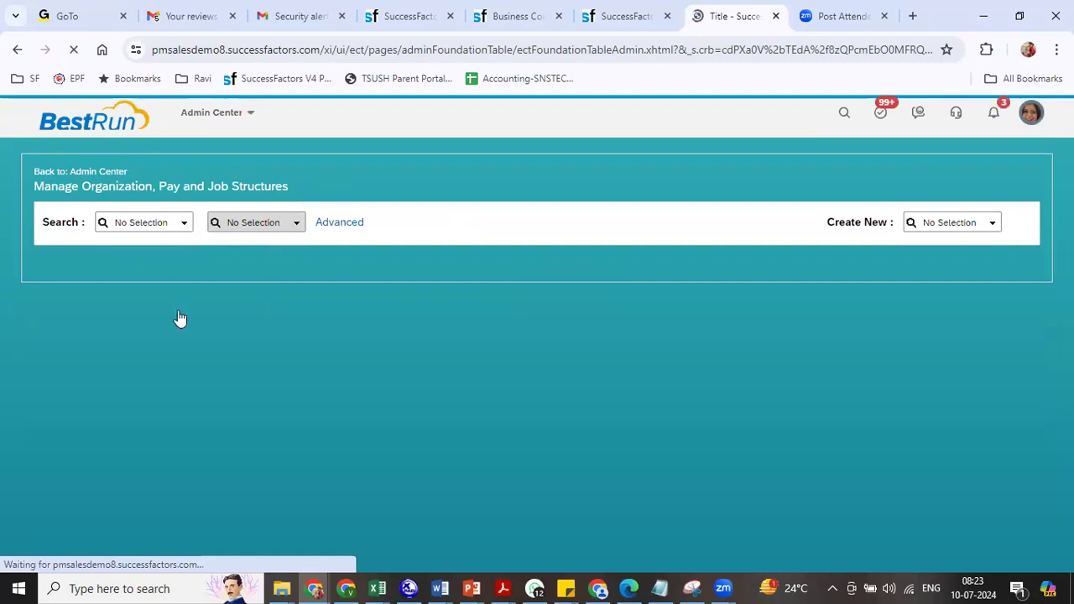
pyautogui.click(185, 223)
pyautogui.click(163, 343)
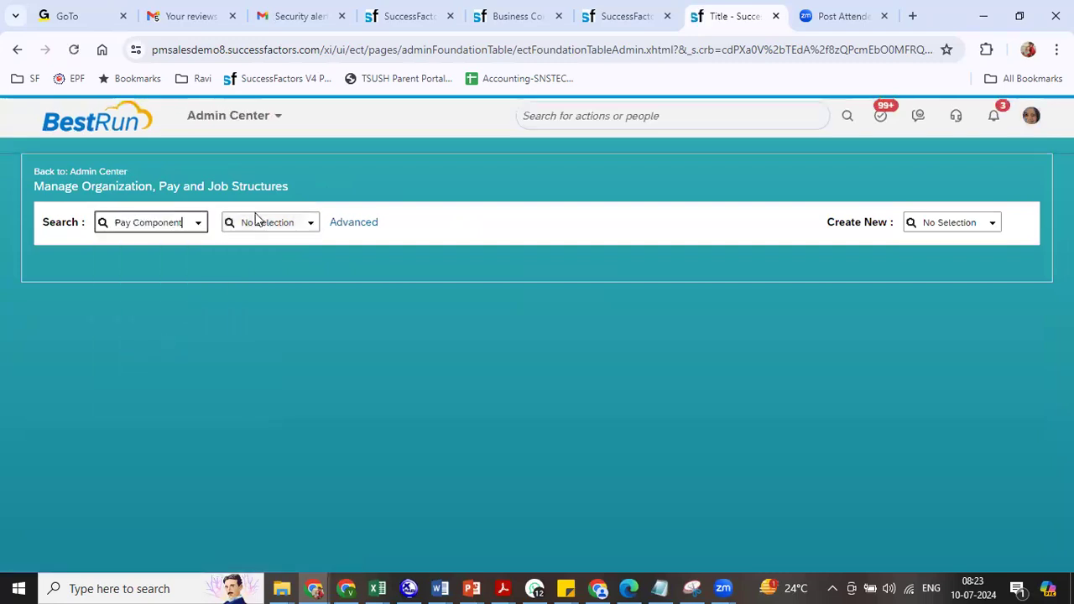
pyautogui.click(265, 223)
pyautogui.write('8802)')
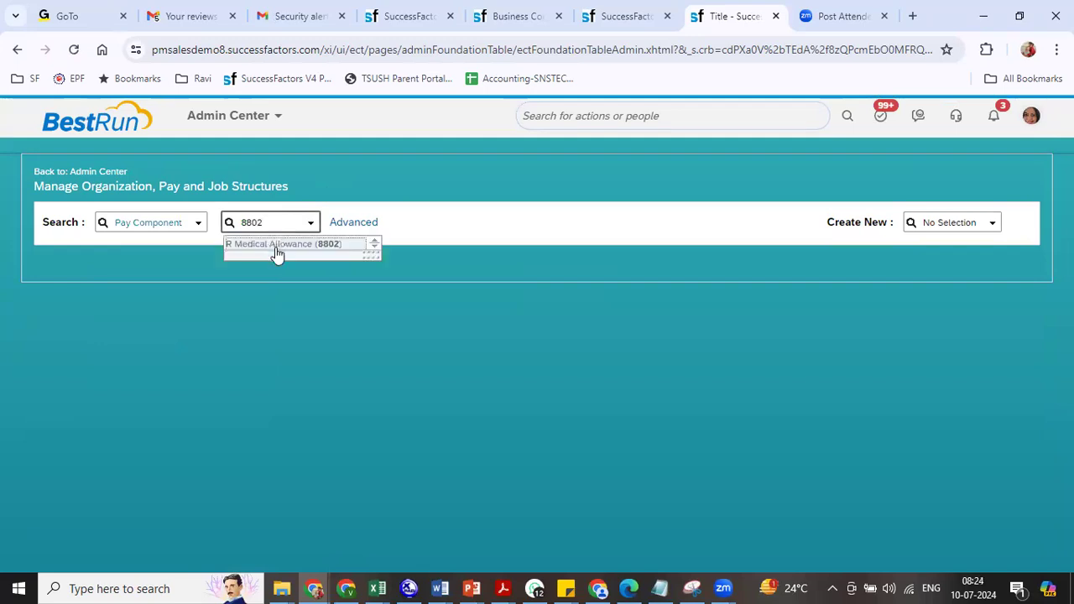
pyautogui.click(276, 244)
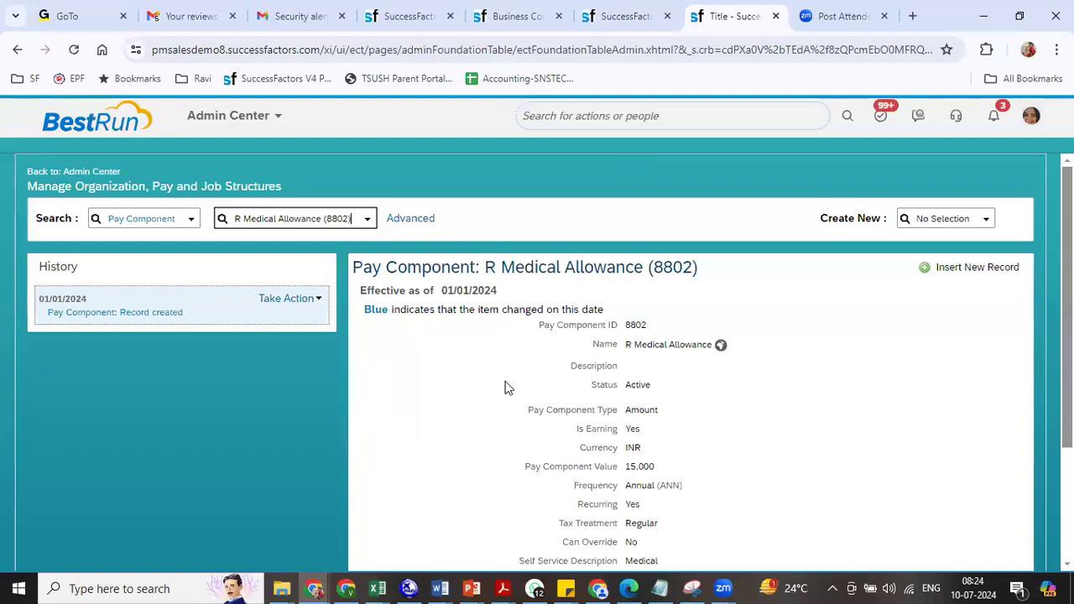
pyautogui.click(408, 16)
pyautogui.click(738, 16)
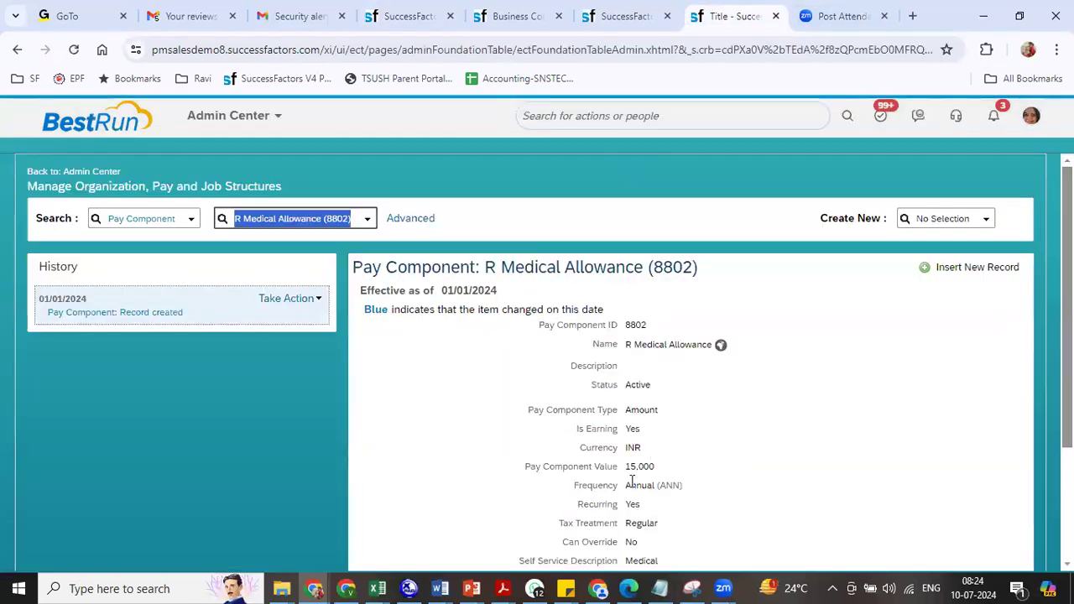
# - Correct the 01/01/2024 pay component record to set Can Override to Yes and save
pyautogui.moveTo(625, 466); pyautogui.dragTo(664, 470)
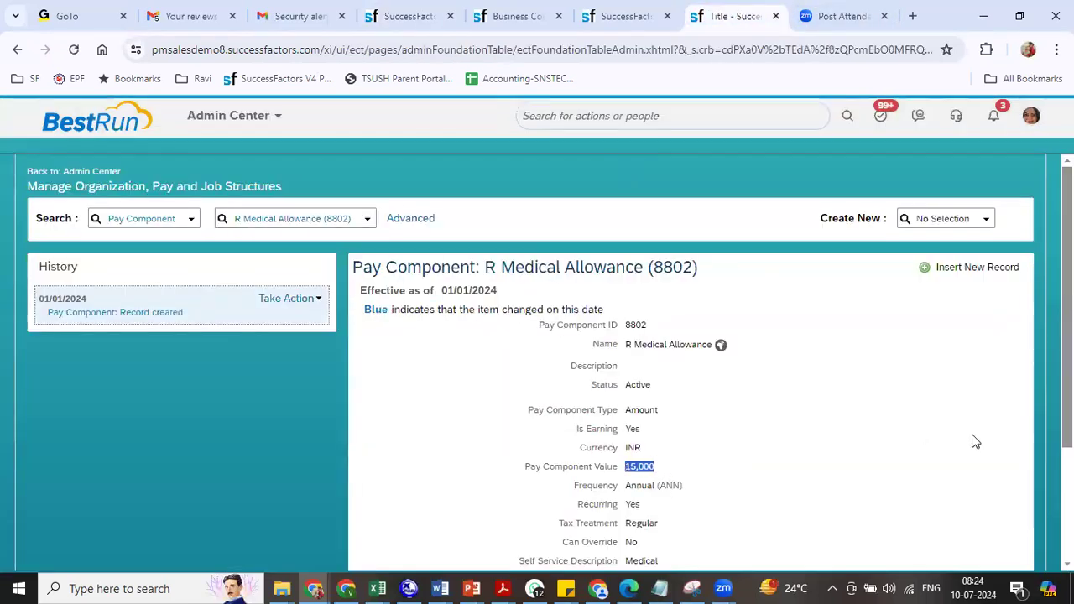
pyautogui.click(289, 299)
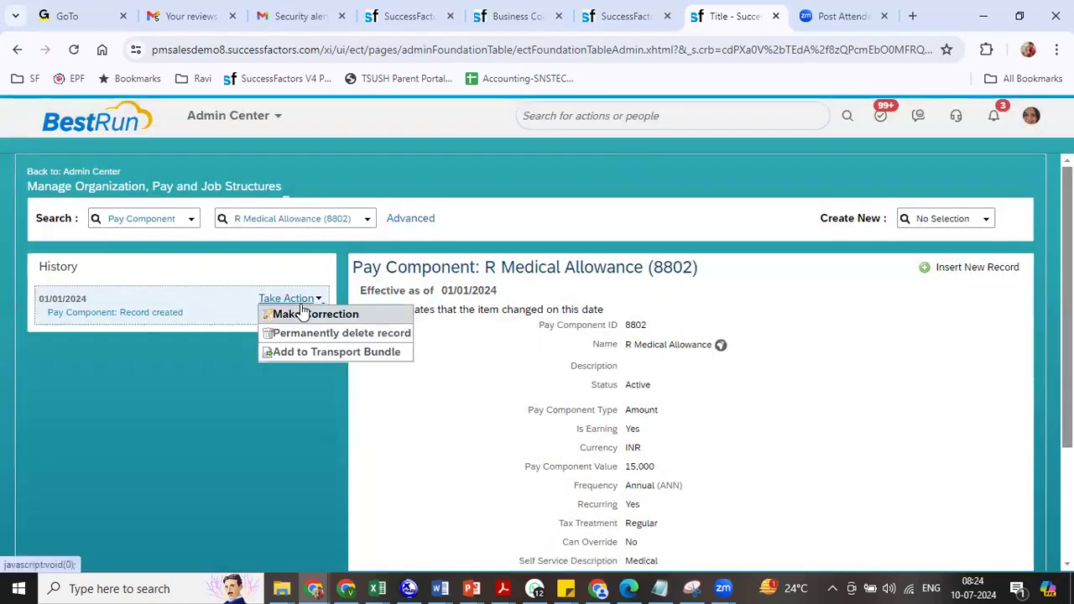
pyautogui.click(303, 315)
pyautogui.scroll(-3, 537, 361)
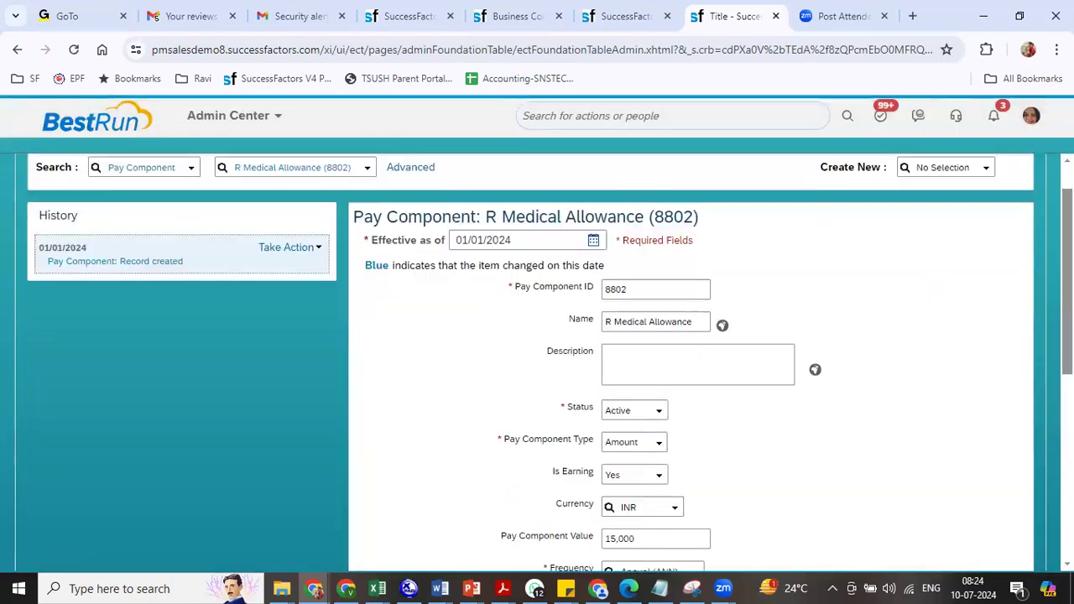
pyautogui.scroll(-1, 692, 361)
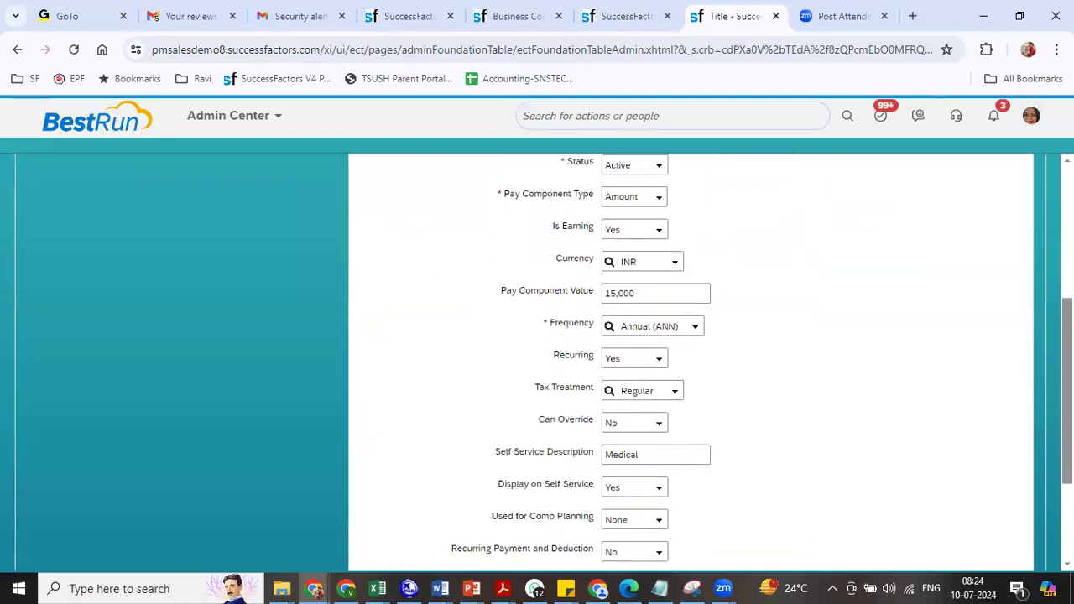
pyautogui.click(653, 429)
pyautogui.click(641, 454)
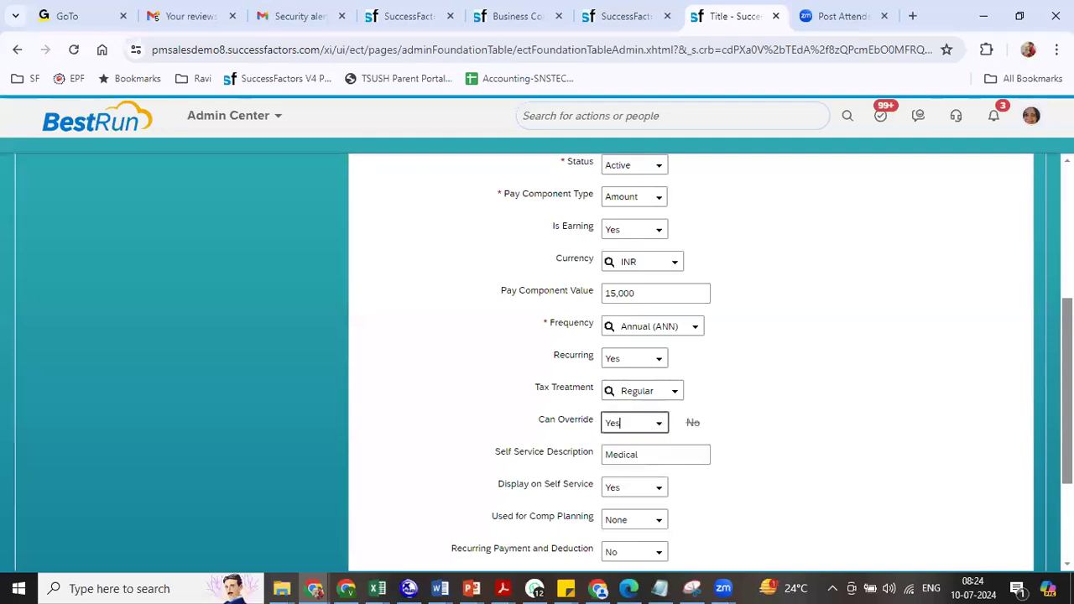
pyautogui.scroll(-3, 980, 520)
pyautogui.click(1006, 519)
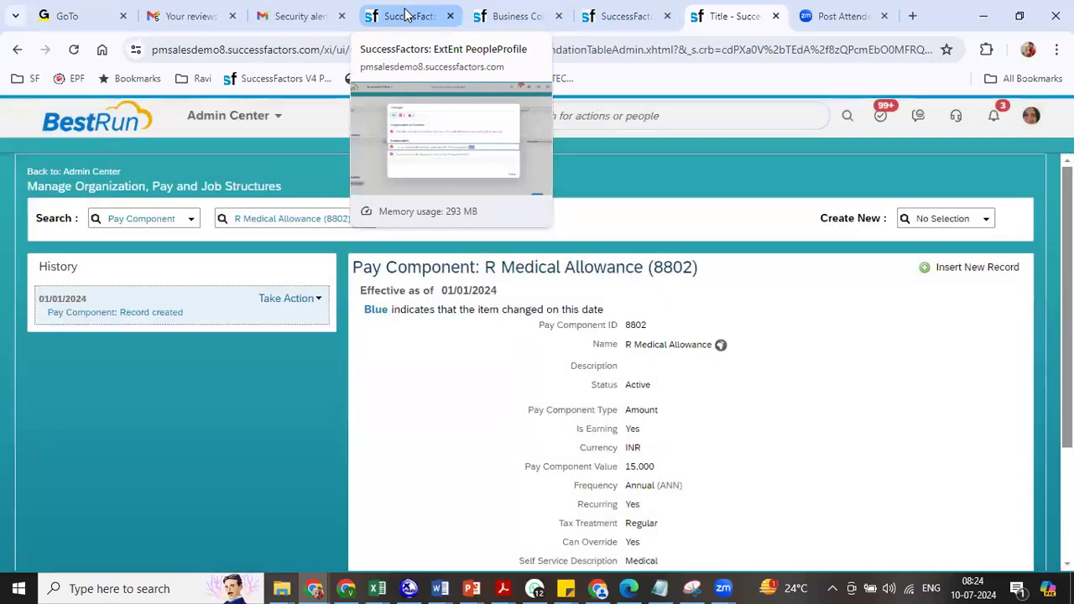
pyautogui.click(408, 18)
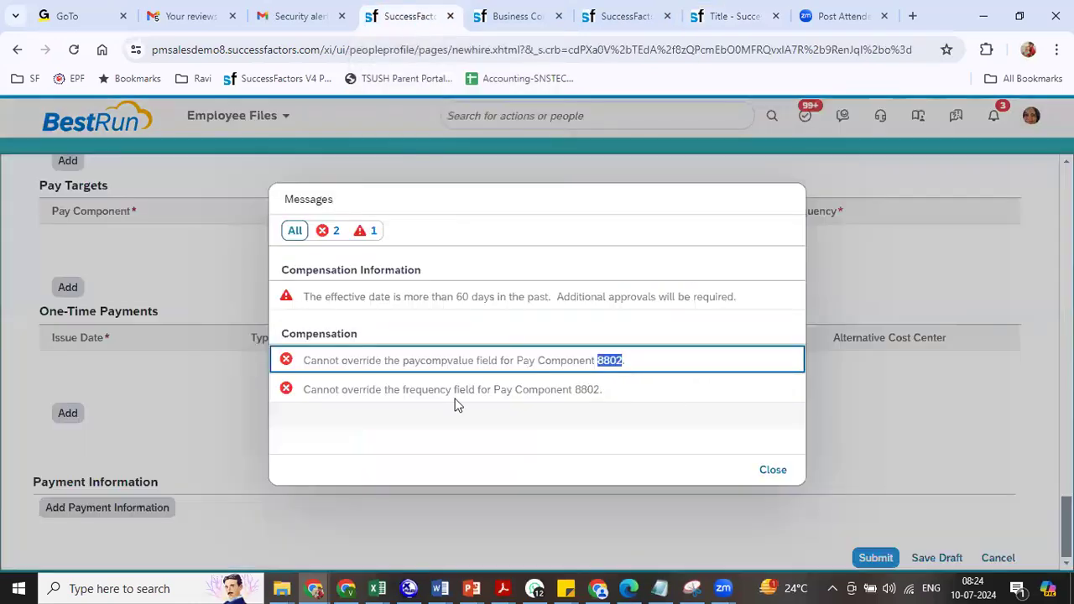
# - Close the errors, change Medical Allowance to 15,000 INR Annual (ANN), and resubmit the hire
pyautogui.doubleClick(587, 390)
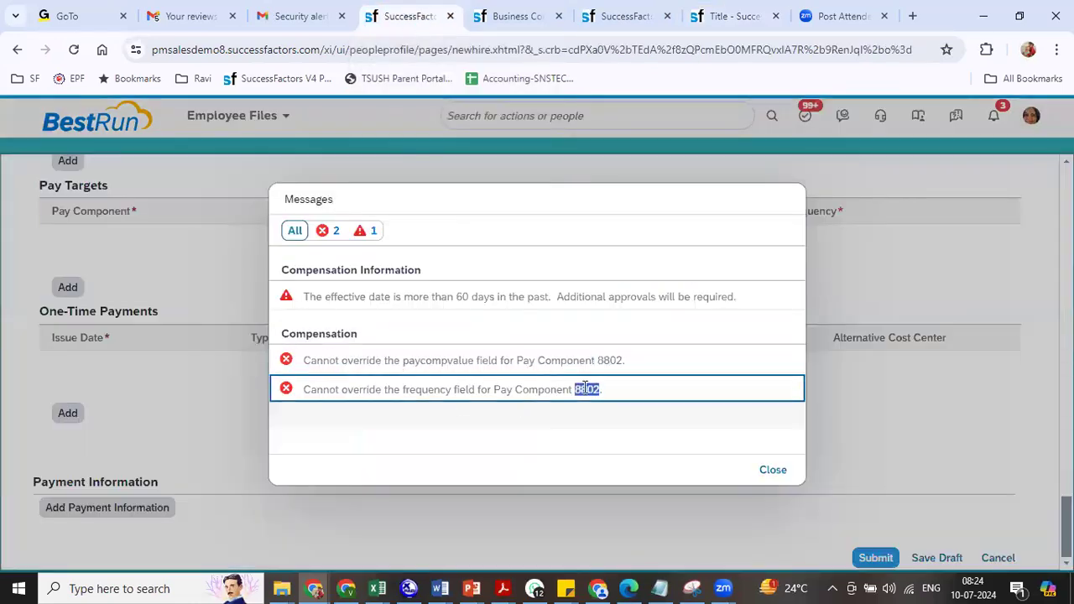
pyautogui.click(773, 472)
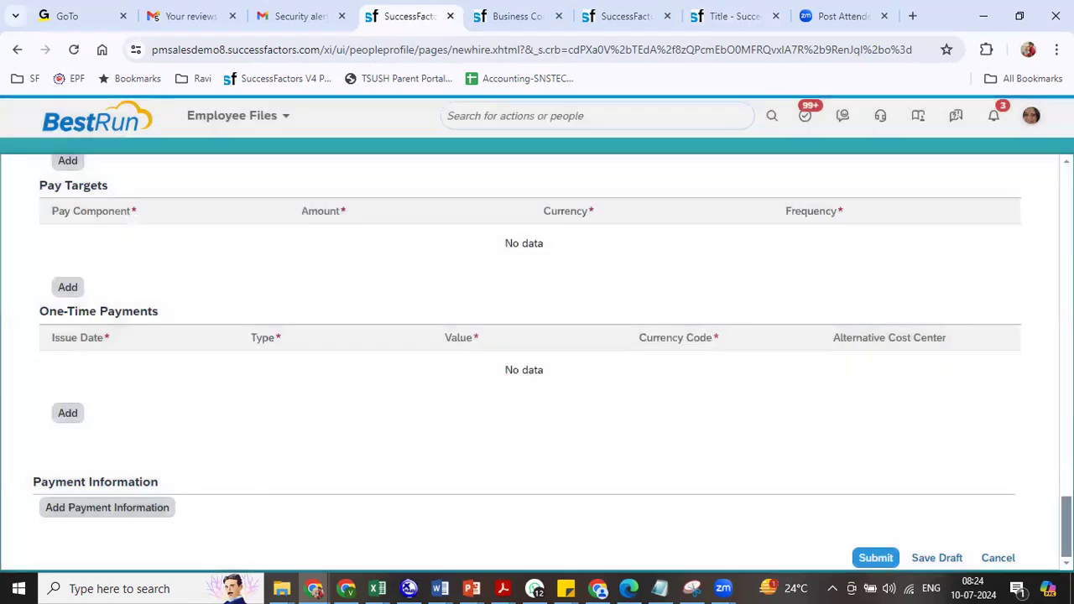
pyautogui.scroll(3, 501, 403)
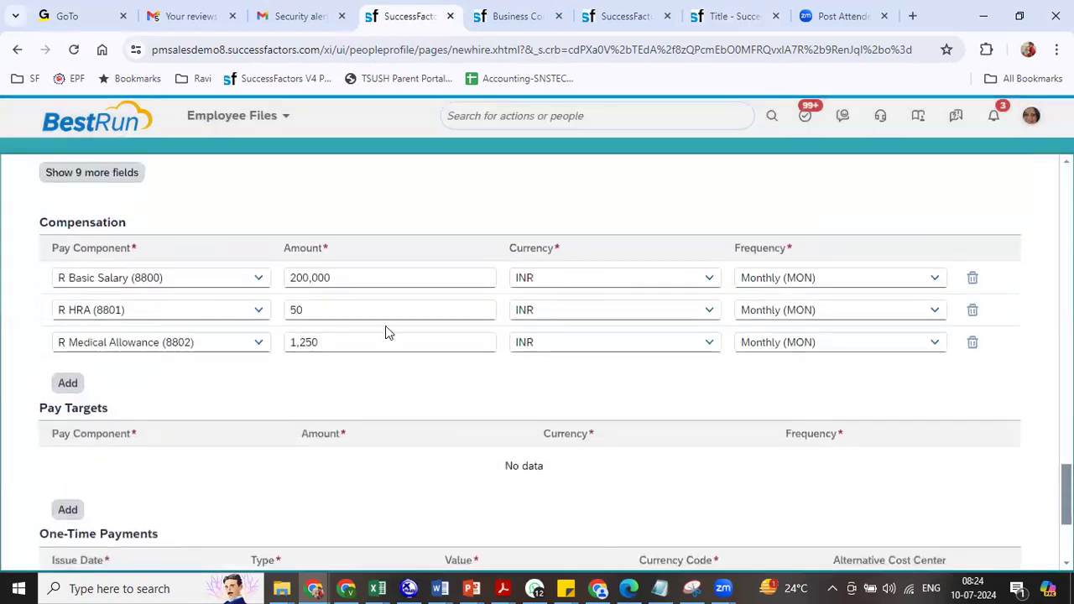
pyautogui.moveTo(365, 340); pyautogui.dragTo(287, 336)
pyautogui.write('15')
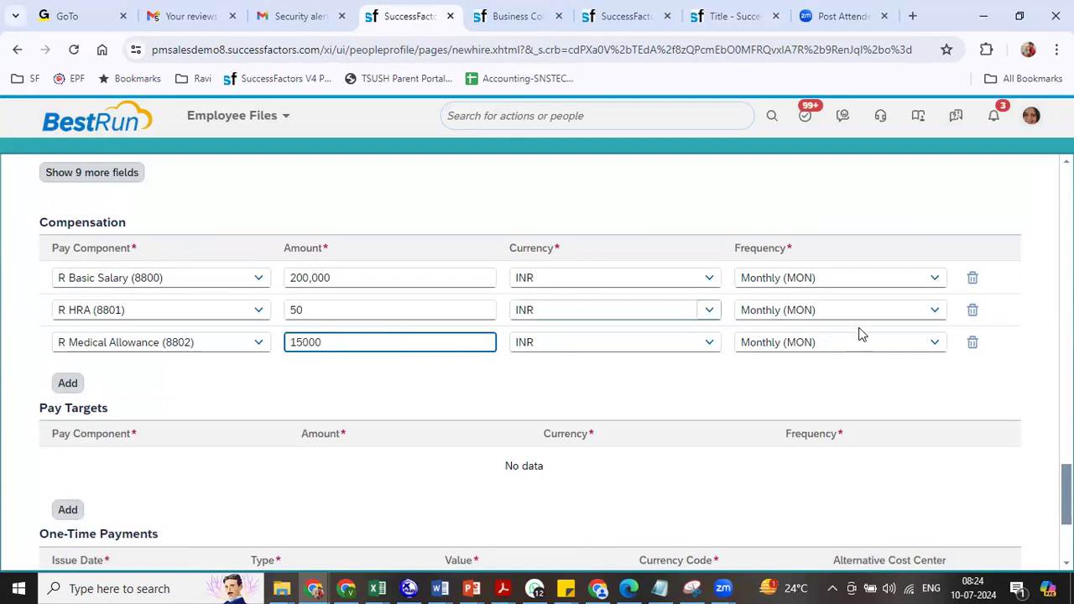
pyautogui.click(816, 340)
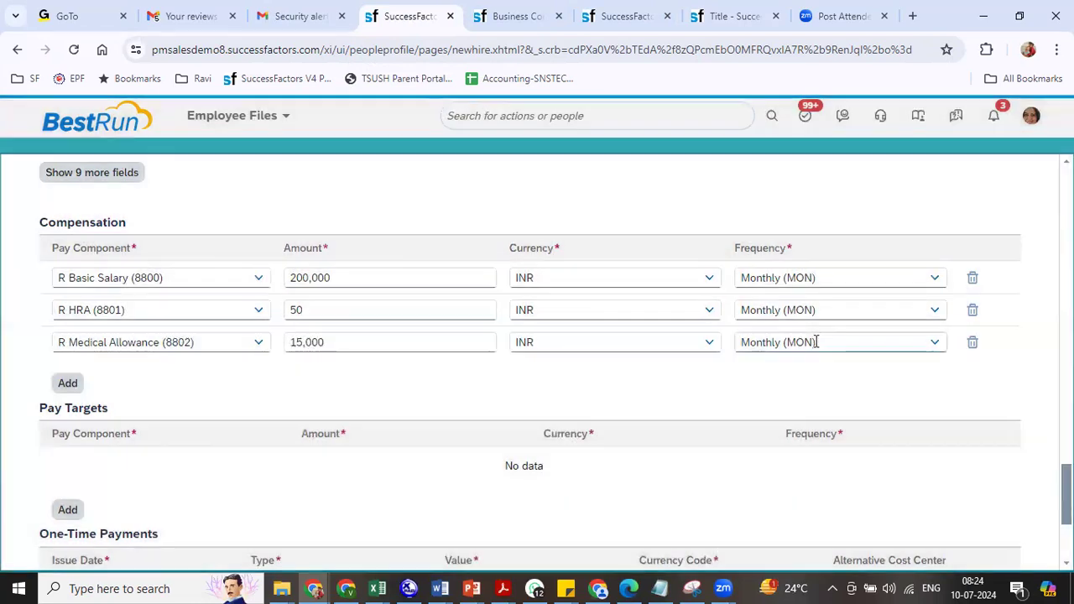
pyautogui.click(810, 342)
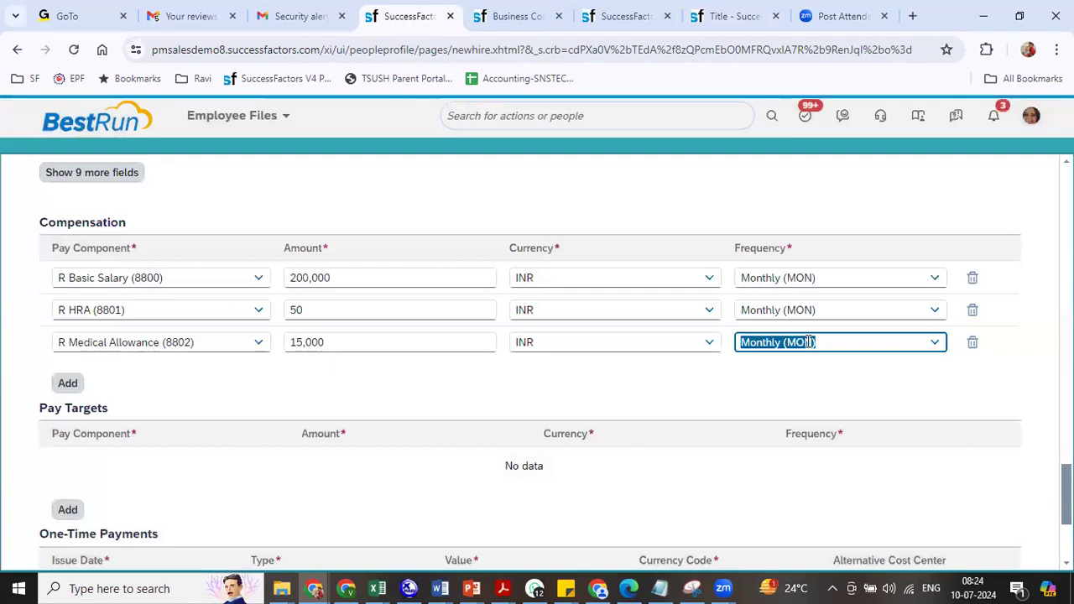
pyautogui.write('annu')
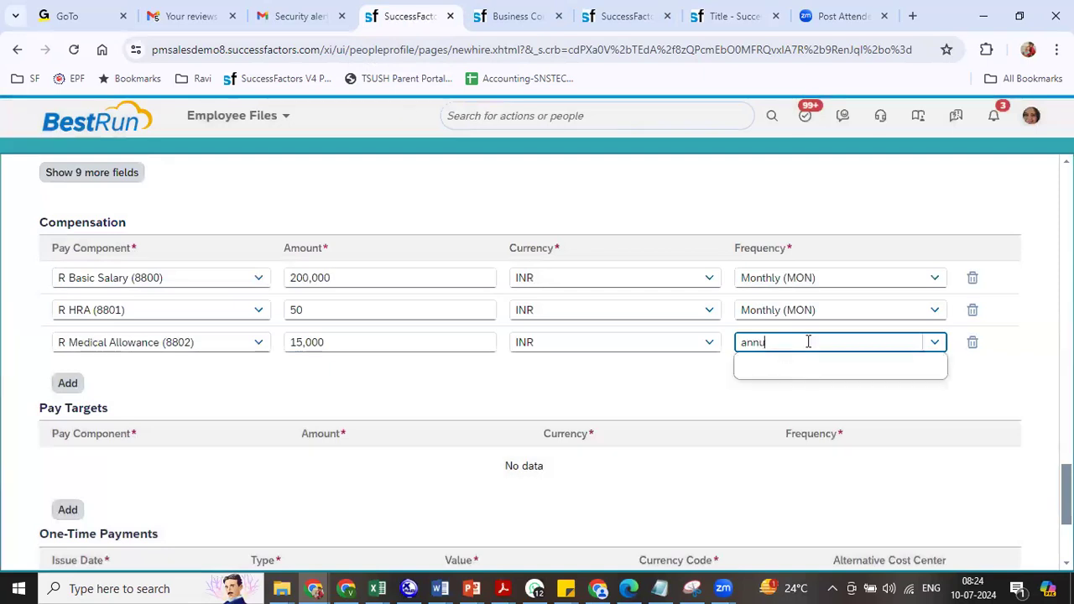
pyautogui.click(797, 370)
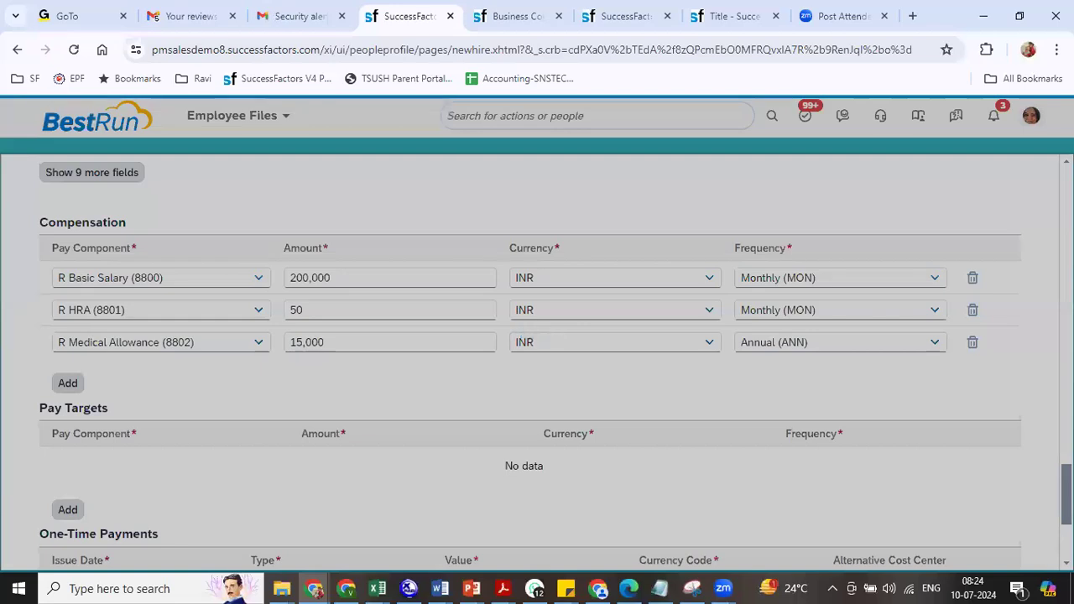
pyautogui.scroll(-1, 537, 363)
pyautogui.scroll(-3, 537, 362)
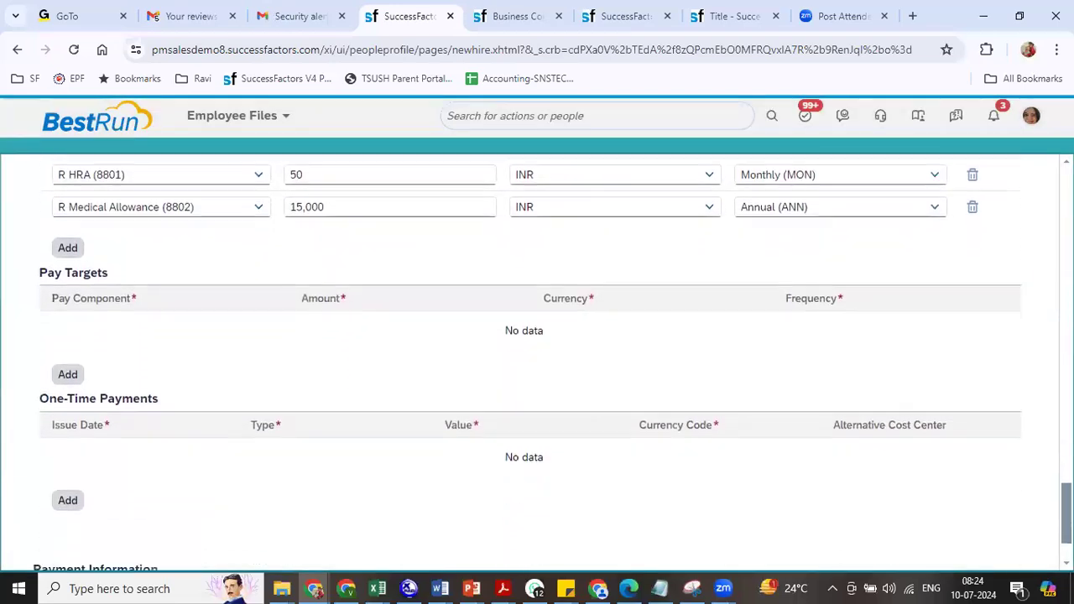
pyautogui.click(877, 559)
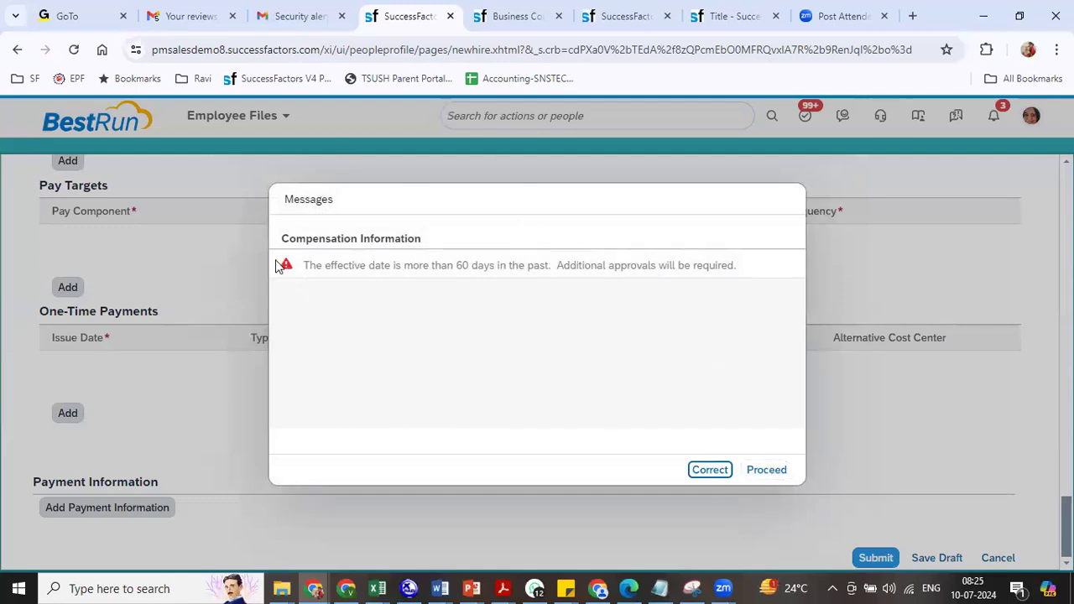
pyautogui.click(765, 472)
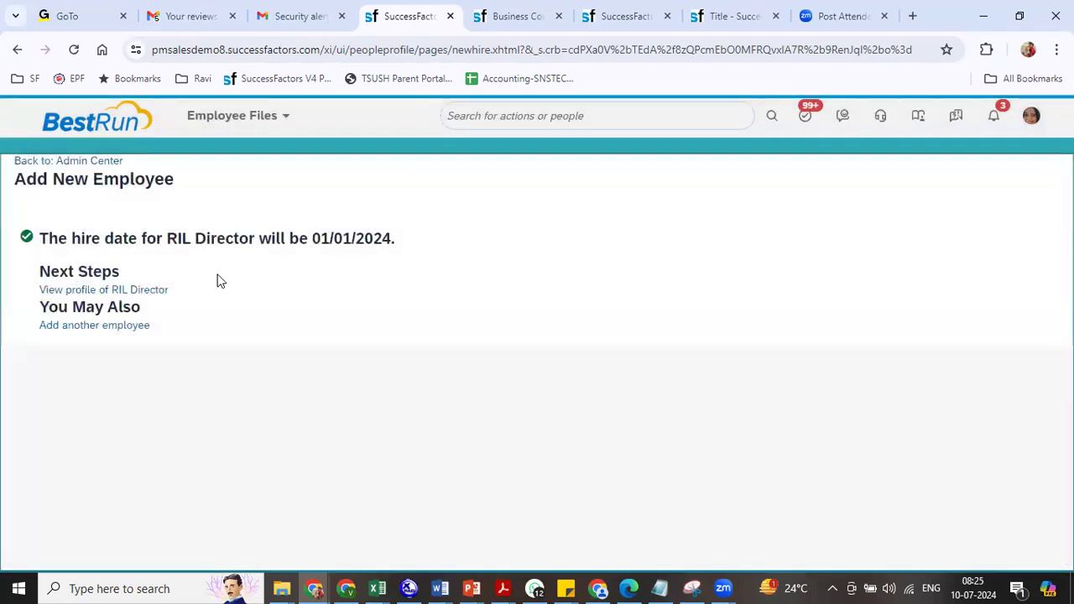
pyautogui.click(138, 292)
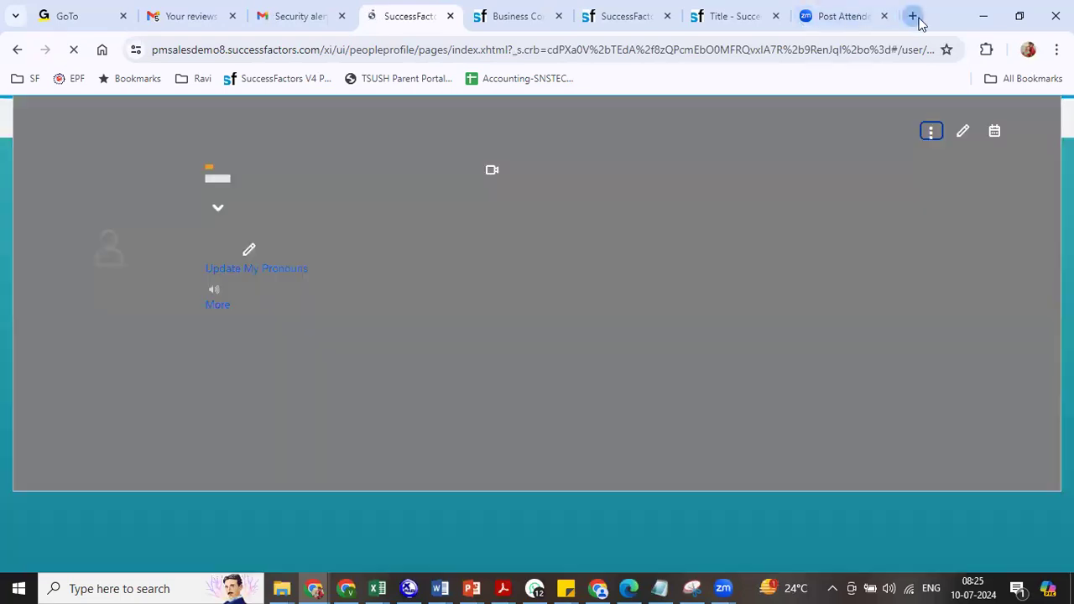
# - Open a new tab and run a Google search for 'ambani'
pyautogui.click(914, 17)
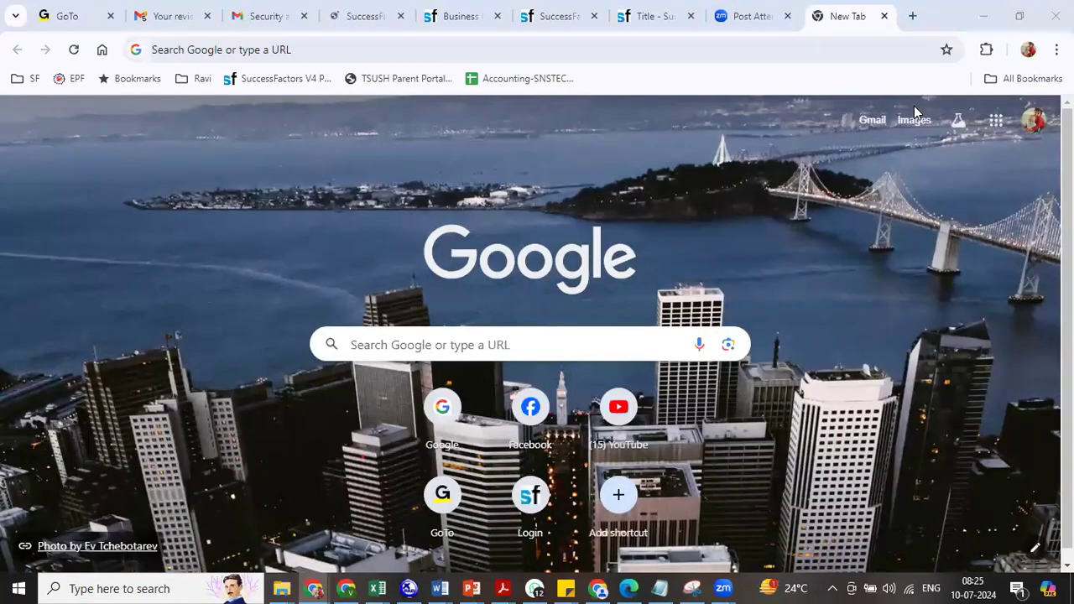
pyautogui.click(529, 50)
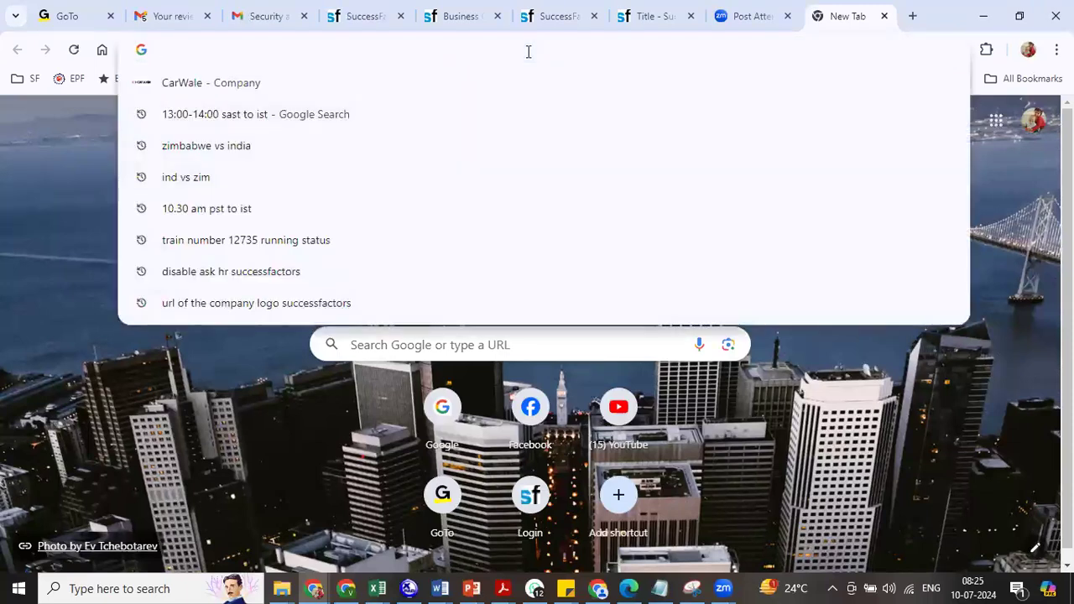
pyautogui.write('goo')
pyautogui.press('Return')
pyautogui.write('ambani')
pyautogui.press('Return')
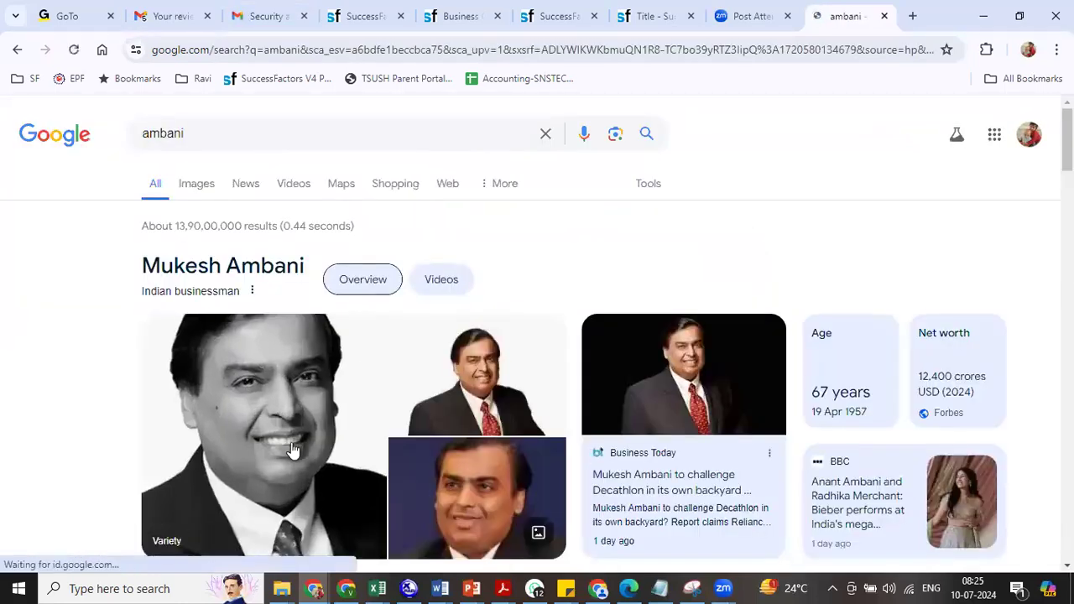
pyautogui.rightClick(292, 450)
pyautogui.click(354, 295)
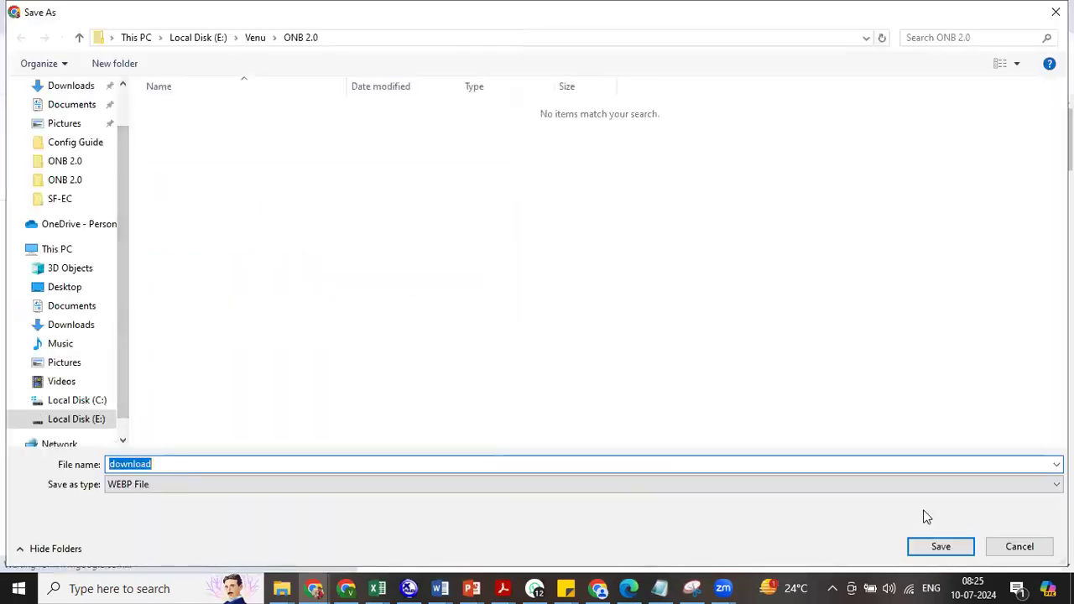
pyautogui.click(1022, 548)
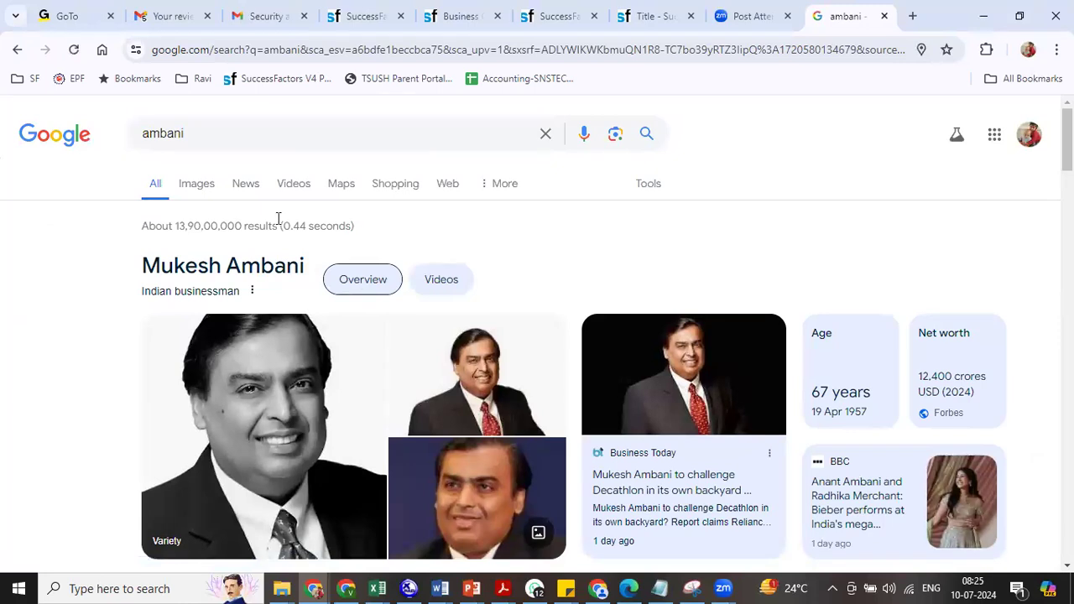
# - Save a portrait from Google Images into Downloads named '1'
pyautogui.click(196, 183)
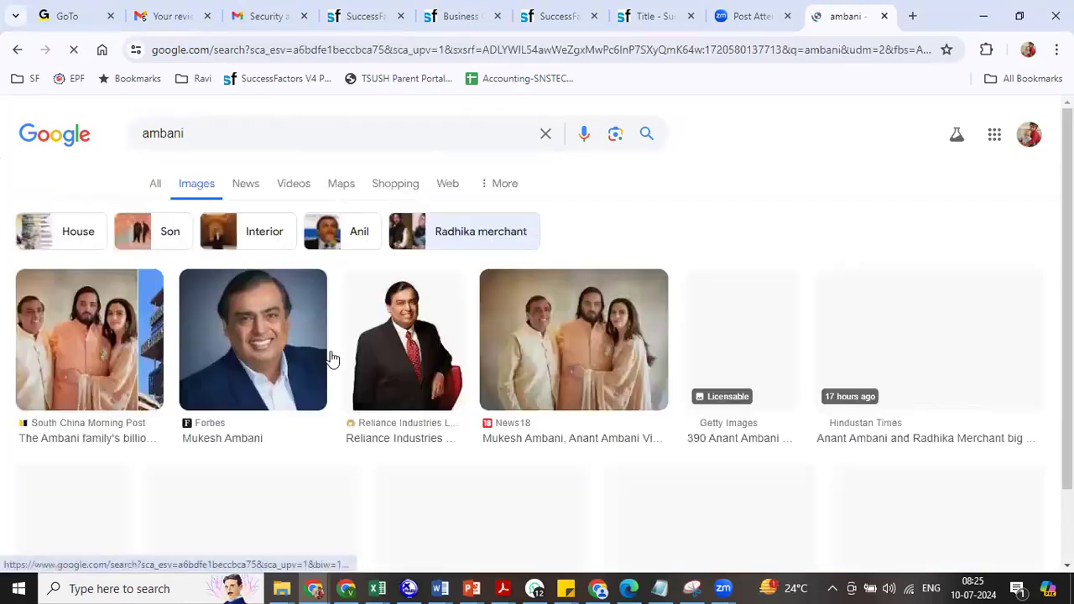
pyautogui.rightClick(262, 356)
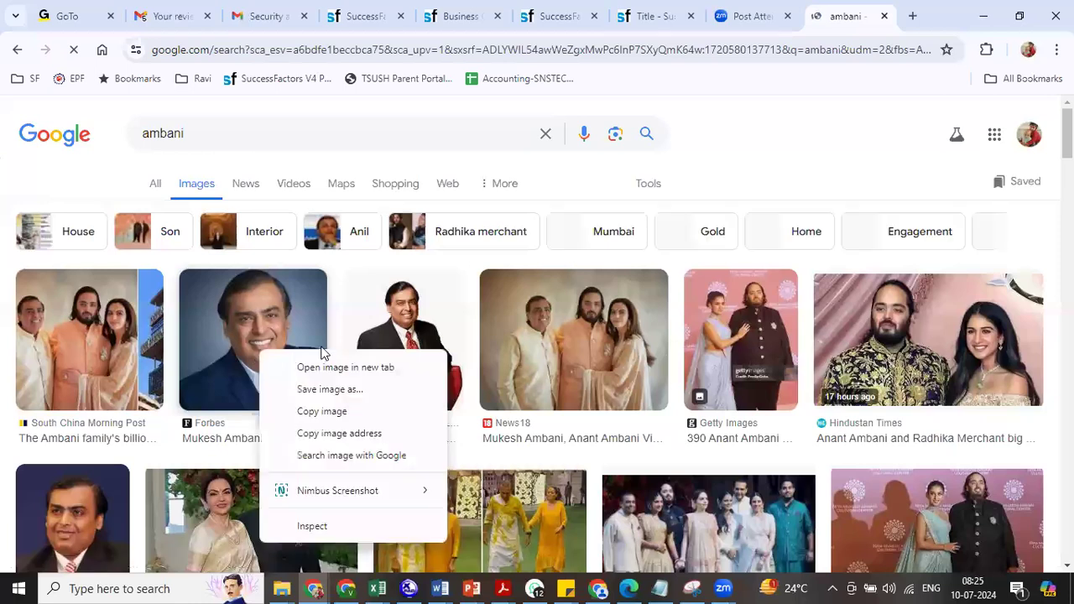
pyautogui.click(331, 389)
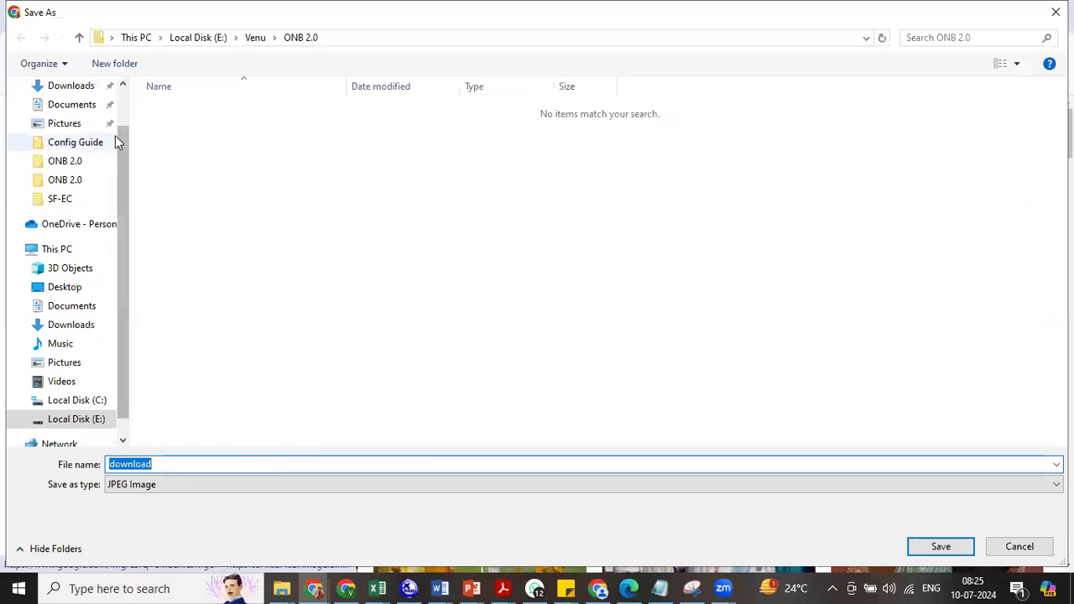
pyautogui.click(38, 86)
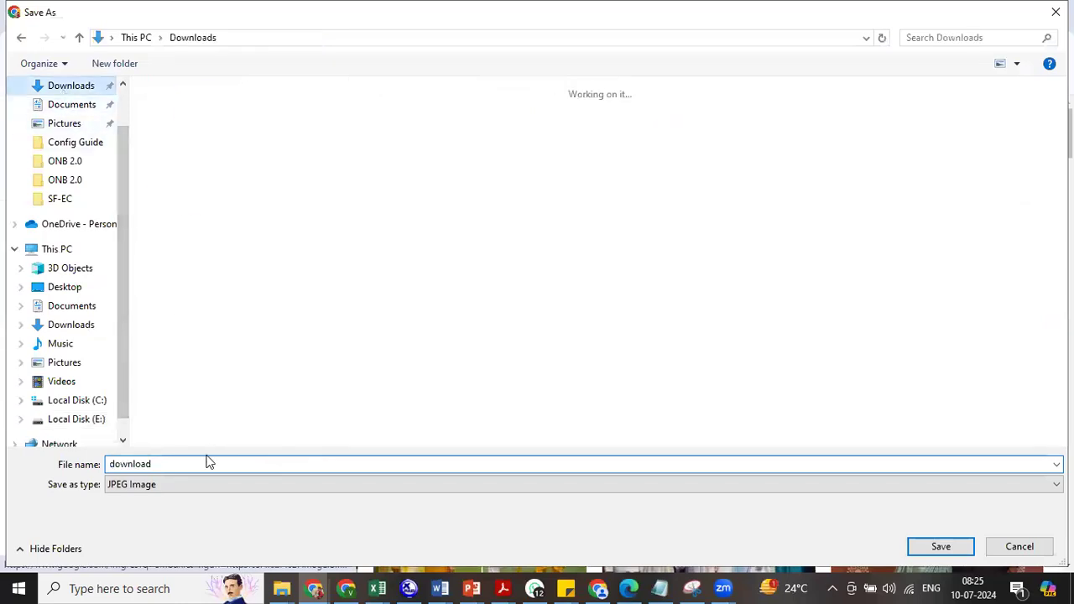
pyautogui.click(182, 466)
pyautogui.write('1')
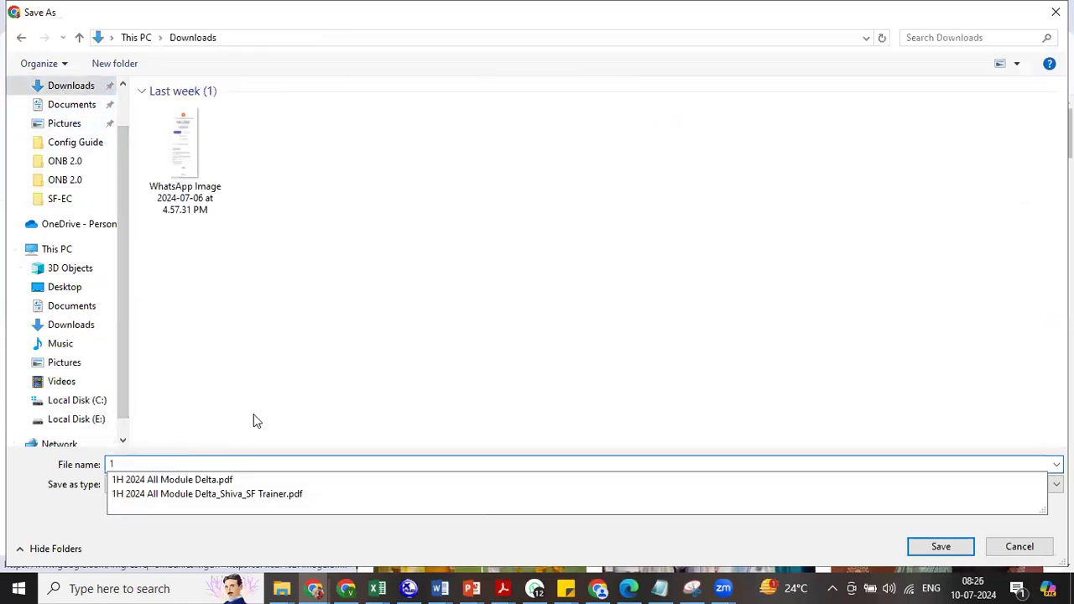
pyautogui.click(955, 552)
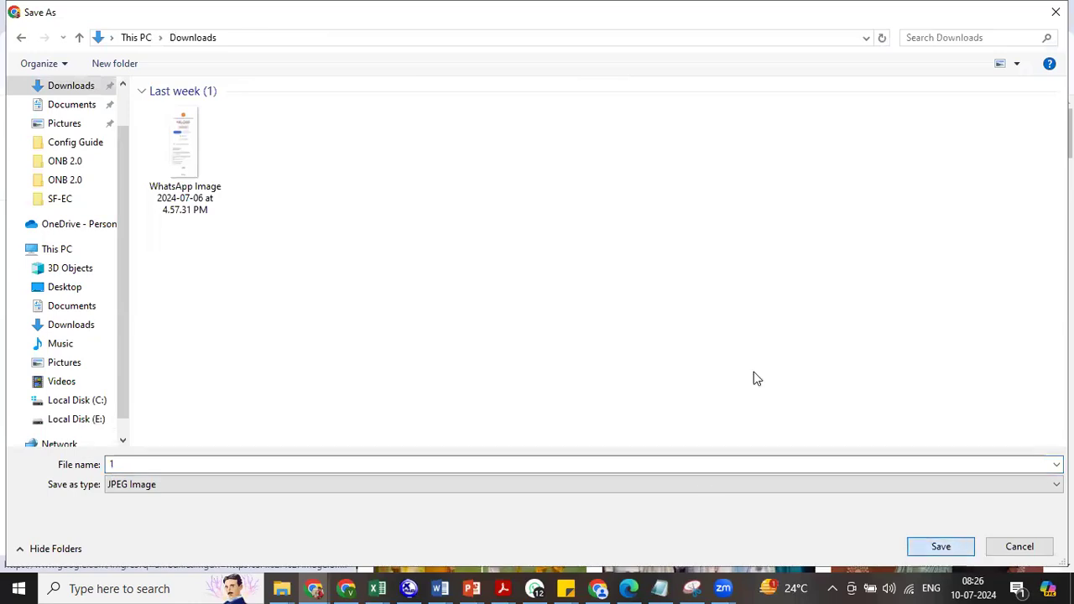
pyautogui.click(369, 17)
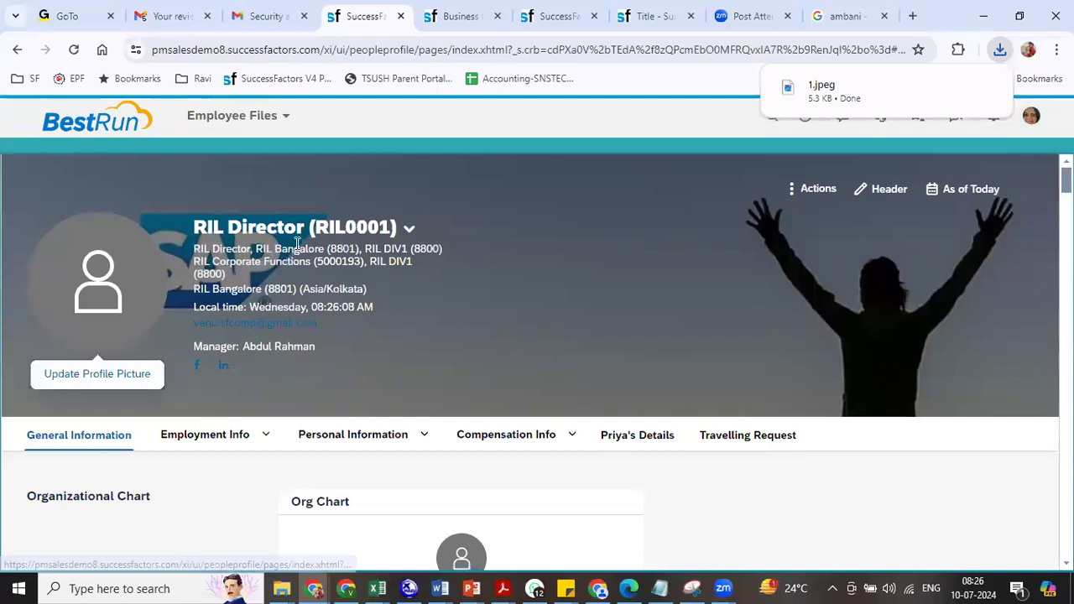
pyautogui.tripleClick(78, 380)
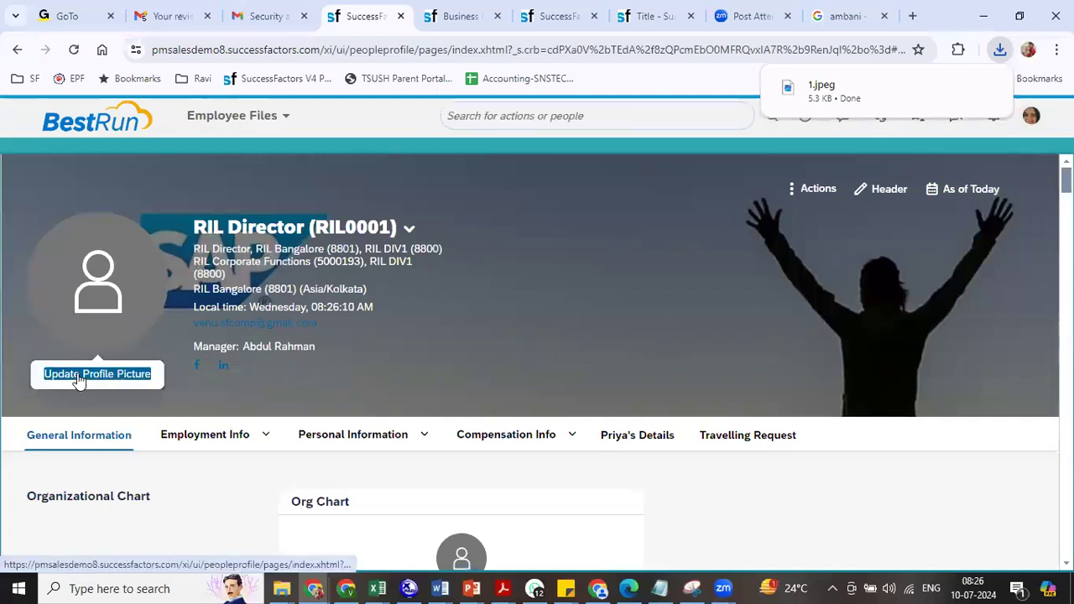
pyautogui.click(78, 379)
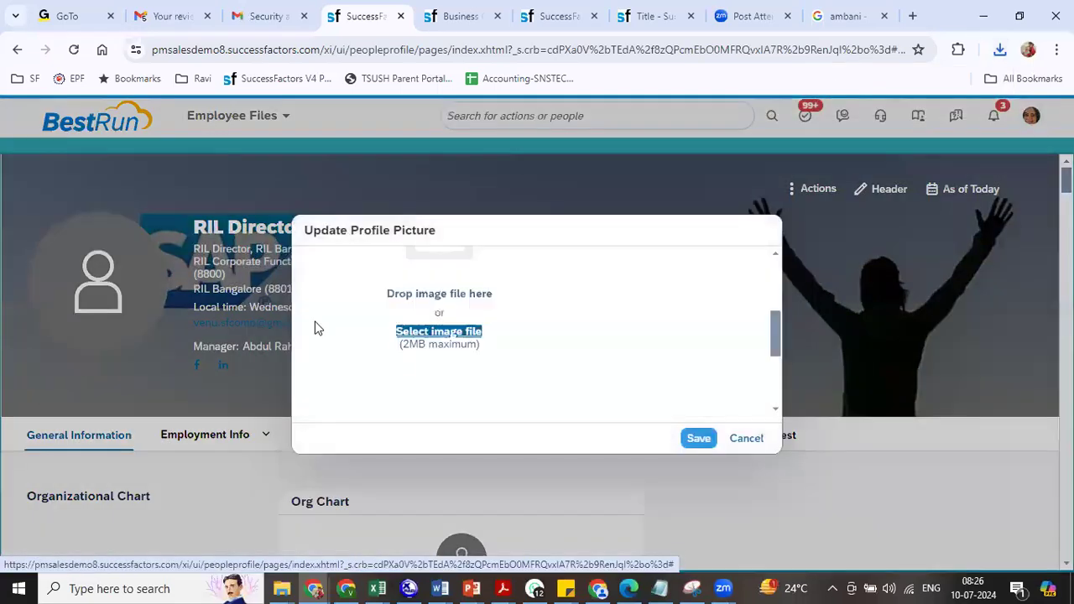
pyautogui.click(446, 331)
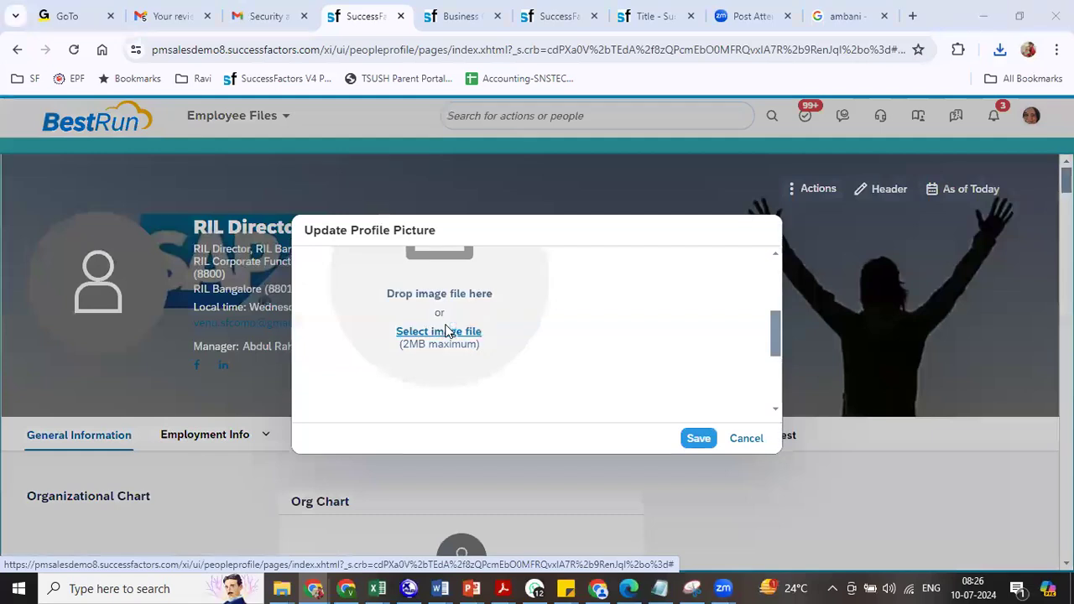
pyautogui.doubleClick(185, 143)
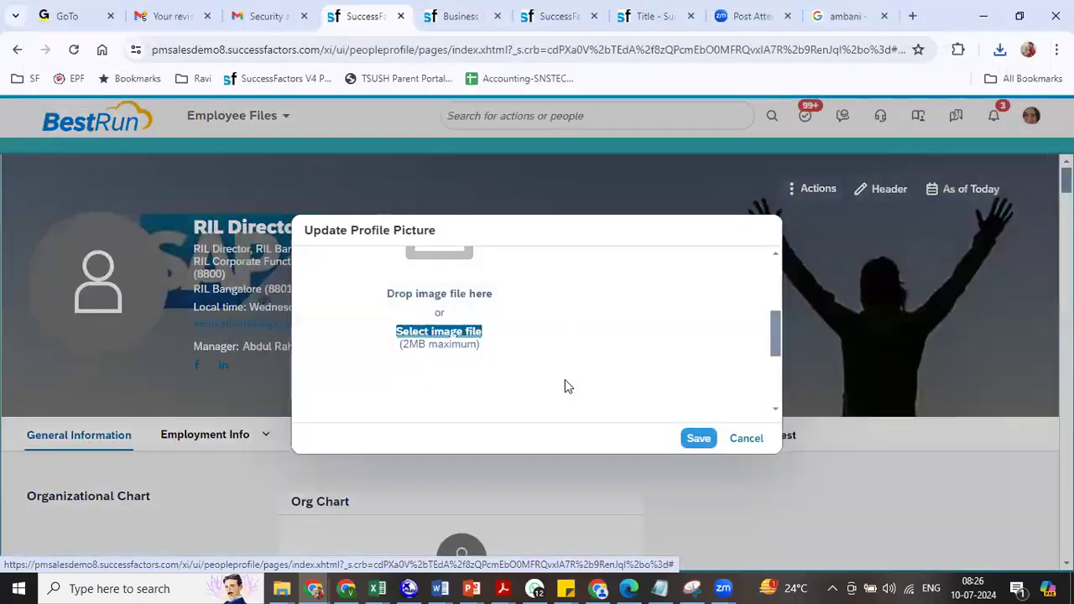
pyautogui.click(700, 440)
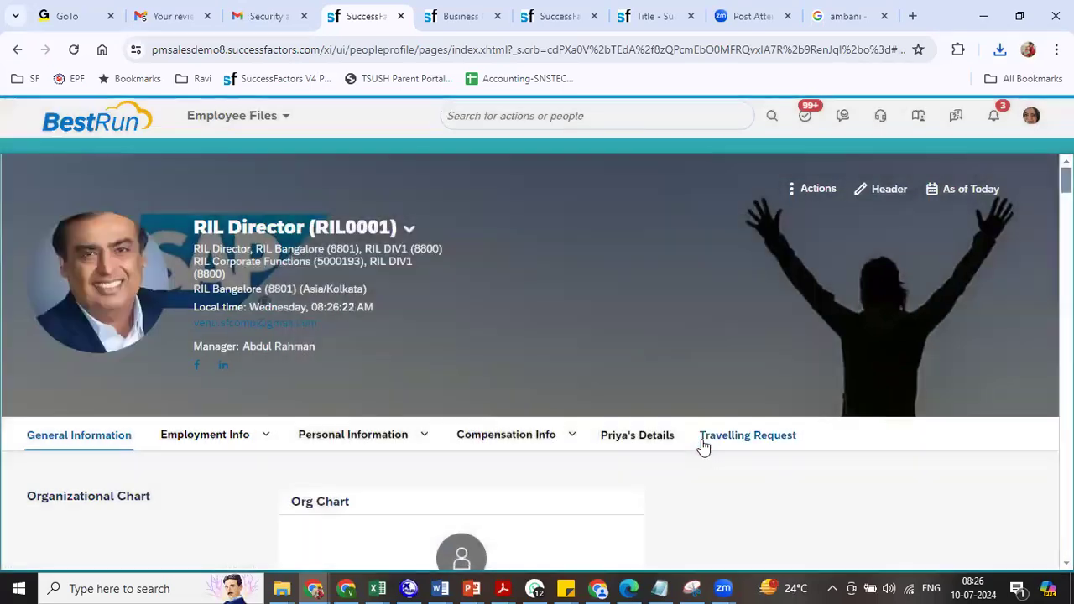
pyautogui.click(138, 327)
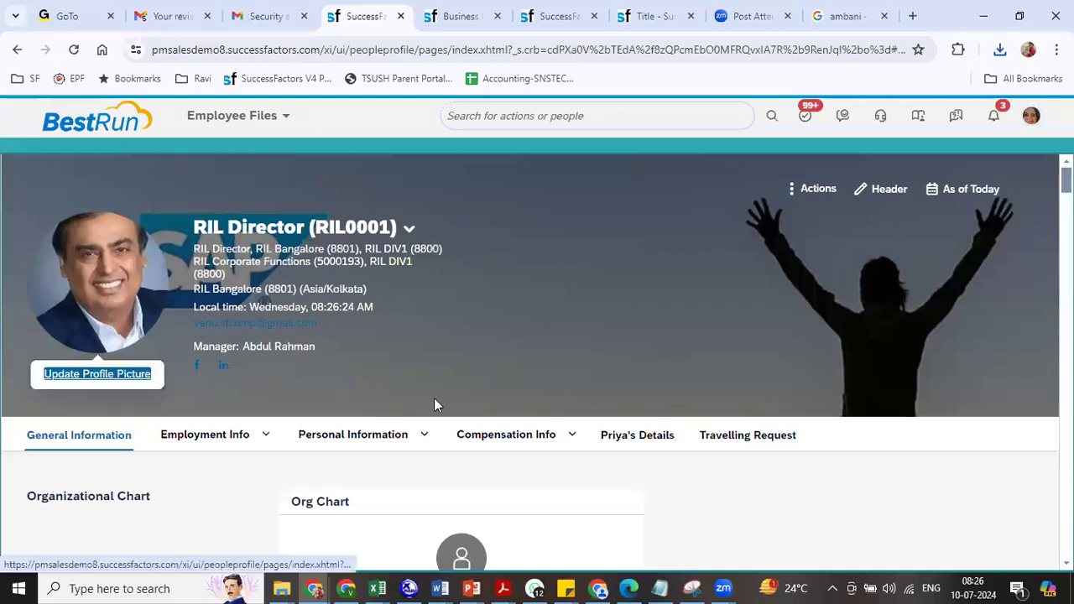
pyautogui.click(414, 341)
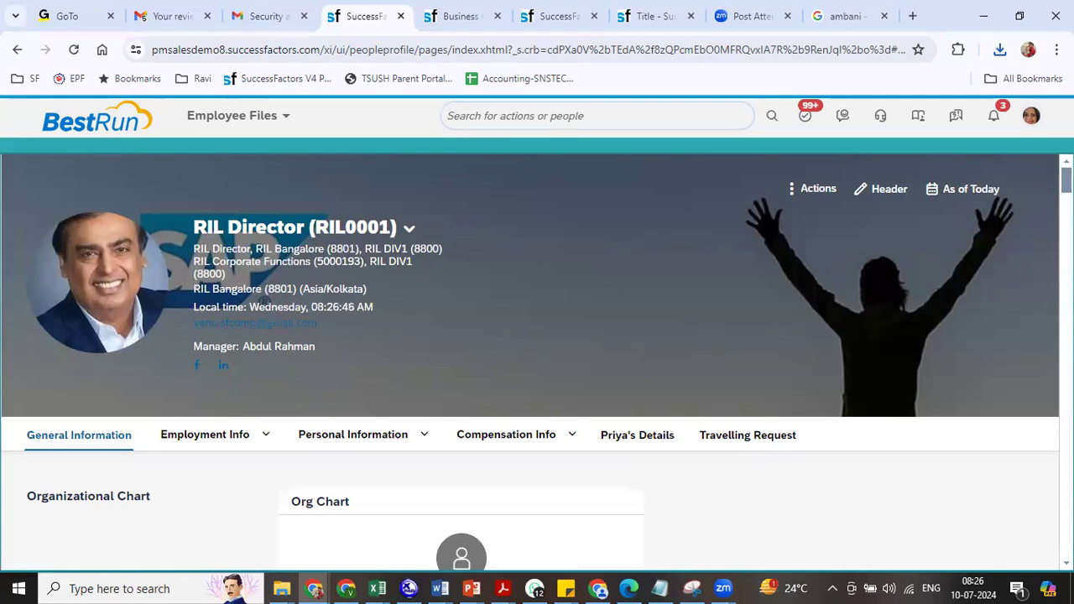
pyautogui.scroll(-1, 288, 275)
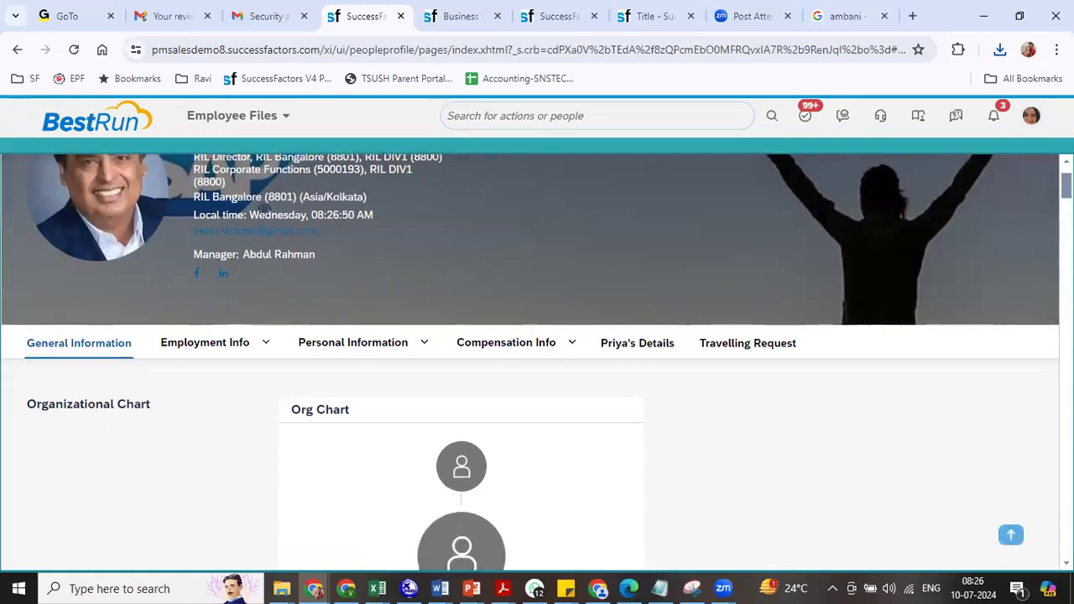
pyautogui.scroll(-1, 537, 361)
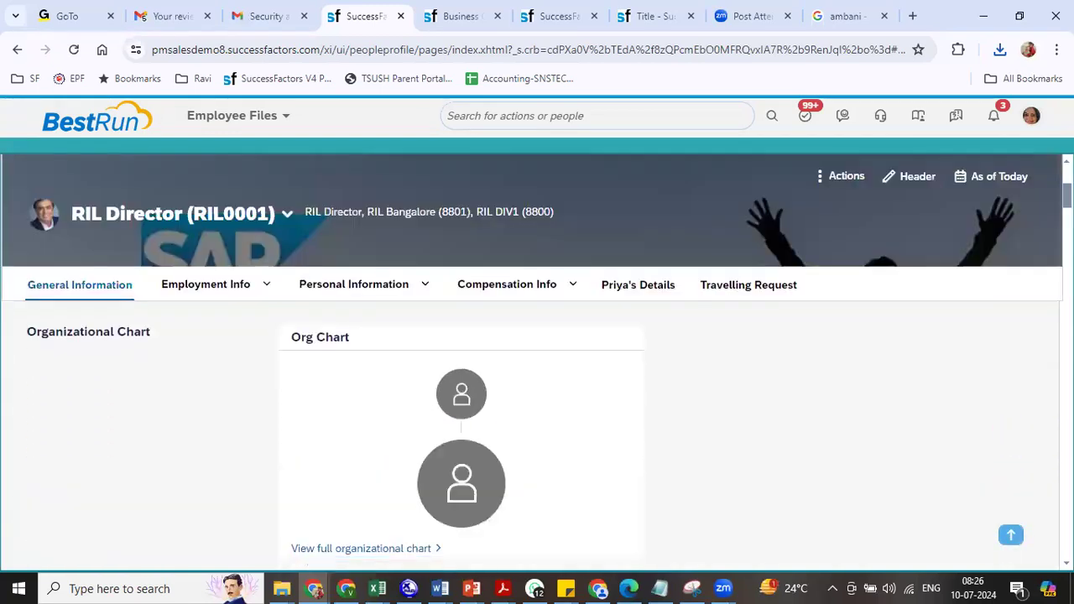
pyautogui.scroll(-1, 375, 309)
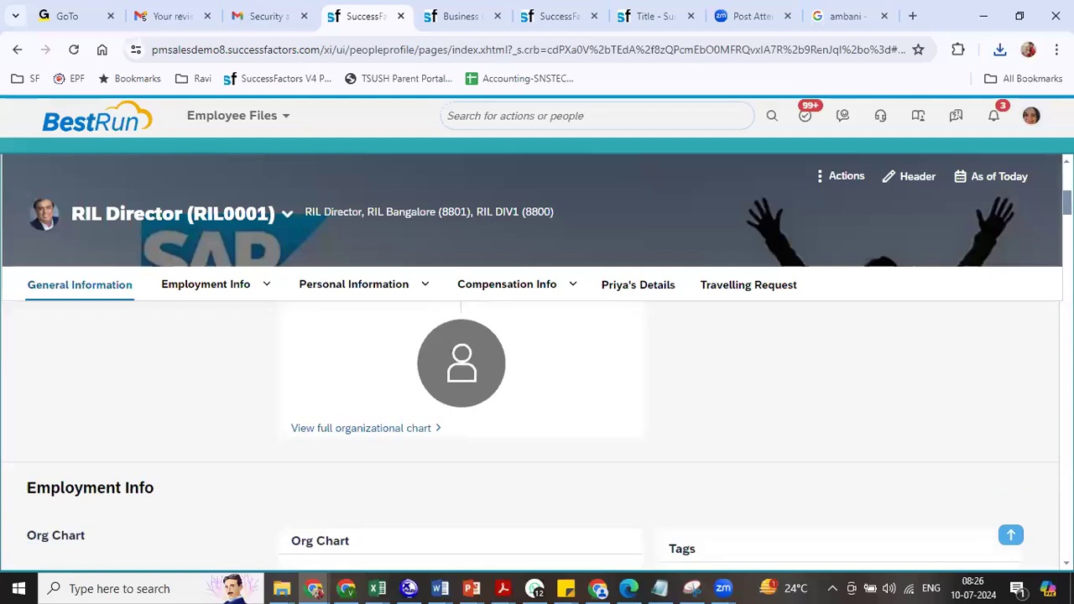
pyautogui.click(376, 284)
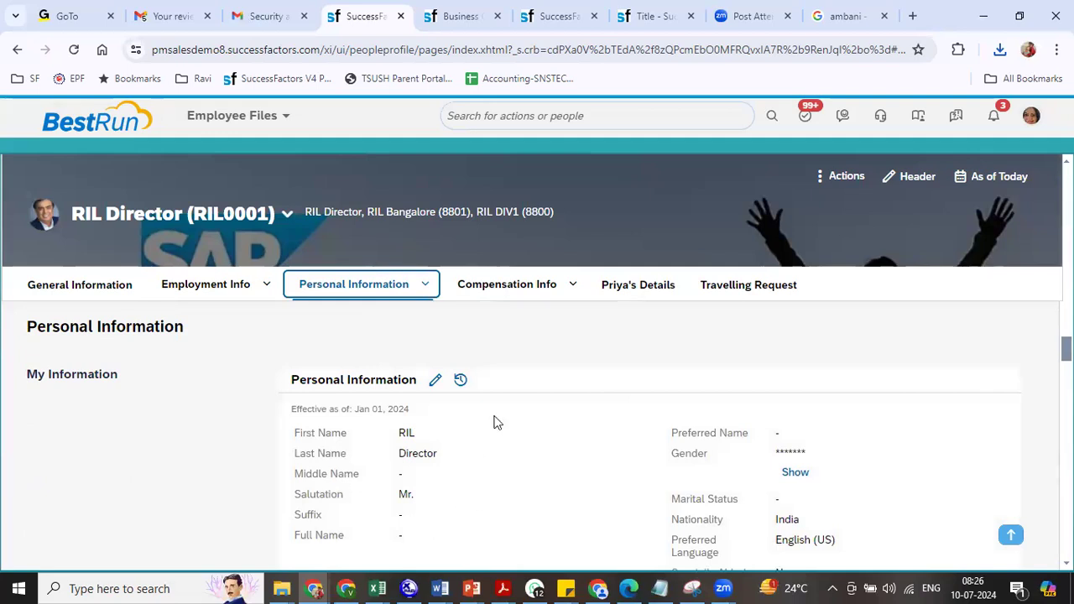
pyautogui.scroll(-1, 824, 332)
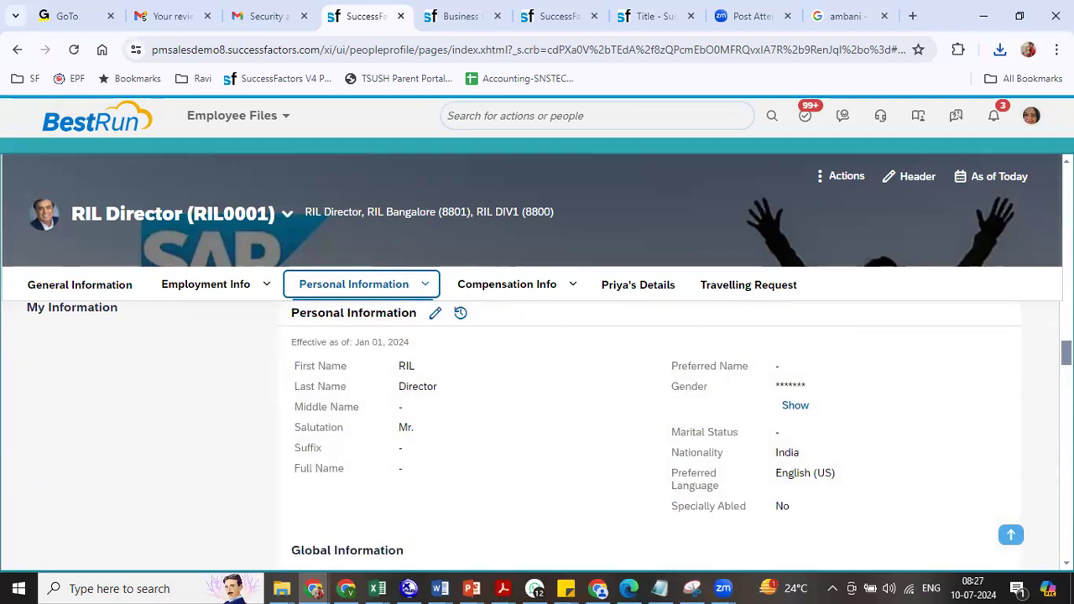
pyautogui.scroll(-5, 542, 433)
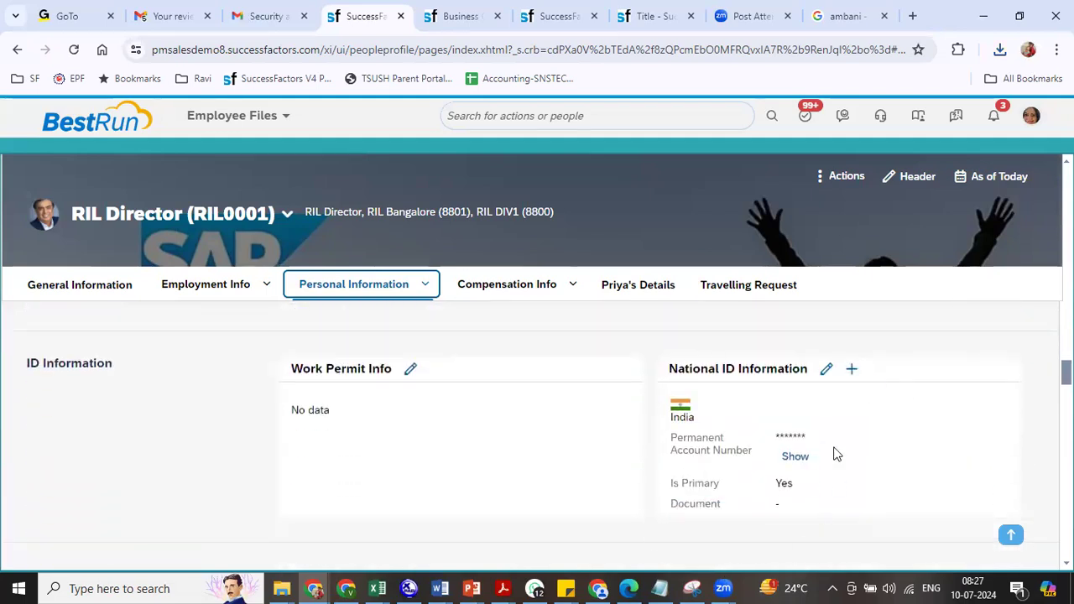
pyautogui.scroll(-3, 537, 420)
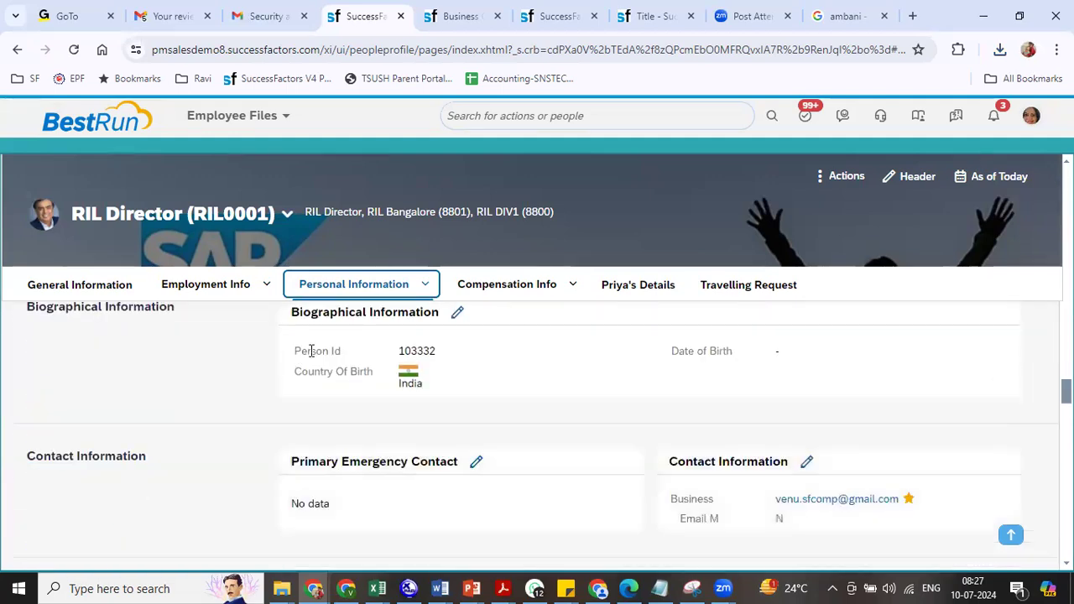
pyautogui.doubleClick(416, 352)
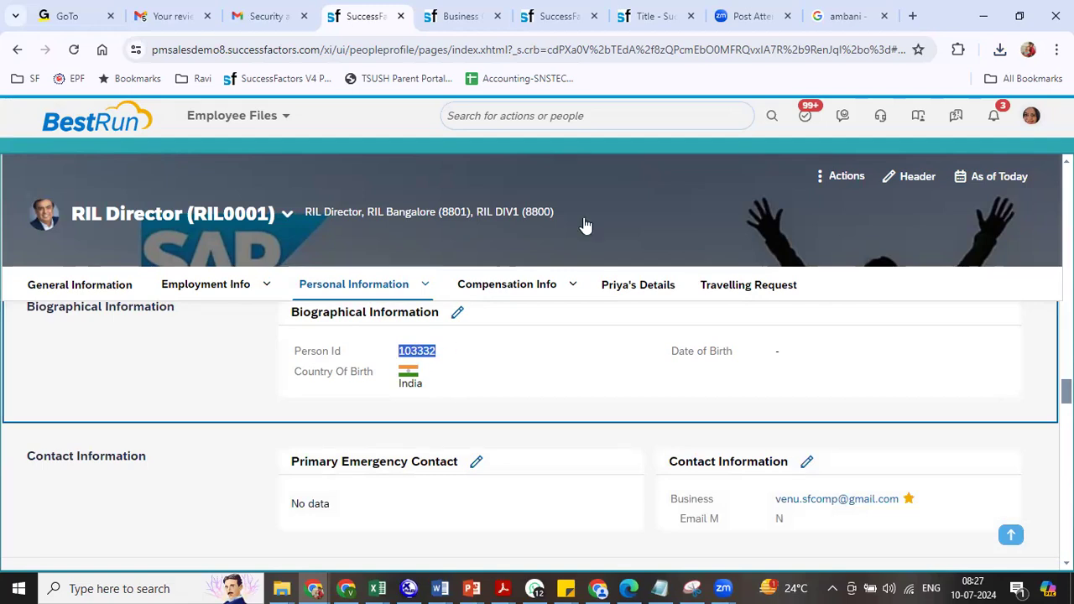
pyautogui.click(650, 16)
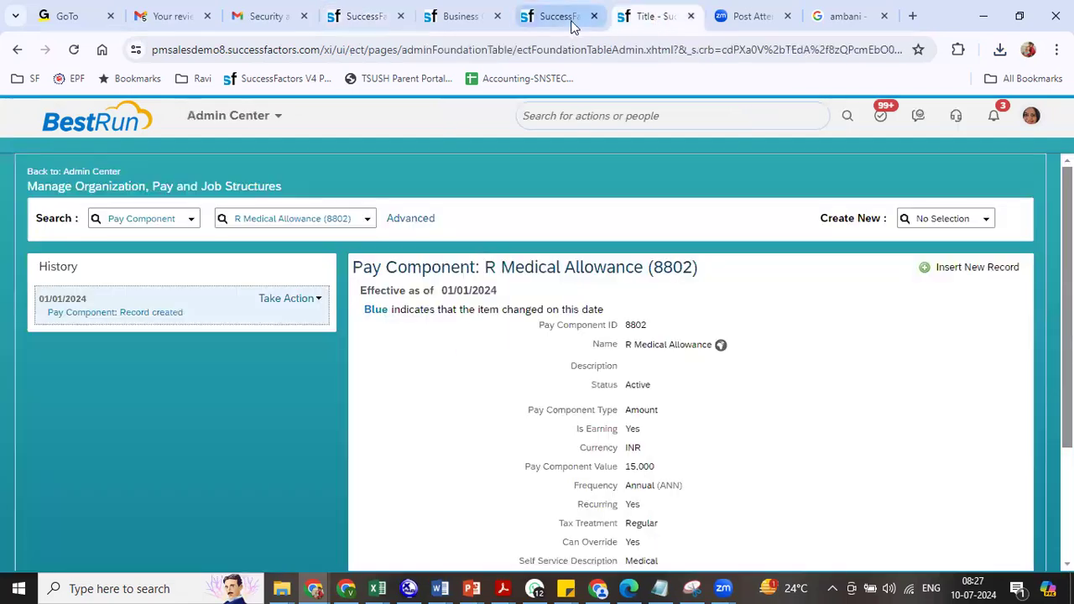
# - Reload company system settings to confirm Next Employee ID Assigned is 103333
pyautogui.click(558, 19)
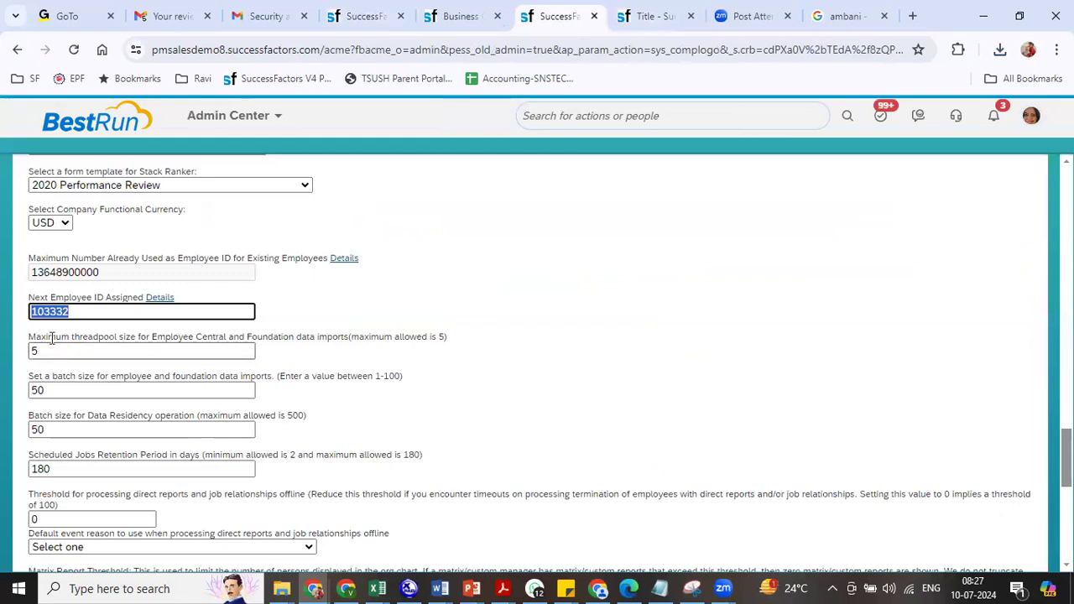
pyautogui.click(72, 50)
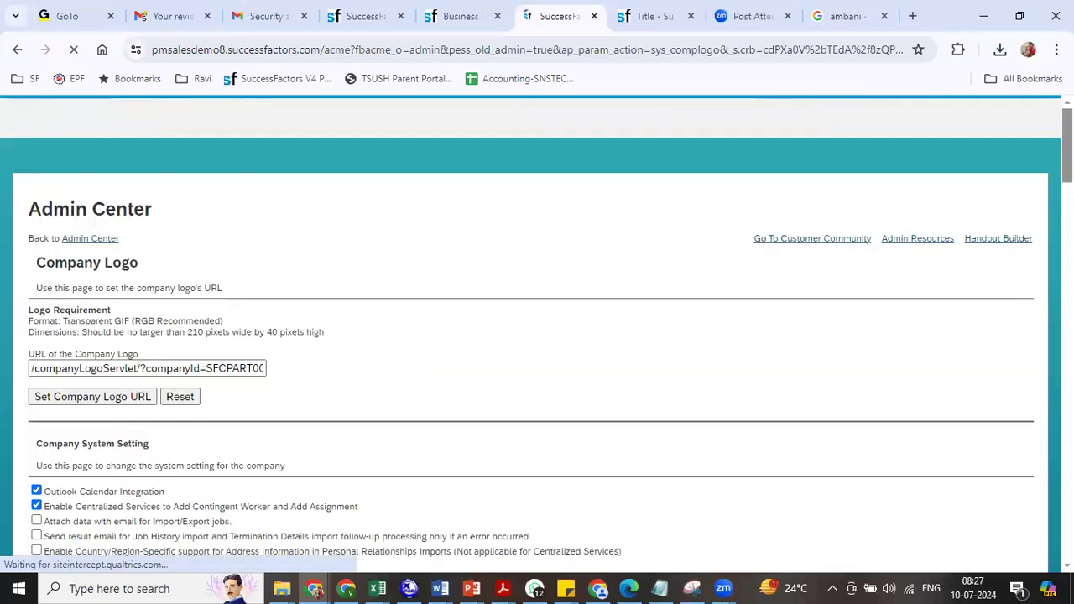
pyautogui.scroll(-15, 537, 336)
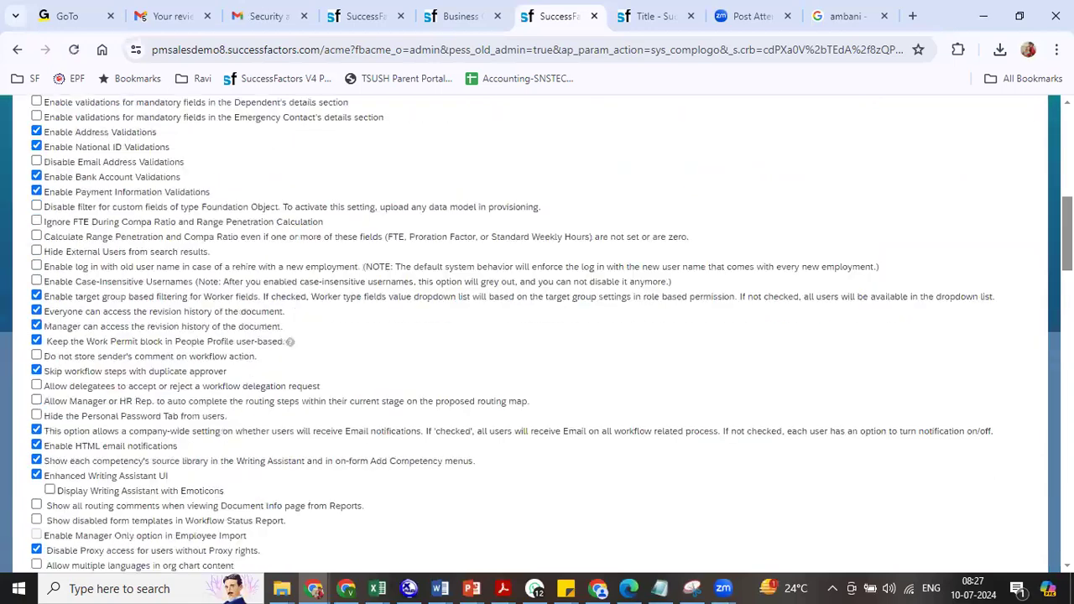
pyautogui.scroll(10, 537, 335)
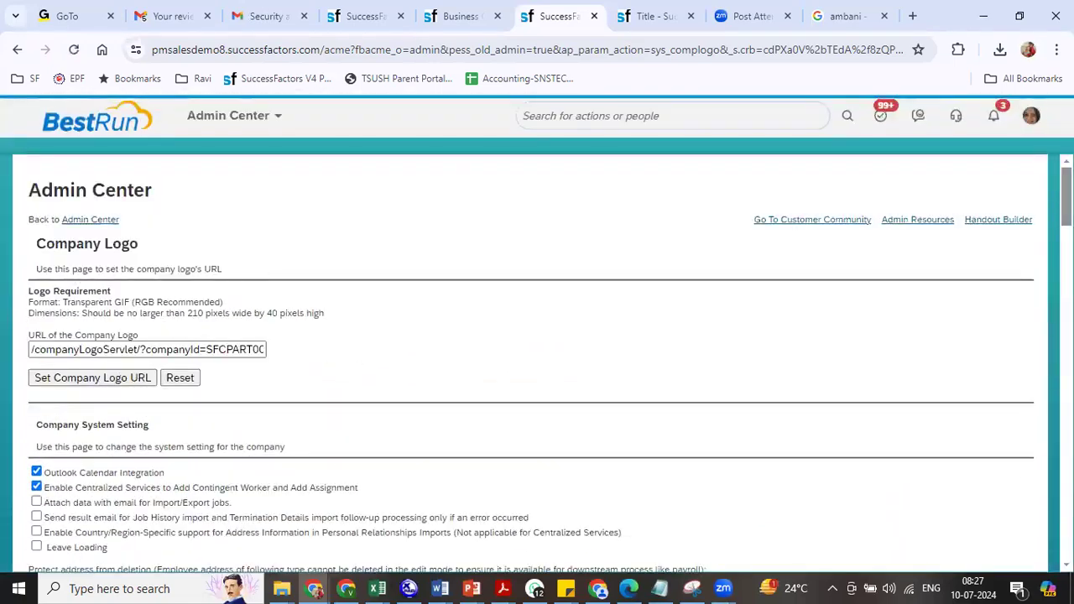
pyautogui.scroll(-15, 537, 361)
pyautogui.scroll(-10, 820, 392)
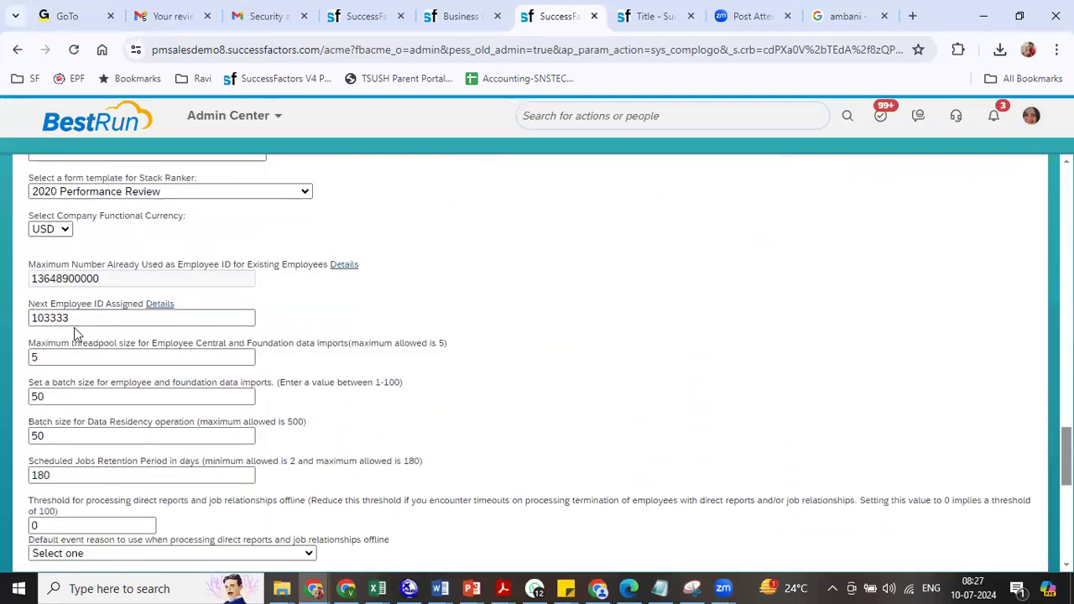
pyautogui.click(370, 13)
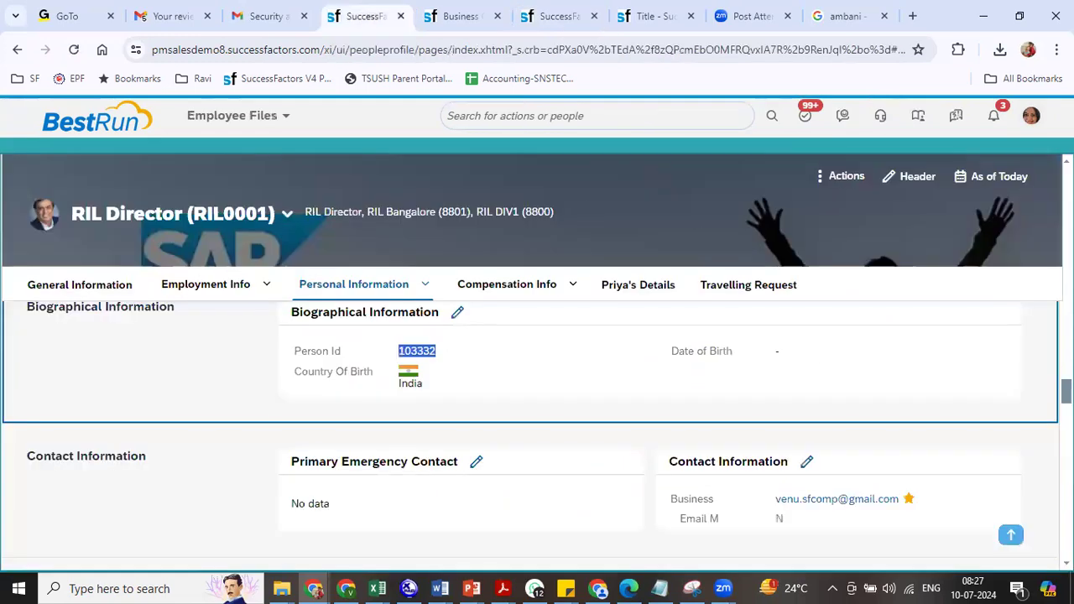
pyautogui.scroll(-4, 537, 420)
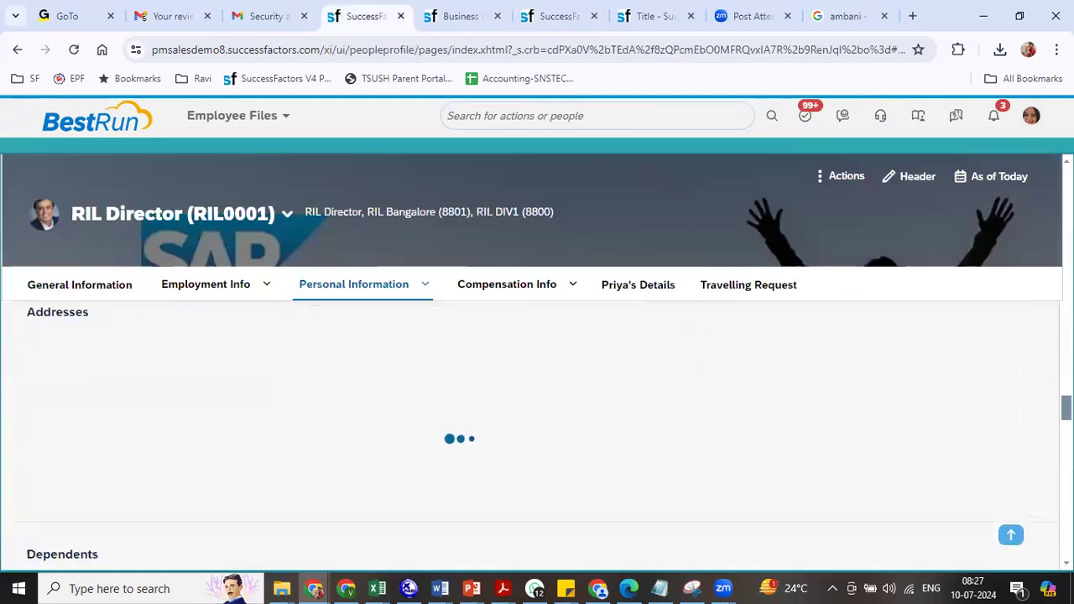
pyautogui.click(266, 285)
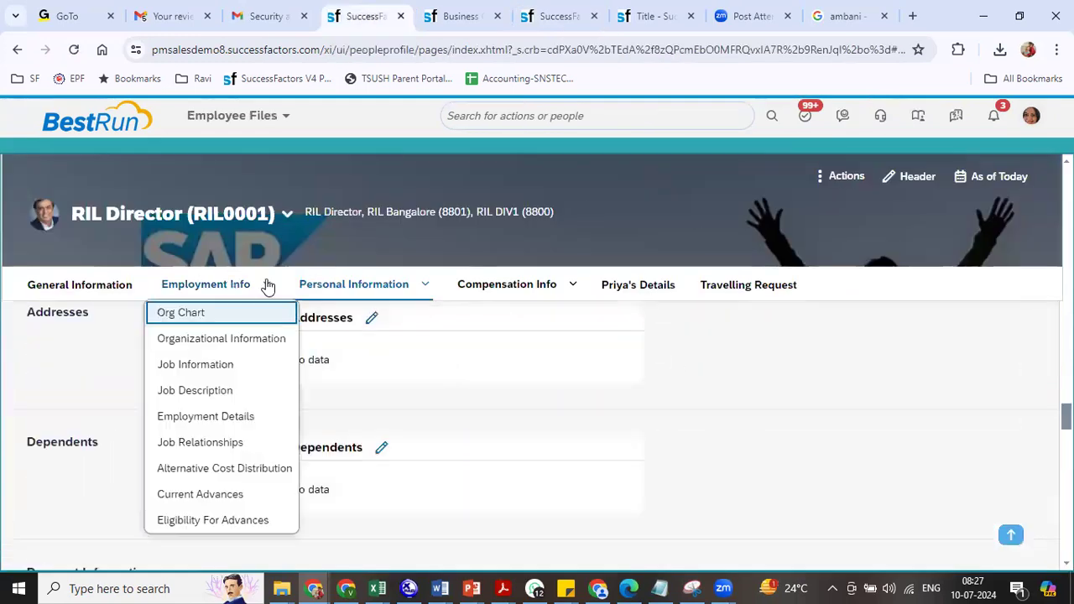
pyautogui.click(235, 373)
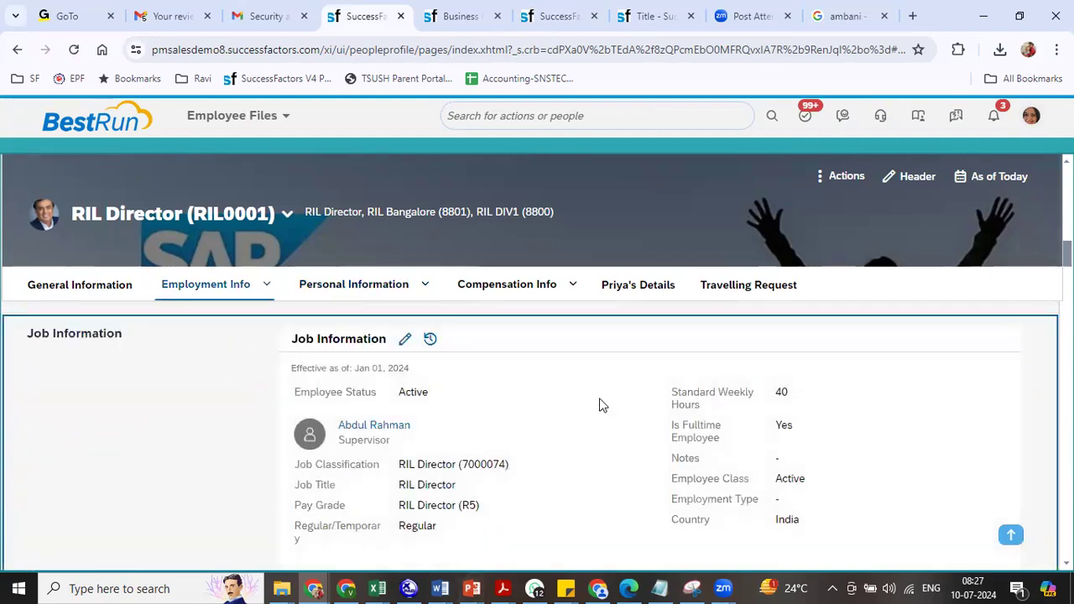
pyautogui.click(509, 289)
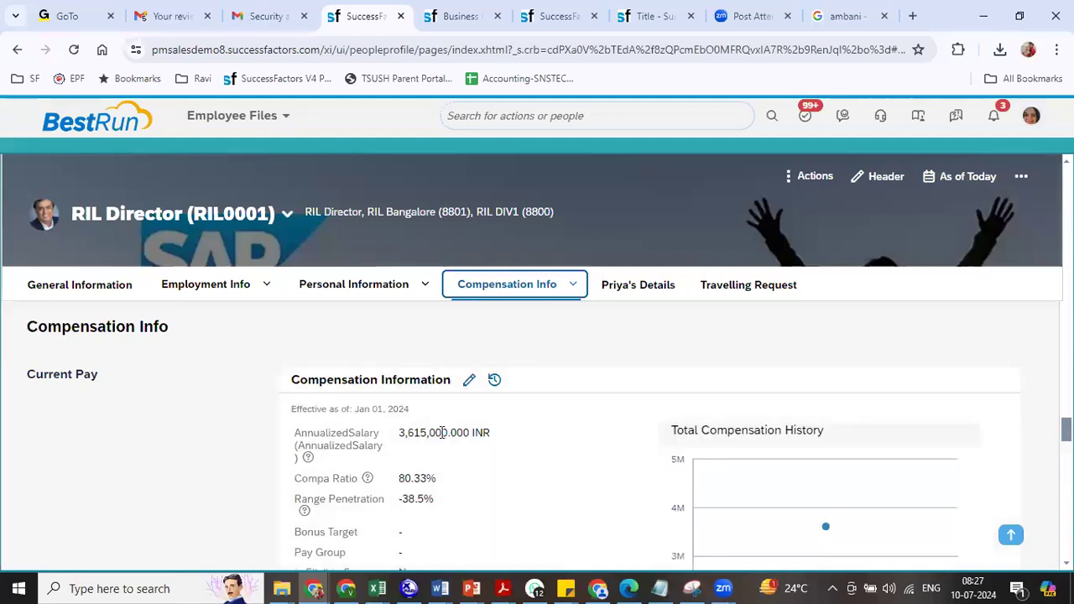
pyautogui.moveTo(402, 433)
pyautogui.mouseDown()
pyautogui.moveTo(424, 435)
pyautogui.moveTo(412, 445)
pyautogui.mouseUp()
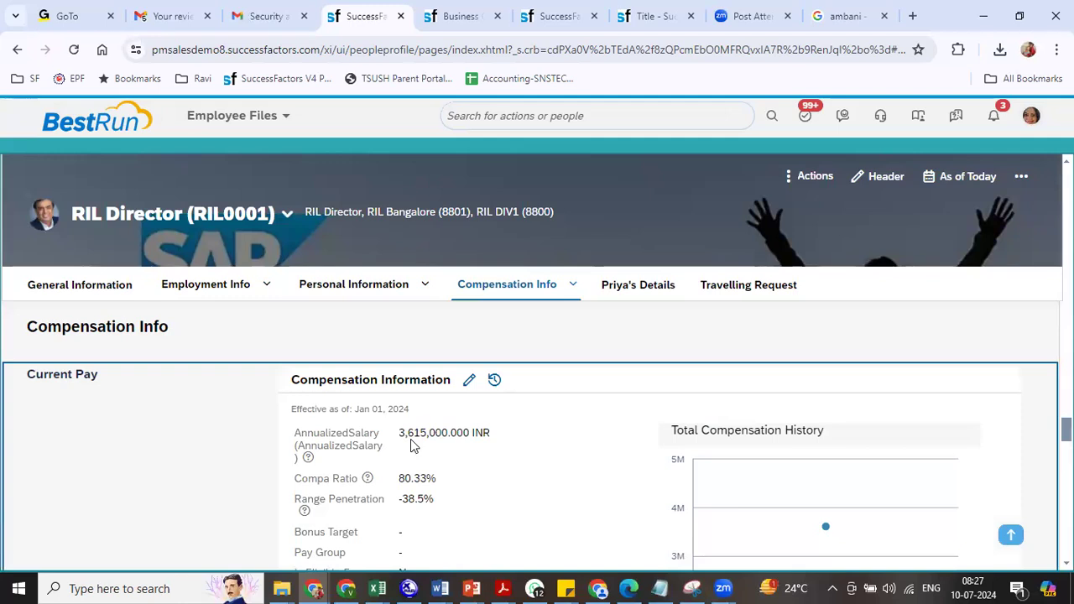
pyautogui.click(308, 459)
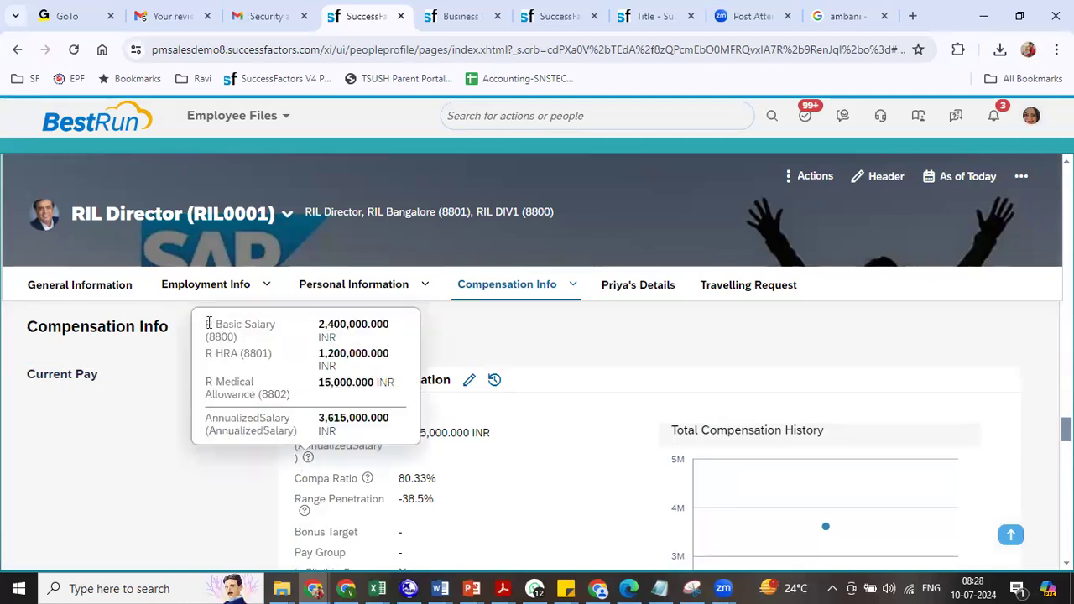
pyautogui.moveTo(209, 324); pyautogui.dragTo(234, 336)
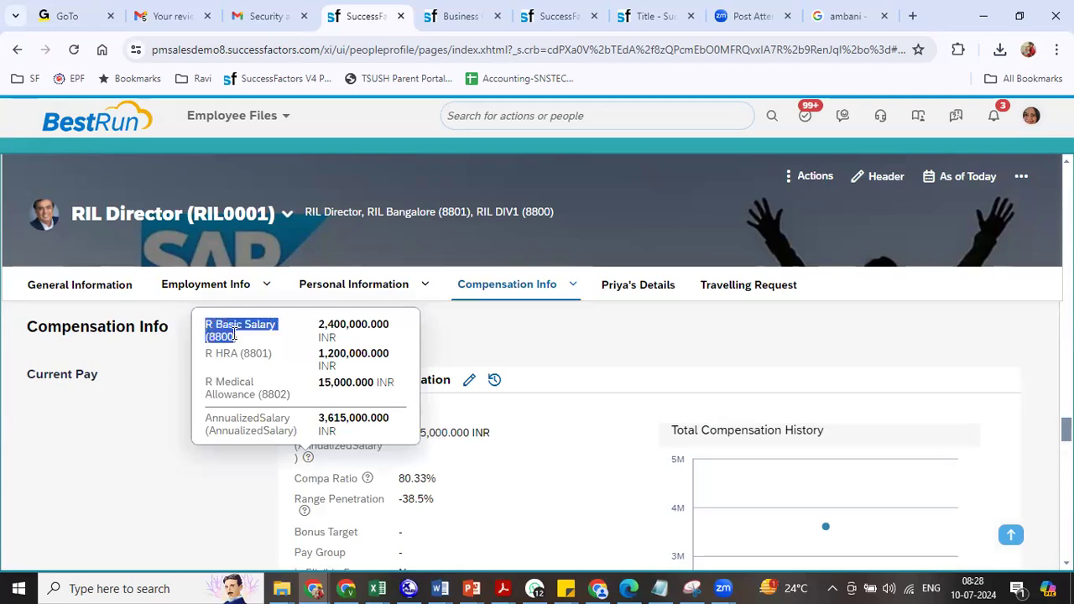
pyautogui.moveTo(320, 319); pyautogui.dragTo(390, 323)
pyautogui.moveTo(230, 354); pyautogui.dragTo(259, 354)
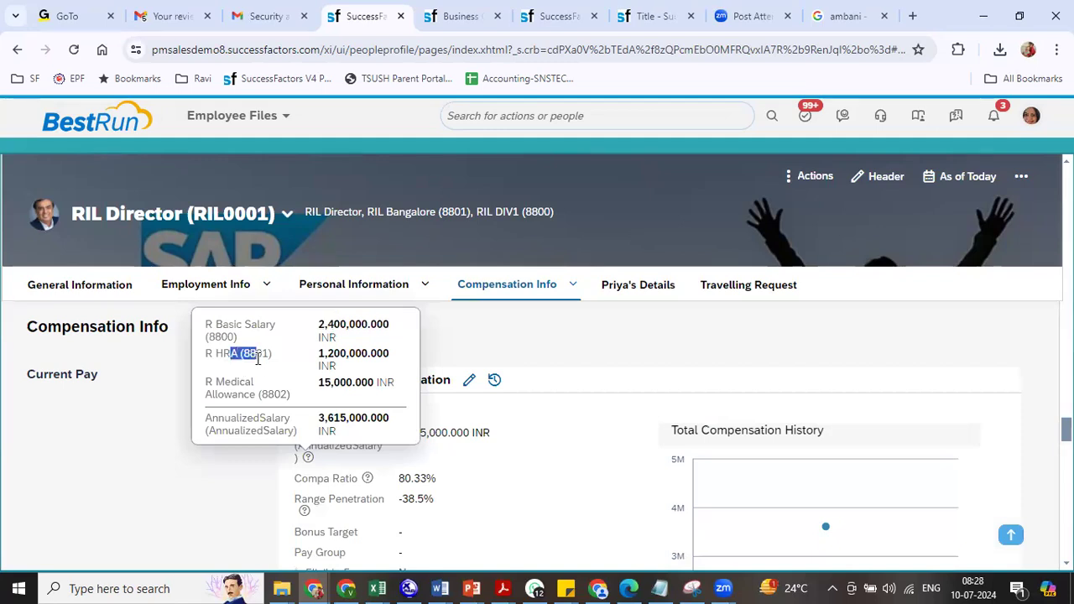
pyautogui.moveTo(330, 354); pyautogui.dragTo(363, 354)
pyautogui.moveTo(318, 382); pyautogui.dragTo(379, 384)
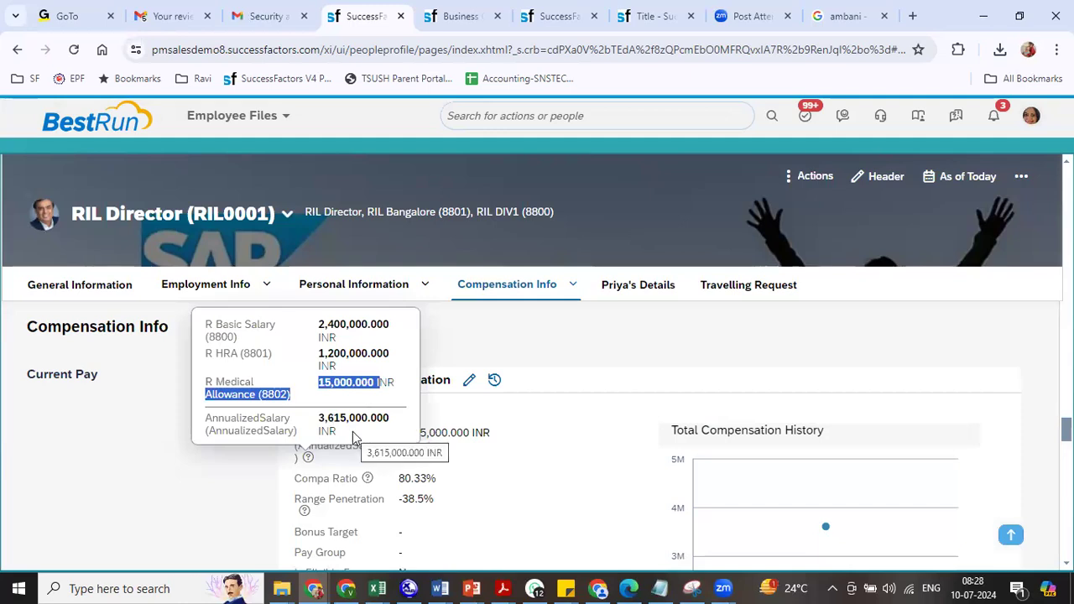
pyautogui.click(536, 480)
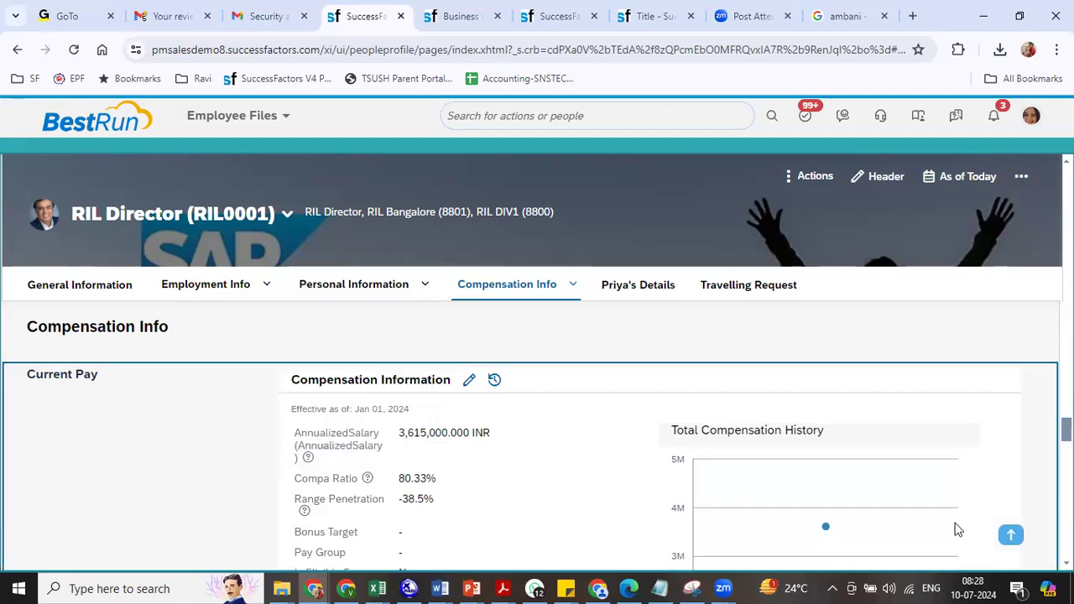
pyautogui.scroll(-1, 323, 464)
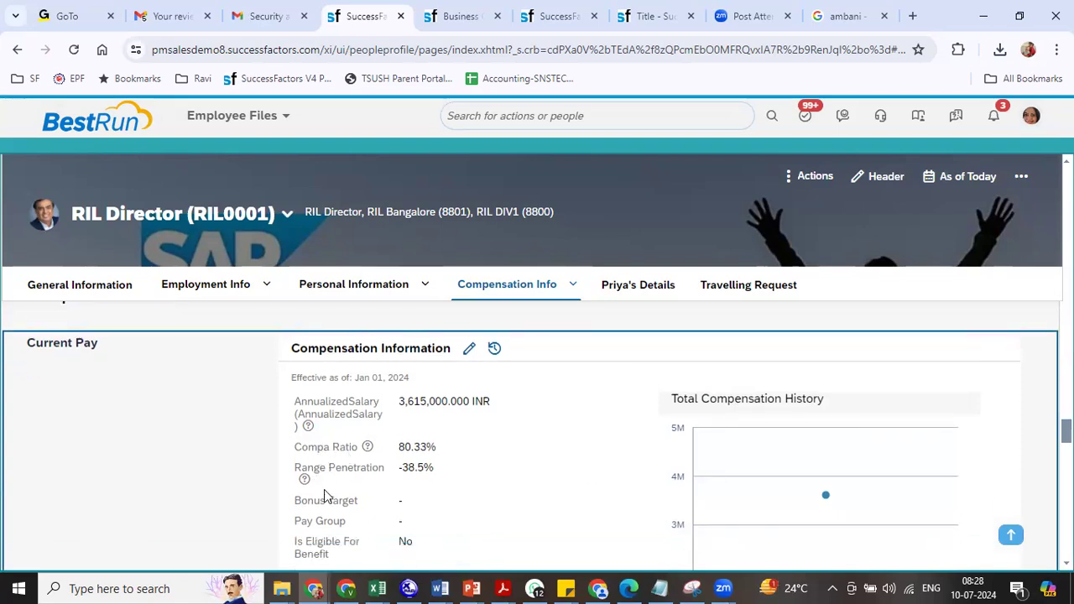
pyautogui.click(305, 480)
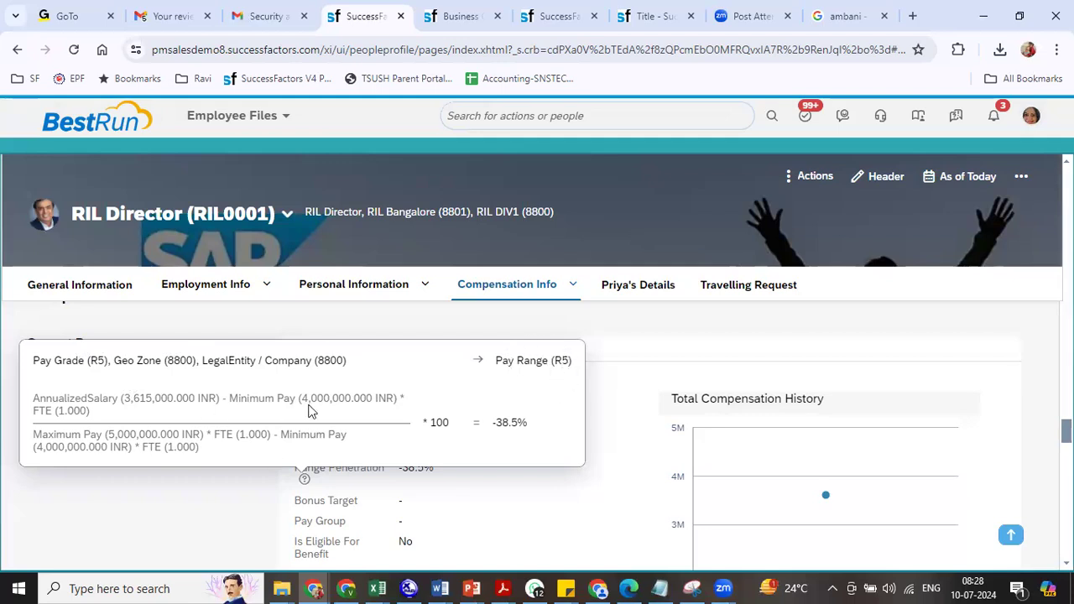
pyautogui.moveTo(306, 393); pyautogui.dragTo(341, 397)
pyautogui.moveTo(109, 436); pyautogui.dragTo(144, 434)
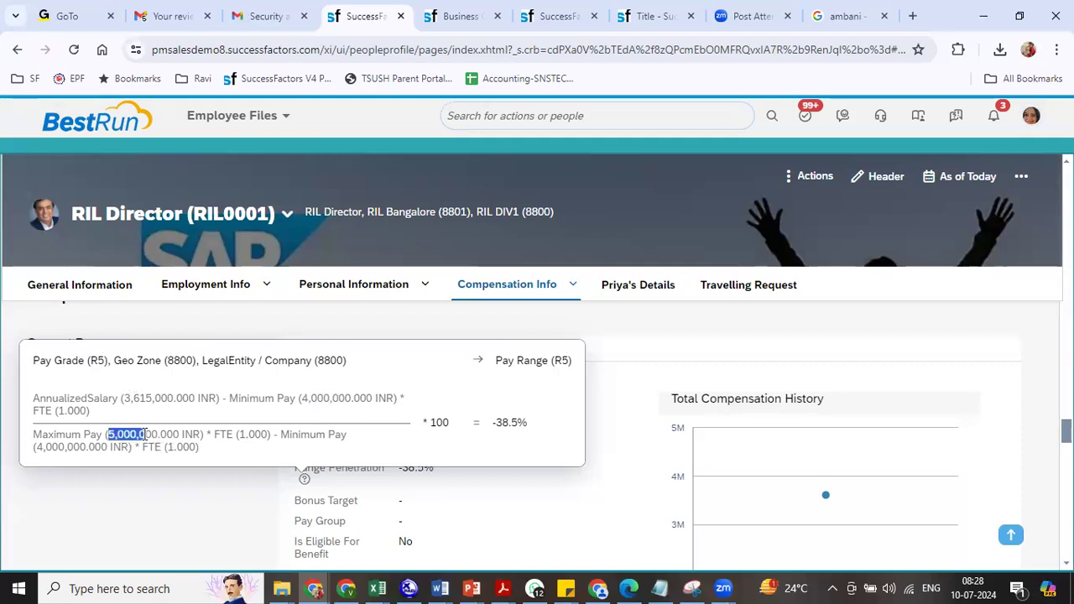
pyautogui.click(611, 390)
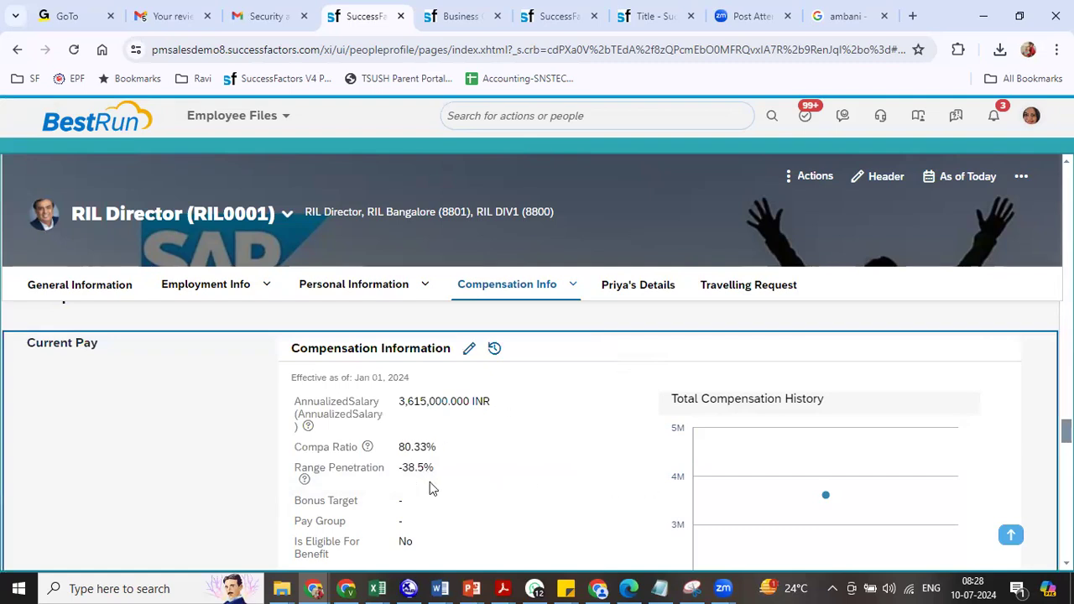
pyautogui.doubleClick(411, 467)
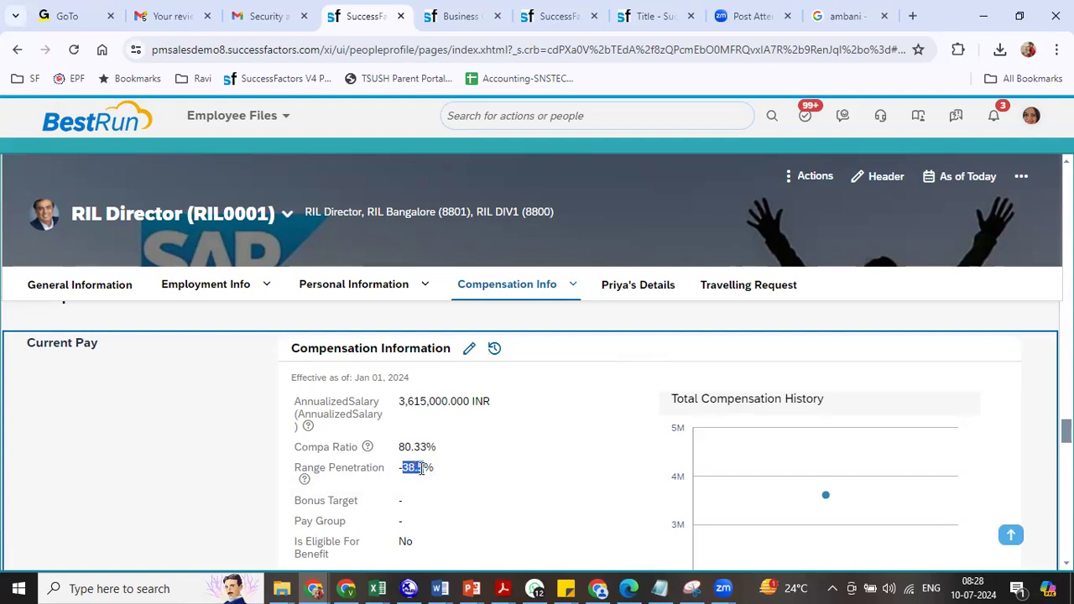
pyautogui.click(494, 350)
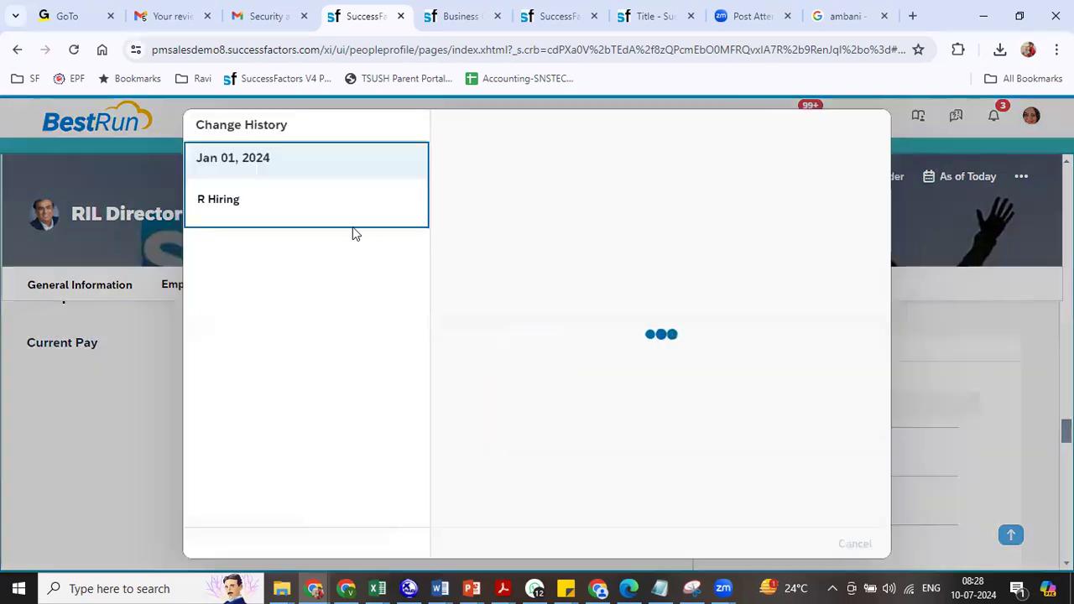
pyautogui.click(760, 544)
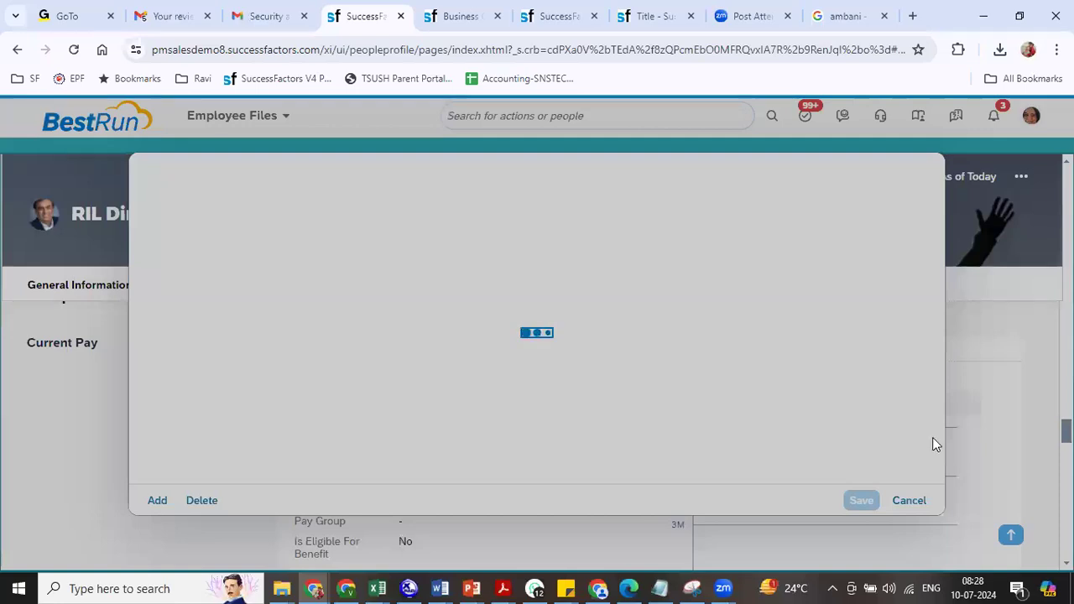
pyautogui.scroll(-3, 939, 447)
pyautogui.scroll(-10, 939, 454)
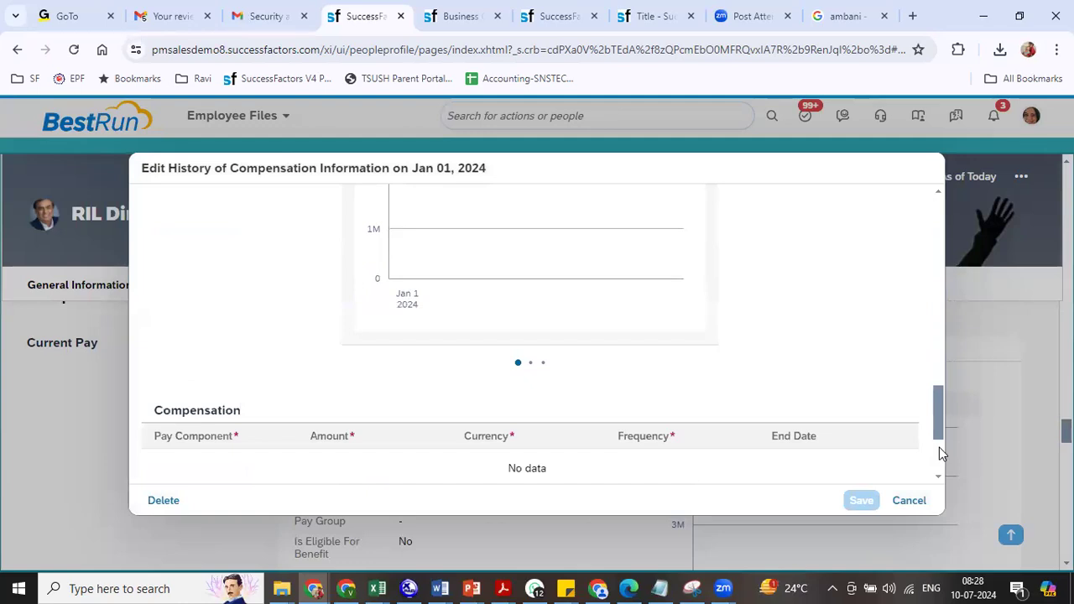
pyautogui.moveTo(940, 426); pyautogui.dragTo(940, 456)
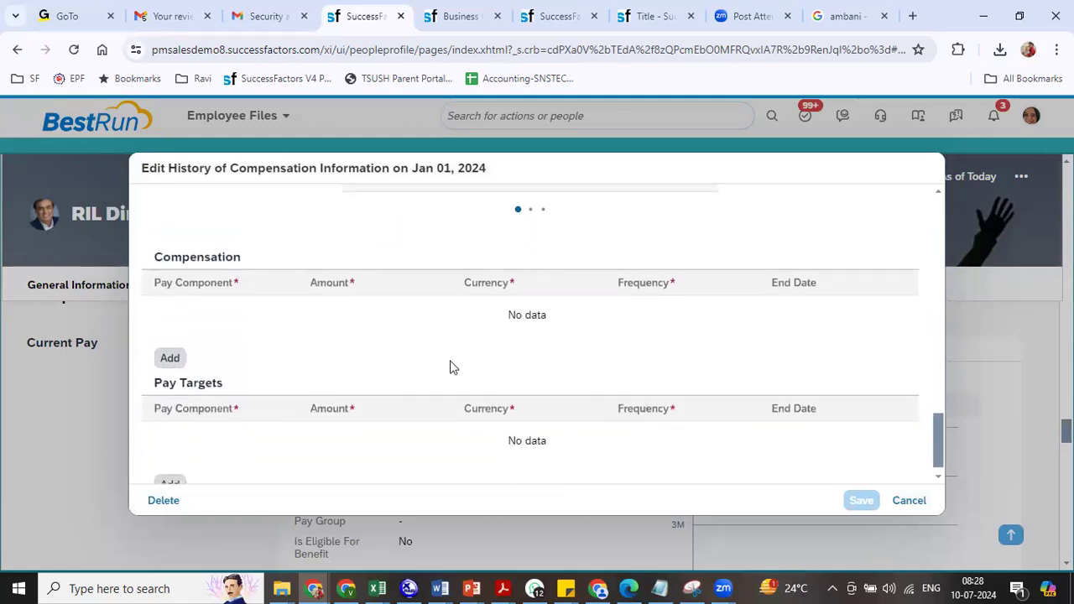
pyautogui.click(909, 500)
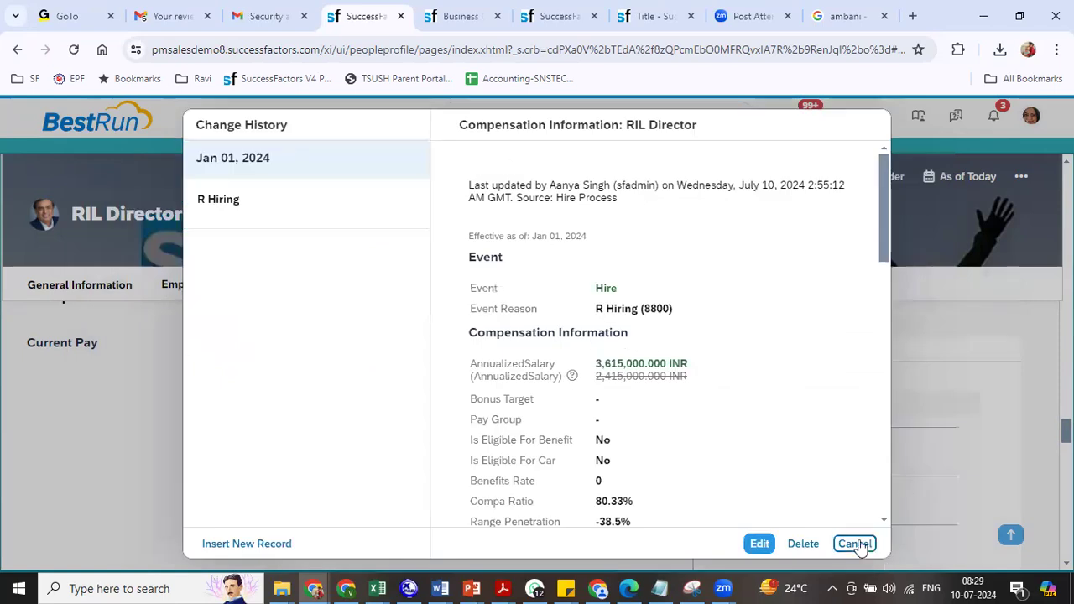
pyautogui.click(855, 544)
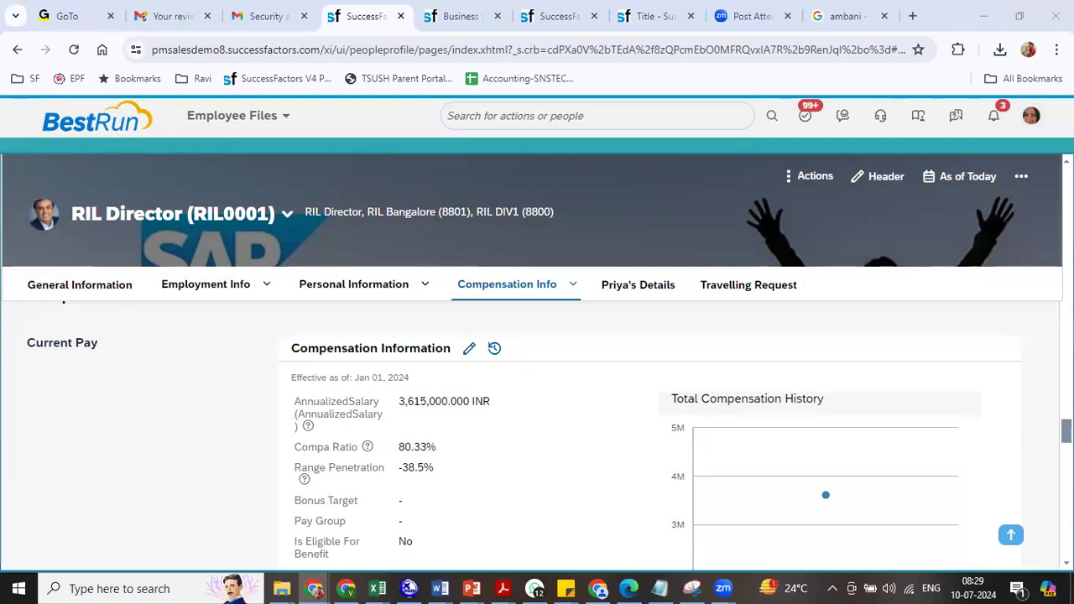
# - Start an Add New Employee form with hire date Jul 01, 2024
pyautogui.click(643, 115)
pyautogui.write('add new empl')
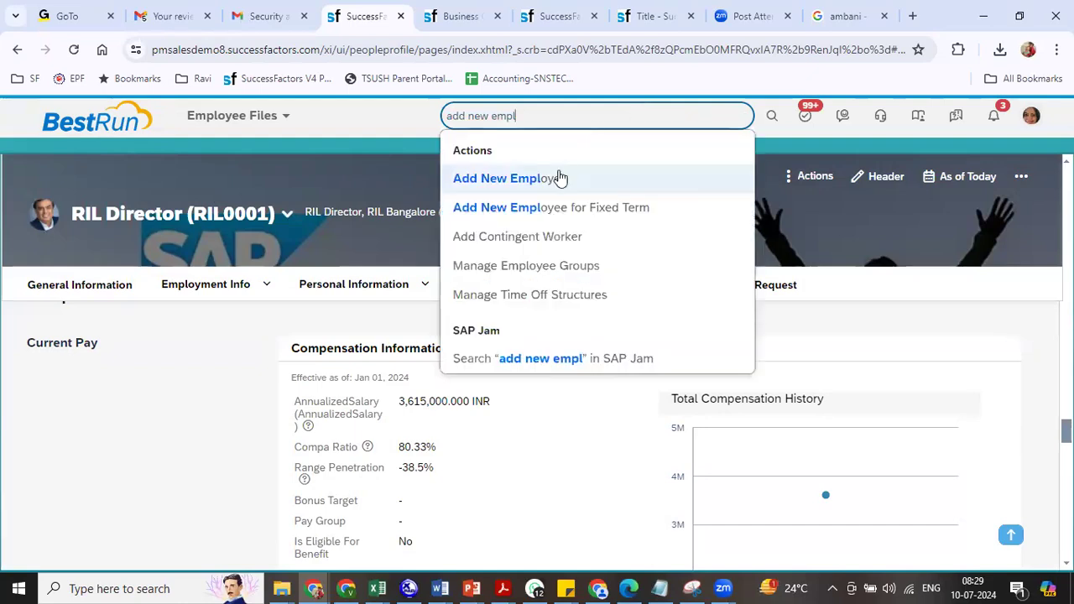
pyautogui.click(560, 178)
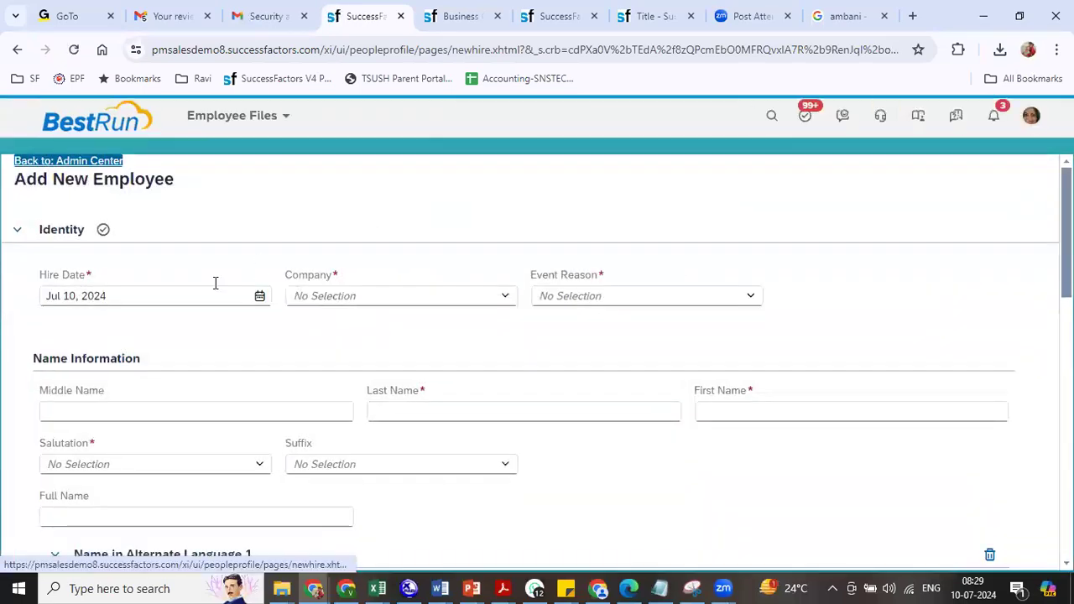
pyautogui.tripleClick(128, 294)
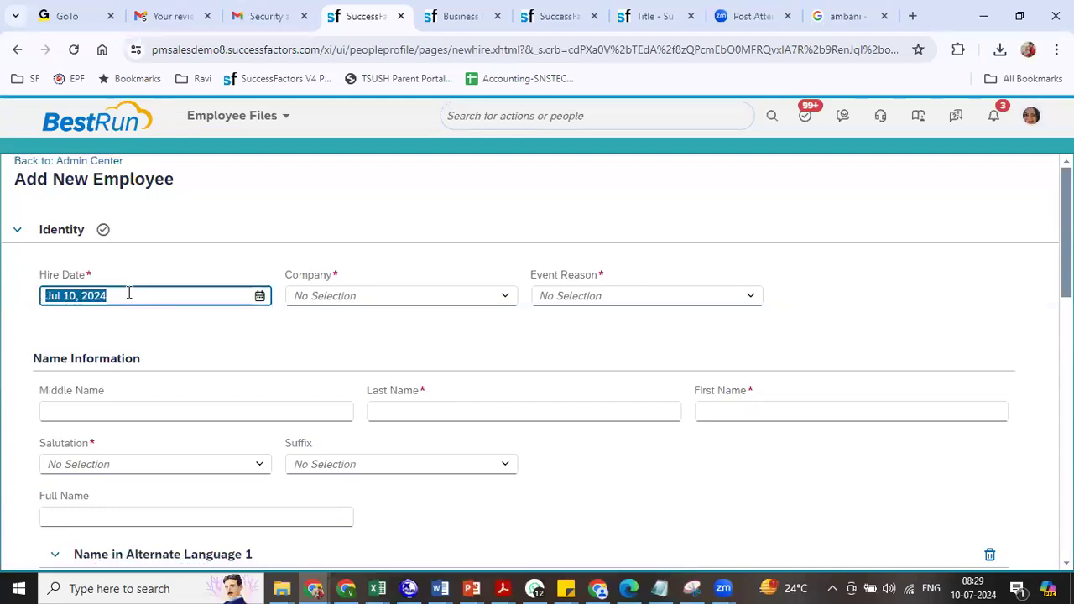
pyautogui.click(257, 296)
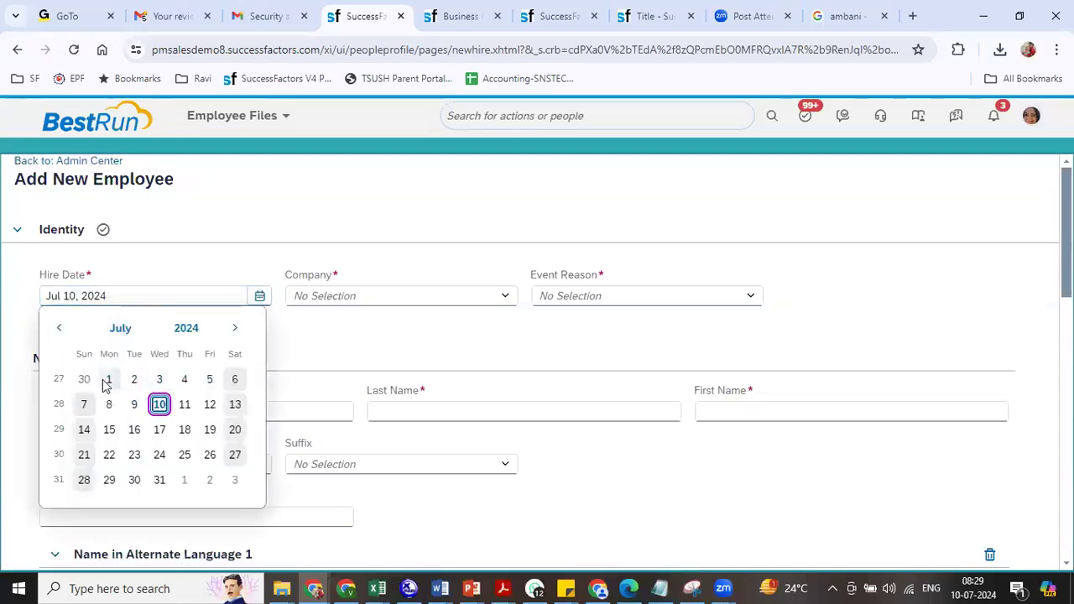
pyautogui.click(107, 379)
# - Set company Reliance Industries Pvt Ltd (8800) and event reason R Hiring (8800)
pyautogui.click(319, 295)
pyautogui.write('reli')
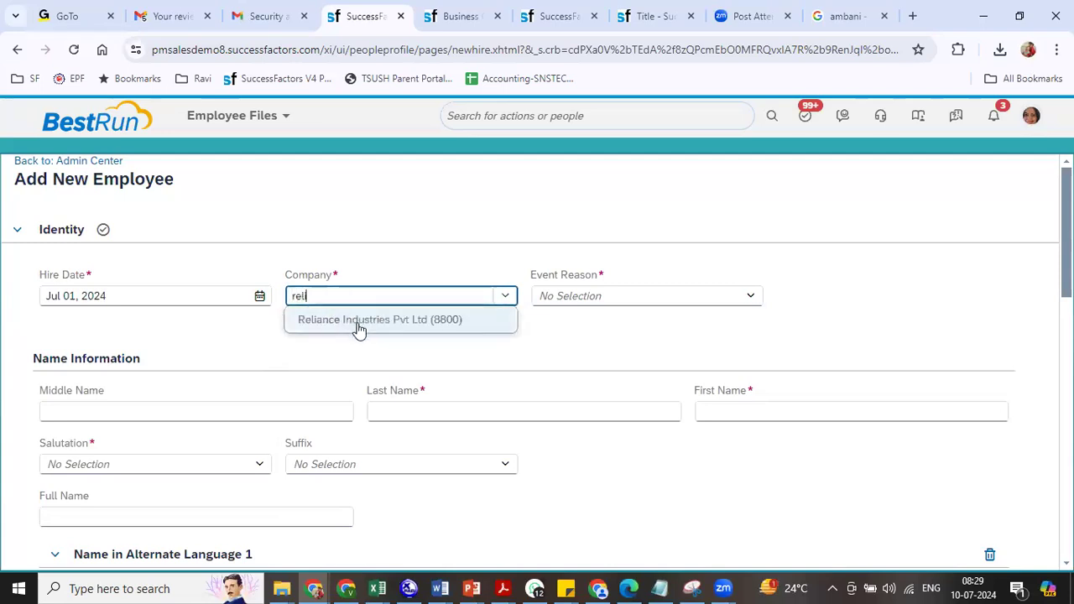
pyautogui.click(361, 324)
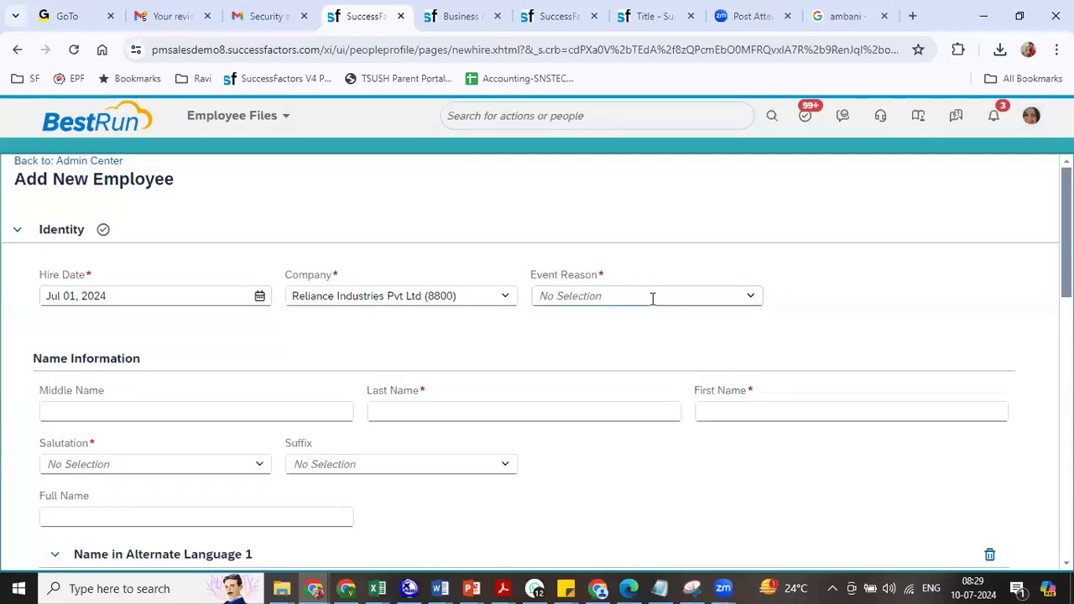
pyautogui.click(653, 299)
pyautogui.write('880')
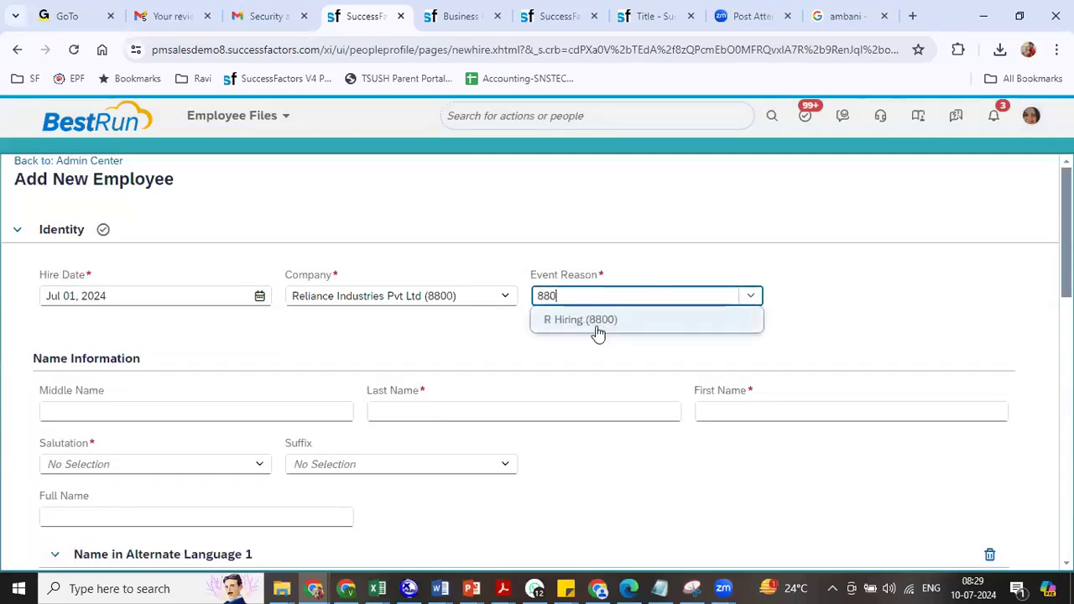
pyautogui.click(592, 323)
# - Enter the name as first name RIL, last name President
pyautogui.click(430, 410)
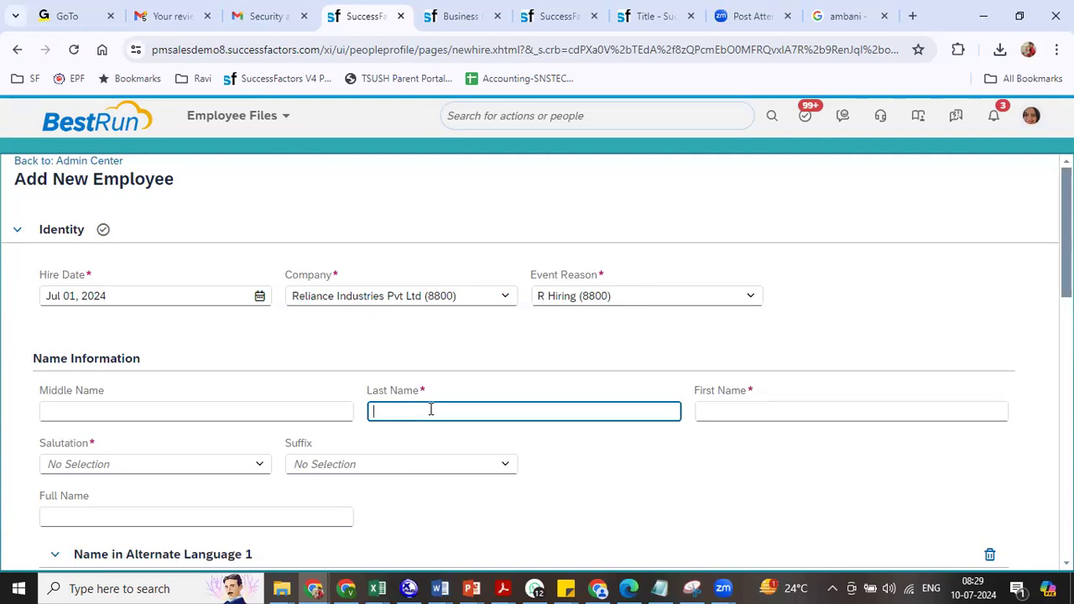
pyautogui.press('Tab')
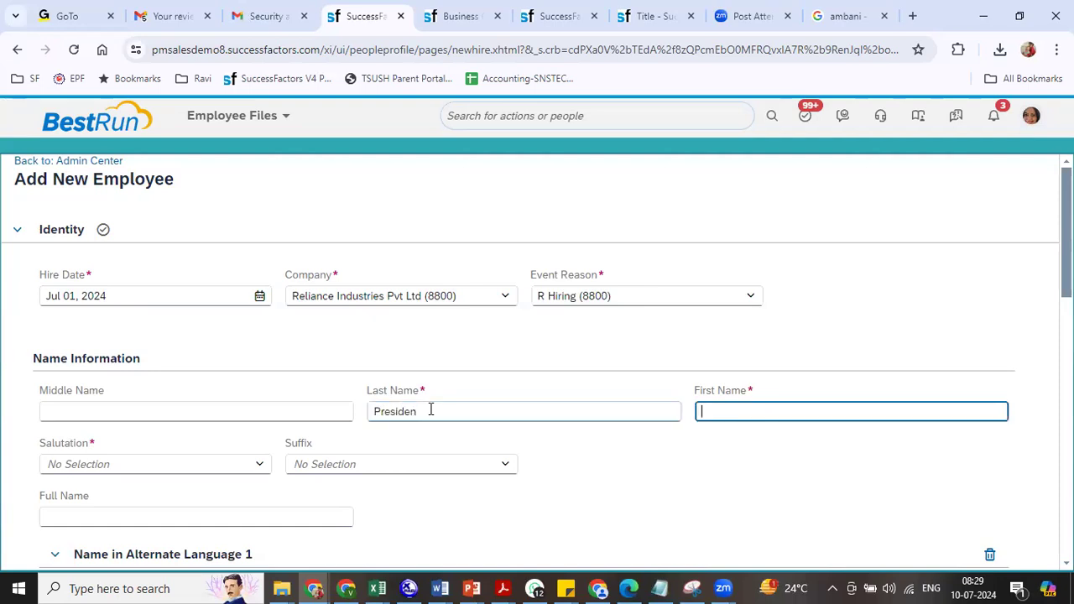
pyautogui.click(431, 410)
pyautogui.write('5')
pyautogui.press('Tab')
pyautogui.click(431, 410)
pyautogui.press('BackSpace')
pyautogui.write('t')
pyautogui.press('Tab')
pyautogui.click(557, 482)
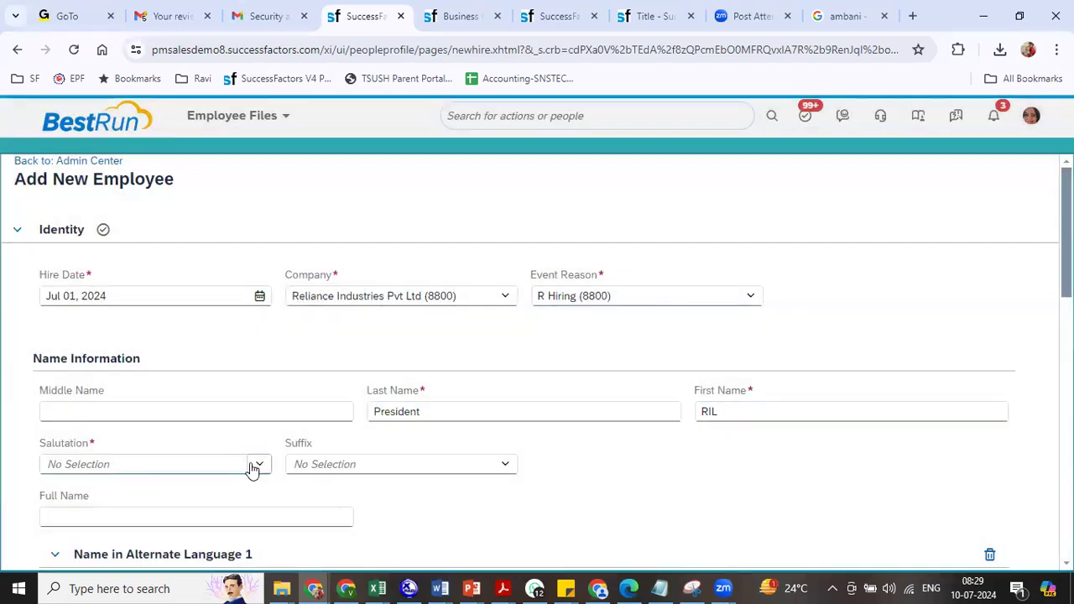
# - Set the salutation to Miss
pyautogui.click(256, 466)
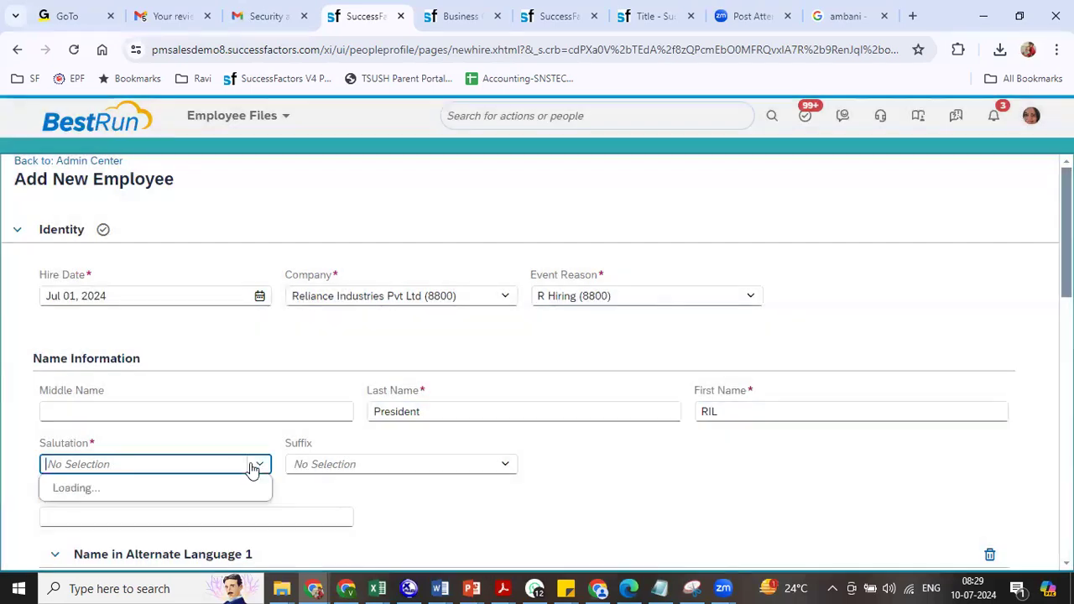
pyautogui.click(83, 391)
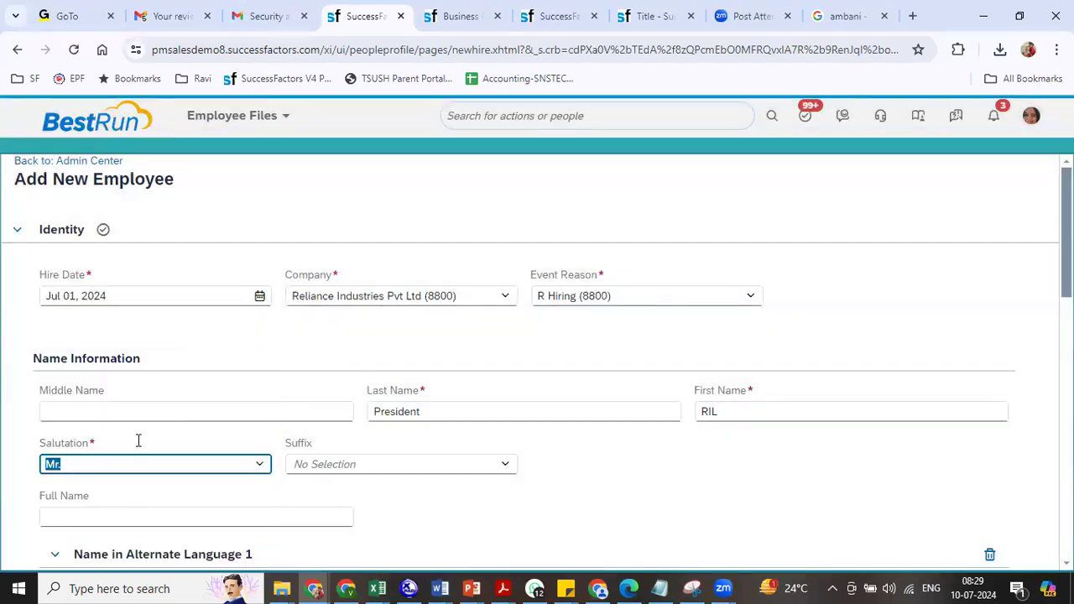
pyautogui.click(259, 466)
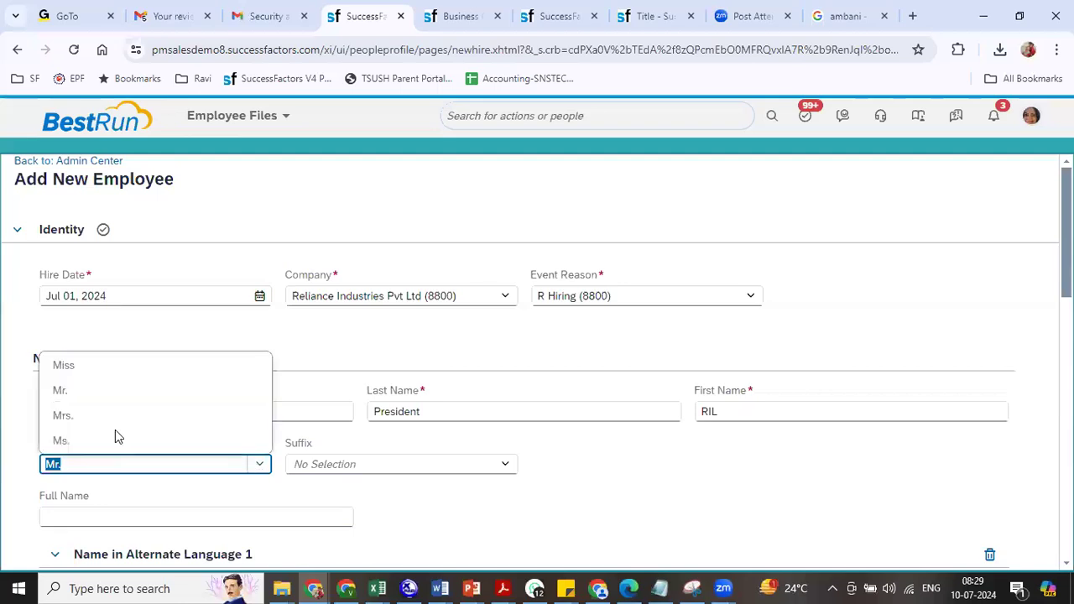
pyautogui.click(83, 366)
pyautogui.scroll(-3, 537, 361)
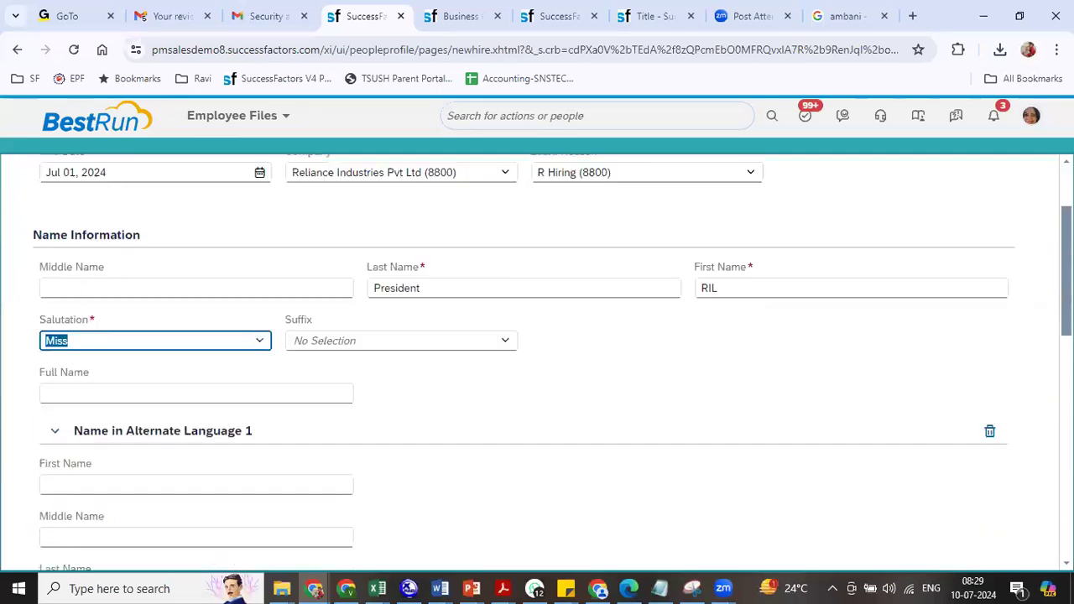
# - Remove the alternate-language name section and set country of birth to India
pyautogui.click(991, 299)
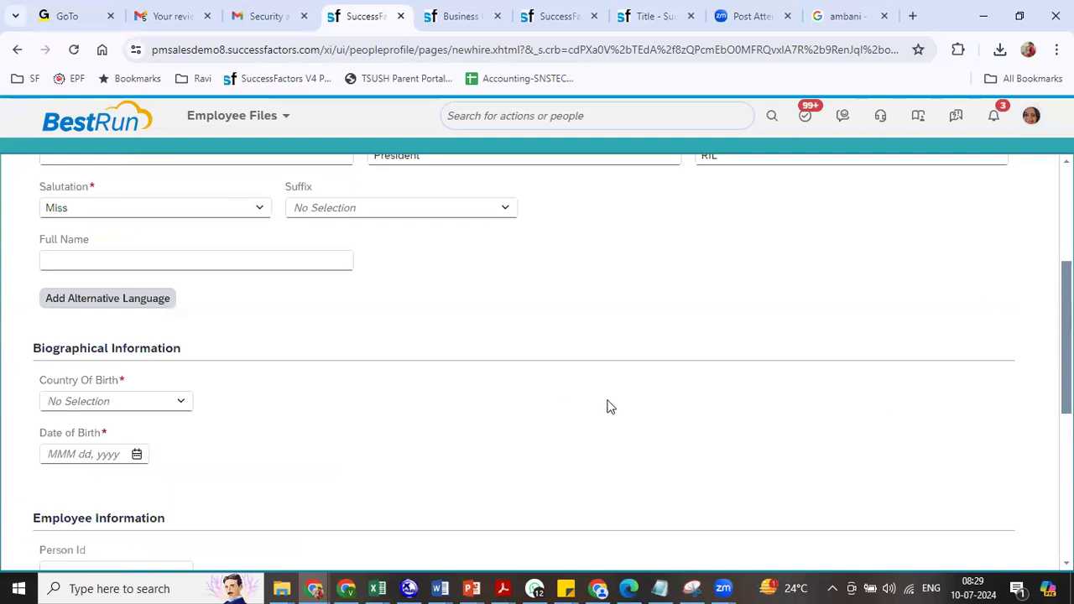
pyautogui.click(186, 407)
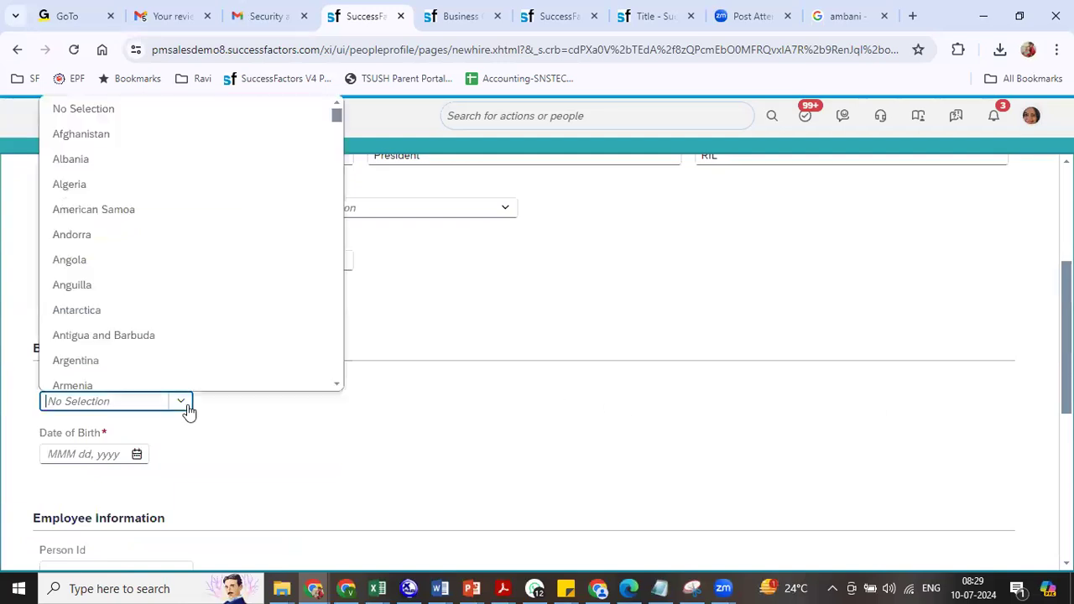
pyautogui.write('ind')
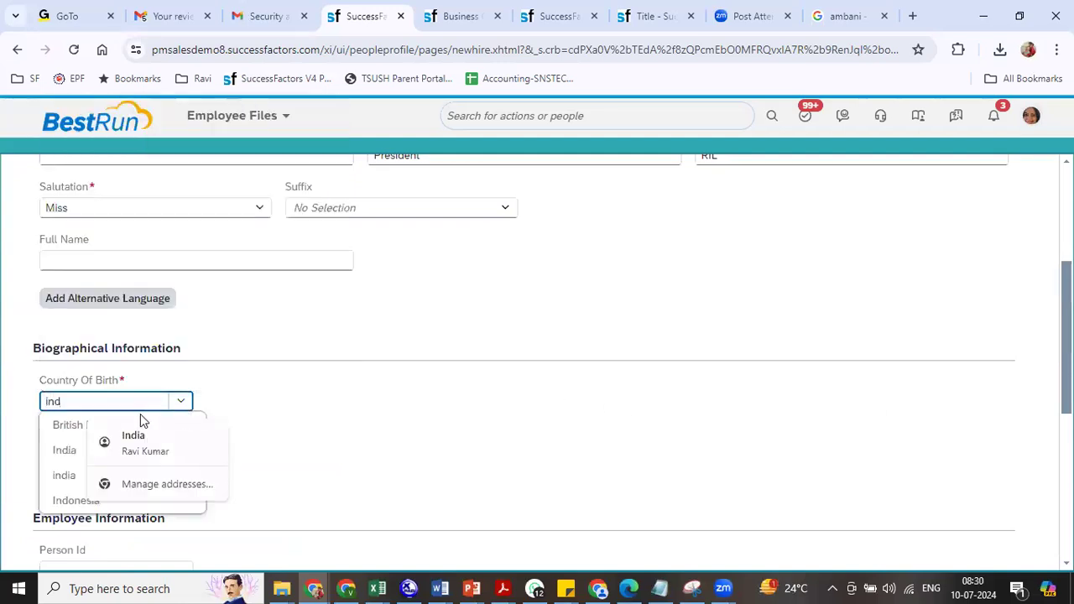
pyautogui.click(65, 448)
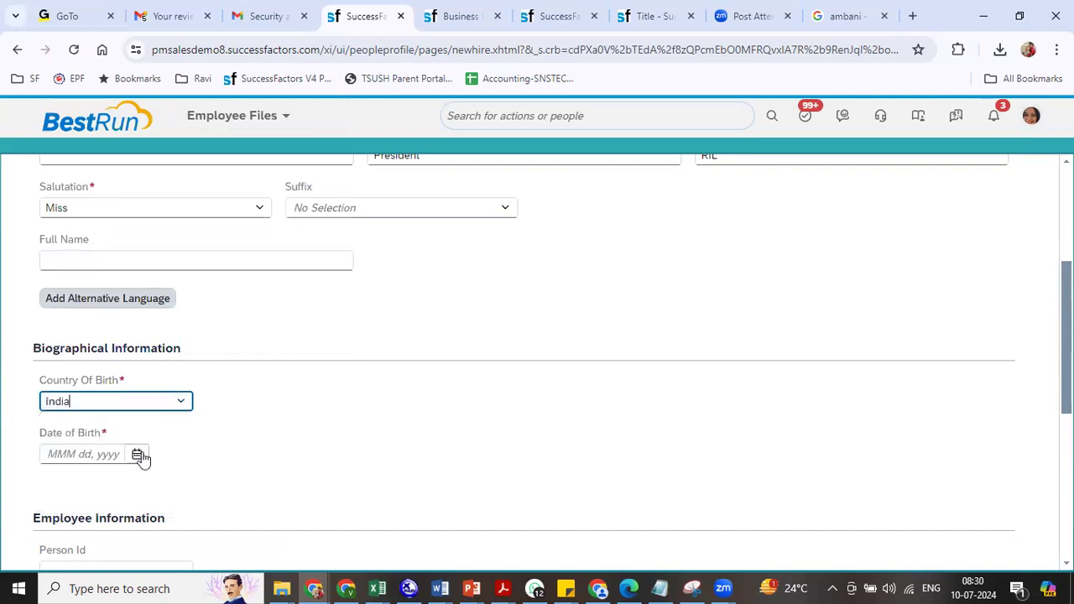
# - Set the date of birth to Jul 08, 1986
pyautogui.click(137, 454)
pyautogui.click(192, 267)
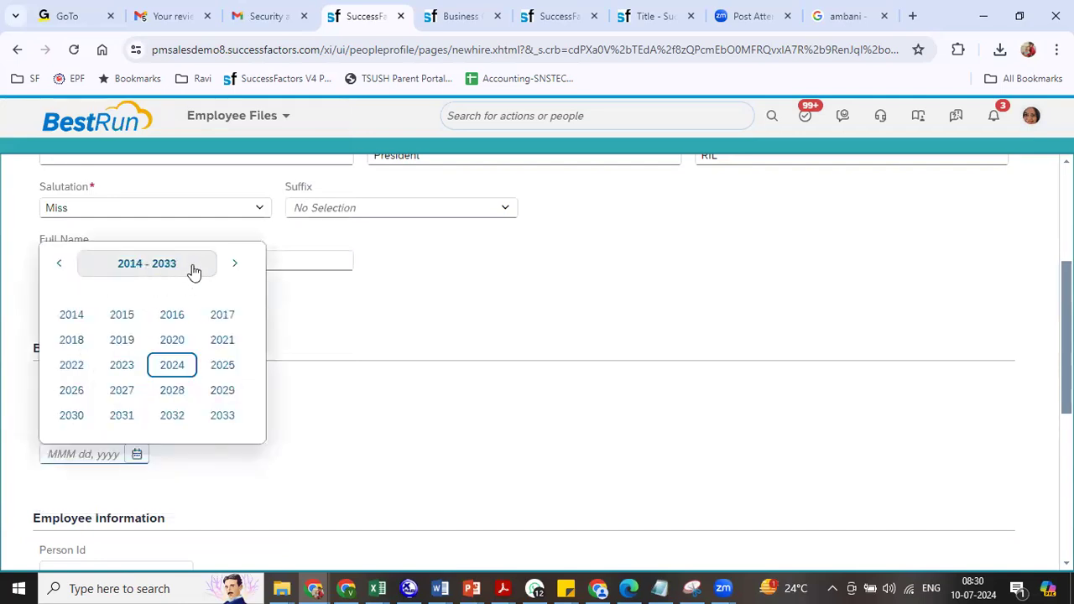
pyautogui.click(58, 265)
pyautogui.click(57, 266)
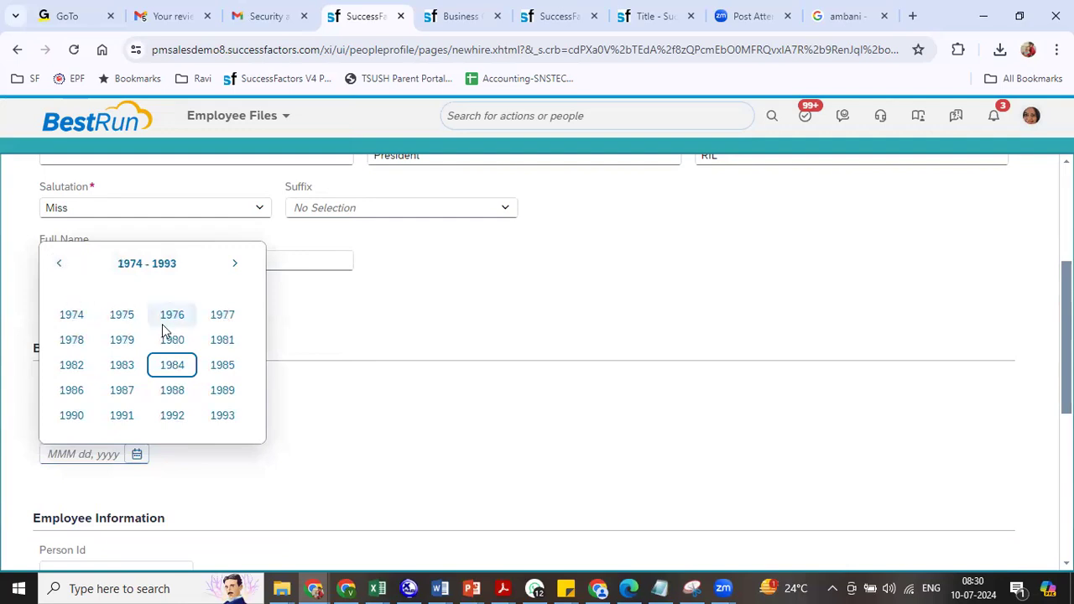
pyautogui.click(71, 392)
pyautogui.click(136, 340)
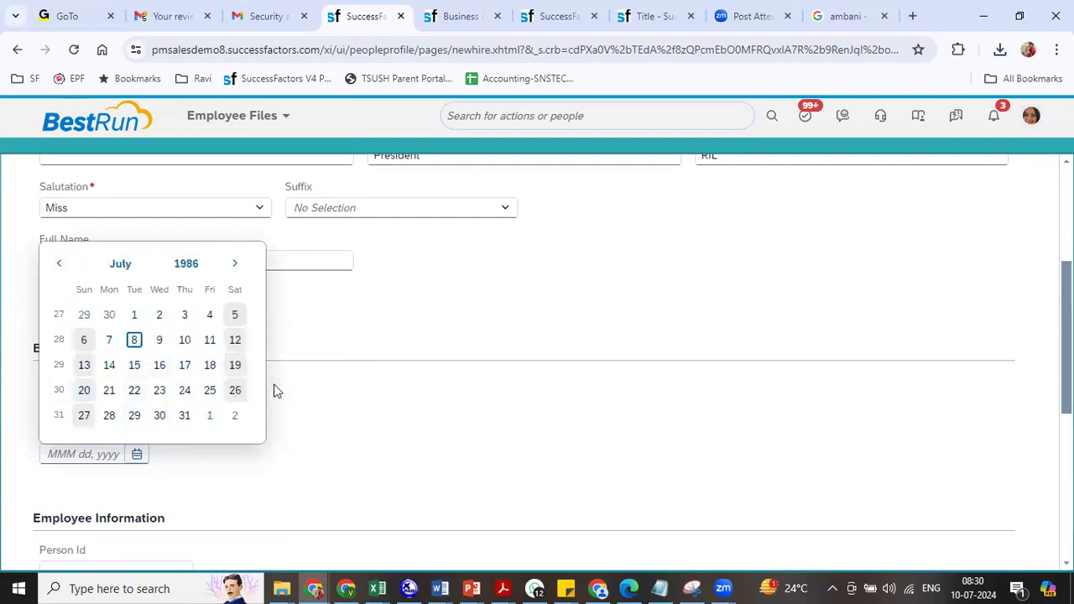
pyautogui.scroll(-3, 383, 355)
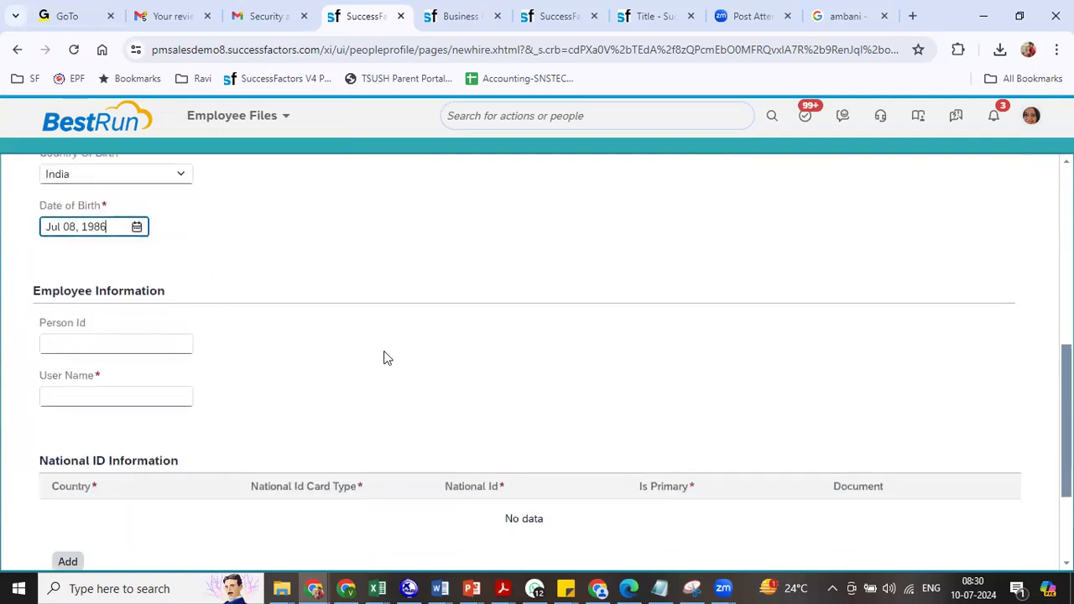
# - Enter RIL002 as the user name
pyautogui.click(91, 395)
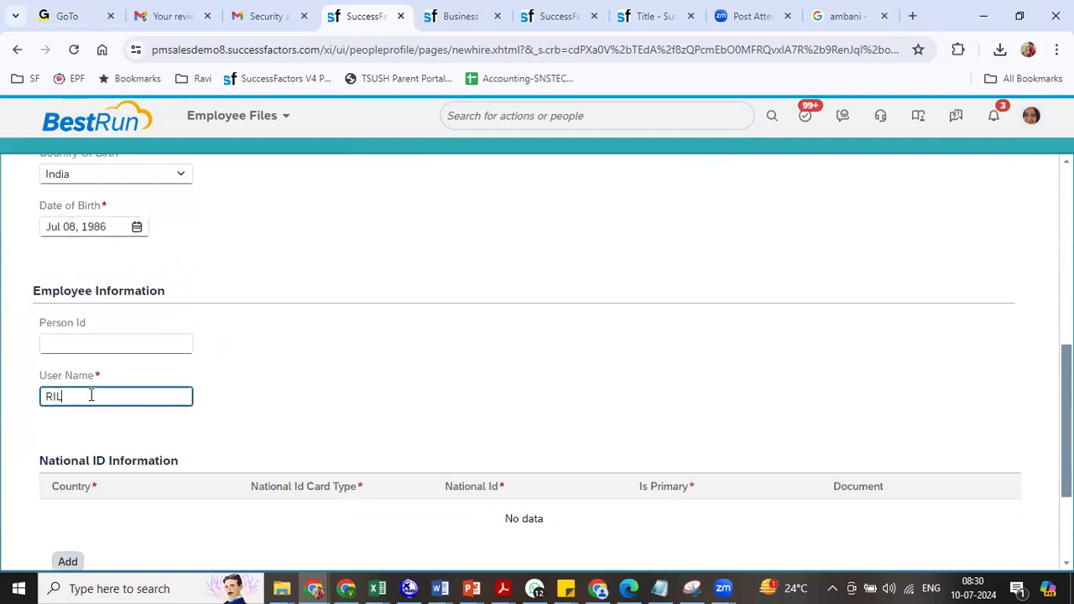
pyautogui.write('RIL002')
pyautogui.press('Tab')
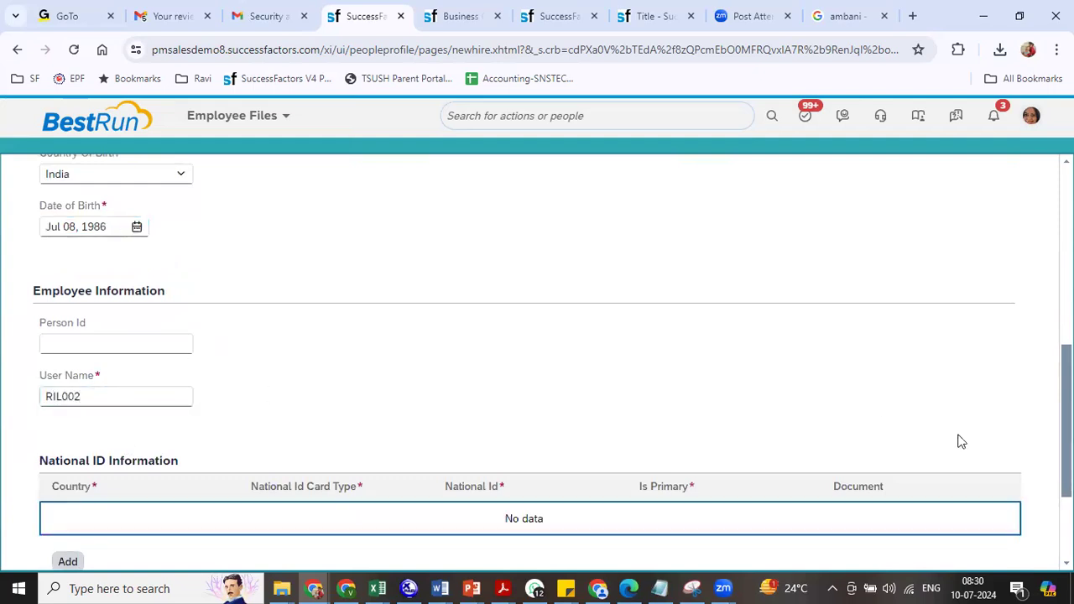
pyautogui.scroll(-2, 537, 361)
# - In Personal Information, set preferred language English (US) and nationality India
pyautogui.click(59, 435)
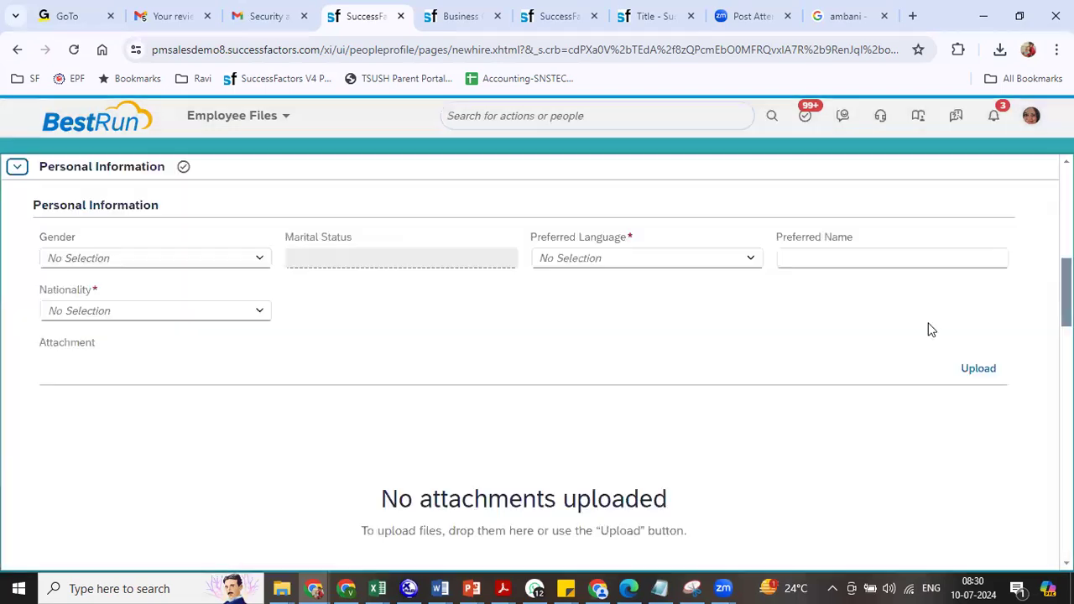
pyautogui.click(687, 256)
pyautogui.write('eng')
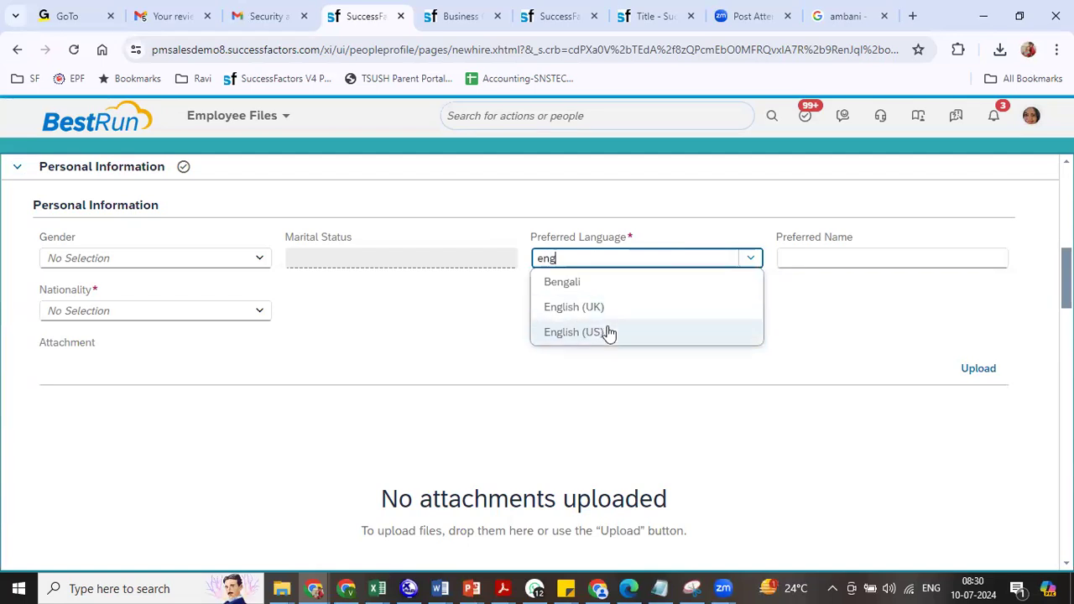
pyautogui.click(609, 333)
pyautogui.click(261, 312)
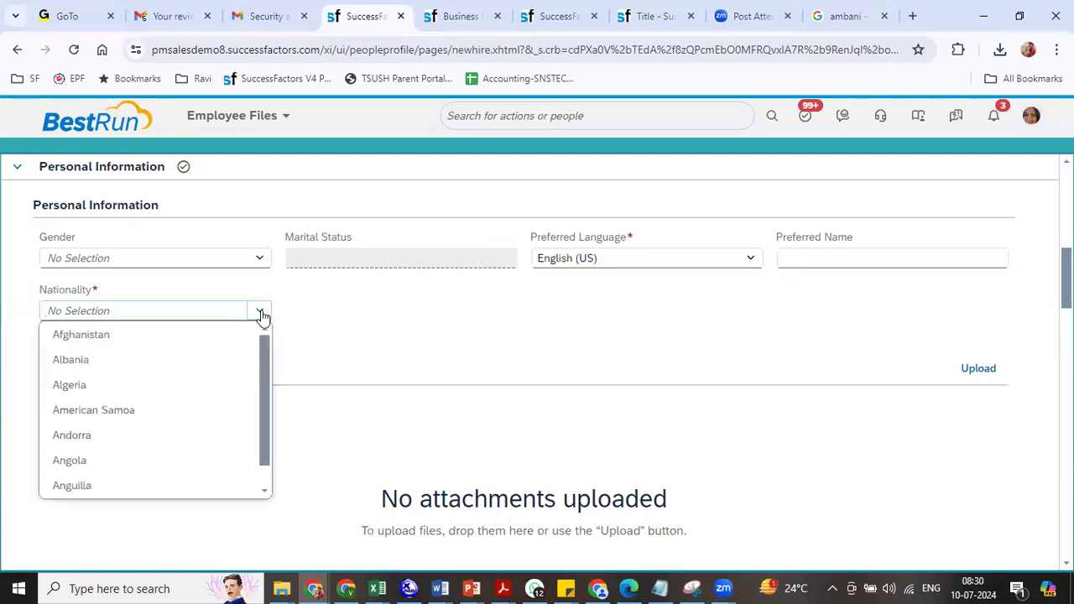
pyautogui.write('in')
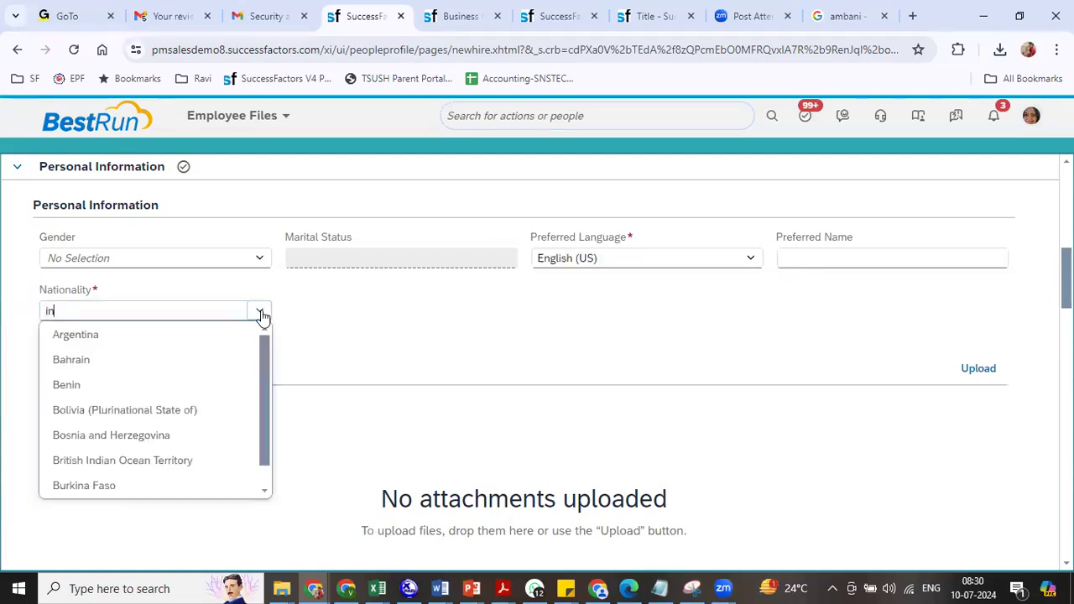
pyautogui.write('d')
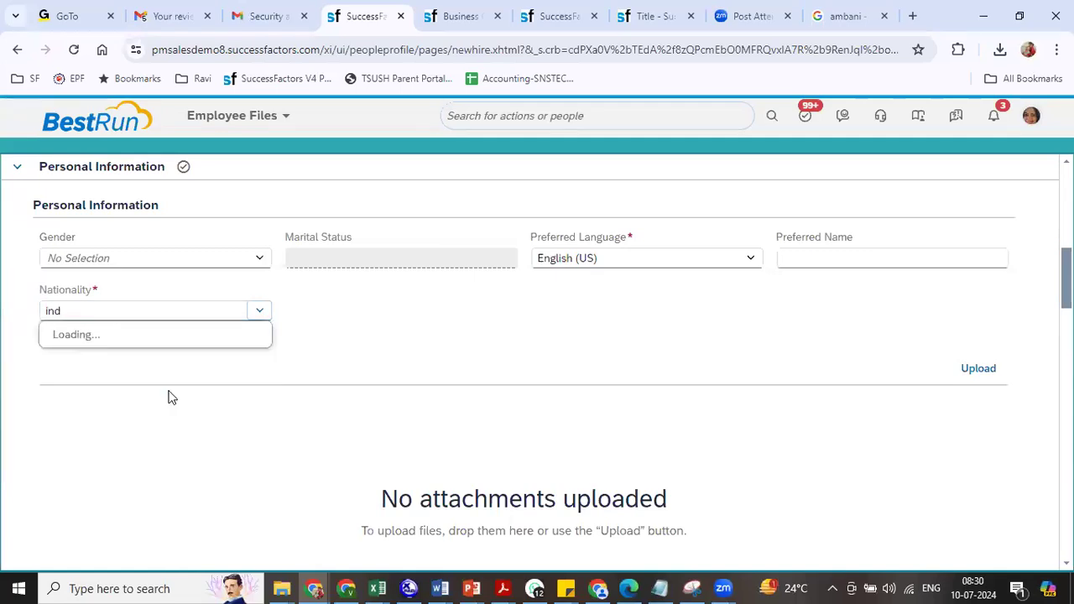
pyautogui.click(92, 360)
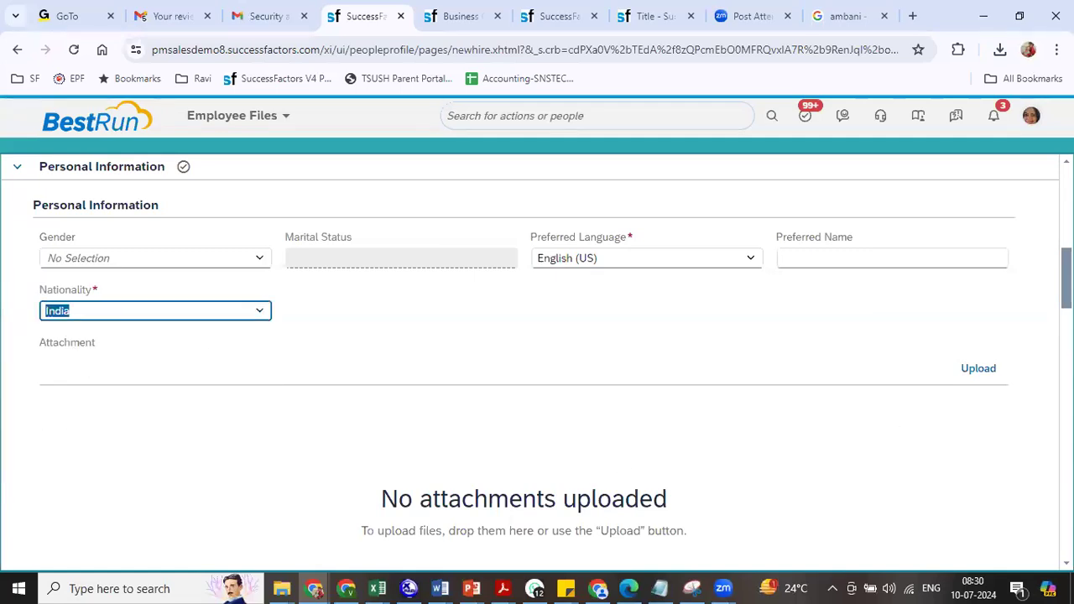
# - Delete the Global Information and address blocks, then continue to Job Information
pyautogui.scroll(-5, 537, 353)
pyautogui.scroll(1, 537, 353)
pyautogui.scroll(-2, 537, 361)
pyautogui.scroll(5, 537, 361)
pyautogui.scroll(-2, 537, 353)
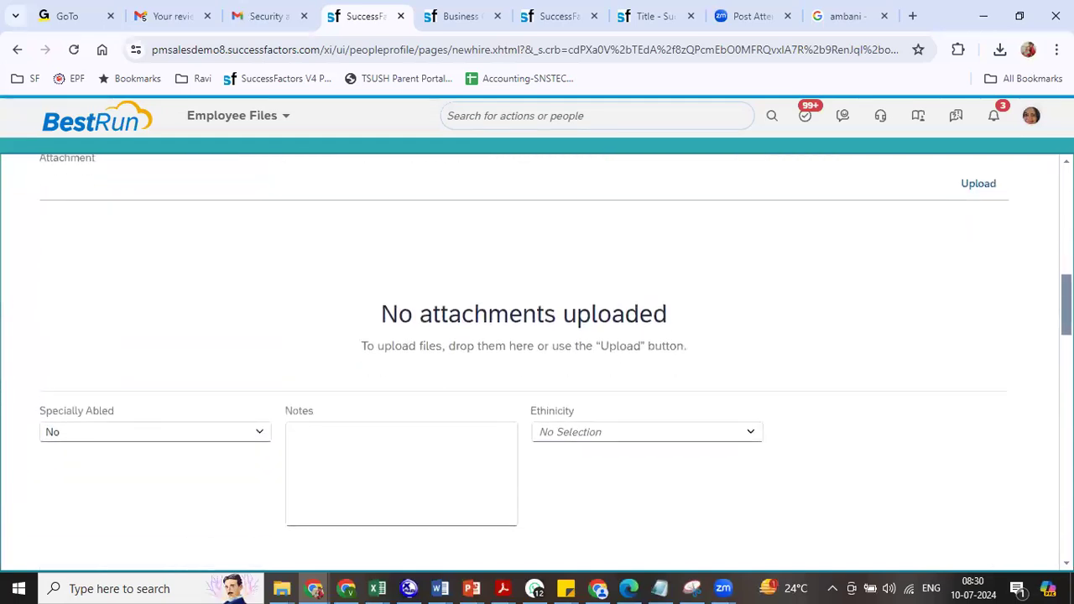
pyautogui.scroll(-4, 537, 352)
pyautogui.click(986, 347)
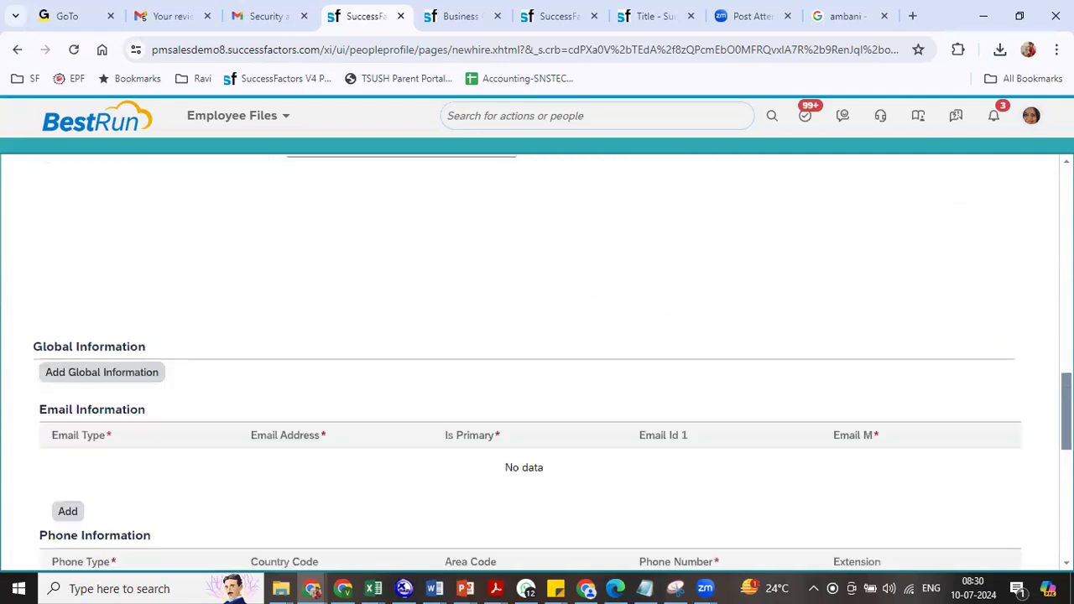
pyautogui.scroll(-5, 992, 303)
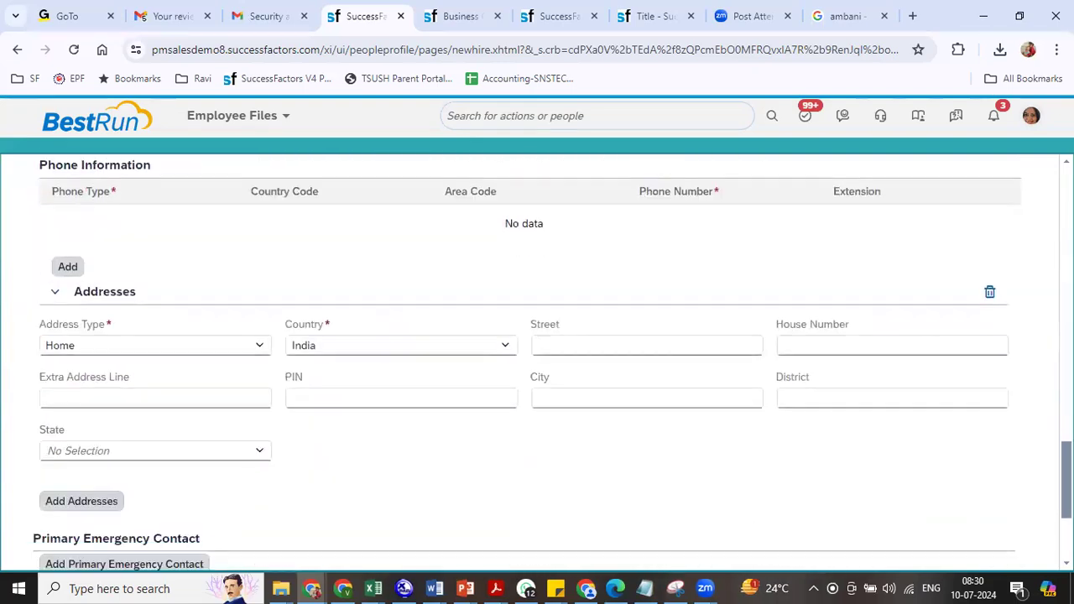
pyautogui.click(991, 245)
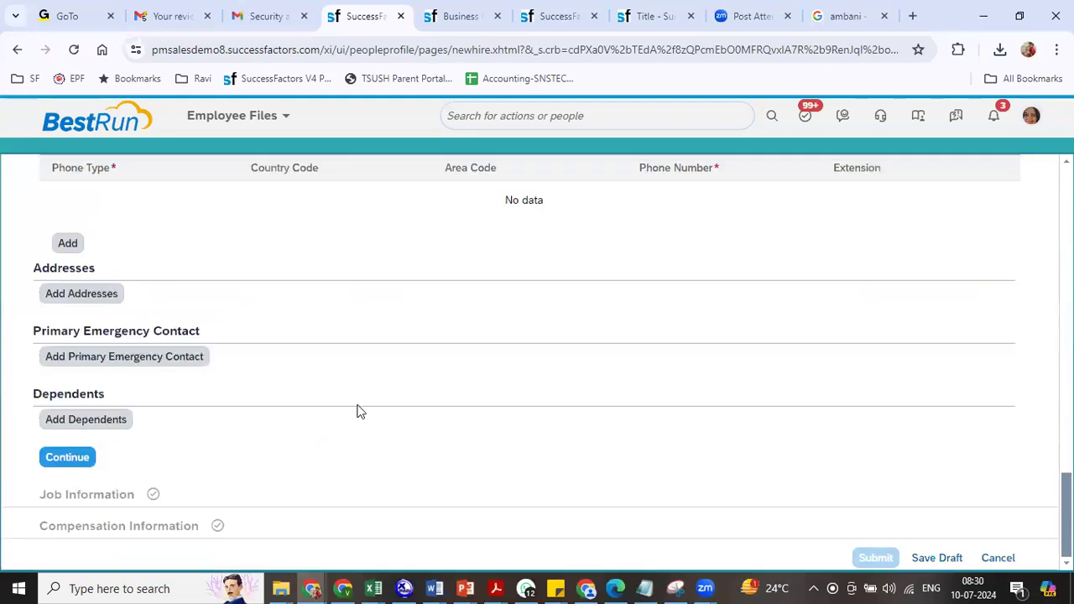
pyautogui.click(67, 458)
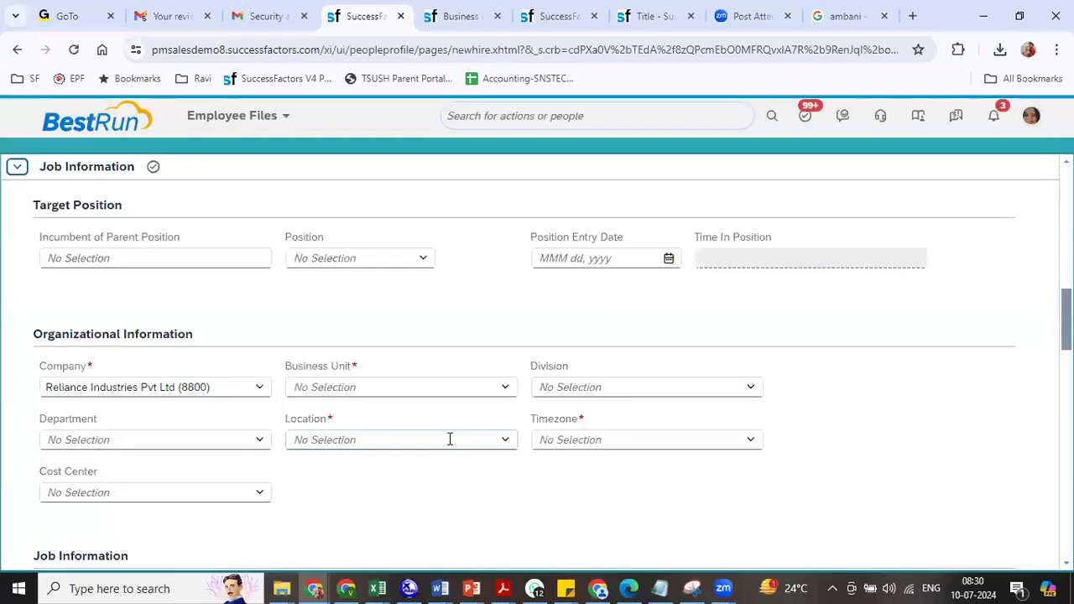
# - Assign position 3001316, the RIL President role
pyautogui.click(427, 266)
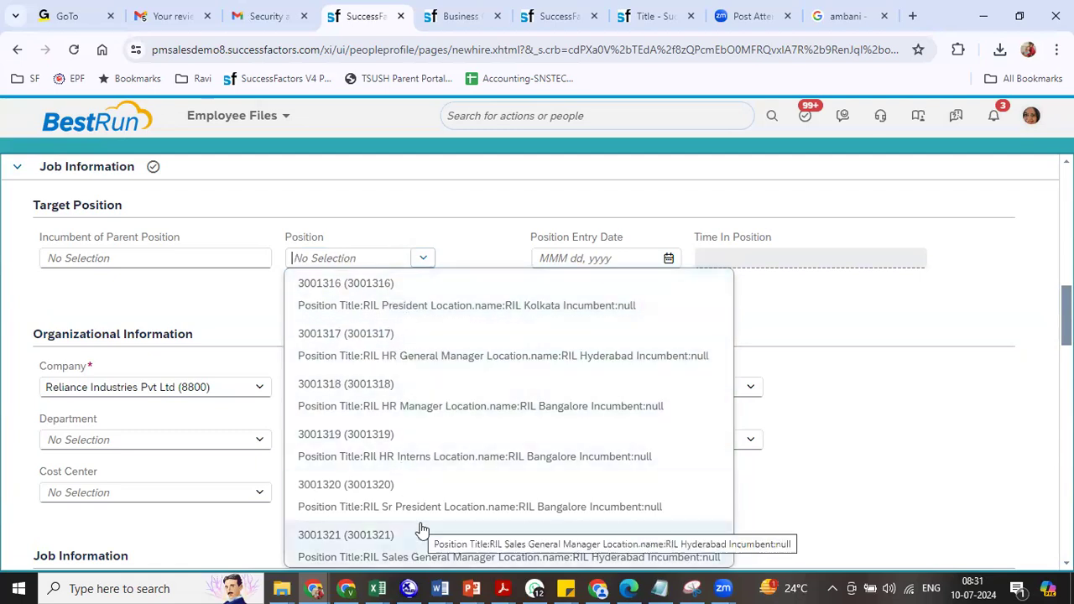
pyautogui.click(414, 309)
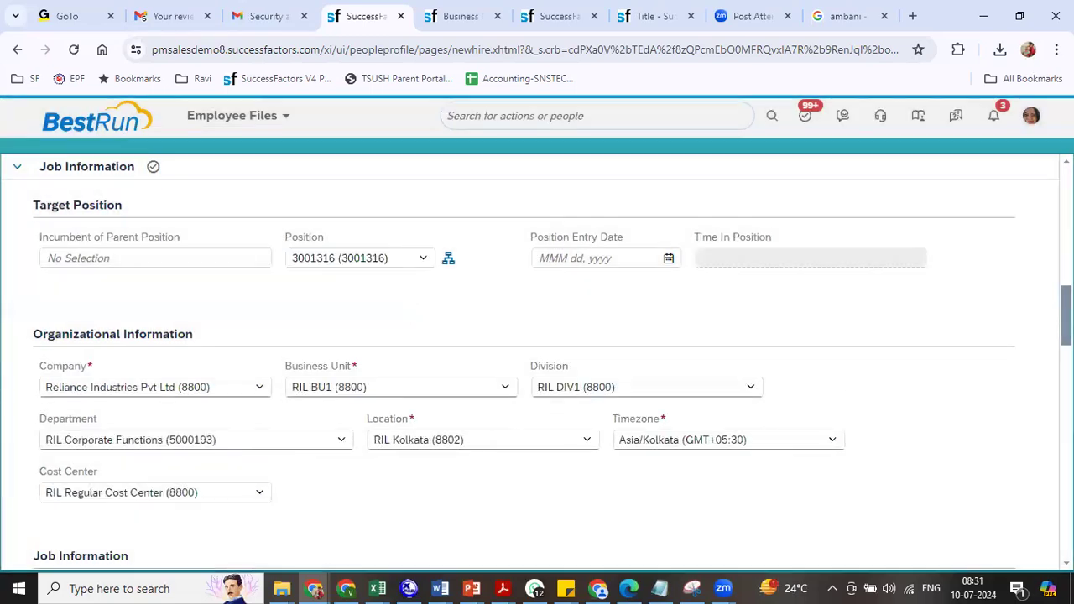
pyautogui.scroll(-8, 537, 358)
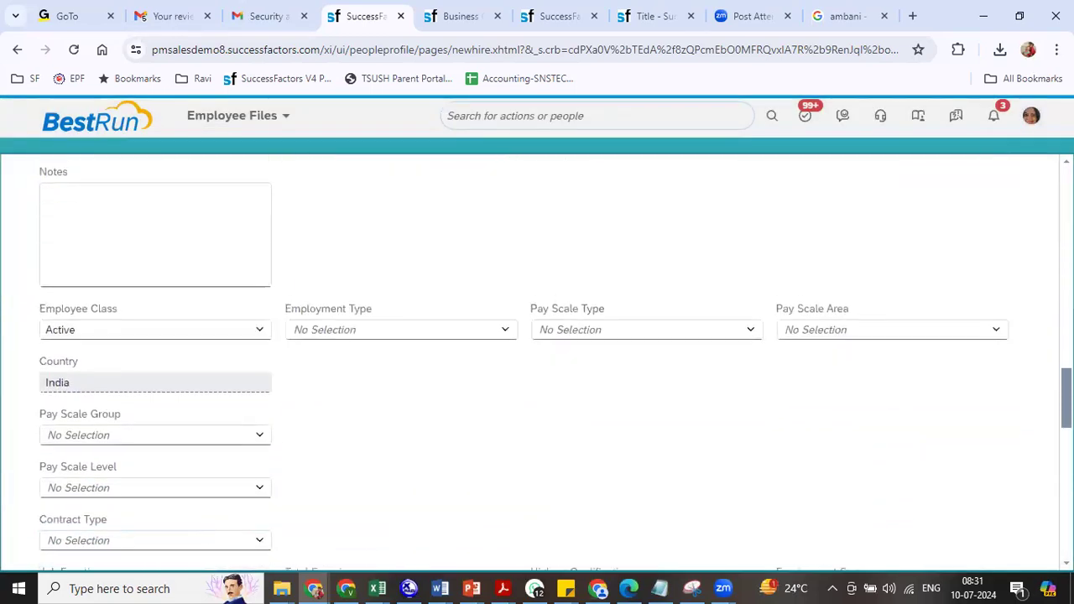
pyautogui.scroll(-8, 553, 358)
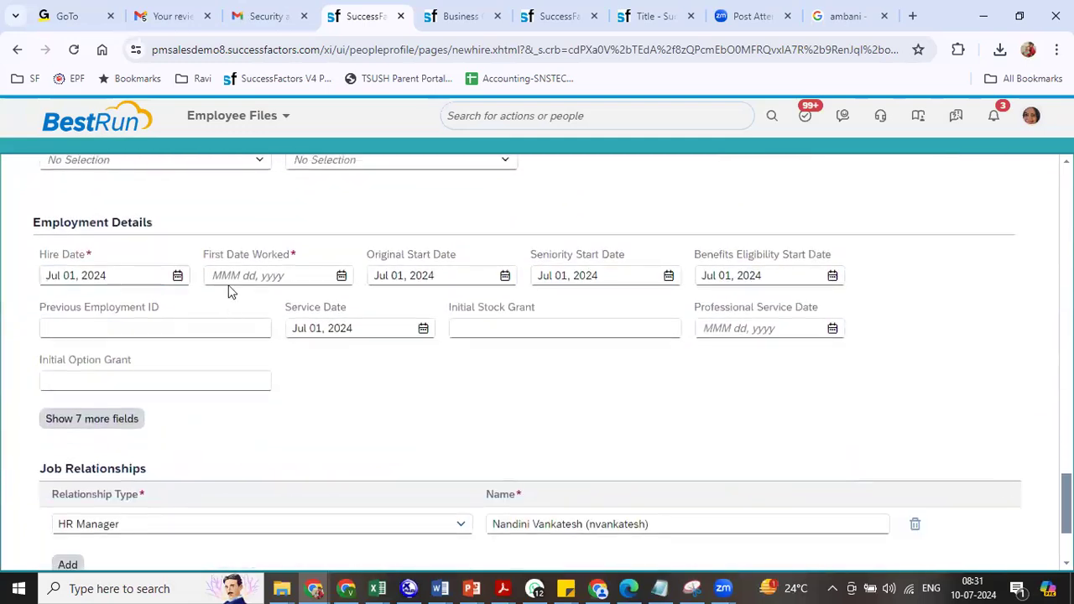
# - Copy the hire date into First Date Worked (Jul 01, 2024) and continue
pyautogui.moveTo(135, 277); pyautogui.dragTo(6, 286)
pyautogui.hotkey('ctrl', 'c')
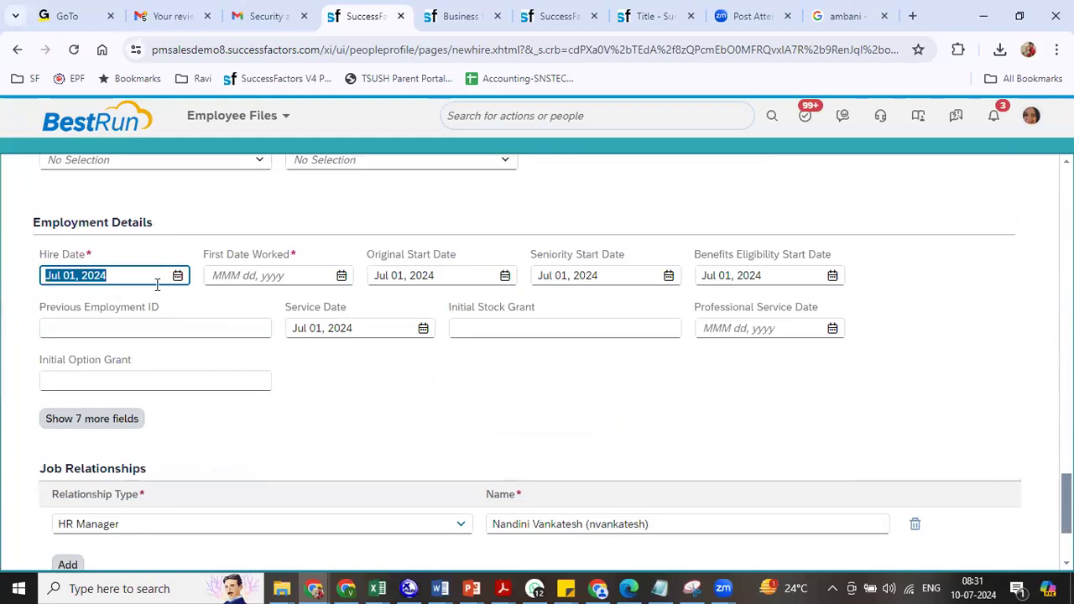
pyautogui.click(223, 281)
pyautogui.hotkey('ctrl', 'v')
pyautogui.click(415, 391)
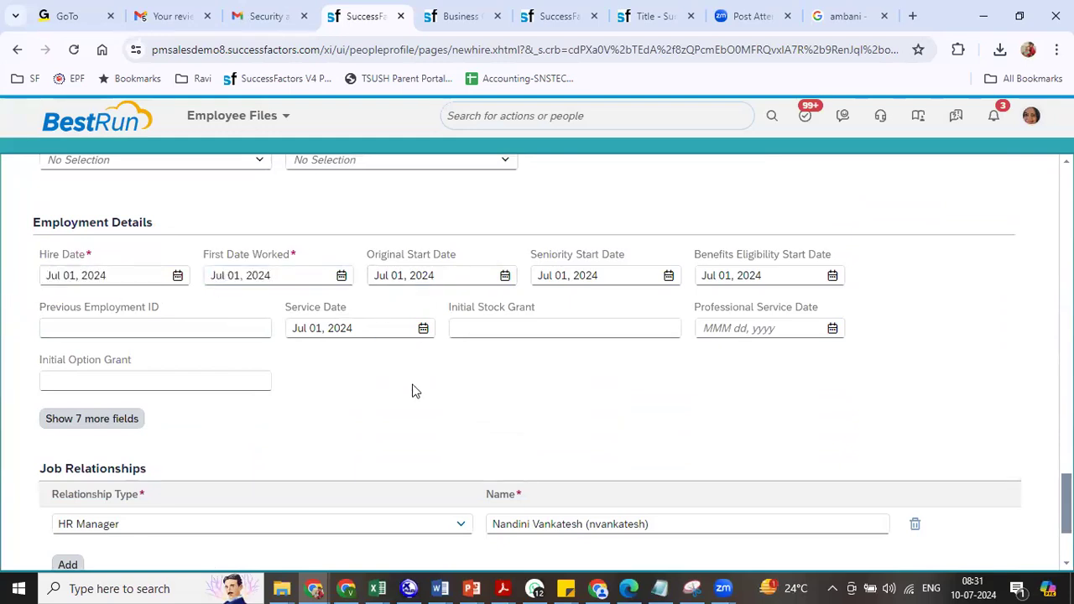
pyautogui.scroll(-2, 103, 504)
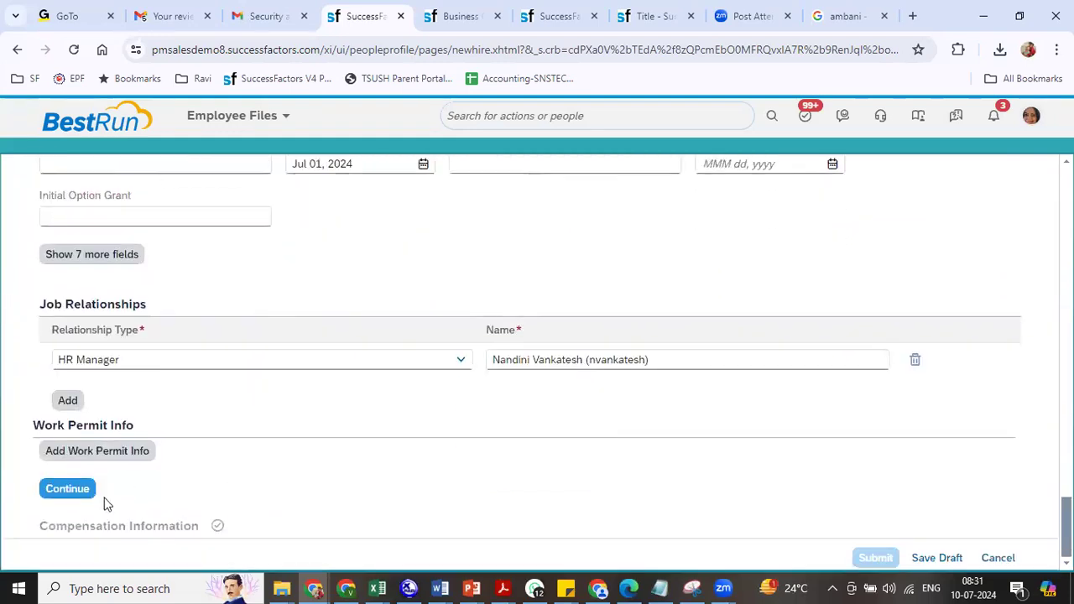
pyautogui.click(66, 493)
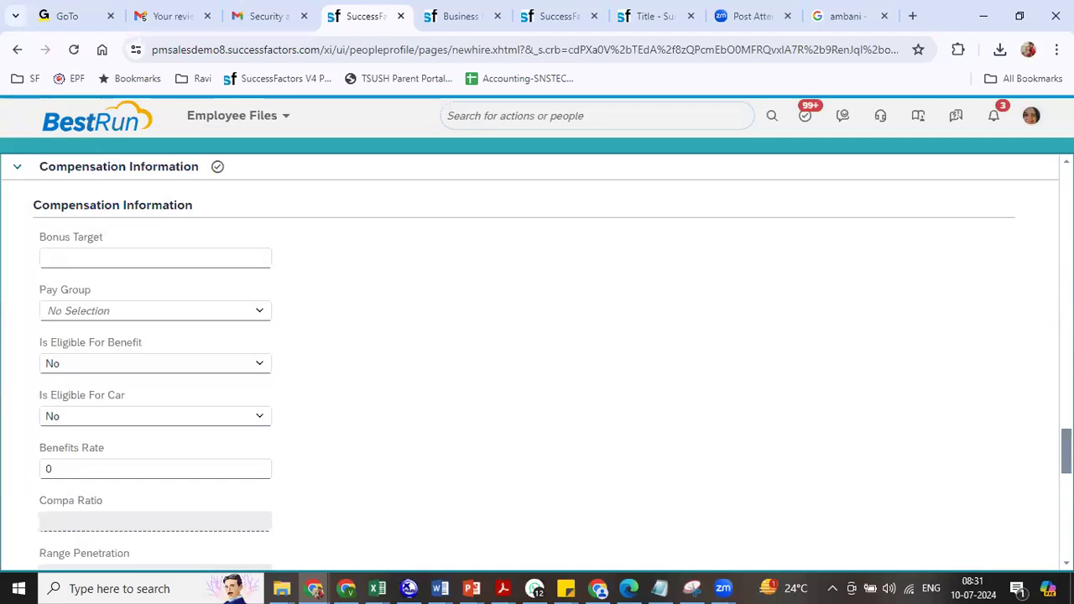
# - Add compensation rows for R Basic Salary (8800) and R HRA (8801)
pyautogui.scroll(-8, 380, 361)
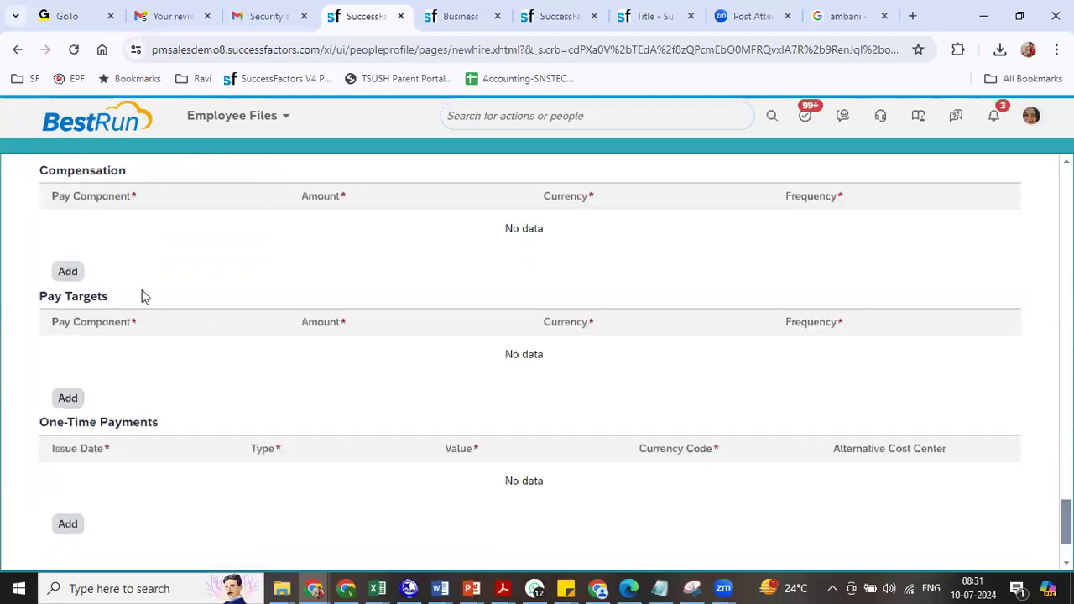
pyautogui.click(67, 271)
pyautogui.click(254, 237)
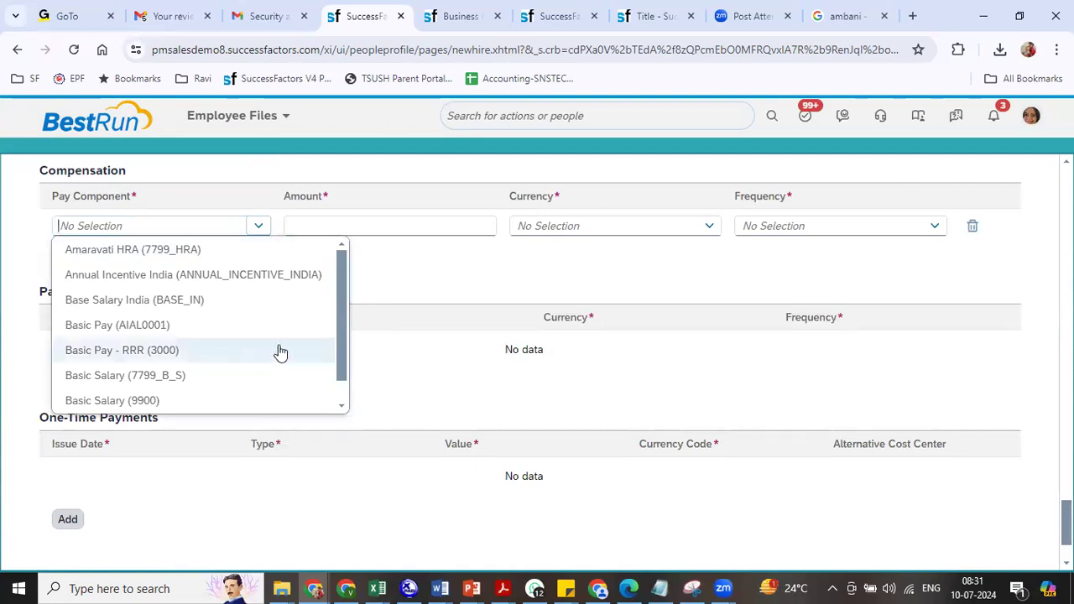
pyautogui.write('88')
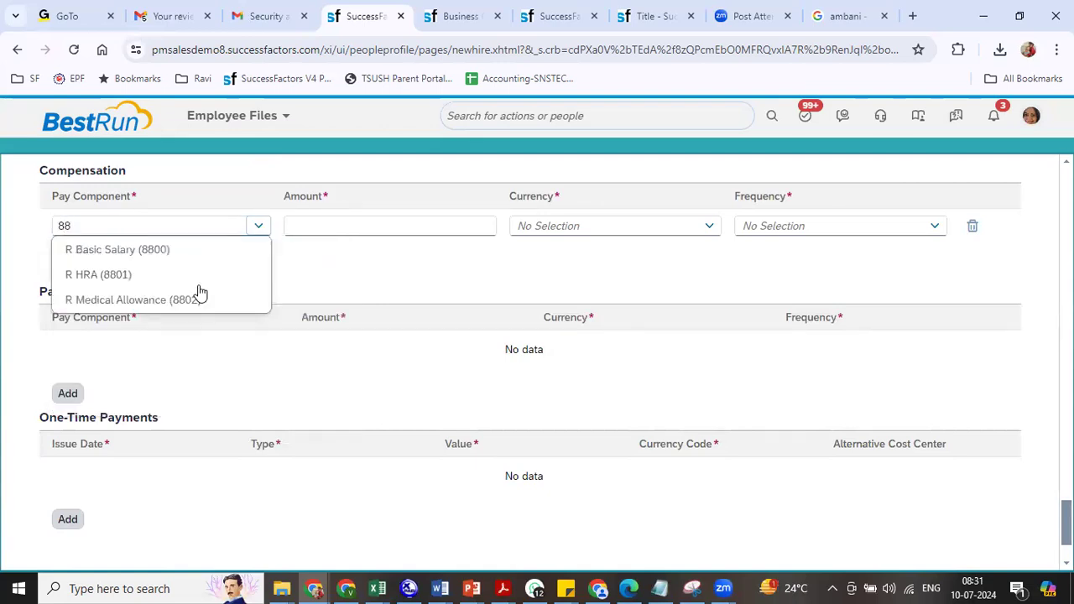
pyautogui.click(161, 253)
pyautogui.click(71, 270)
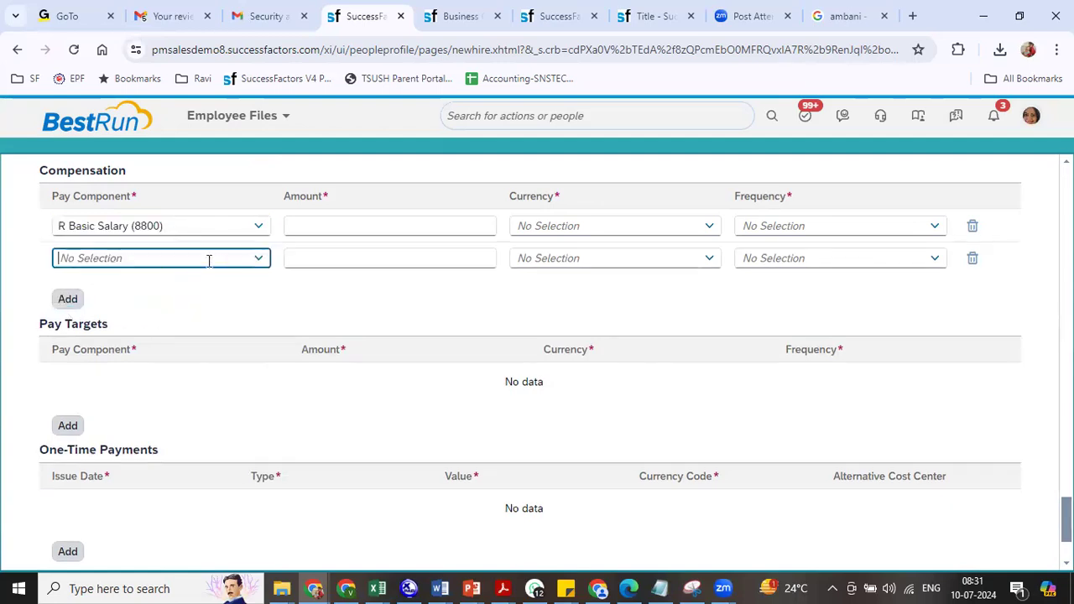
pyautogui.write('88')
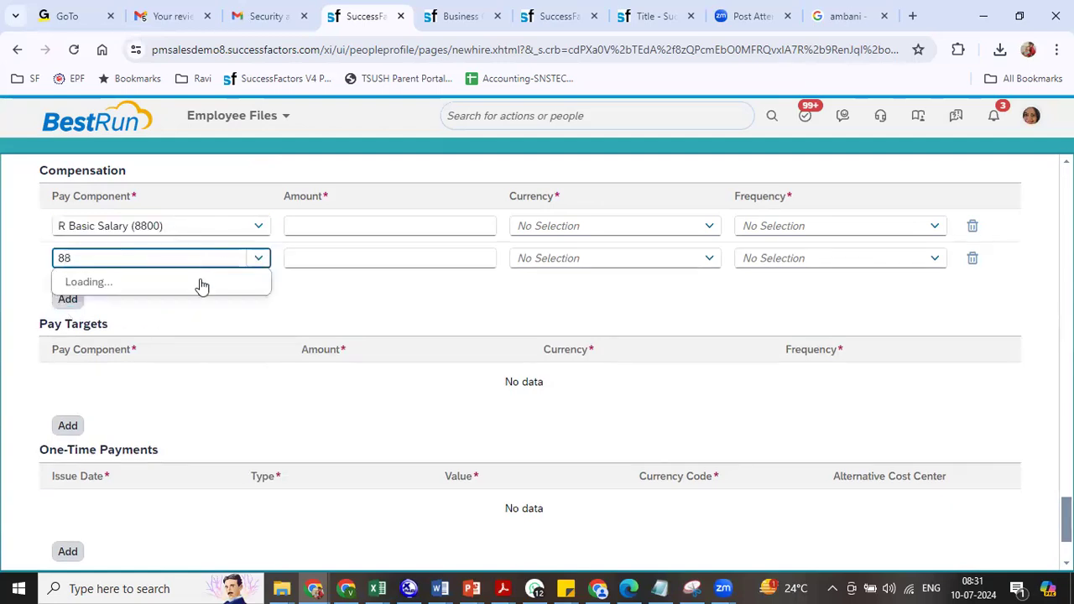
pyautogui.click(187, 309)
# - Enter amounts 220000 and 50, with currency INR on both rows
pyautogui.click(355, 225)
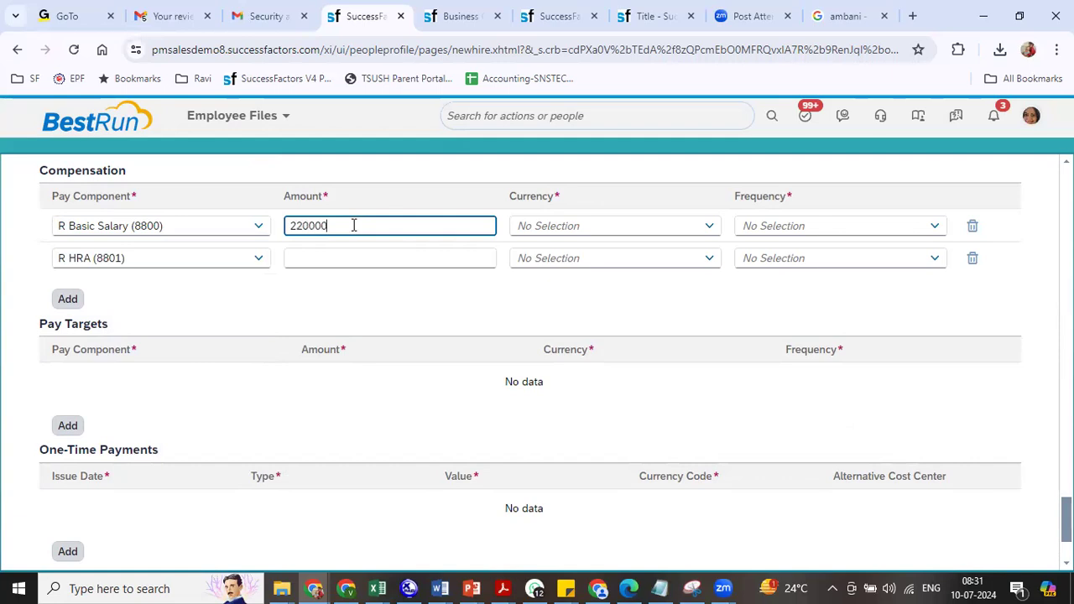
pyautogui.click(342, 260)
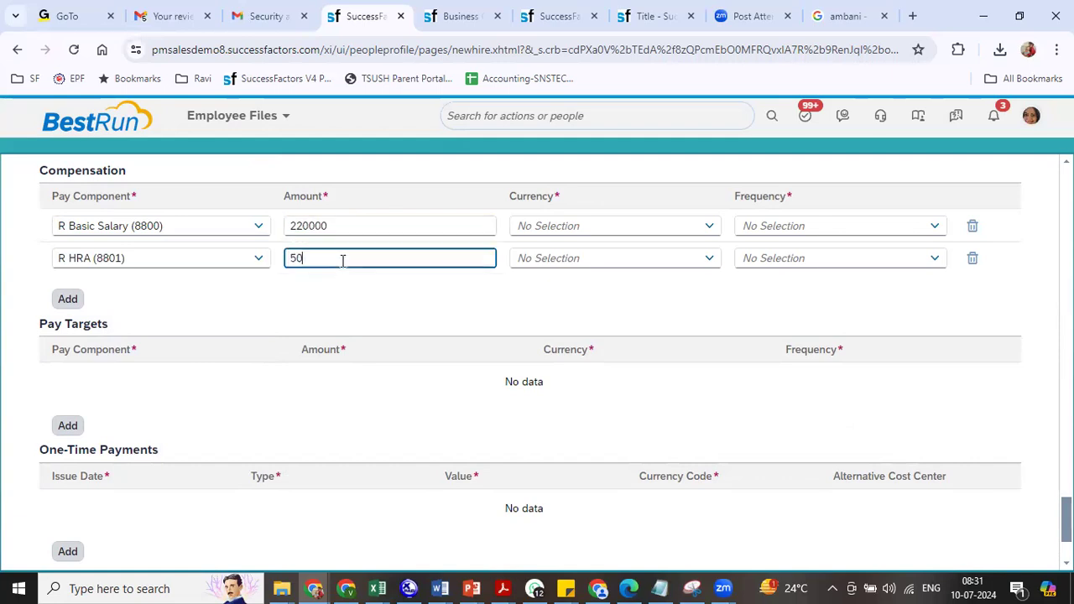
pyautogui.click(551, 225)
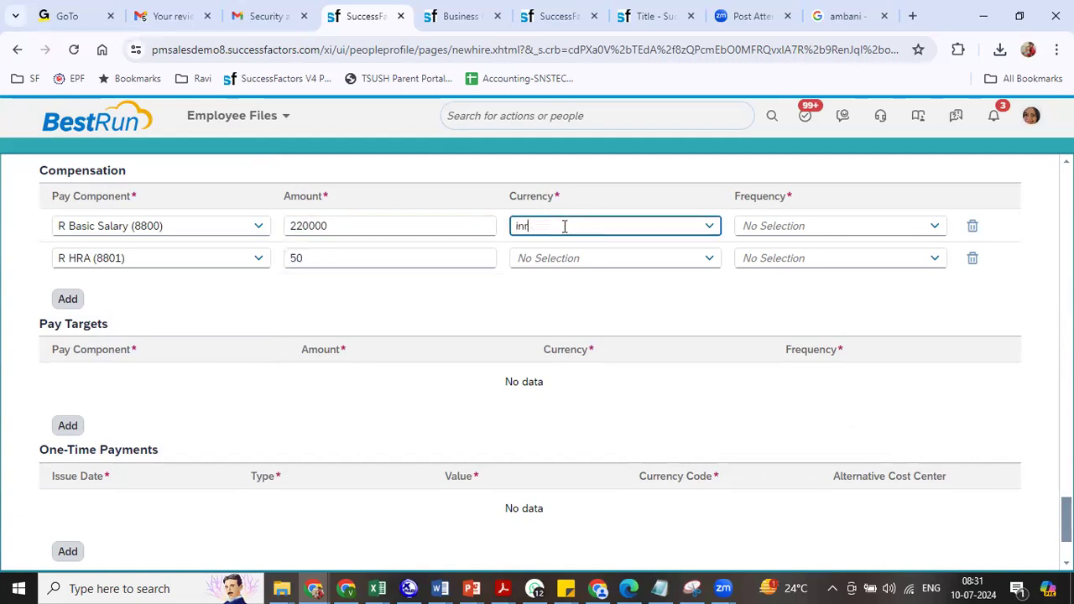
pyautogui.click(563, 250)
pyautogui.click(565, 257)
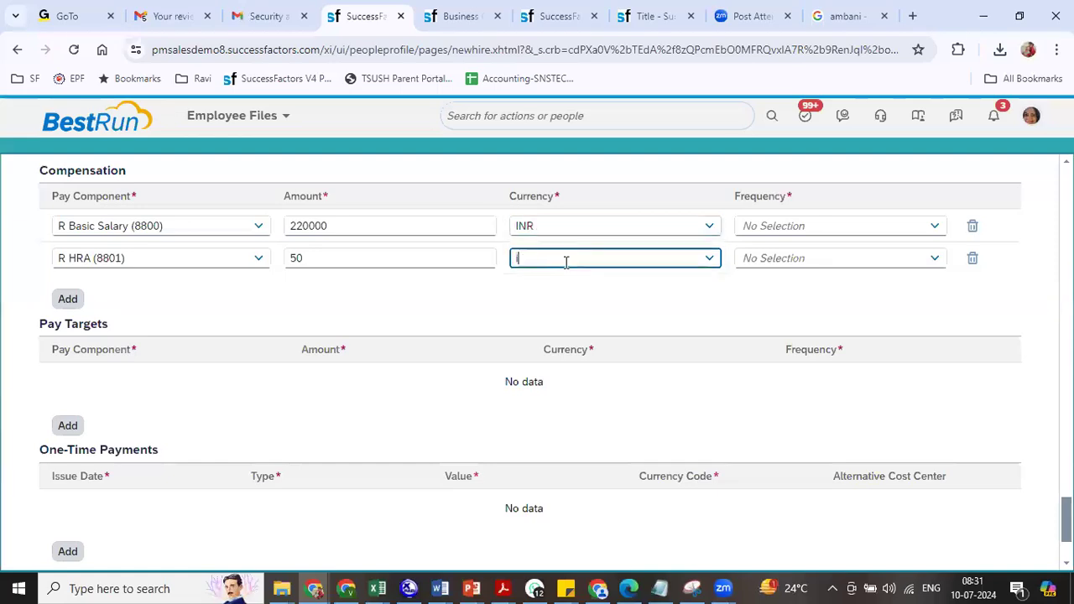
pyautogui.write('inr')
pyautogui.click(566, 282)
# - Set frequency to Monthly (MON) for both basic salary and HRA
pyautogui.click(855, 232)
pyautogui.write('mon')
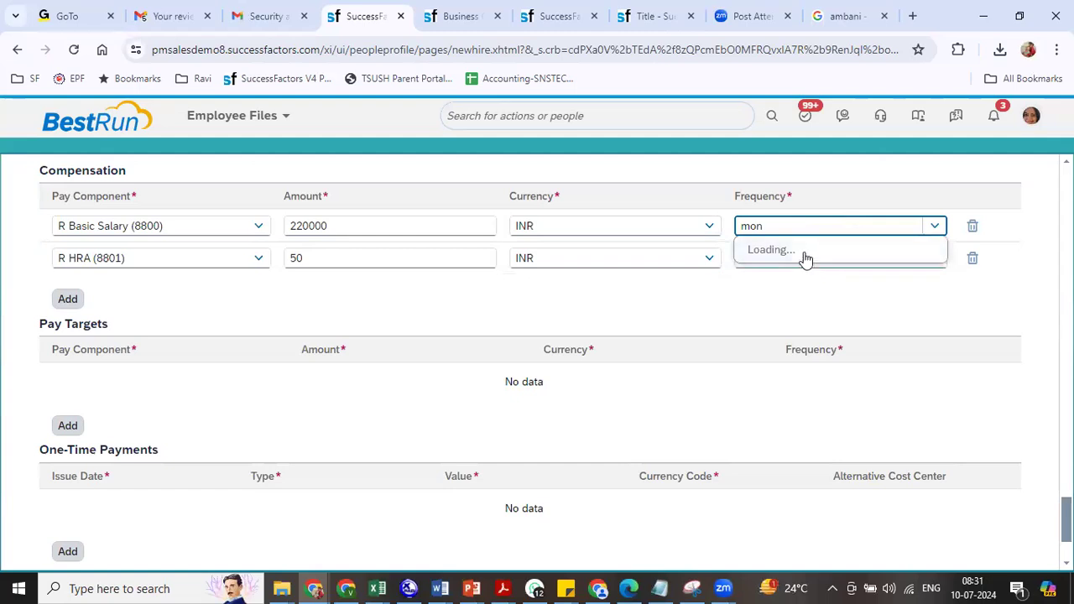
pyautogui.click(796, 301)
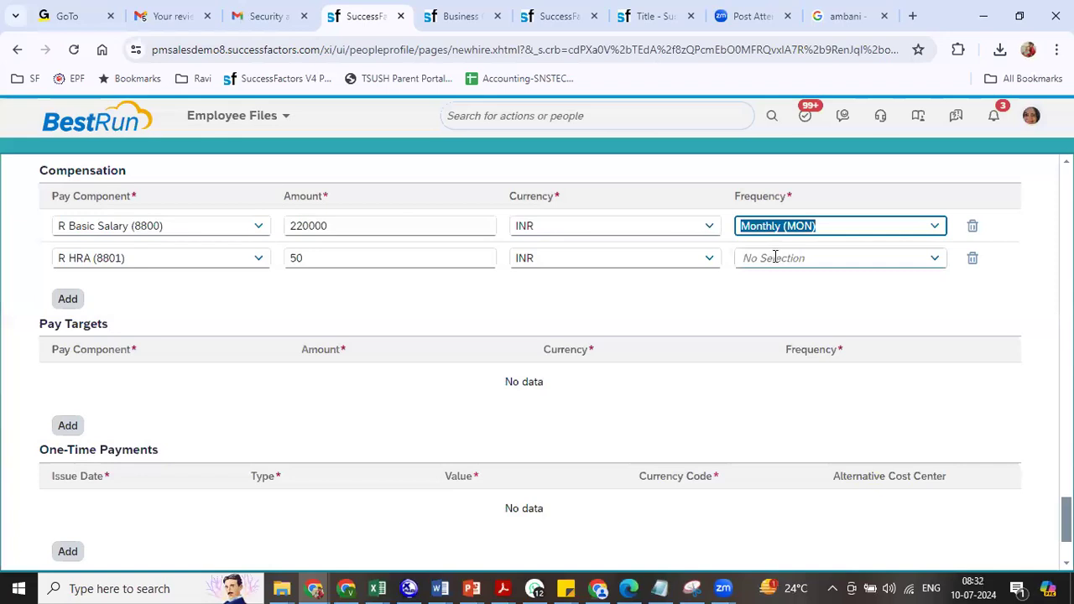
pyautogui.click(775, 258)
pyautogui.write('mon')
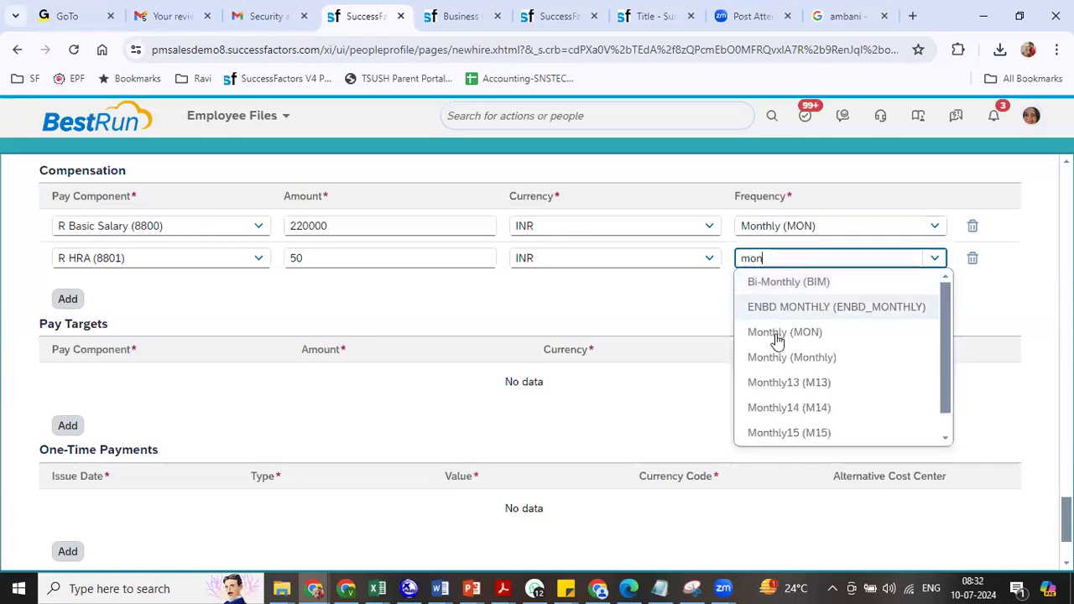
pyautogui.click(776, 333)
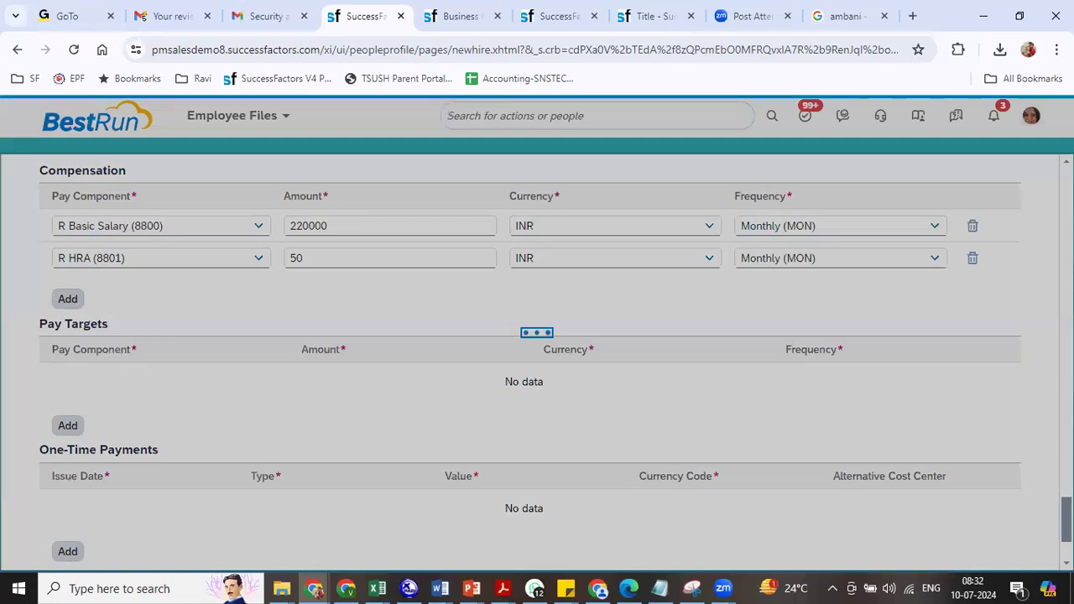
pyautogui.scroll(-3, 537, 361)
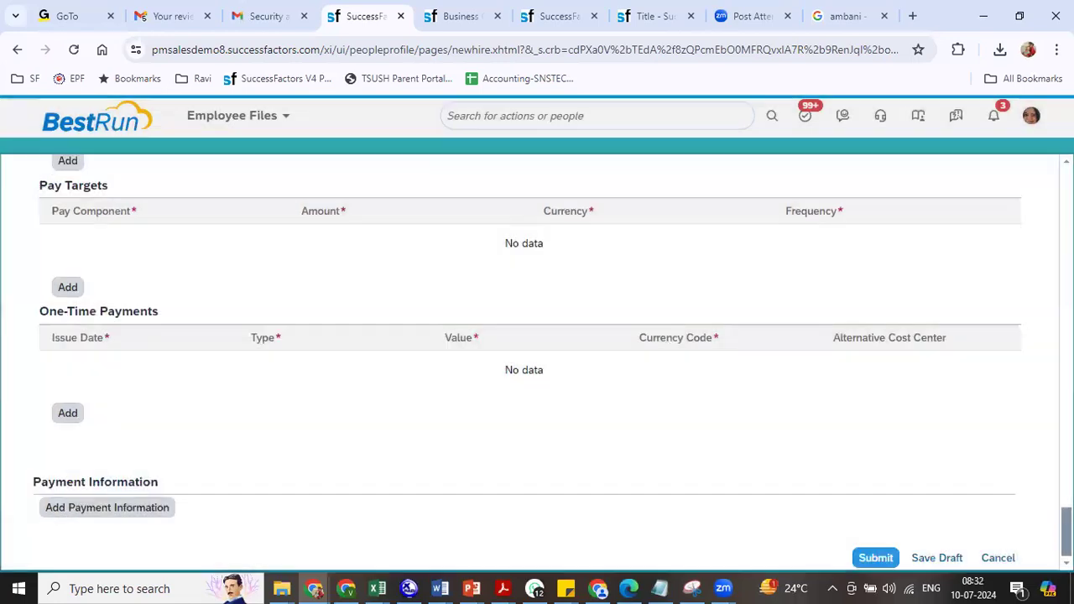
# - Submit the RIL President hire, confirmed for hire date 07/01/2024
pyautogui.click(873, 561)
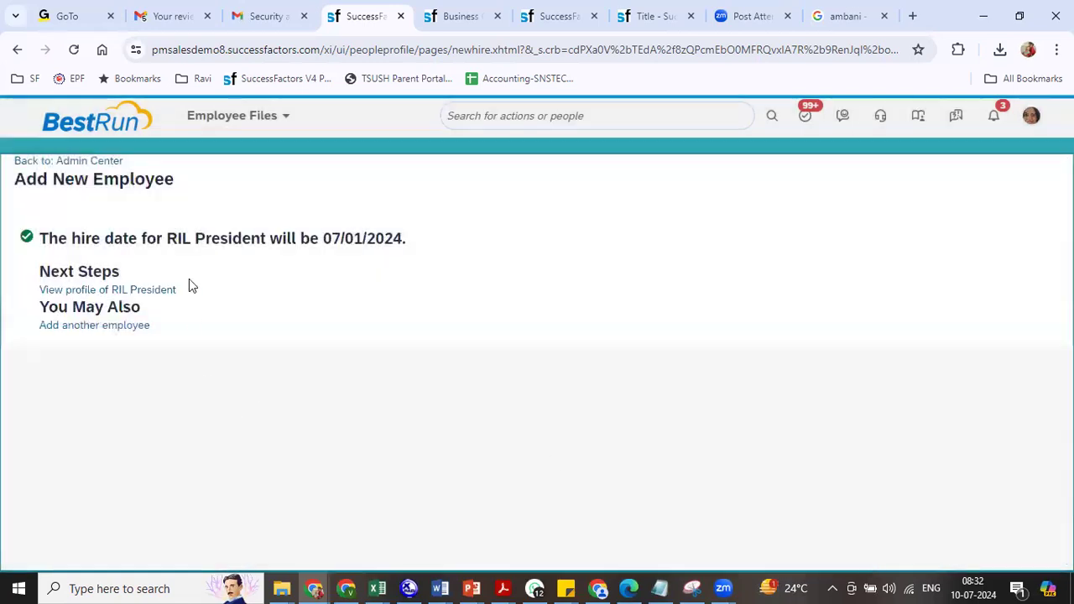
pyautogui.click(251, 123)
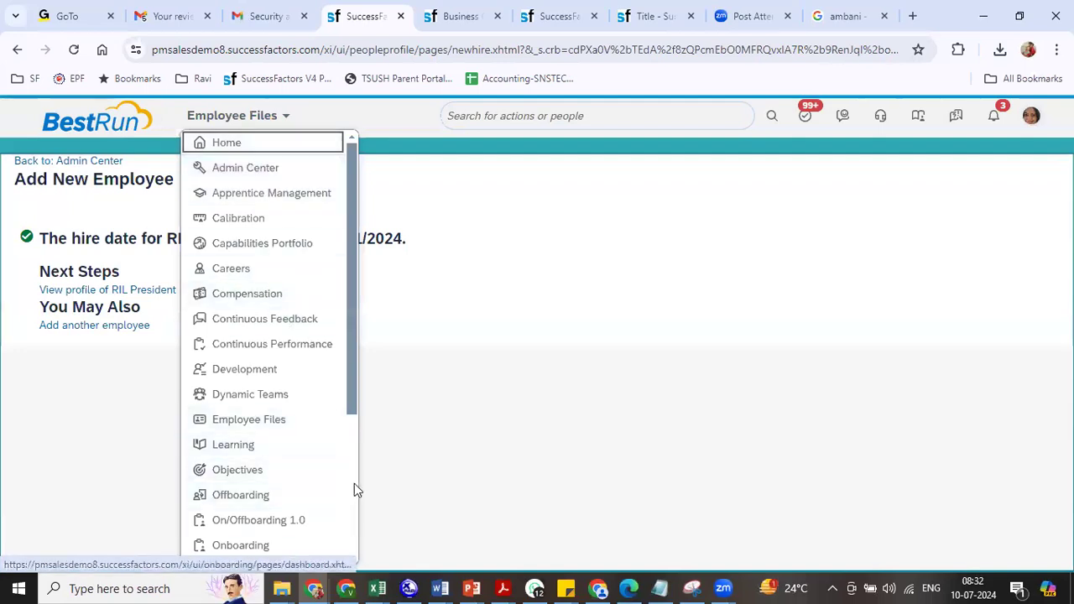
# - Go to the Org Chart and switch to the Position Org Chart
pyautogui.scroll(-3, 355, 479)
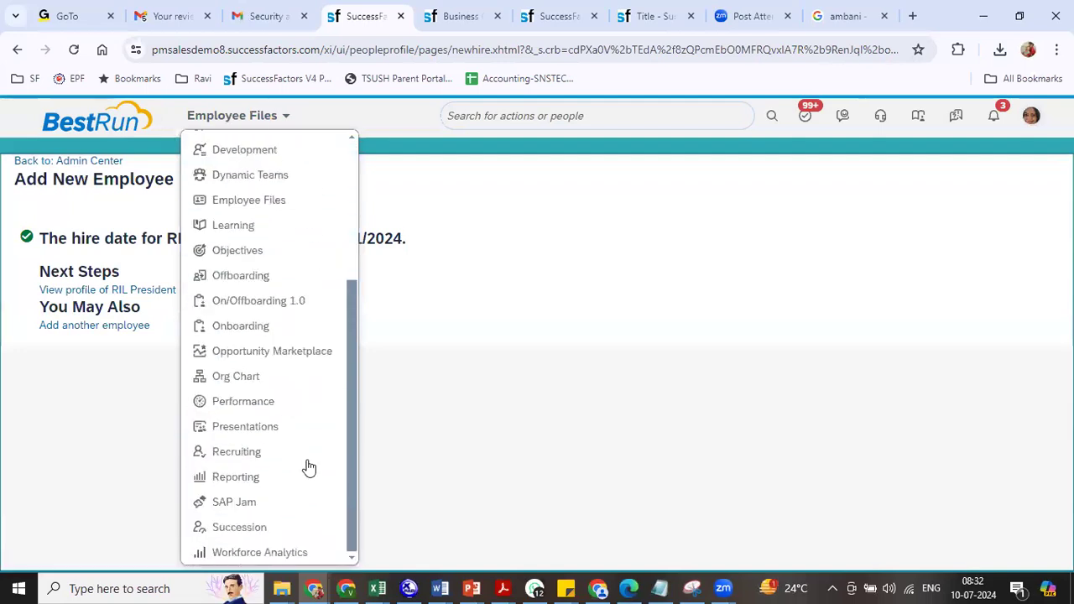
pyautogui.click(240, 379)
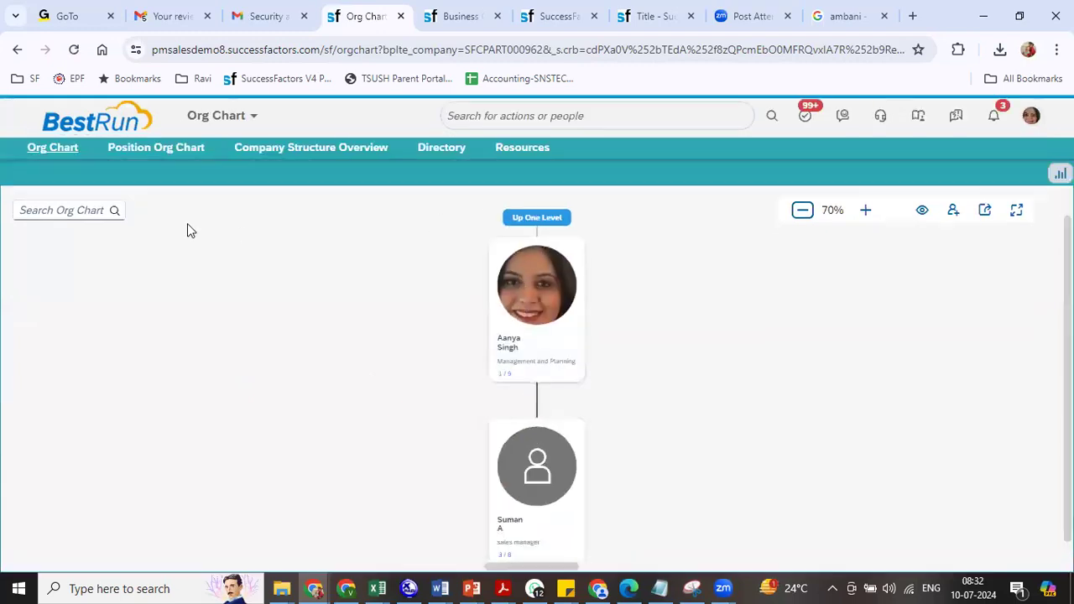
pyautogui.click(164, 147)
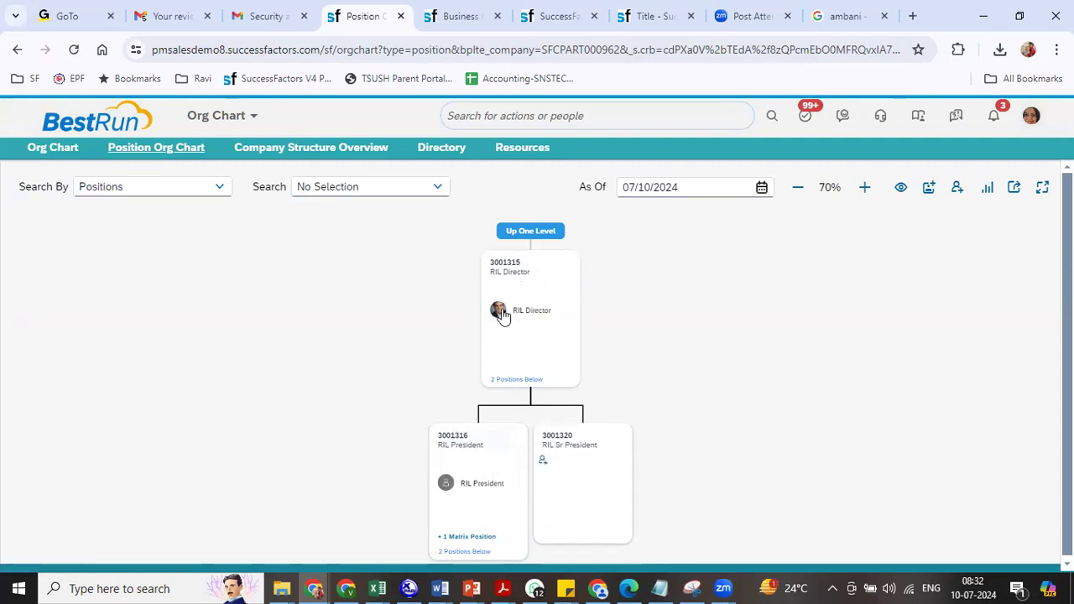
pyautogui.scroll(-3, 646, 420)
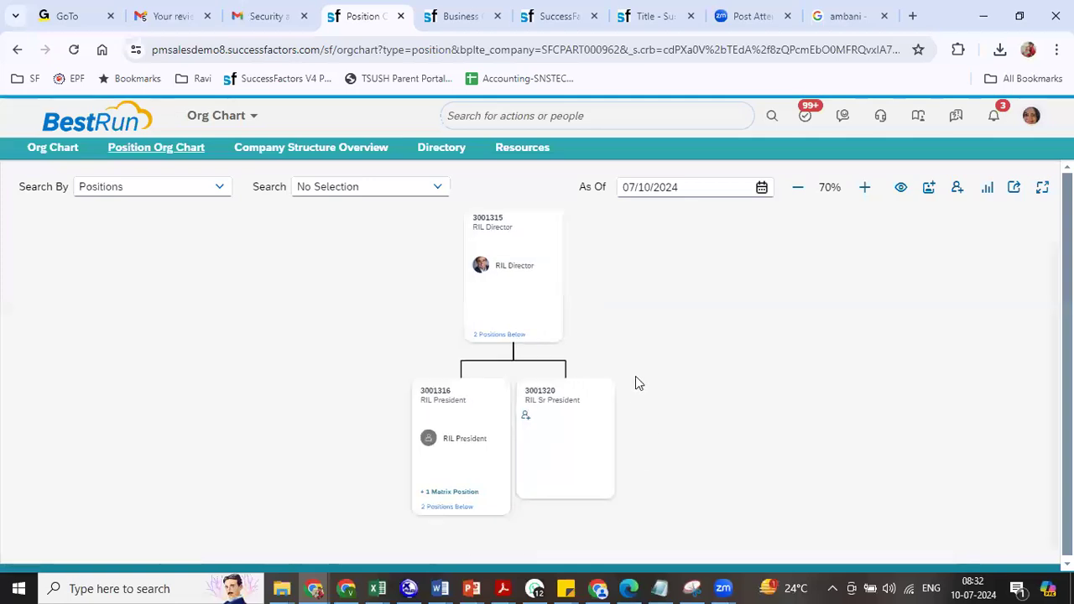
pyautogui.rightClick(624, 324)
pyautogui.click(540, 359)
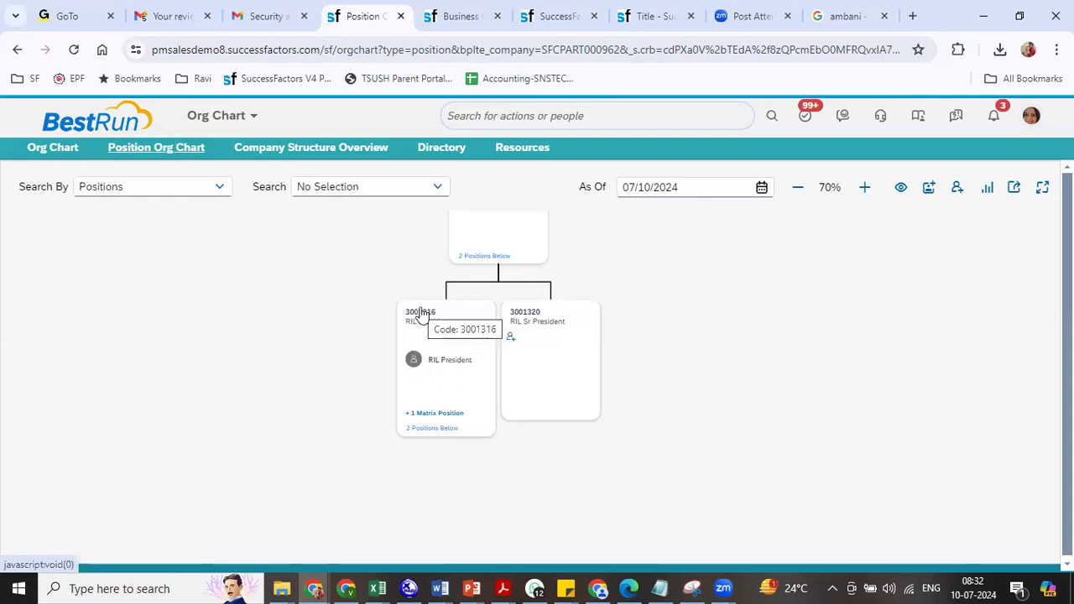
# - Expand RIL President's position and open the new employee's full profile
pyautogui.click(433, 430)
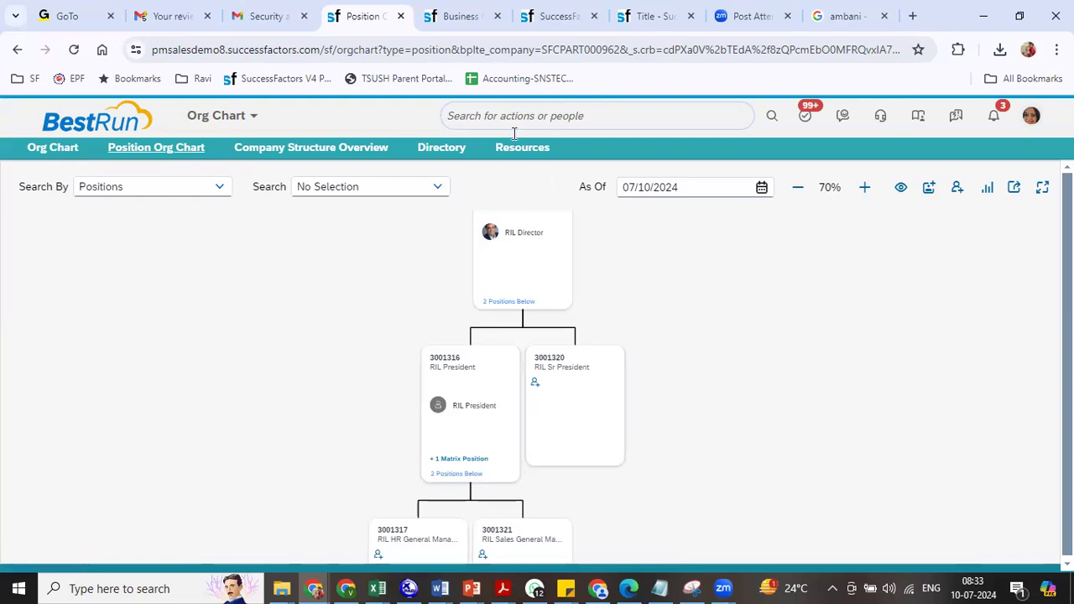
pyautogui.click(554, 390)
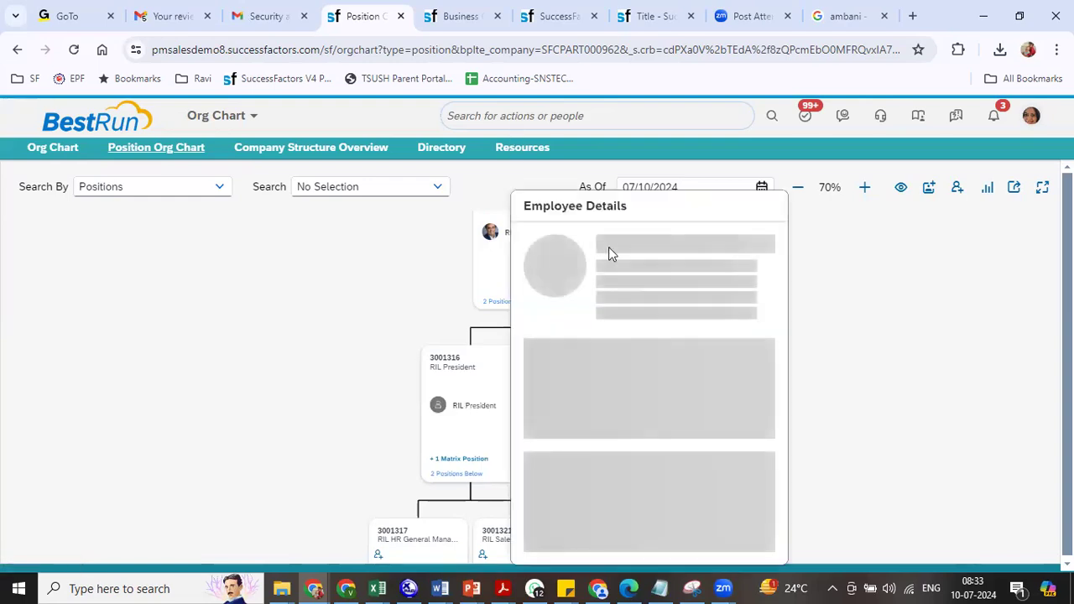
pyautogui.click(618, 296)
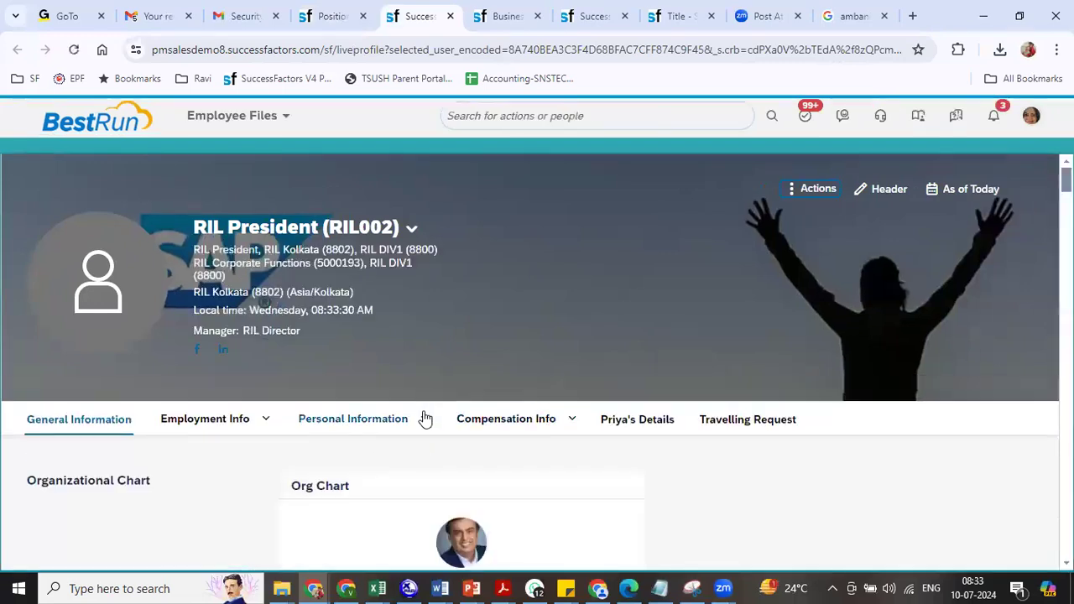
# - View Biographical Information showing Person Id 103333 and country of birth India
pyautogui.moveTo(425, 418)
pyautogui.click(357, 290)
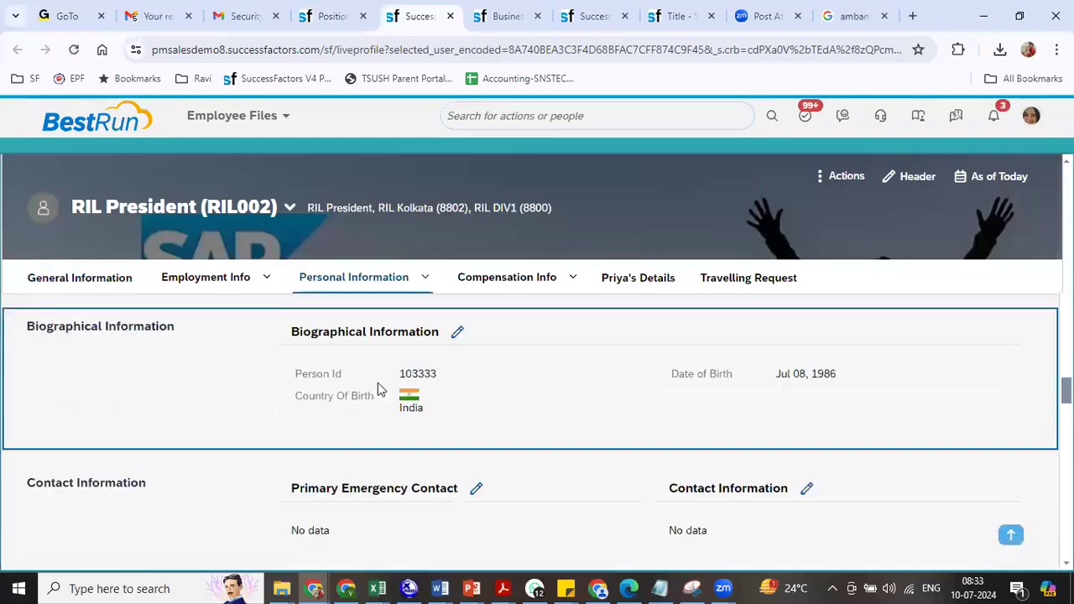
pyautogui.doubleClick(417, 372)
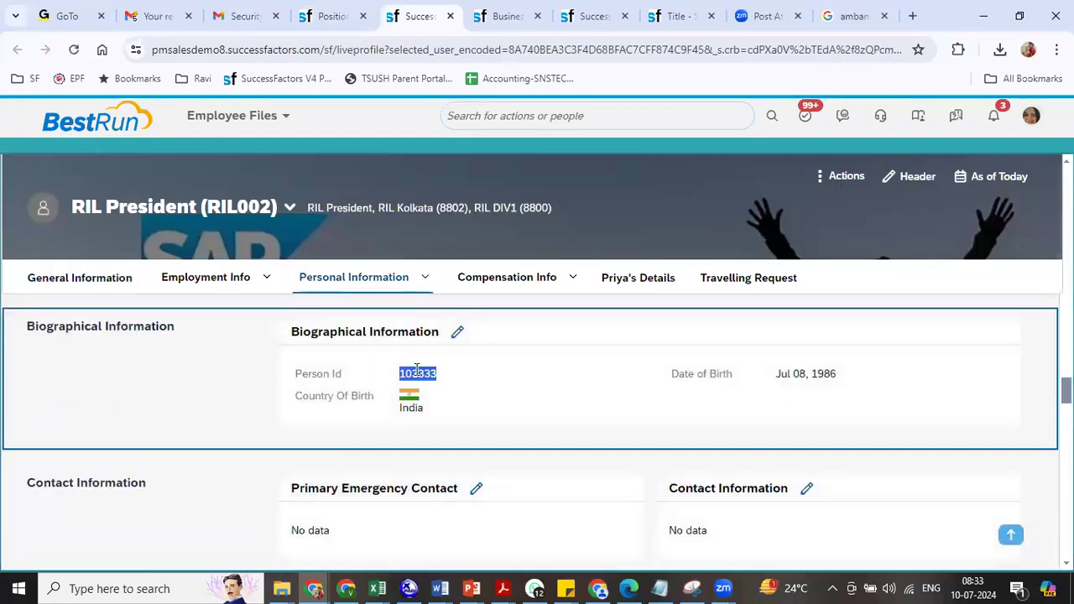
pyautogui.click(438, 379)
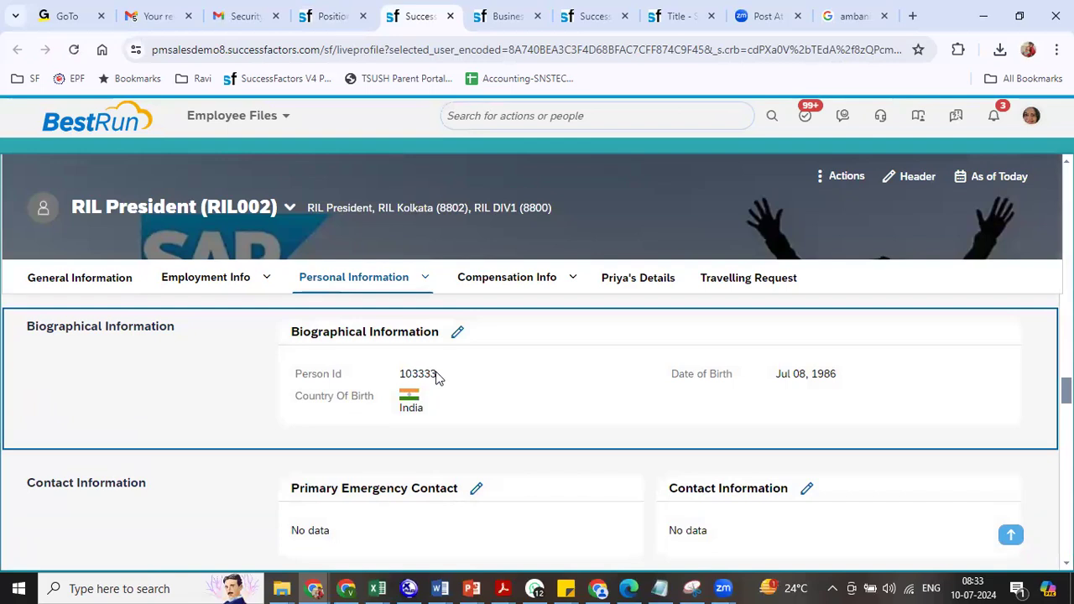